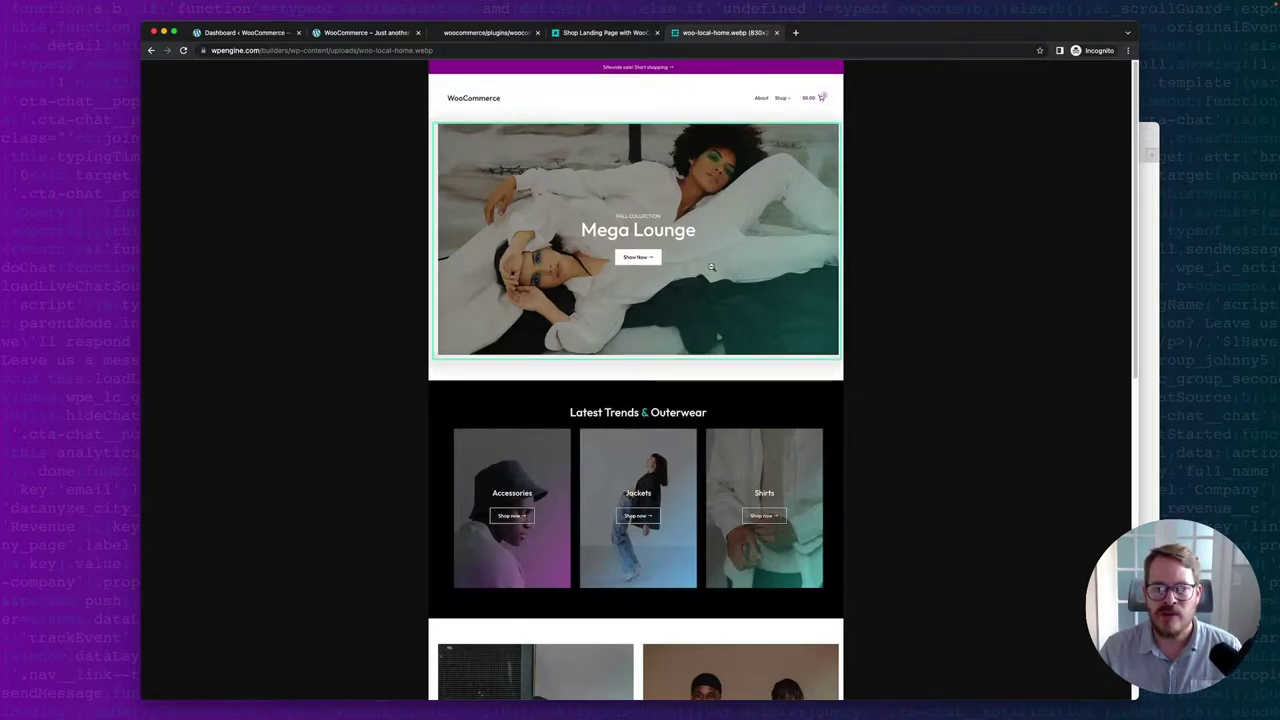
Scroll through the shop homepage mockup from the hero down to the footer.
{"action": "scroll", "coordinate": [670, 235], "scroll_direction": "down", "scroll_amount": 5}
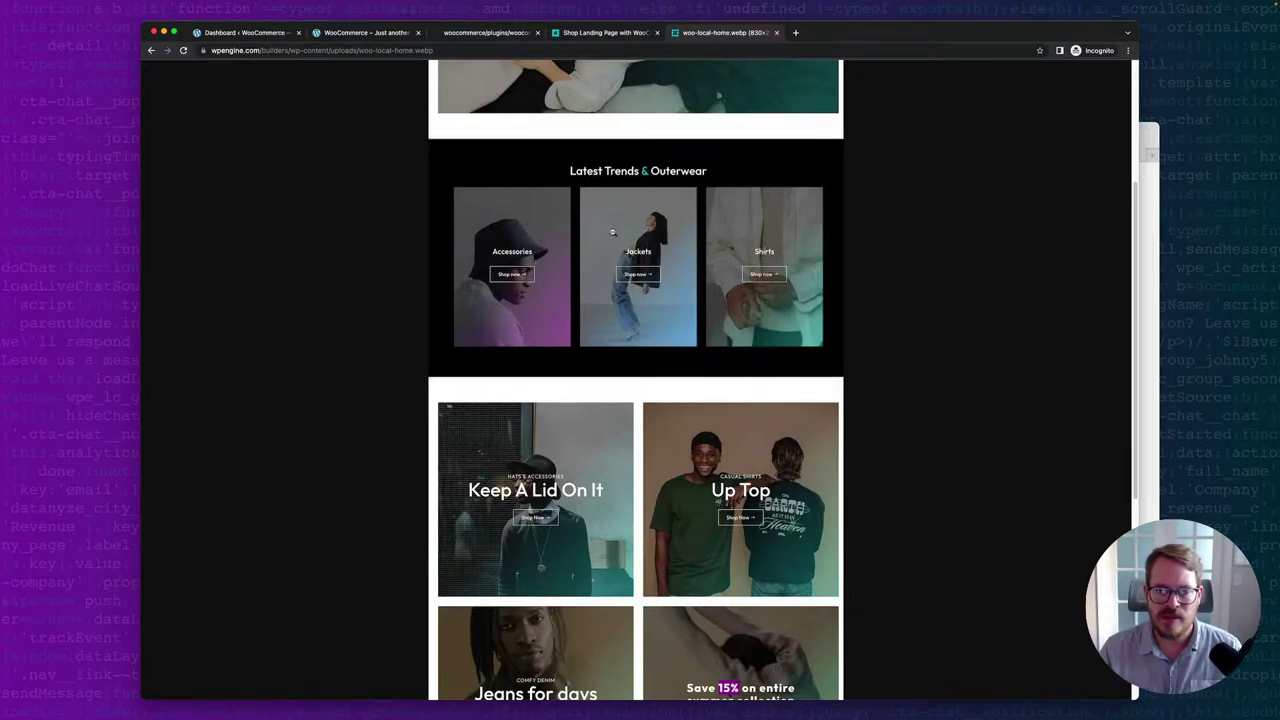
{"action": "scroll", "coordinate": [734, 242], "scroll_direction": "down", "scroll_amount": 2}
{"action": "scroll", "coordinate": [734, 242], "scroll_direction": "down", "scroll_amount": 5}
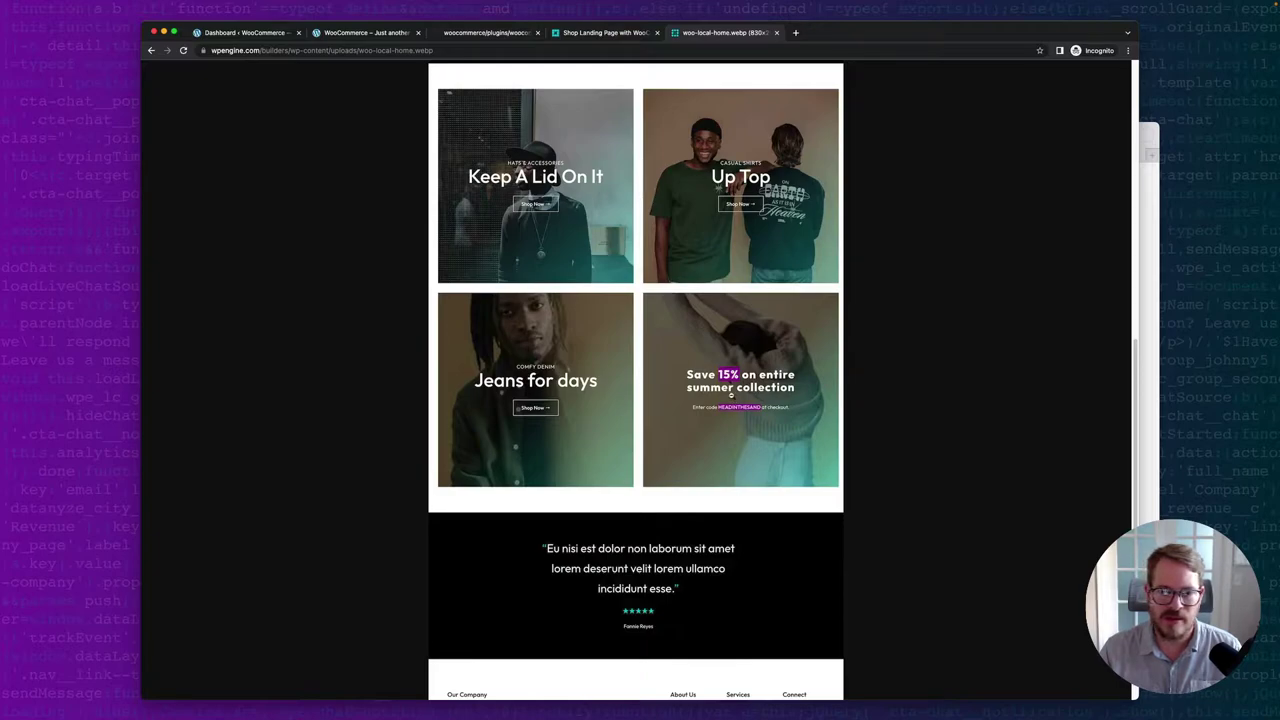
{"action": "scroll", "coordinate": [726, 433], "scroll_direction": "down", "scroll_amount": 2}
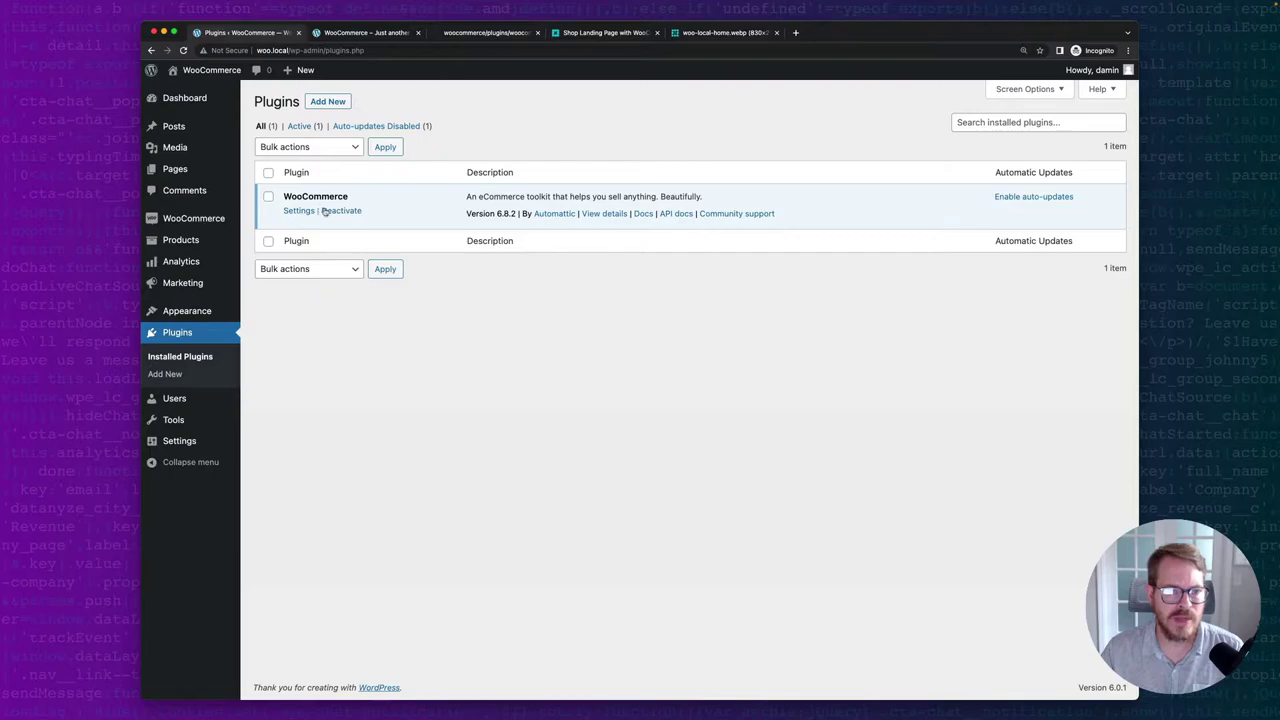
Check the active Frost theme's details in Appearance > Themes.
{"action": "mouse_move", "coordinate": [187, 311]}
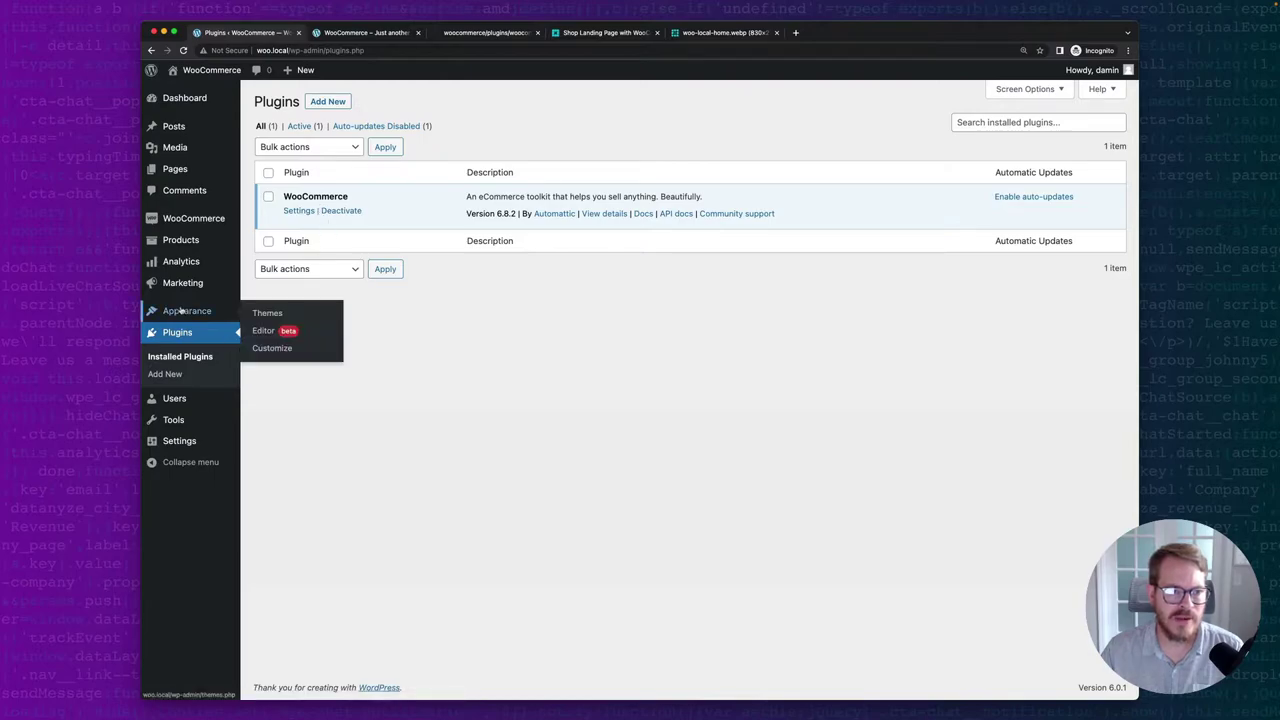
{"action": "left_click", "coordinate": [264, 313]}
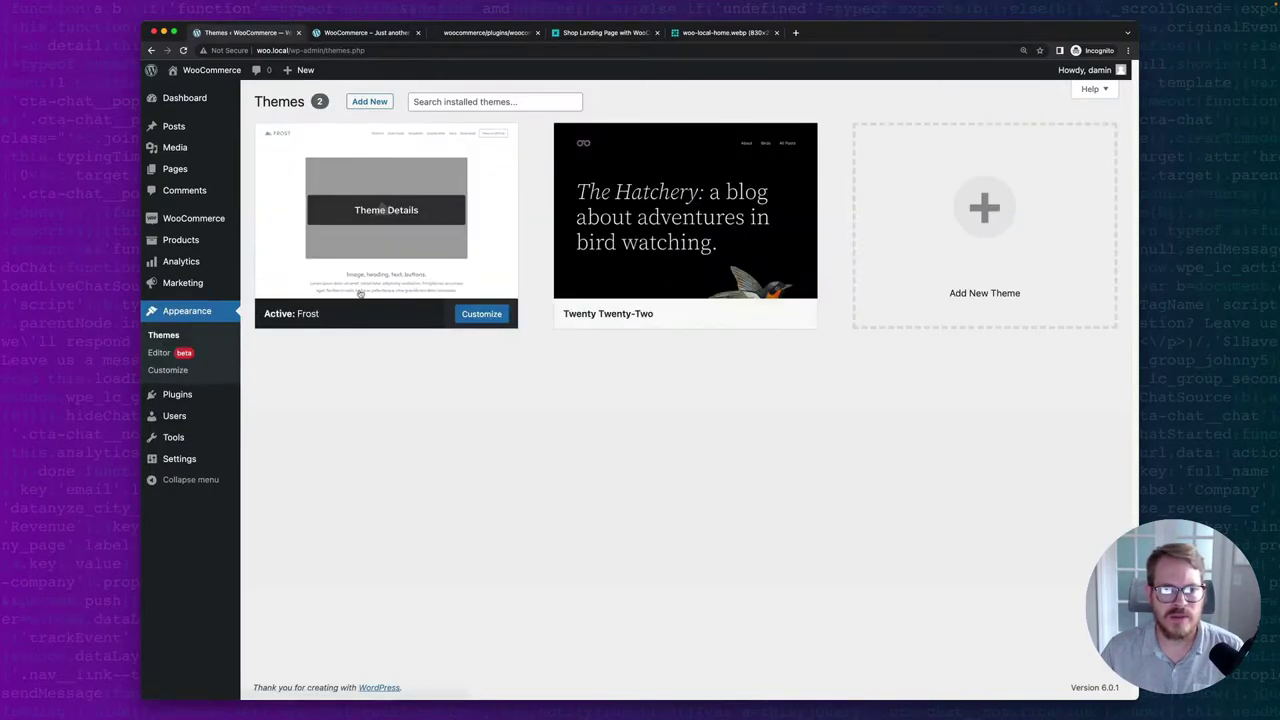
{"action": "left_click", "coordinate": [468, 258]}
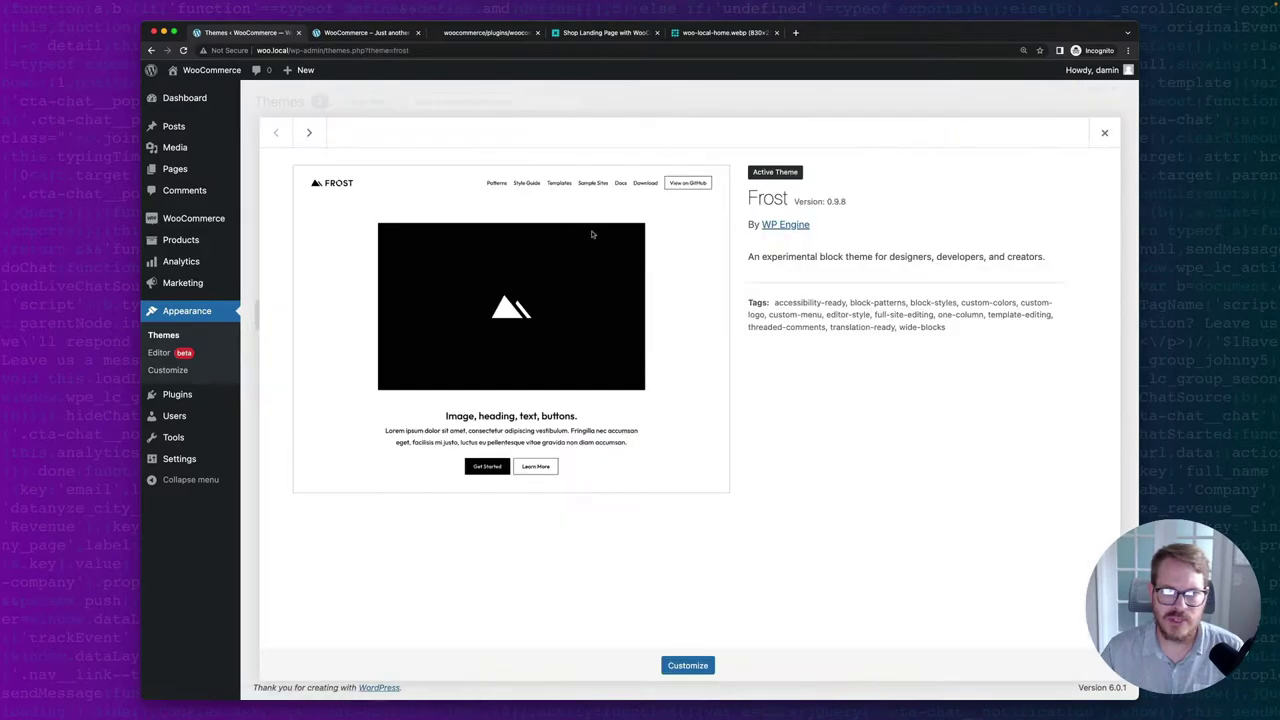
{"action": "left_click", "coordinate": [1104, 133]}
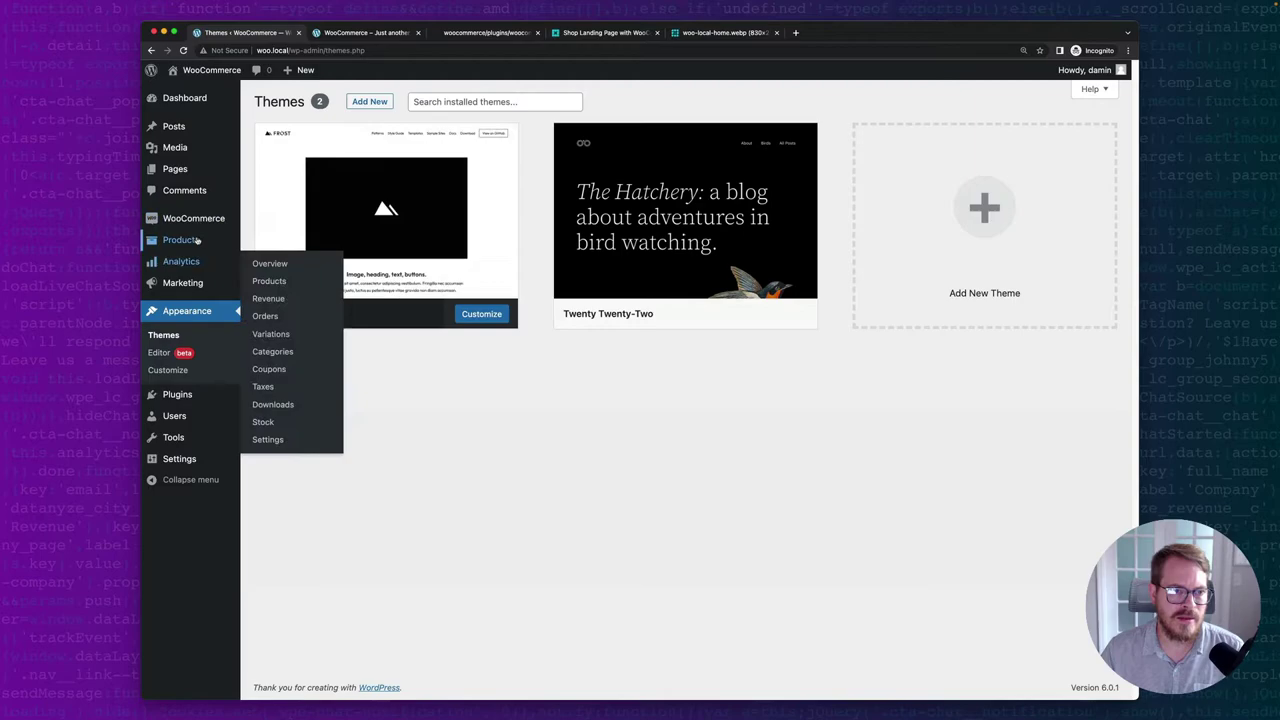
Review the imported sample products, sample data files and live shop, then reload the Media Library.
{"action": "left_click", "coordinate": [197, 241]}
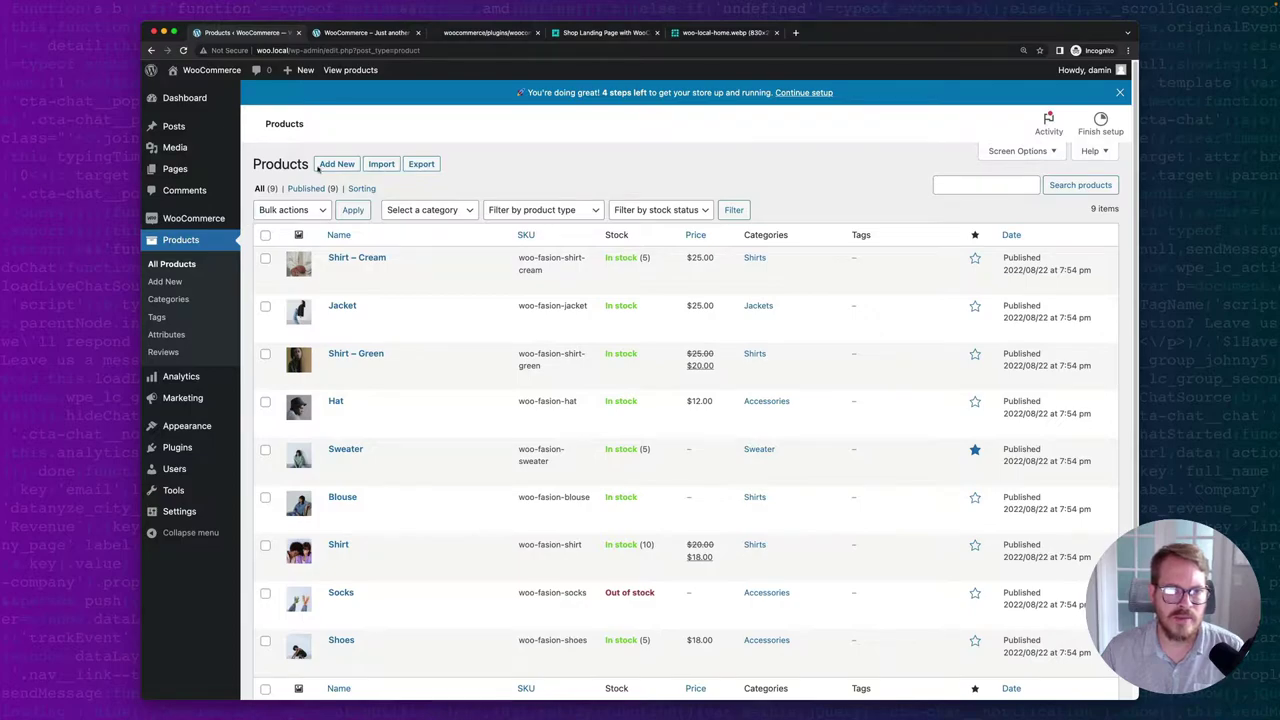
{"action": "left_click", "coordinate": [468, 36]}
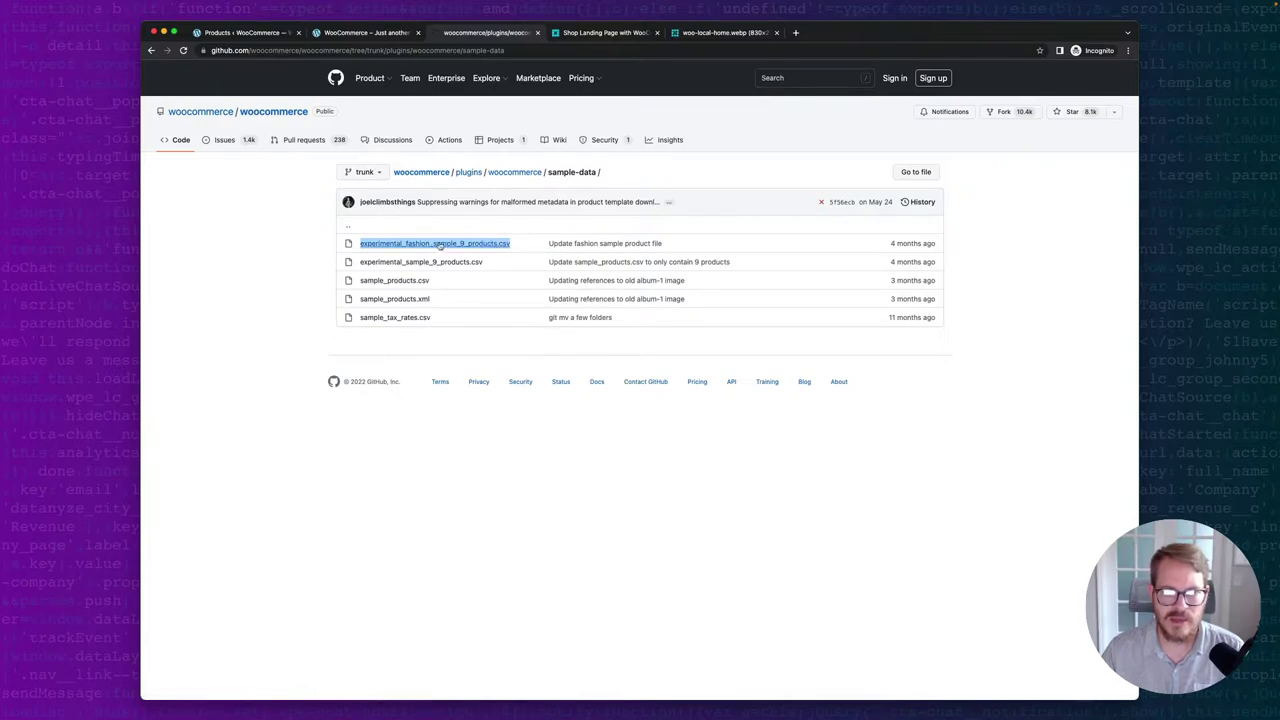
{"action": "left_click", "coordinate": [346, 33]}
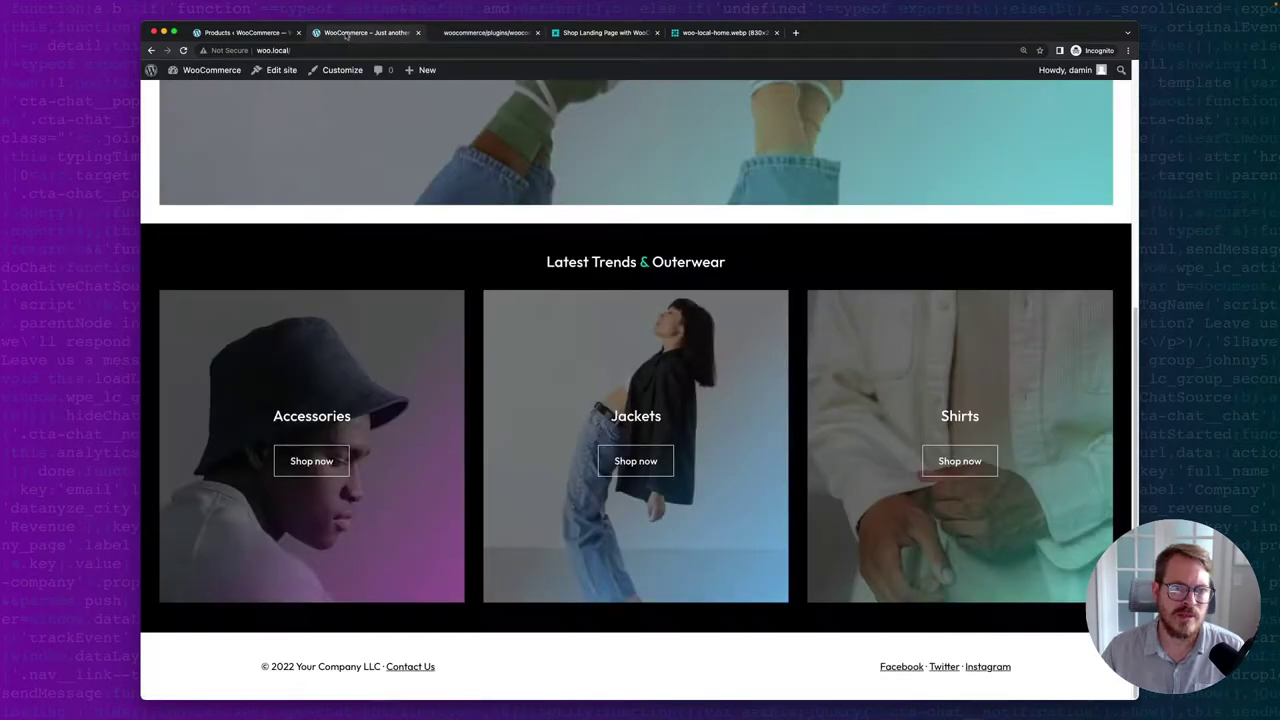
{"action": "left_click", "coordinate": [270, 33]}
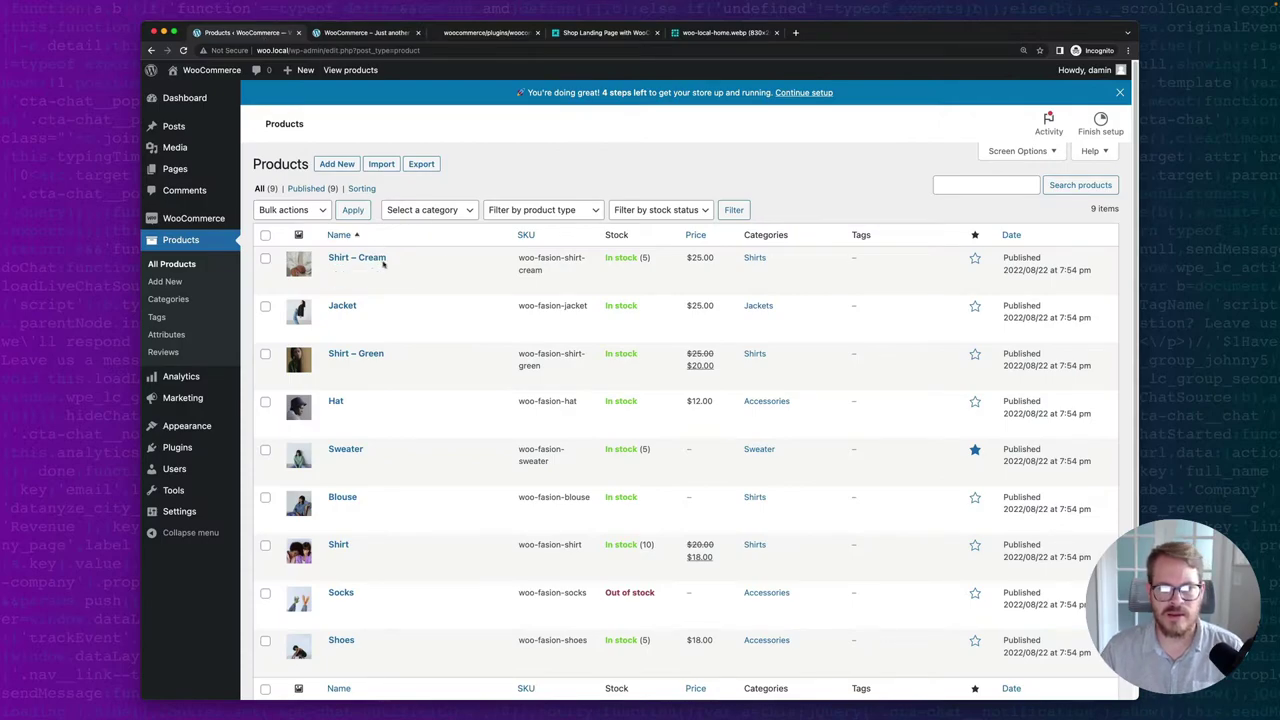
{"action": "scroll", "coordinate": [363, 425], "scroll_direction": "down", "scroll_amount": 2}
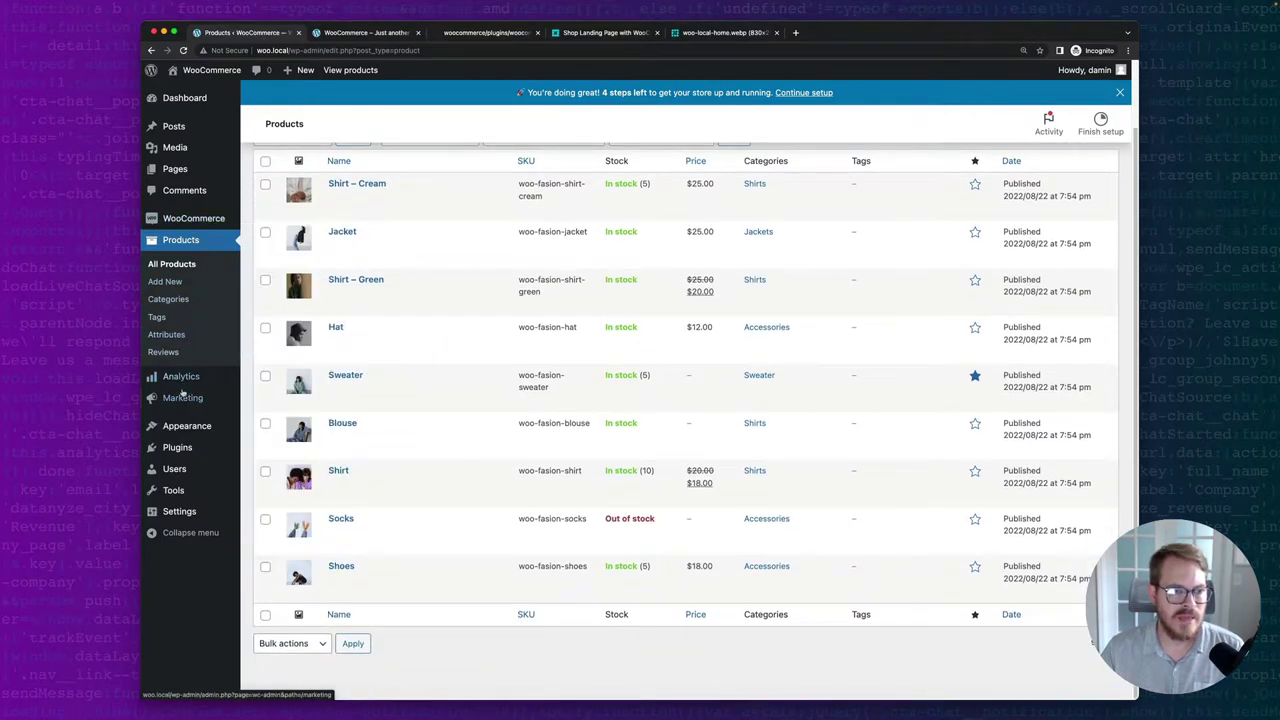
{"action": "left_click", "coordinate": [175, 147]}
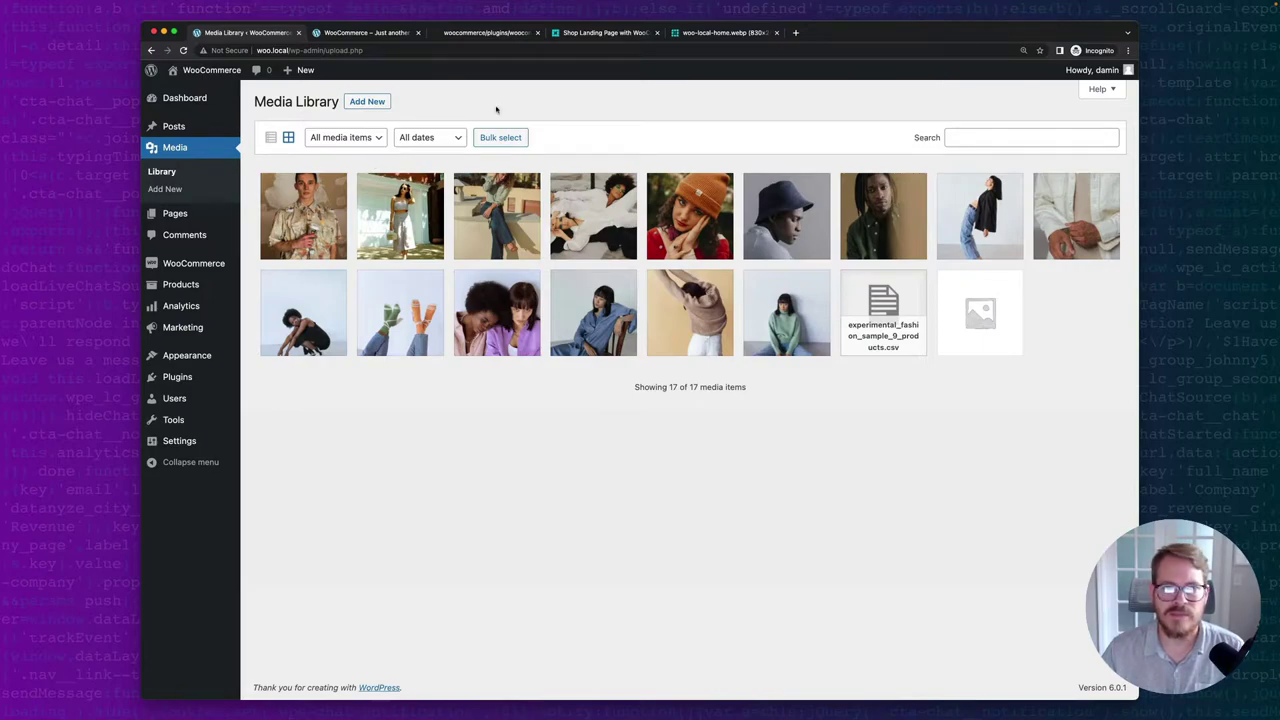
{"action": "key", "text": "super+r"}
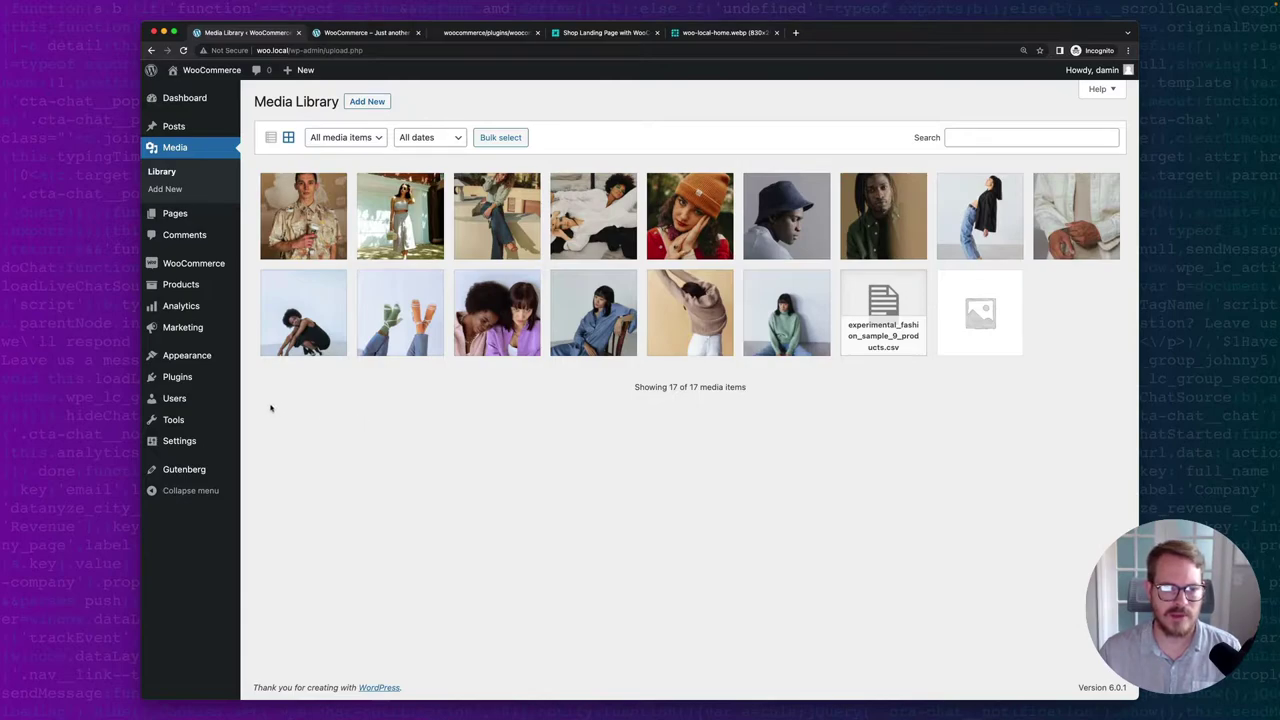
Create a new Front Page template from the Site Editor's Templates list.
{"action": "mouse_move", "coordinate": [225, 362]}
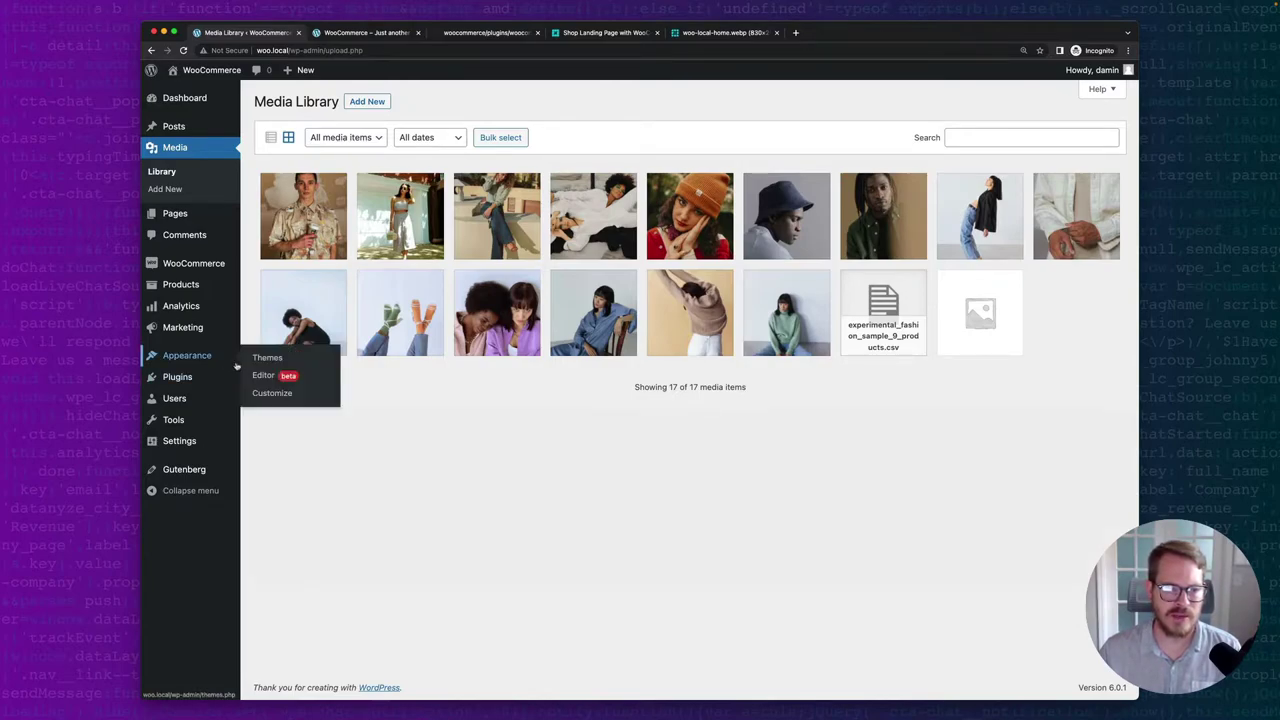
{"action": "left_click", "coordinate": [263, 376]}
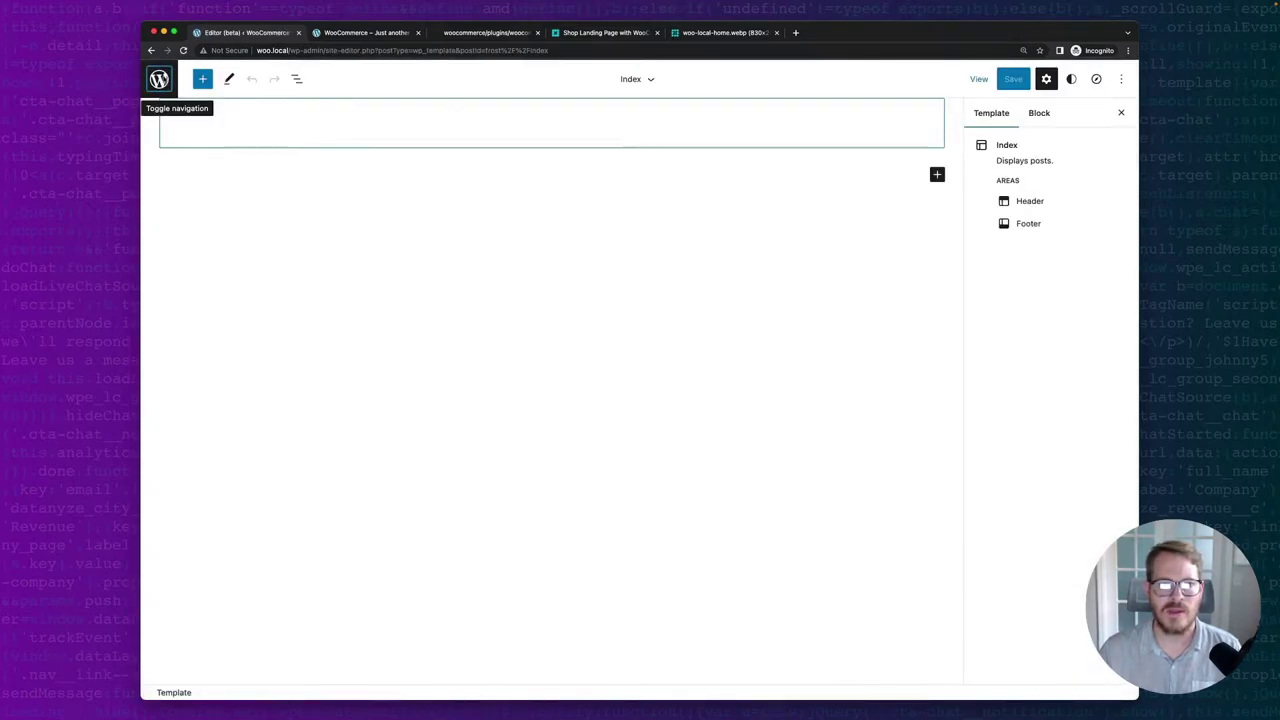
{"action": "left_click", "coordinate": [159, 79]}
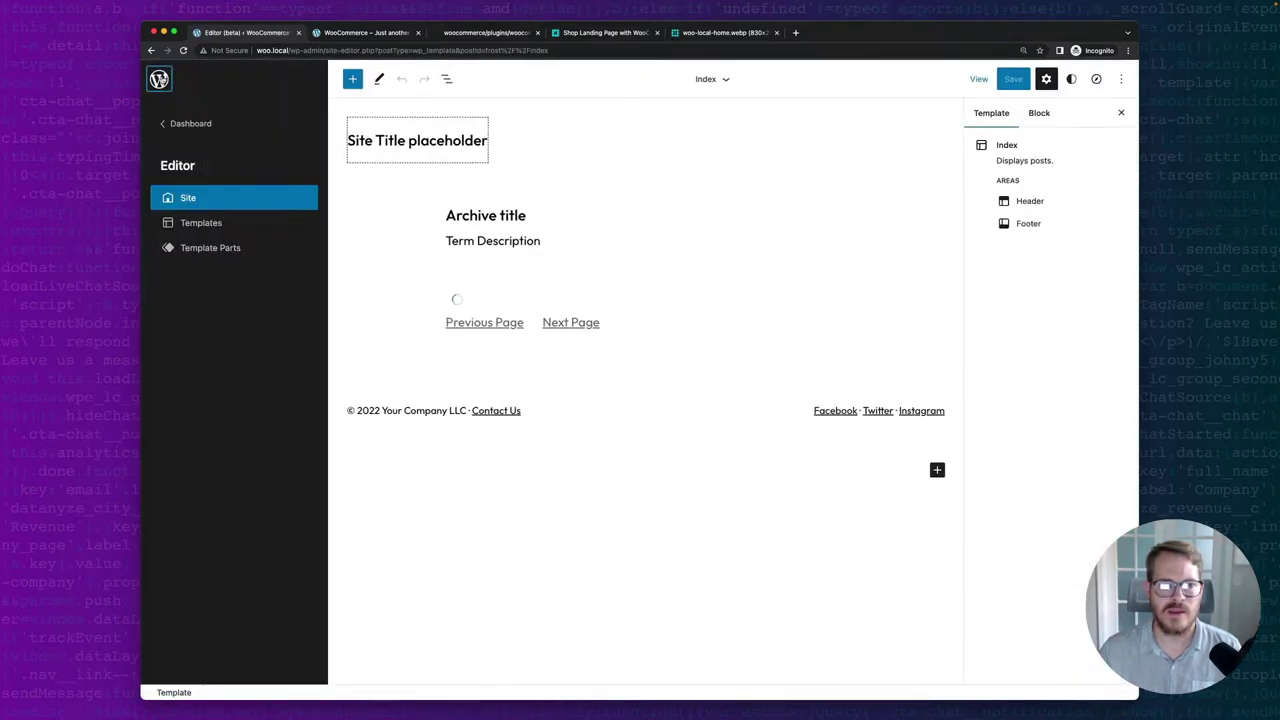
{"action": "left_click", "coordinate": [201, 223]}
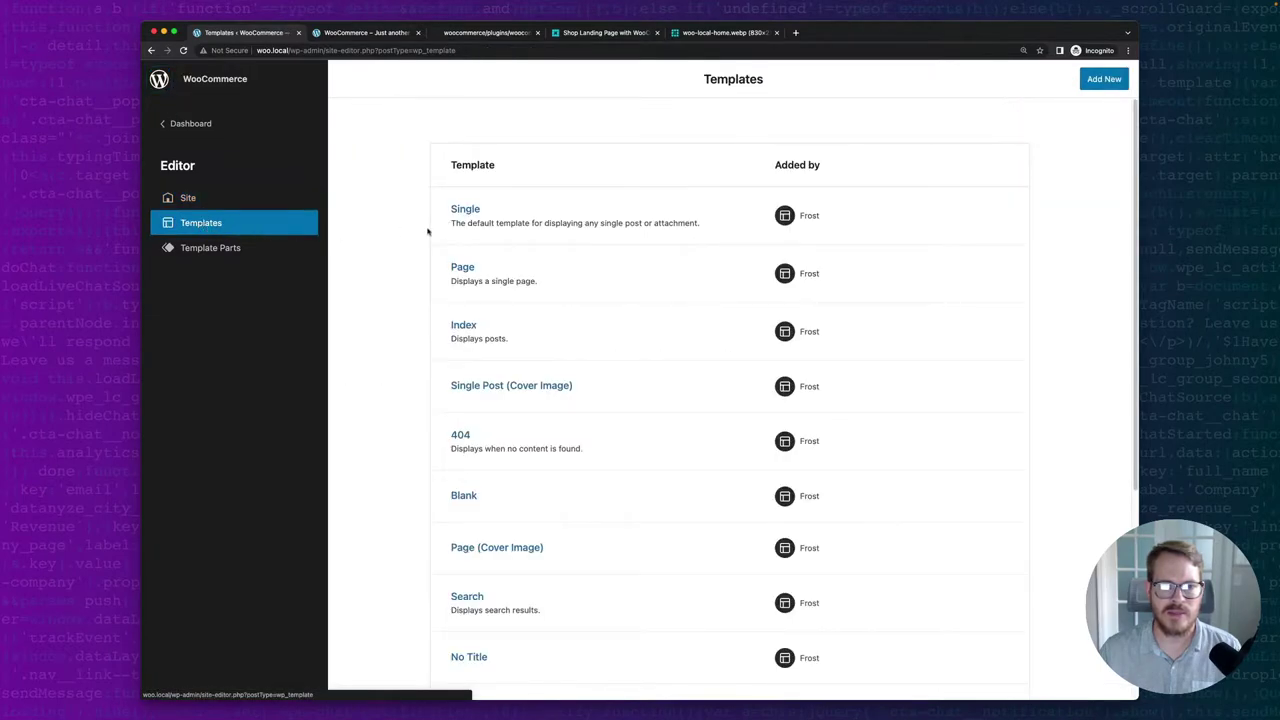
{"action": "left_click", "coordinate": [1104, 79]}
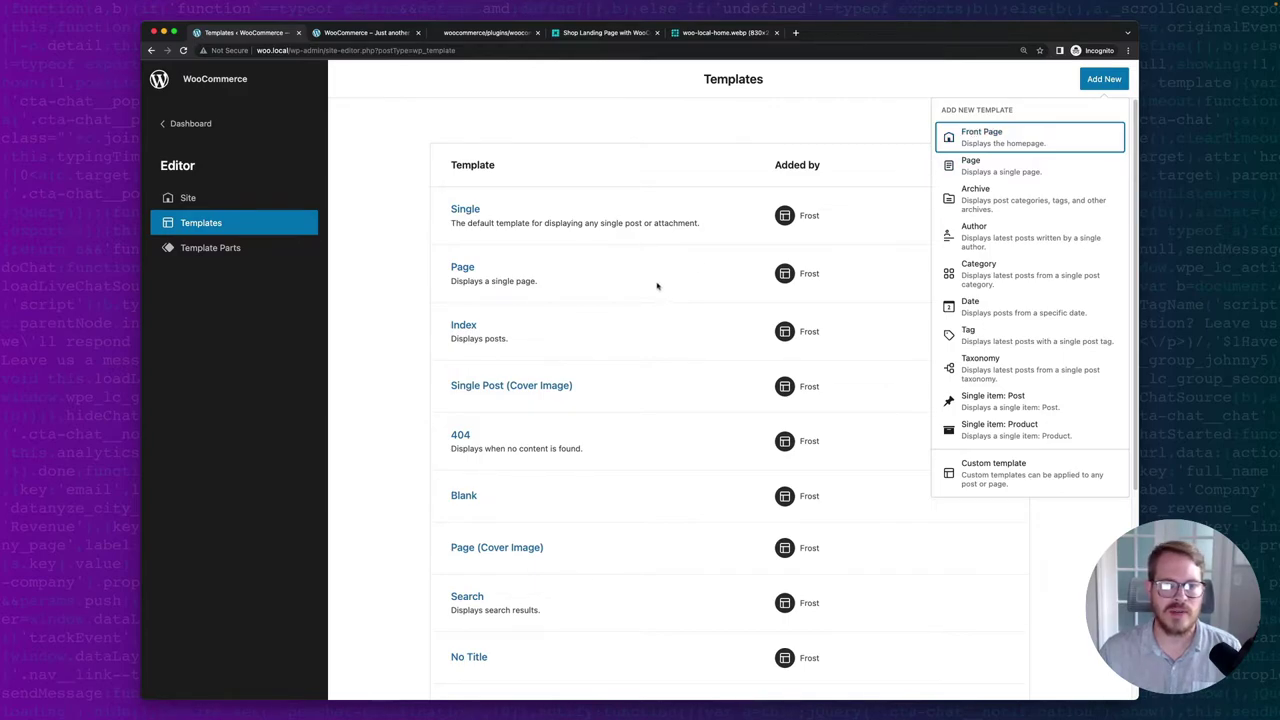
{"action": "key", "text": "Return"}
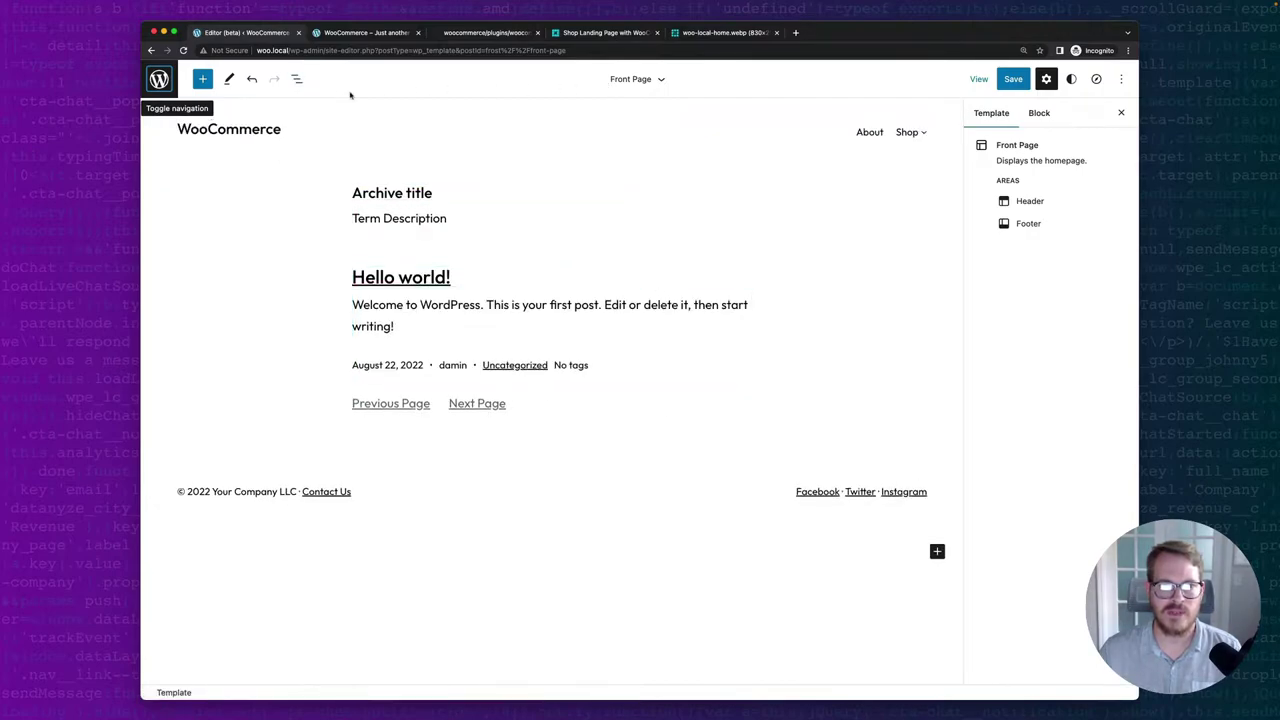
Remove the template's central Group block via List View, leaving Header and Footer.
{"action": "left_click", "coordinate": [298, 80]}
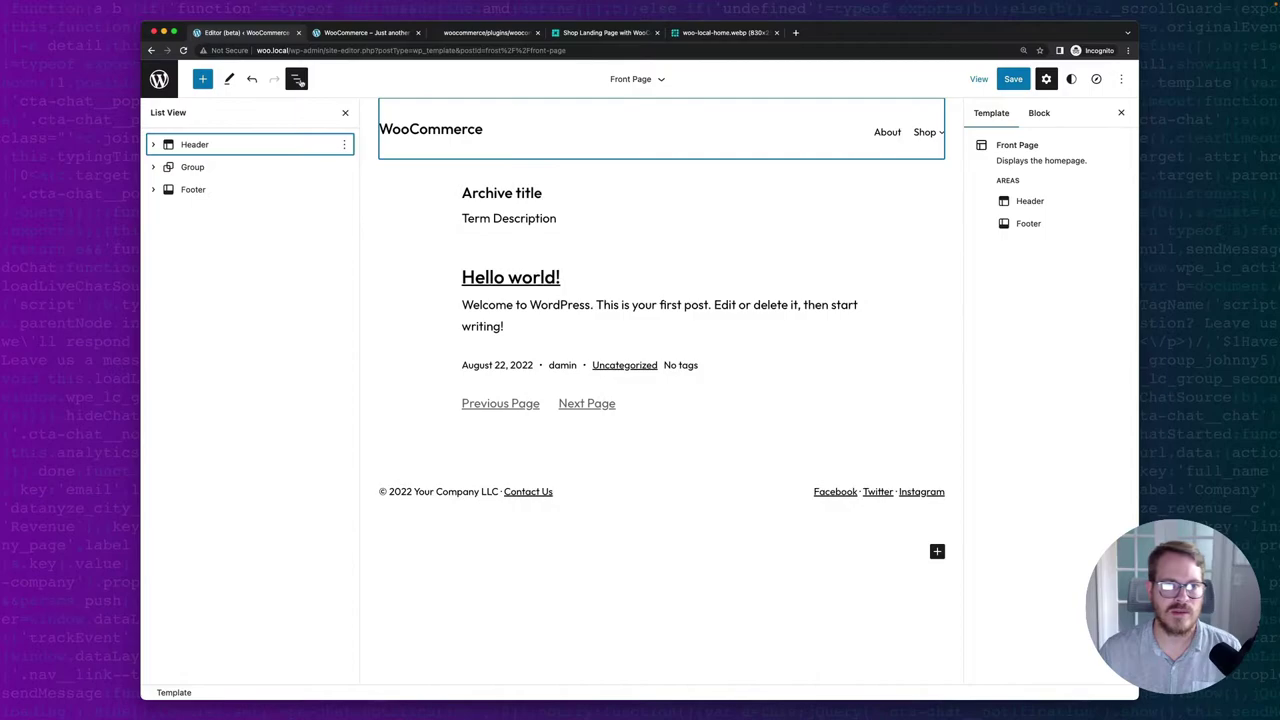
{"action": "left_click", "coordinate": [199, 168]}
{"action": "left_click", "coordinate": [345, 167]}
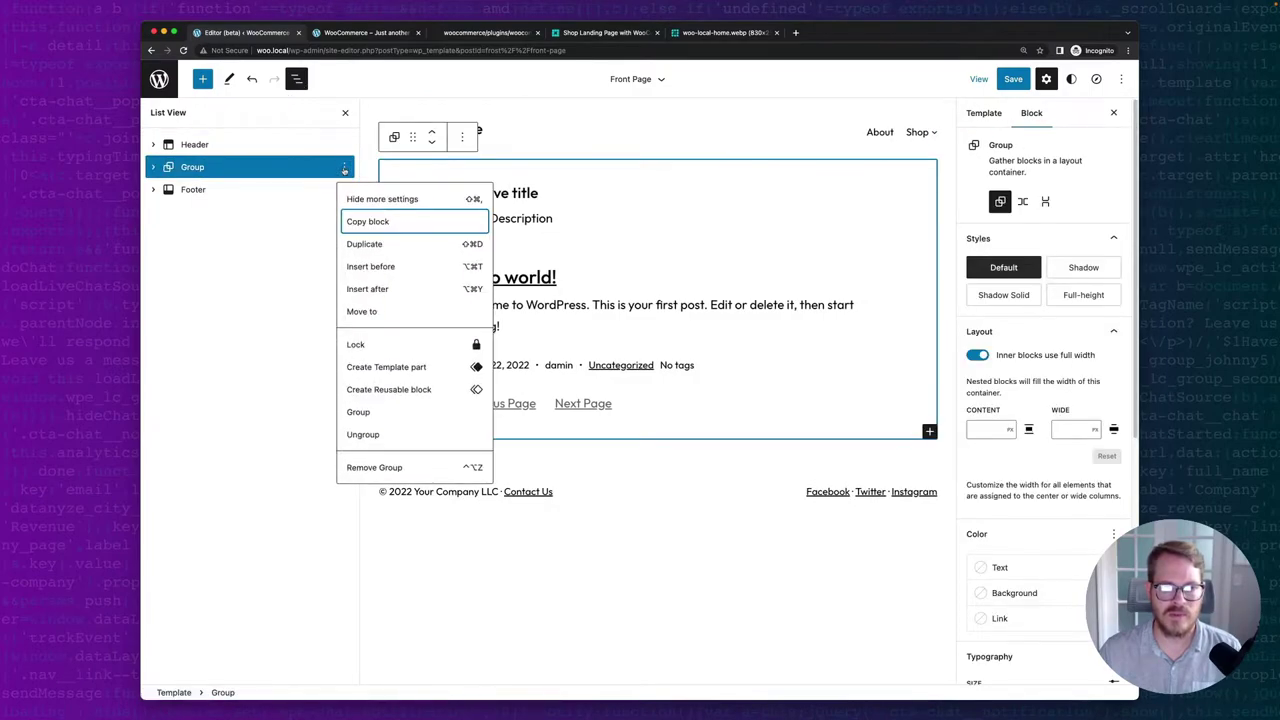
{"action": "left_click", "coordinate": [374, 467]}
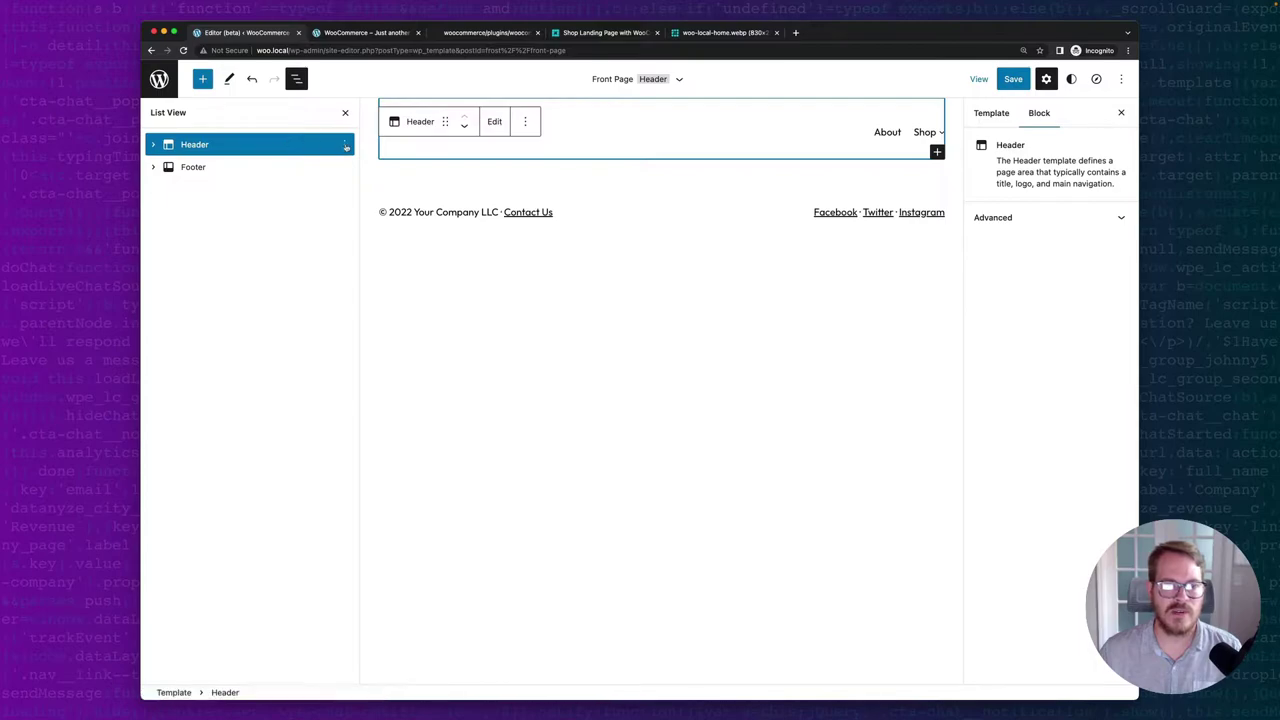
After checking the mockup, insert a new Group block above the Header.
{"action": "left_click", "coordinate": [720, 32]}
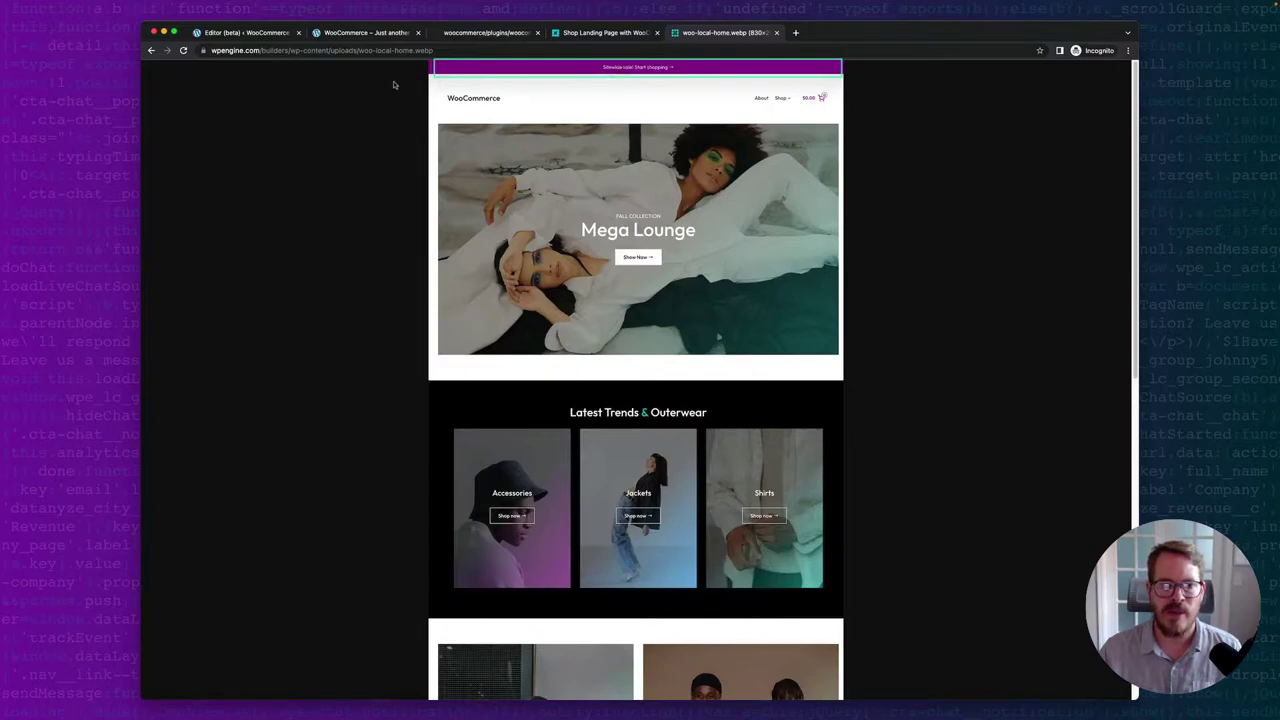
{"action": "left_click", "coordinate": [262, 34]}
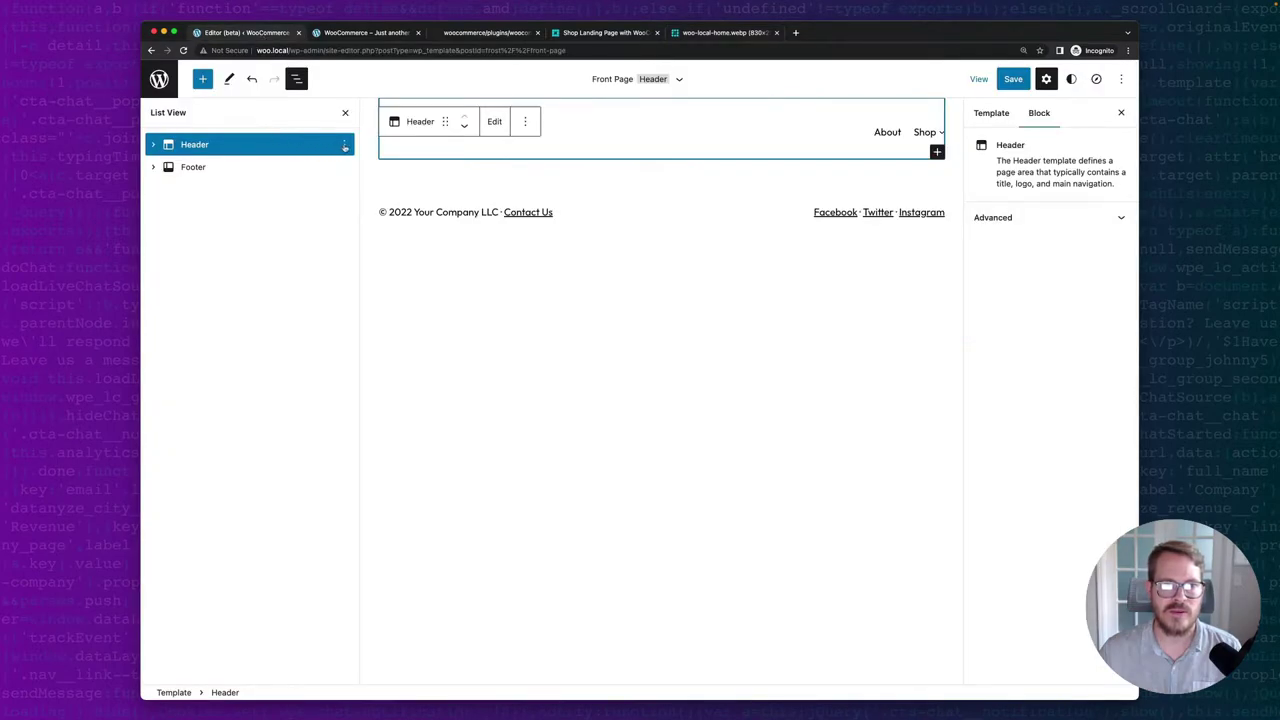
{"action": "left_click", "coordinate": [345, 146]}
{"action": "left_click", "coordinate": [368, 247]}
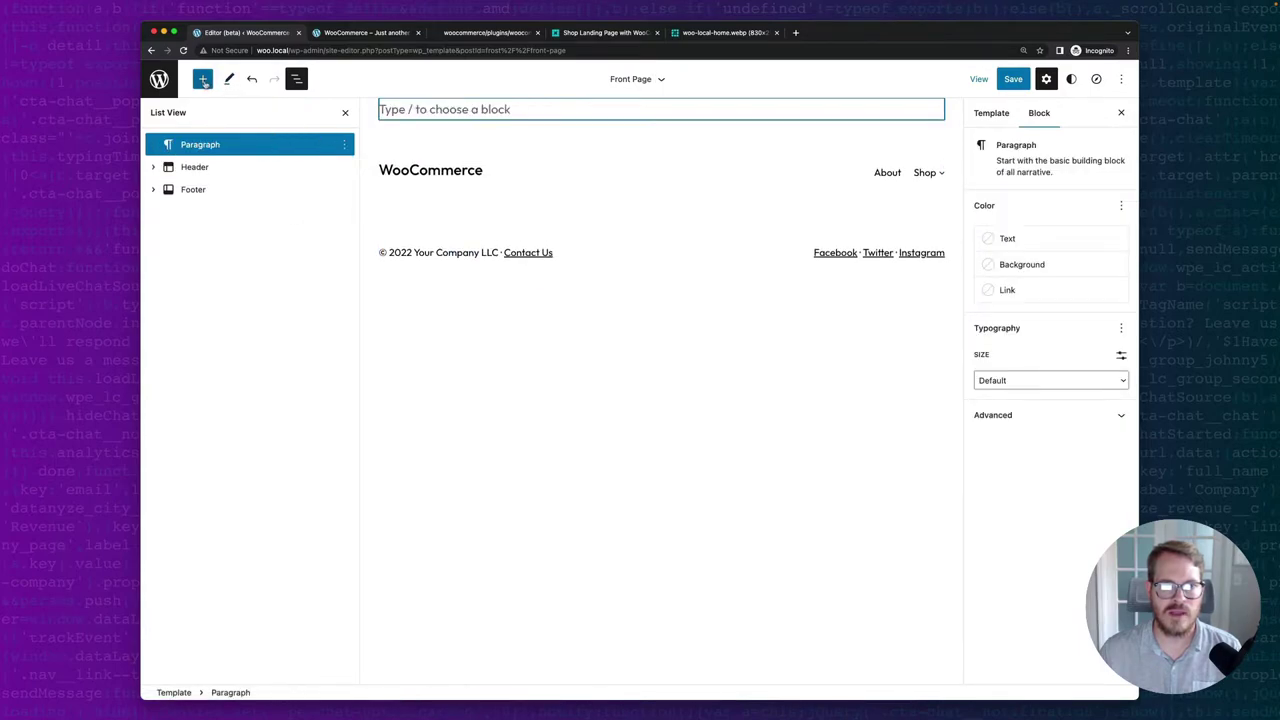
{"action": "left_click", "coordinate": [202, 79]}
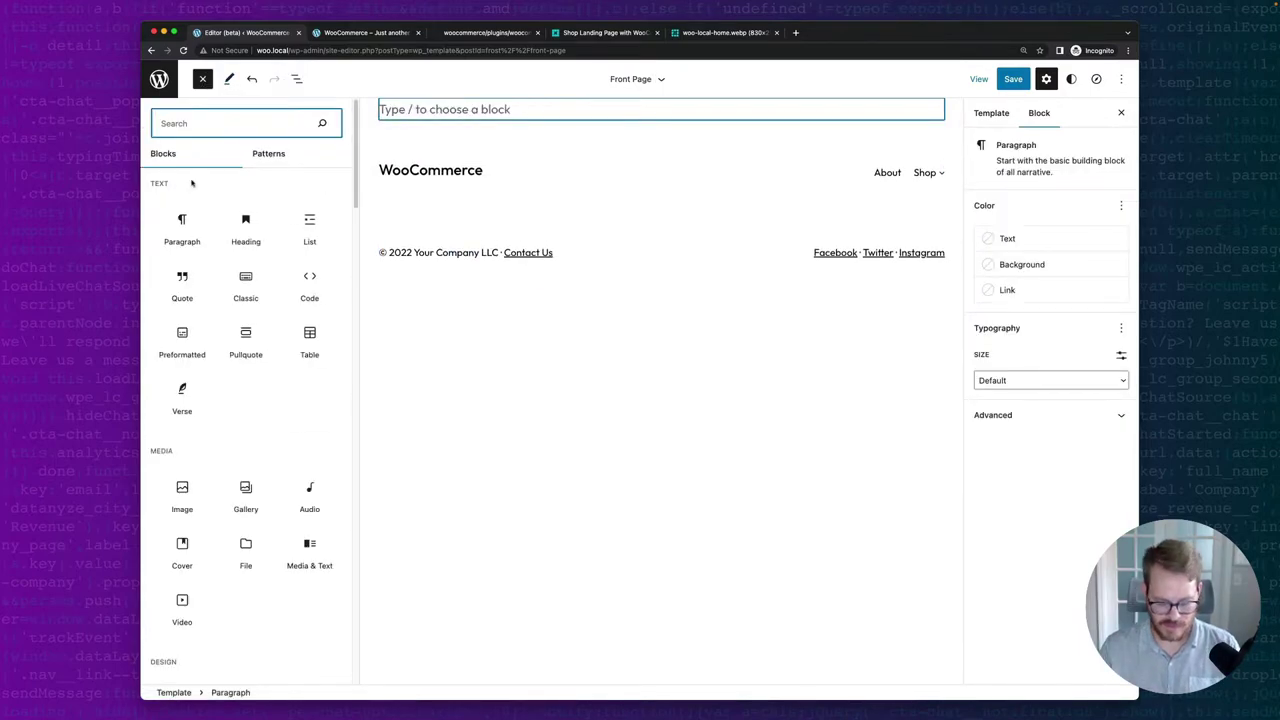
{"action": "type", "text": "gr"}
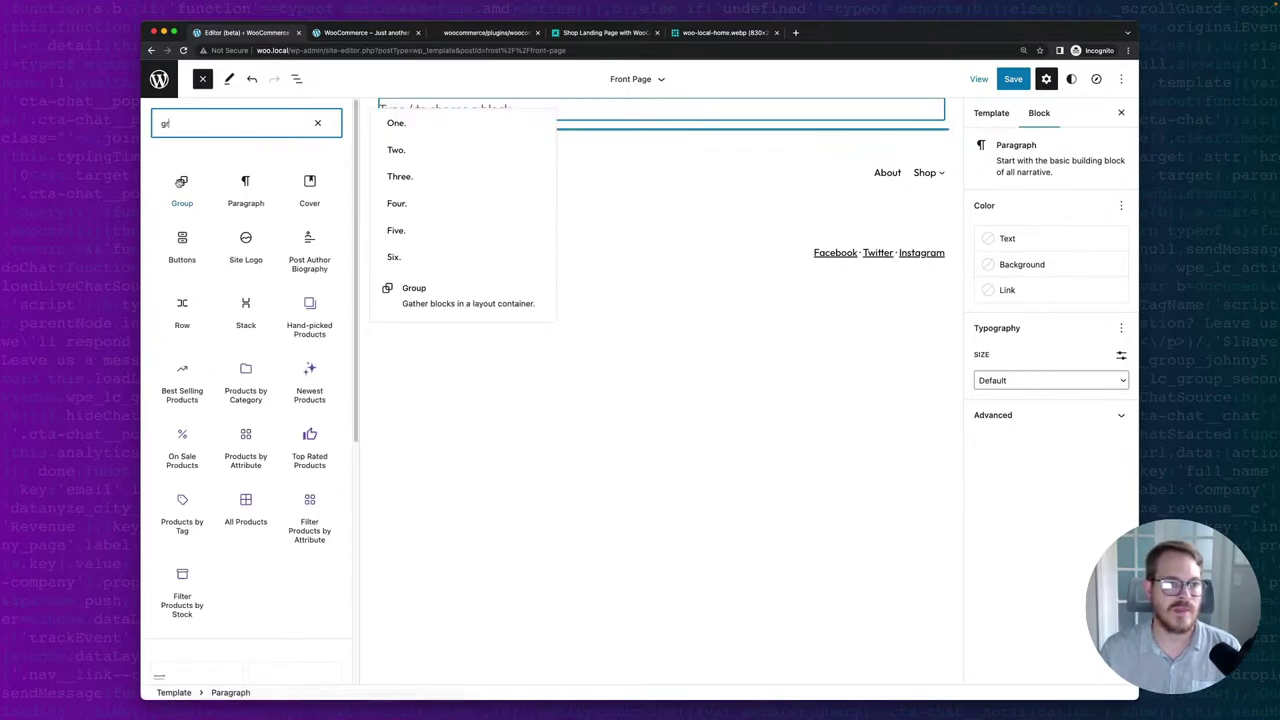
{"action": "left_click", "coordinate": [181, 185]}
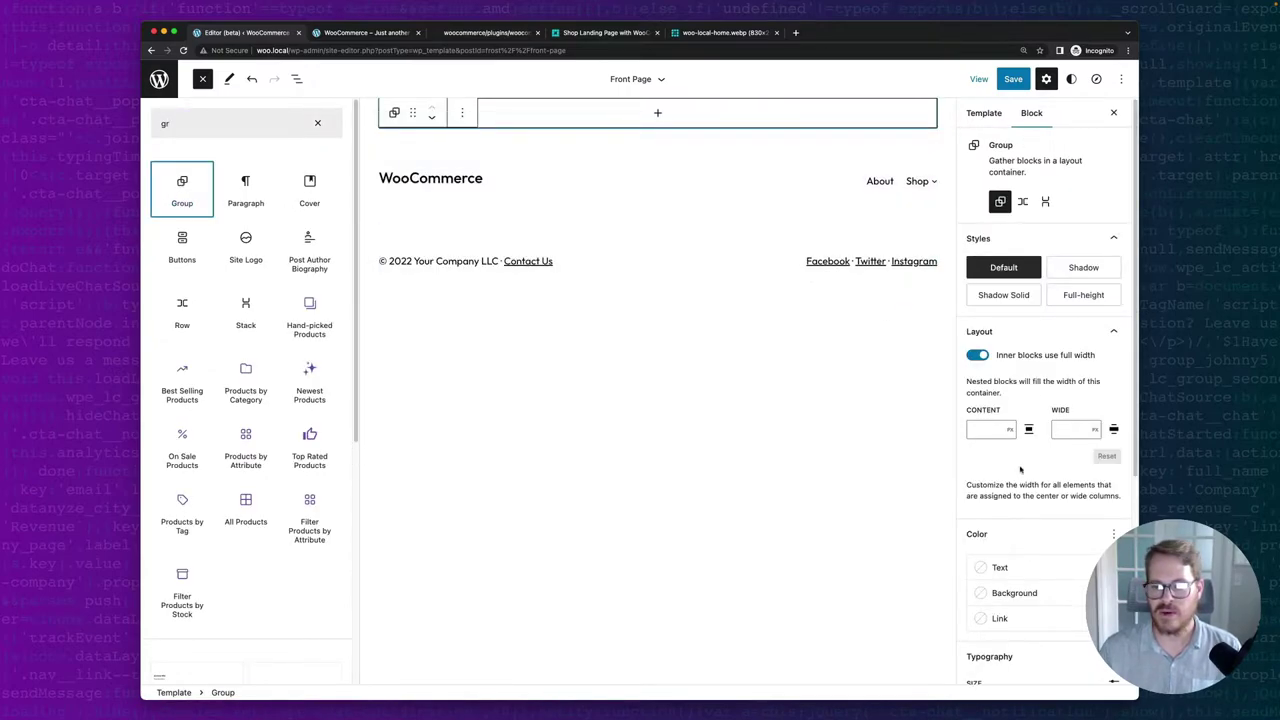
Give the group a Primary purple background and 0.5 rem padding.
{"action": "left_click", "coordinate": [1014, 593]}
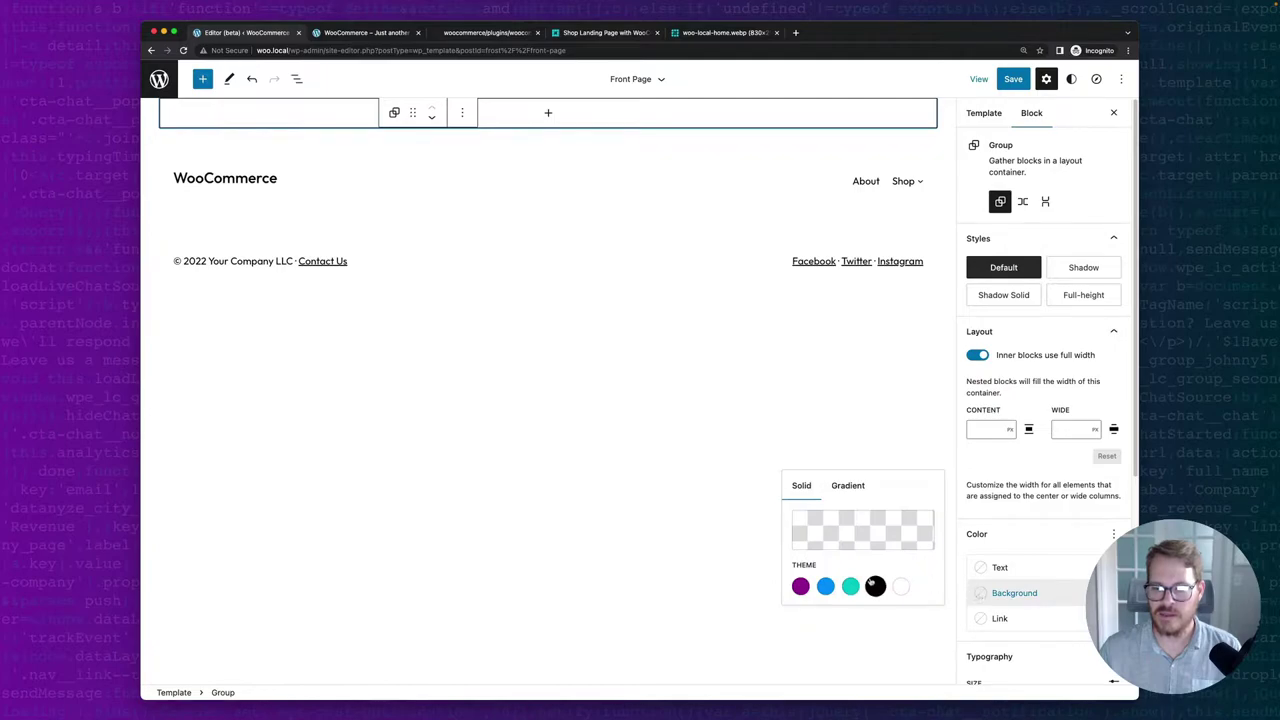
{"action": "left_click", "coordinate": [800, 587]}
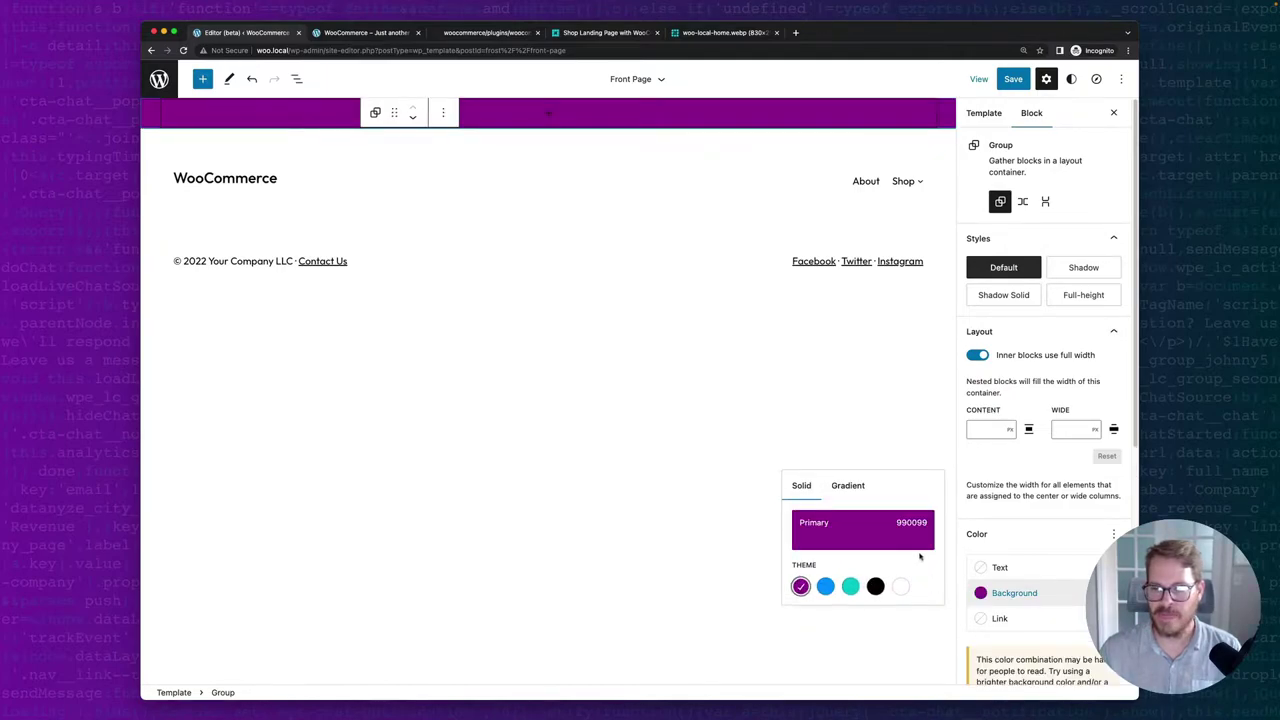
{"action": "left_click", "coordinate": [1042, 502]}
{"action": "scroll", "coordinate": [1034, 485], "scroll_direction": "down", "scroll_amount": 5}
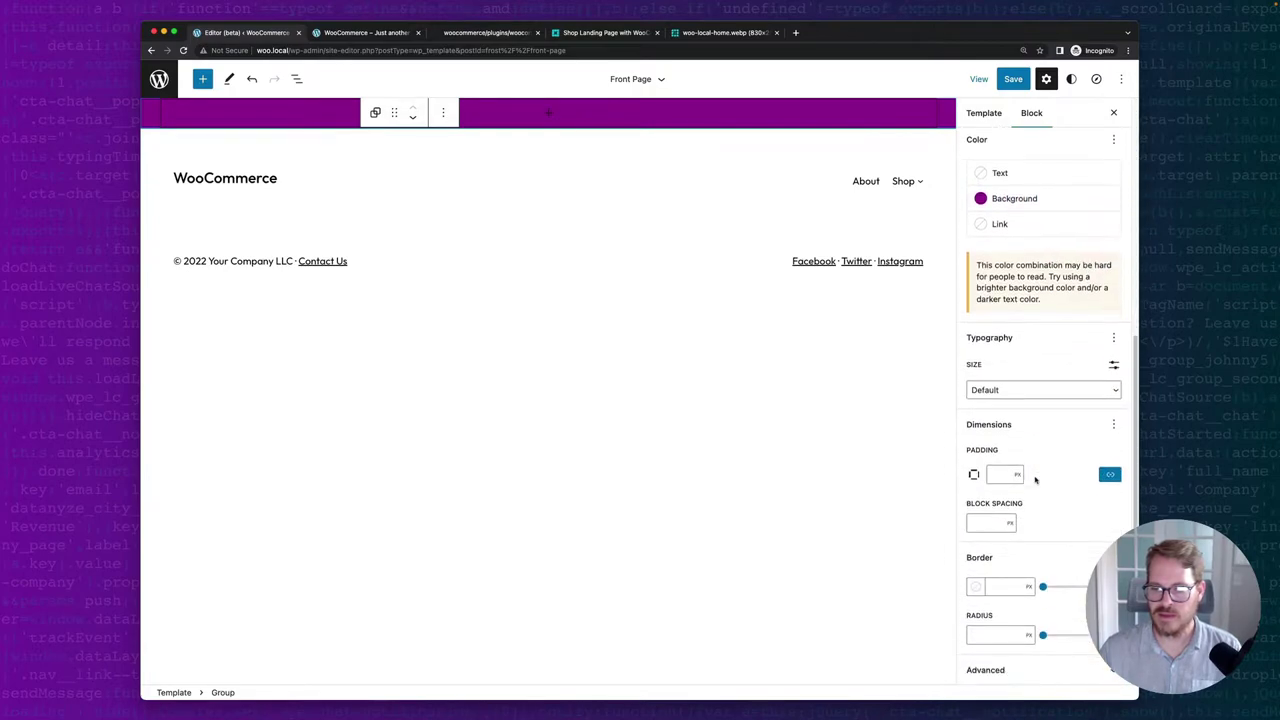
{"action": "left_click", "coordinate": [1016, 477]}
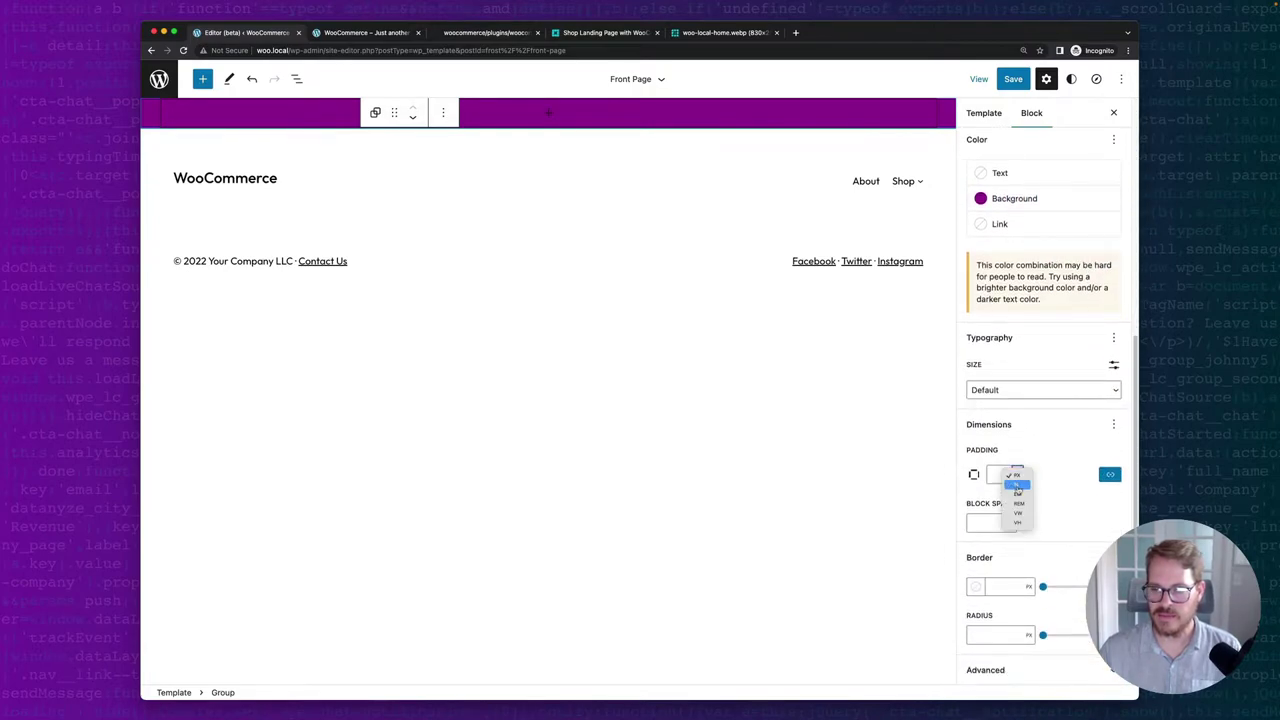
{"action": "left_click", "coordinate": [1017, 504]}
{"action": "left_click", "coordinate": [994, 475]}
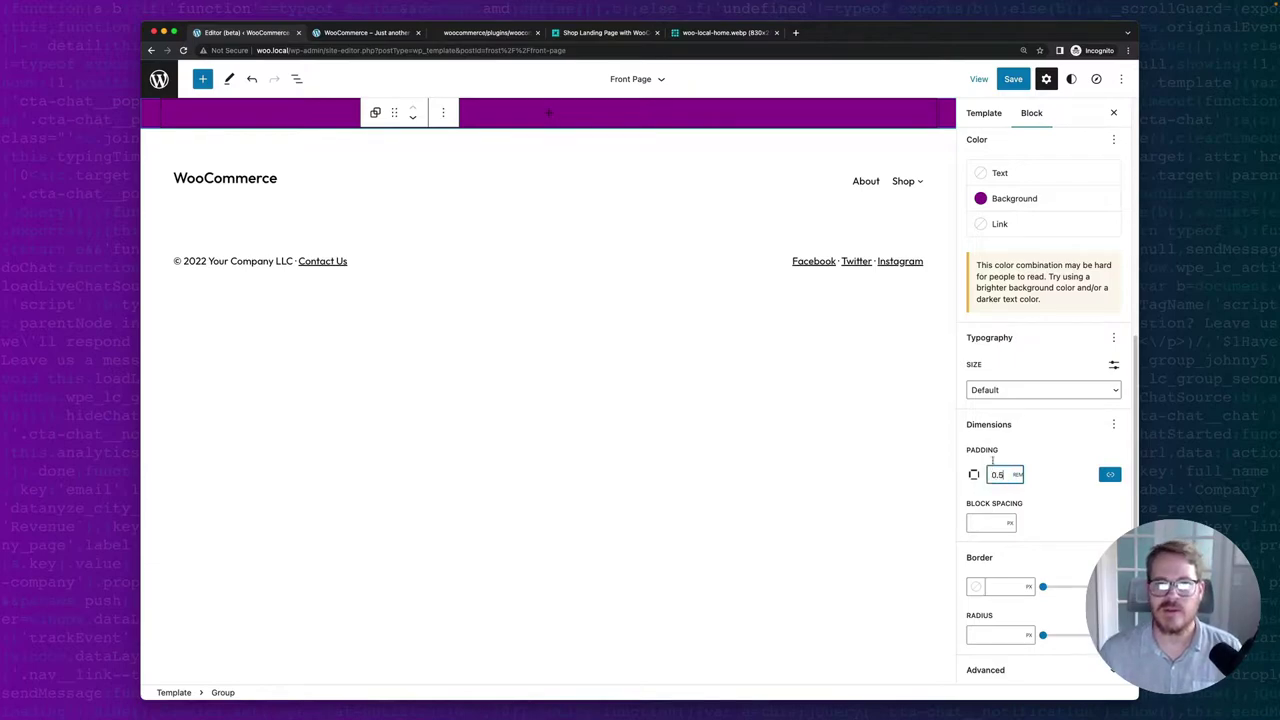
{"action": "left_click", "coordinate": [551, 117]}
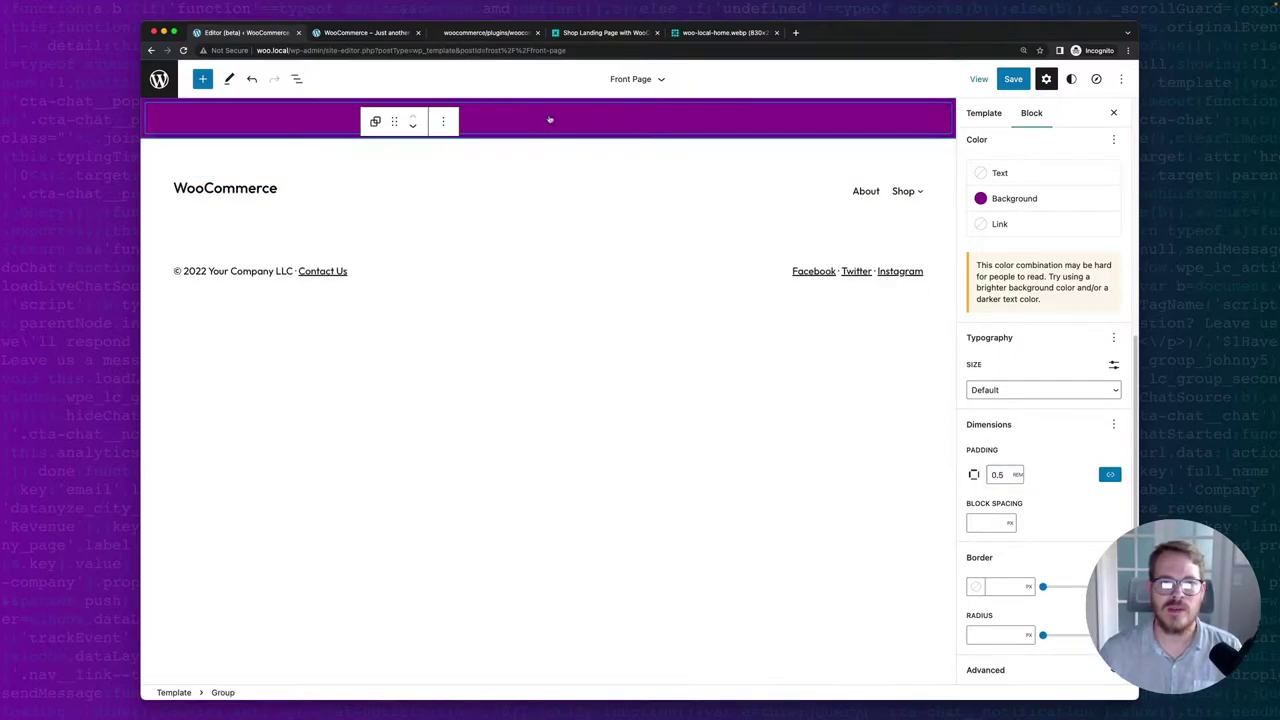
Add a paragraph in the purple bar reading 'Sitewide Sale! Start shopping'.
{"action": "left_click", "coordinate": [549, 119]}
{"action": "left_click", "coordinate": [478, 219]}
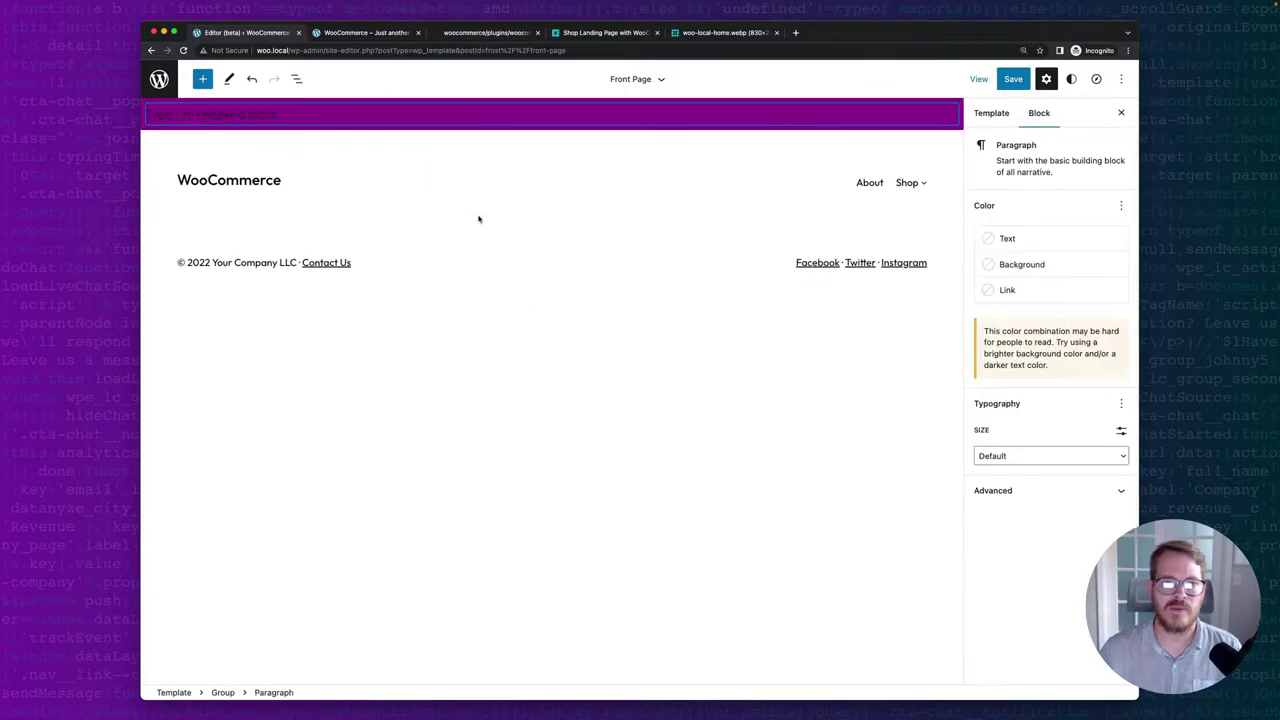
{"action": "type", "text": "Sheet"}
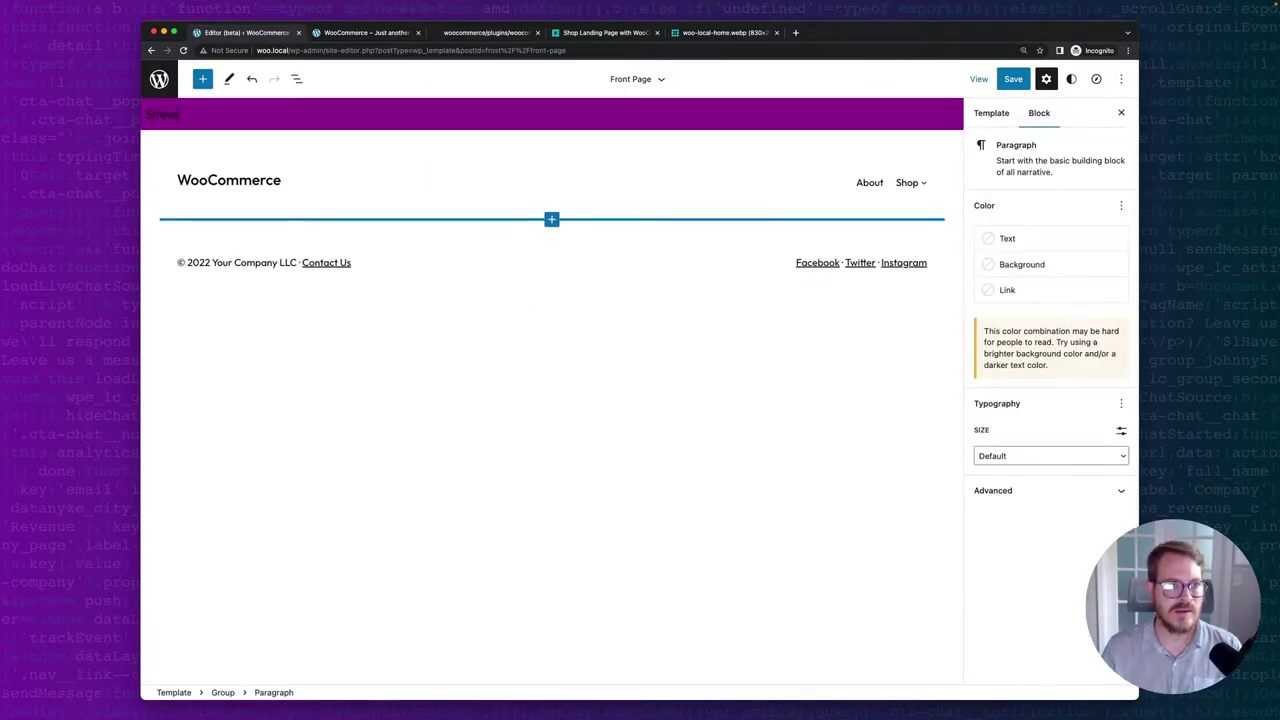
{"action": "type", "text": " Sa"}
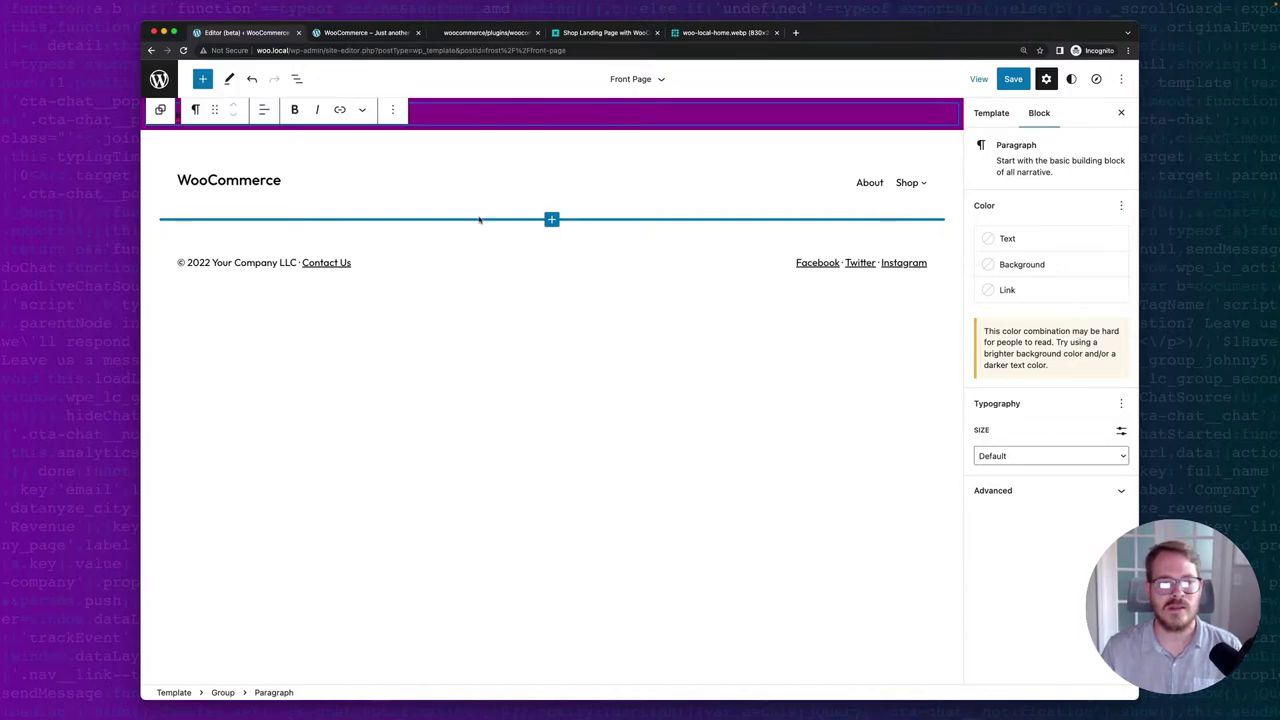
{"action": "type", "text": "! 50%"}
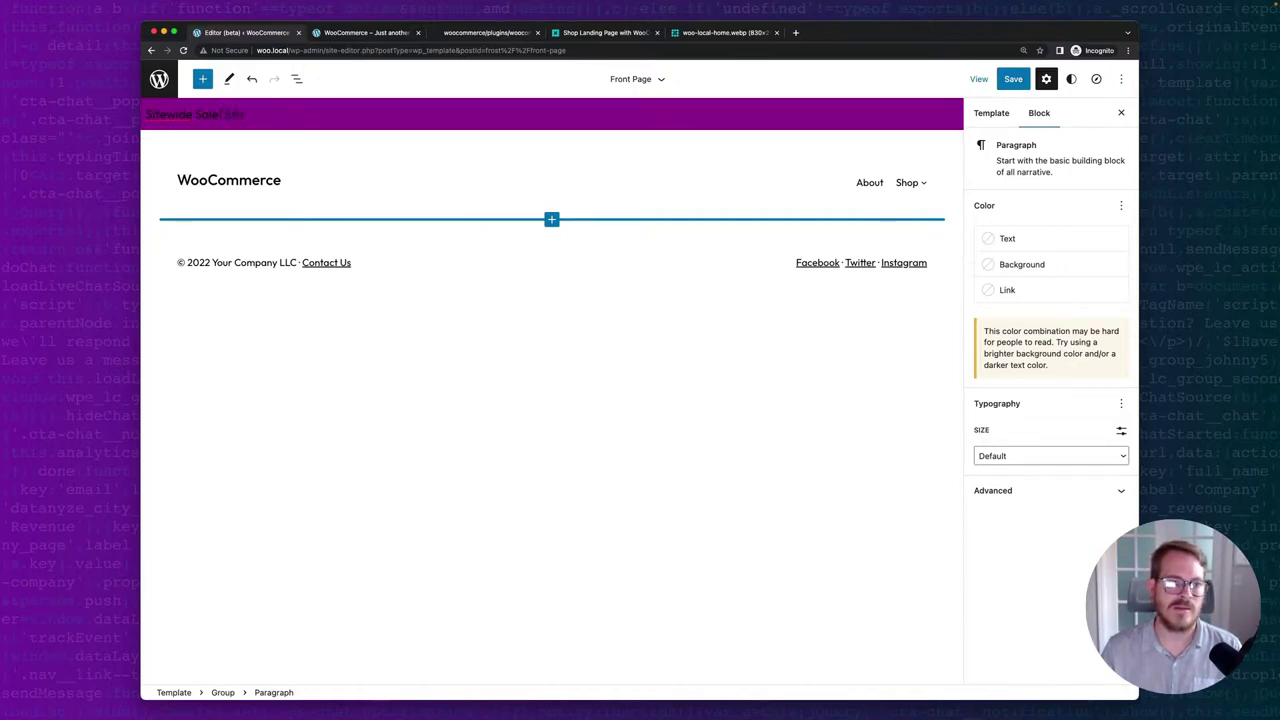
{"action": "type", "text": " Start shopping"}
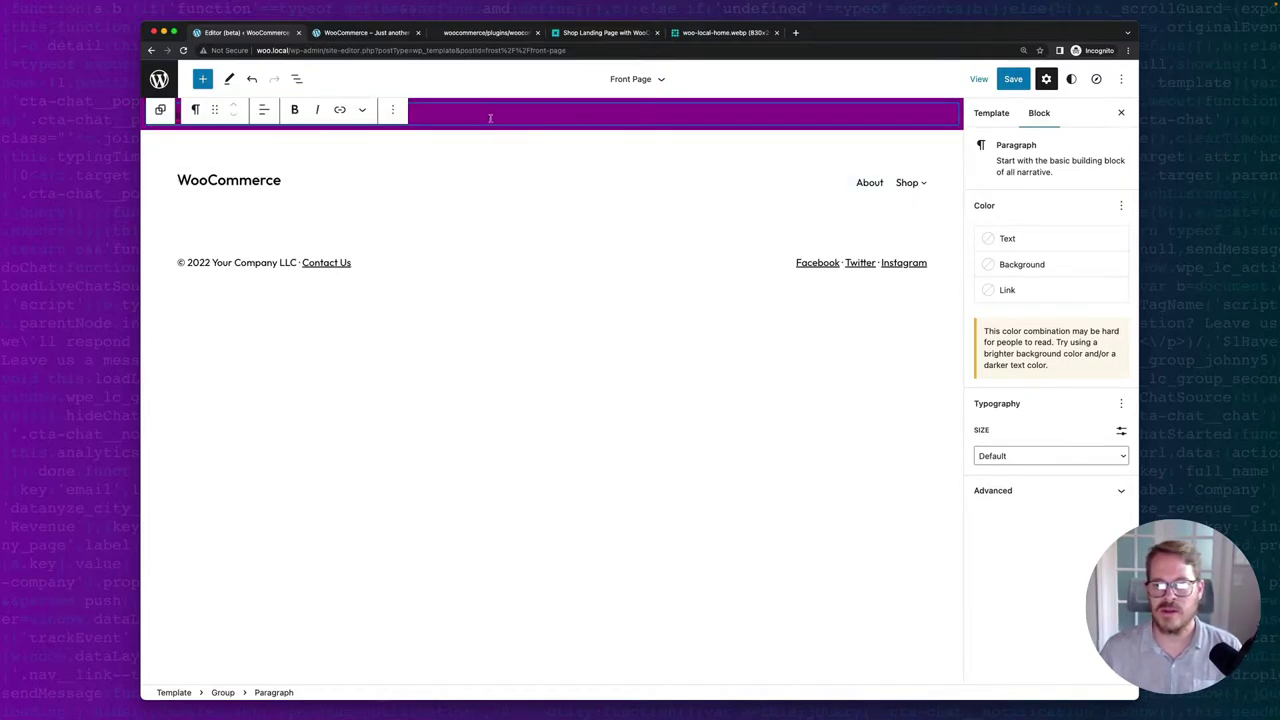
Make the banner text and links Base white, centred and Small, then start linking 'Start shopping'.
{"action": "left_click", "coordinate": [989, 240]}
{"action": "left_click", "coordinate": [907, 312]}
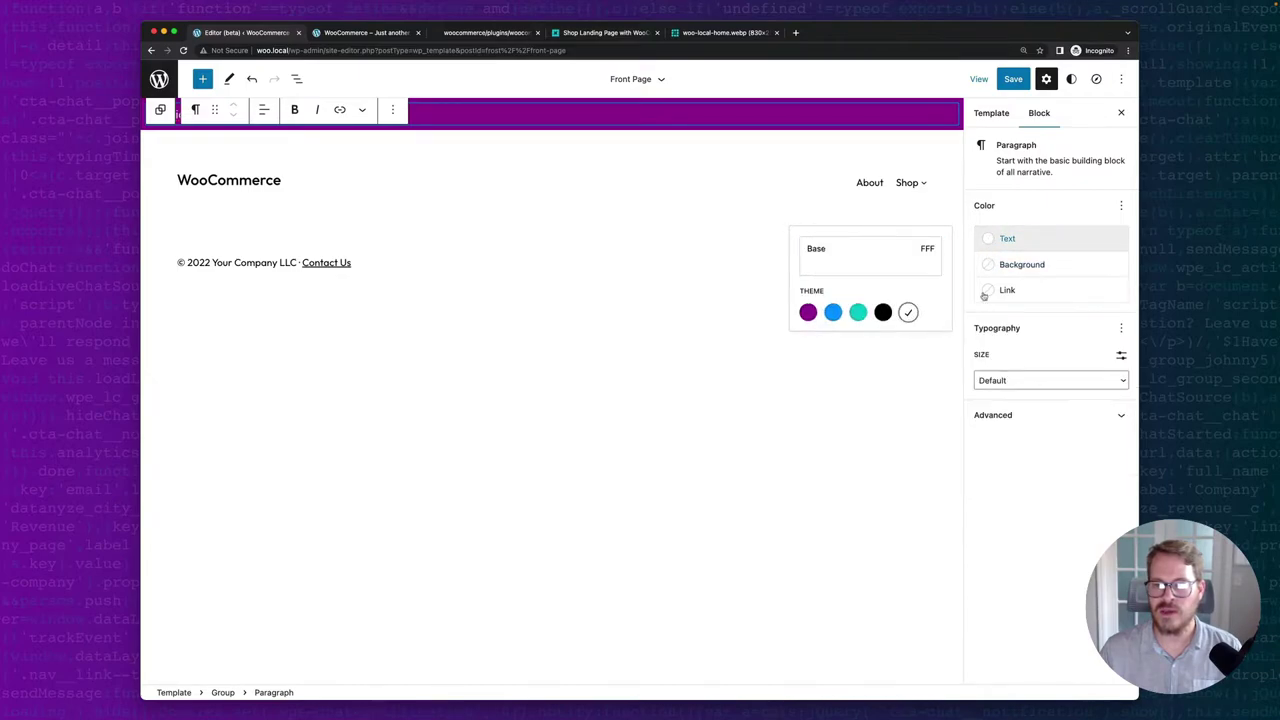
{"action": "left_click", "coordinate": [993, 291]}
{"action": "left_click", "coordinate": [907, 363]}
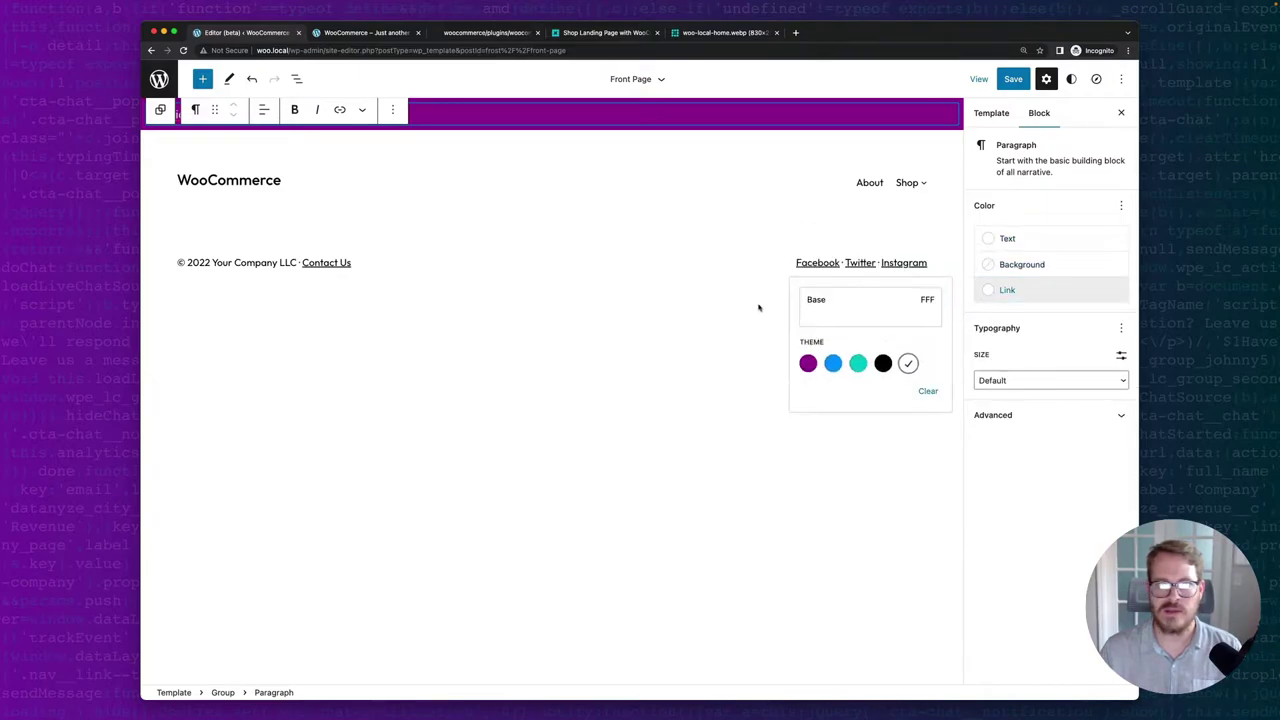
{"action": "left_click", "coordinate": [262, 108]}
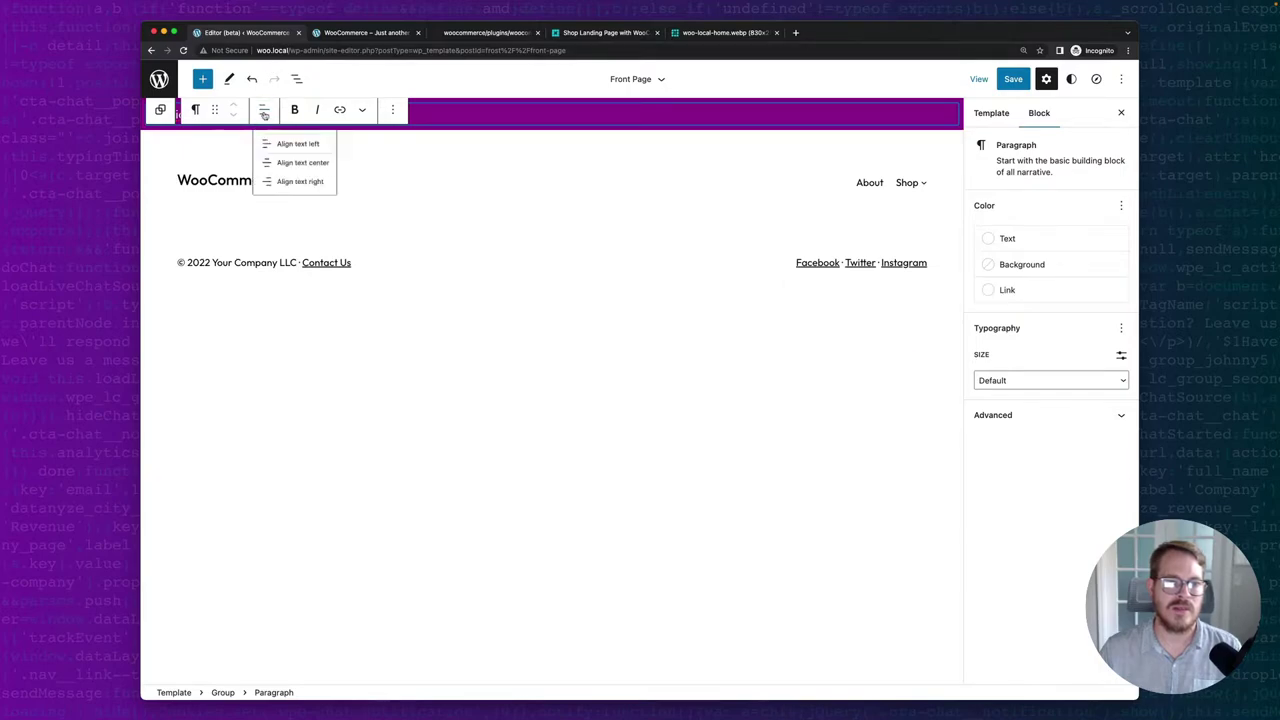
{"action": "left_click", "coordinate": [300, 166]}
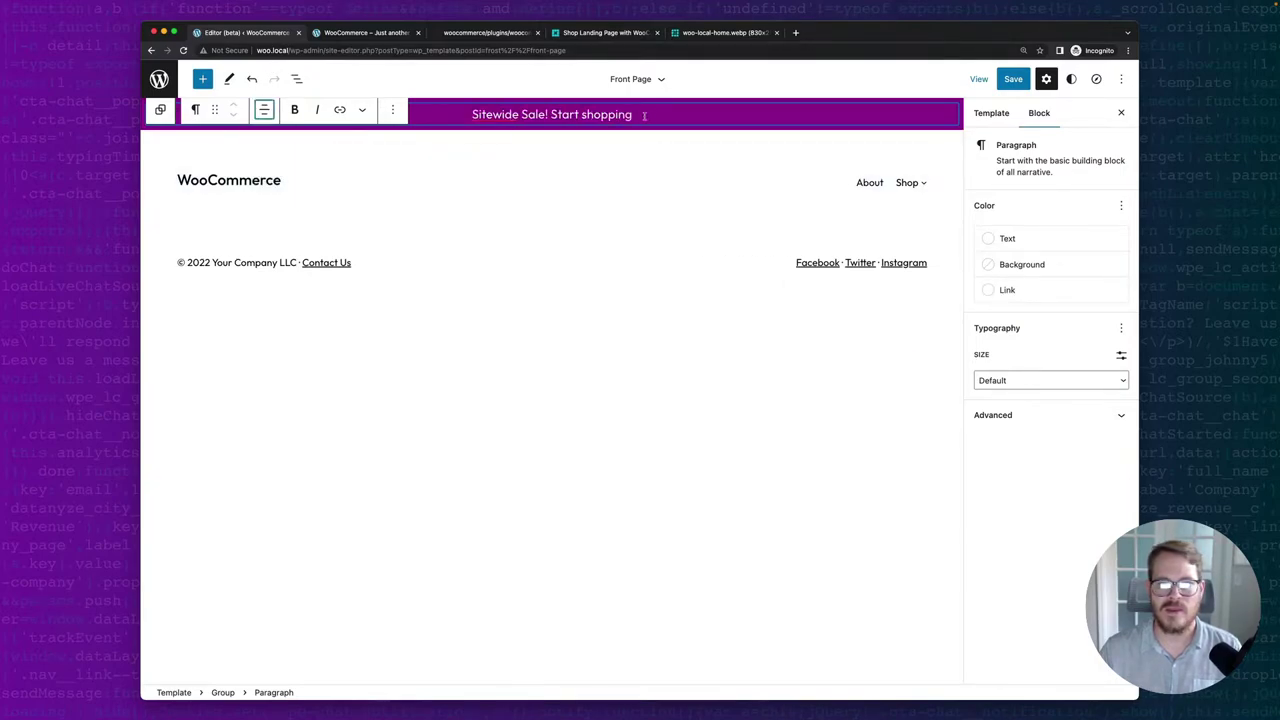
{"action": "left_click", "coordinate": [992, 382]}
{"action": "left_click", "coordinate": [1007, 446]}
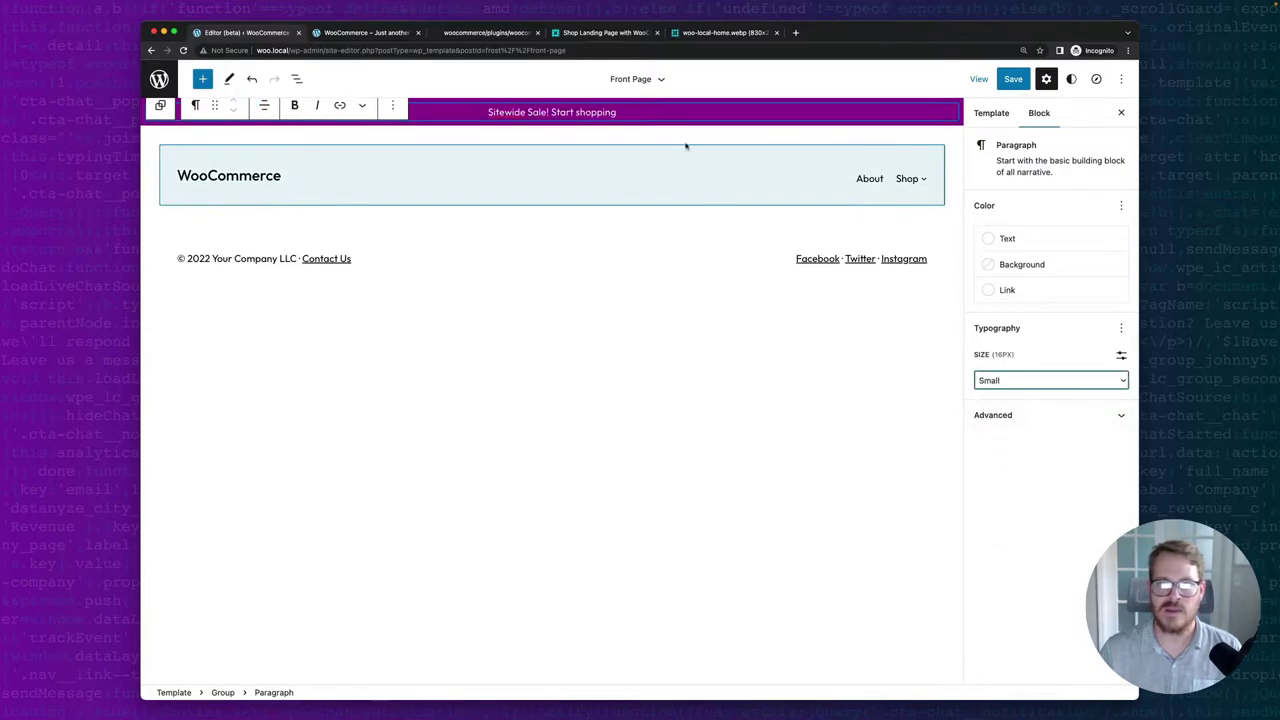
{"action": "left_click_drag", "start_coordinate": [617, 112], "coordinate": [558, 112]}
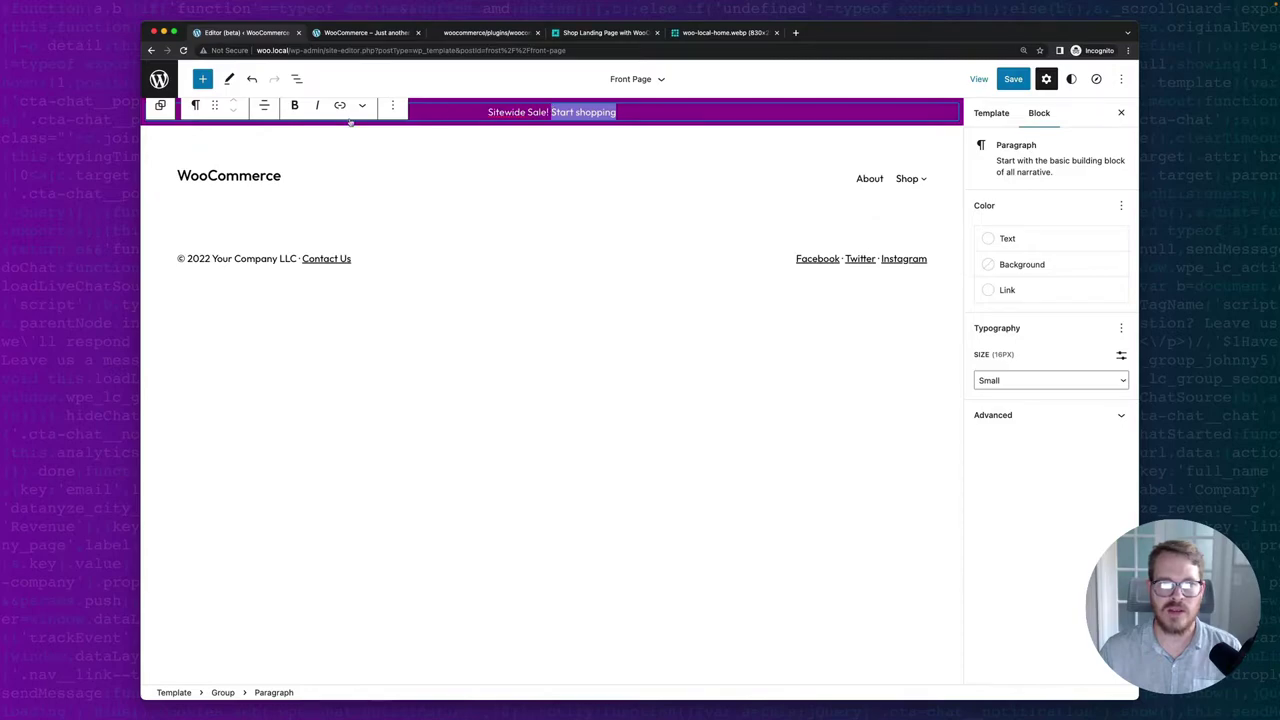
{"action": "key", "text": "super+k"}
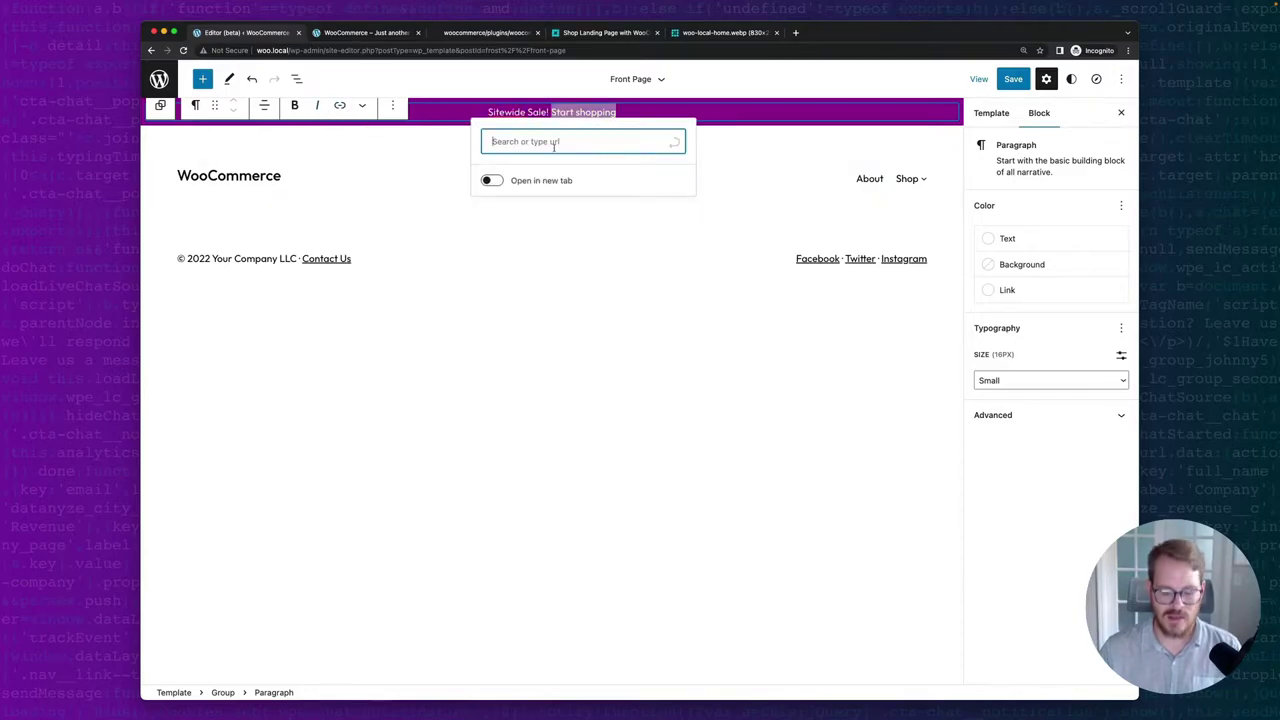
Link 'Start shopping' to '#', save the template, and preview the banner on the live homepage.
{"action": "type", "text": "#"}
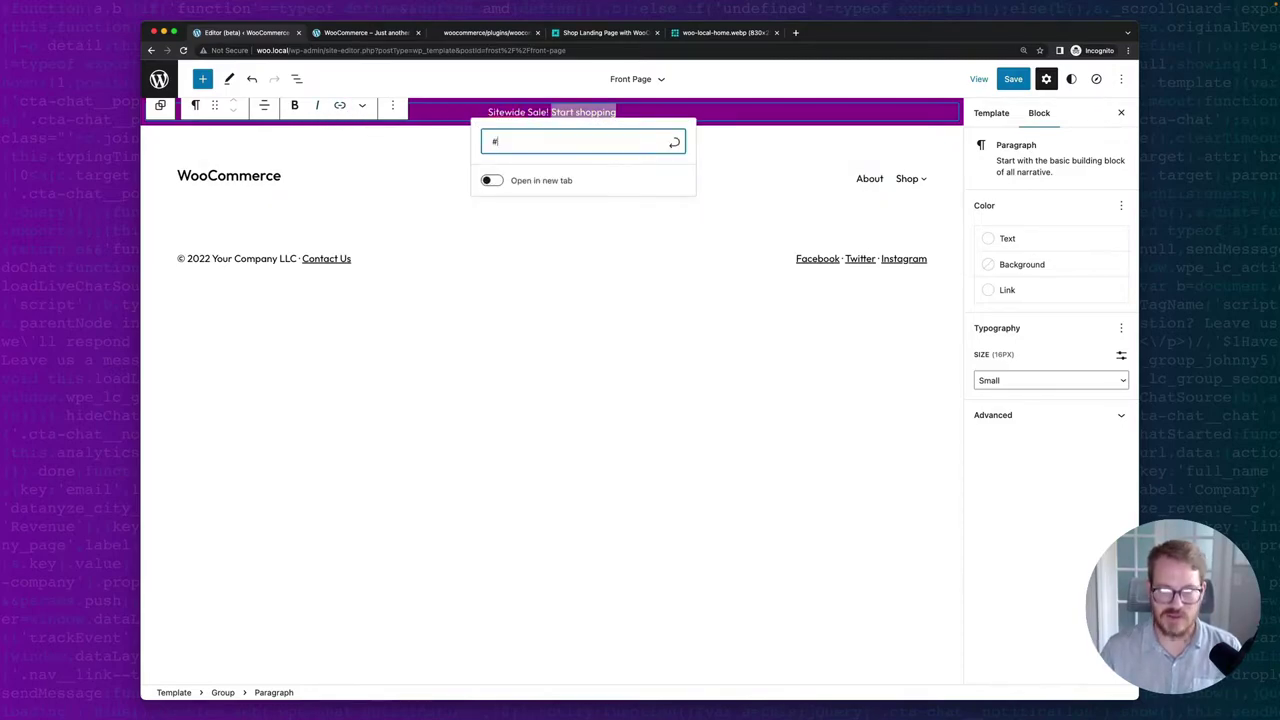
{"action": "left_click", "coordinate": [674, 142]}
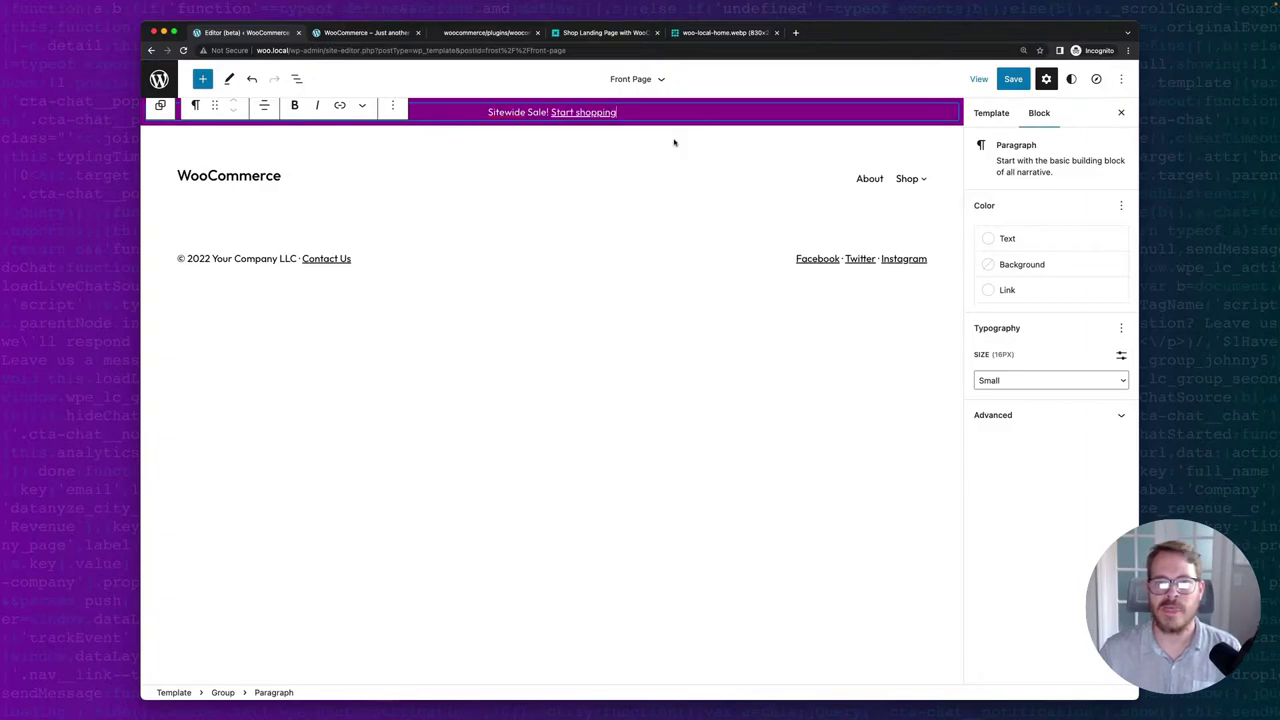
{"action": "left_click", "coordinate": [1010, 80]}
{"action": "left_click", "coordinate": [1009, 80]}
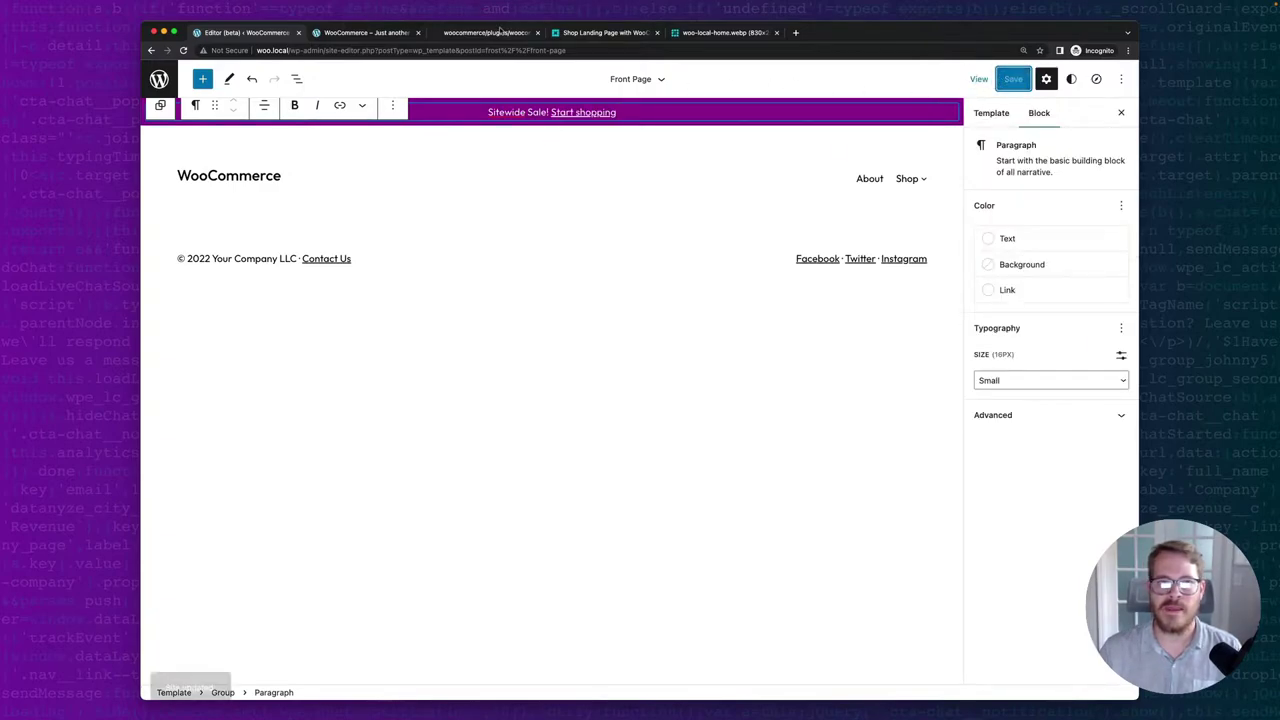
{"action": "left_click", "coordinate": [381, 34]}
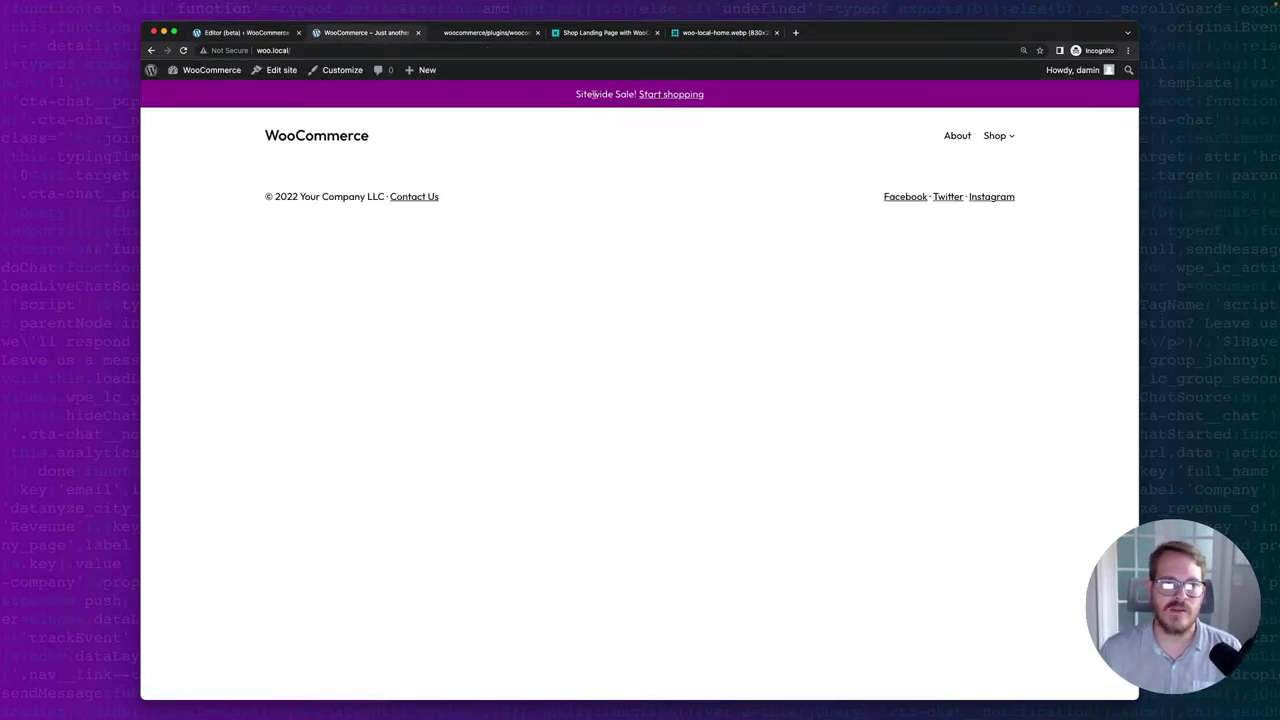
{"action": "key", "text": "ctrl+shift+Tab"}
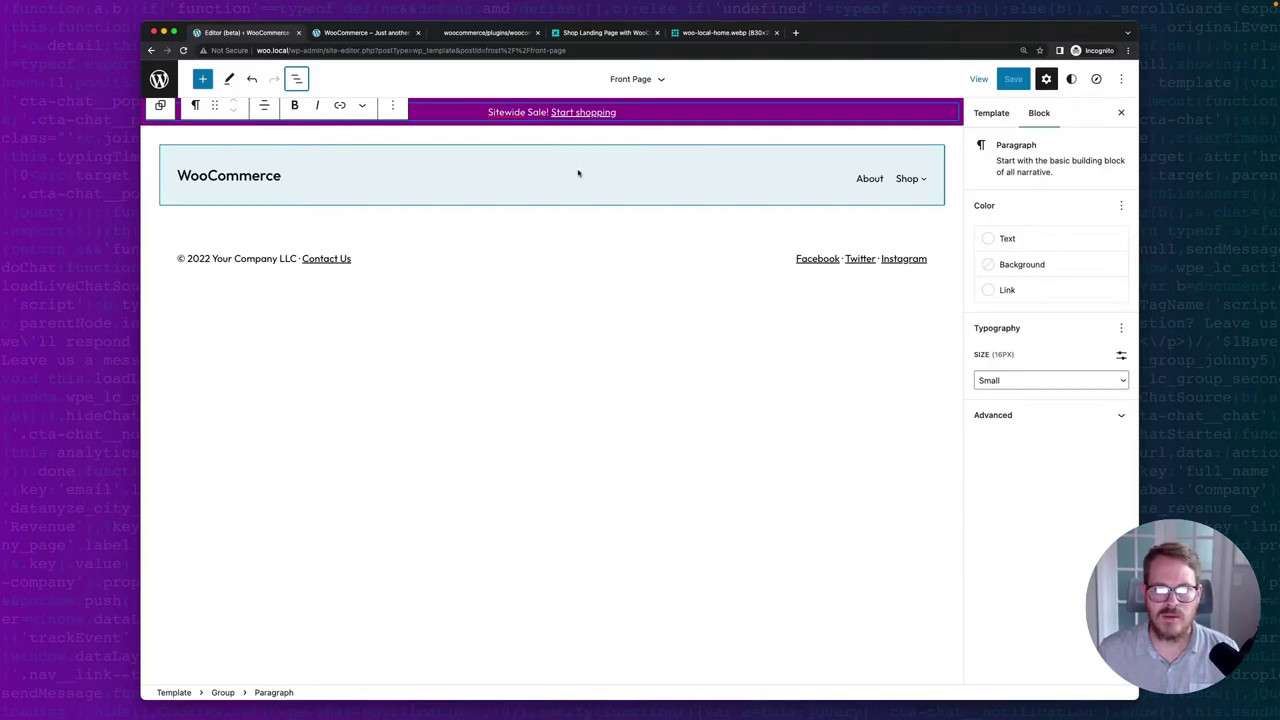
Inspect the header's Site Title and group blocks, then consult the storefront mockup.
{"action": "left_click", "coordinate": [468, 185]}
{"action": "key", "text": "Tab"}
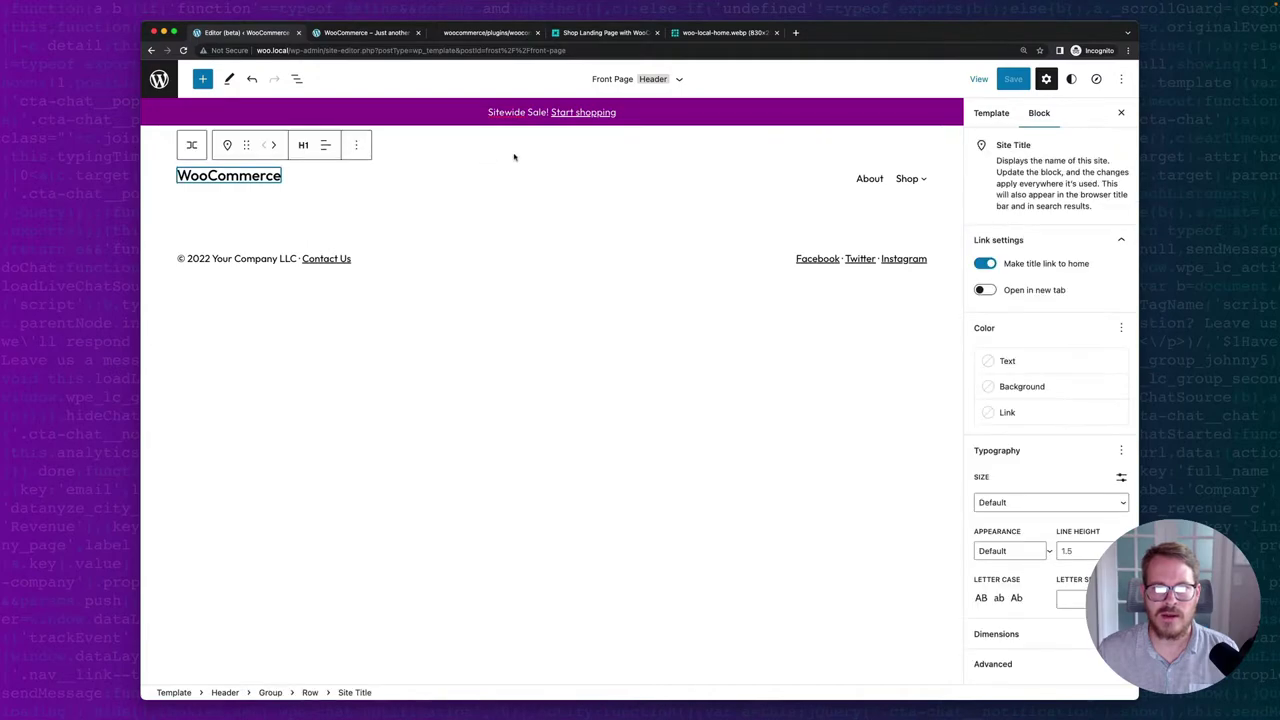
{"action": "left_click", "coordinate": [505, 156]}
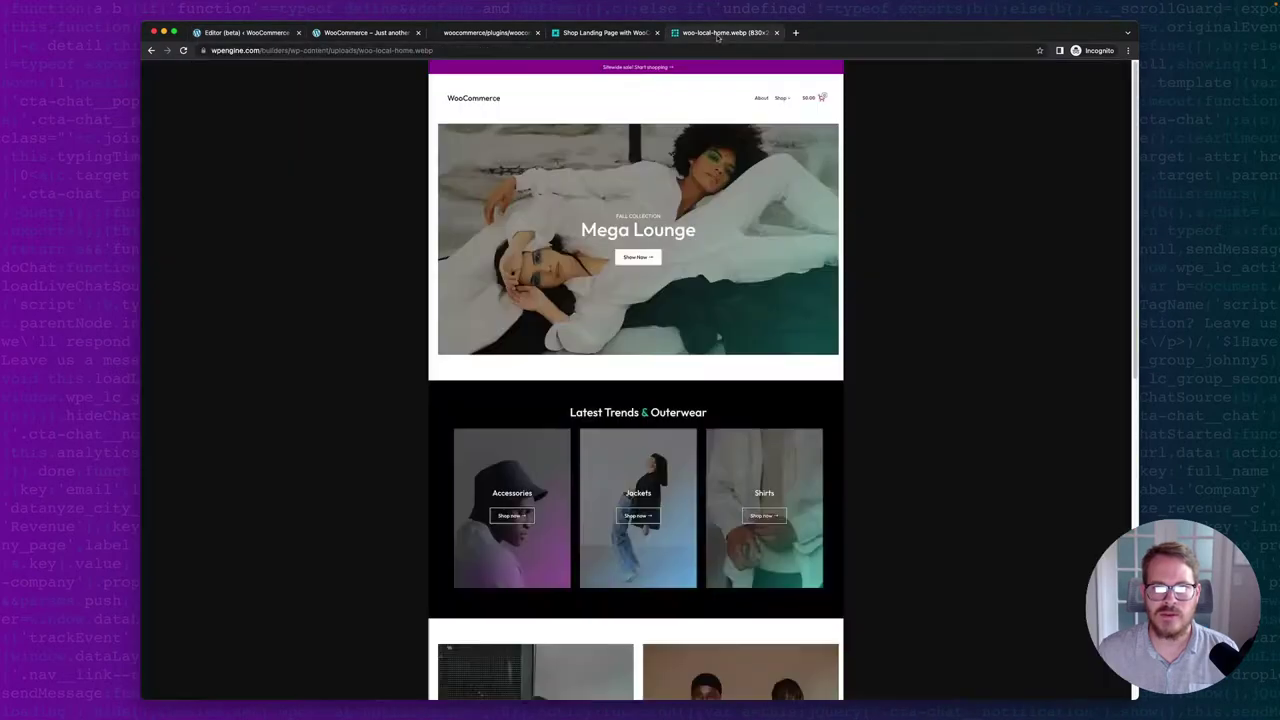
{"action": "left_click", "coordinate": [716, 34]}
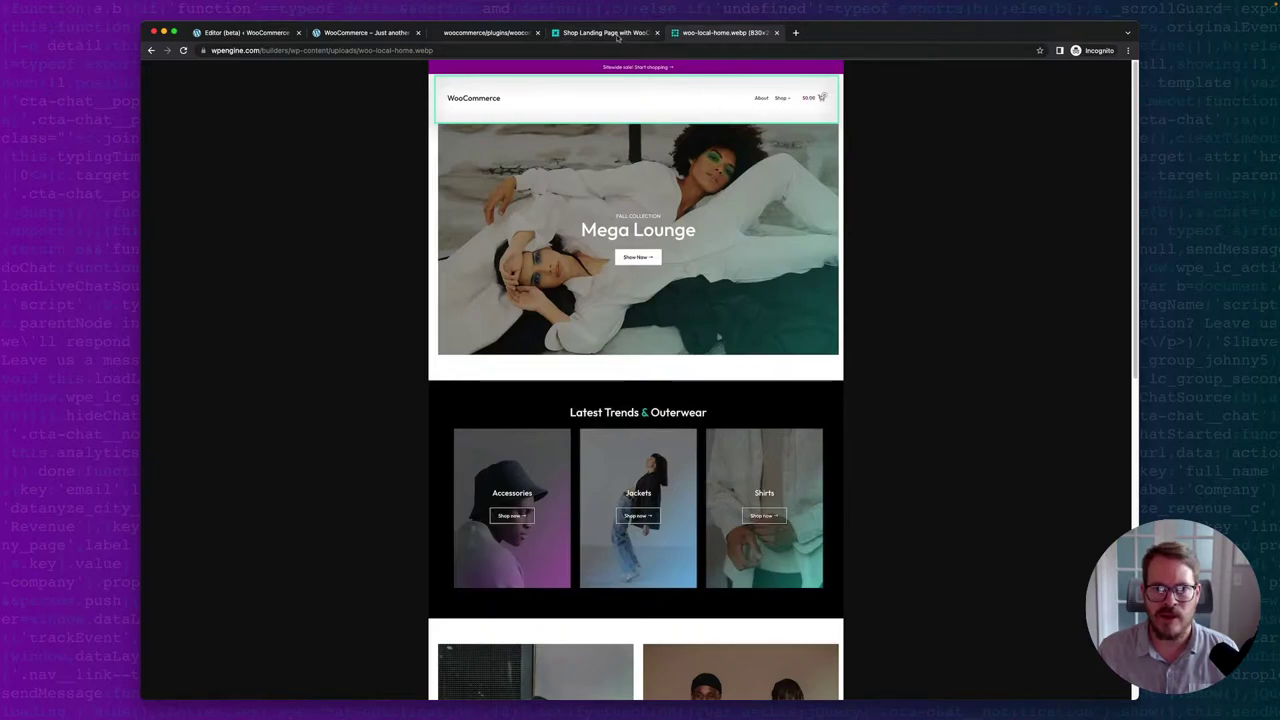
Expand the Header's List View structure, collapse the Navigation, and open the Site Title's options menu.
{"action": "left_click", "coordinate": [222, 38]}
{"action": "left_click", "coordinate": [297, 81]}
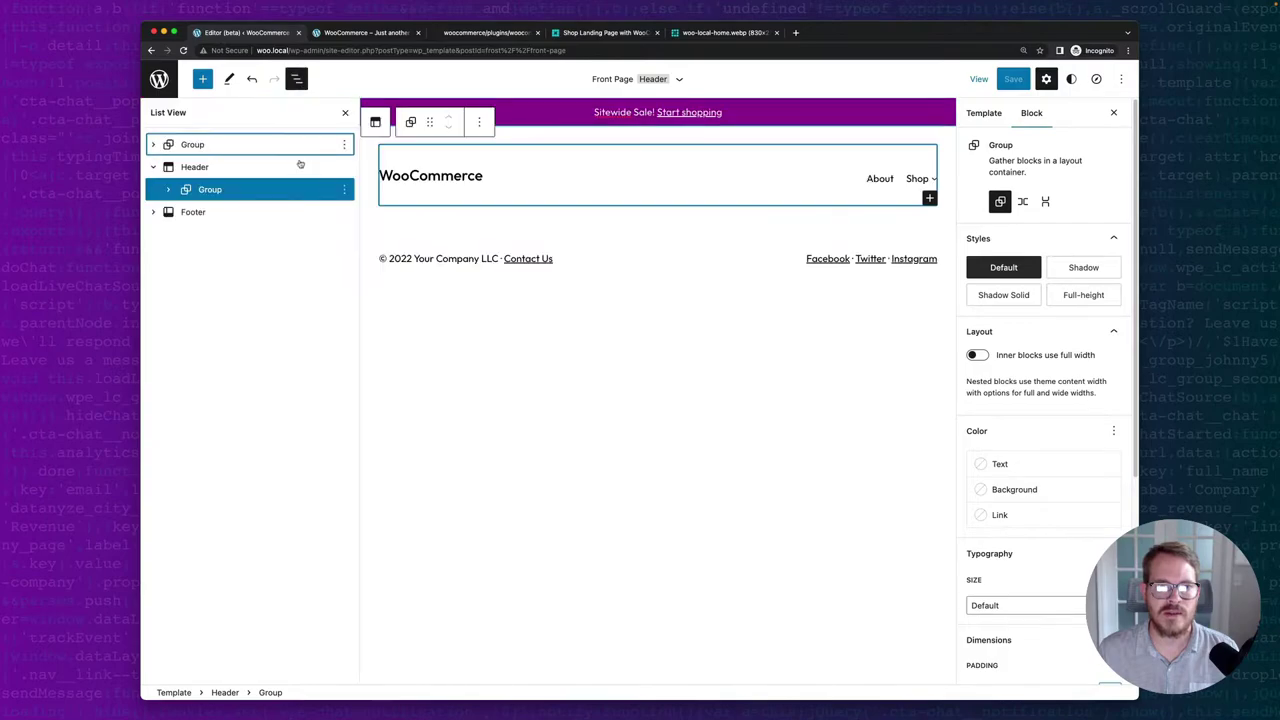
{"action": "left_click", "coordinate": [169, 190]}
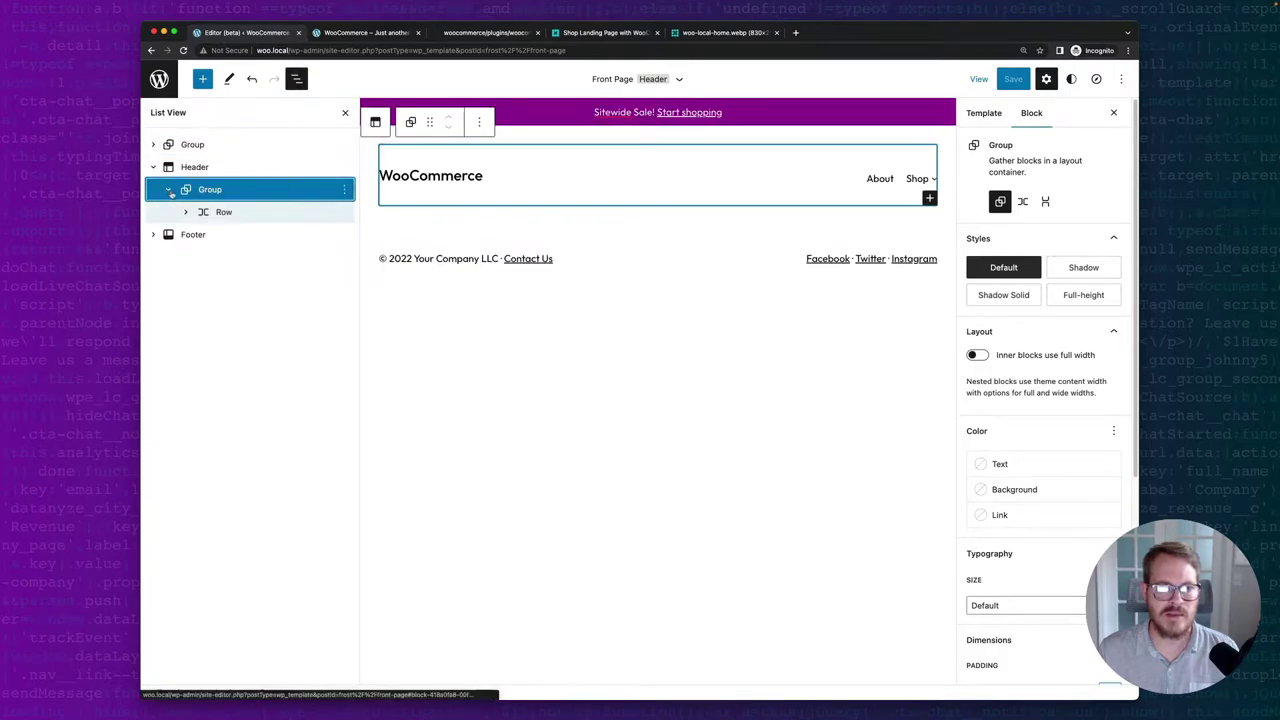
{"action": "left_click", "coordinate": [185, 212]}
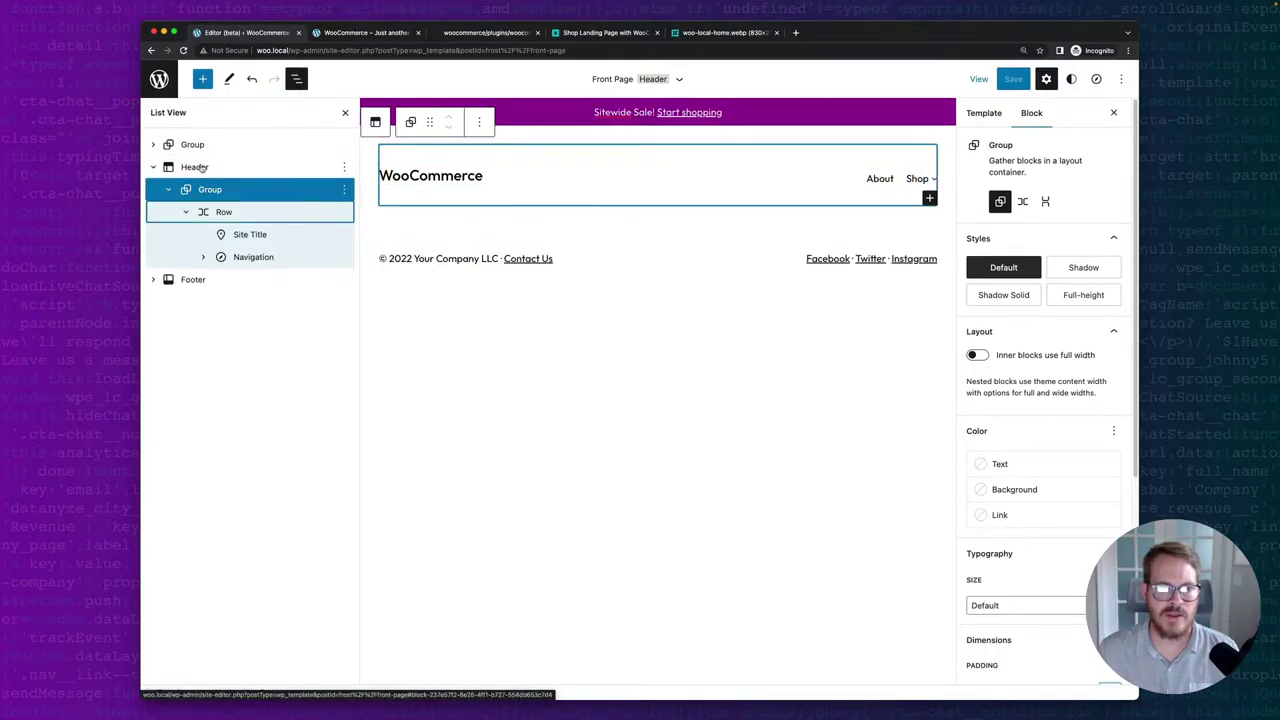
{"action": "left_click", "coordinate": [202, 168]}
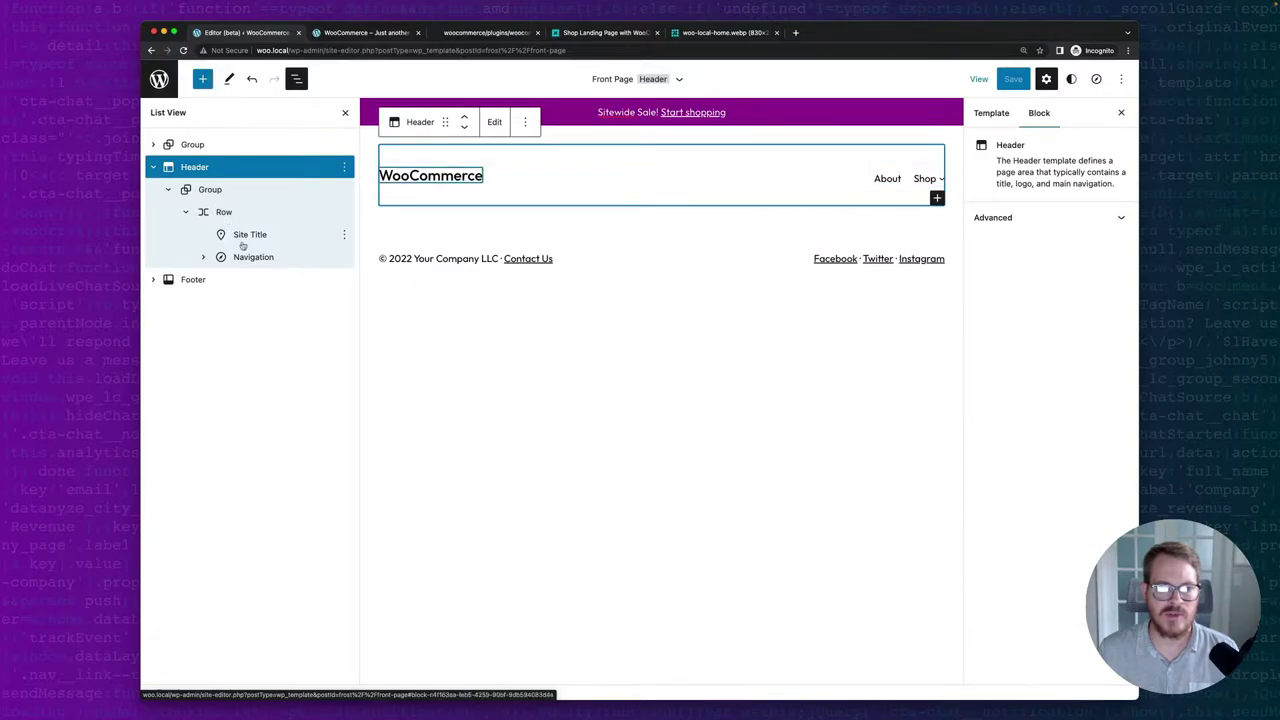
{"action": "left_click", "coordinate": [202, 258]}
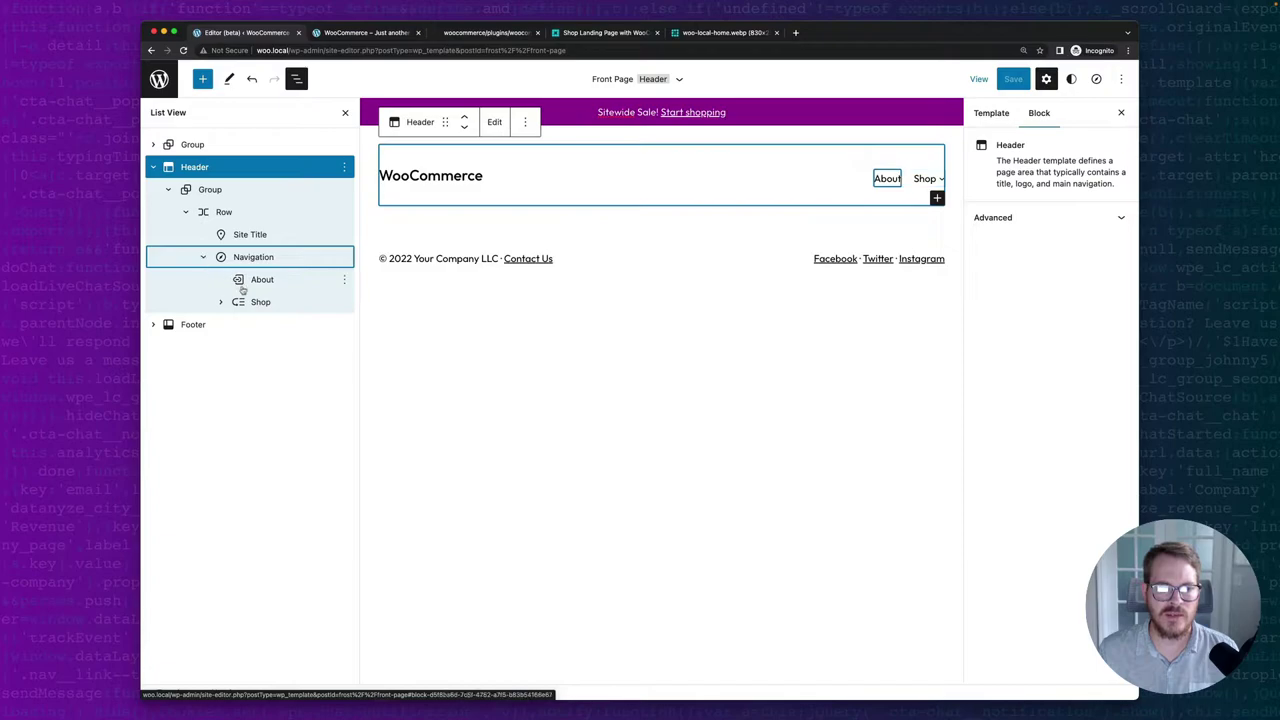
{"action": "left_click", "coordinate": [221, 303]}
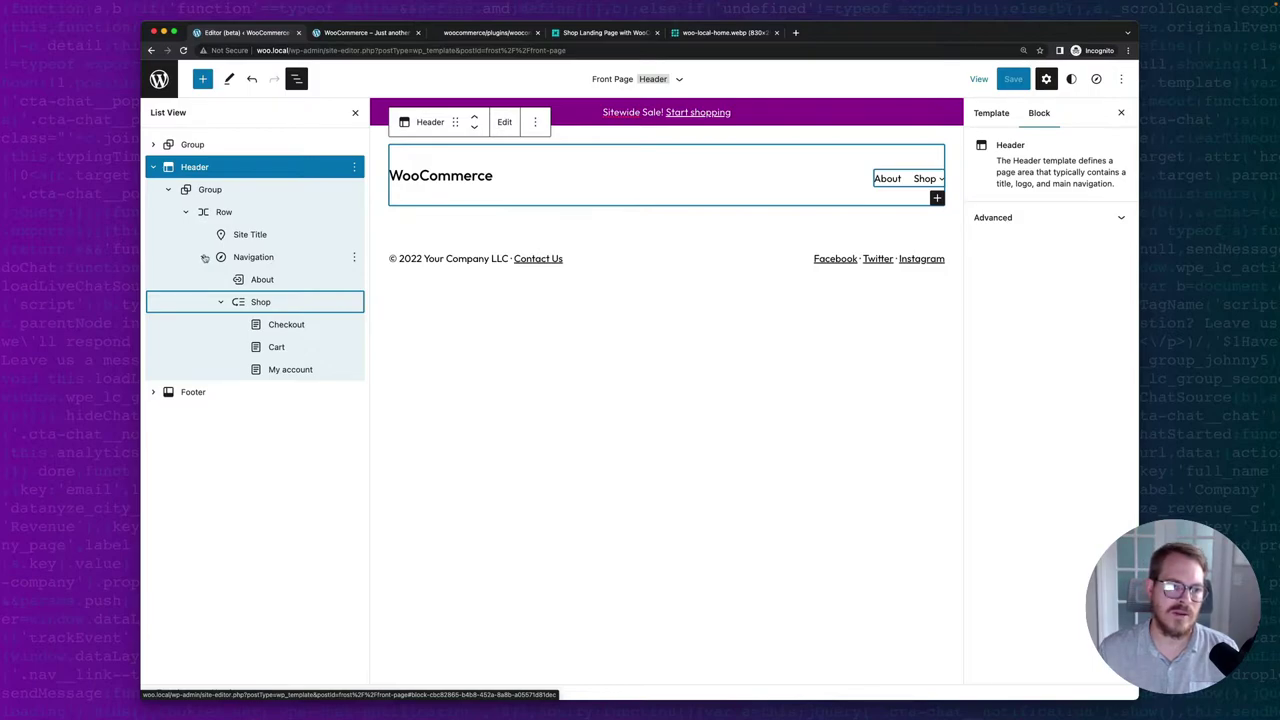
{"action": "left_click", "coordinate": [204, 257]}
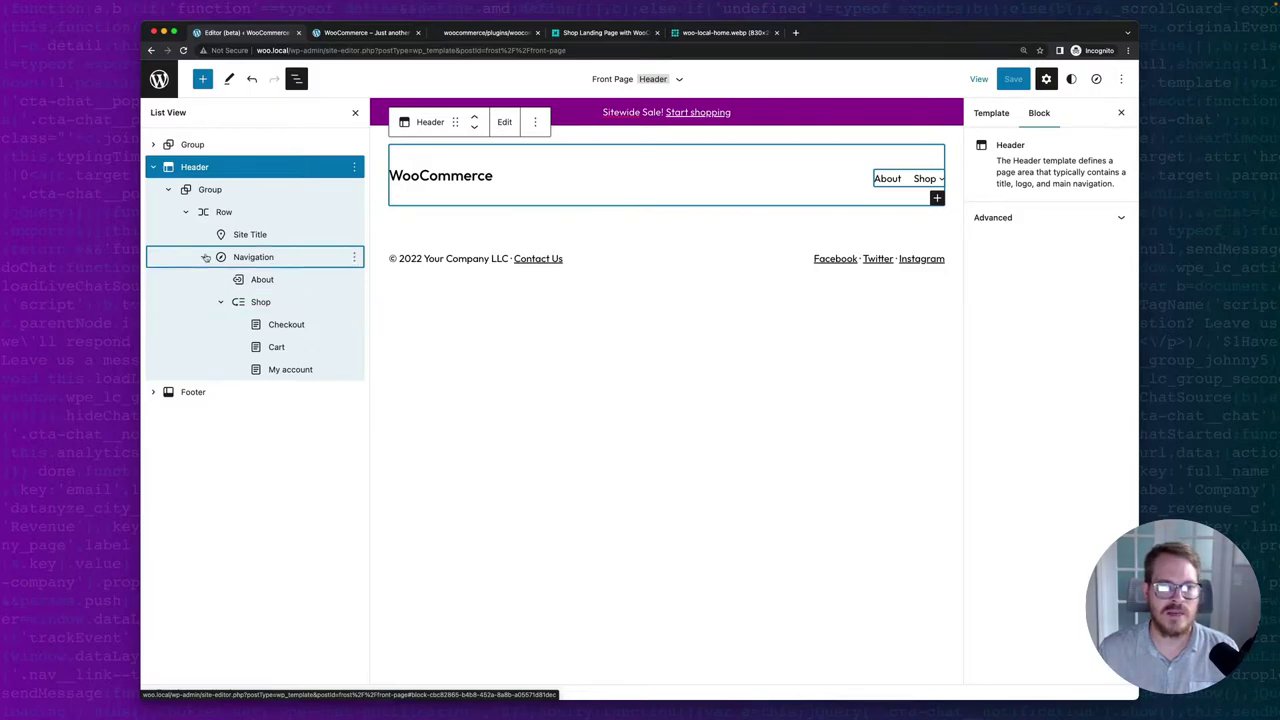
{"action": "left_click", "coordinate": [262, 234]}
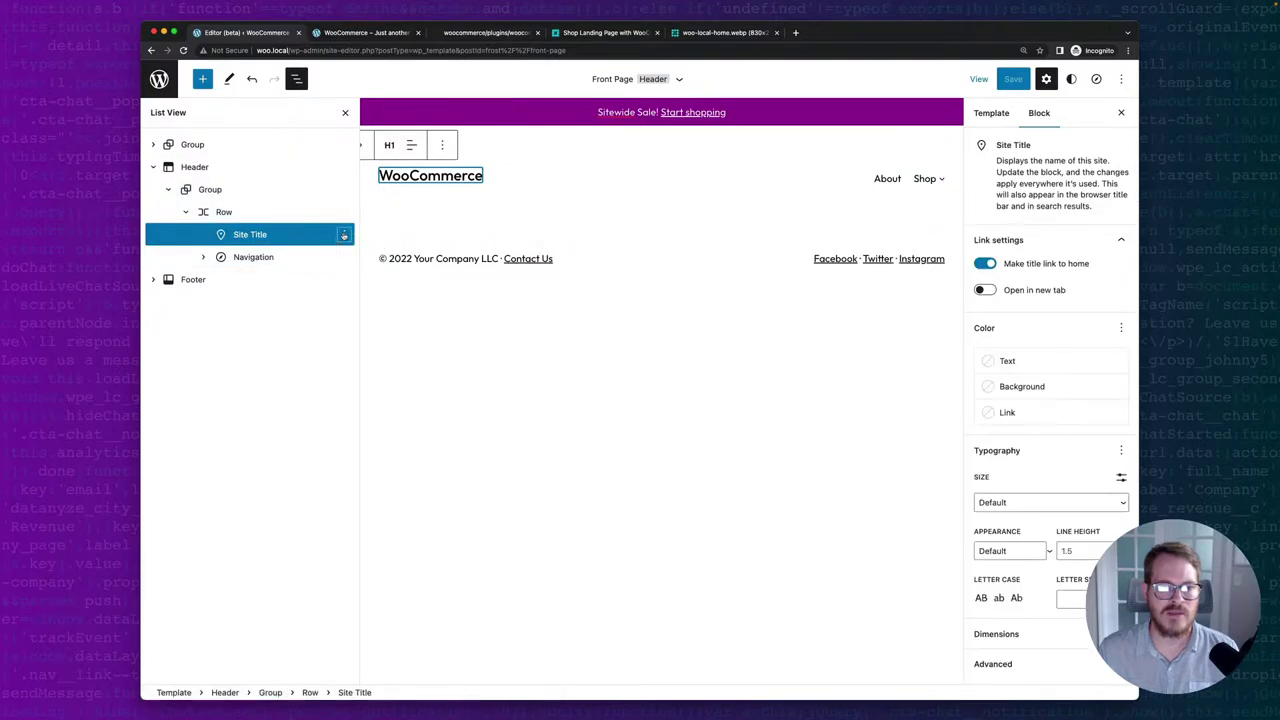
{"action": "left_click", "coordinate": [344, 234]}
Add a Row block after the Site Title and move the Navigation into it.
{"action": "left_click", "coordinate": [362, 379]}
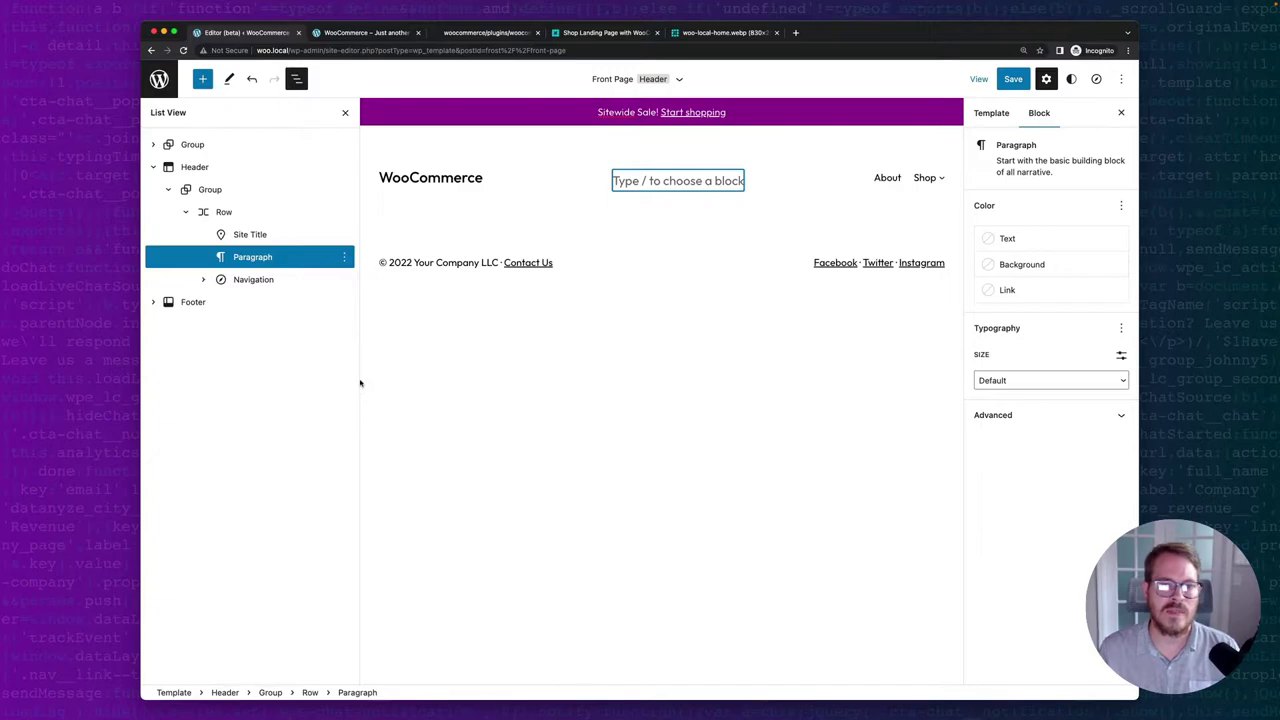
{"action": "type", "text": "/ro"}
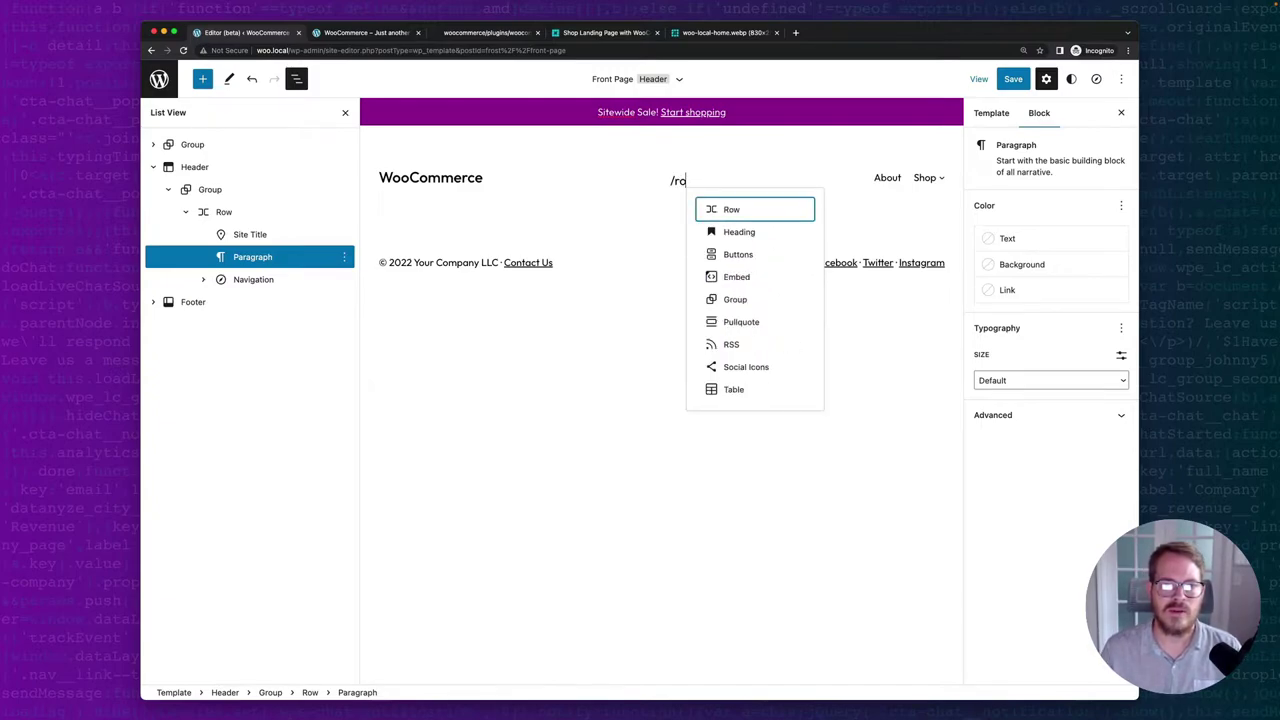
{"action": "type", "text": "w"}
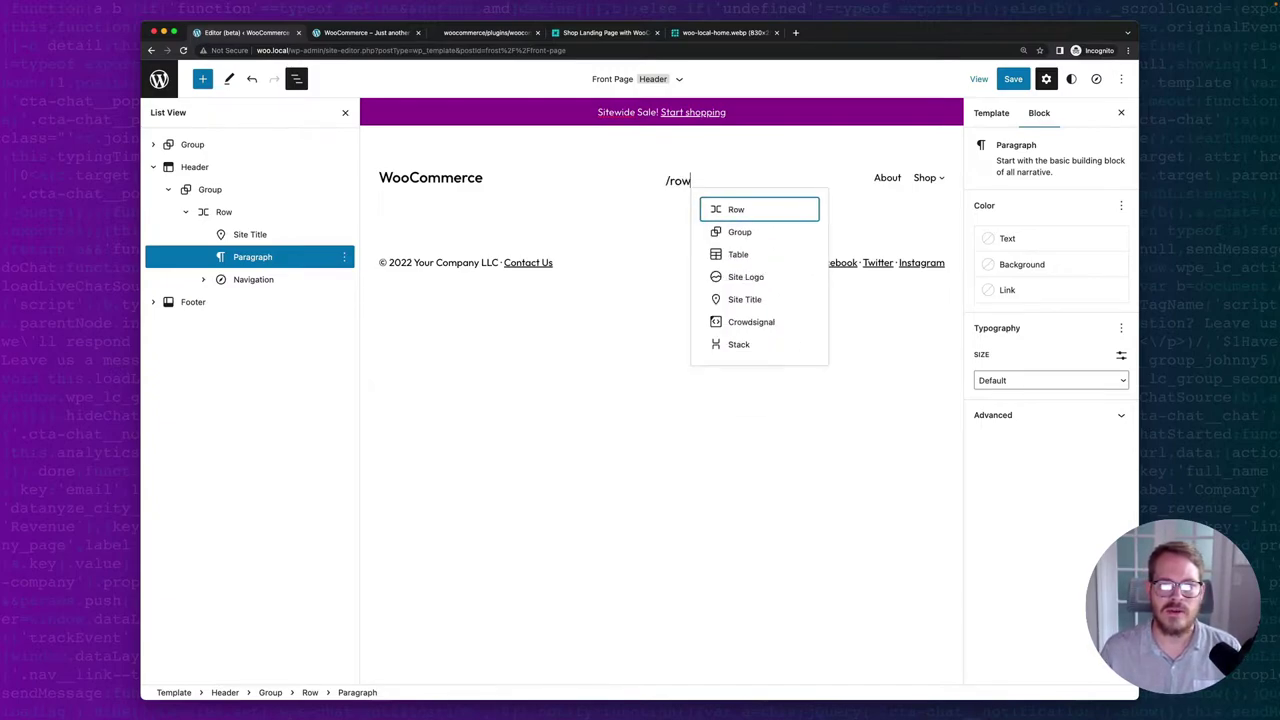
{"action": "left_click", "coordinate": [728, 210]}
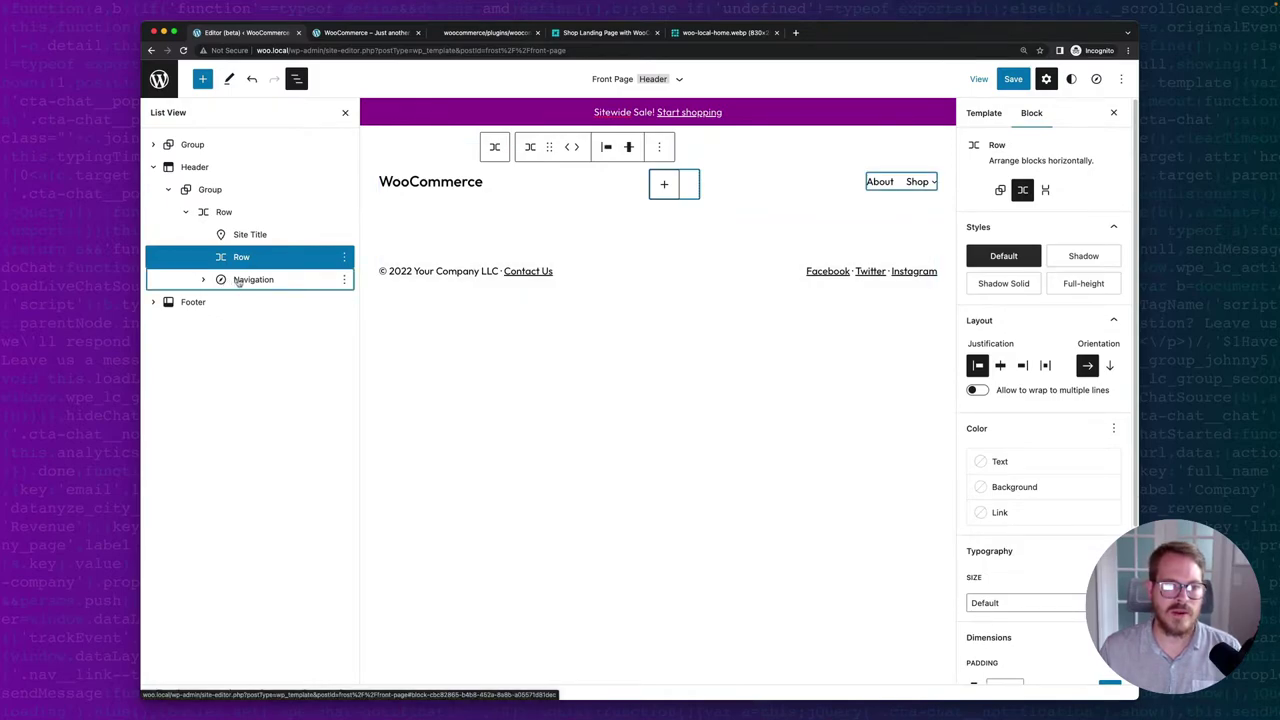
{"action": "left_click_drag", "start_coordinate": [237, 281], "coordinate": [267, 265]}
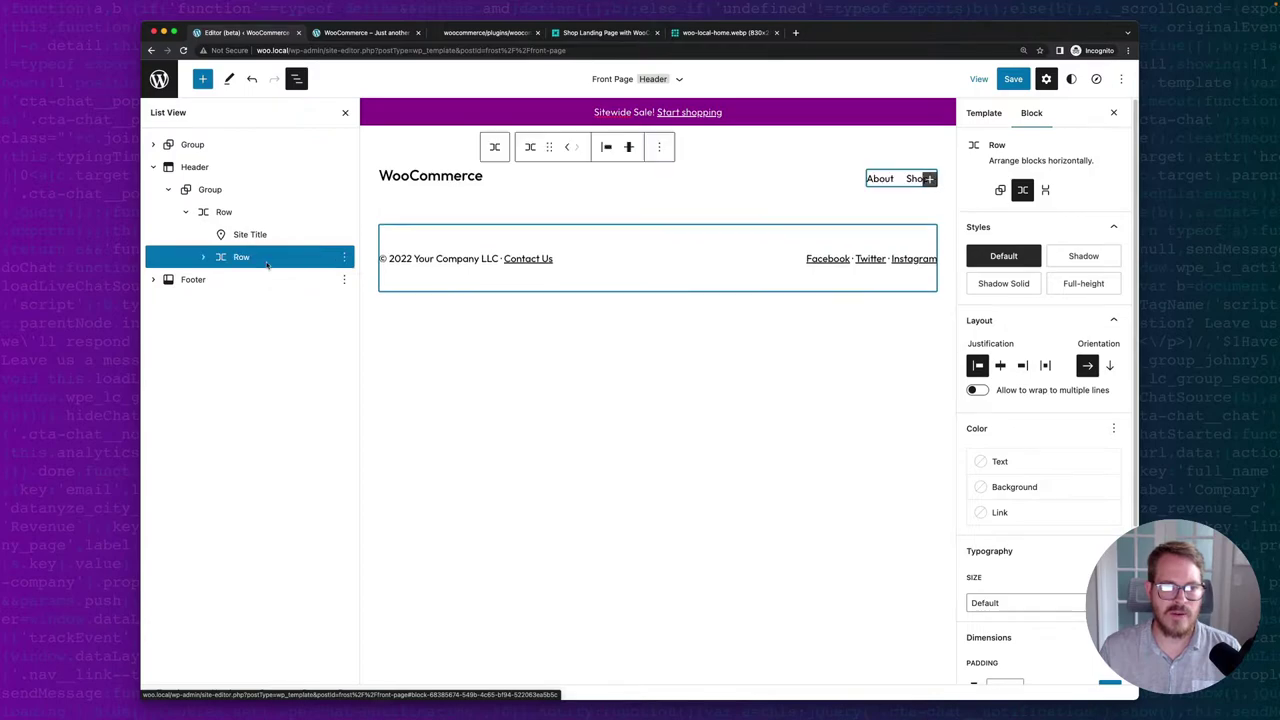
Insert a new empty block right after the Navigation inside the Row.
{"action": "left_click", "coordinate": [203, 257]}
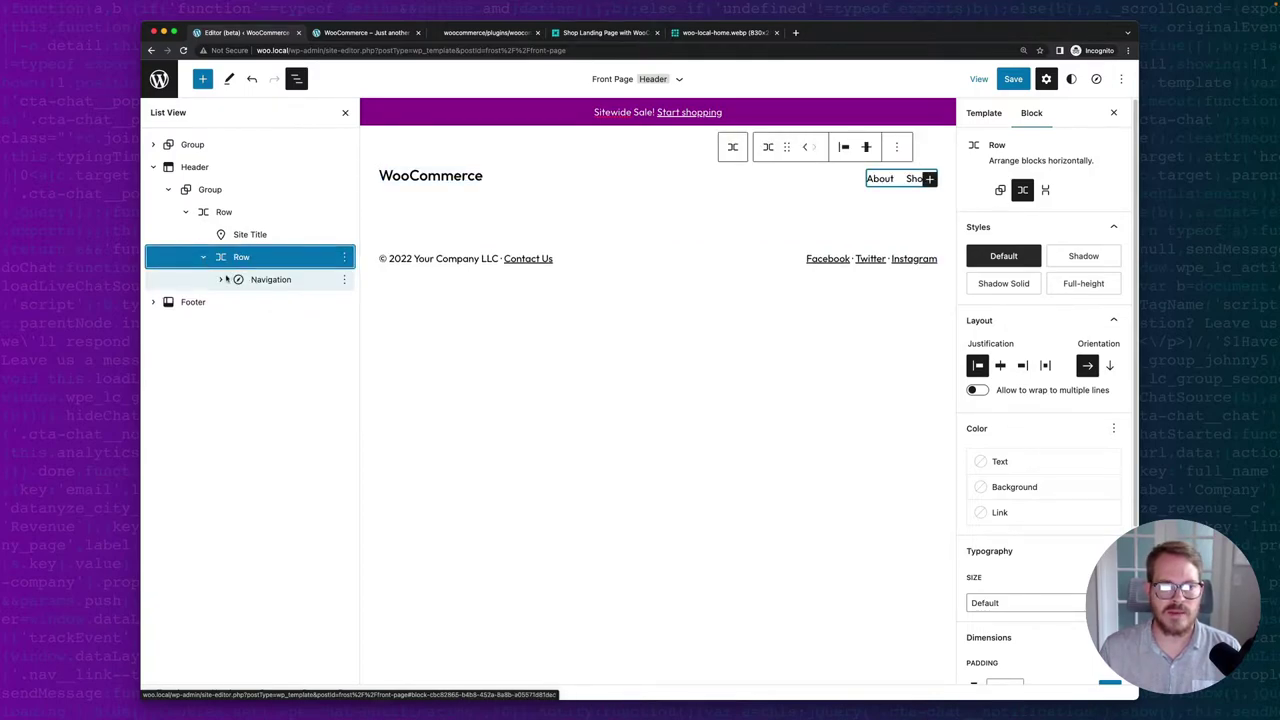
{"action": "left_click", "coordinate": [318, 280]}
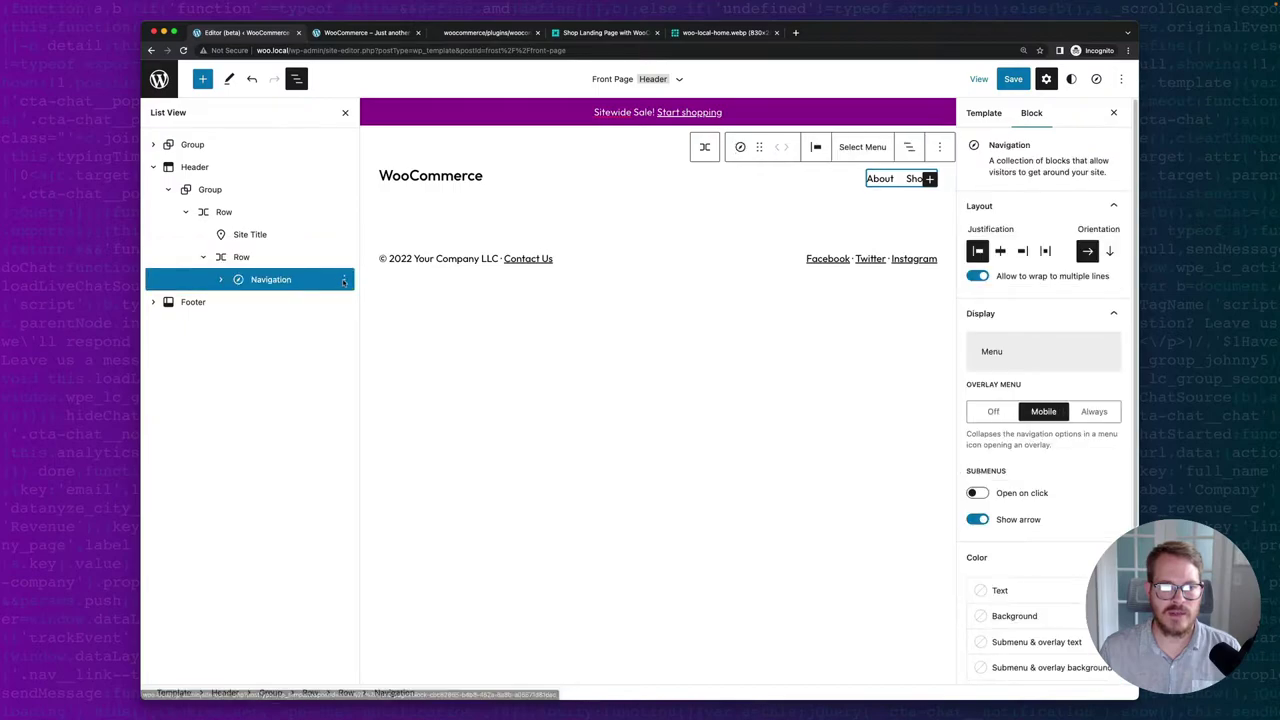
{"action": "left_click", "coordinate": [344, 280]}
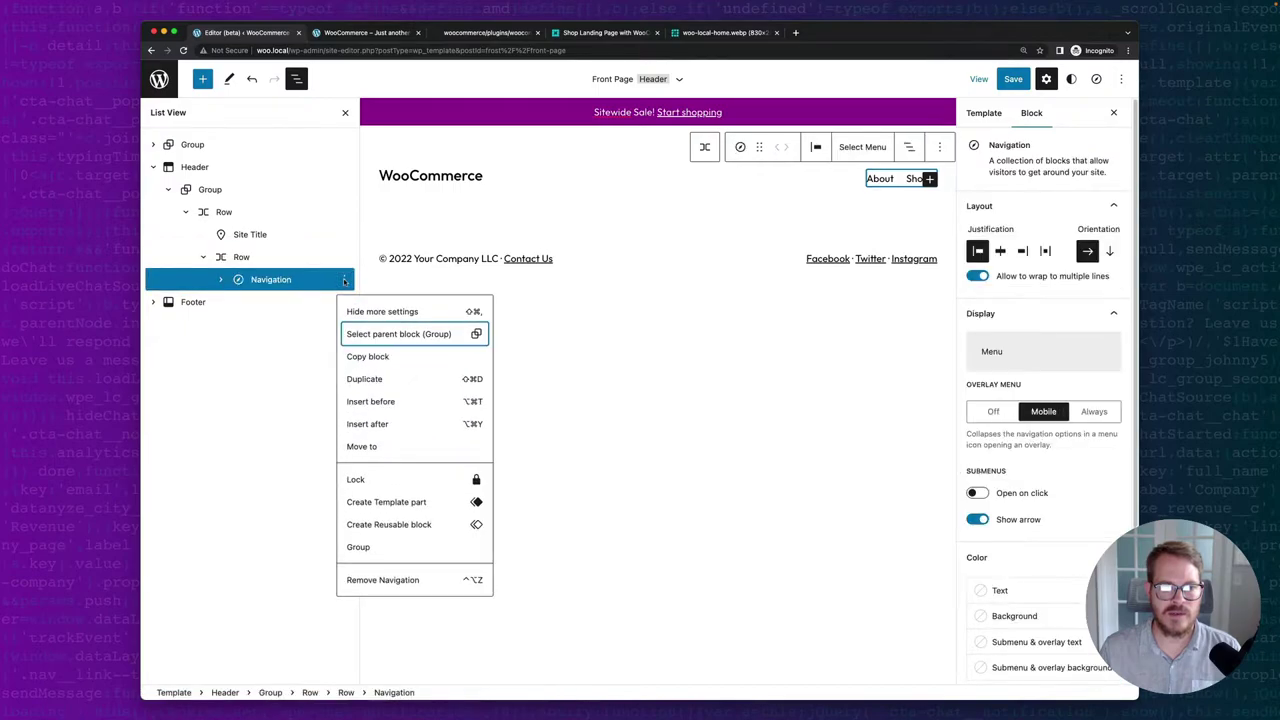
{"action": "left_click", "coordinate": [358, 423]}
Add a Mini Cart after the navigation with Small font size and Primary purple text.
{"action": "type", "text": "/mini"}
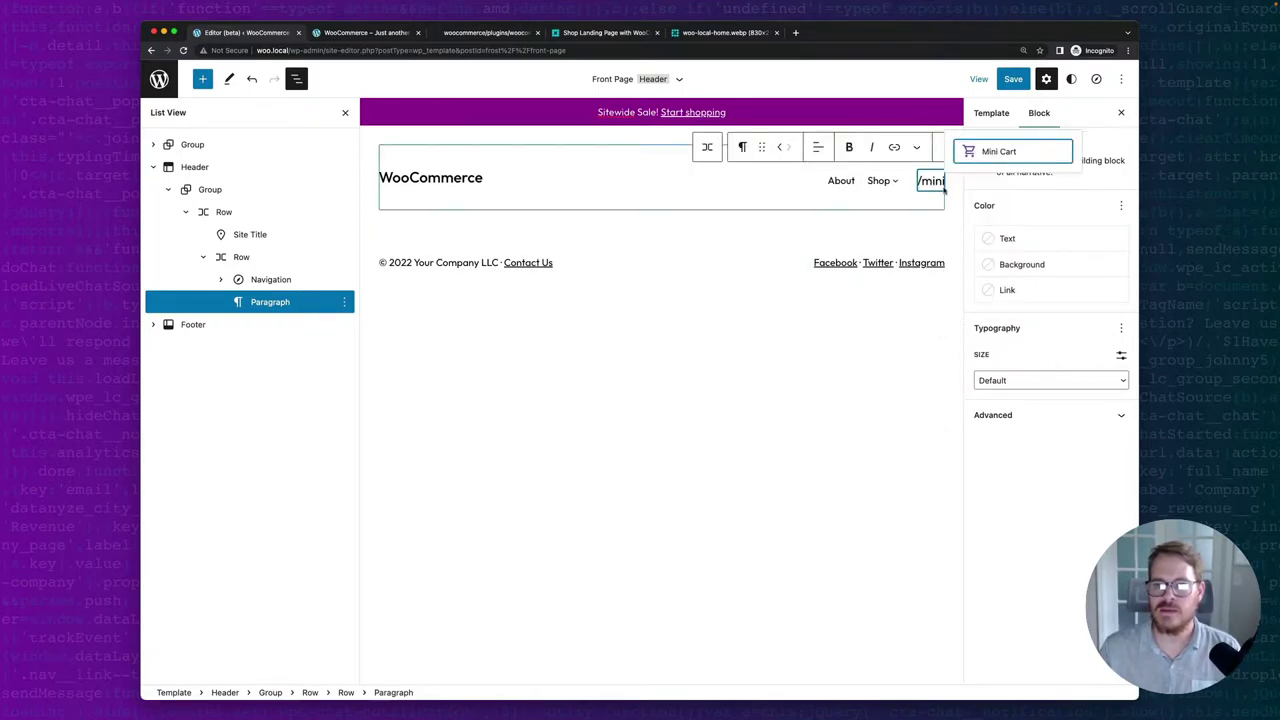
{"action": "left_click", "coordinate": [983, 152]}
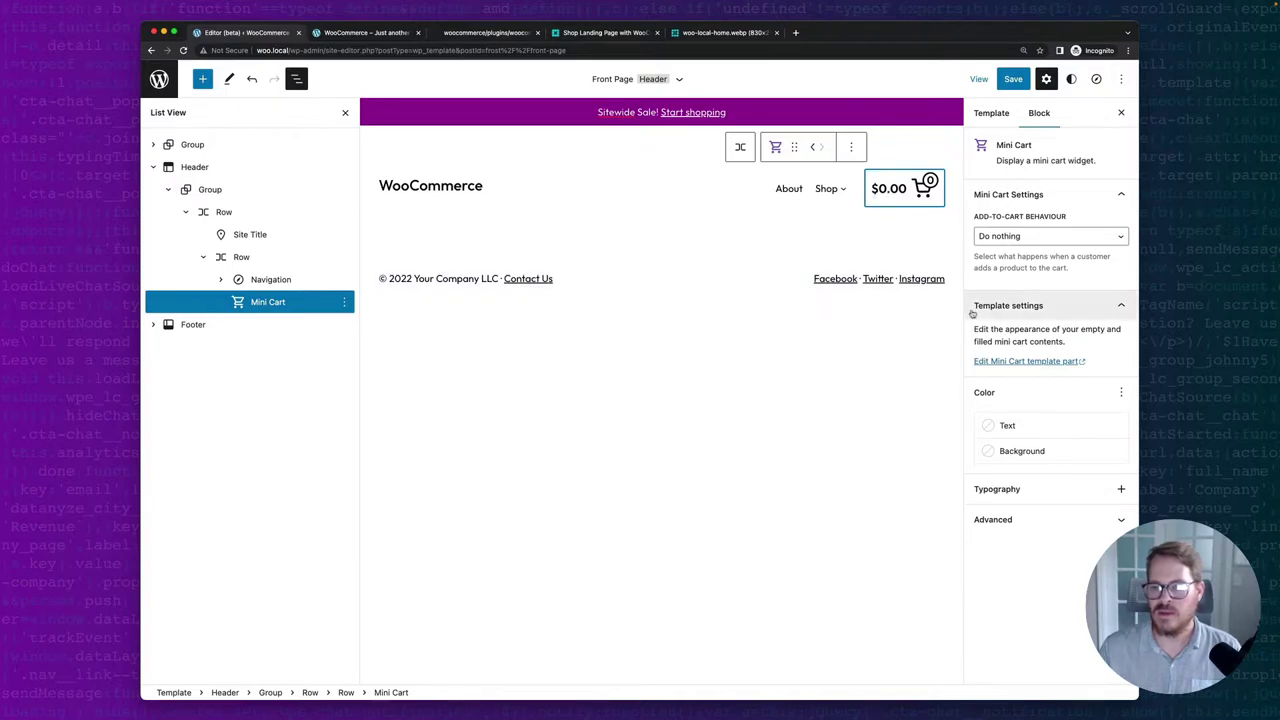
{"action": "left_click", "coordinate": [1119, 488]}
{"action": "left_click", "coordinate": [1016, 519]}
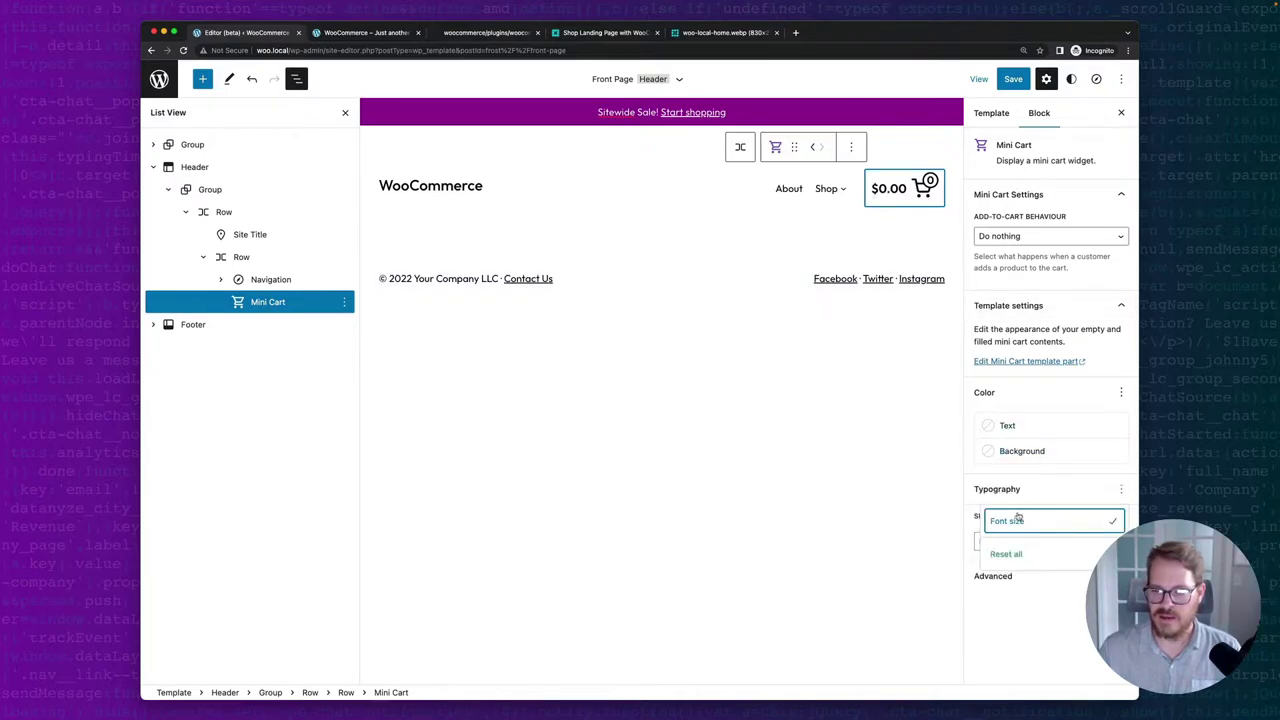
{"action": "left_click", "coordinate": [973, 490]}
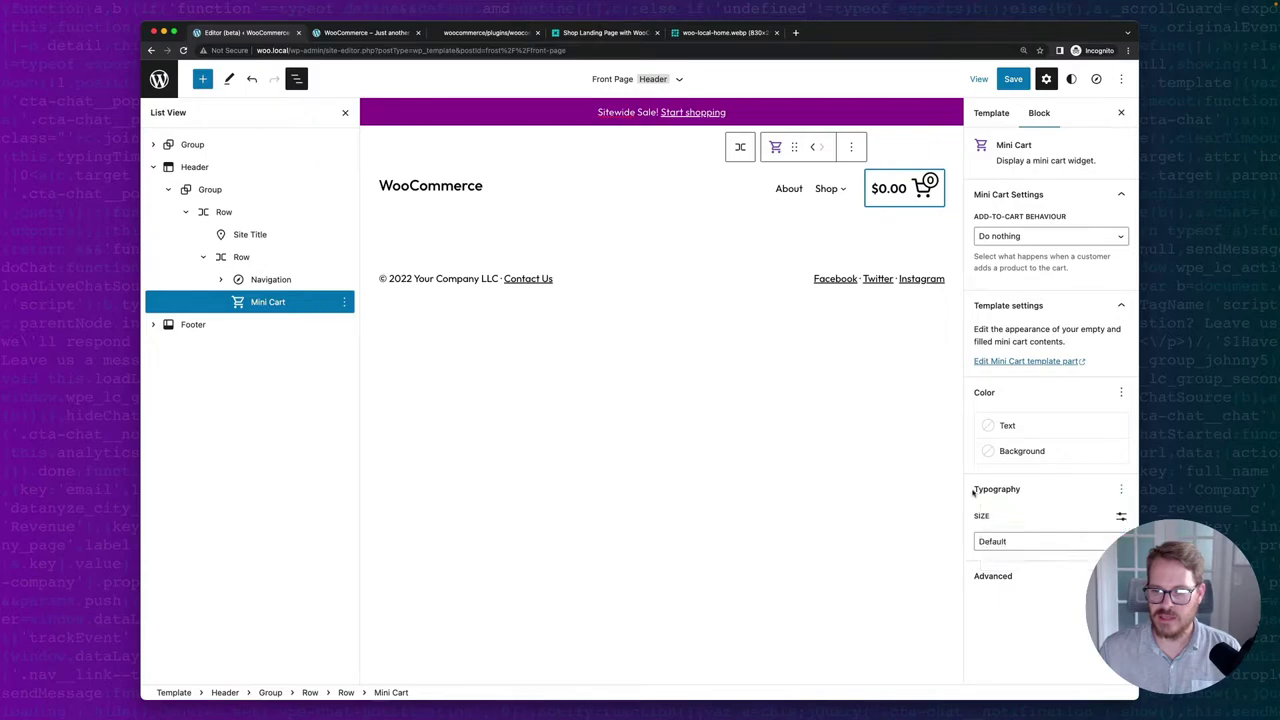
{"action": "left_click", "coordinate": [993, 541]}
{"action": "left_click", "coordinate": [986, 480]}
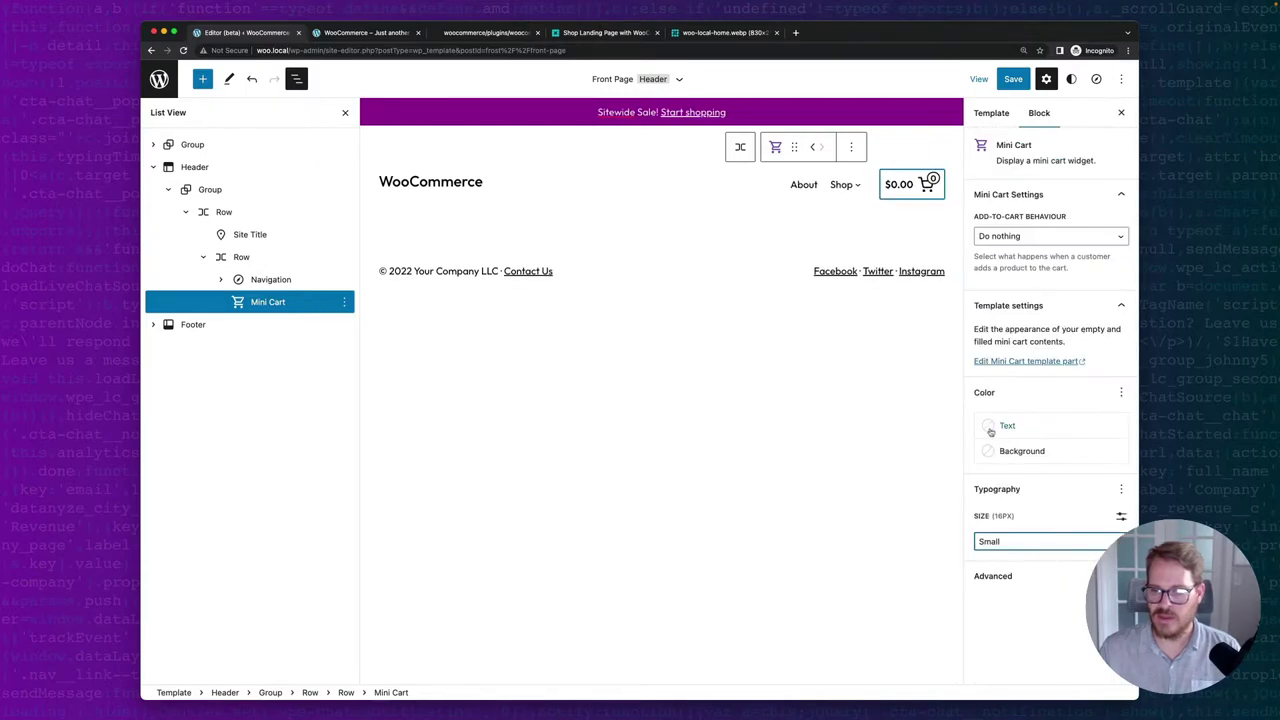
{"action": "left_click", "coordinate": [988, 428]}
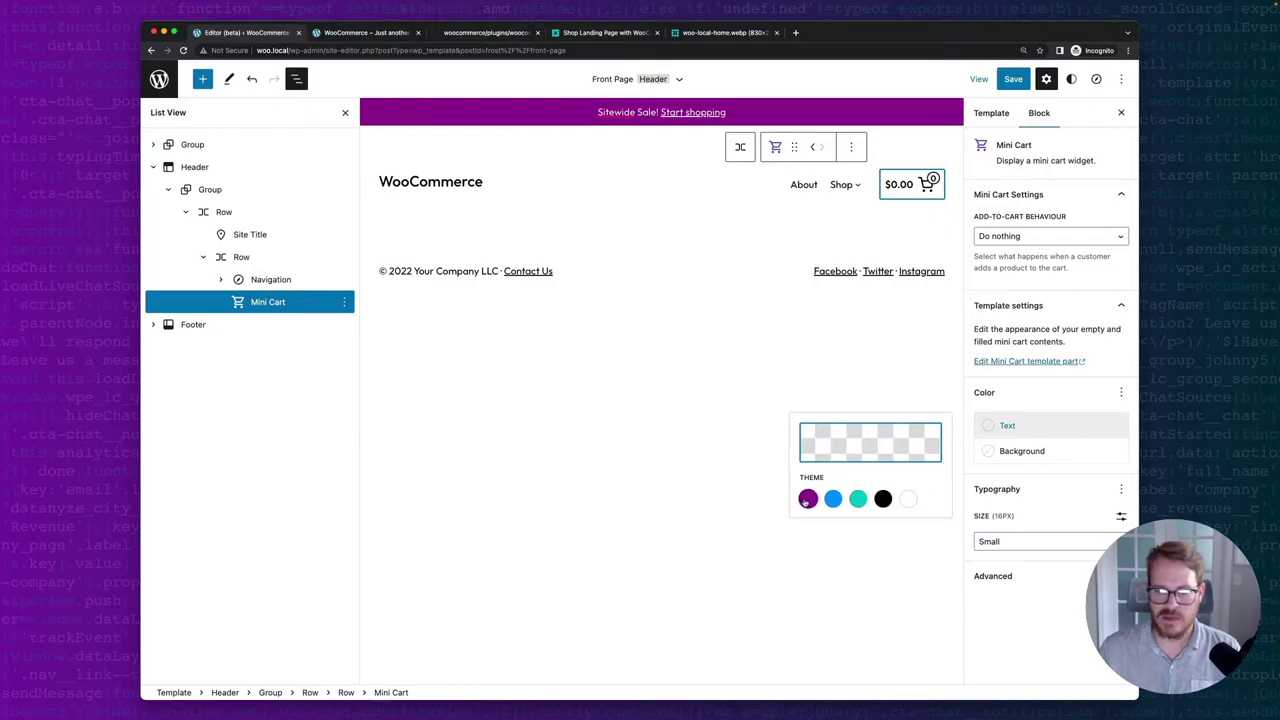
{"action": "left_click", "coordinate": [806, 499]}
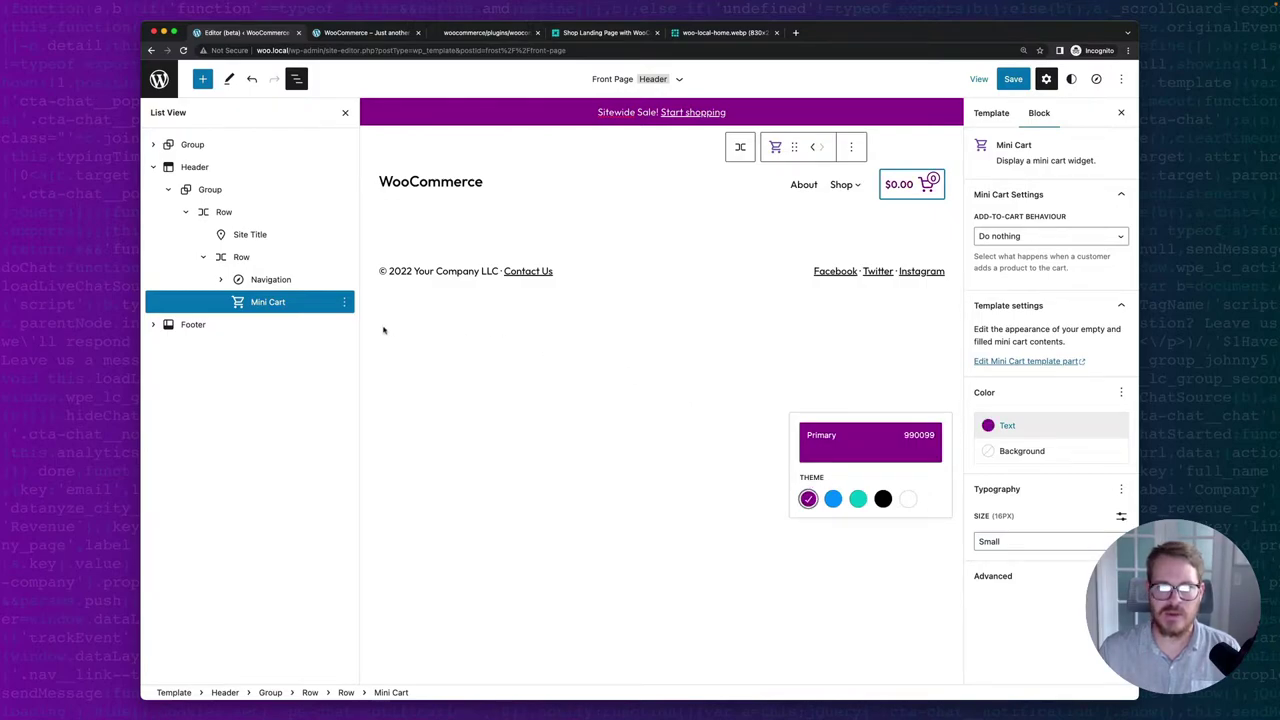
Right-justify the inner Row holding the navigation and Mini Cart, opposite the site title.
{"action": "left_click", "coordinate": [204, 257]}
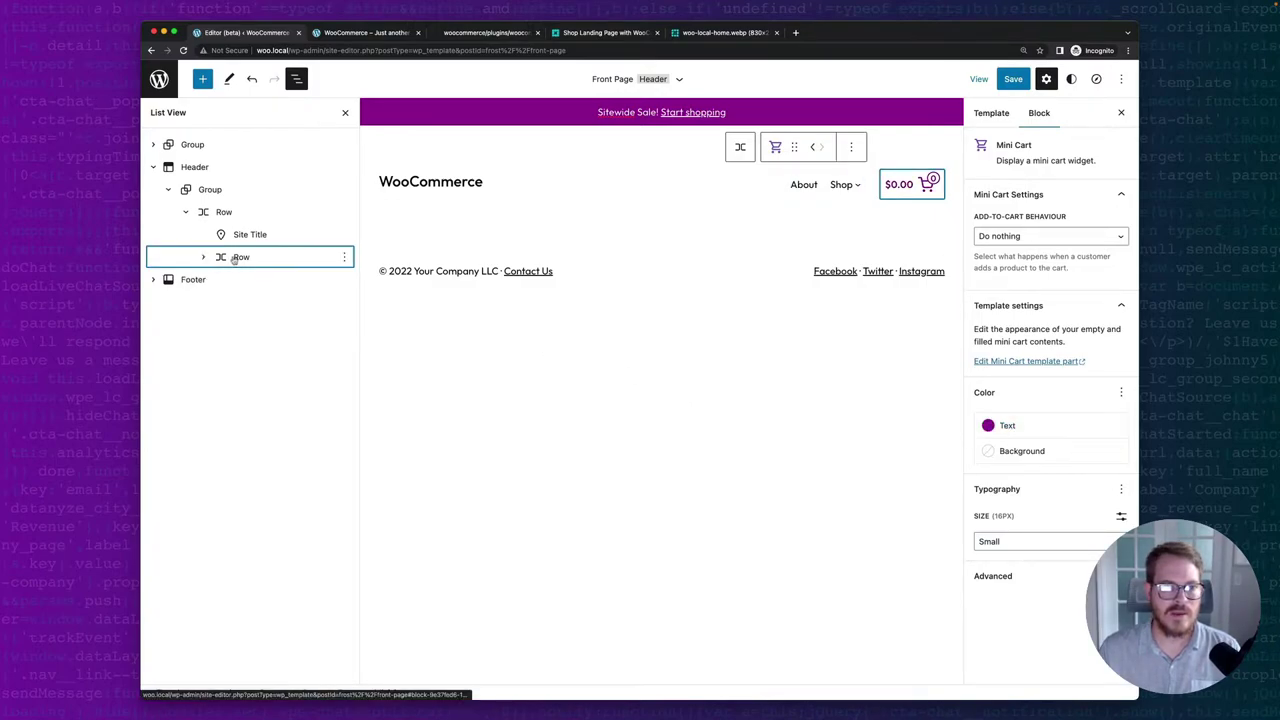
{"action": "left_click", "coordinate": [236, 258]}
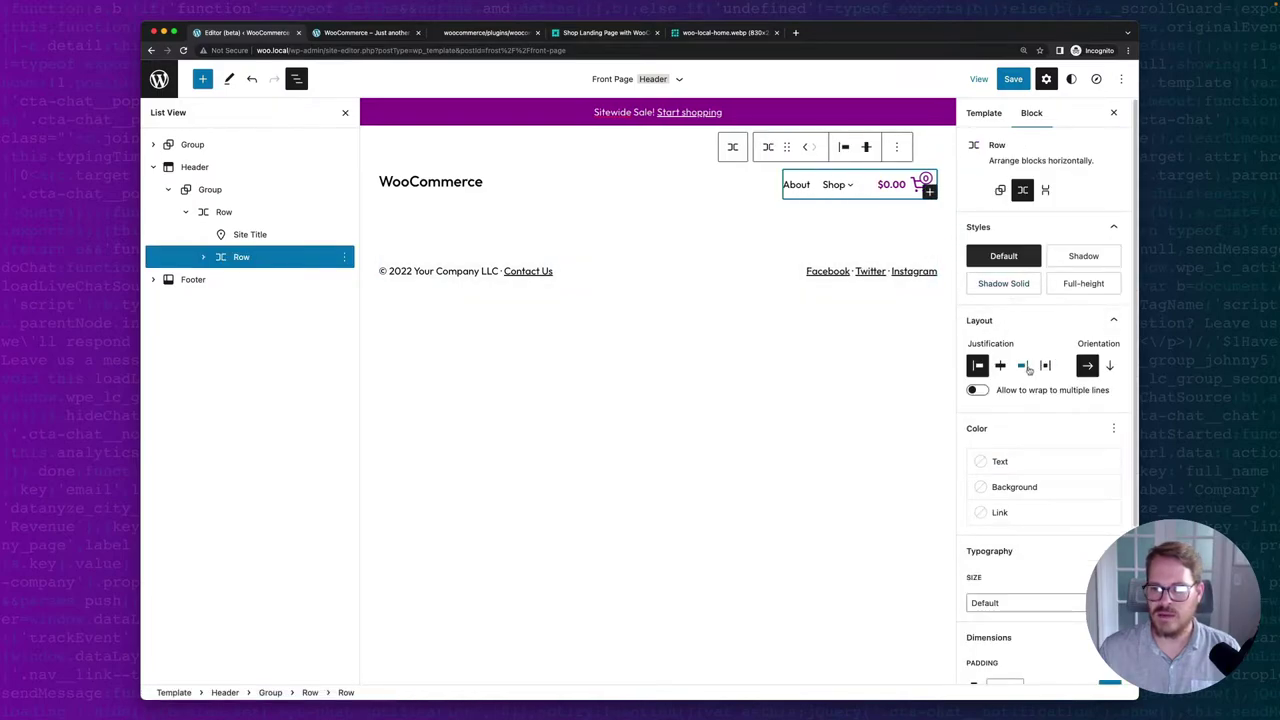
{"action": "left_click", "coordinate": [1023, 366]}
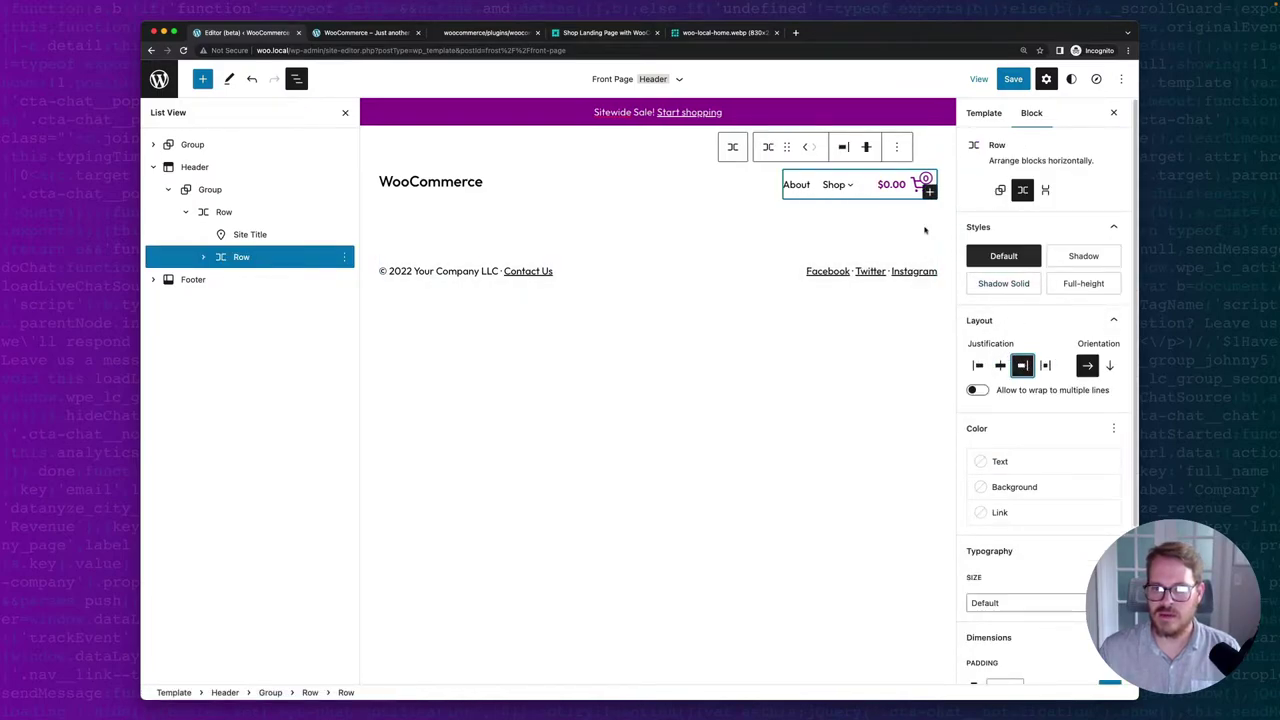
{"action": "left_click", "coordinate": [223, 212]}
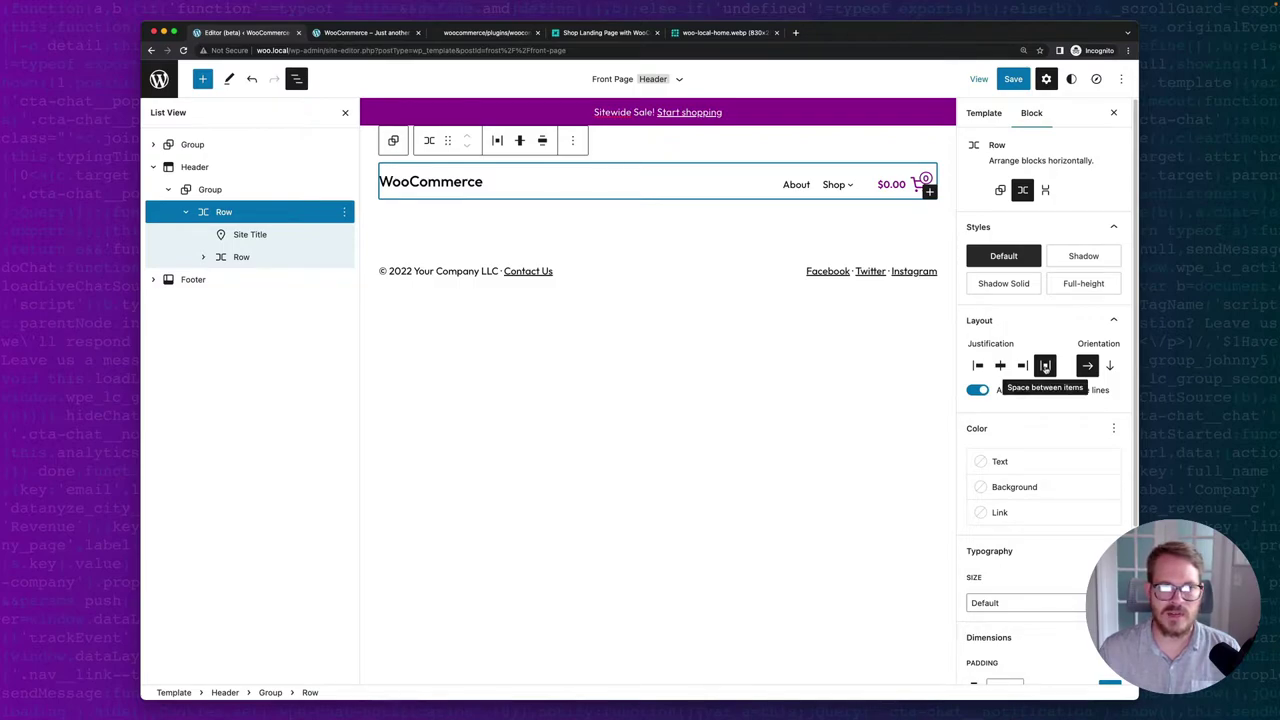
Save the header template changes and reload the live front page.
{"action": "left_click", "coordinate": [1013, 79]}
{"action": "left_click", "coordinate": [1008, 80]}
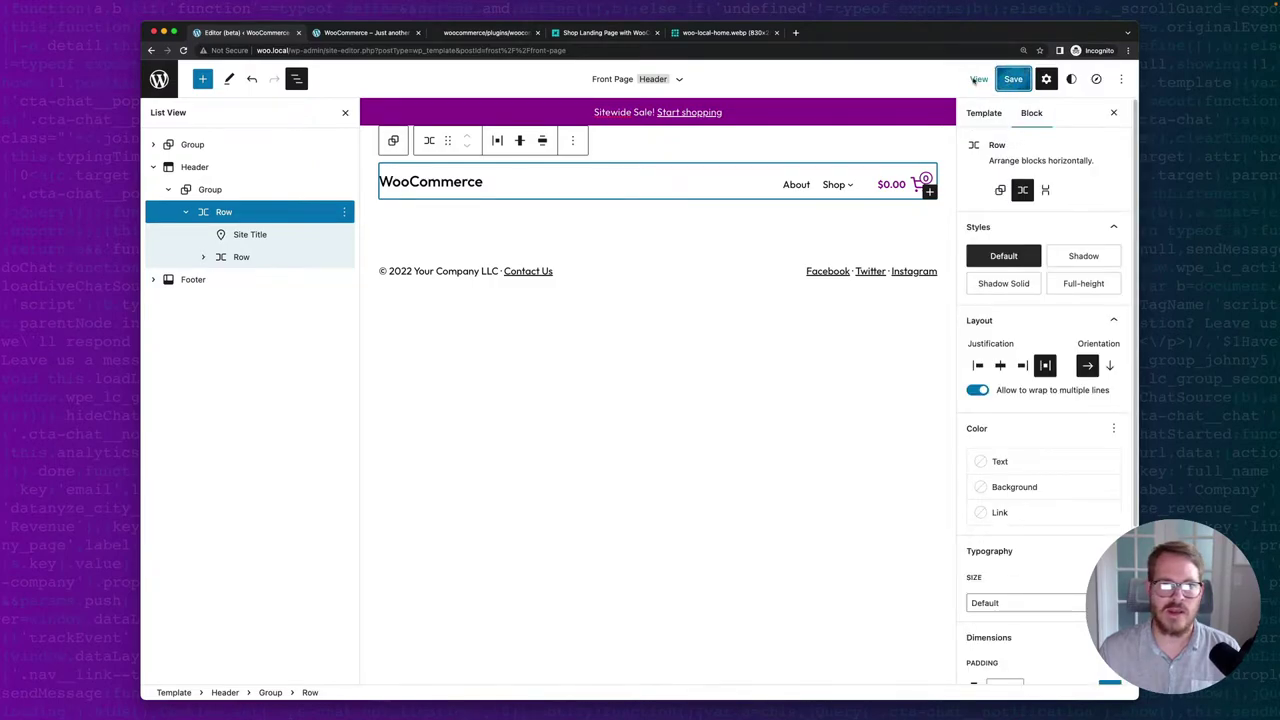
{"action": "left_click", "coordinate": [371, 33]}
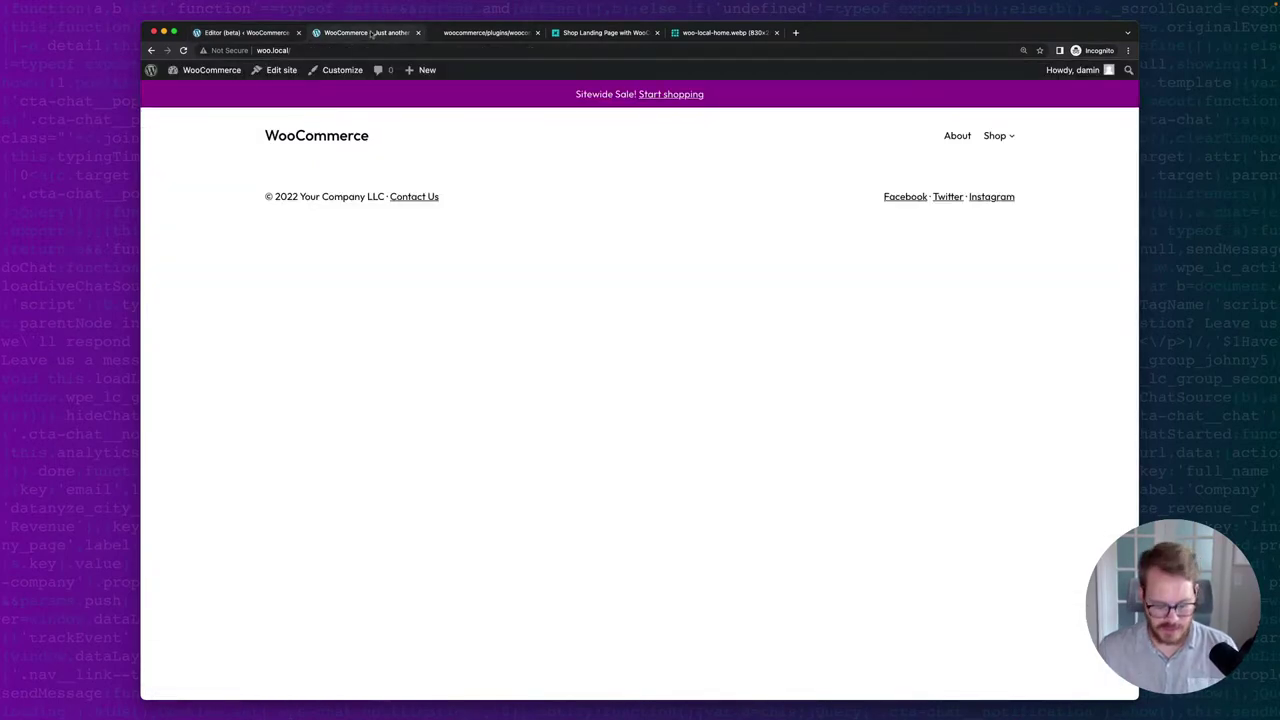
{"action": "key", "text": "super+r"}
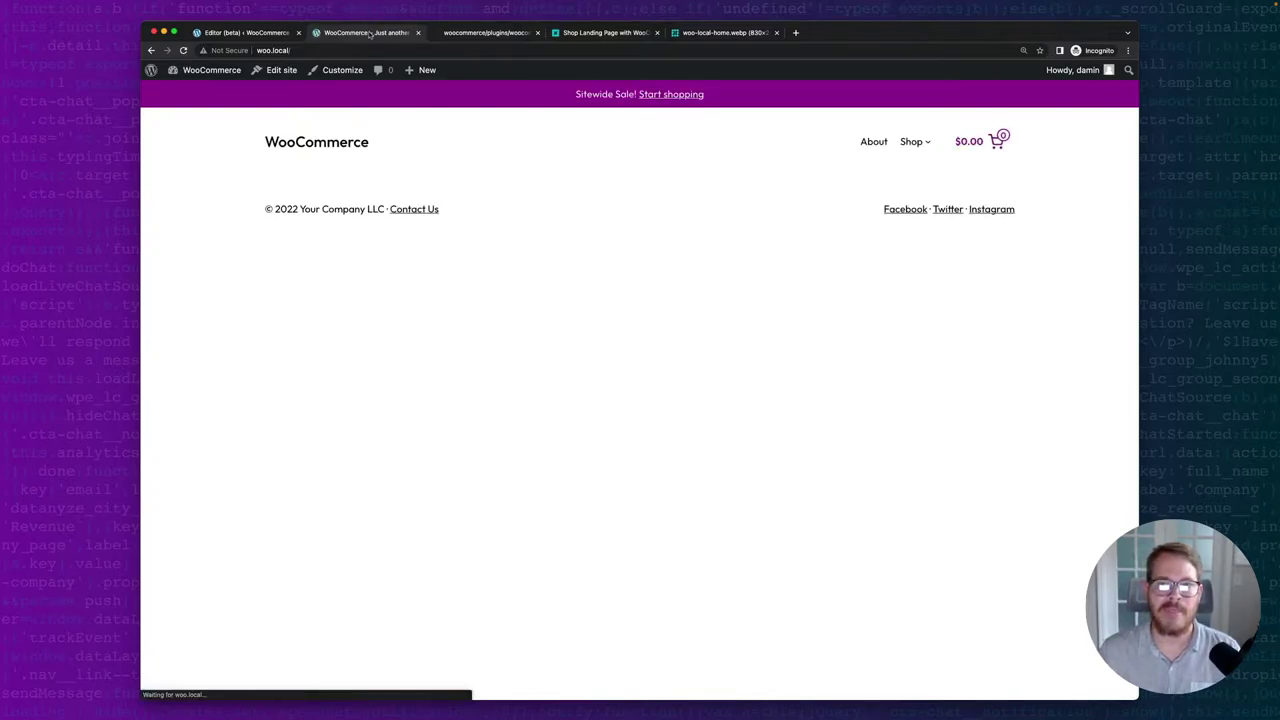
Test the empty $0.00 cart drawer on the live header, then bring up the reference homepage design.
{"action": "left_click", "coordinate": [994, 142]}
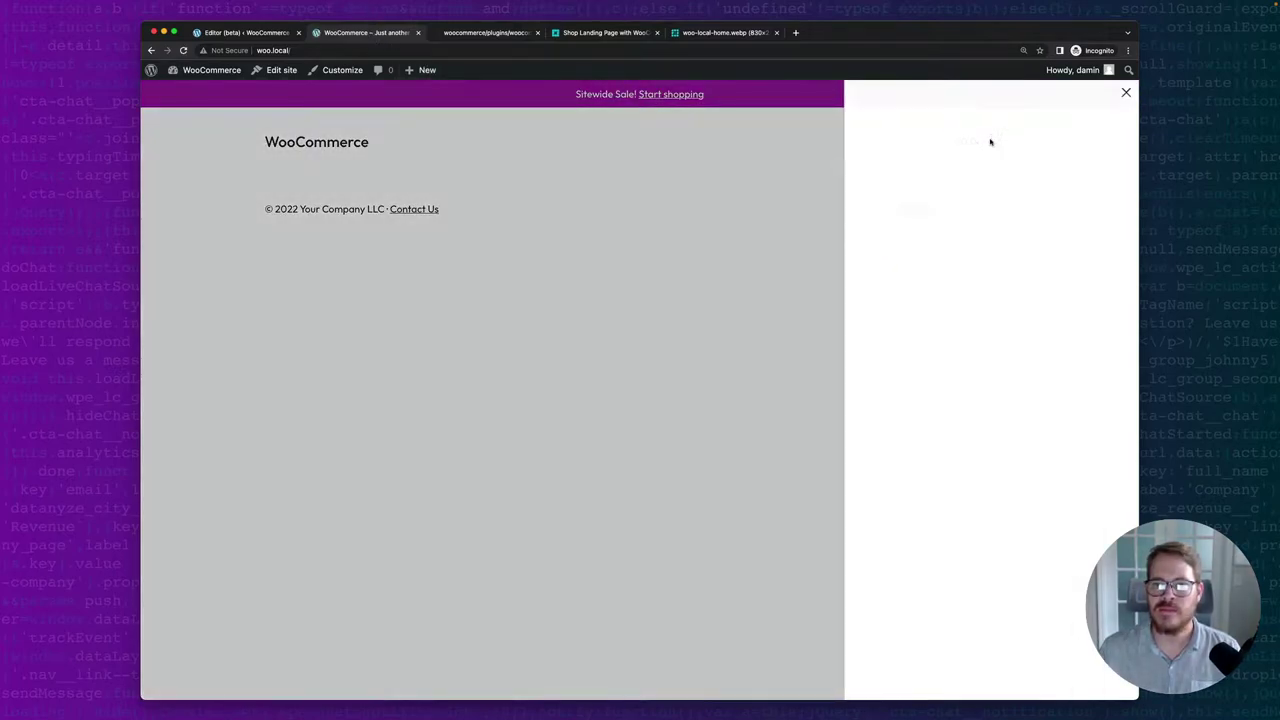
{"action": "left_click", "coordinate": [1121, 94]}
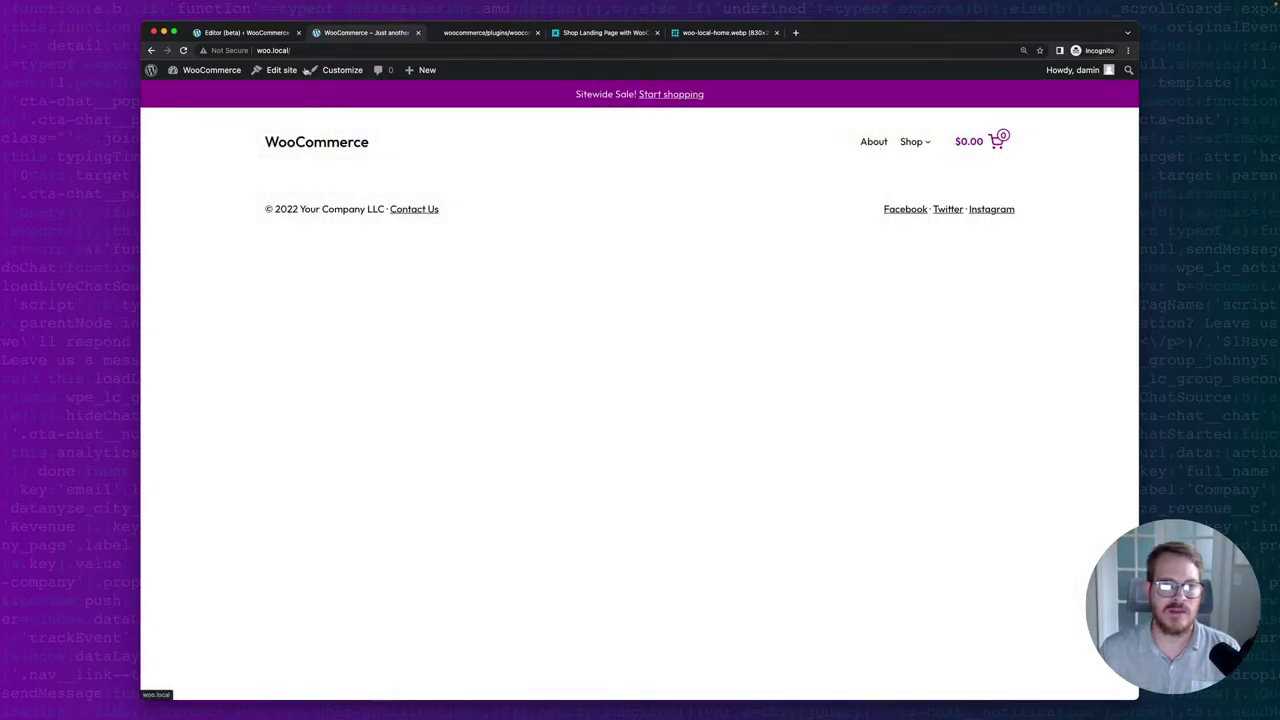
{"action": "left_click", "coordinate": [708, 36]}
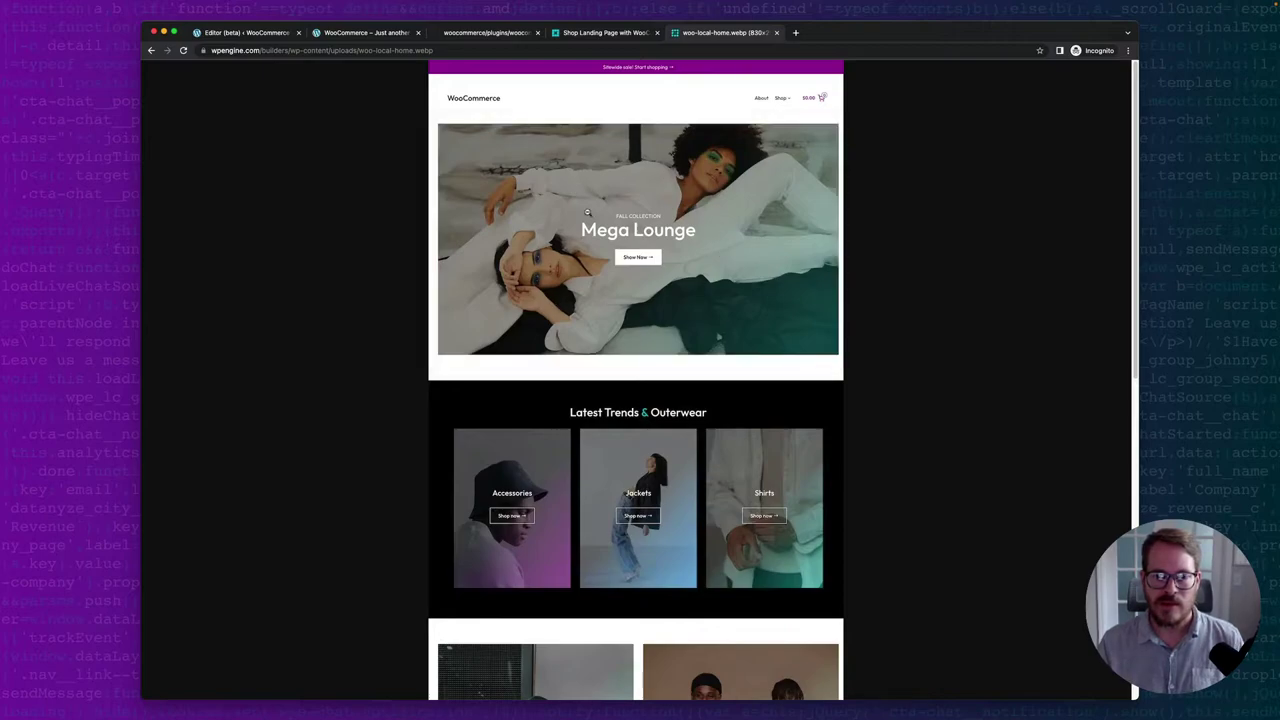
Insert an empty Group block right after the Header in the Front Page template.
{"action": "left_click", "coordinate": [255, 33]}
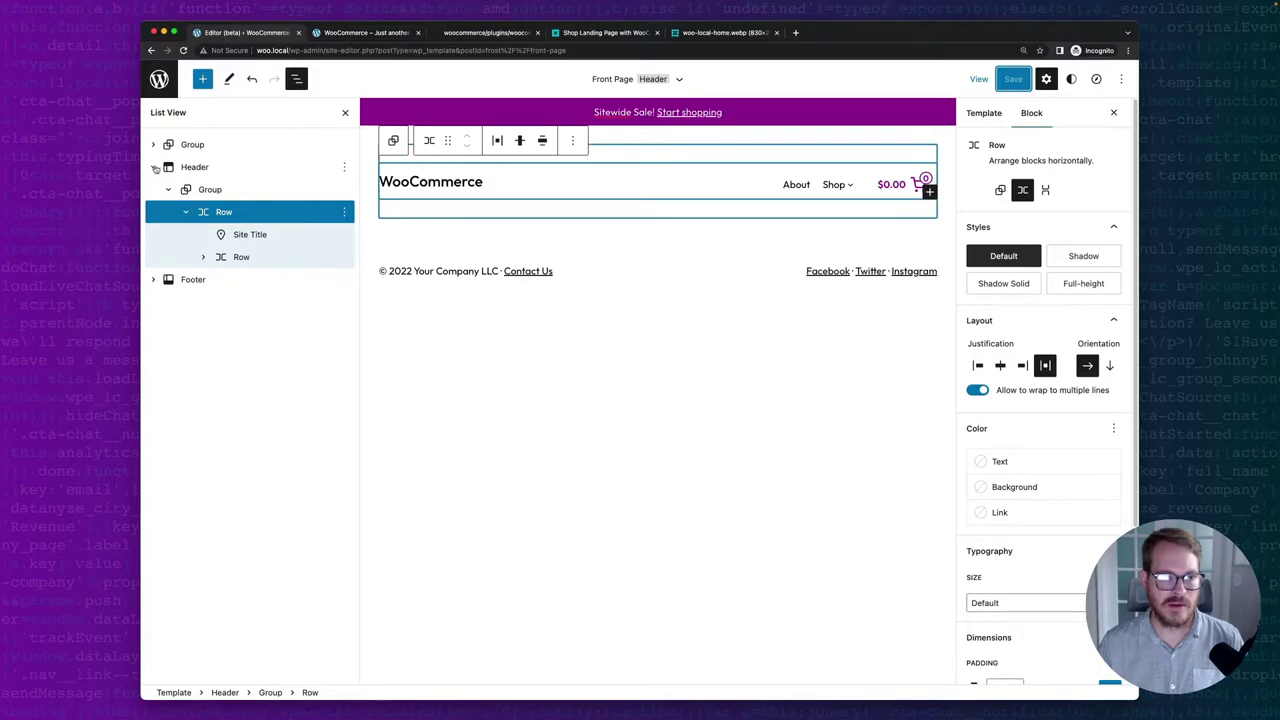
{"action": "left_click", "coordinate": [155, 167]}
{"action": "left_click", "coordinate": [245, 168]}
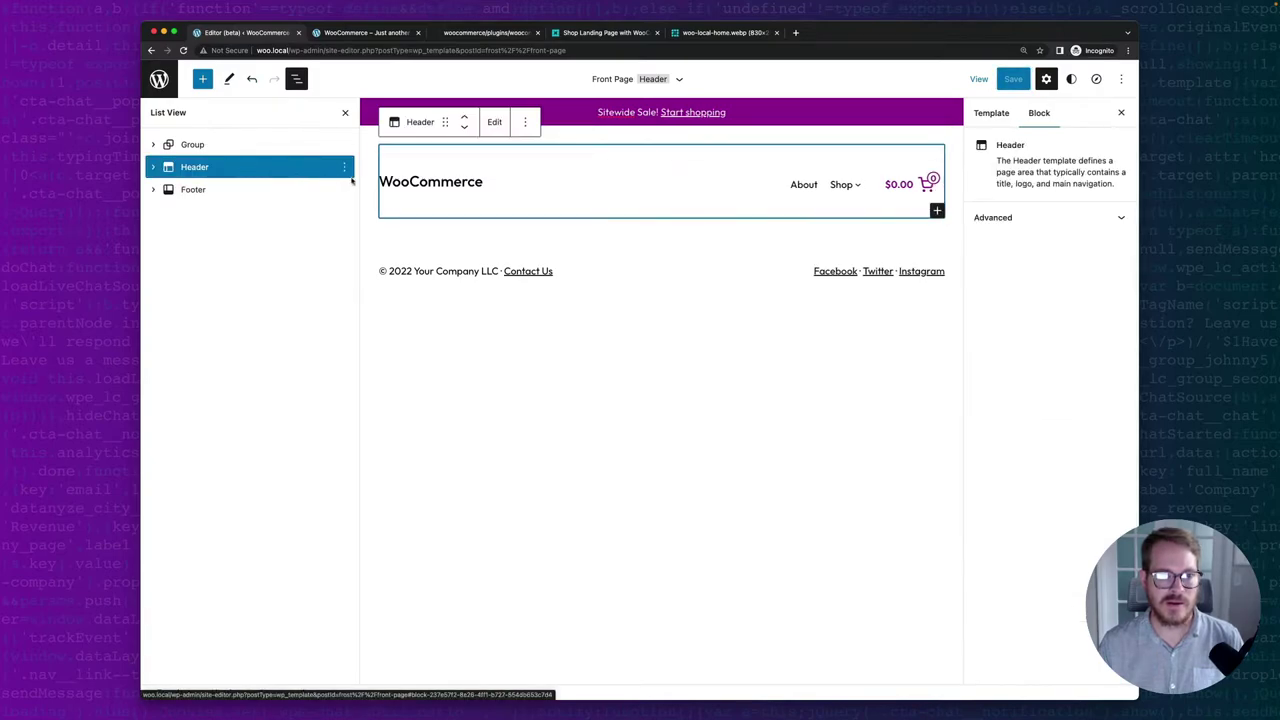
{"action": "left_click", "coordinate": [344, 168]}
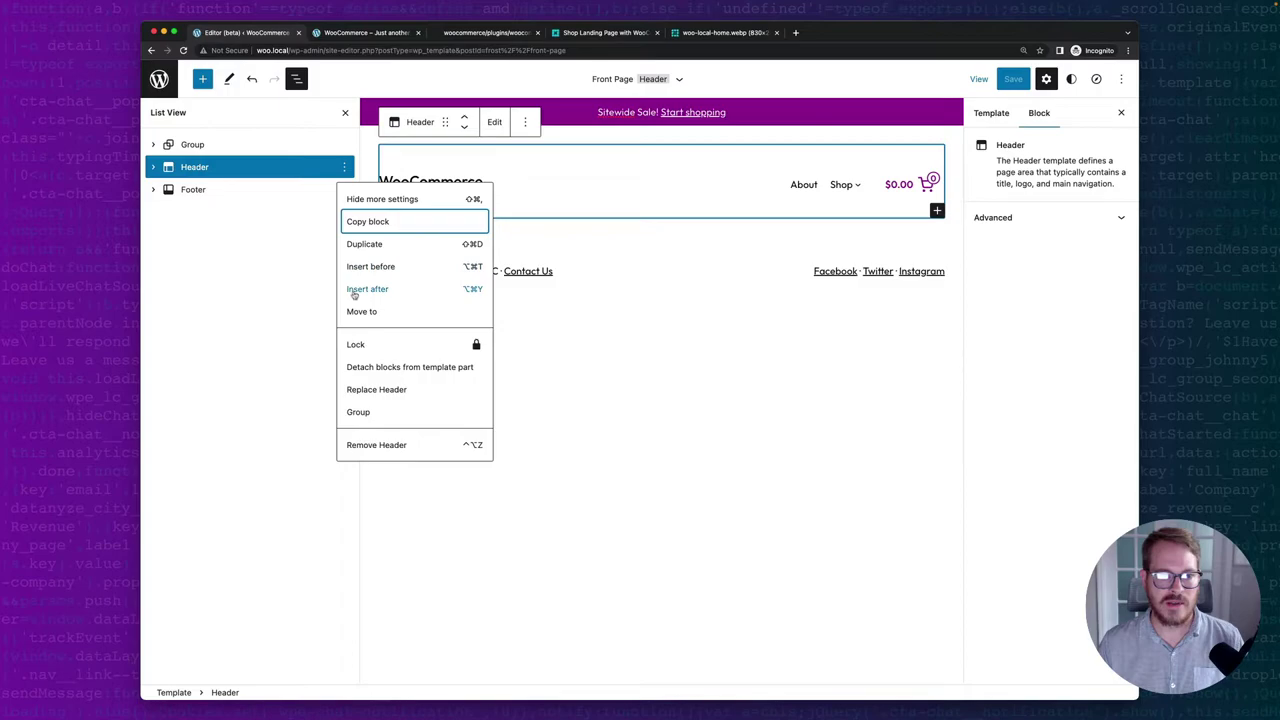
{"action": "left_click", "coordinate": [355, 289]}
{"action": "left_click", "coordinate": [201, 82]}
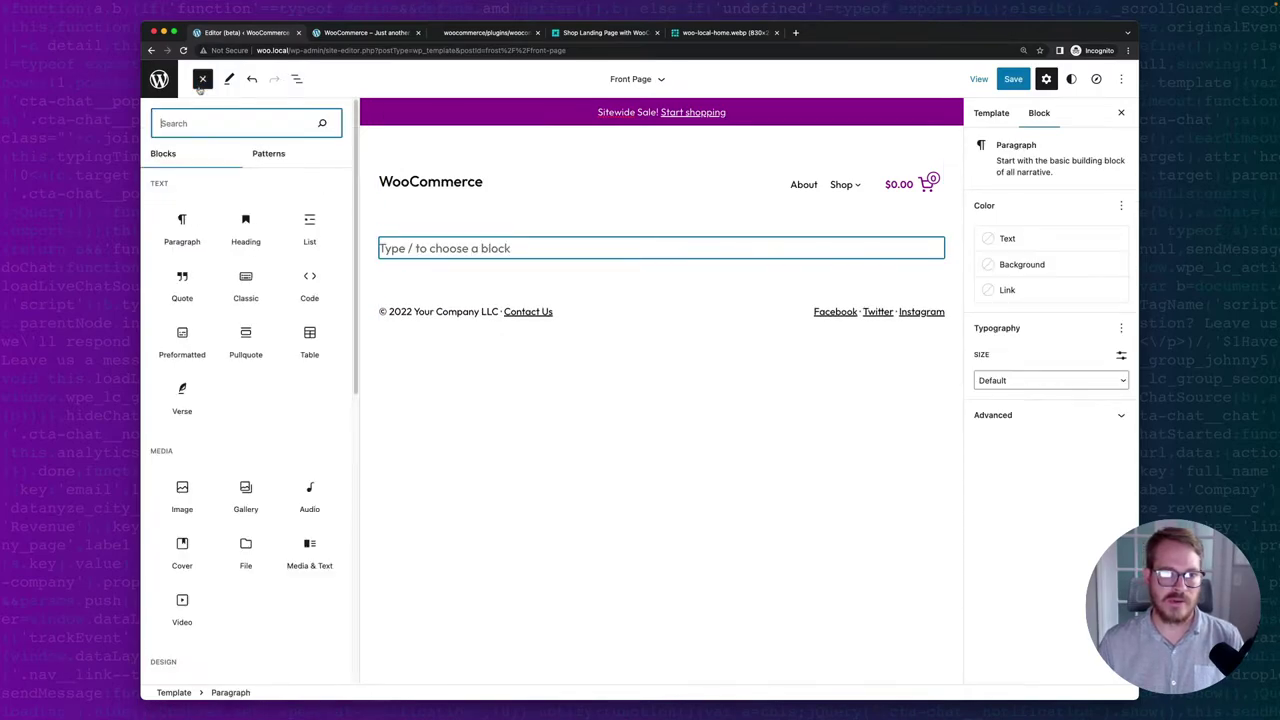
{"action": "type", "text": "group"}
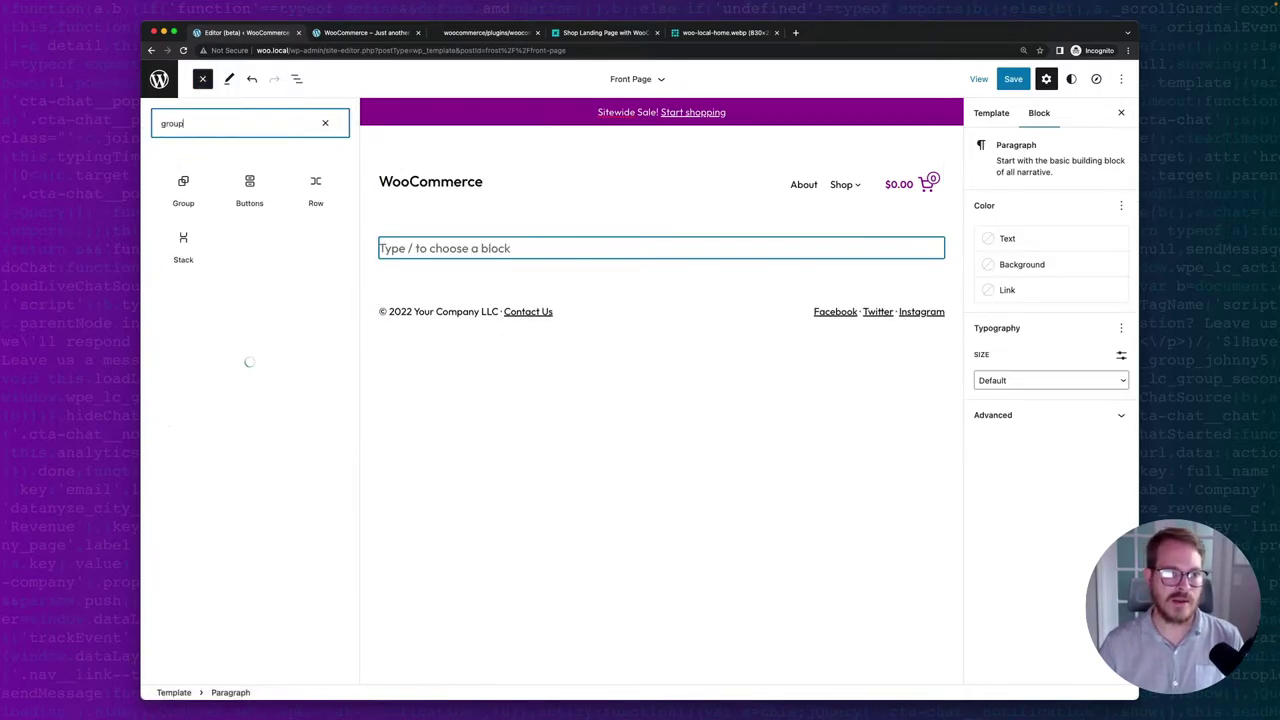
{"action": "left_click", "coordinate": [183, 187]}
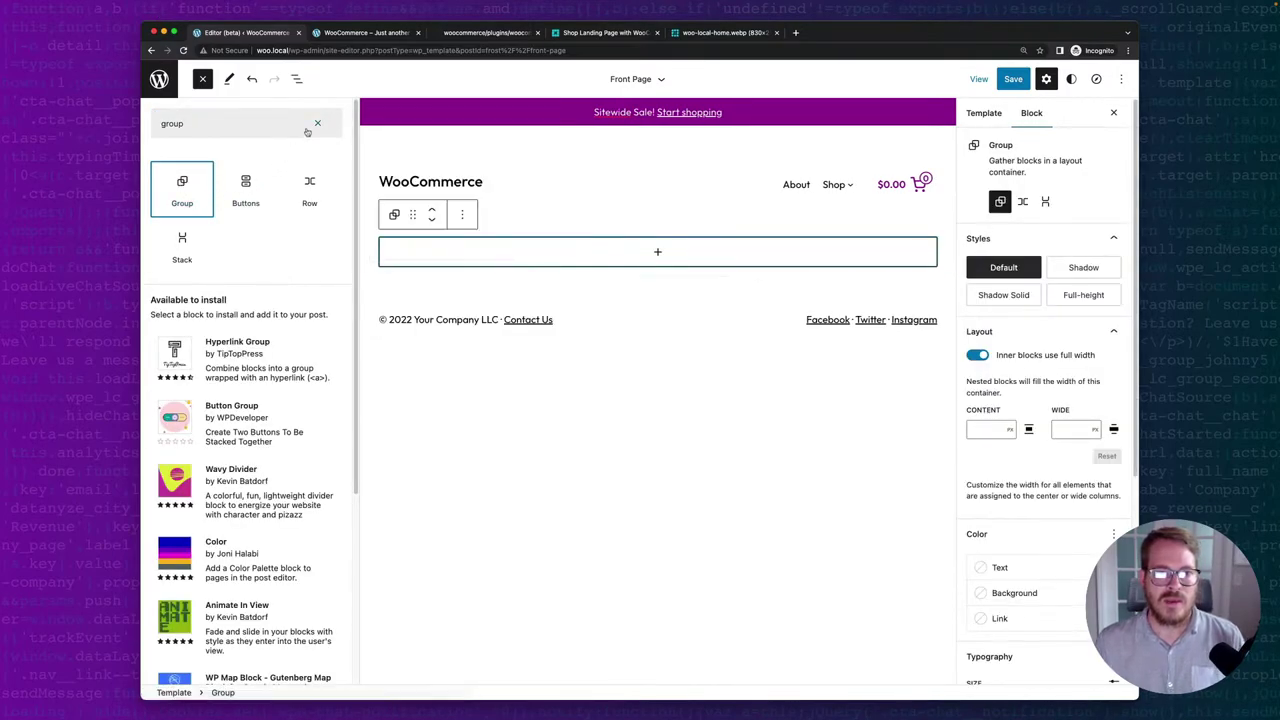
{"action": "left_click", "coordinate": [296, 80]}
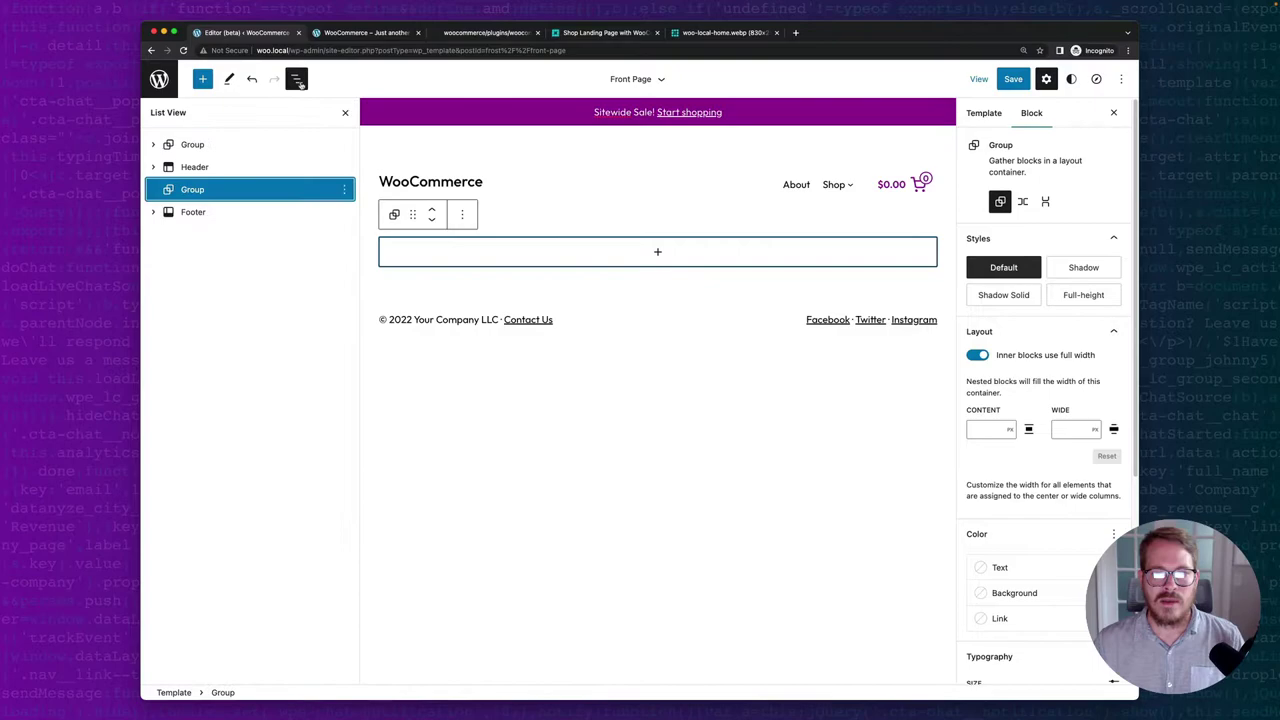
Add a Cover block inside the Group using hero.jpeg from the Media Library as background.
{"action": "left_click", "coordinate": [658, 254]}
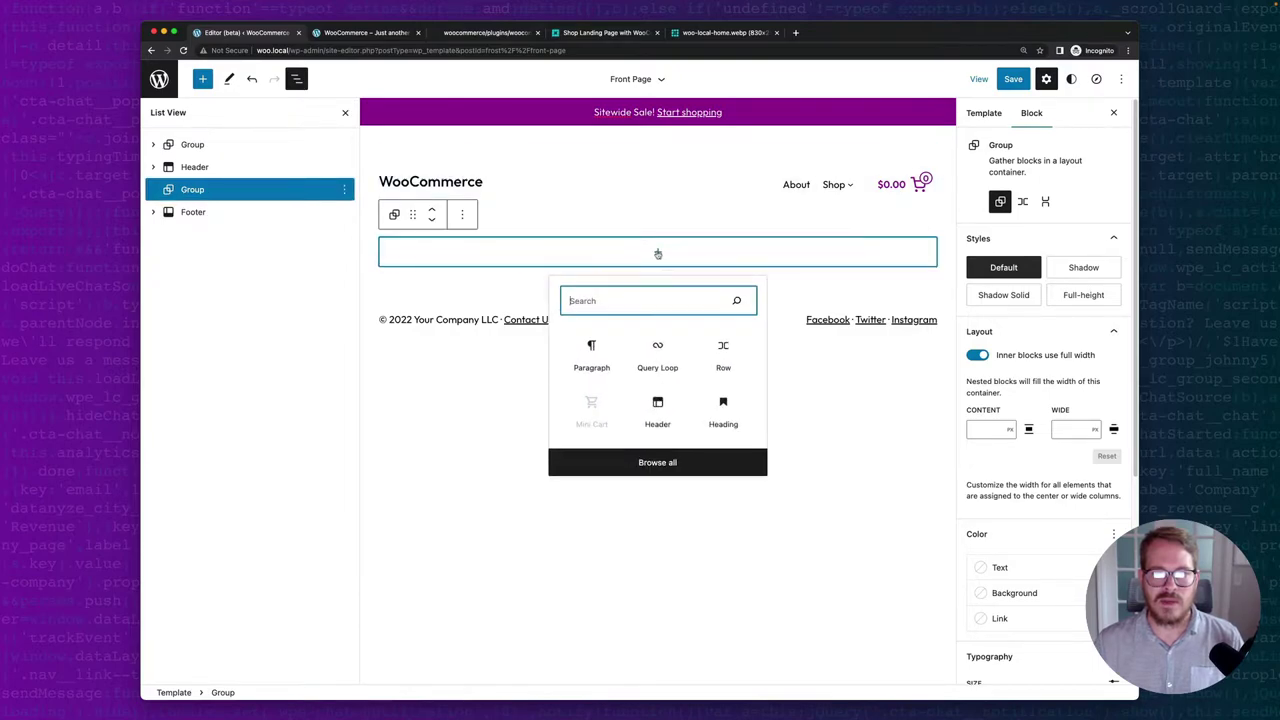
{"action": "type", "text": "cov"}
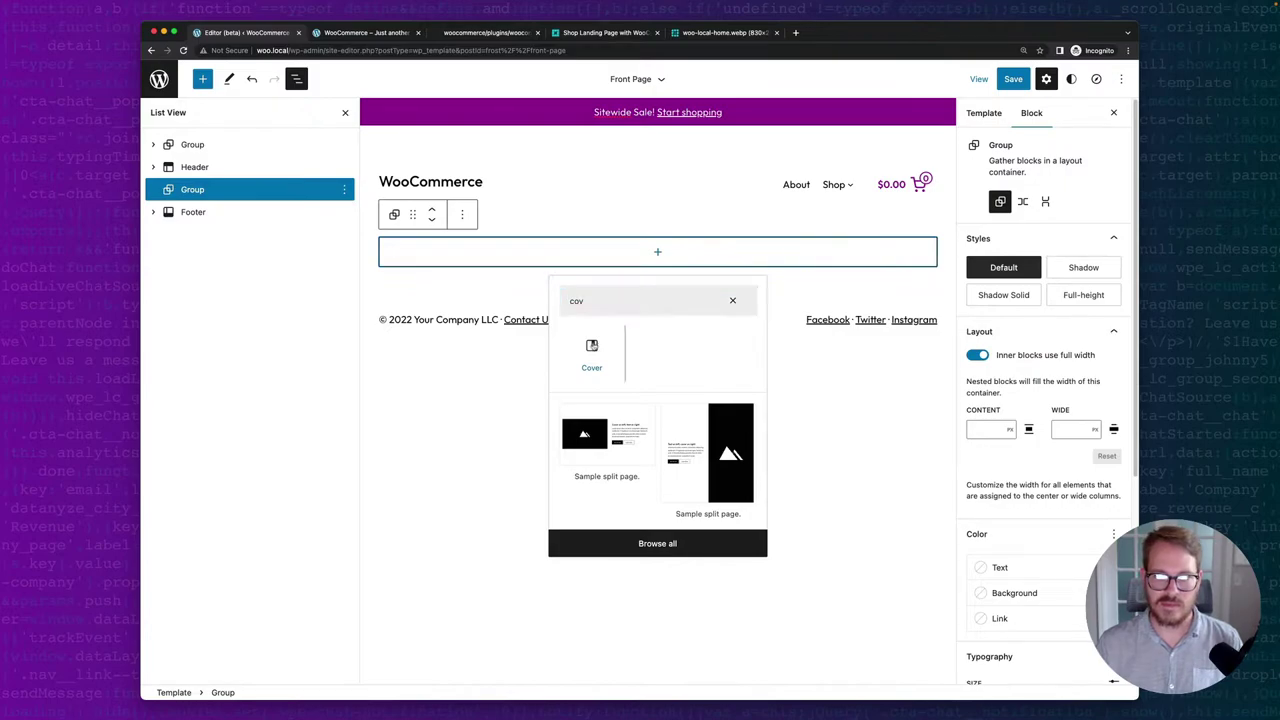
{"action": "left_click", "coordinate": [592, 346]}
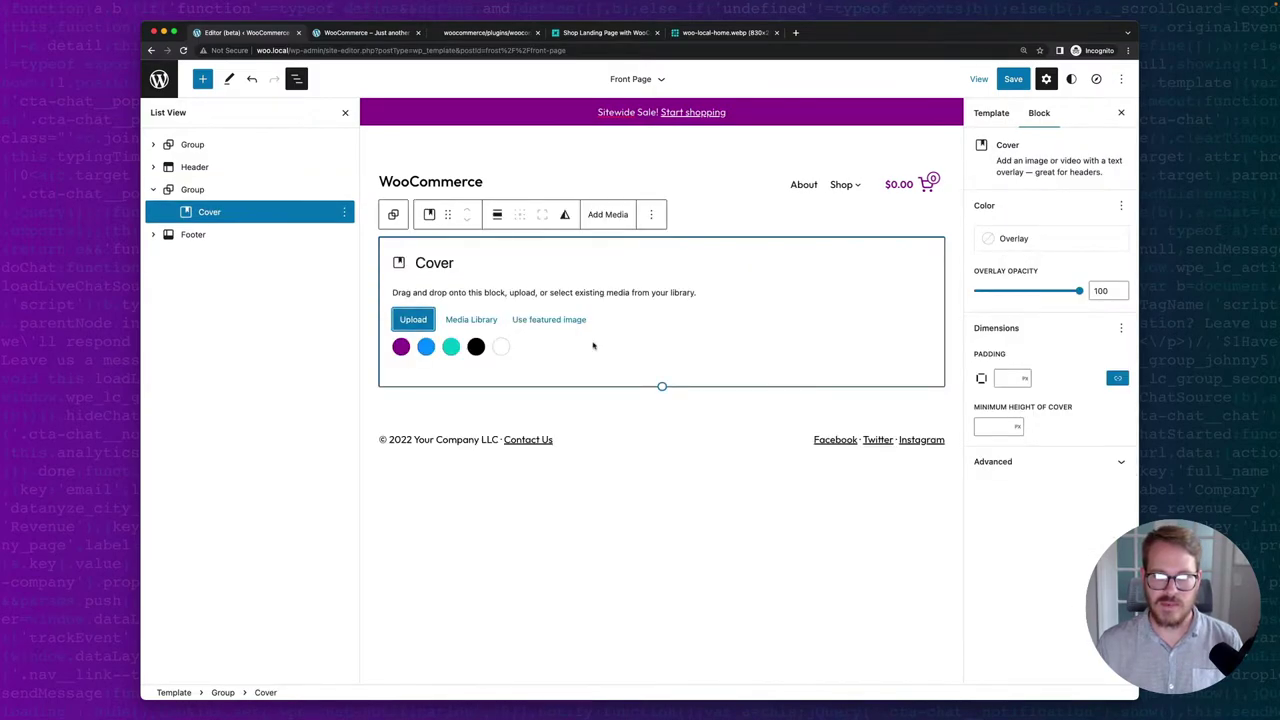
{"action": "left_click", "coordinate": [476, 318]}
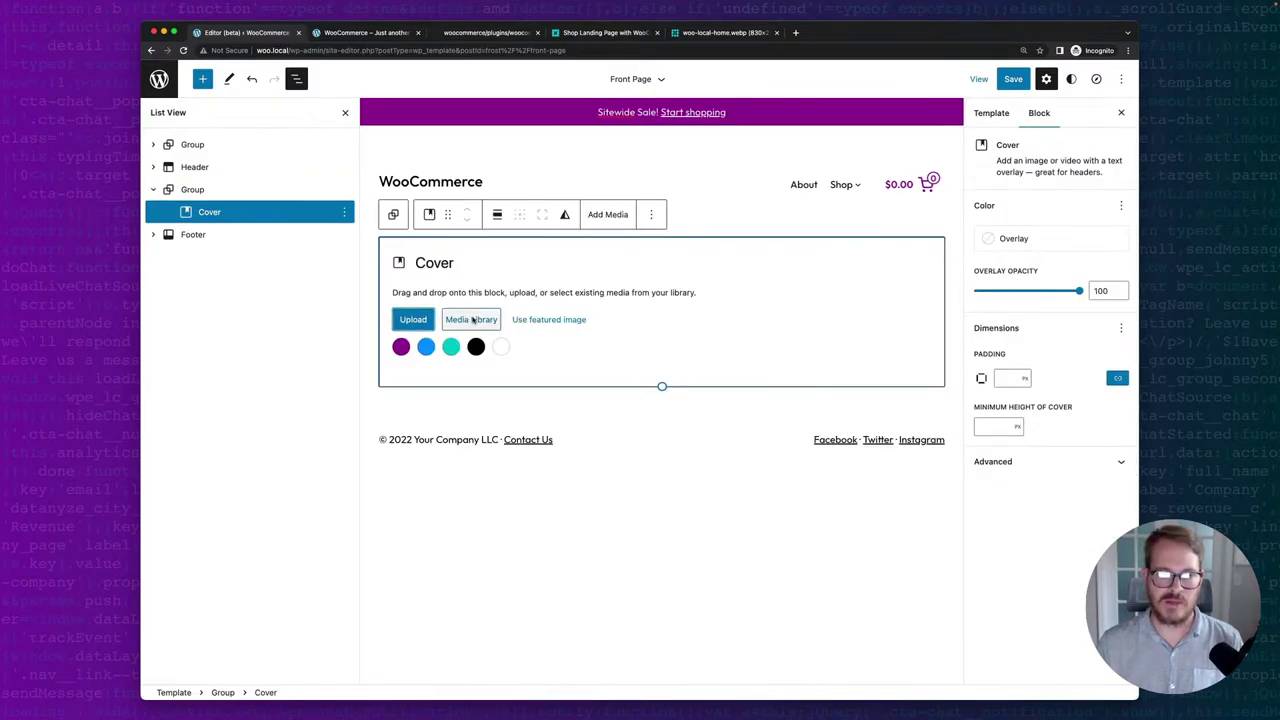
{"action": "left_click", "coordinate": [512, 225]}
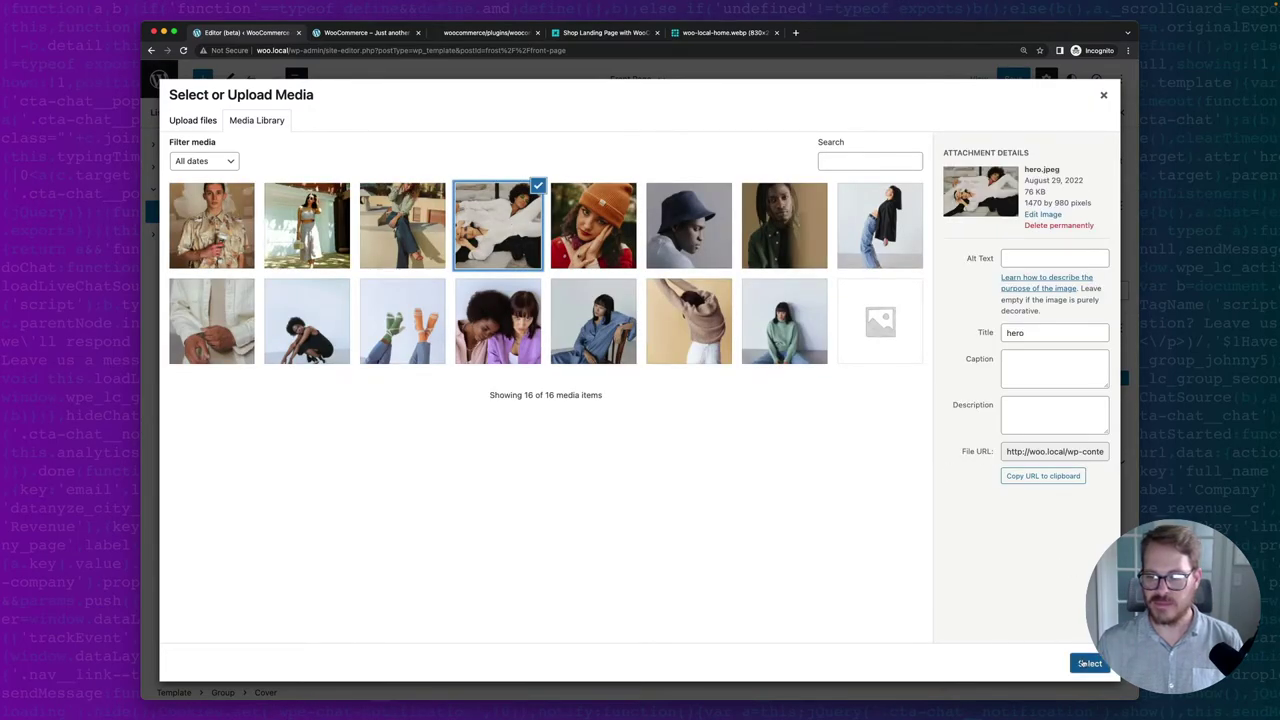
{"action": "left_click", "coordinate": [1088, 663]}
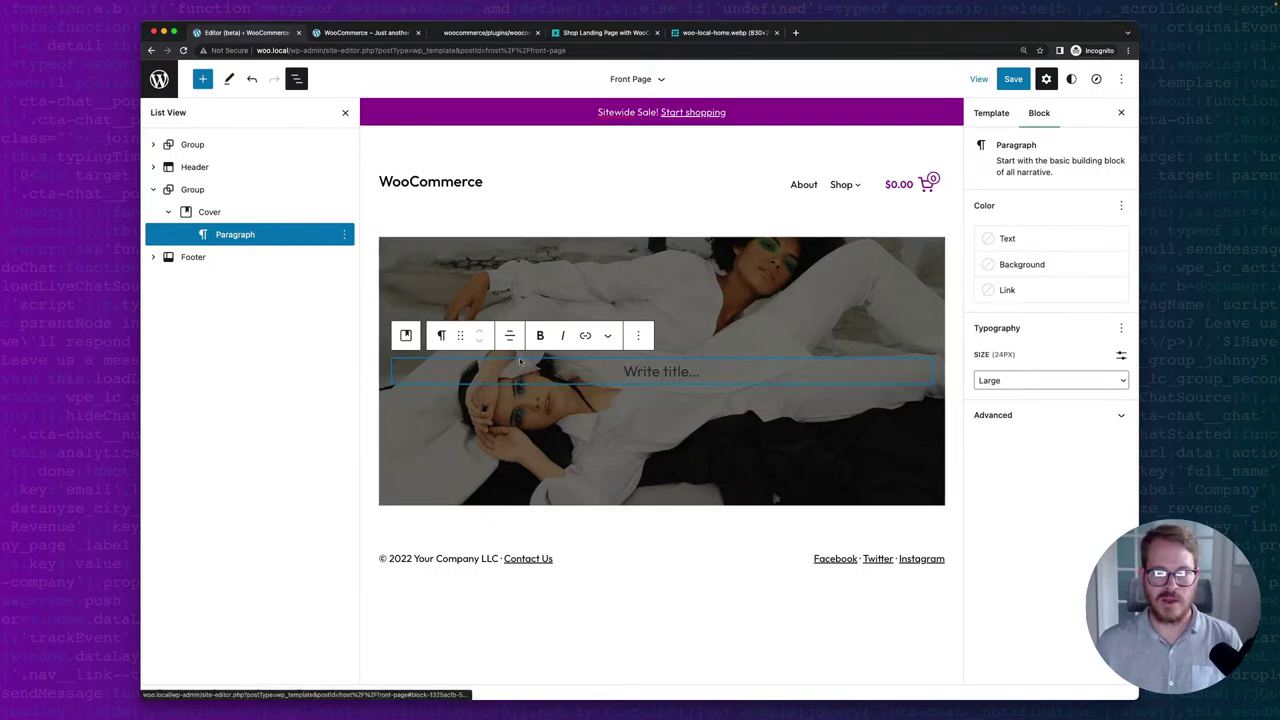
{"action": "type", "text": "/gro"}
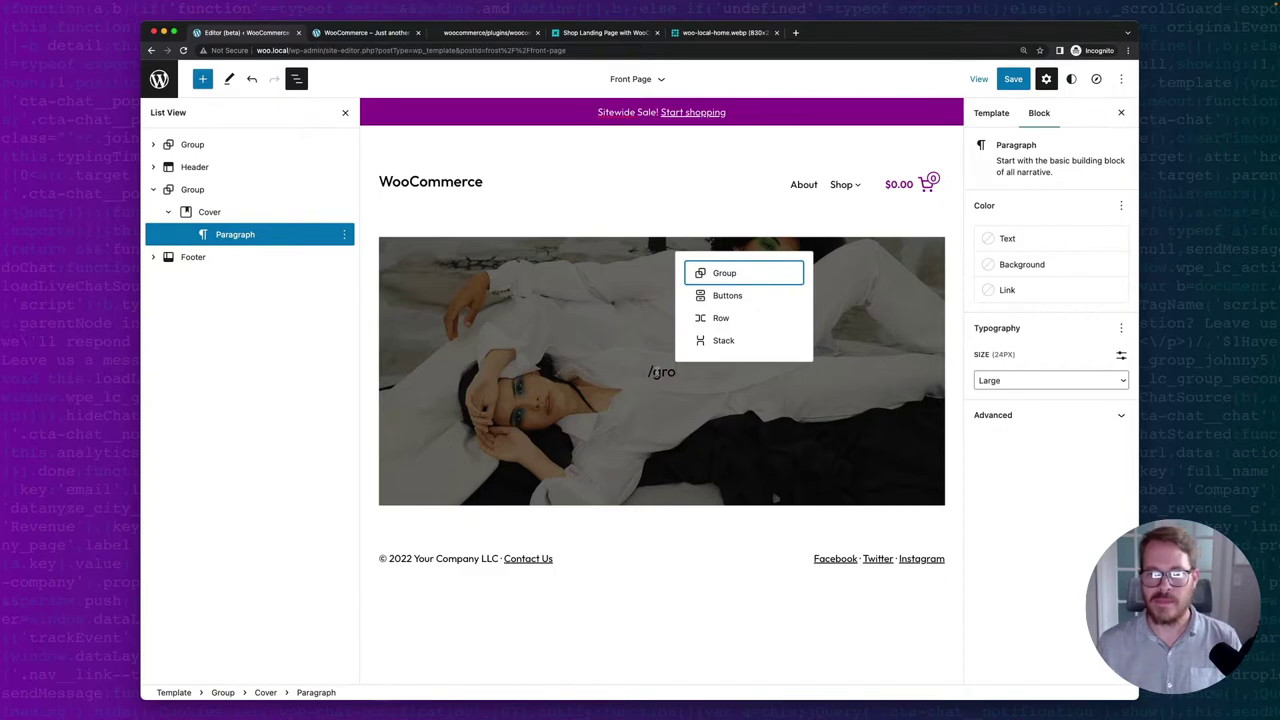
Wrap the cover's text in a Group and add a paragraph reading 'FALL COLLECTION'.
{"action": "left_click", "coordinate": [736, 277]}
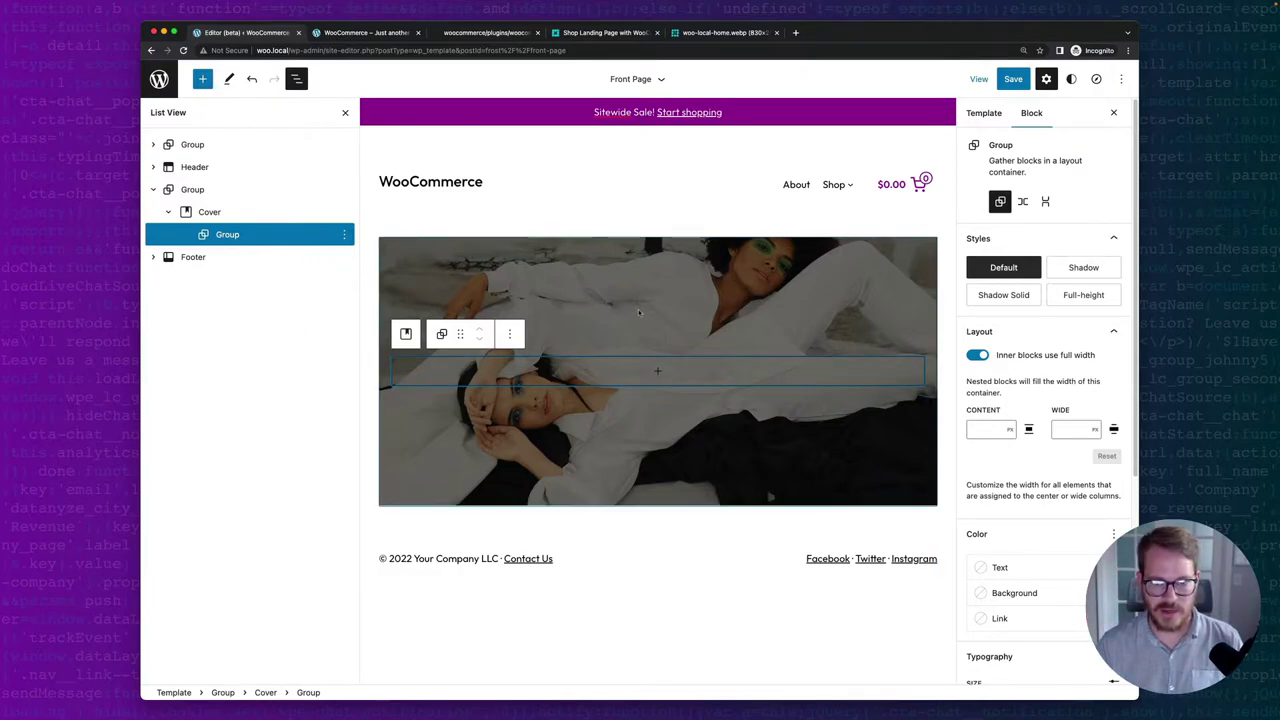
{"action": "left_click", "coordinate": [659, 374]}
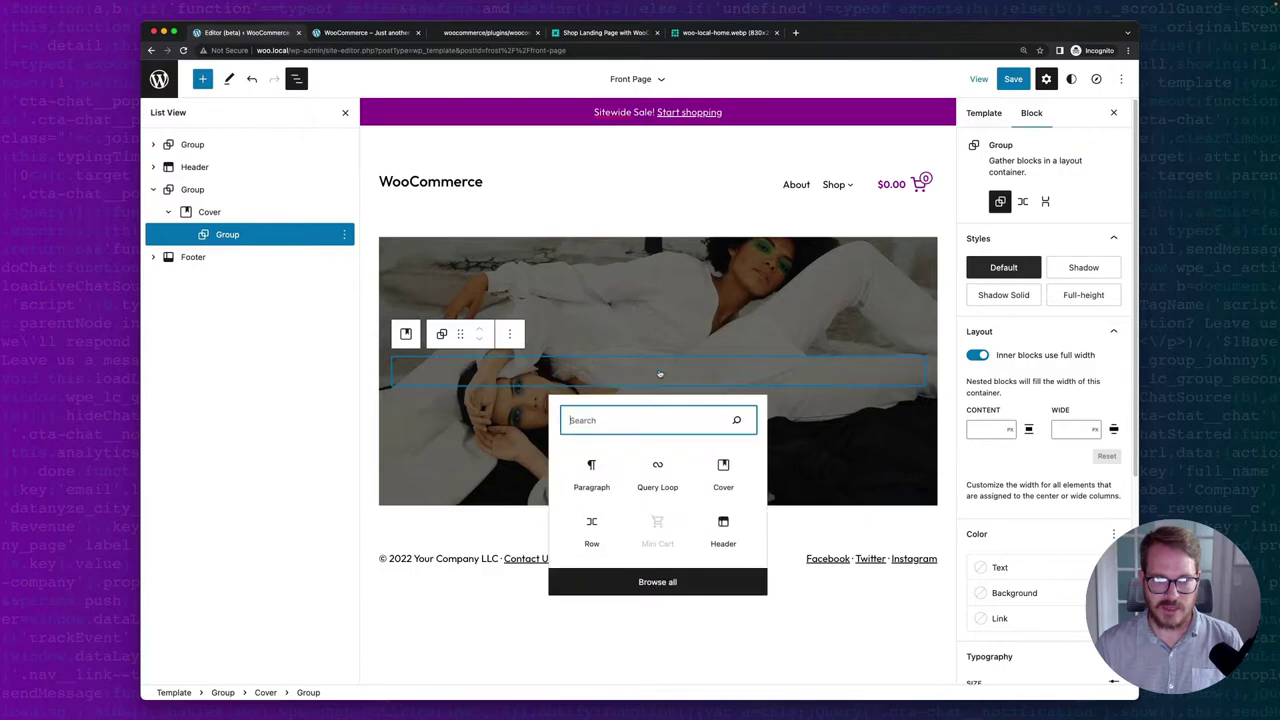
{"action": "left_click", "coordinate": [587, 468]}
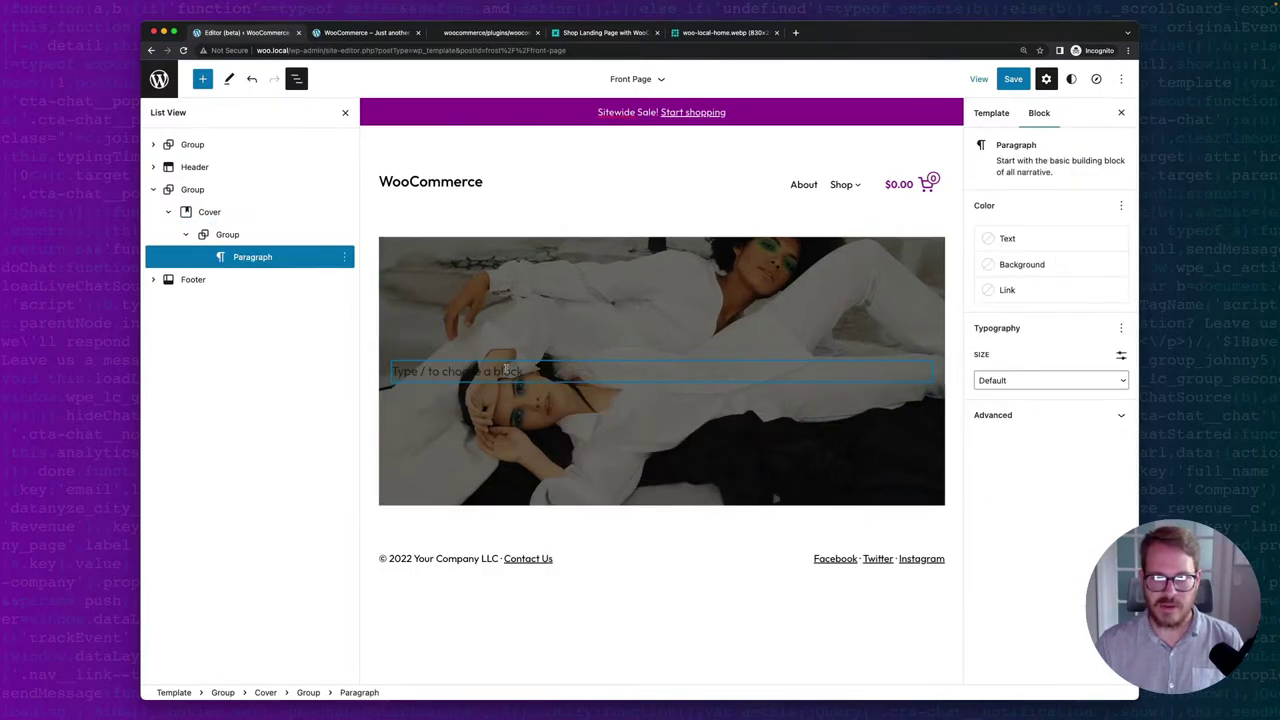
{"action": "type", "text": "F"}
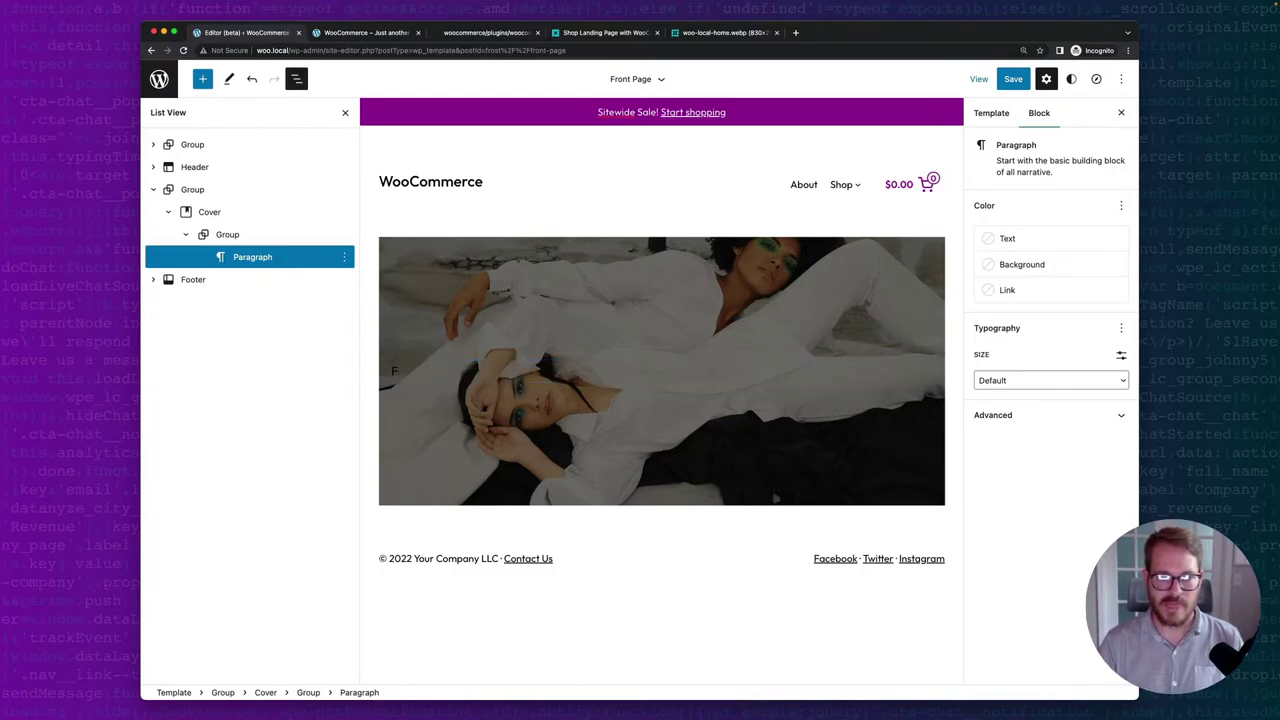
{"action": "type", "text": "aLL CO"}
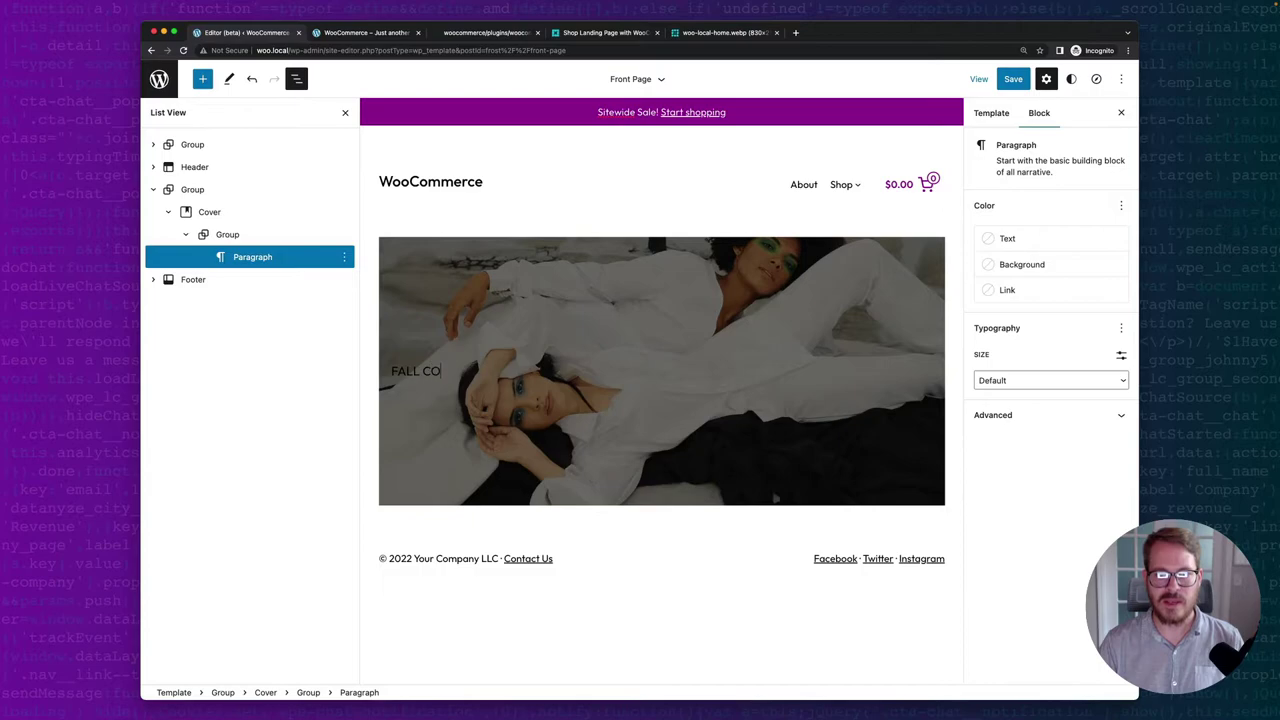
{"action": "type", "text": "LLECTION"}
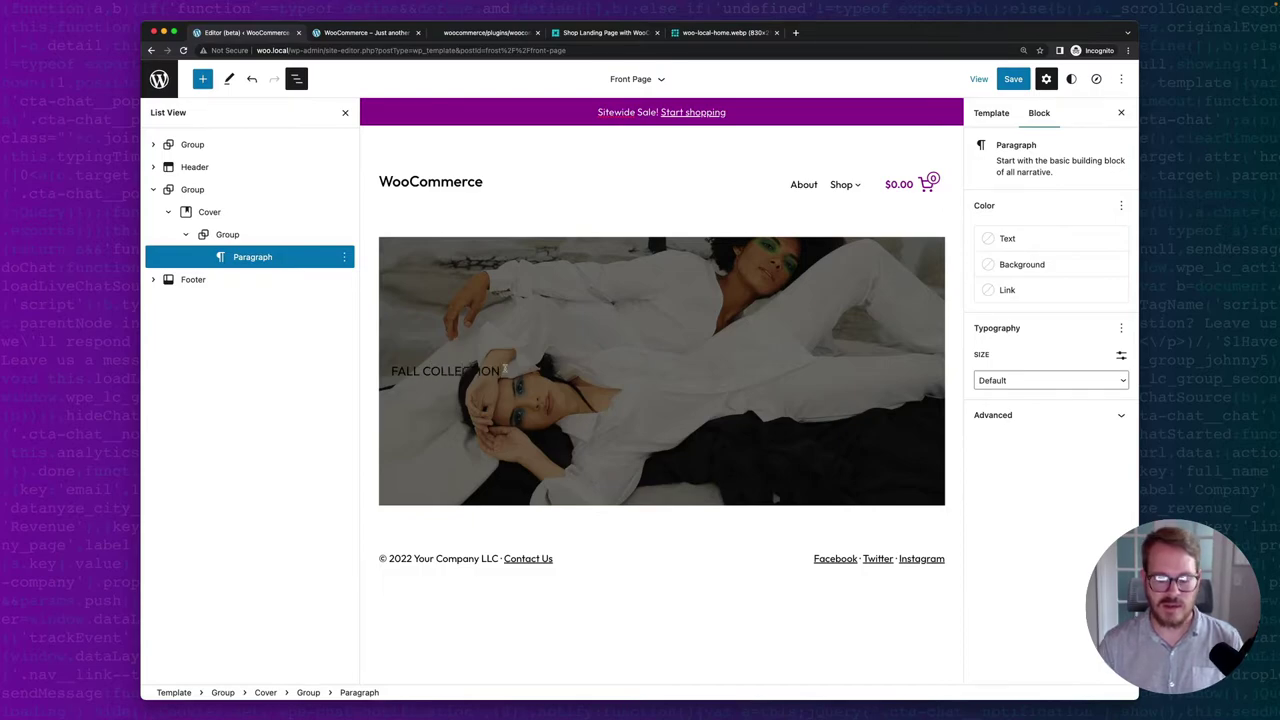
Center FALL COLLECTION, set its font size to Small and its text colour white.
{"action": "key", "text": "super+a"}
{"action": "left_click", "coordinate": [512, 338]}
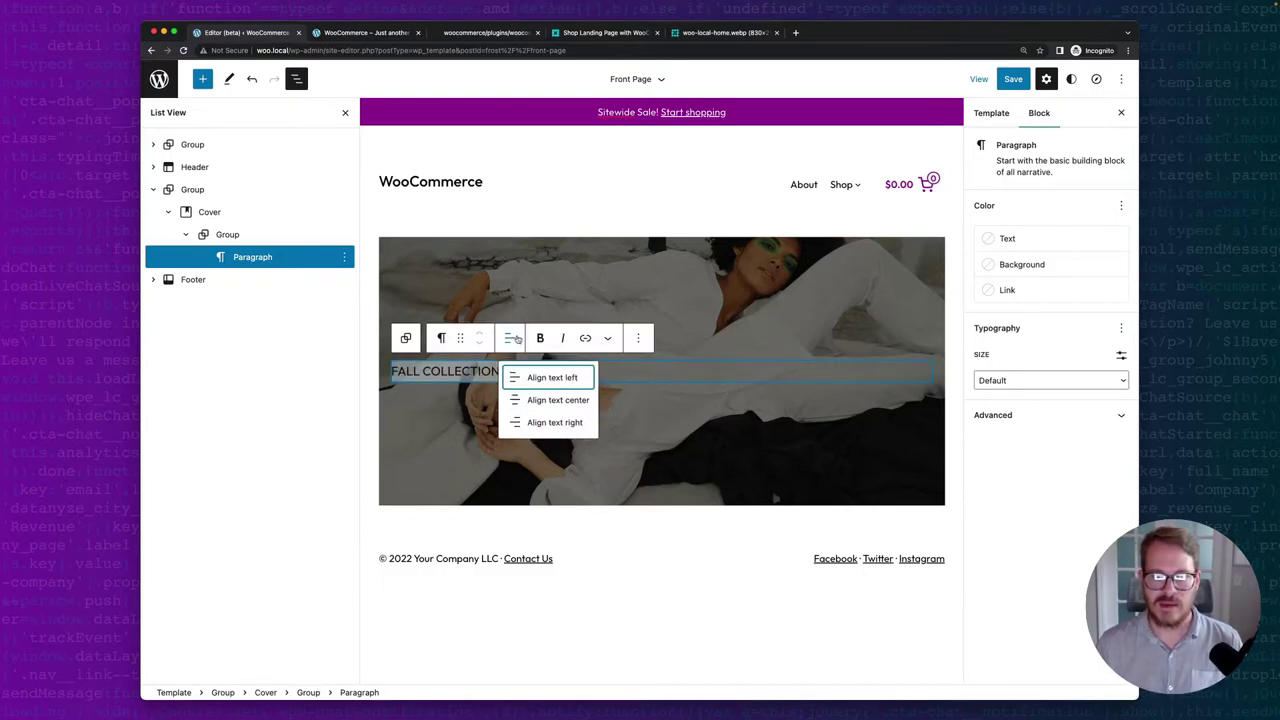
{"action": "left_click", "coordinate": [540, 399]}
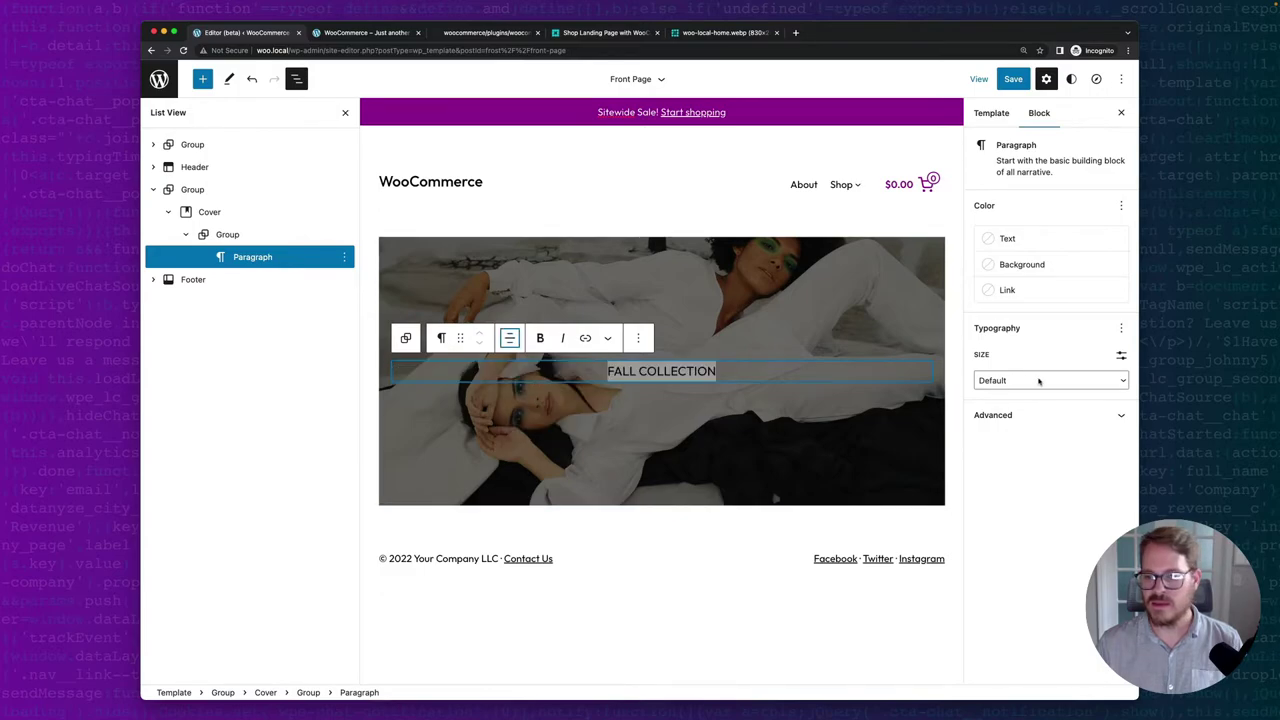
{"action": "left_click", "coordinate": [1120, 356]}
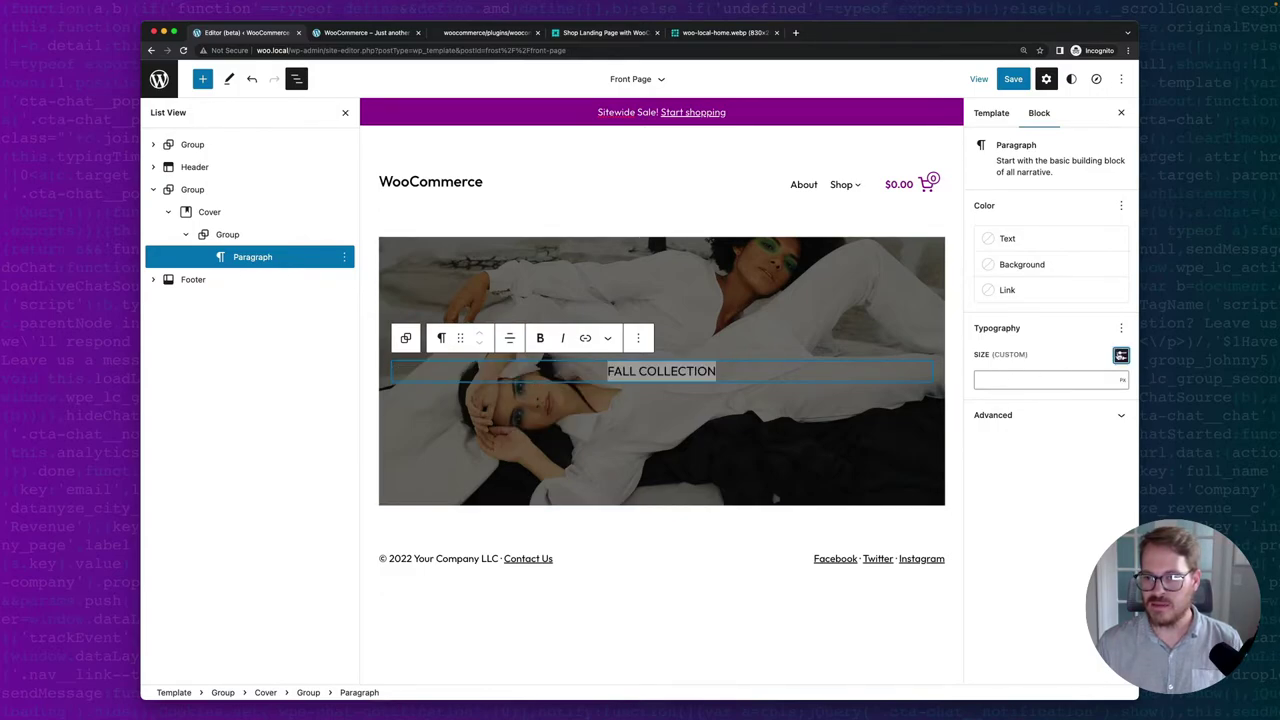
{"action": "left_click", "coordinate": [1120, 356]}
{"action": "left_click", "coordinate": [1104, 384]}
{"action": "left_click", "coordinate": [1018, 438]}
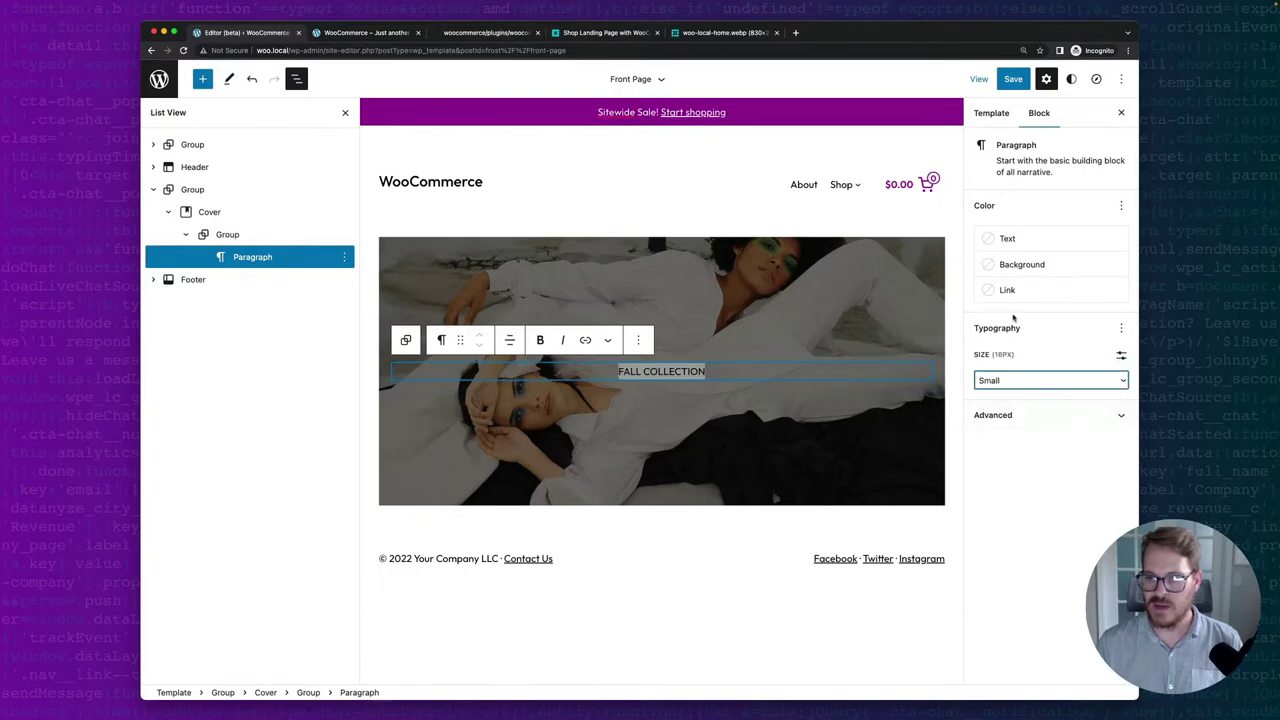
{"action": "left_click", "coordinate": [988, 239]}
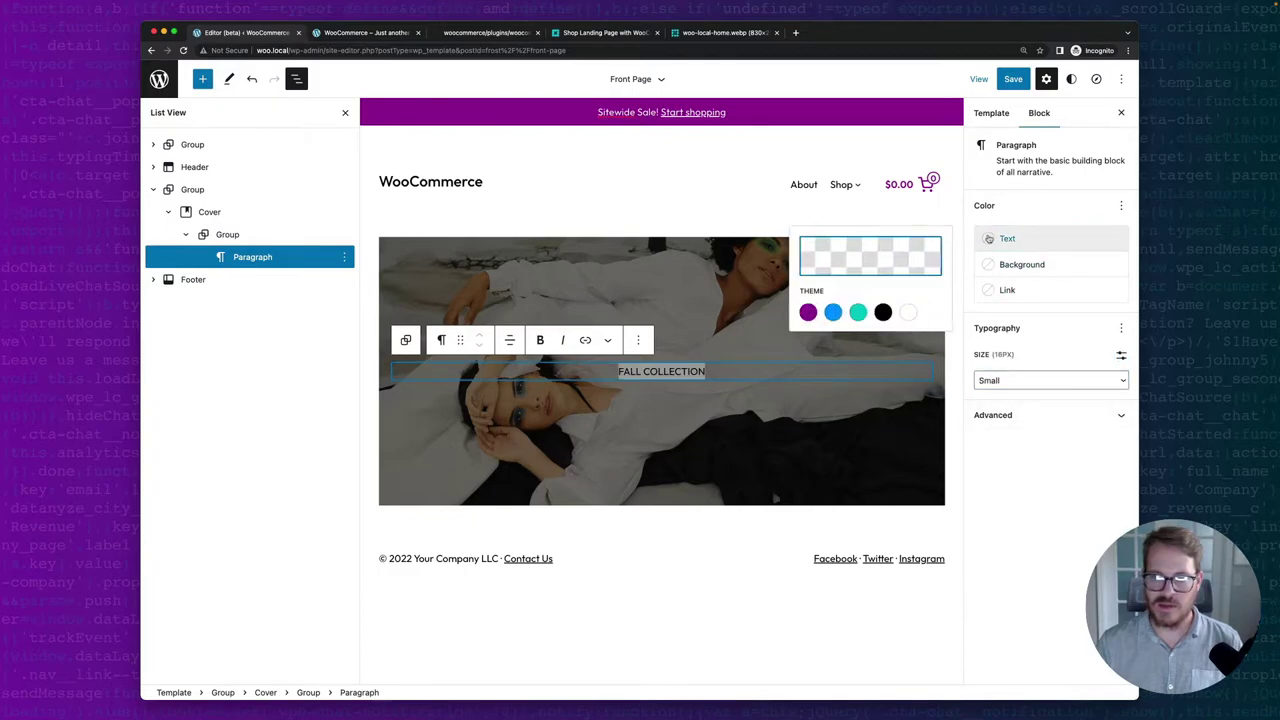
{"action": "left_click", "coordinate": [908, 313]}
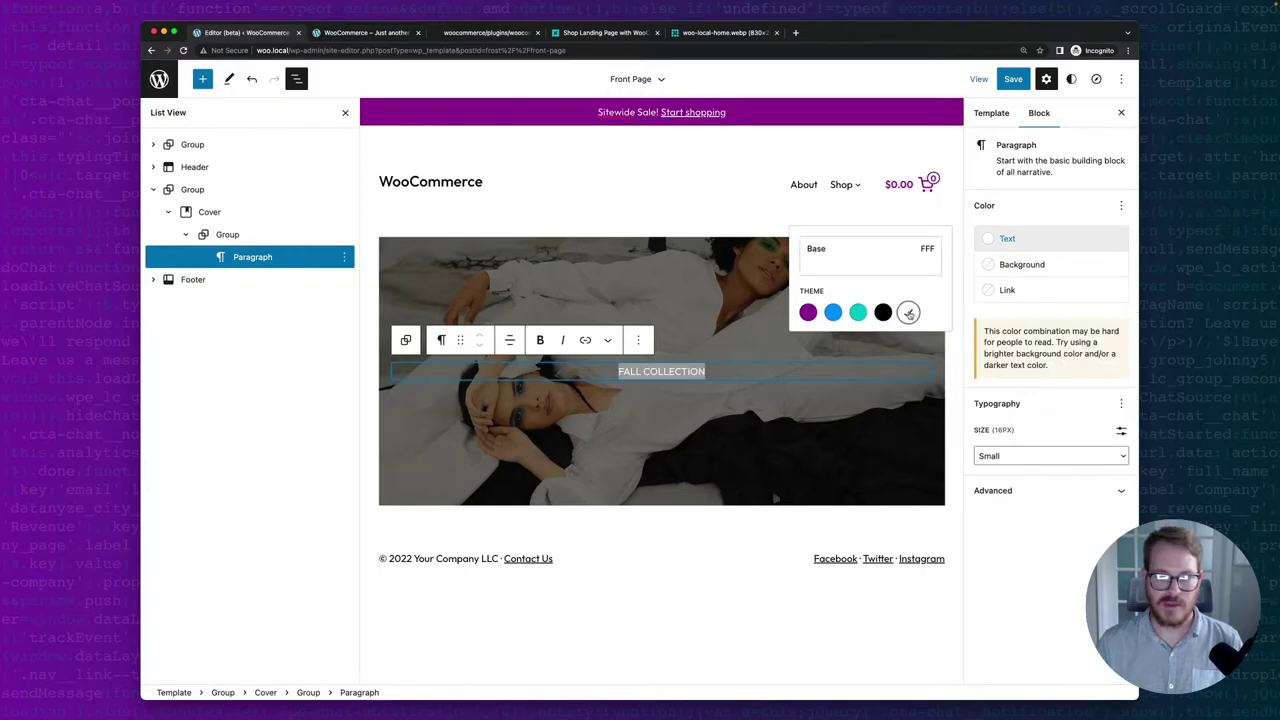
Set the FALL COLLECTION line height to 1 and start a new paragraph below.
{"action": "left_click", "coordinate": [1121, 404]}
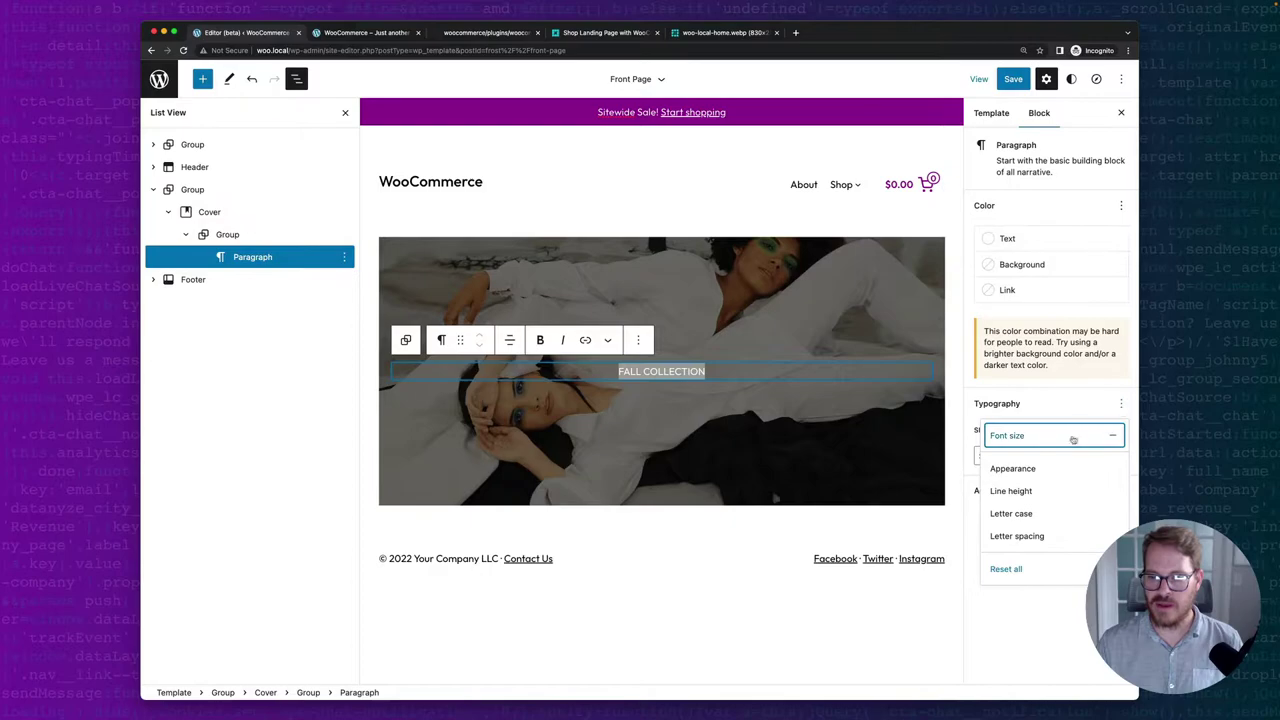
{"action": "left_click", "coordinate": [988, 491]}
{"action": "left_click", "coordinate": [972, 477]}
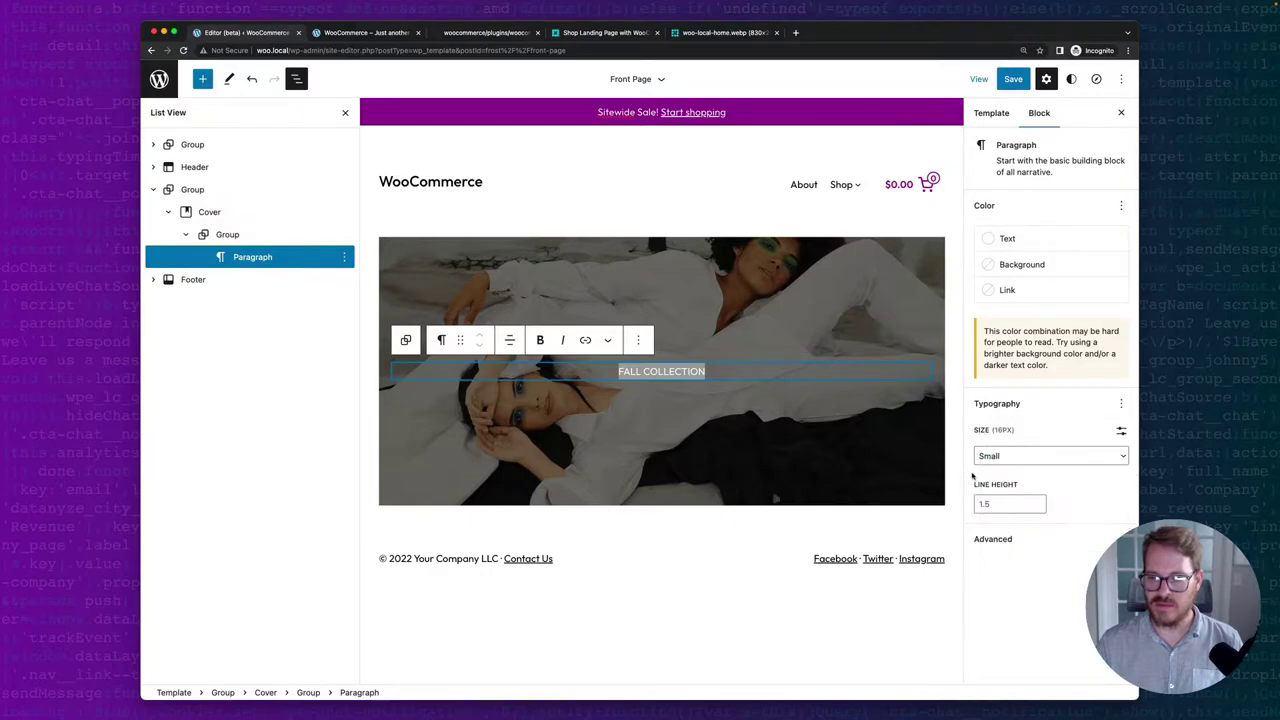
{"action": "left_click", "coordinate": [985, 502]}
{"action": "key", "text": "BackSpace"}
{"action": "key", "text": "BackSpace"}
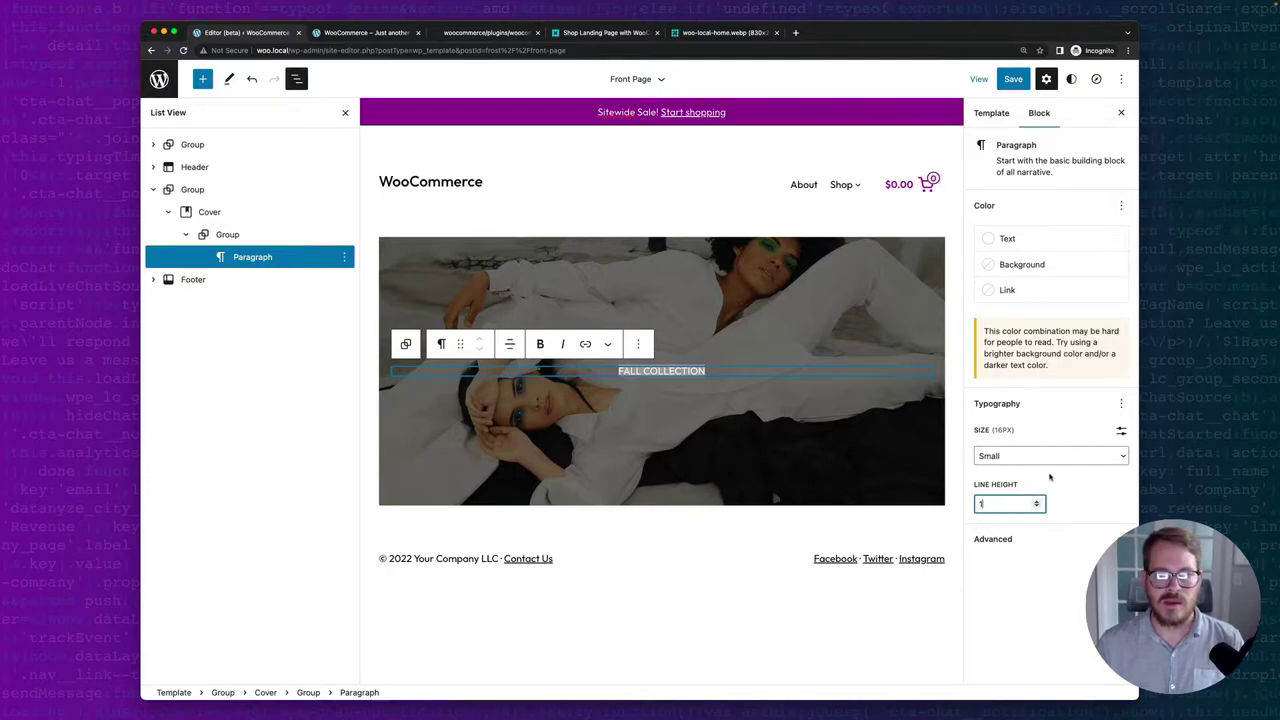
{"action": "left_click", "coordinate": [708, 371]}
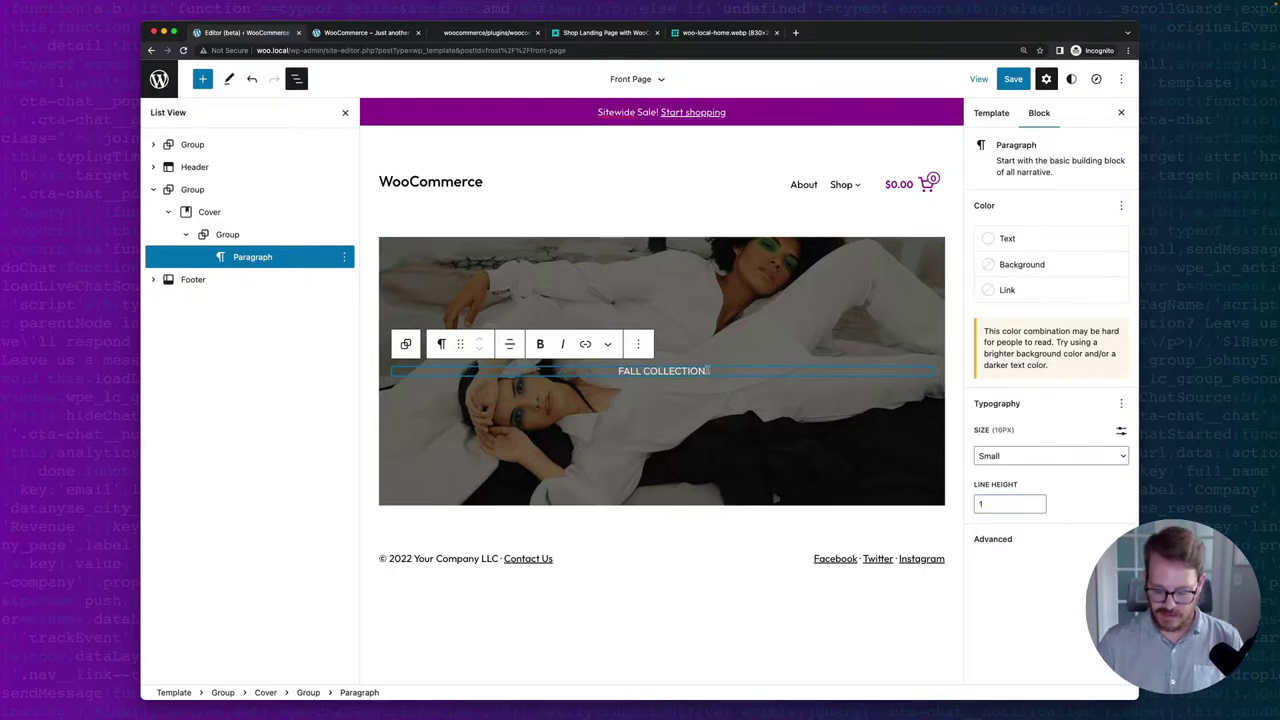
{"action": "key", "text": "Return"}
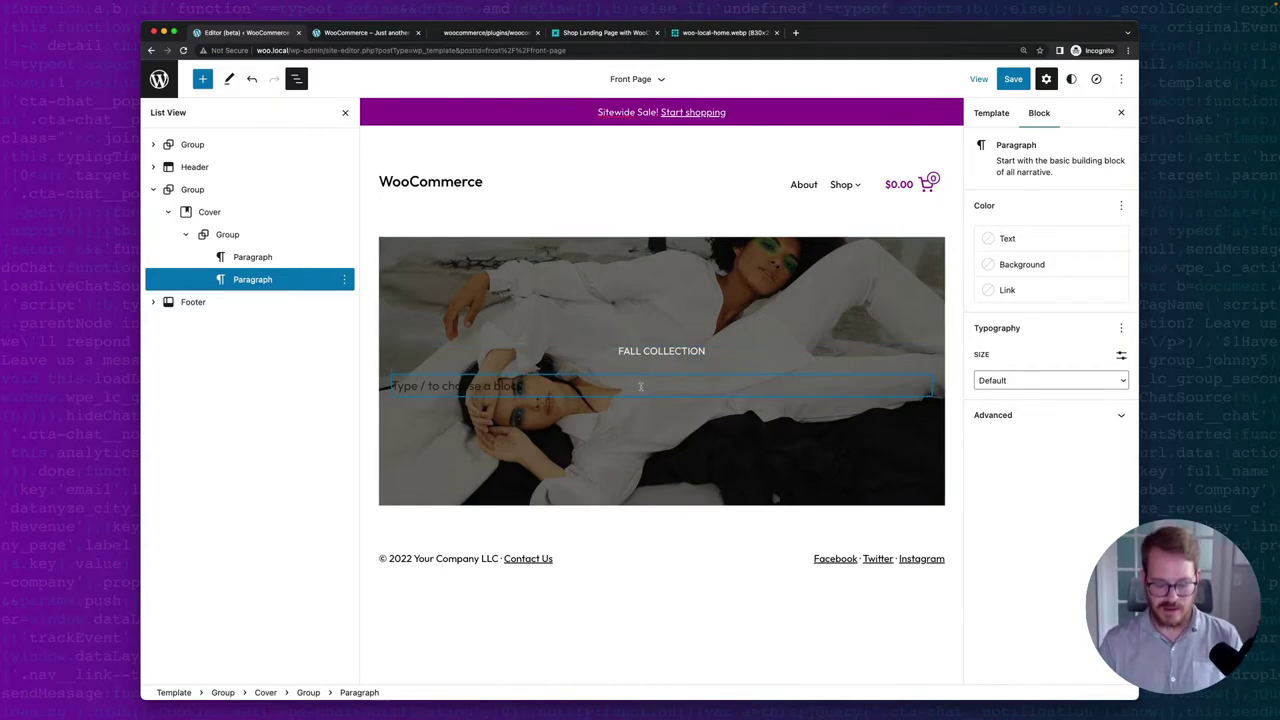
Write 'Mega Lounge' as a centred H1 heading at 60px.
{"action": "type", "text": "Mega Loun"}
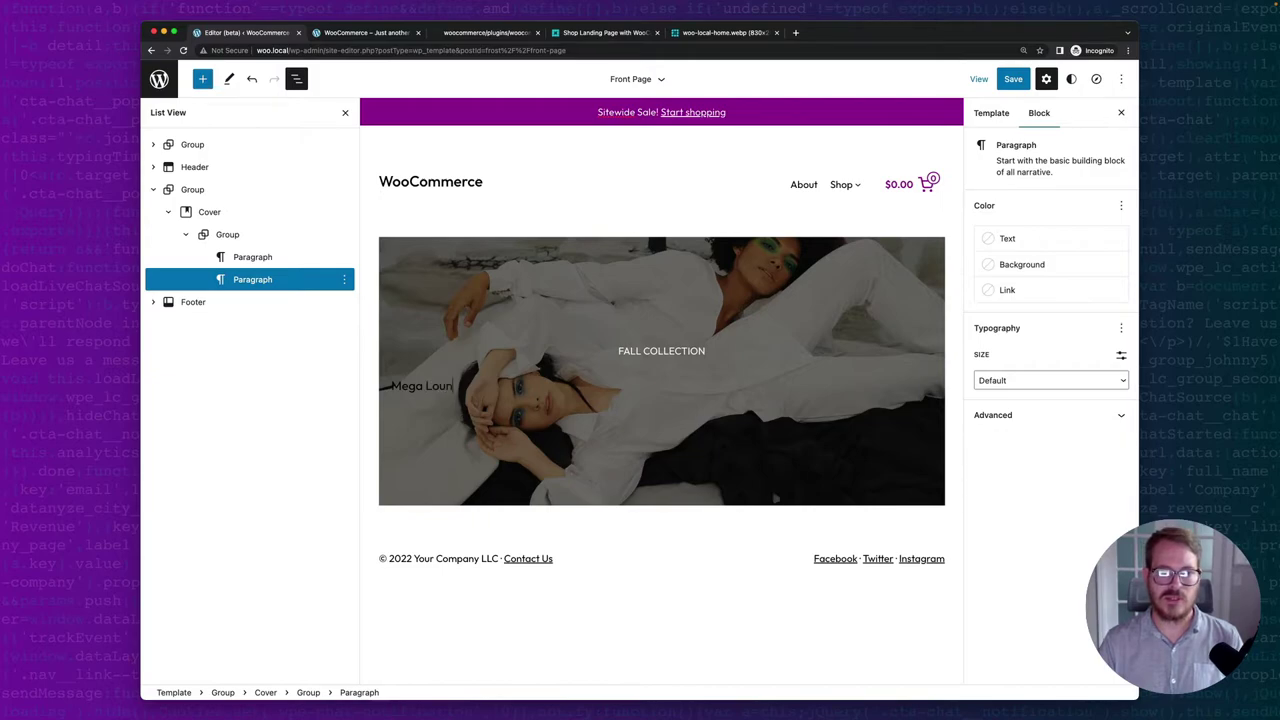
{"action": "type", "text": "ge"}
{"action": "key", "text": "ctrl+a"}
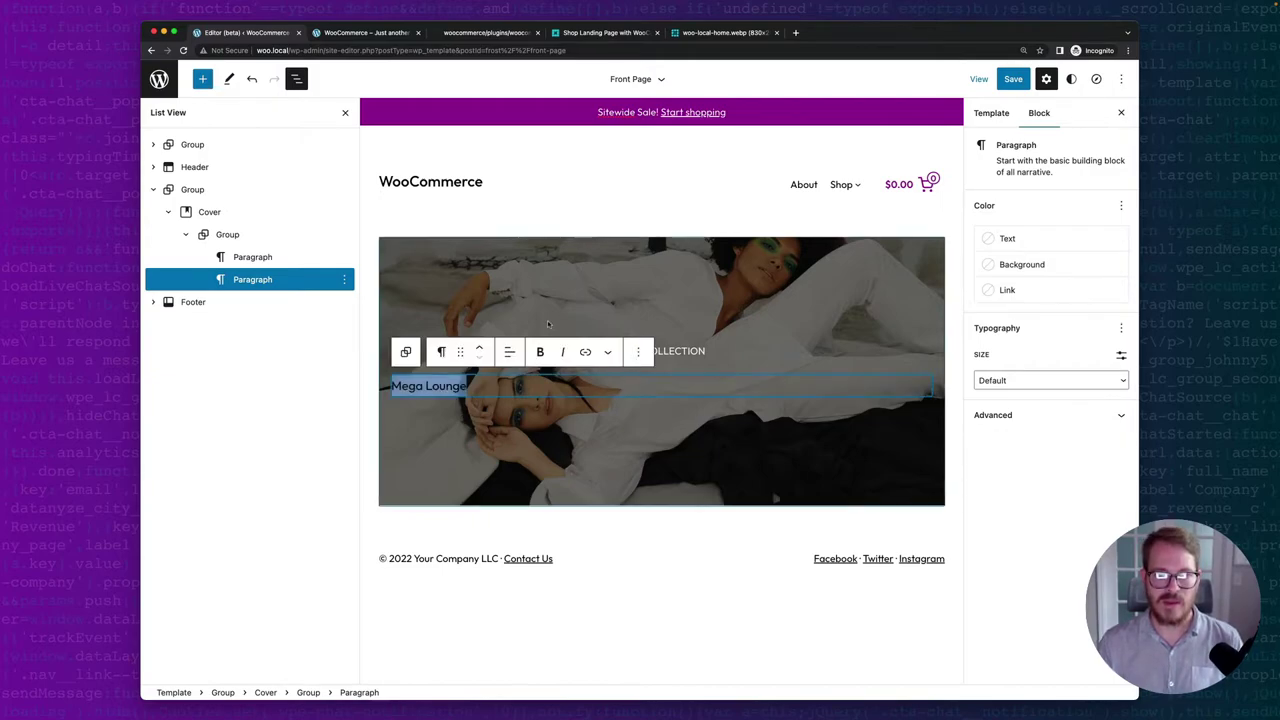
{"action": "left_click", "coordinate": [442, 358]}
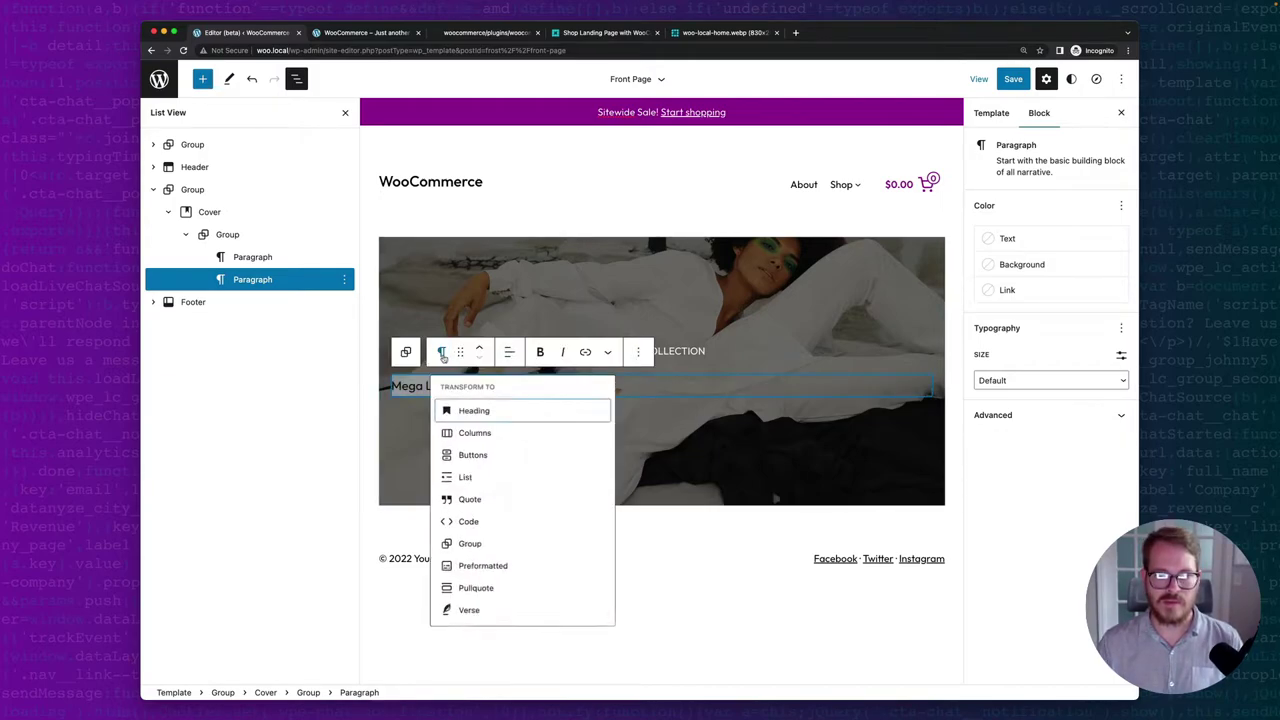
{"action": "left_click", "coordinate": [448, 410]}
{"action": "left_click", "coordinate": [509, 354]}
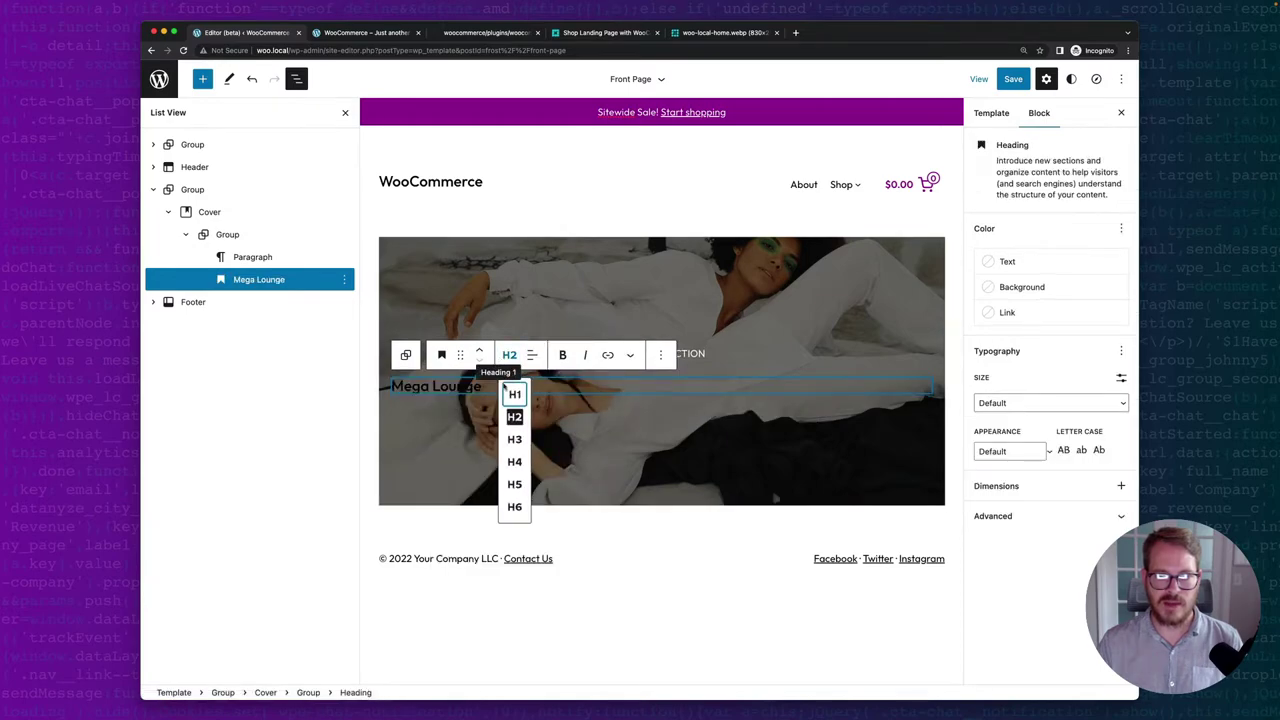
{"action": "left_click", "coordinate": [509, 392]}
{"action": "left_click", "coordinate": [532, 353]}
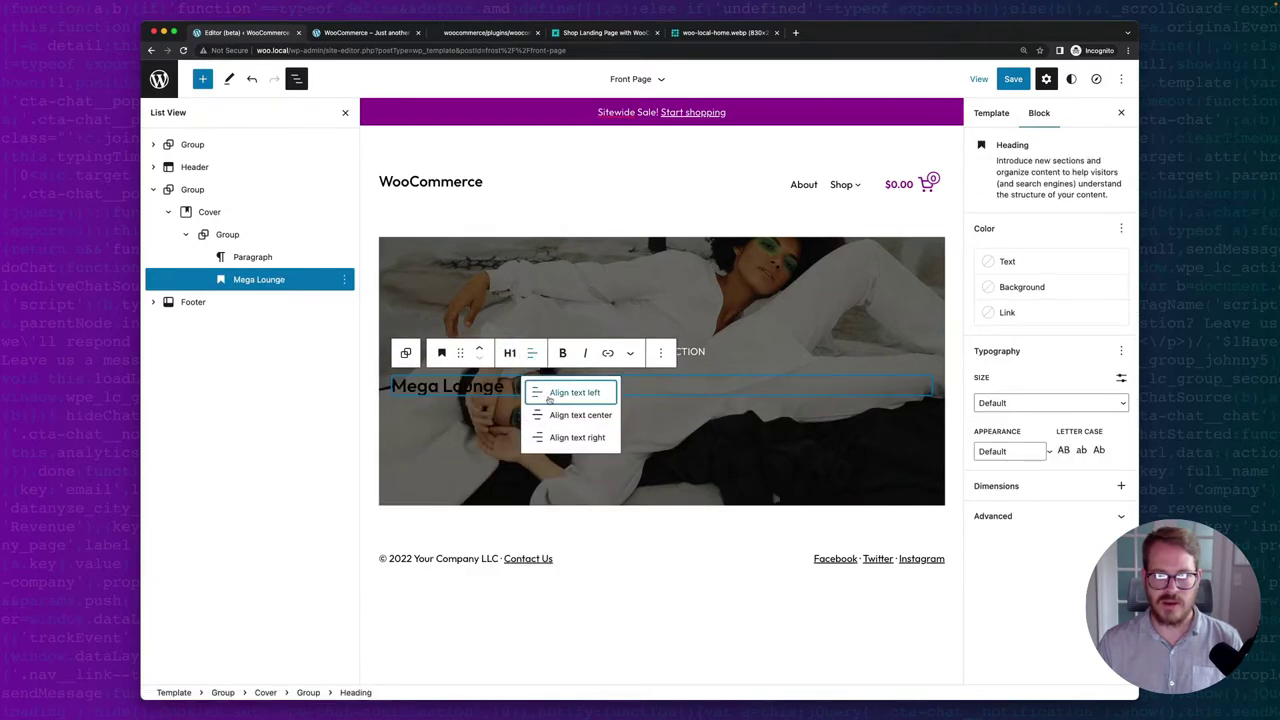
{"action": "left_click", "coordinate": [563, 412]}
{"action": "left_click", "coordinate": [992, 405]}
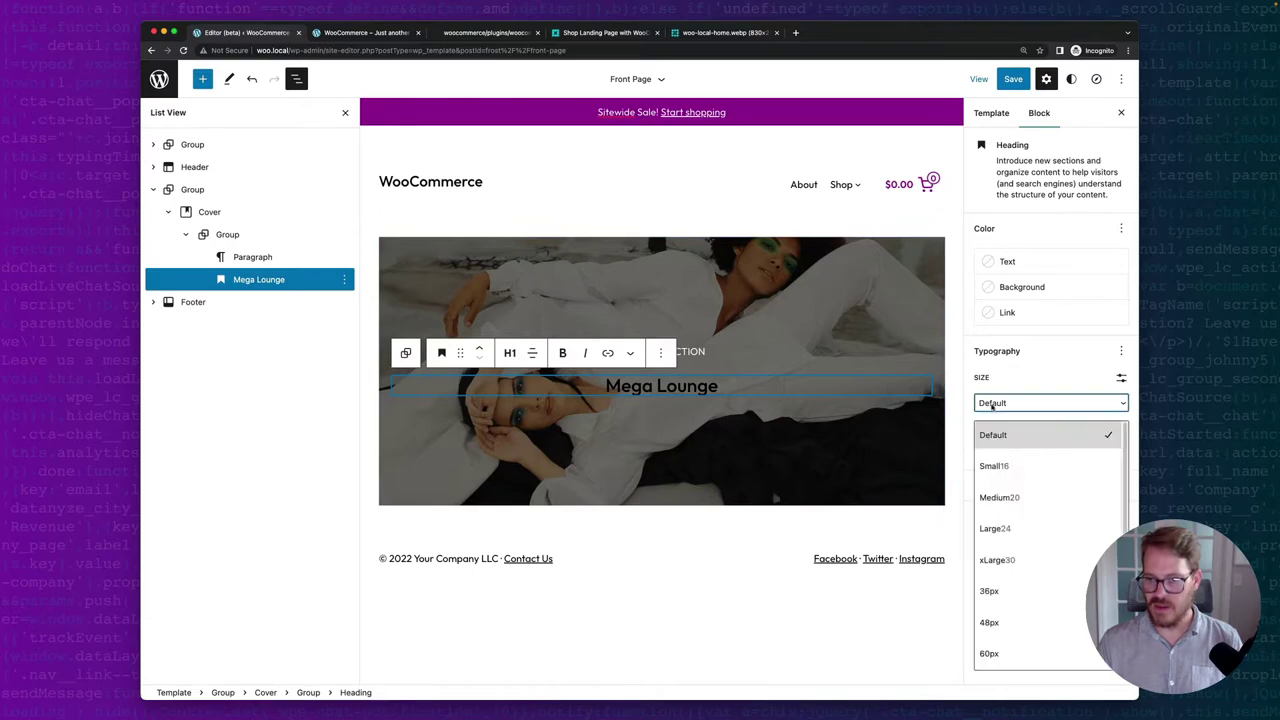
{"action": "left_click", "coordinate": [990, 653]}
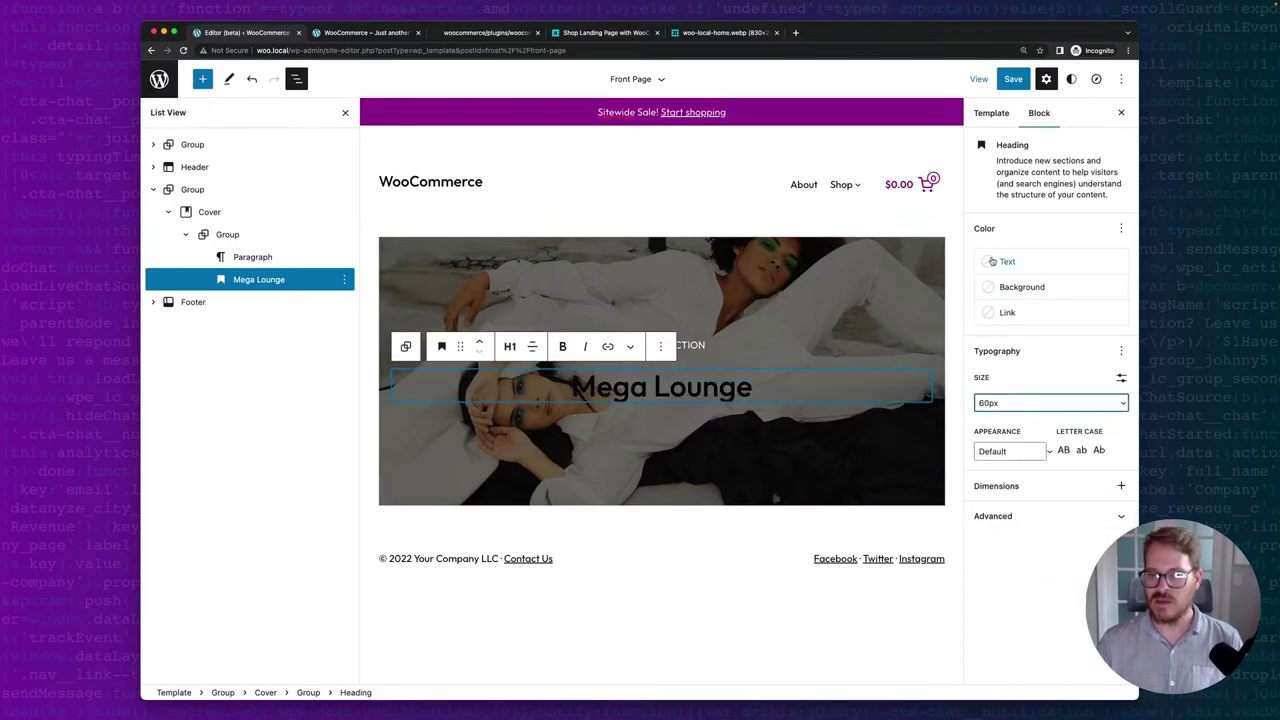
Make the text colour of the cover's group white.
{"action": "left_click", "coordinate": [229, 234]}
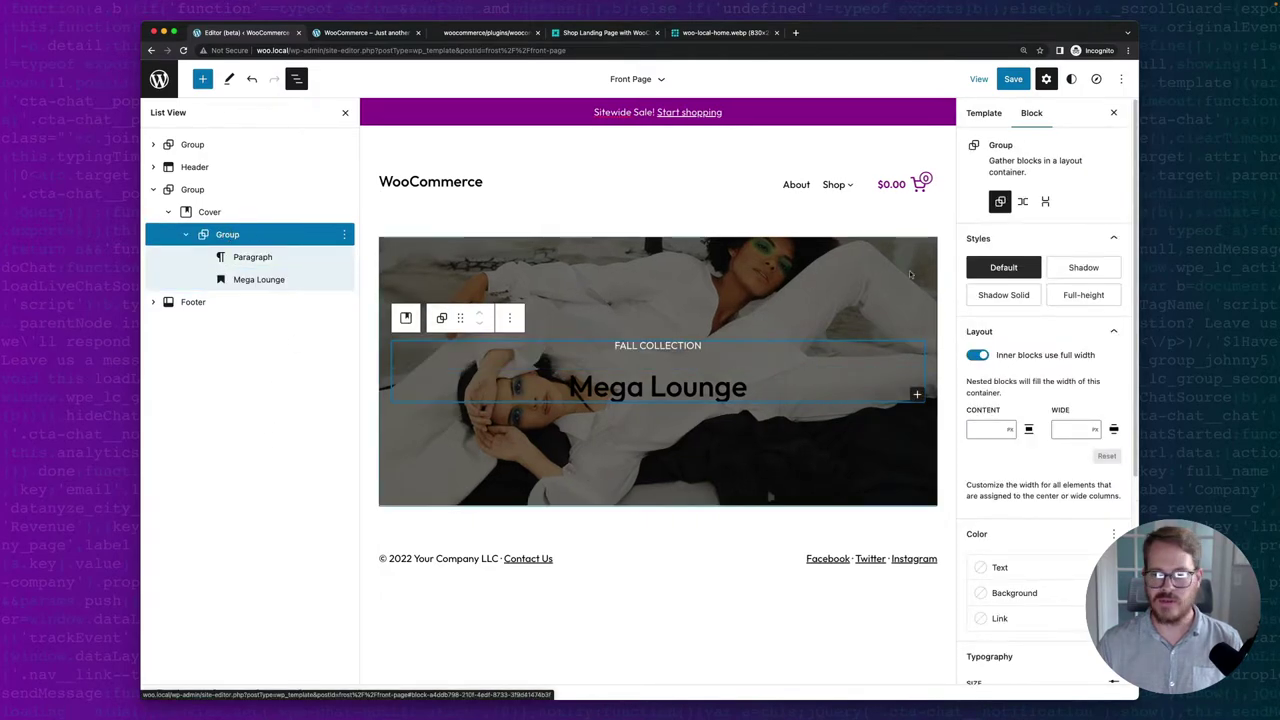
{"action": "left_click", "coordinate": [984, 567]}
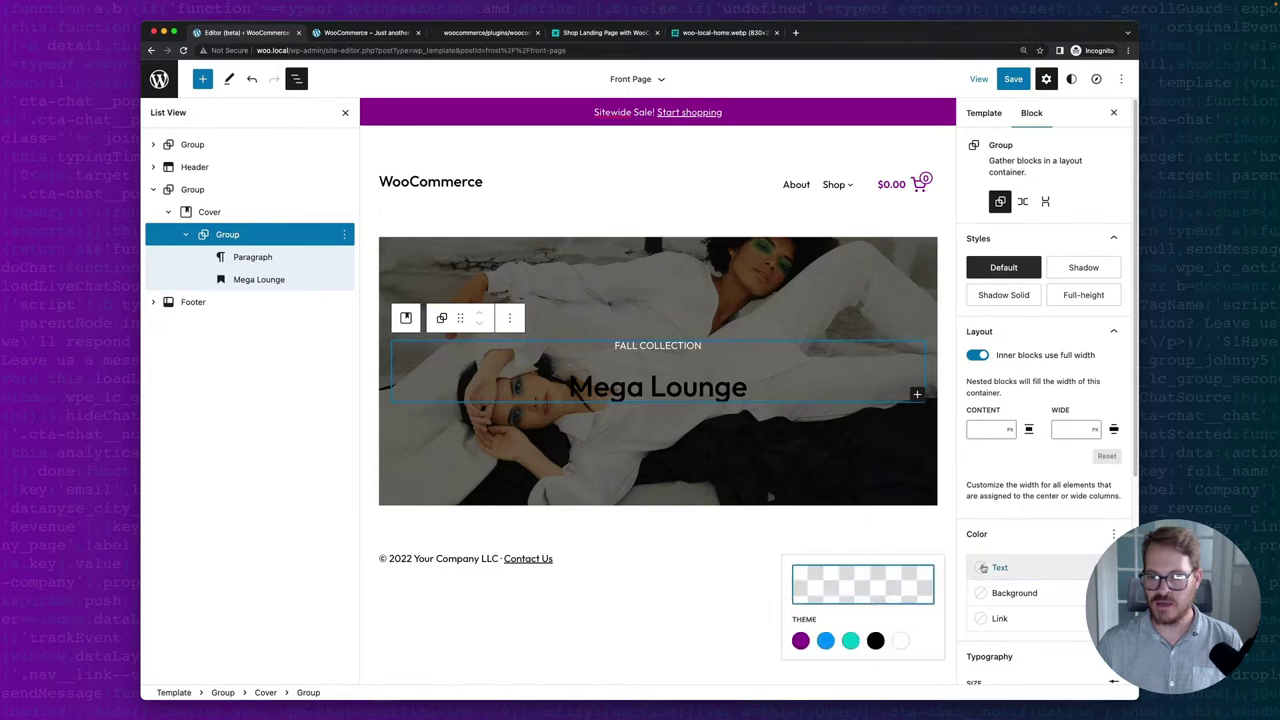
{"action": "left_click", "coordinate": [900, 640]}
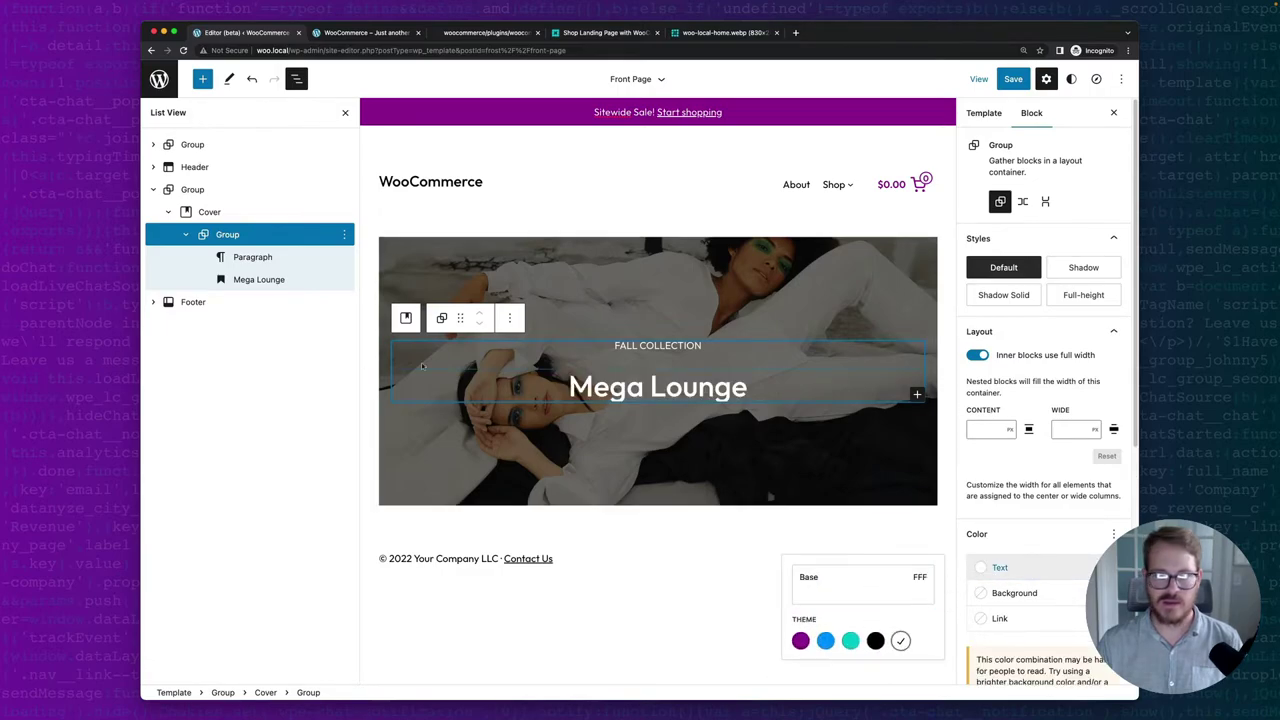
Give the Mega Lounge heading per-side margins: 0 top and 1.5 rem bottom.
{"action": "left_click", "coordinate": [248, 279]}
{"action": "left_click", "coordinate": [248, 279]}
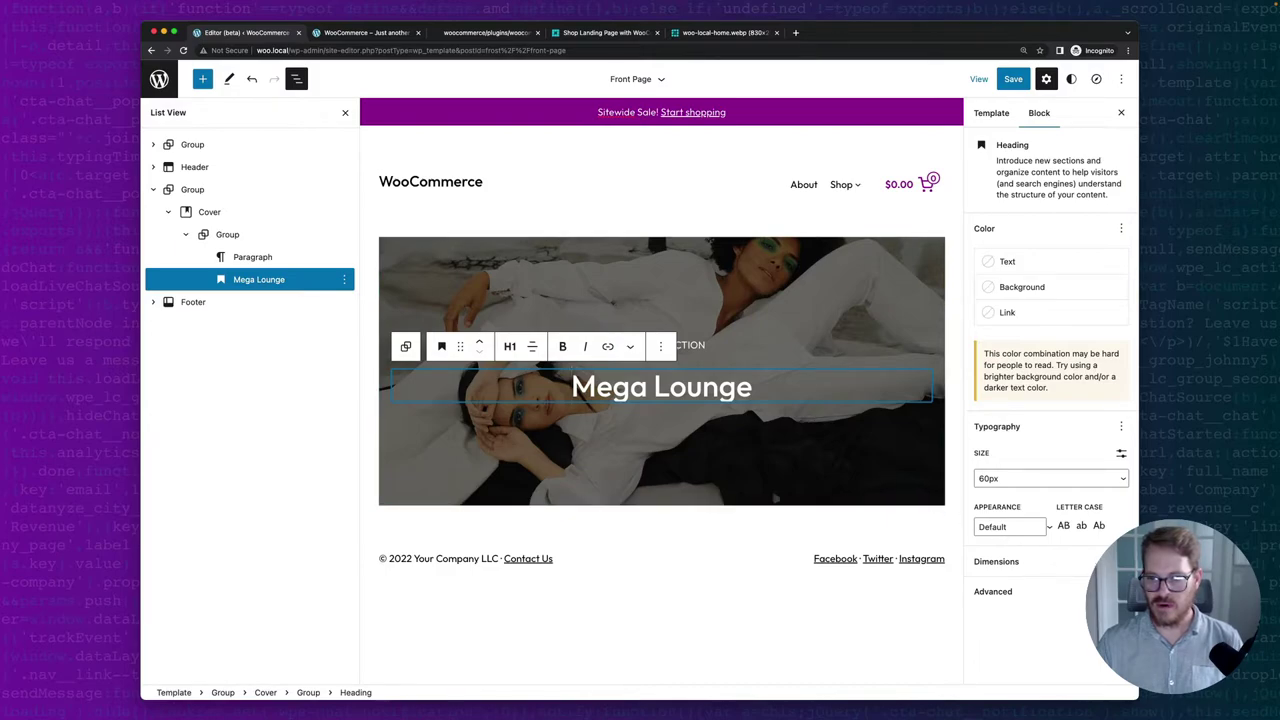
{"action": "left_click", "coordinate": [1121, 561]}
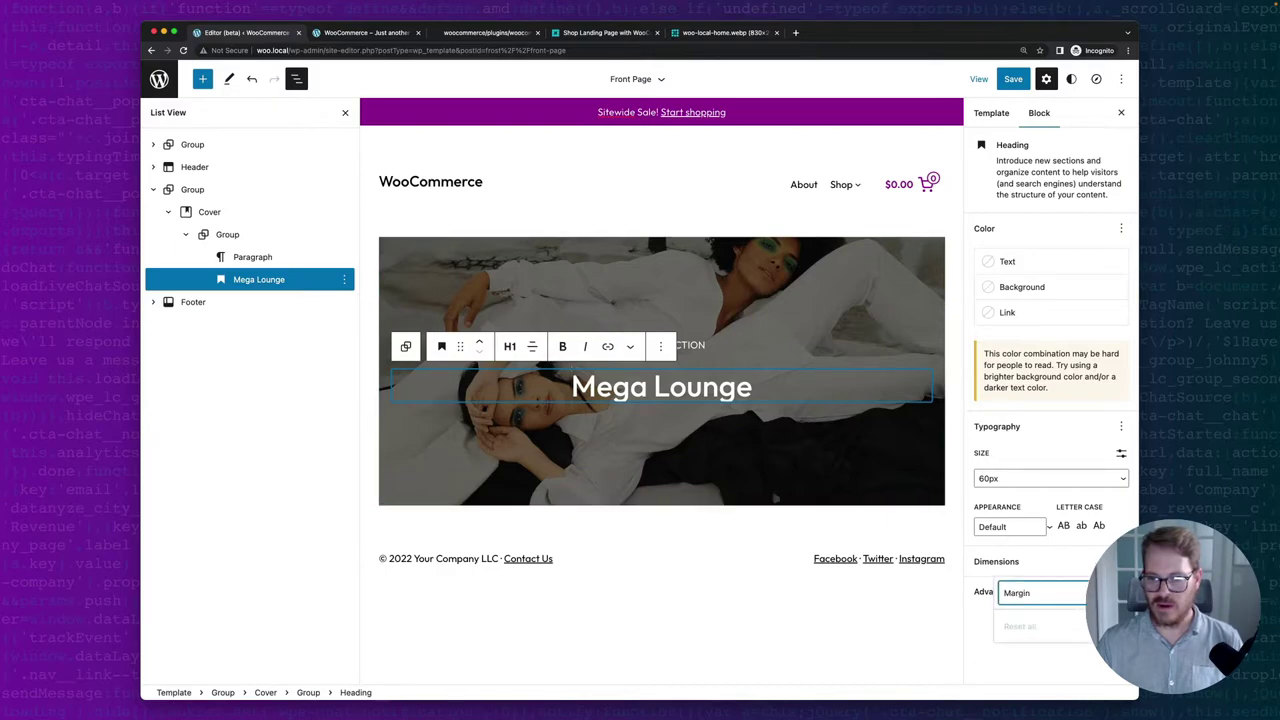
{"action": "left_click", "coordinate": [1003, 593]}
{"action": "left_click", "coordinate": [969, 557]}
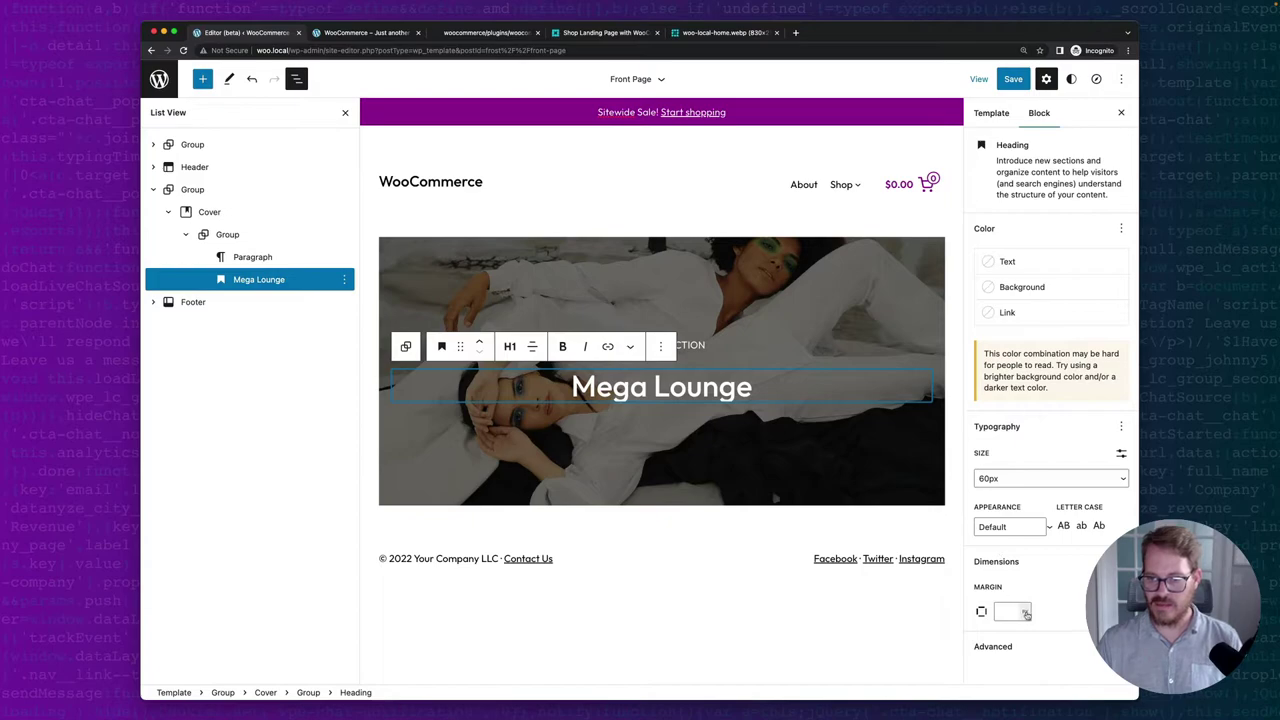
{"action": "left_click", "coordinate": [981, 611]}
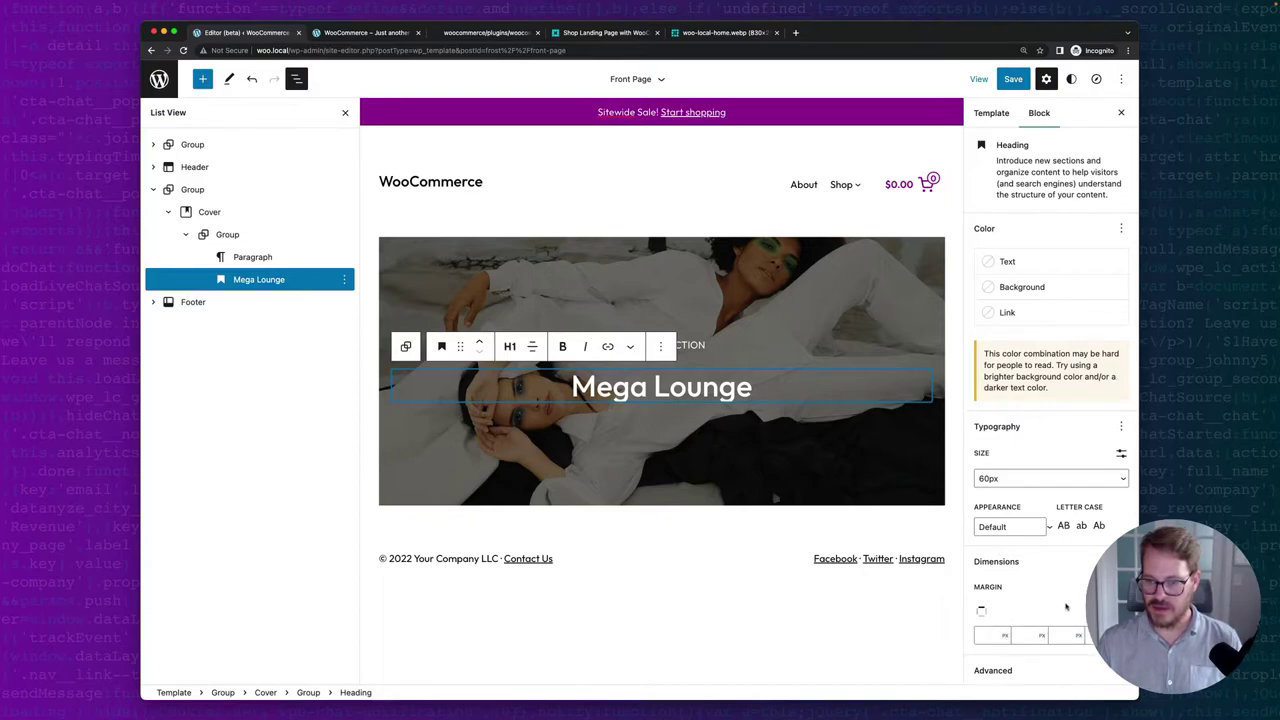
{"action": "left_click", "coordinate": [992, 635]}
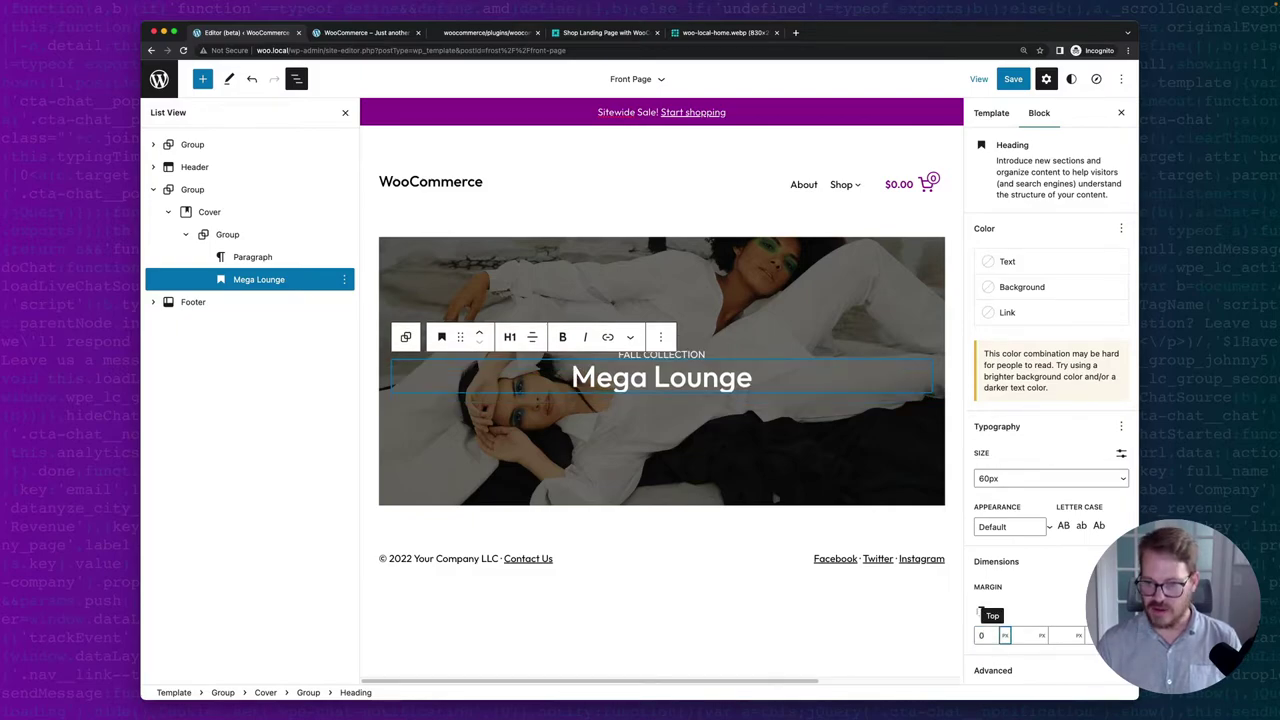
{"action": "left_click", "coordinate": [1022, 635]}
{"action": "type", "text": "0"}
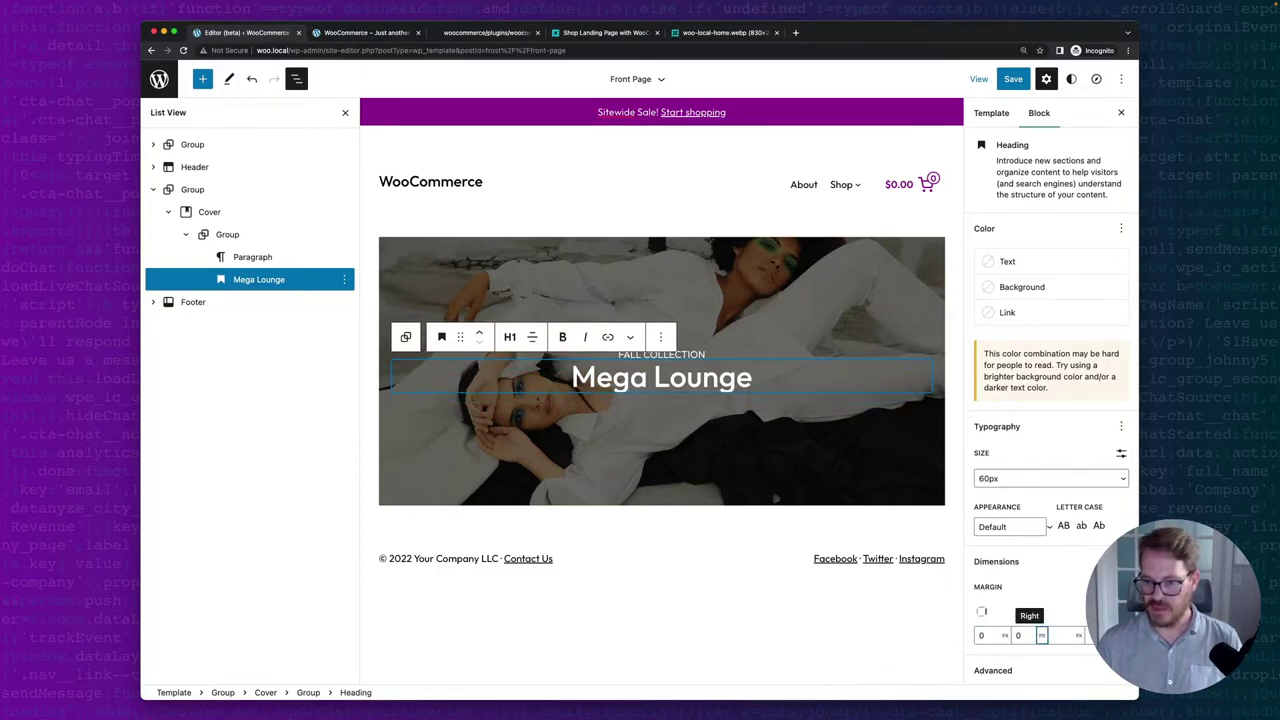
{"action": "left_click", "coordinate": [1065, 635]}
{"action": "left_click", "coordinate": [1078, 635]}
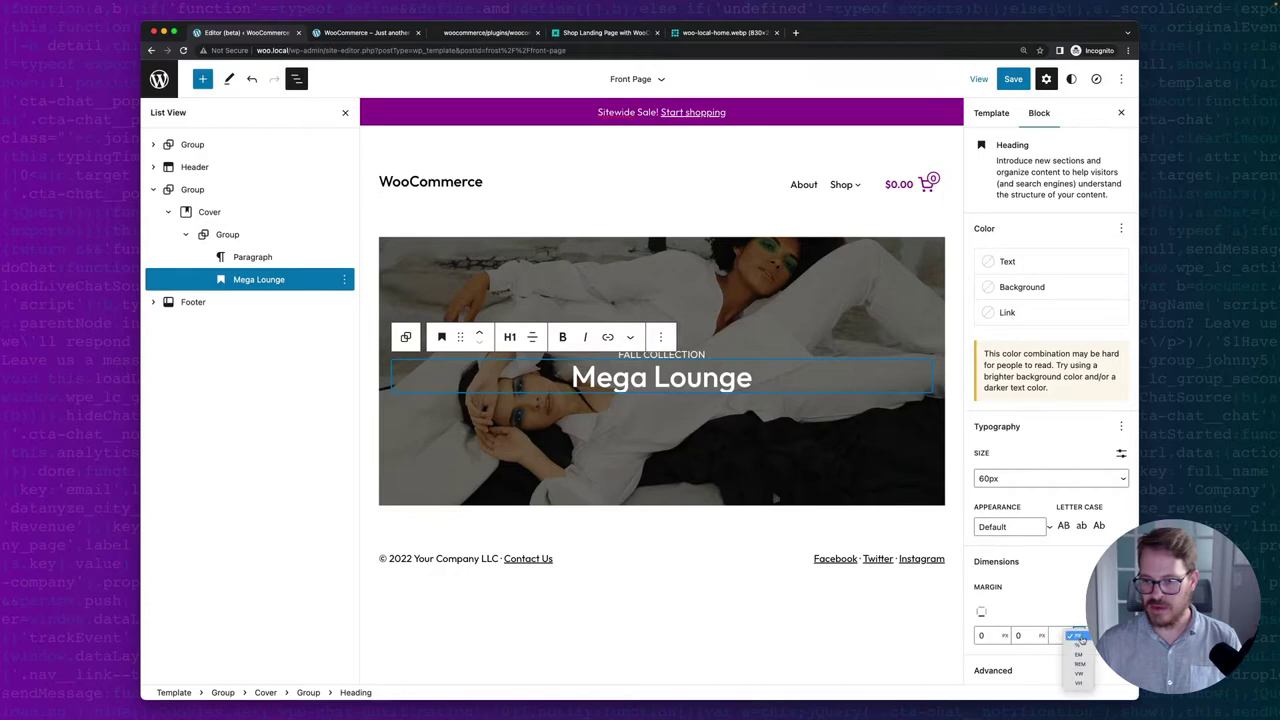
{"action": "left_click", "coordinate": [1076, 664]}
{"action": "left_click", "coordinate": [1059, 634]}
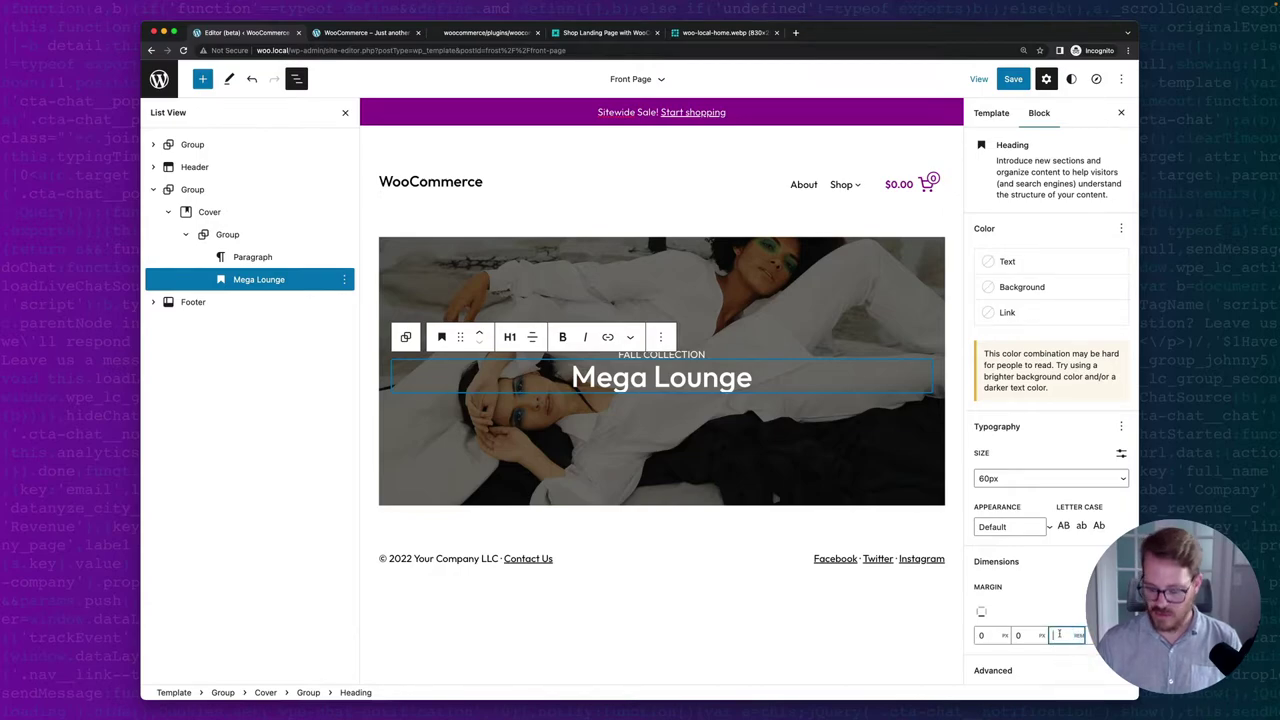
{"action": "type", "text": "1.5"}
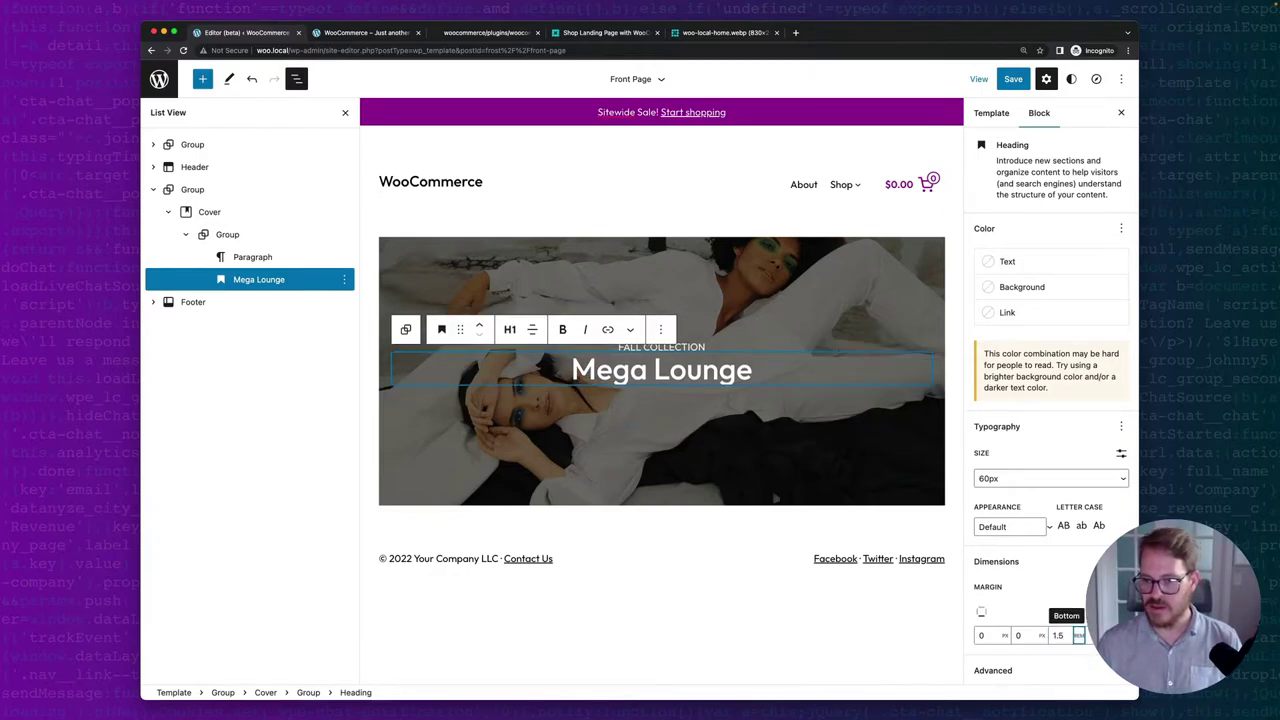
{"action": "left_click", "coordinate": [1092, 635]}
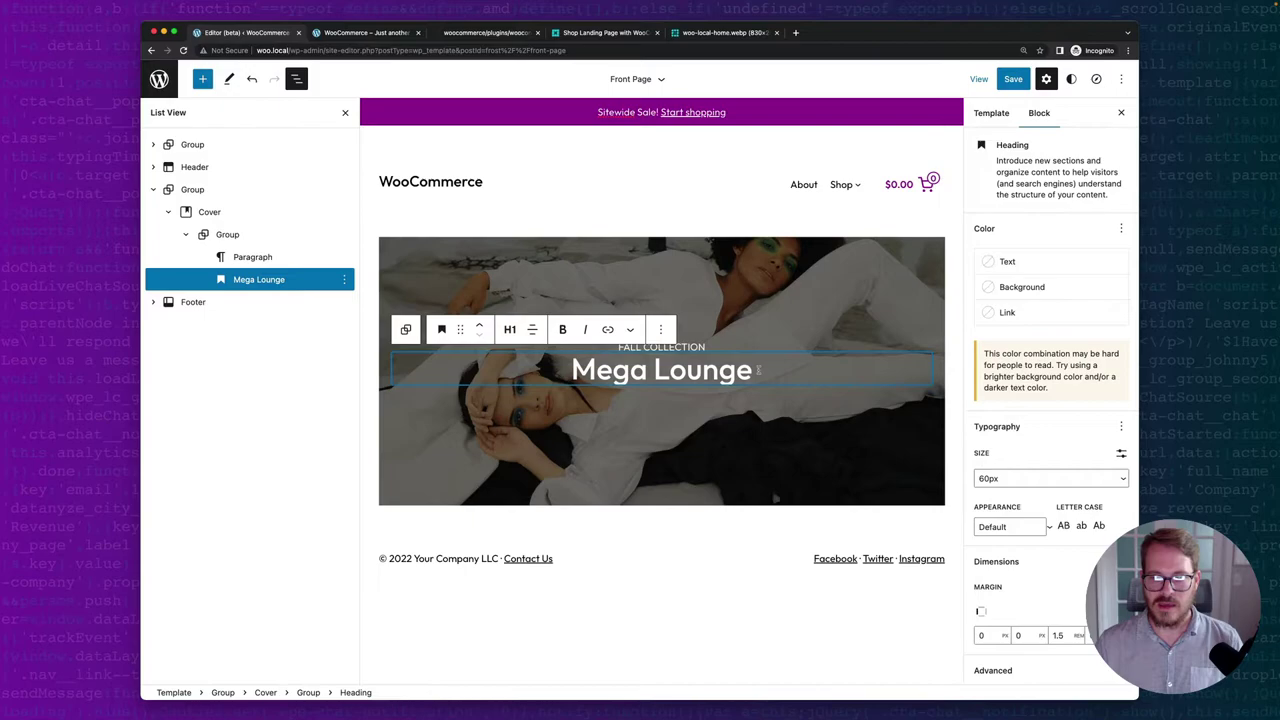
Add a centre-justified Buttons block below the Mega Lounge heading.
{"action": "left_click", "coordinate": [758, 370]}
{"action": "key", "text": "Return"}
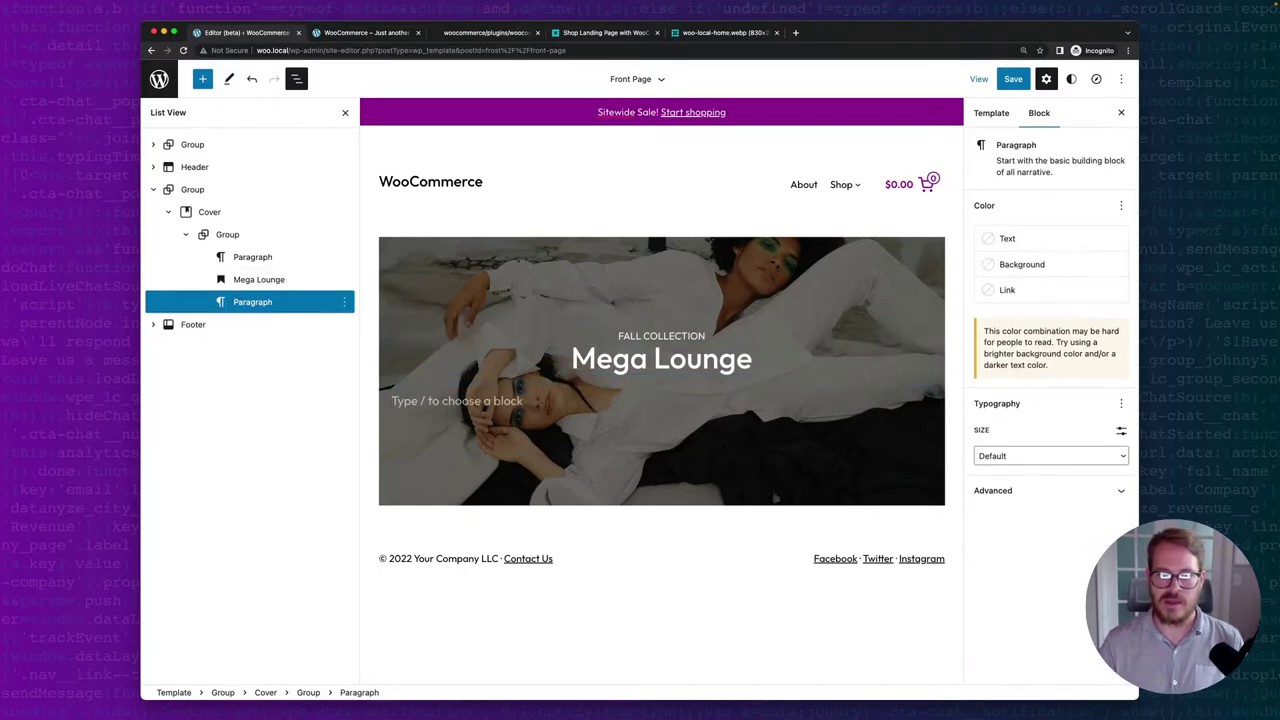
{"action": "type", "text": "/bu"}
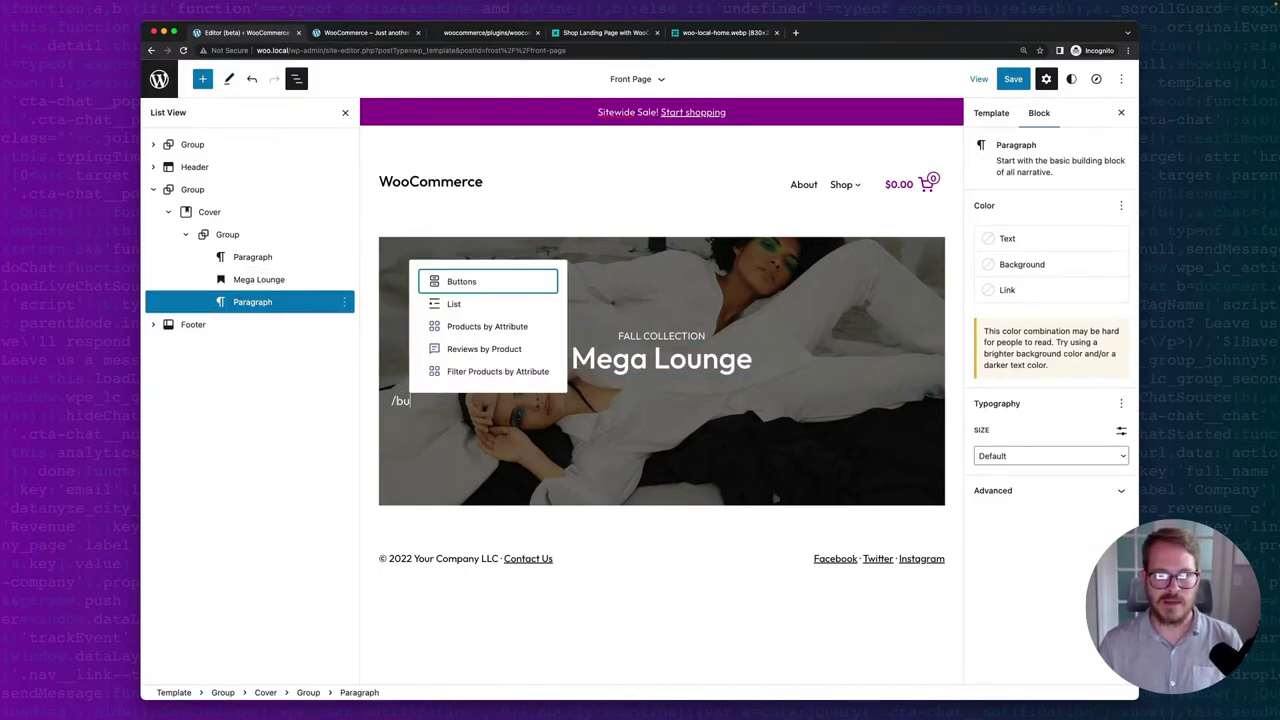
{"action": "left_click", "coordinate": [510, 281]}
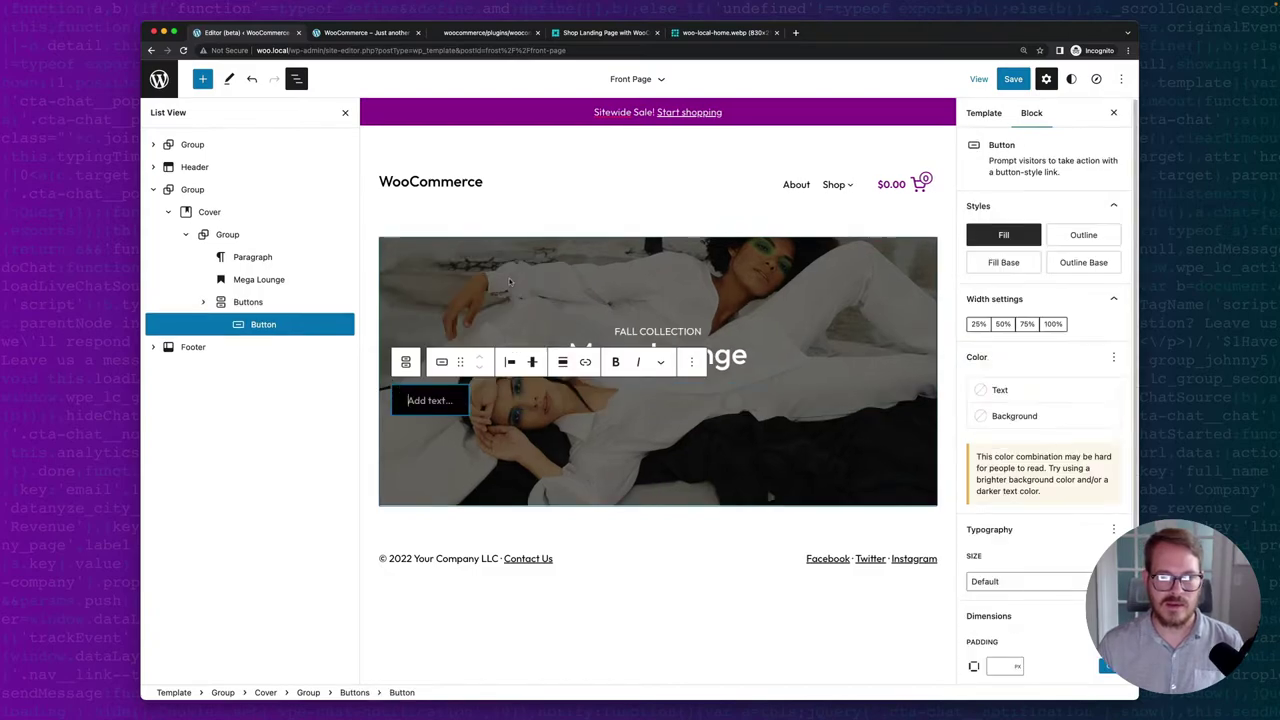
{"action": "left_click", "coordinate": [510, 362]}
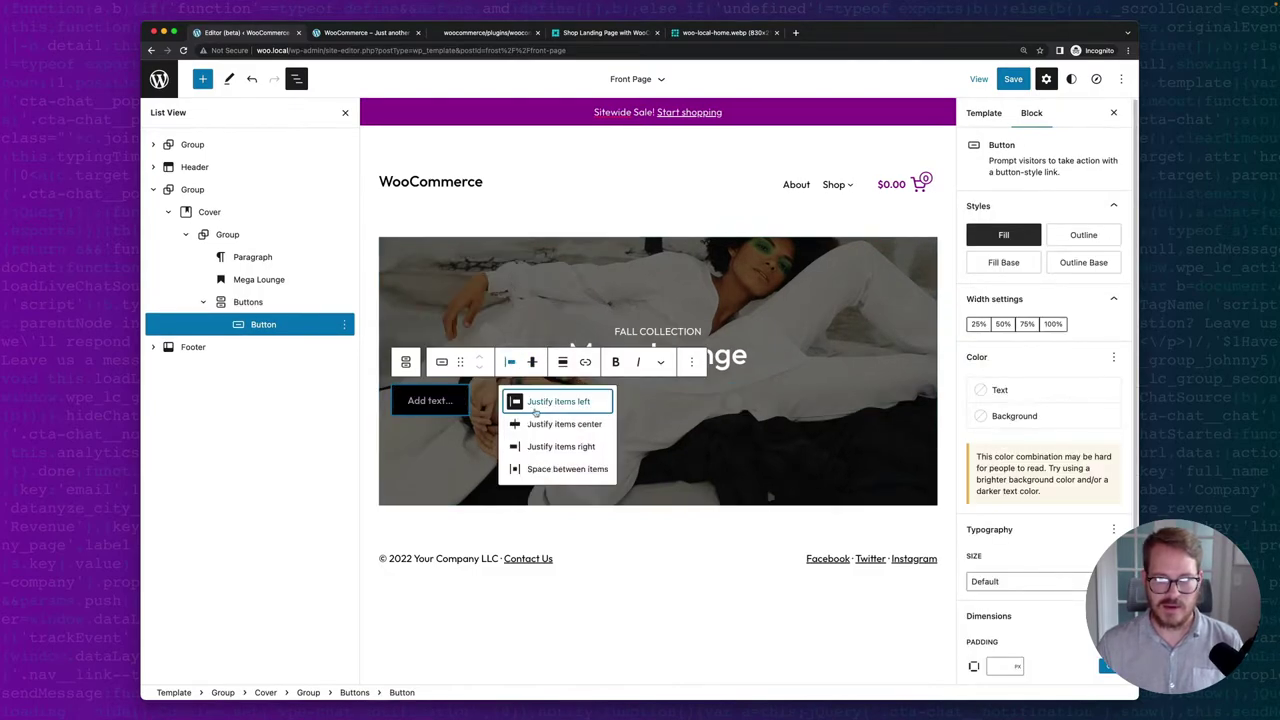
{"action": "left_click", "coordinate": [534, 428]}
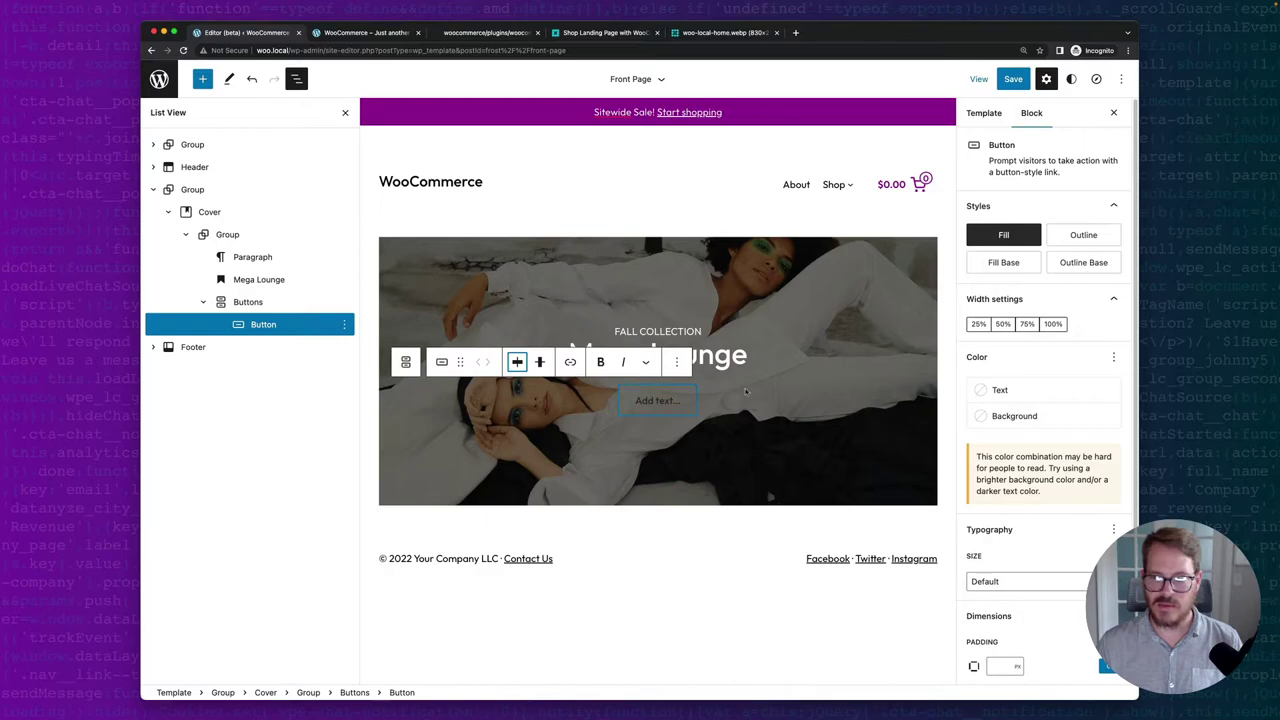
Label the button 'Shop Now' and give it the Fill Base style.
{"action": "left_click", "coordinate": [1083, 262]}
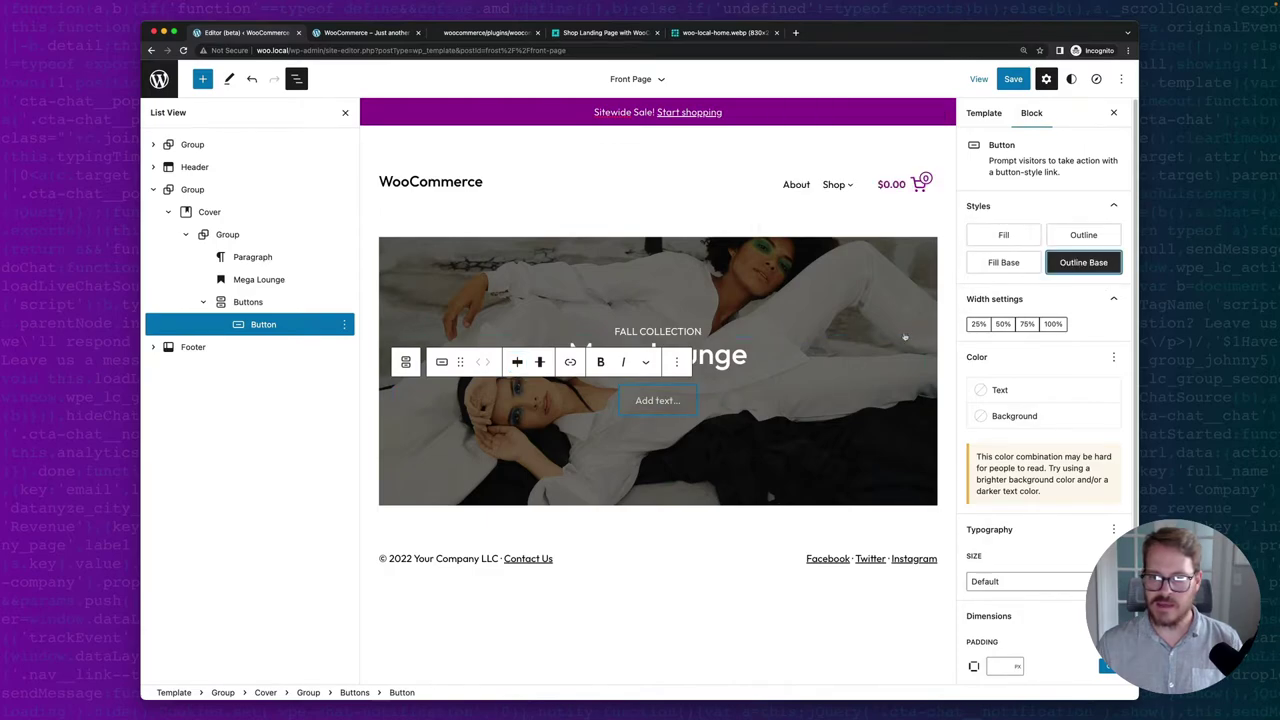
{"action": "left_click", "coordinate": [678, 397]}
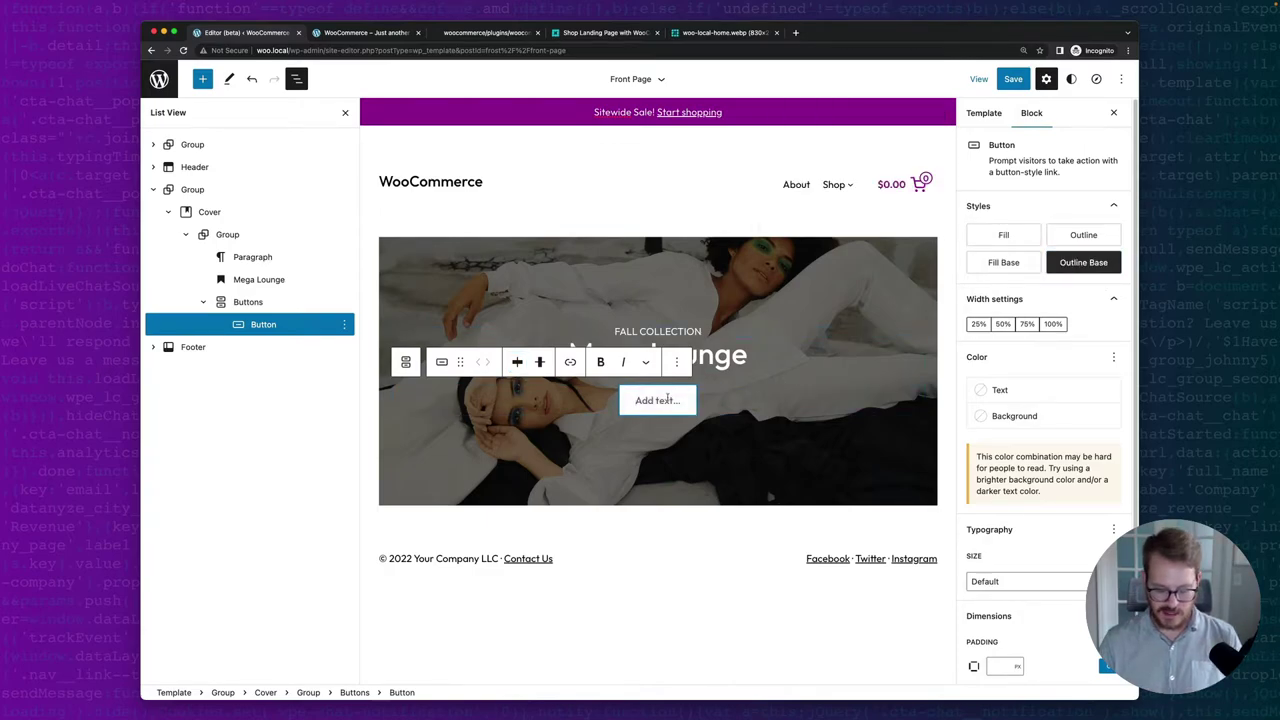
{"action": "type", "text": "Sho"}
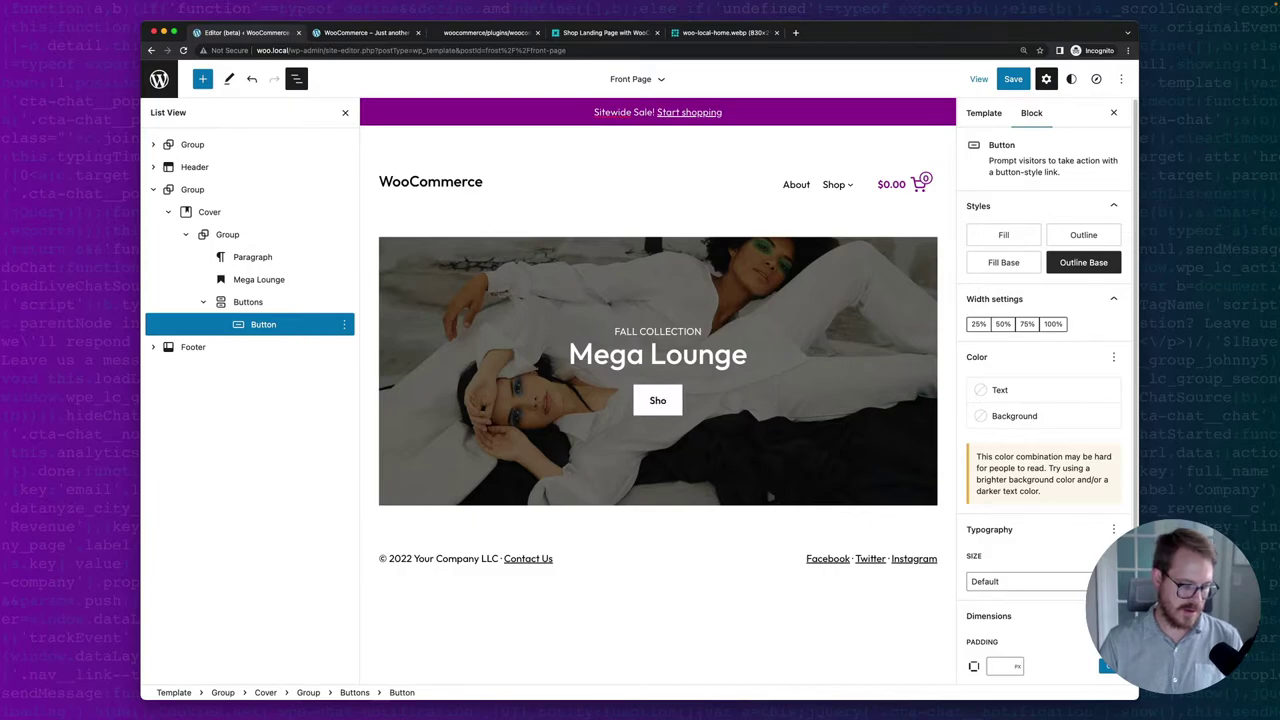
{"action": "type", "text": "p"}
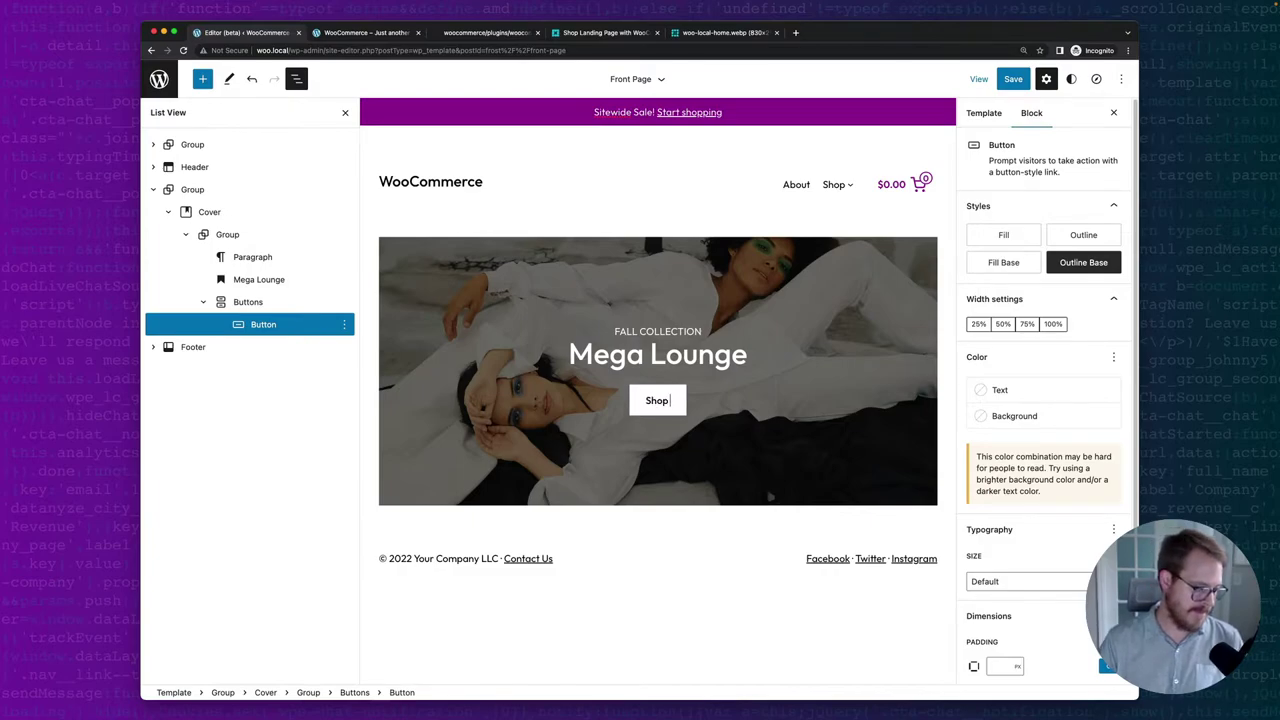
{"action": "type", "text": " Now"}
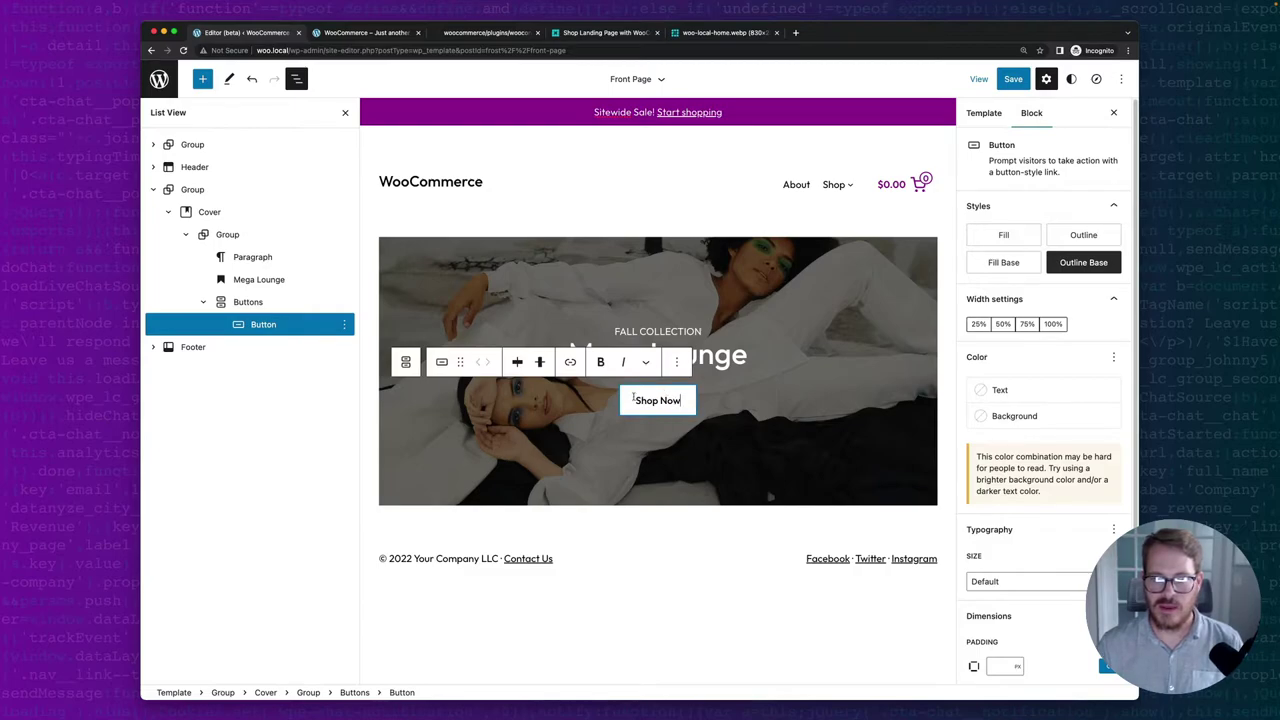
{"action": "left_click", "coordinate": [1004, 236]}
{"action": "left_click", "coordinate": [998, 262]}
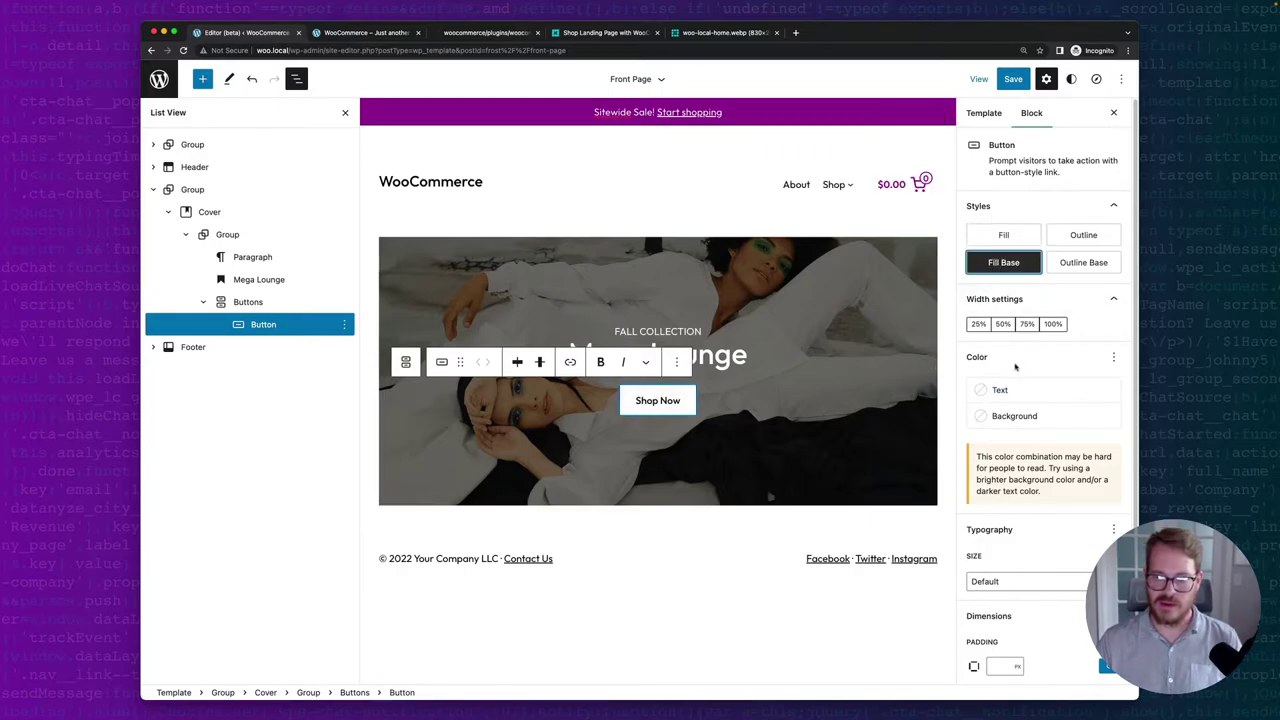
{"action": "scroll", "coordinate": [1015, 367], "scroll_direction": "down", "scroll_amount": 2}
{"action": "scroll", "coordinate": [1015, 367], "scroll_direction": "down", "scroll_amount": 1}
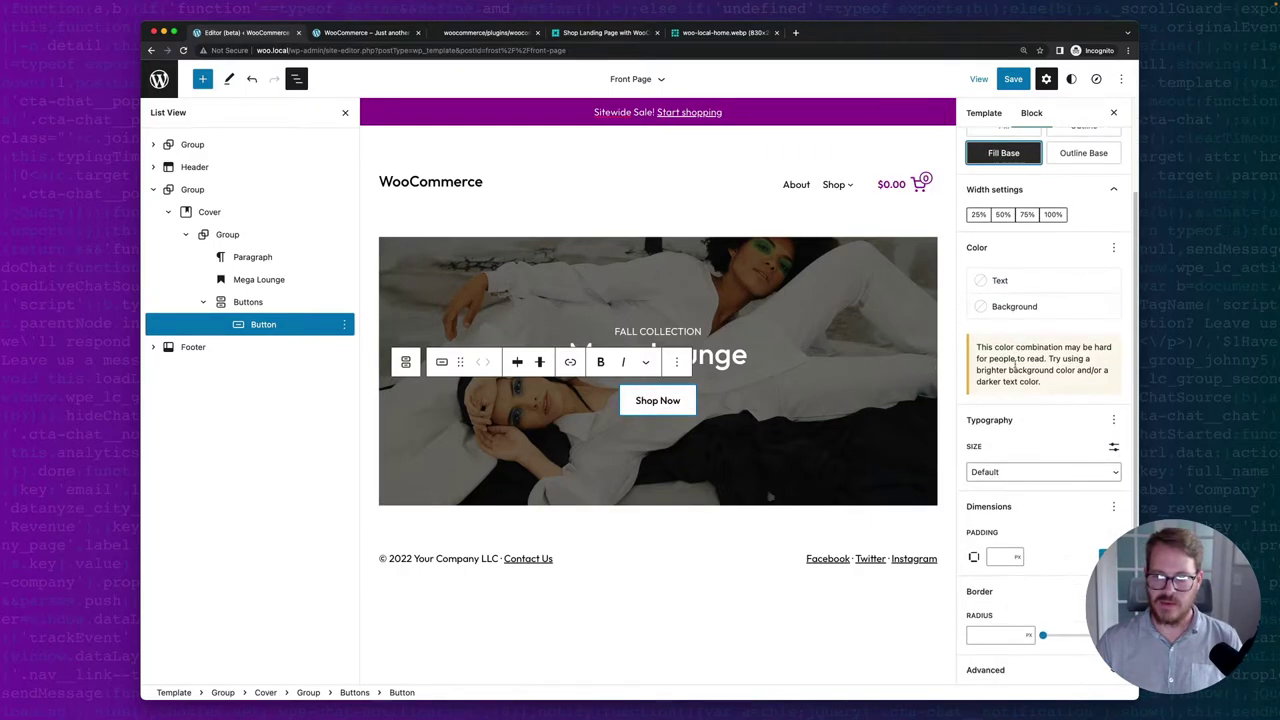
Give the Mega Lounge cover a purple gradient overlay.
{"action": "left_click", "coordinate": [823, 267]}
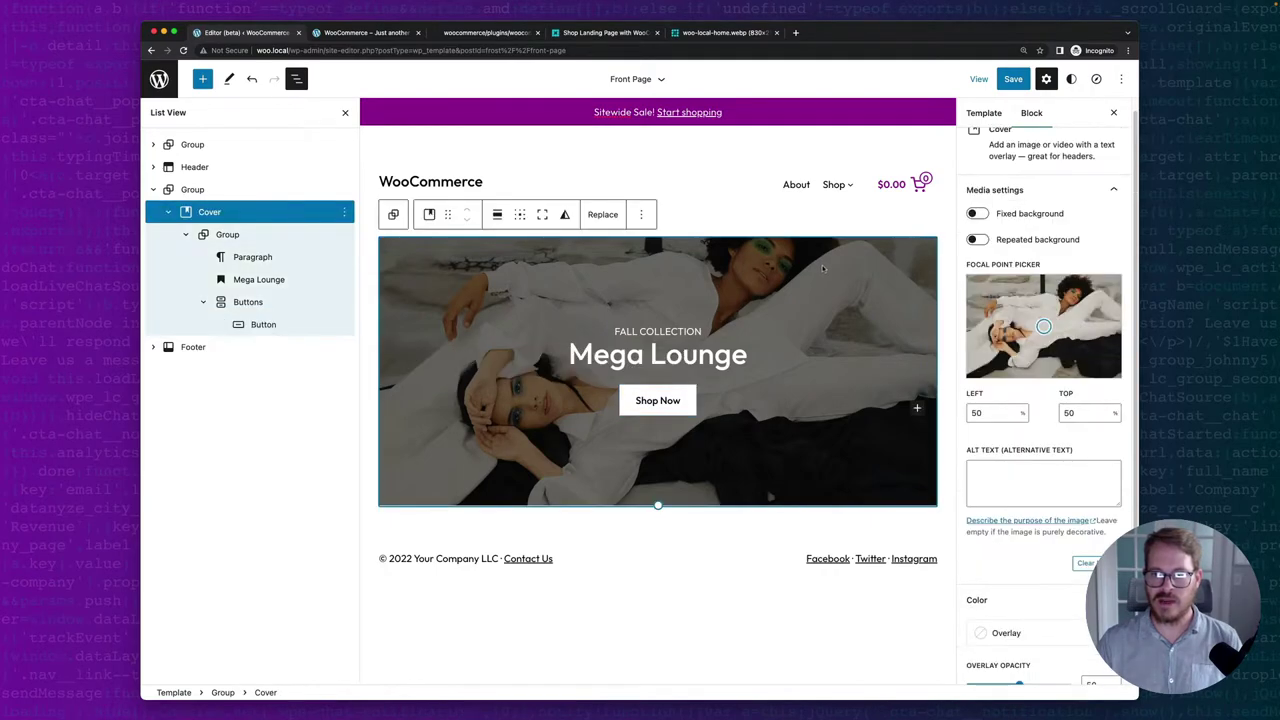
{"action": "scroll", "coordinate": [1005, 570], "scroll_direction": "down", "scroll_amount": 4}
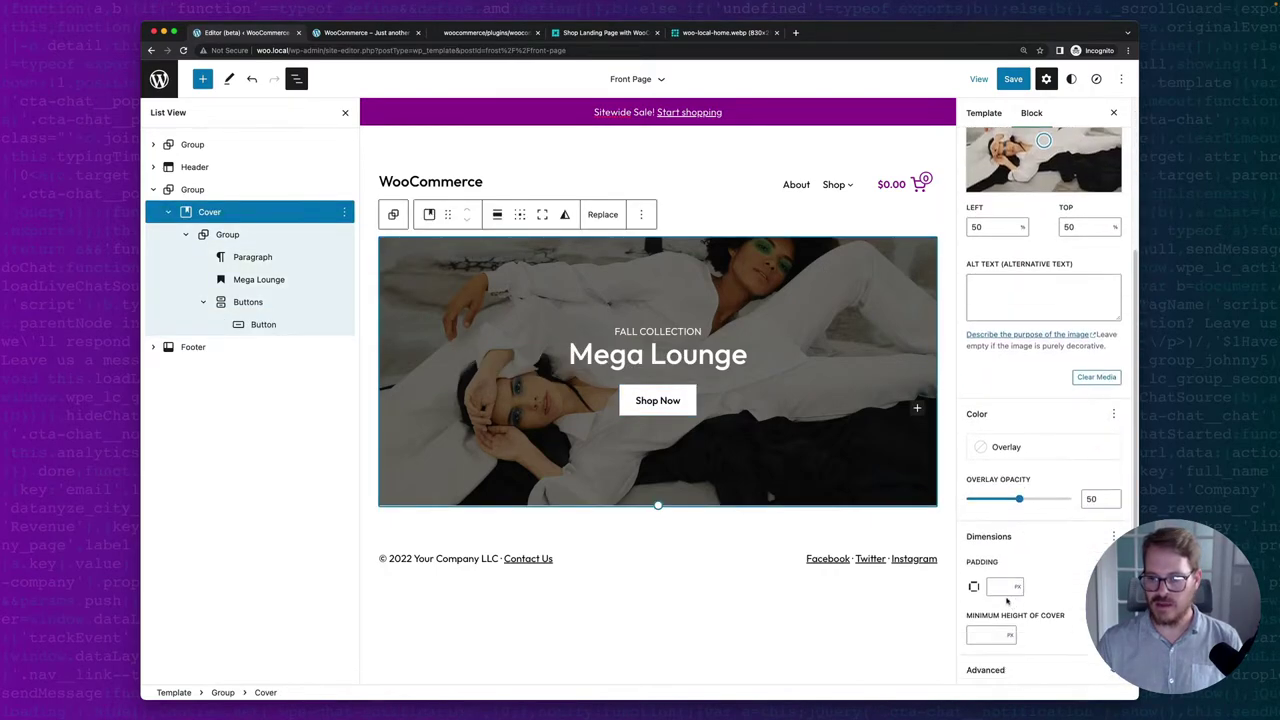
{"action": "left_click", "coordinate": [990, 447]}
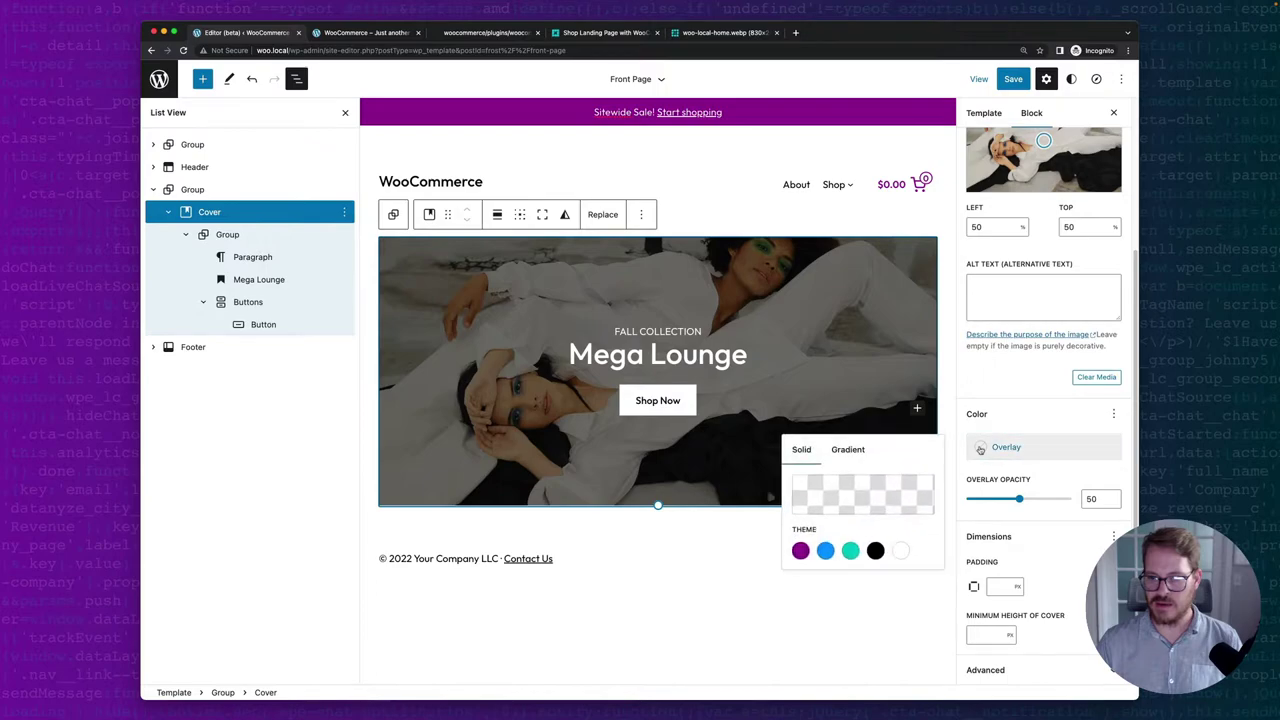
{"action": "left_click", "coordinate": [847, 449]}
{"action": "left_click", "coordinate": [803, 502]}
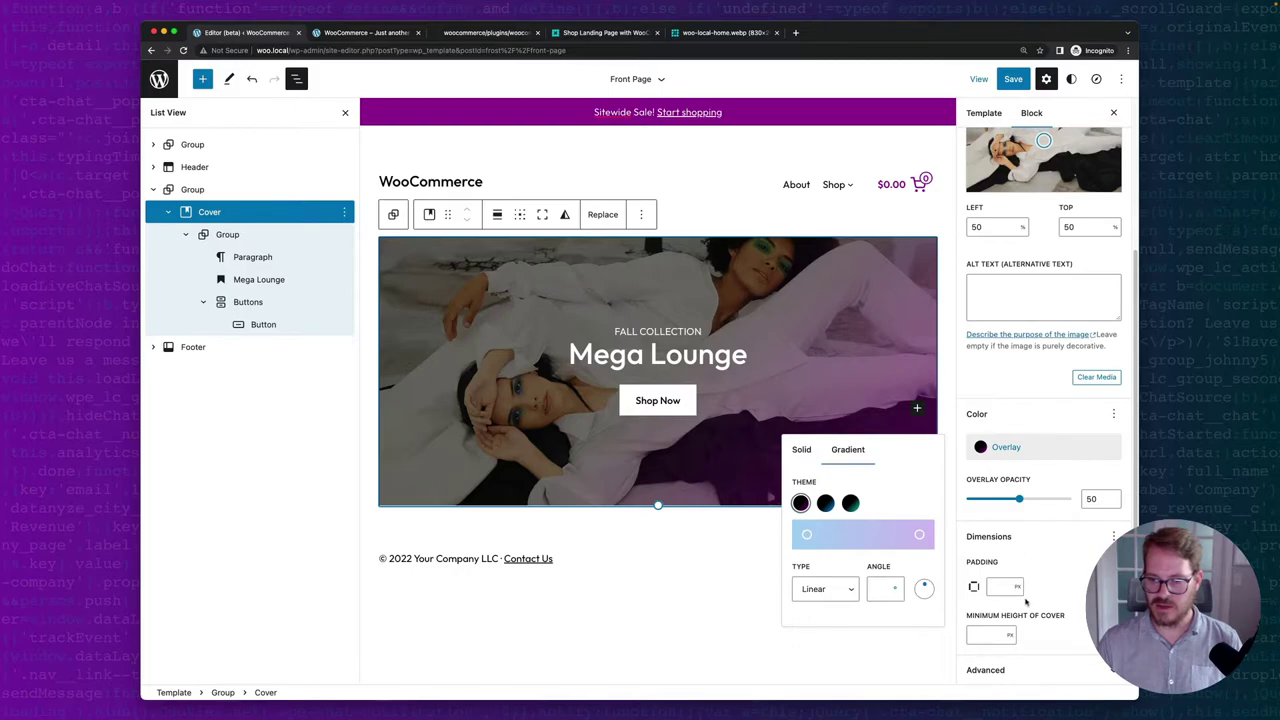
Set the cover's minimum height to 610 px and save the site.
{"action": "left_click", "coordinate": [991, 634]}
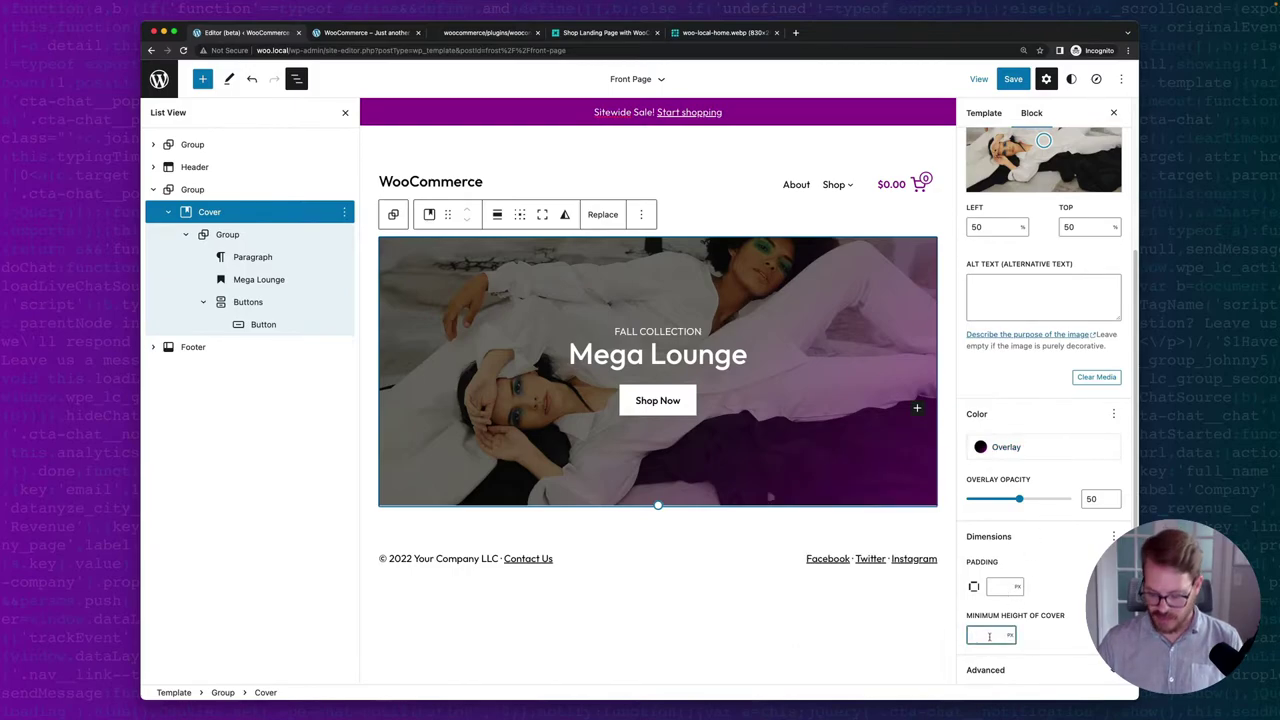
{"action": "type", "text": "61"}
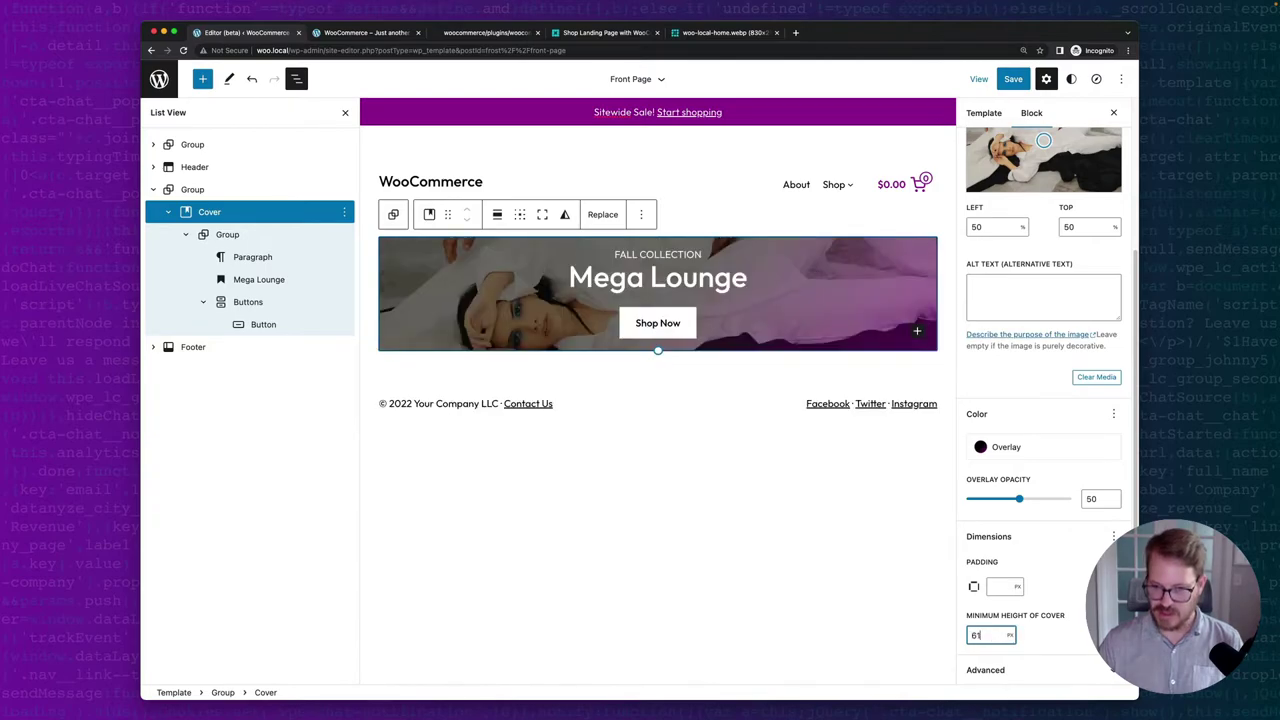
{"action": "type", "text": "0"}
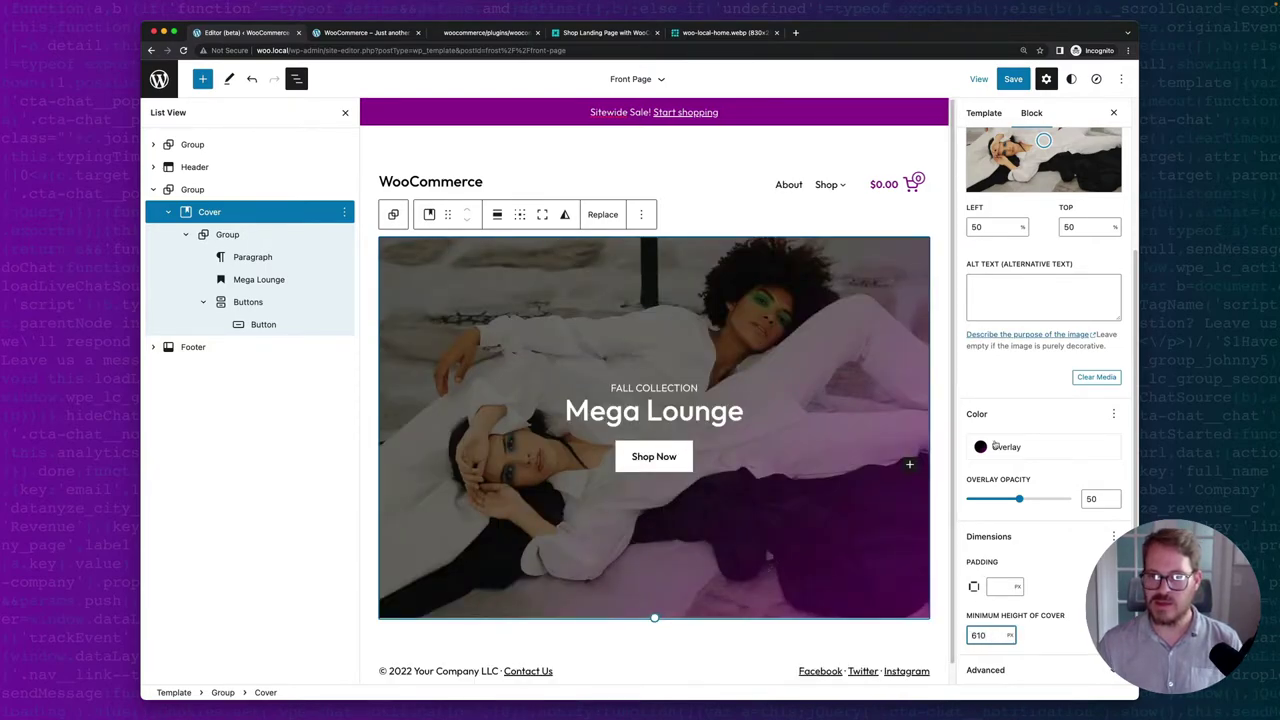
{"action": "left_click", "coordinate": [1013, 79]}
{"action": "left_click", "coordinate": [1013, 79]}
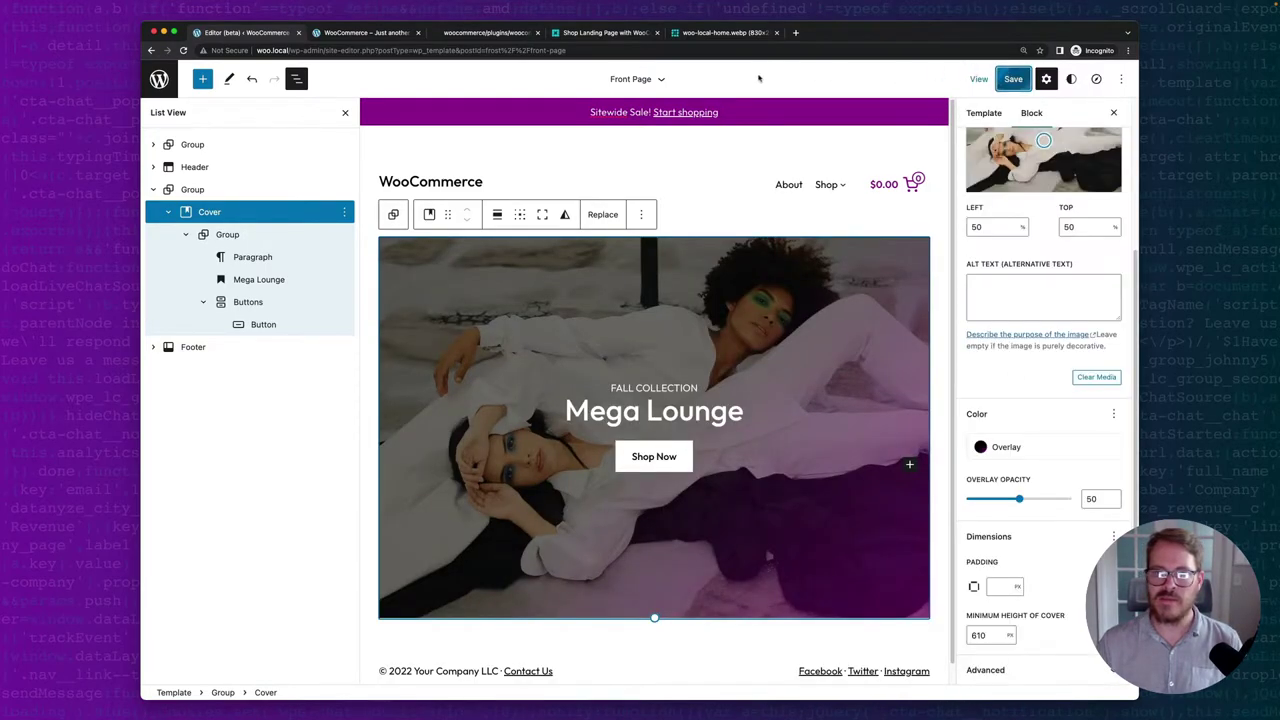
Reload the live front page to check the new hero cover.
{"action": "left_click", "coordinate": [340, 33]}
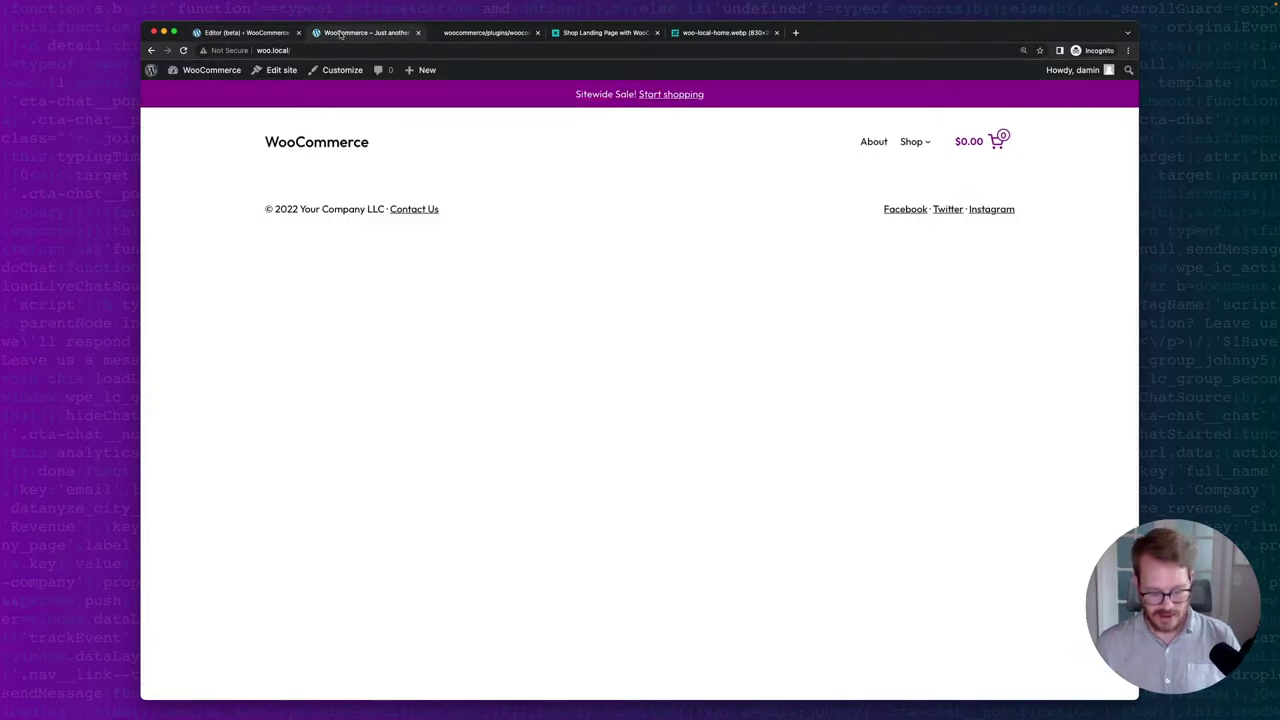
{"action": "key", "text": "super+r"}
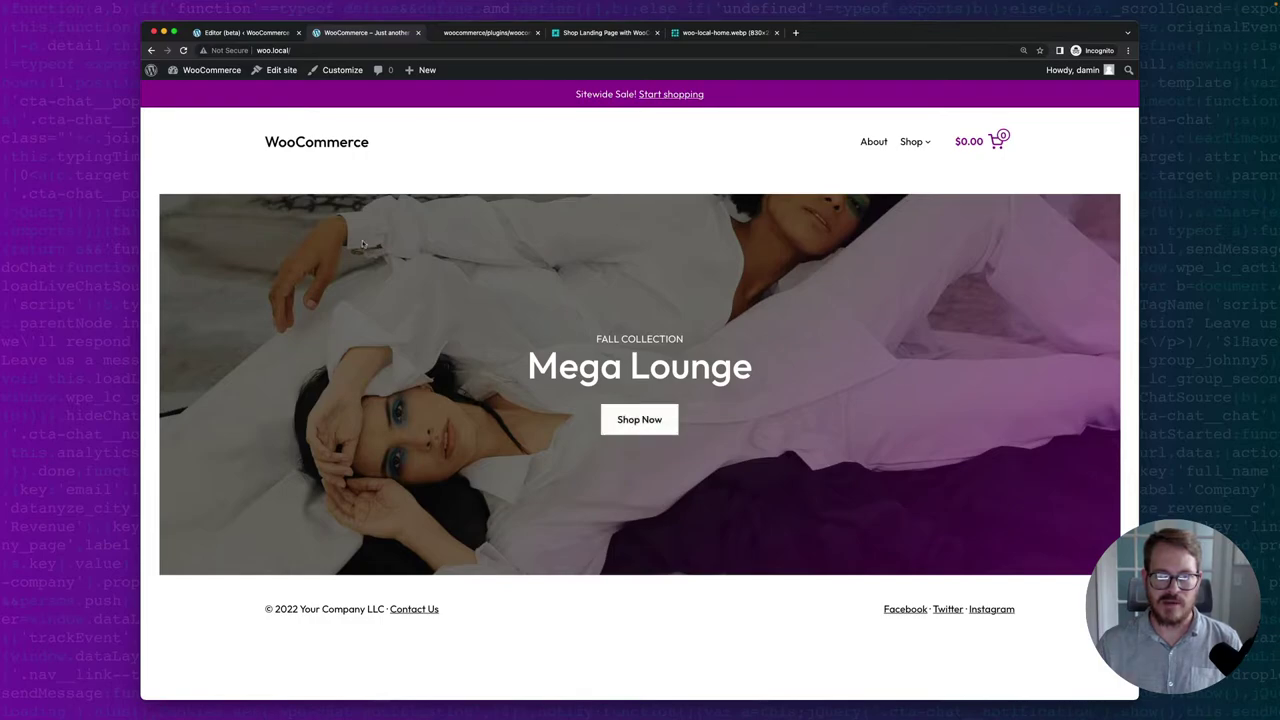
{"action": "left_click", "coordinate": [250, 35]}
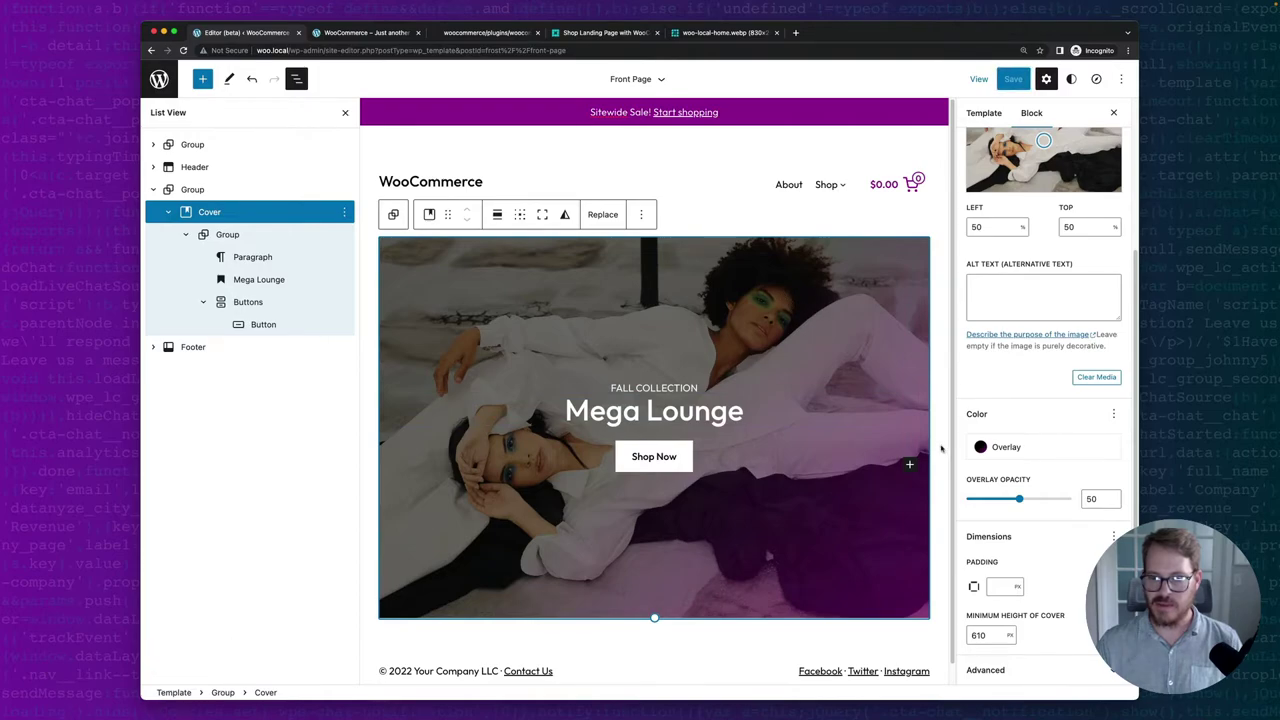
Move the cover image's focal point up to 35% from top and save.
{"action": "scroll", "coordinate": [998, 400], "scroll_direction": "up", "scroll_amount": 3}
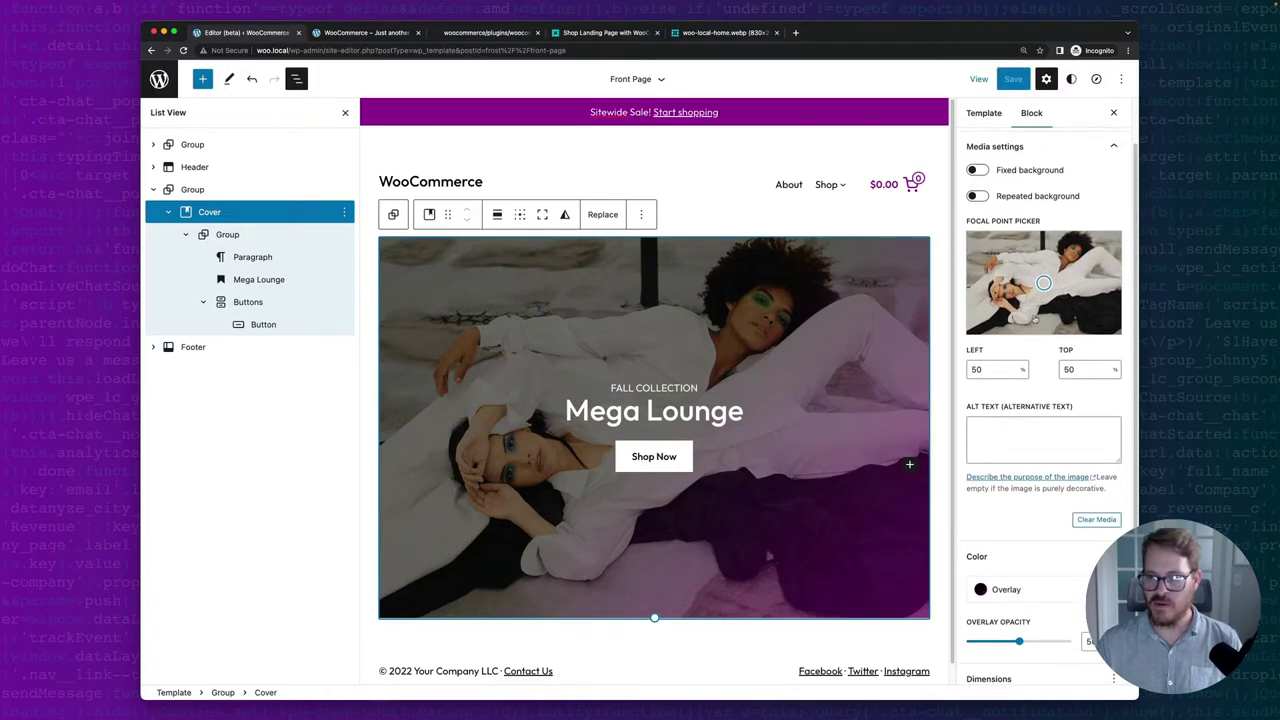
{"action": "left_click_drag", "start_coordinate": [1043, 283], "coordinate": [1043, 267]}
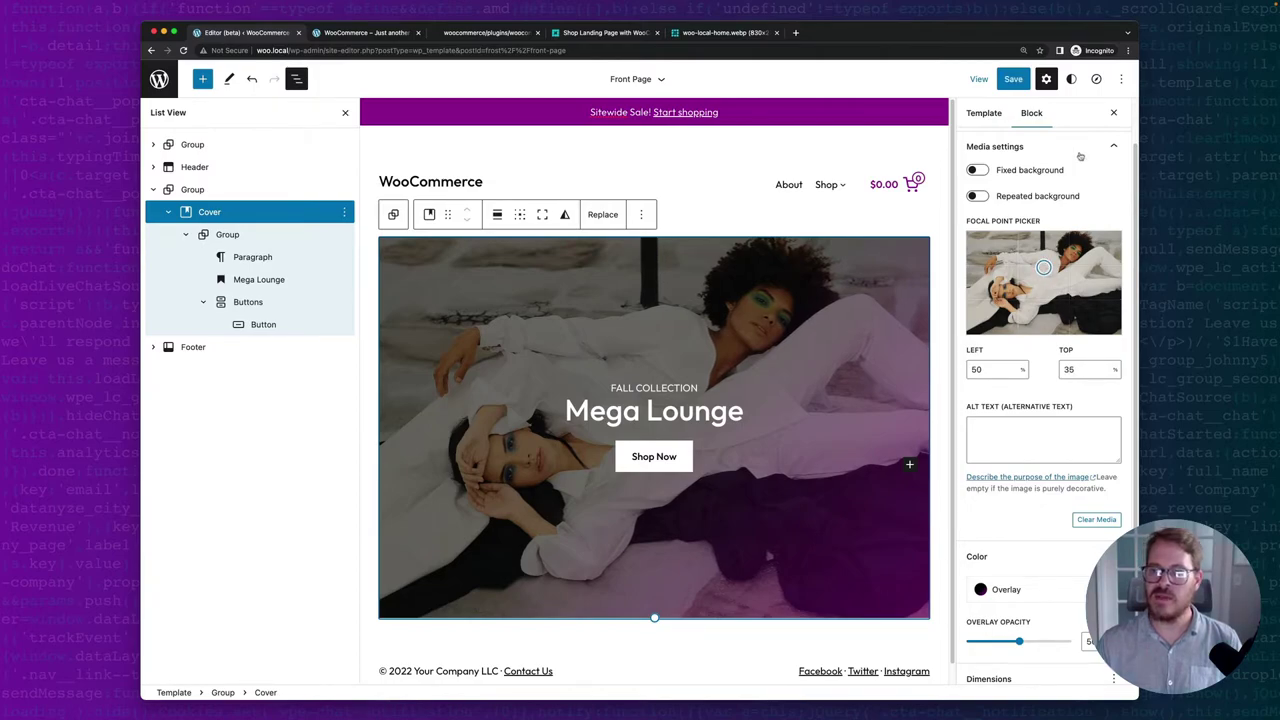
{"action": "left_click", "coordinate": [1017, 81]}
{"action": "left_click", "coordinate": [1018, 82]}
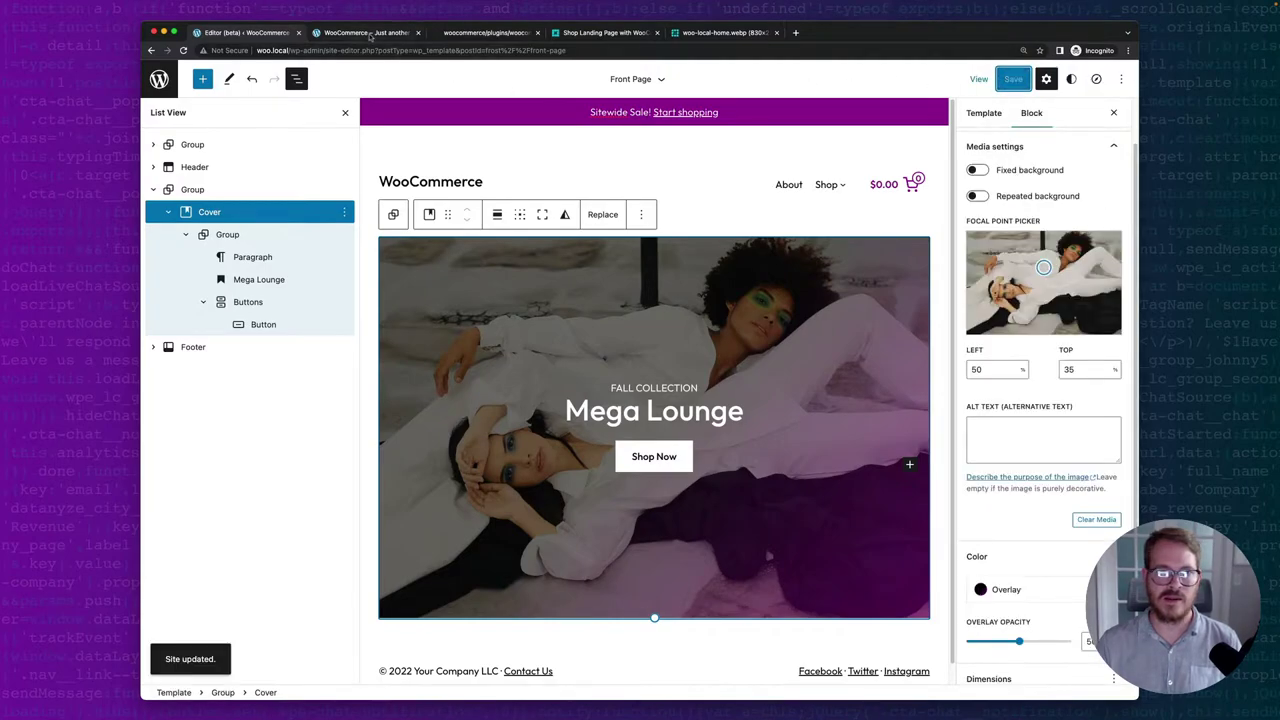
Recheck the live front page, then switch to the woo-local-home.webp reference mockup.
{"action": "left_click", "coordinate": [368, 33]}
{"action": "key", "text": "super+r"}
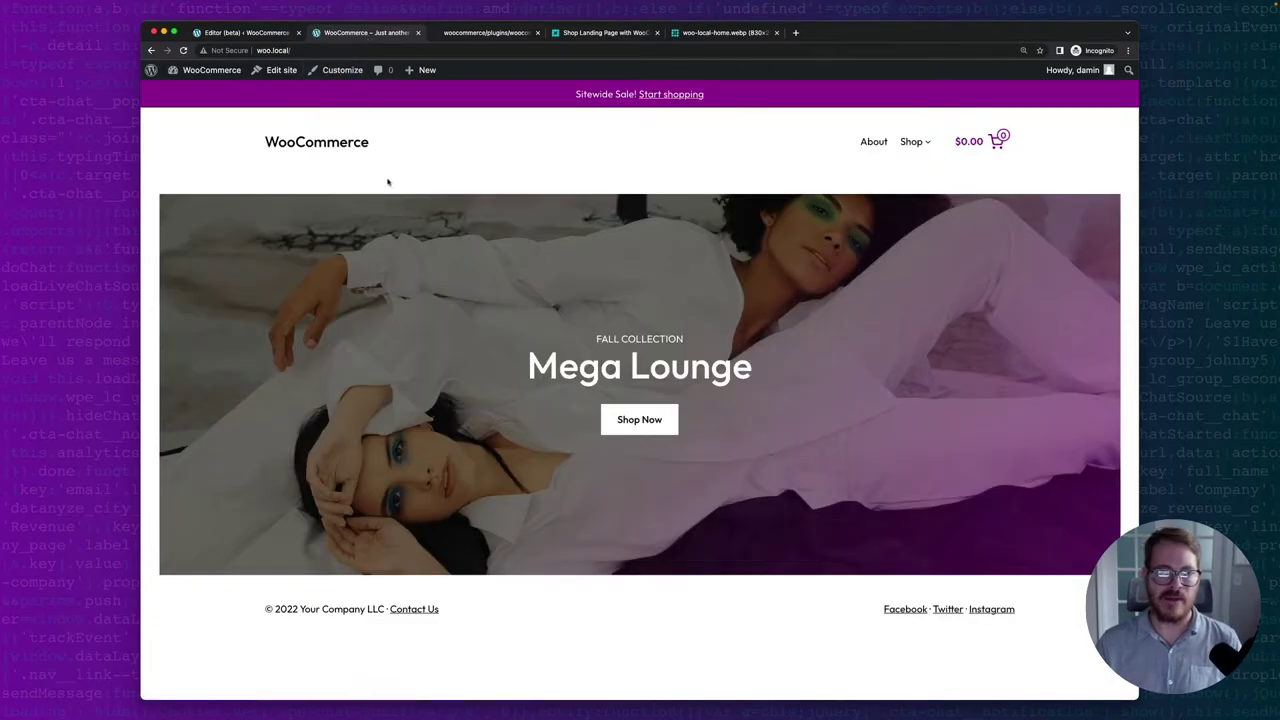
{"action": "key", "text": "super+5"}
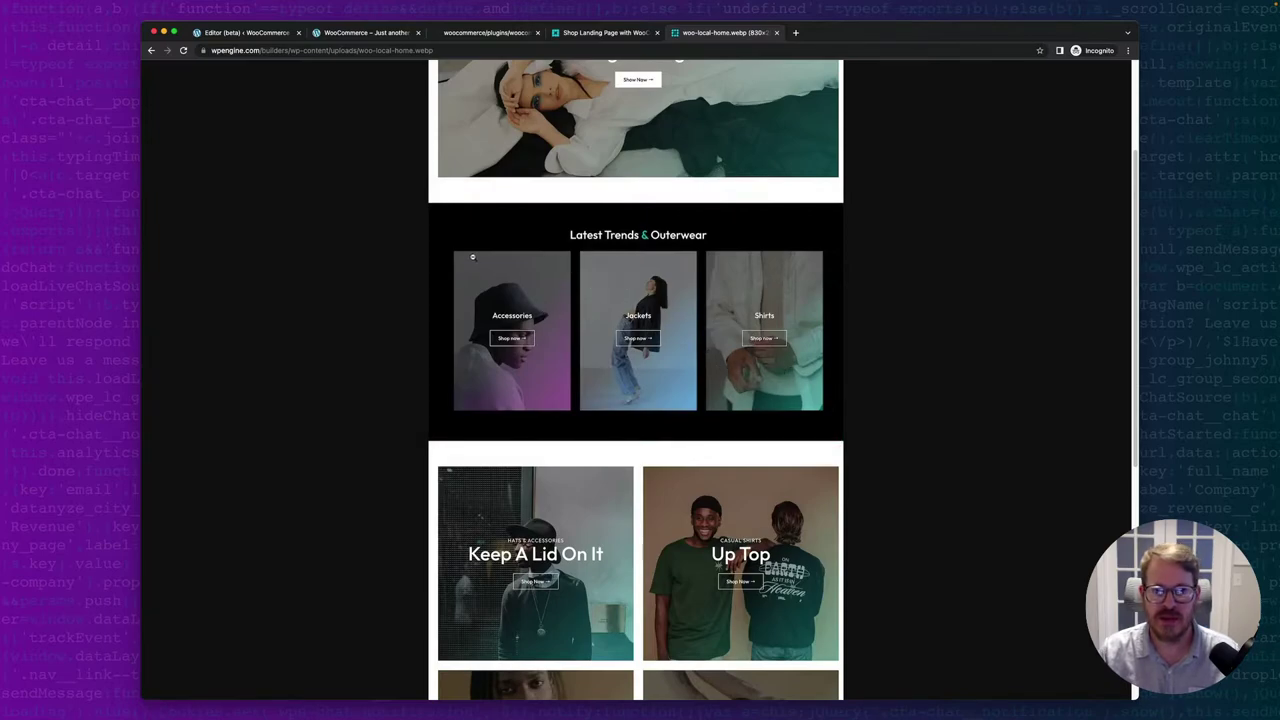
Enter 'hero' in the outer Group's Advanced HTML Anchor field.
{"action": "left_click", "coordinate": [247, 33]}
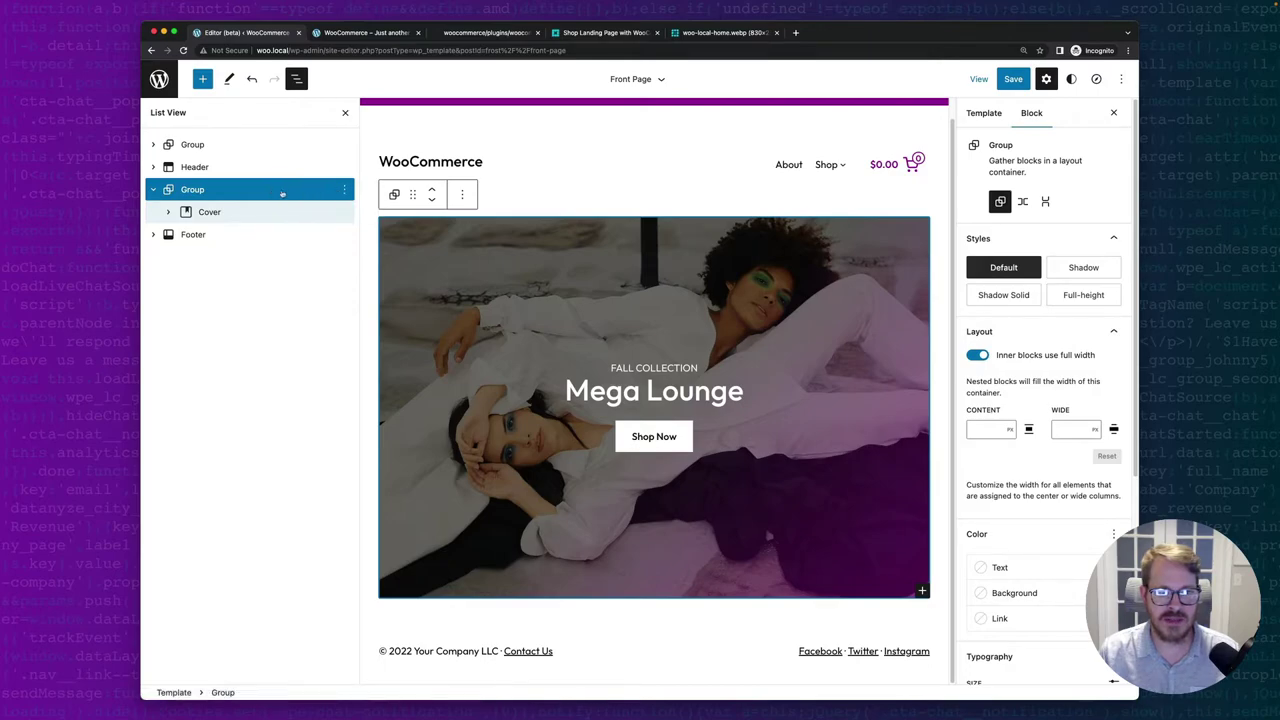
{"action": "scroll", "coordinate": [1066, 420], "scroll_direction": "down", "scroll_amount": 5}
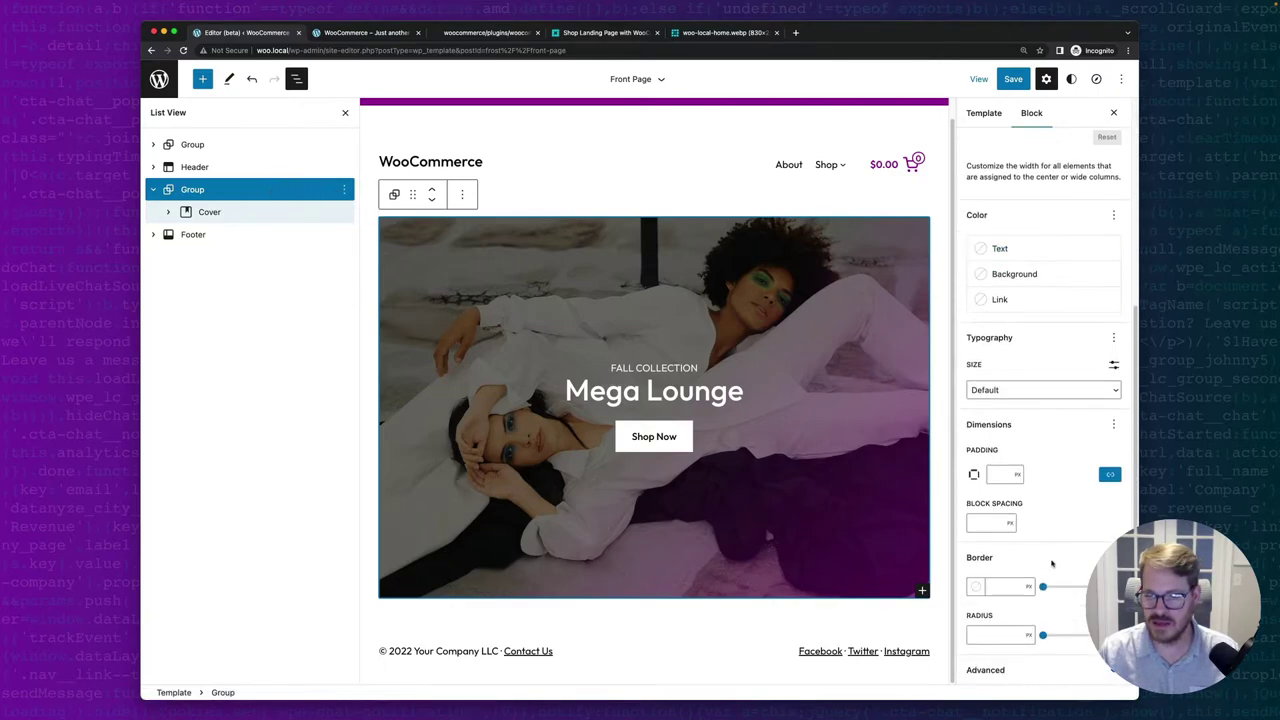
{"action": "left_click", "coordinate": [1031, 669]}
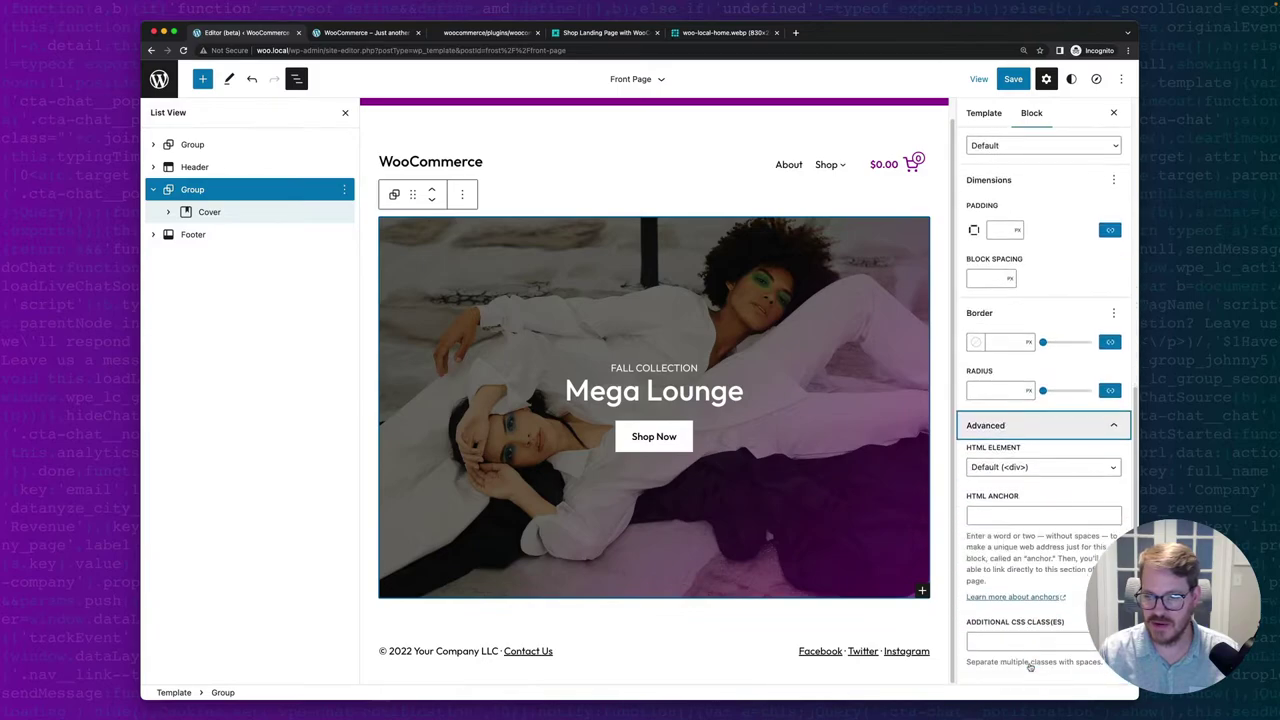
{"action": "left_click", "coordinate": [994, 515]}
{"action": "type", "text": "hero"}
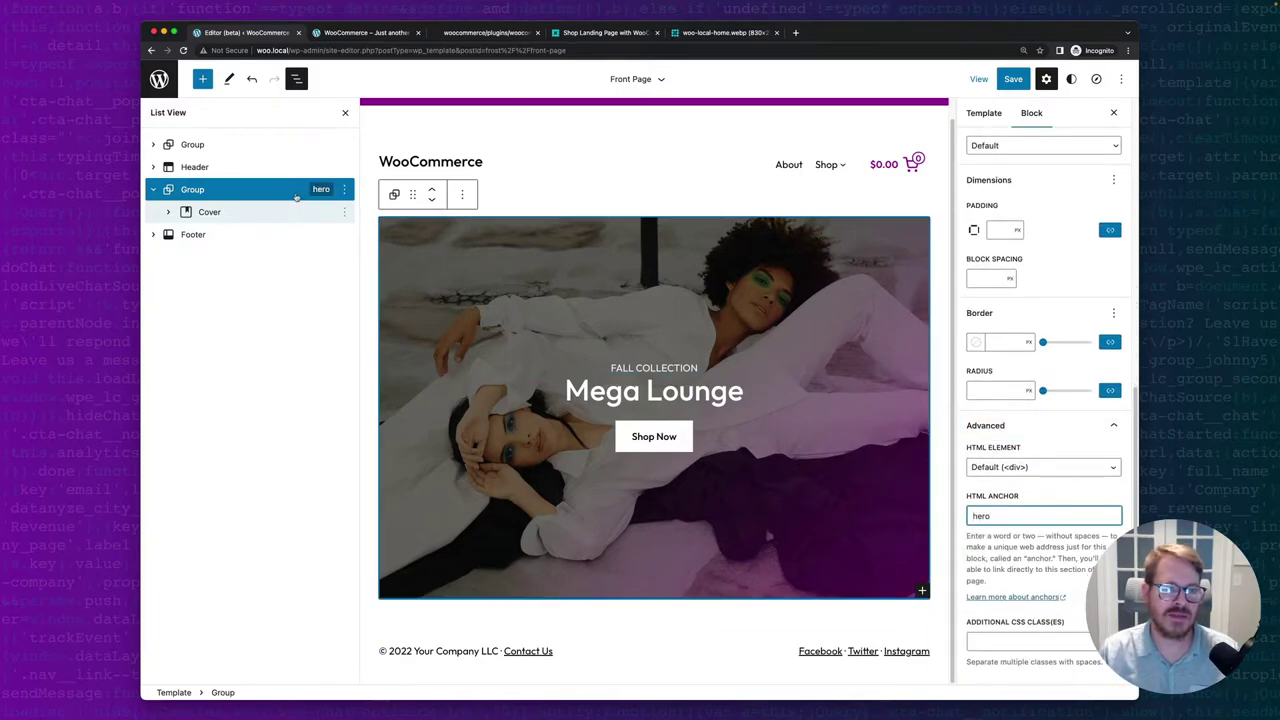
{"action": "left_click", "coordinate": [155, 190]}
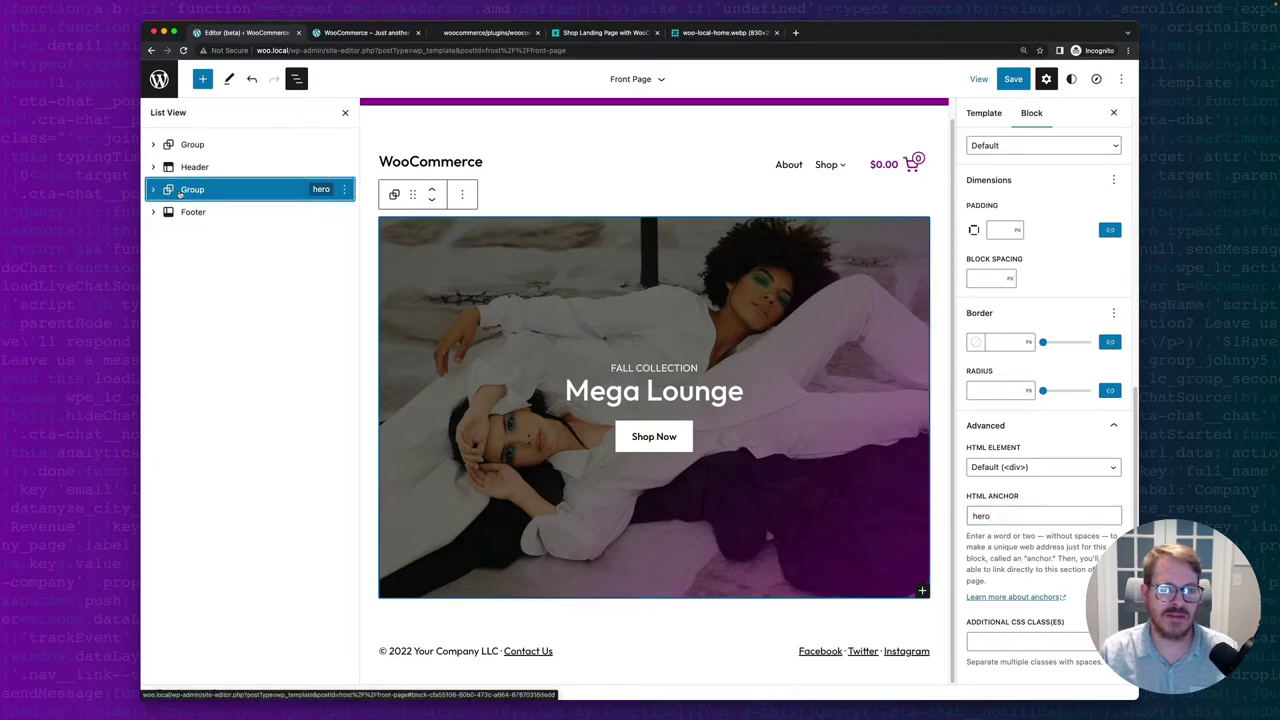
{"action": "left_click", "coordinate": [344, 189]}
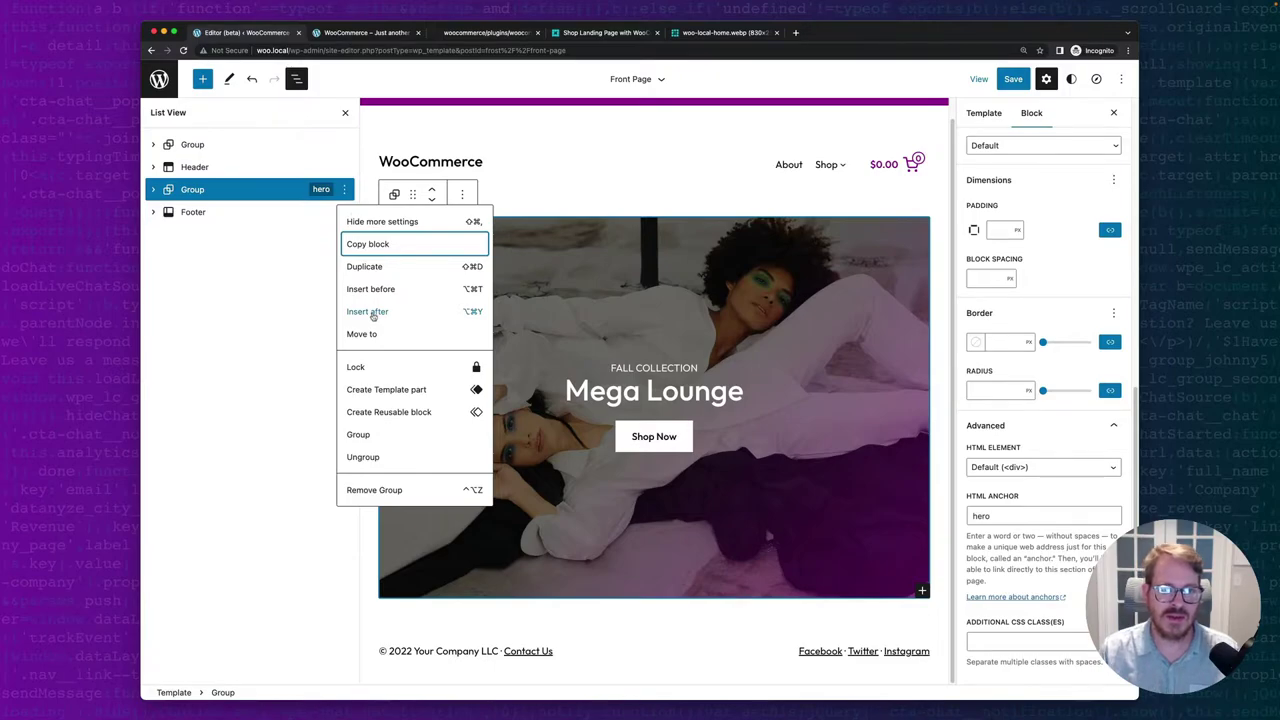
Insert a Group block after the hero section and give it the black theme background.
{"action": "left_click", "coordinate": [367, 311]}
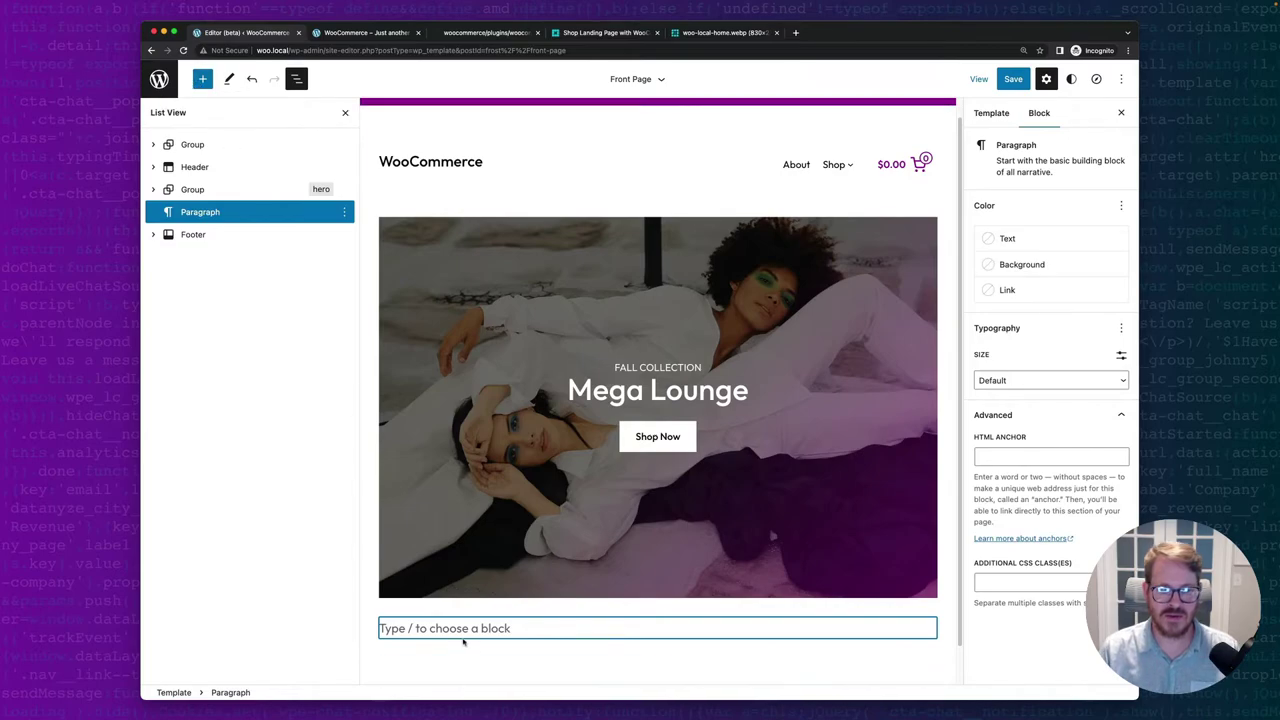
{"action": "type", "text": "/grou"}
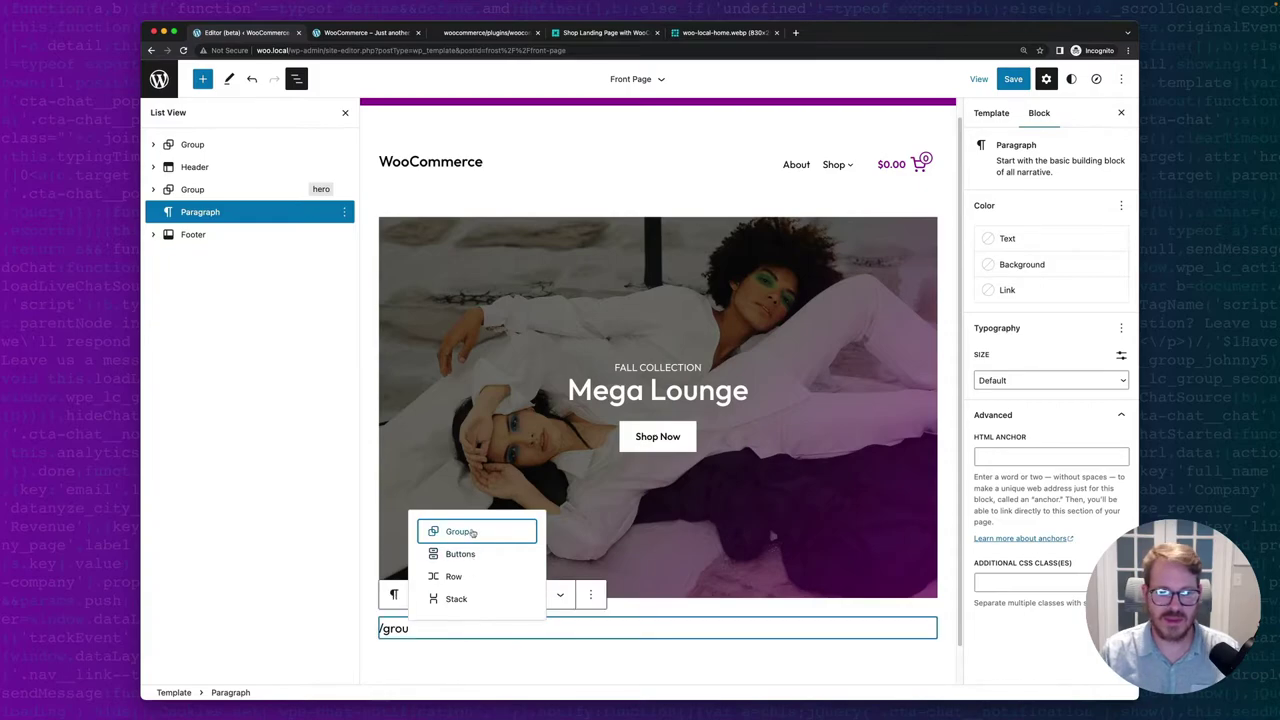
{"action": "left_click", "coordinate": [472, 531]}
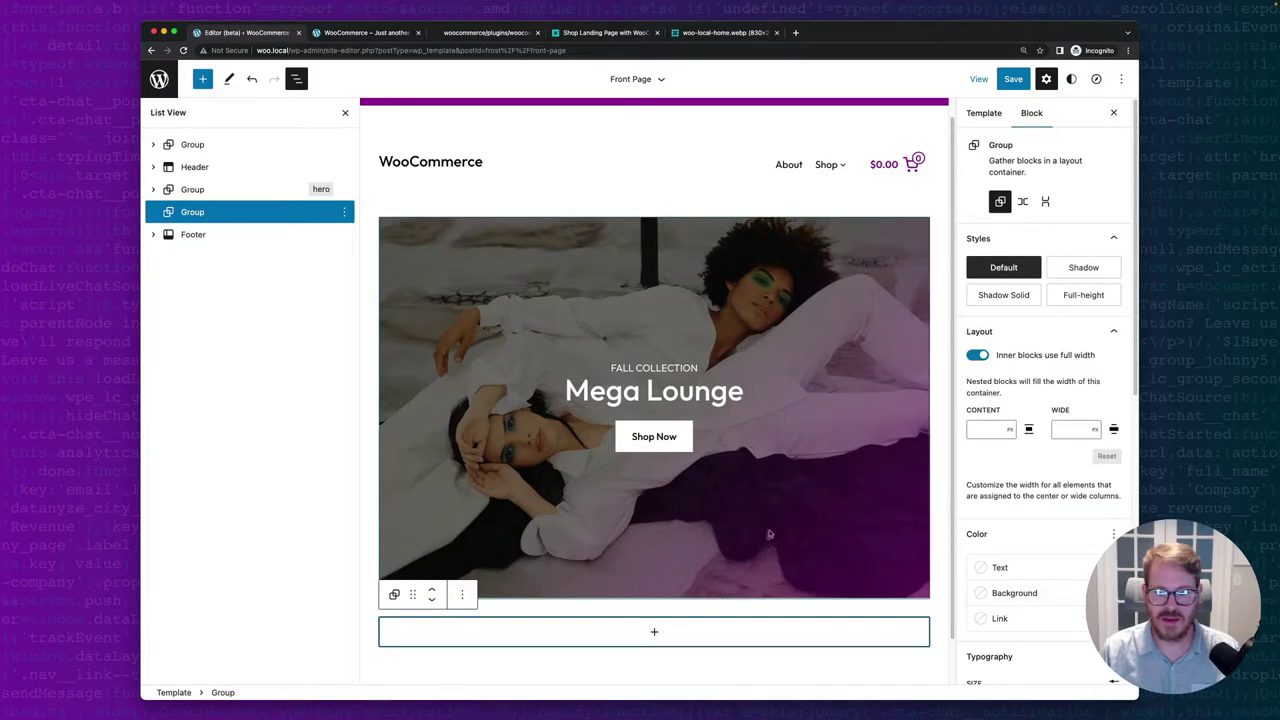
{"action": "left_click", "coordinate": [988, 593]}
{"action": "left_click", "coordinate": [875, 586]}
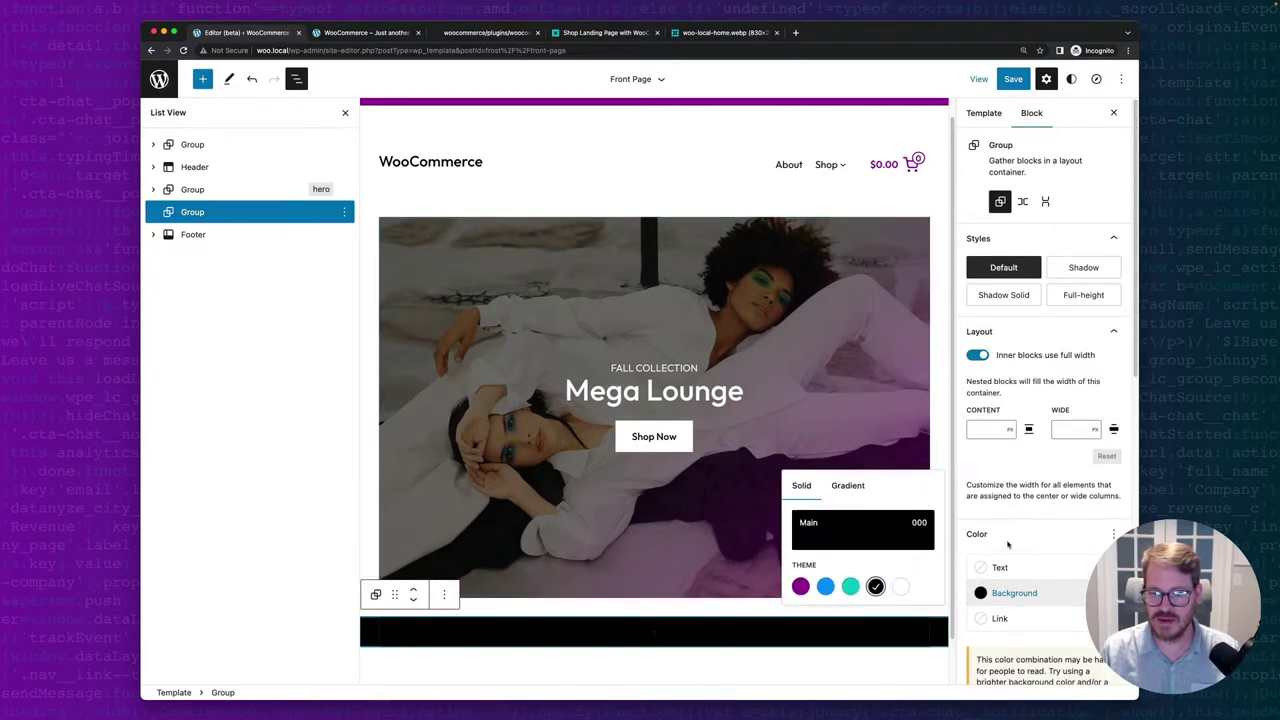
{"action": "scroll", "coordinate": [1012, 546], "scroll_direction": "down", "scroll_amount": 2}
{"action": "scroll", "coordinate": [1003, 550], "scroll_direction": "down", "scroll_amount": 5}
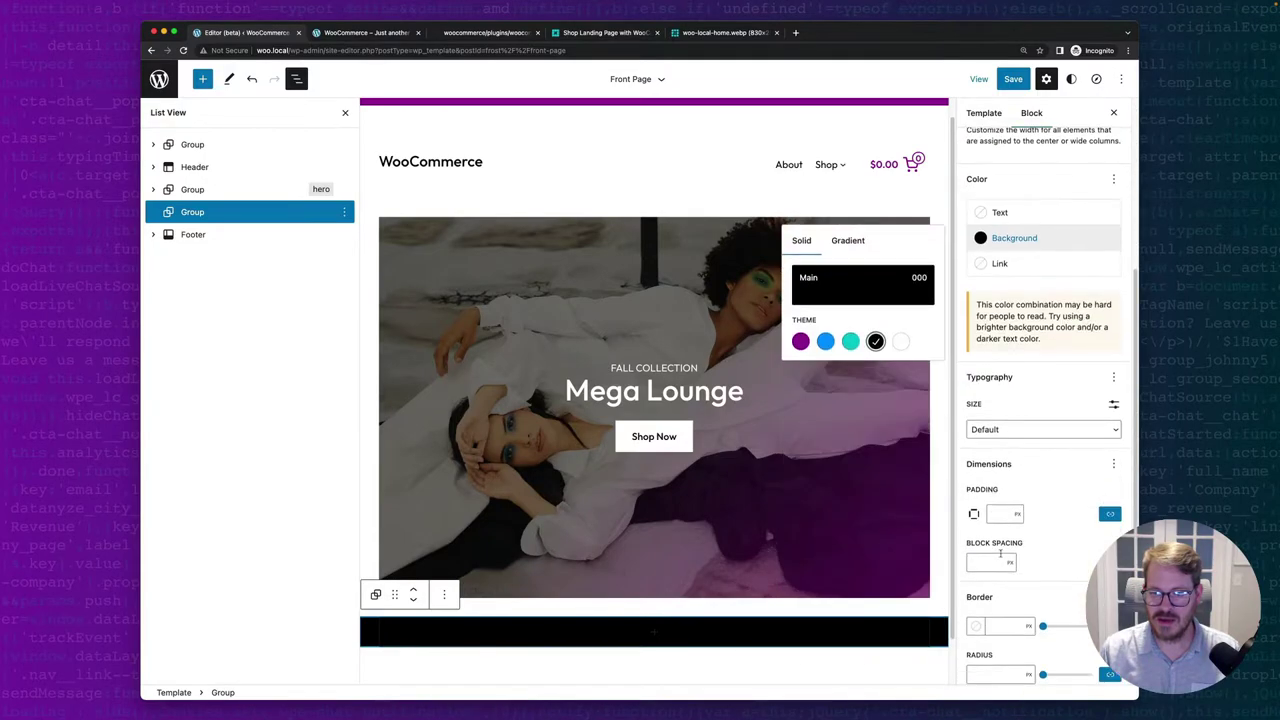
{"action": "left_click", "coordinate": [653, 632]}
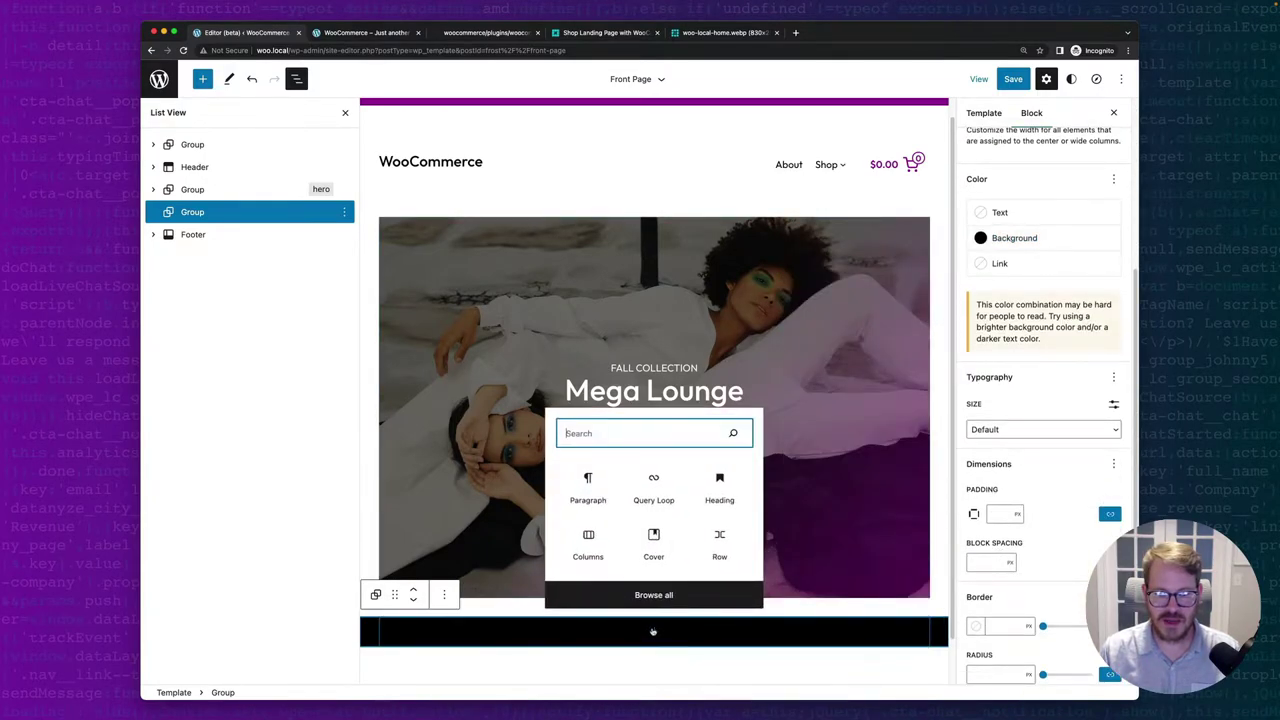
Add a centred, white 'Latest Trendy & Outwear' heading inside the black group.
{"action": "left_click", "coordinate": [719, 488]}
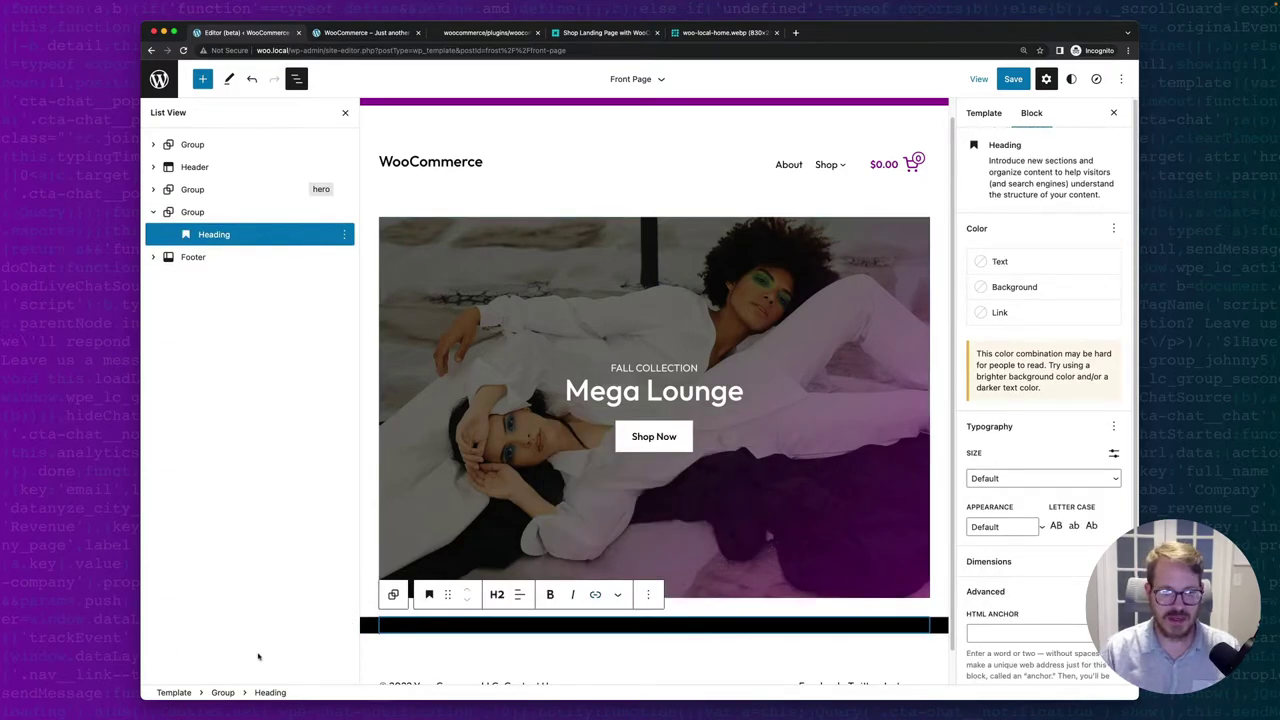
{"action": "type", "text": "Latest Trendy & Outwear"}
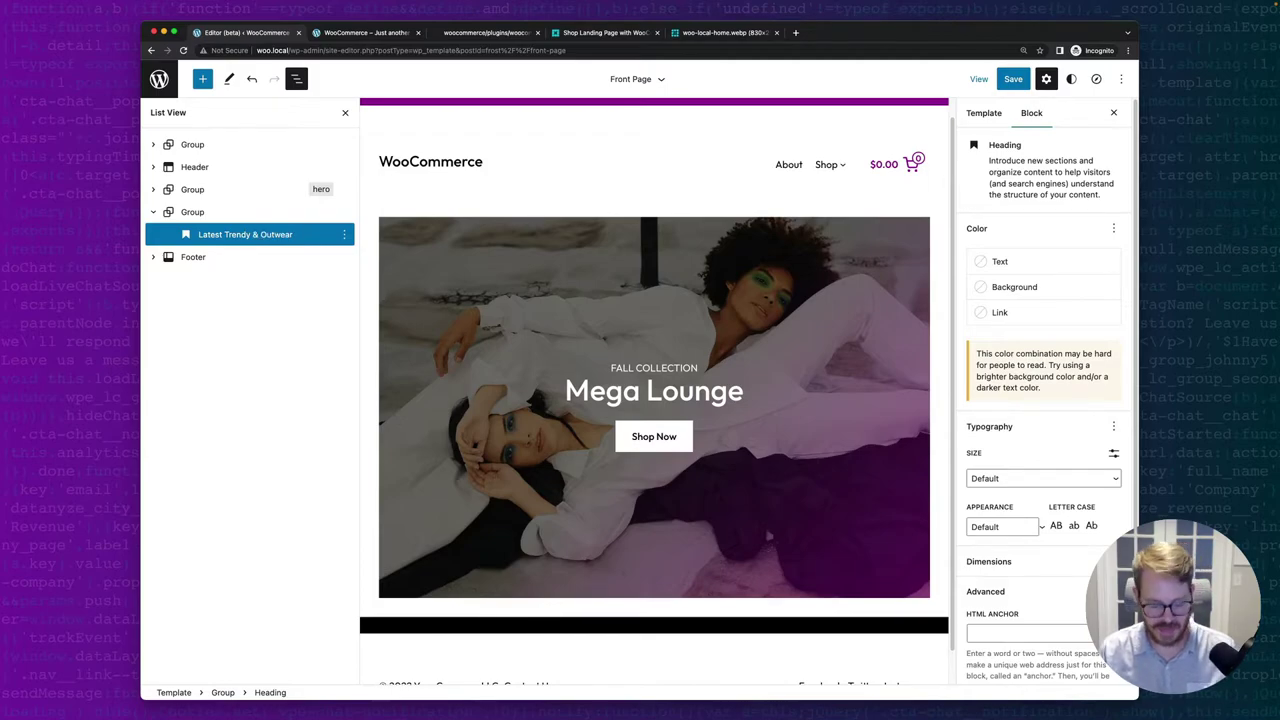
{"action": "key", "text": "ctrl+a"}
{"action": "left_click", "coordinate": [519, 594]}
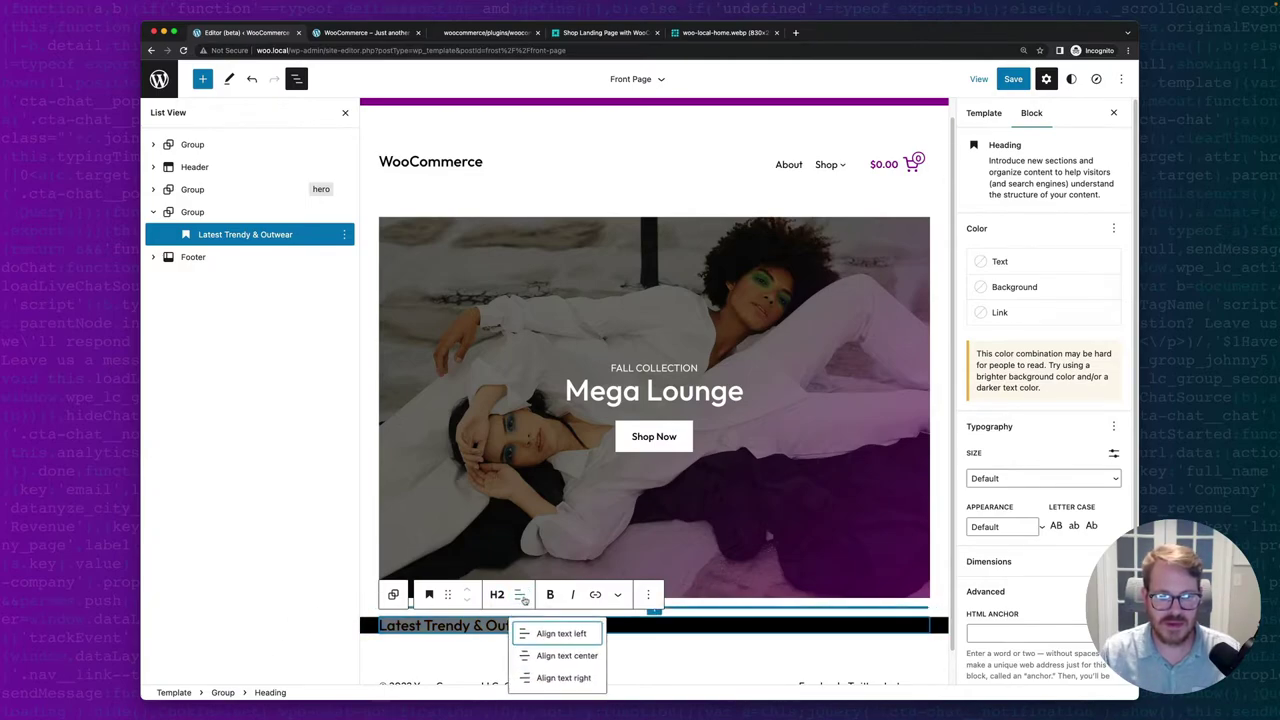
{"action": "left_click", "coordinate": [537, 652]}
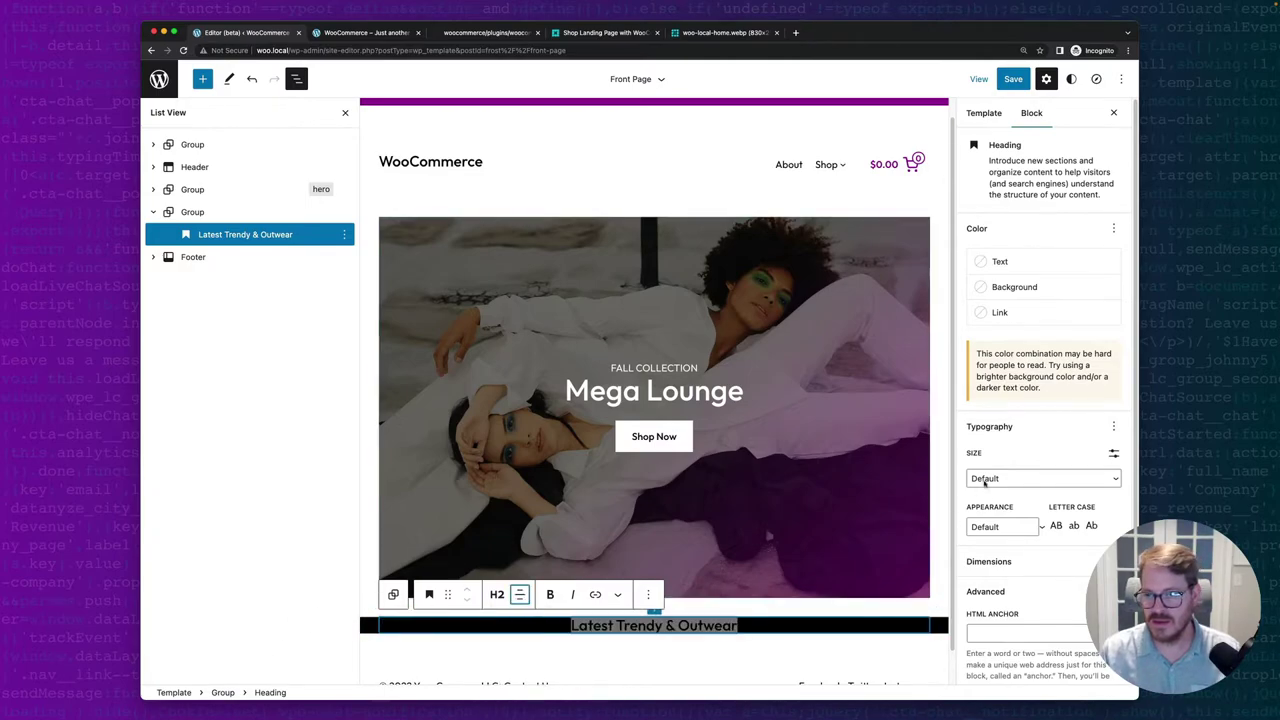
{"action": "scroll", "coordinate": [986, 485], "scroll_direction": "down", "scroll_amount": 2}
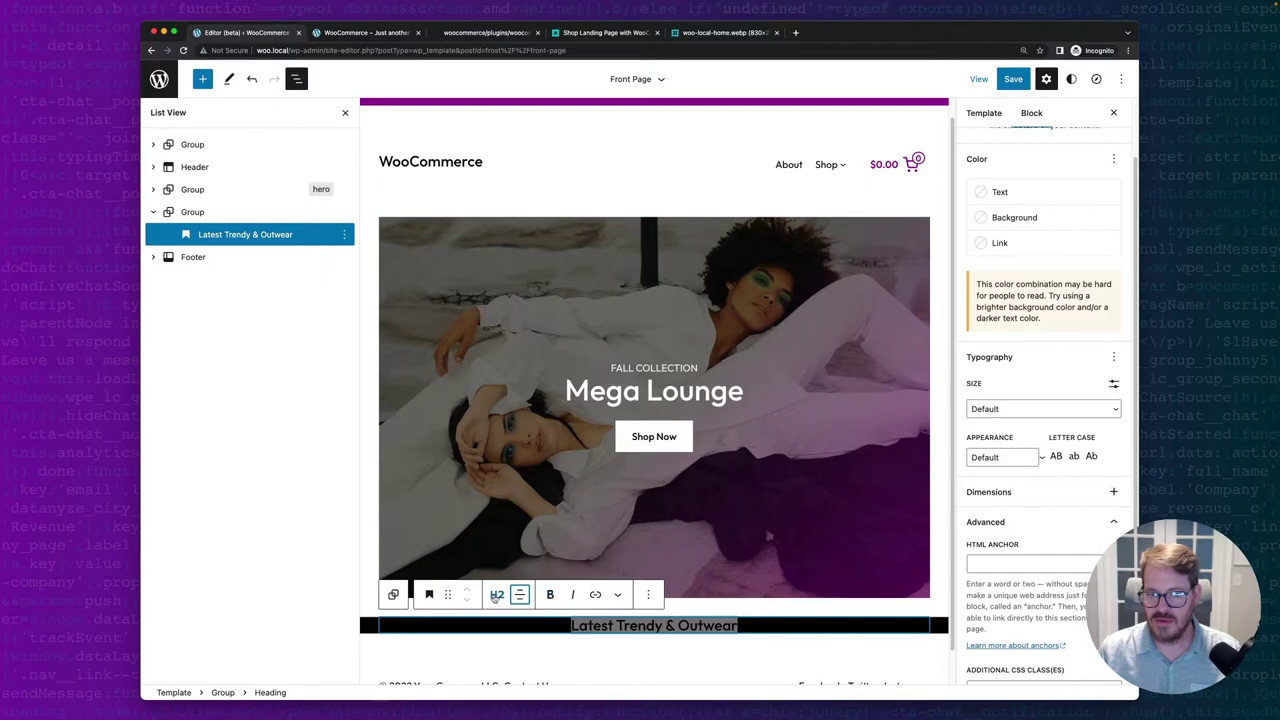
{"action": "left_click", "coordinate": [990, 192]}
{"action": "left_click", "coordinate": [900, 264]}
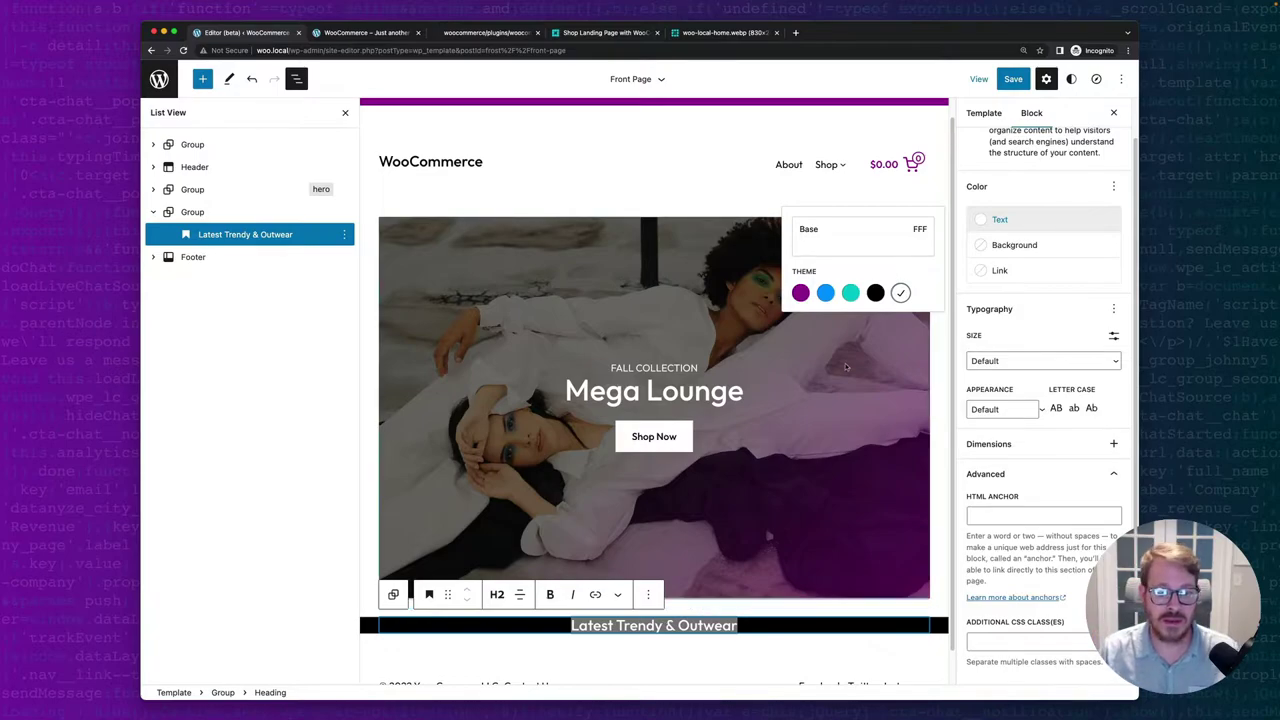
{"action": "left_click", "coordinate": [675, 625]}
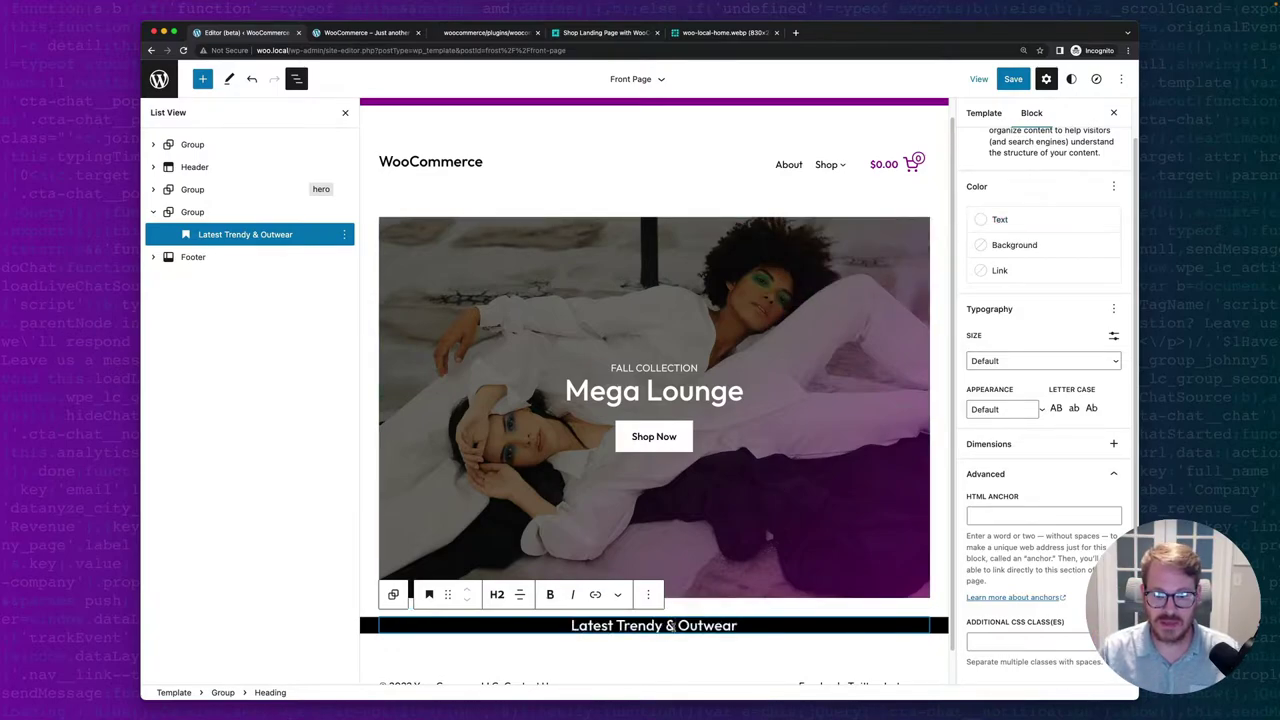
Highlight the heading's ampersand in Tertiary teal, then insert an empty block after the heading.
{"action": "double_click", "coordinate": [671, 625]}
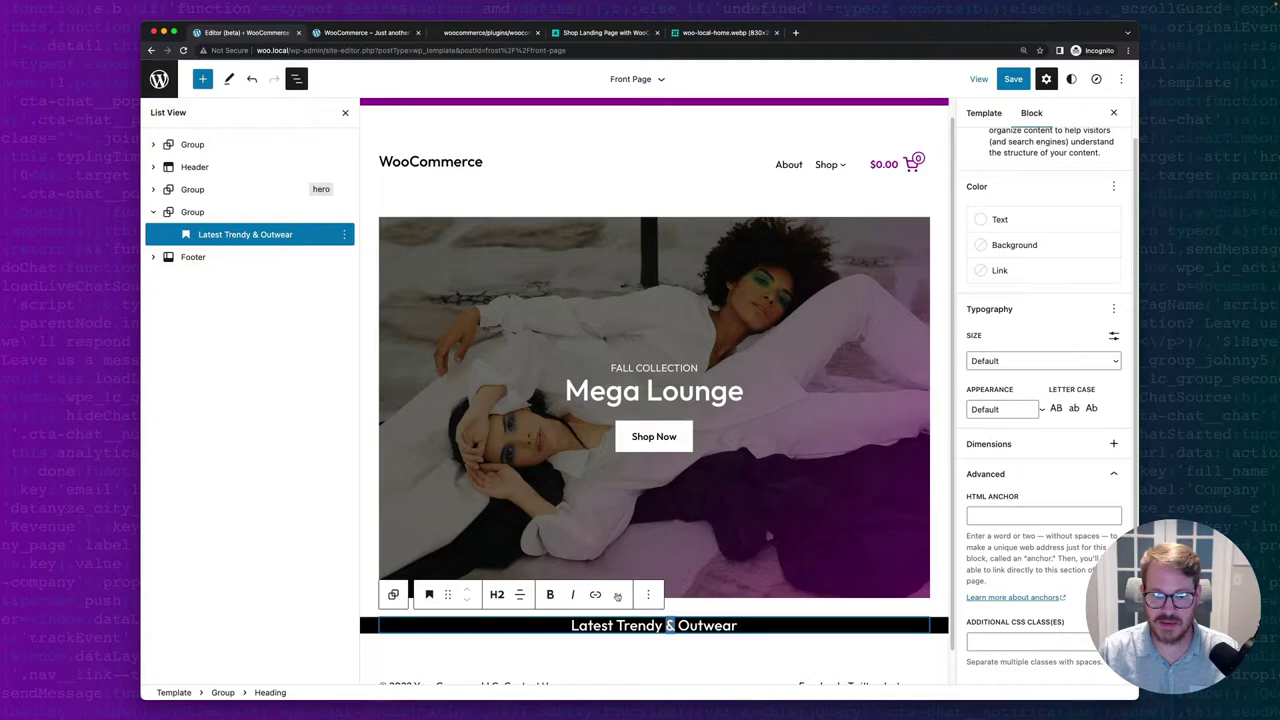
{"action": "left_click", "coordinate": [617, 595]}
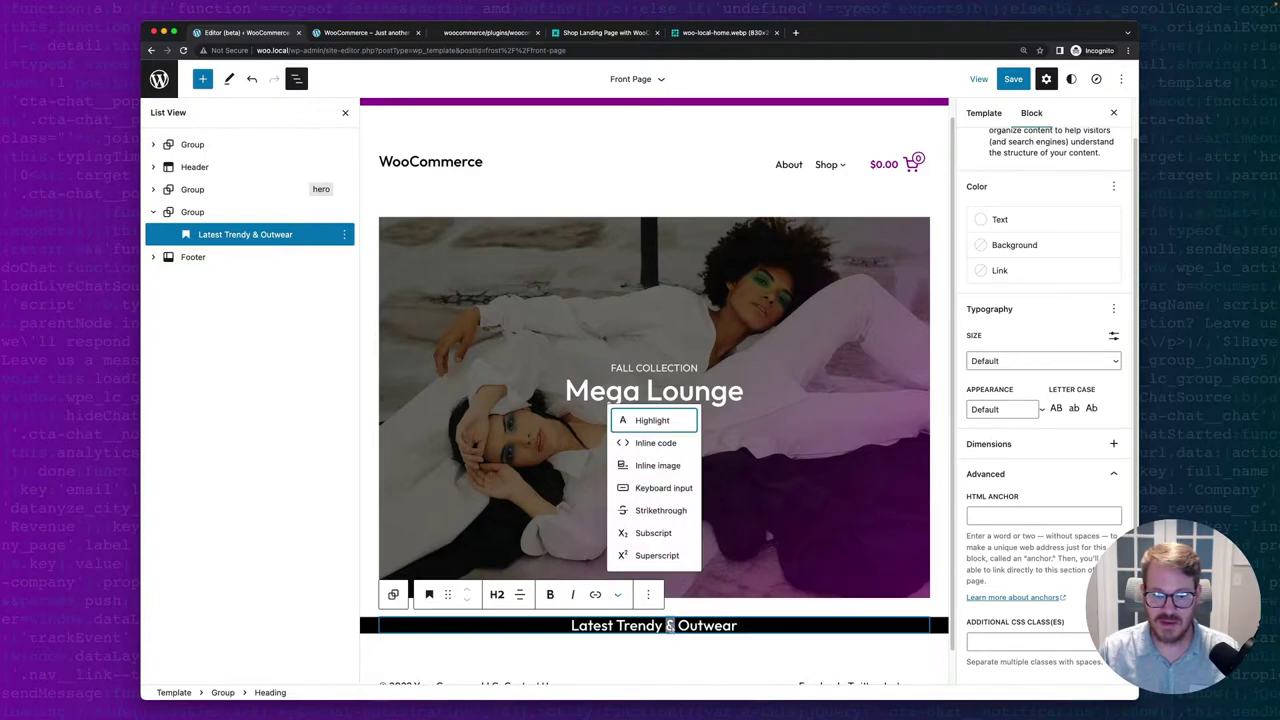
{"action": "left_click", "coordinate": [652, 421]}
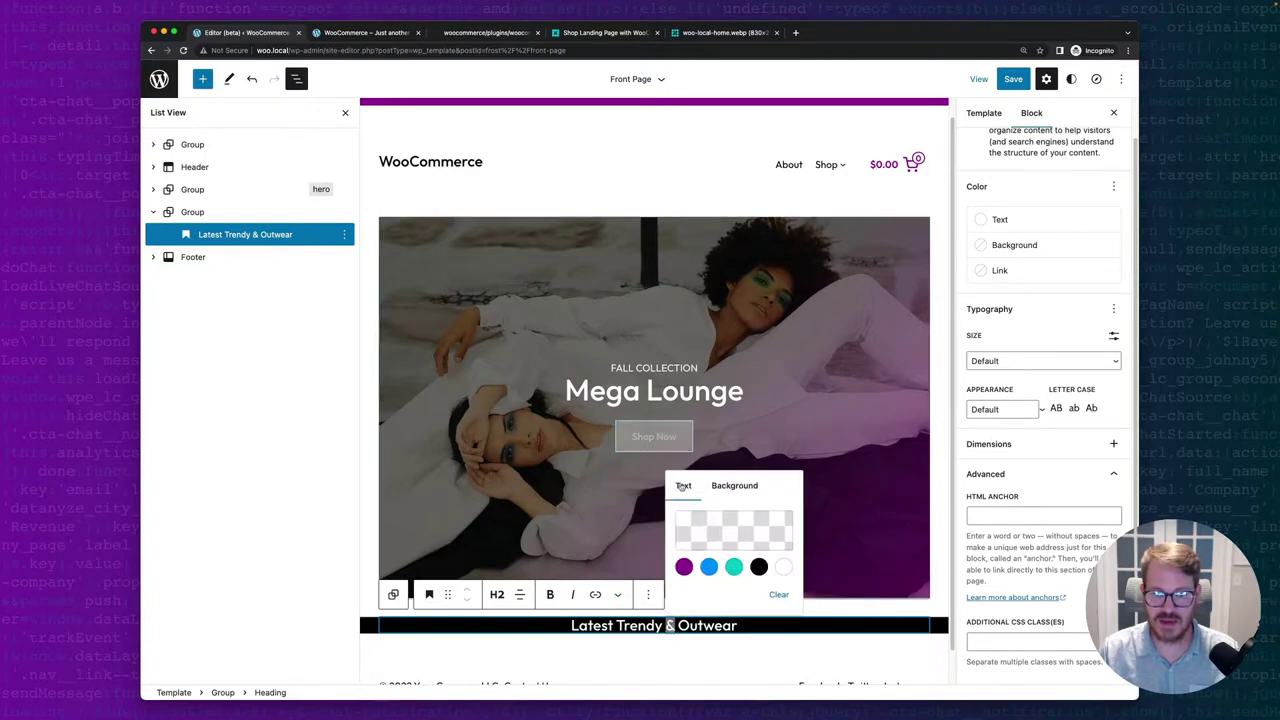
{"action": "left_click", "coordinate": [734, 567]}
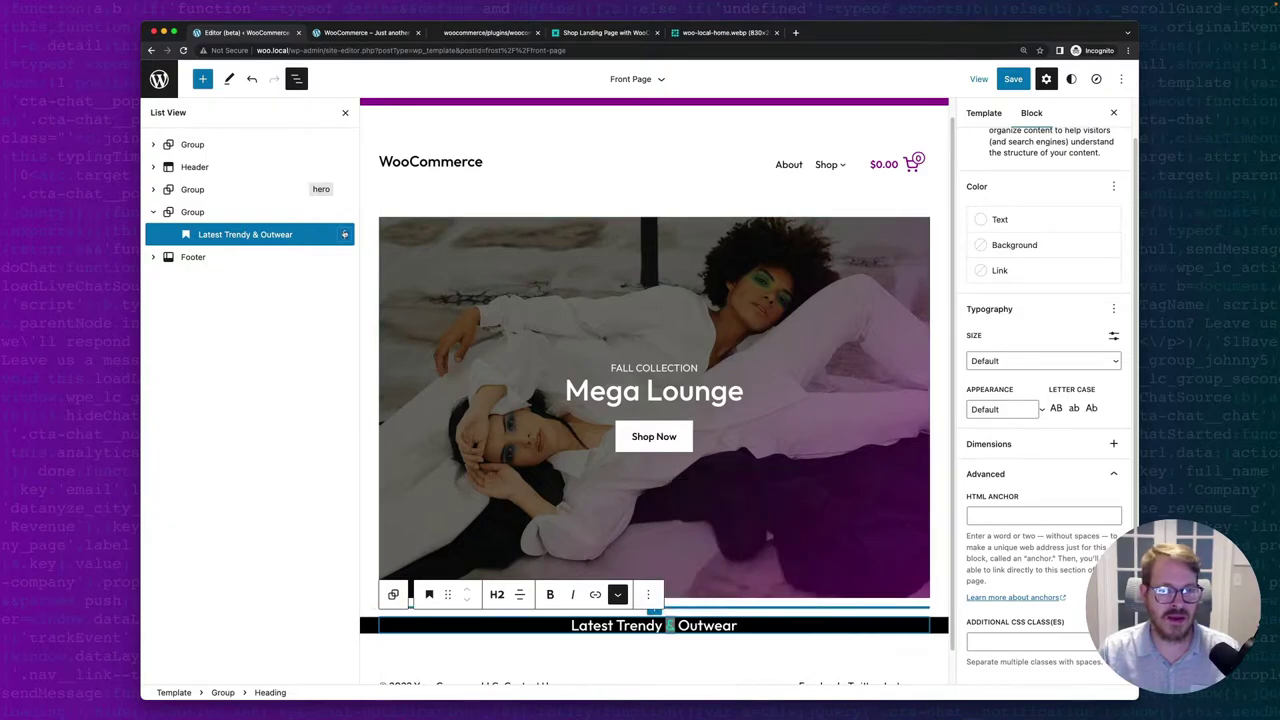
{"action": "left_click", "coordinate": [344, 234]}
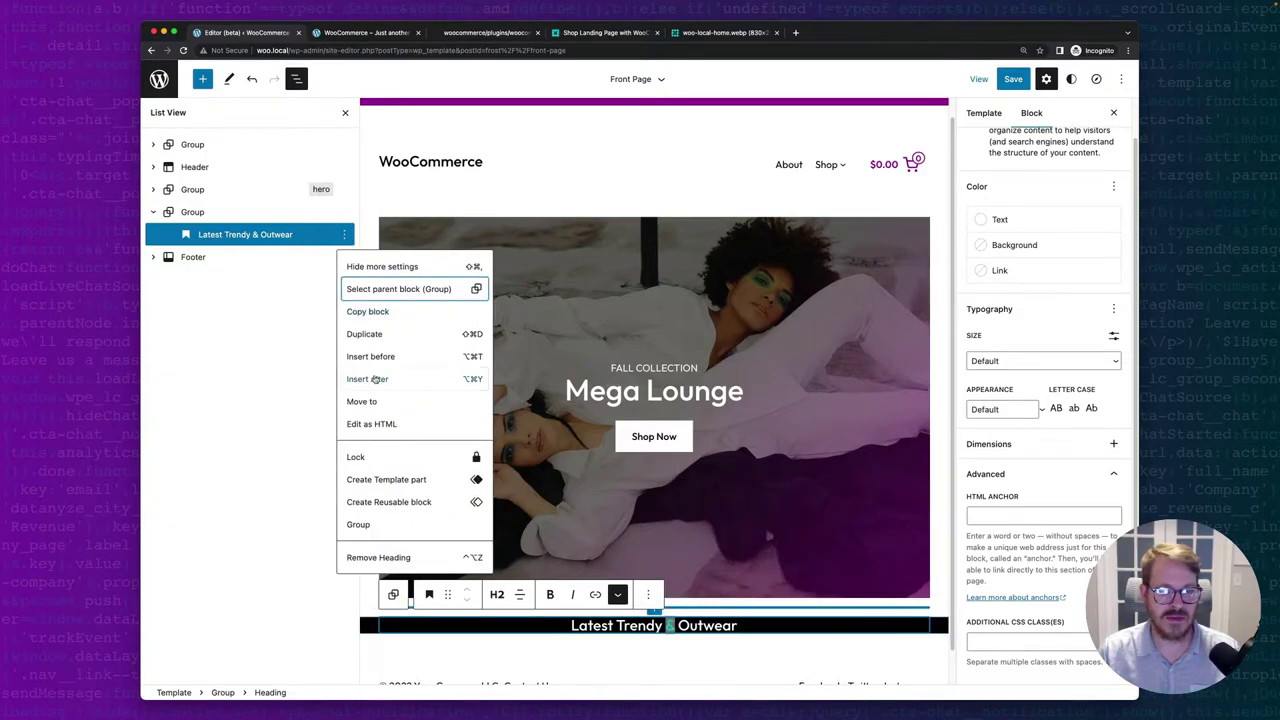
{"action": "left_click", "coordinate": [366, 379]}
Turn the empty paragraph into a 33/33/33 three-column Columns block.
{"action": "type", "text": "/"}
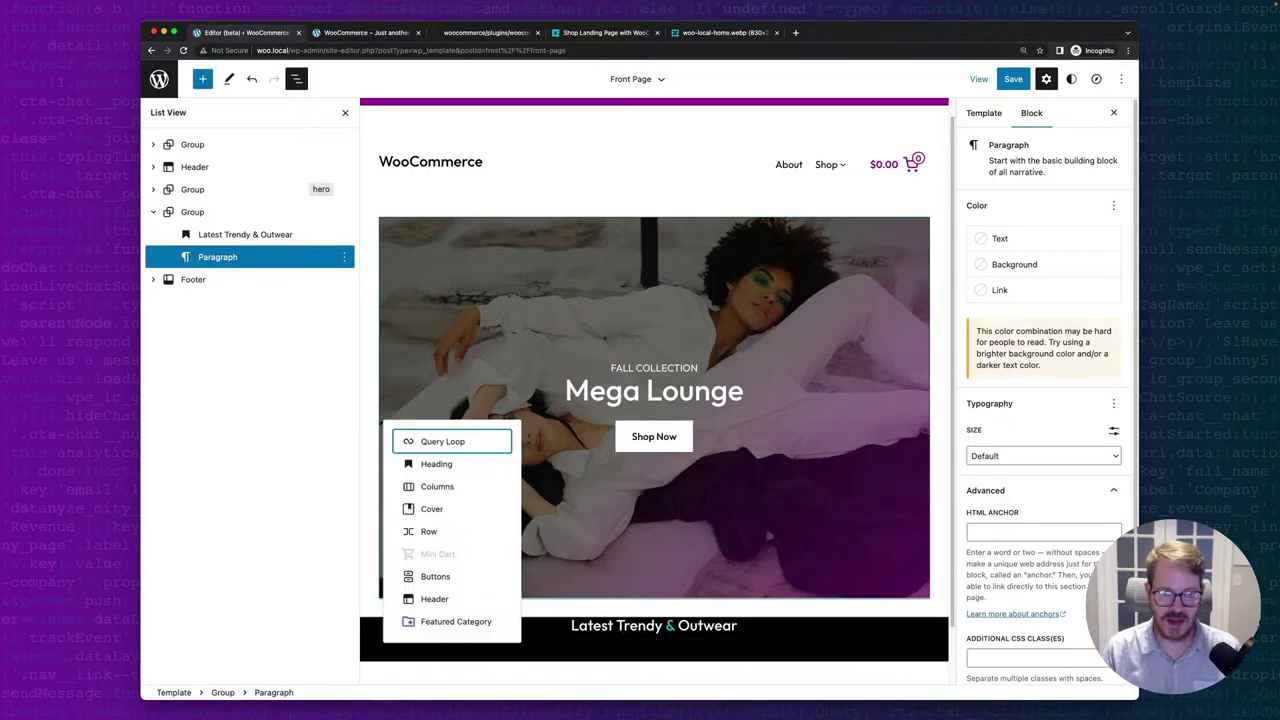
{"action": "type", "text": "col"}
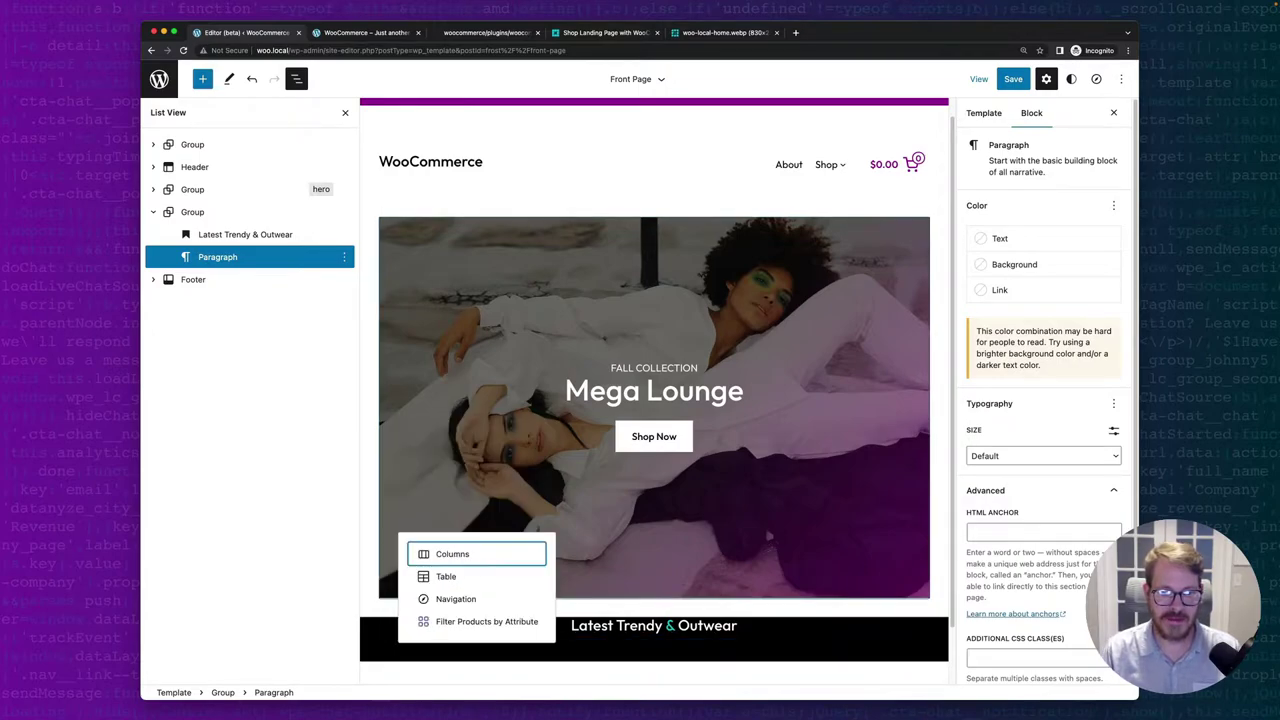
{"action": "left_click", "coordinate": [461, 553]}
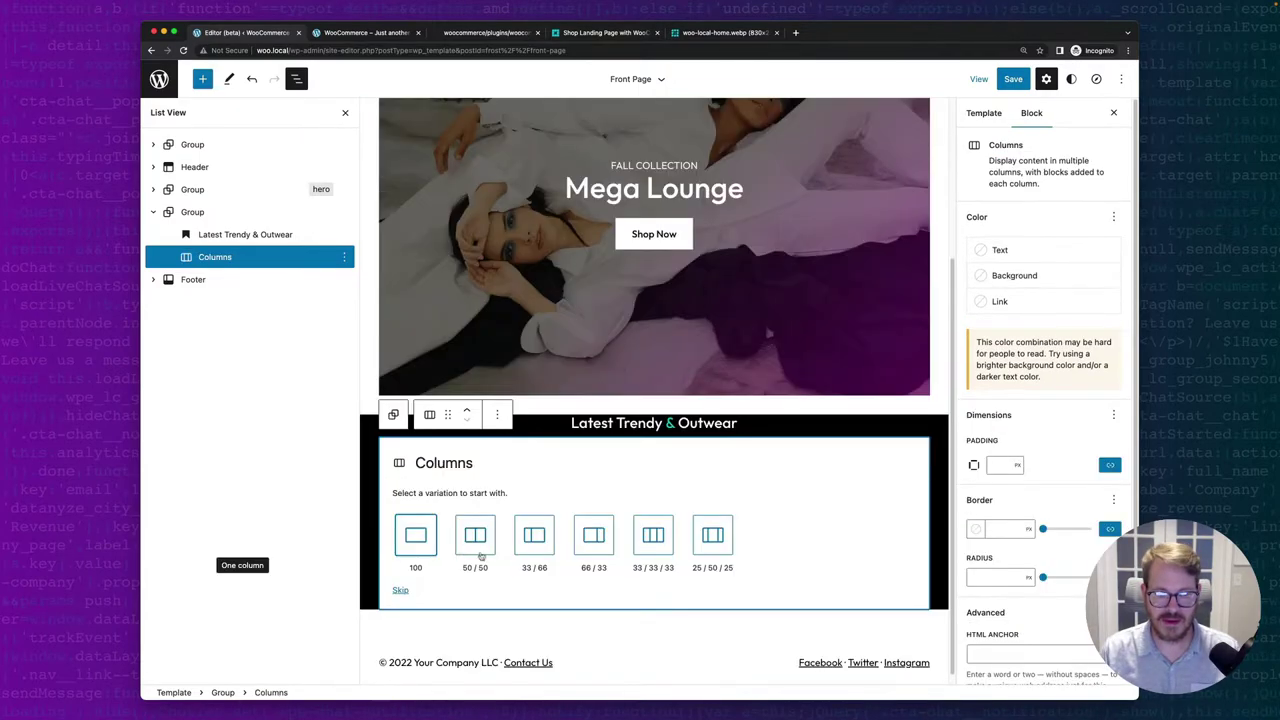
{"action": "left_click", "coordinate": [646, 539]}
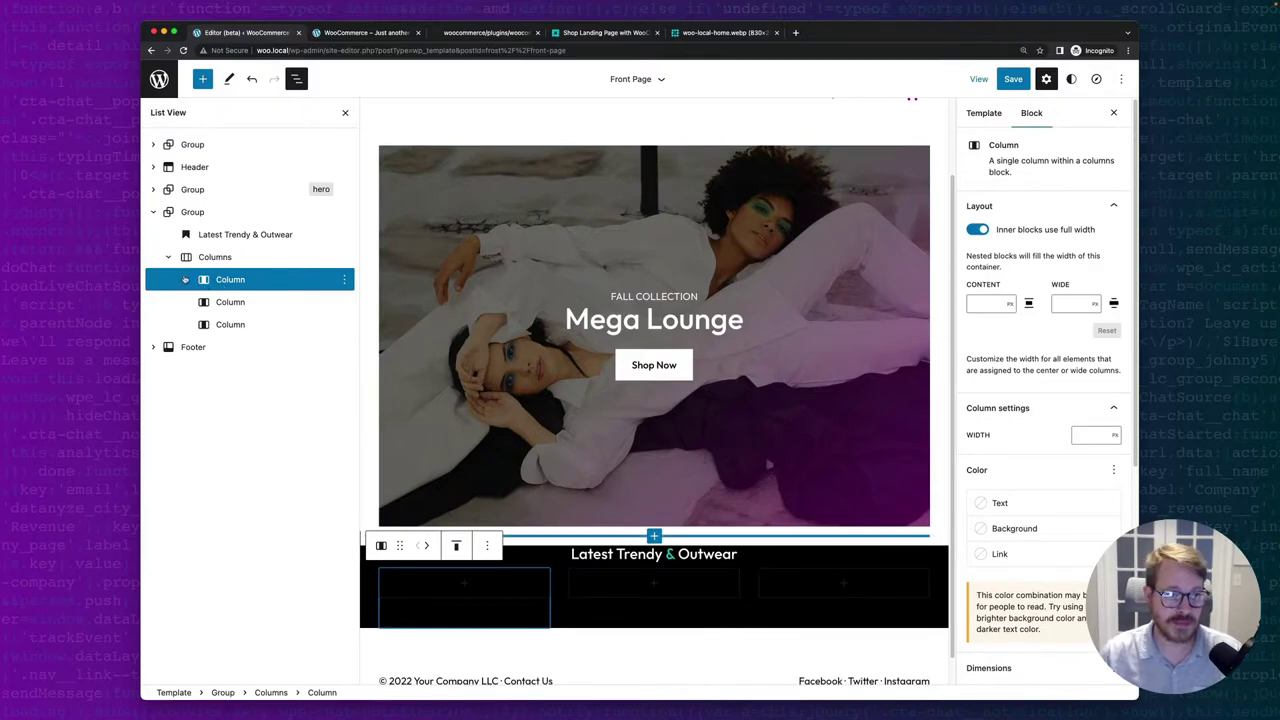
{"action": "left_click", "coordinate": [345, 280]}
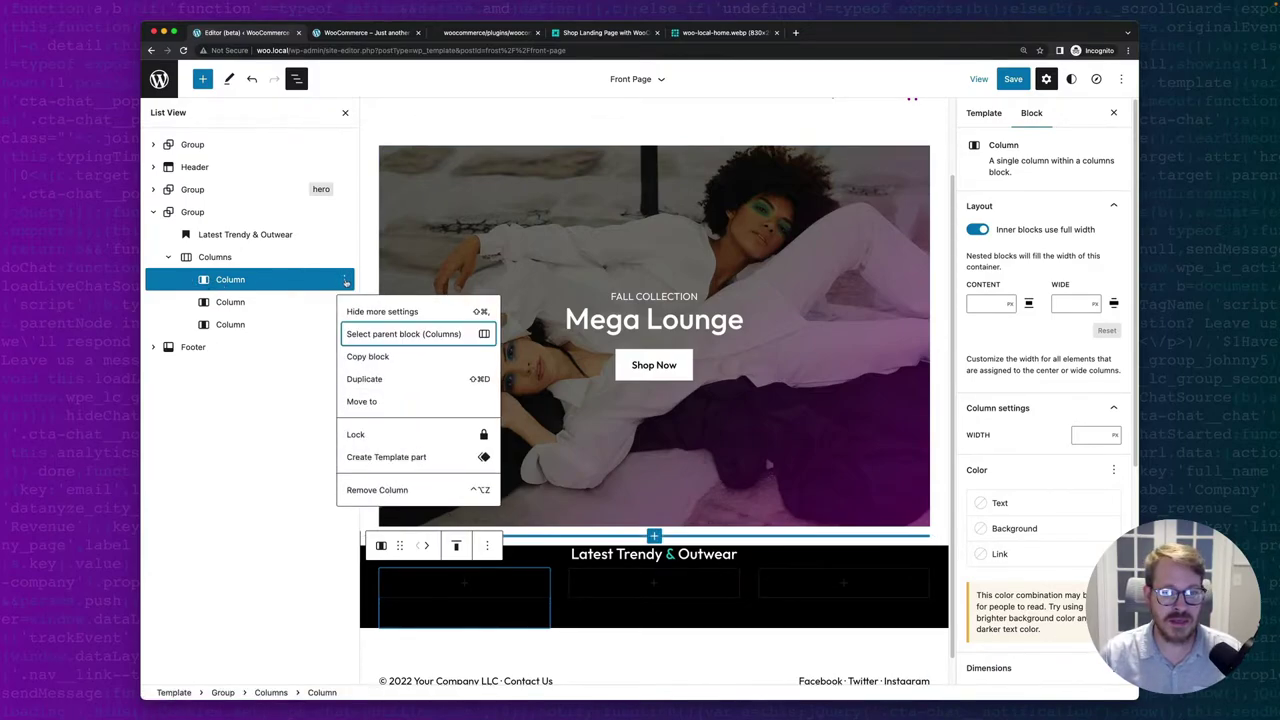
{"action": "left_click", "coordinate": [470, 592]}
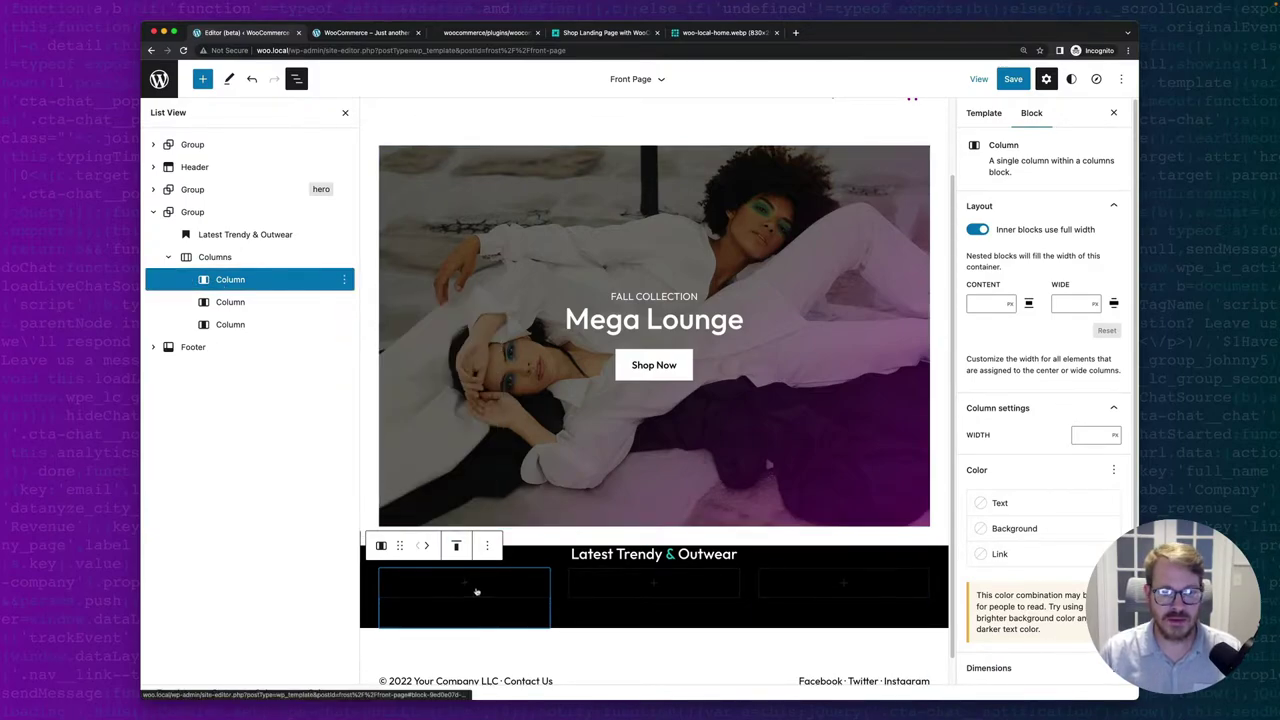
Place a Featured Category block in the first column.
{"action": "left_click", "coordinate": [464, 583]}
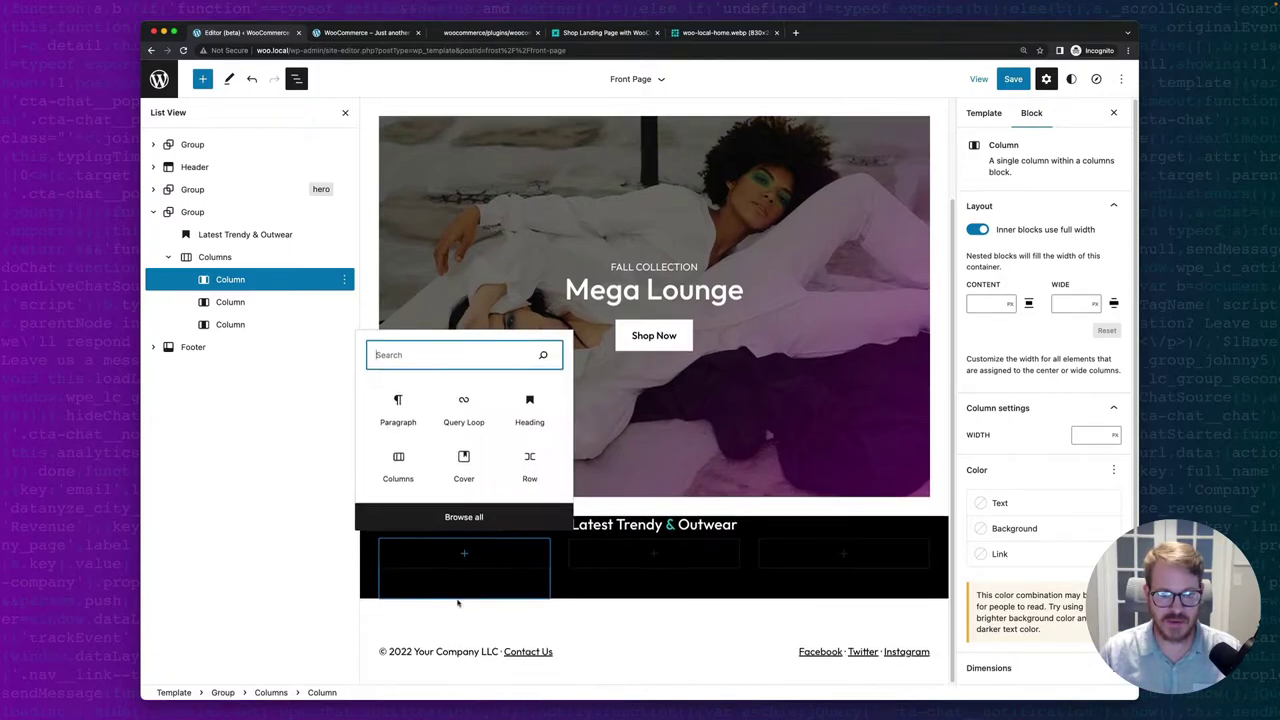
{"action": "type", "text": "fea"}
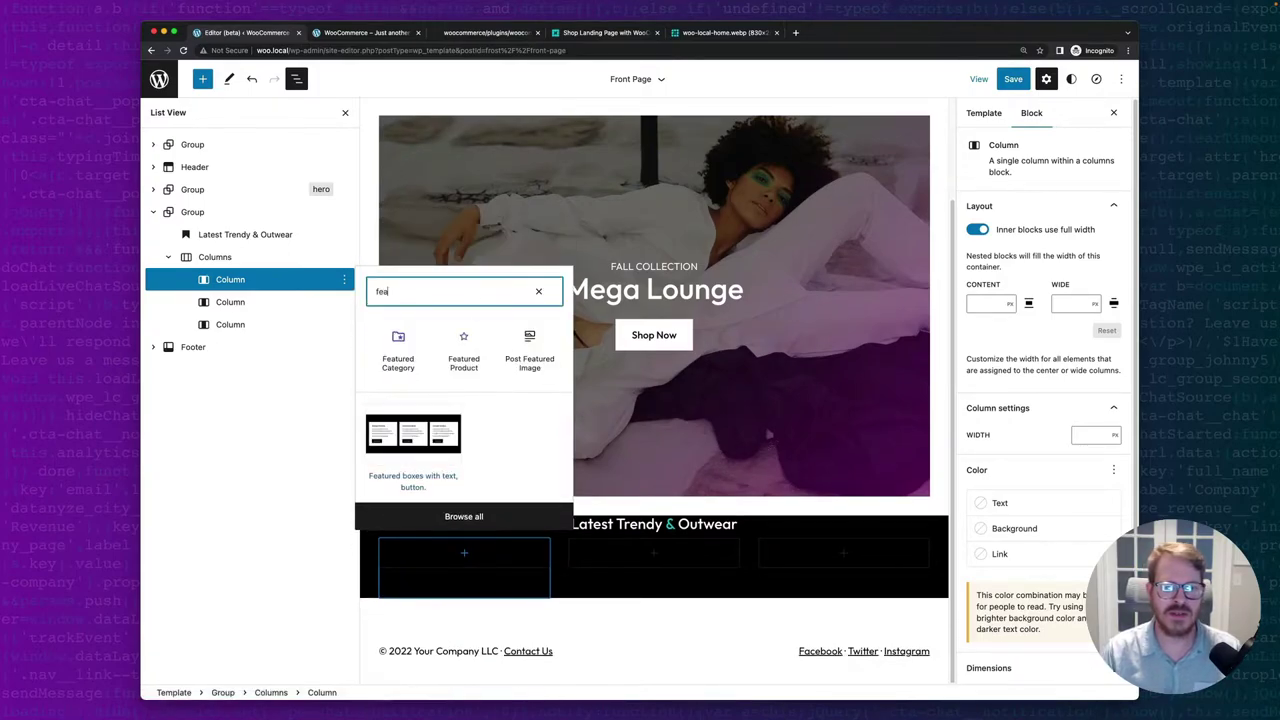
{"action": "left_click", "coordinate": [398, 340]}
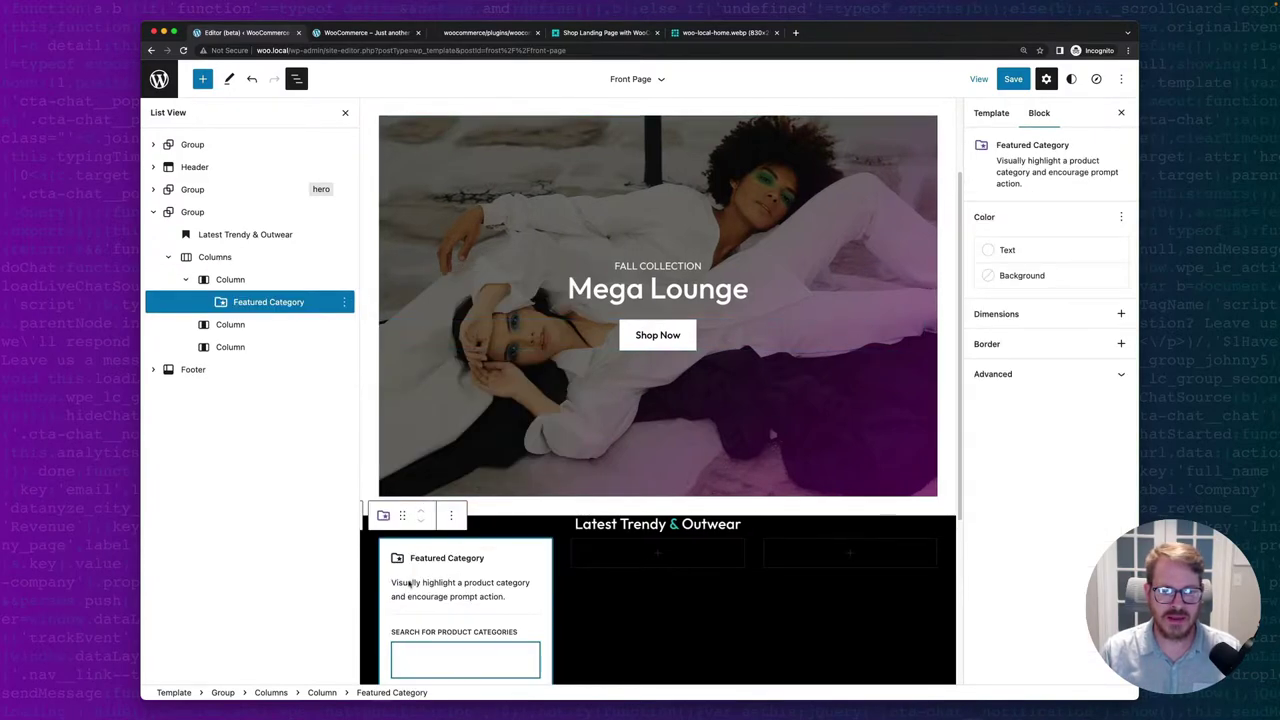
Feature Accessories in the first card and give its Shop now button the Outline Base style.
{"action": "scroll", "coordinate": [417, 627], "scroll_direction": "down", "scroll_amount": 5}
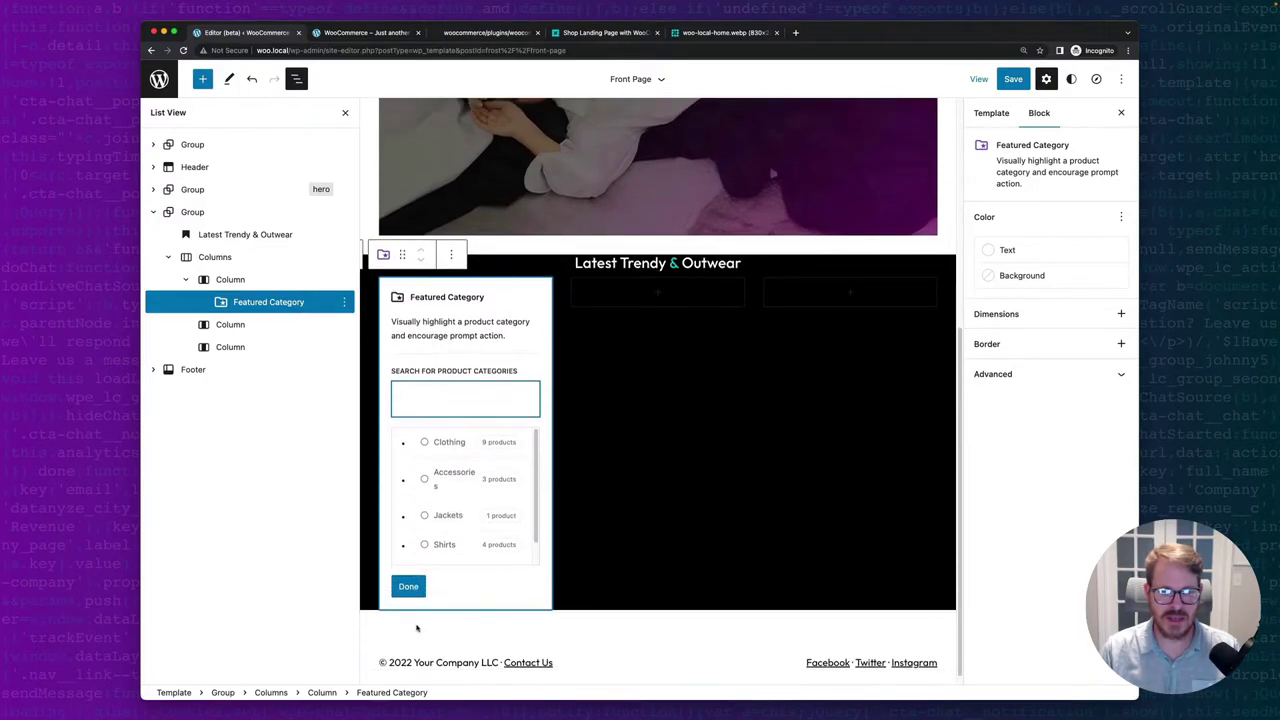
{"action": "left_click", "coordinate": [424, 479]}
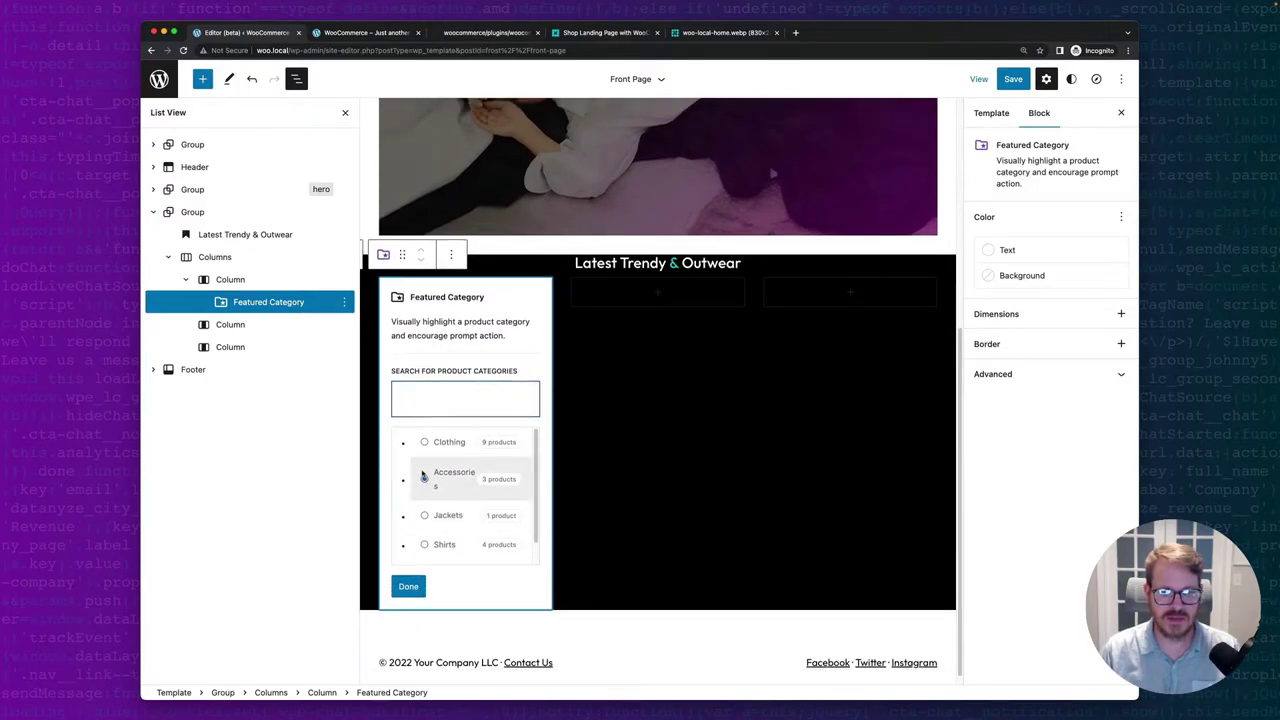
{"action": "left_click", "coordinate": [408, 586]}
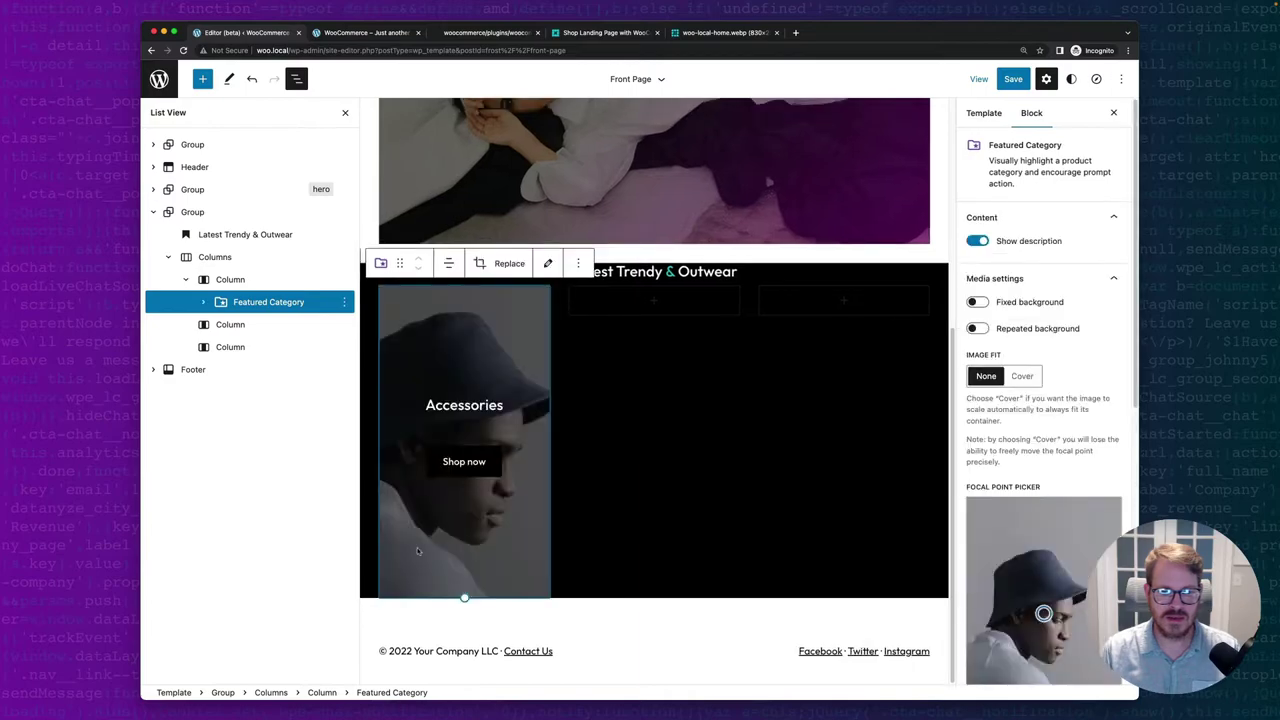
{"action": "left_click", "coordinate": [463, 460]}
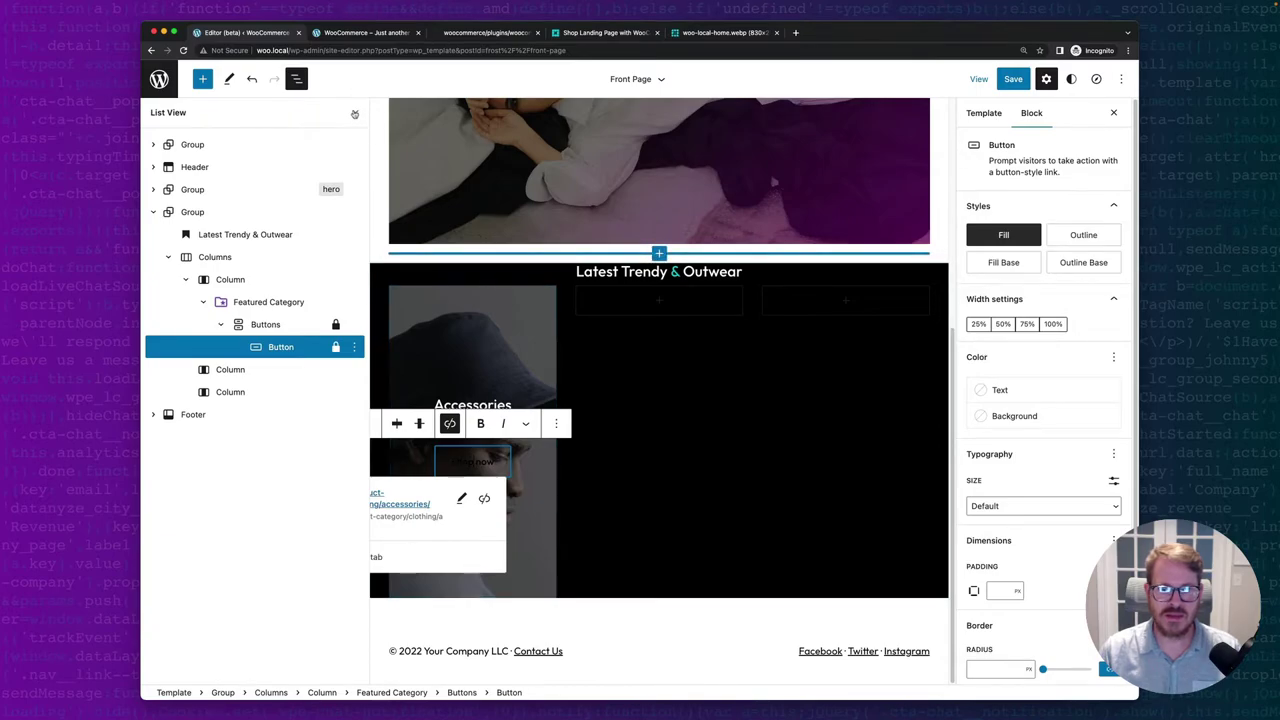
{"action": "left_click", "coordinate": [354, 112]}
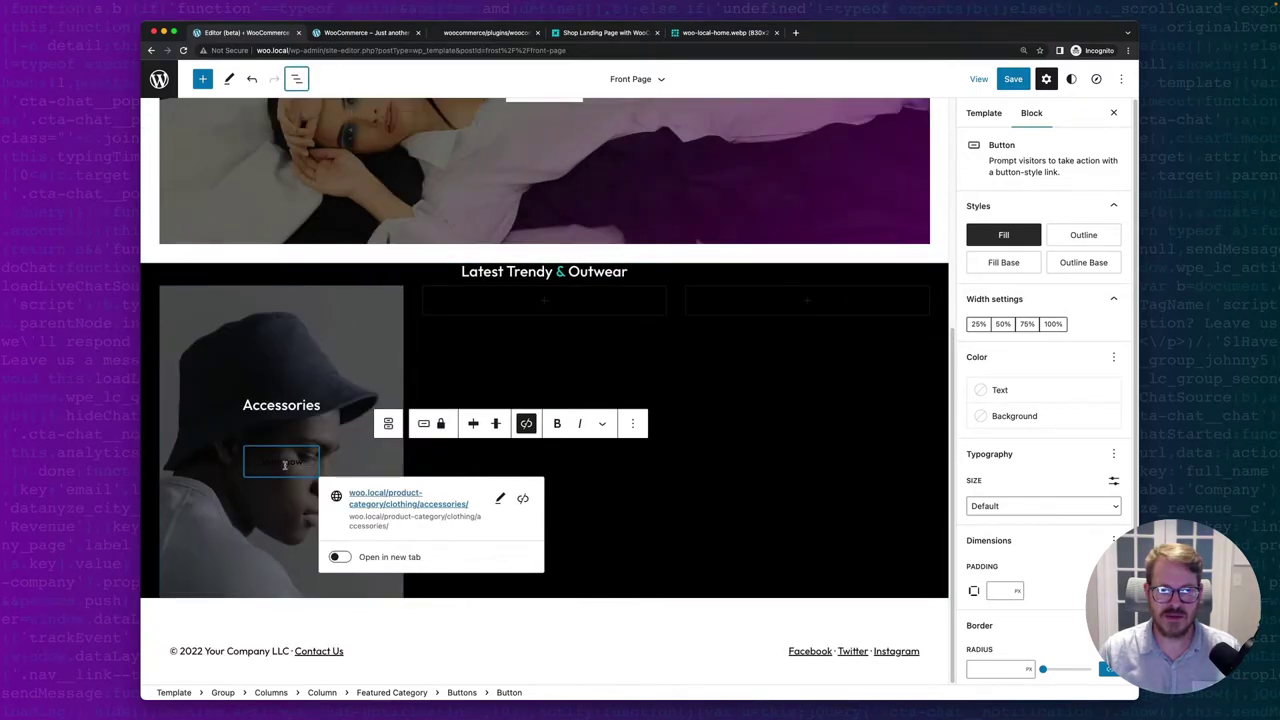
{"action": "left_click", "coordinate": [1083, 262]}
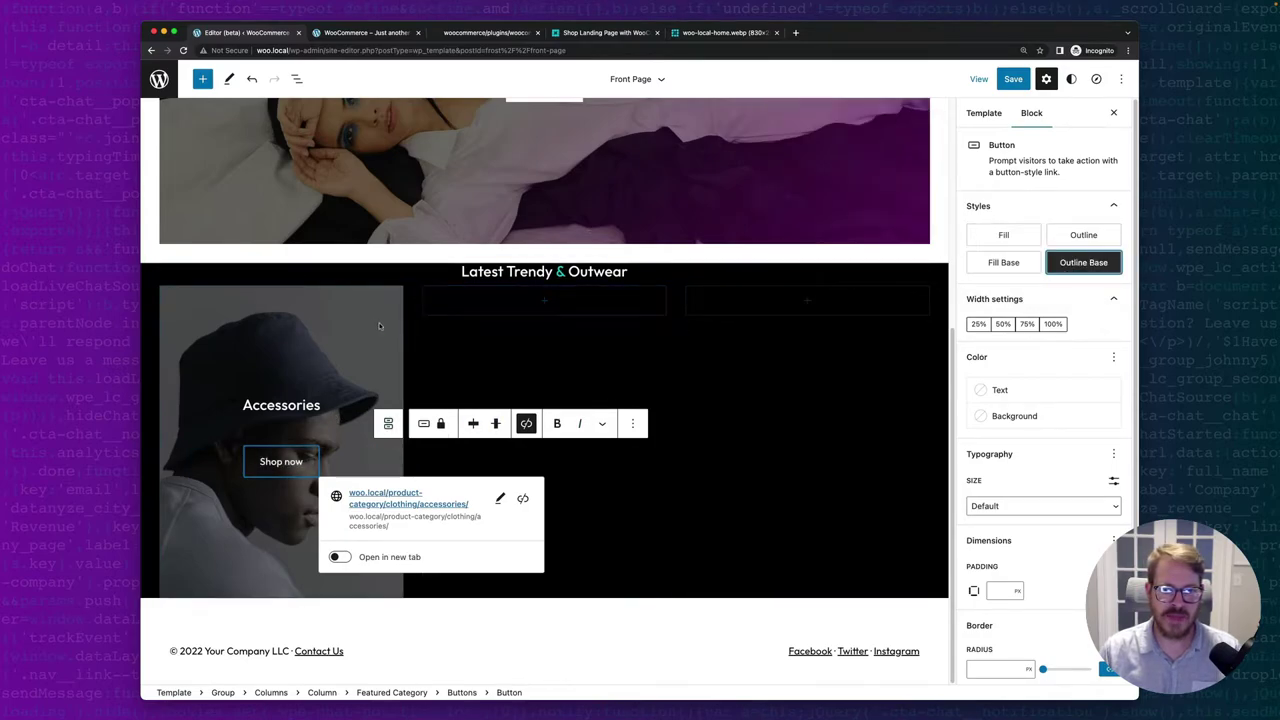
{"action": "left_click", "coordinate": [542, 301]}
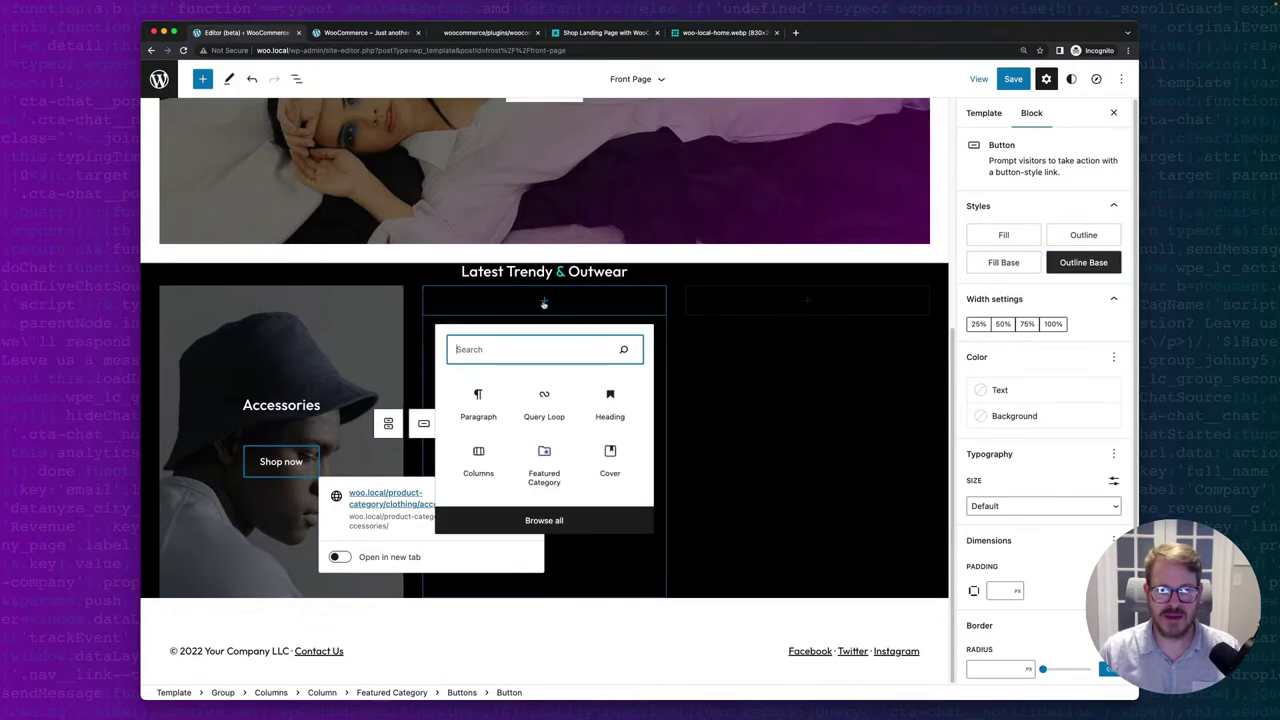
Add a Jackets Featured Category to the second column with an Outline Base Shop now button.
{"action": "left_click", "coordinate": [544, 458]}
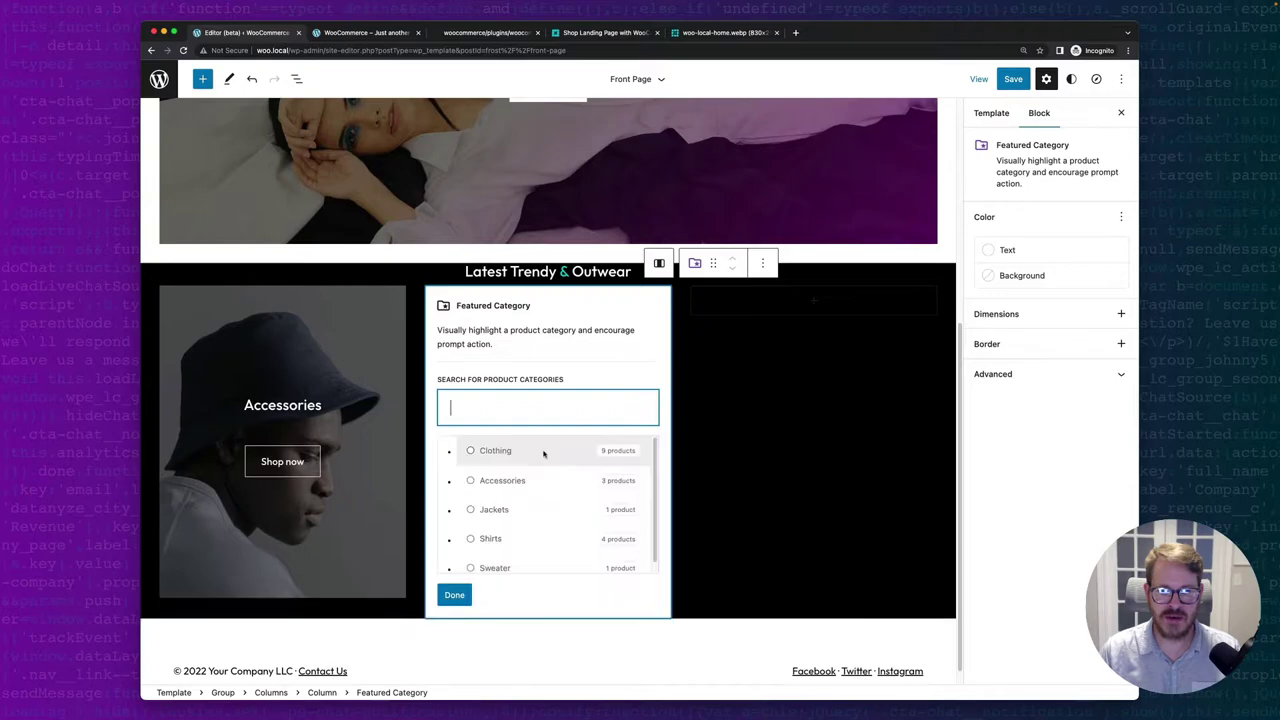
{"action": "left_click", "coordinate": [471, 510]}
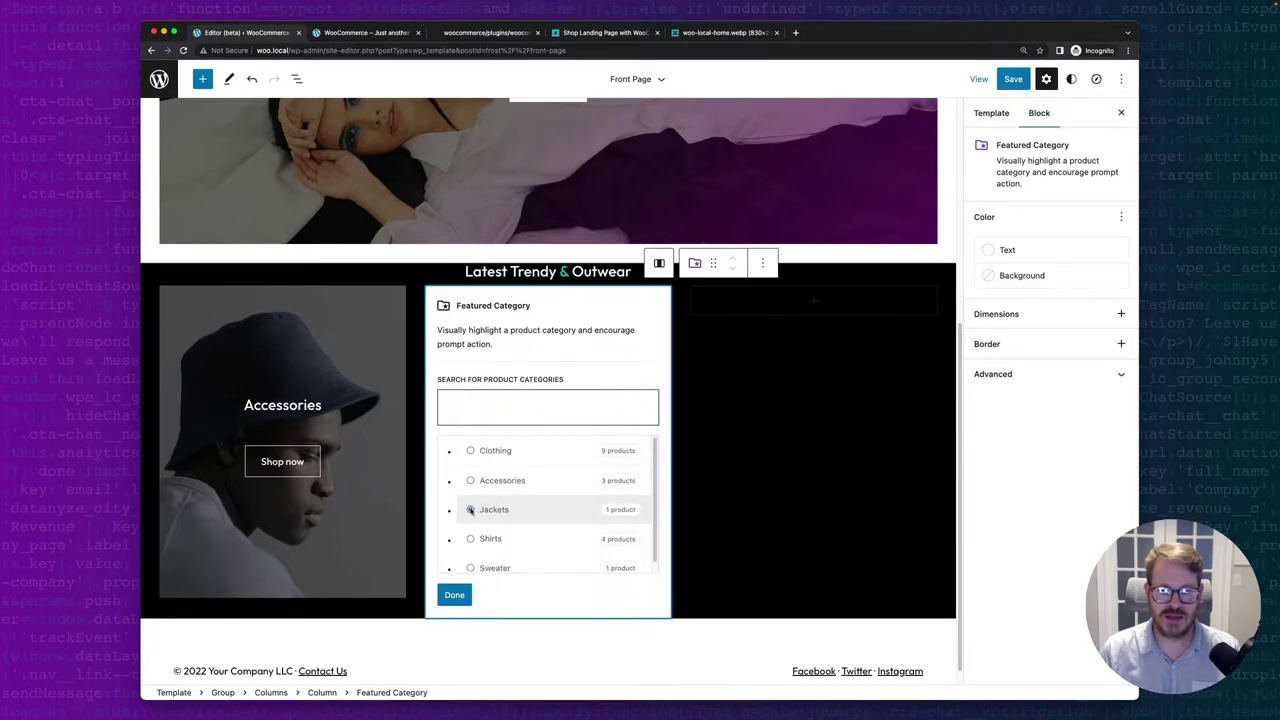
{"action": "left_click", "coordinate": [452, 595]}
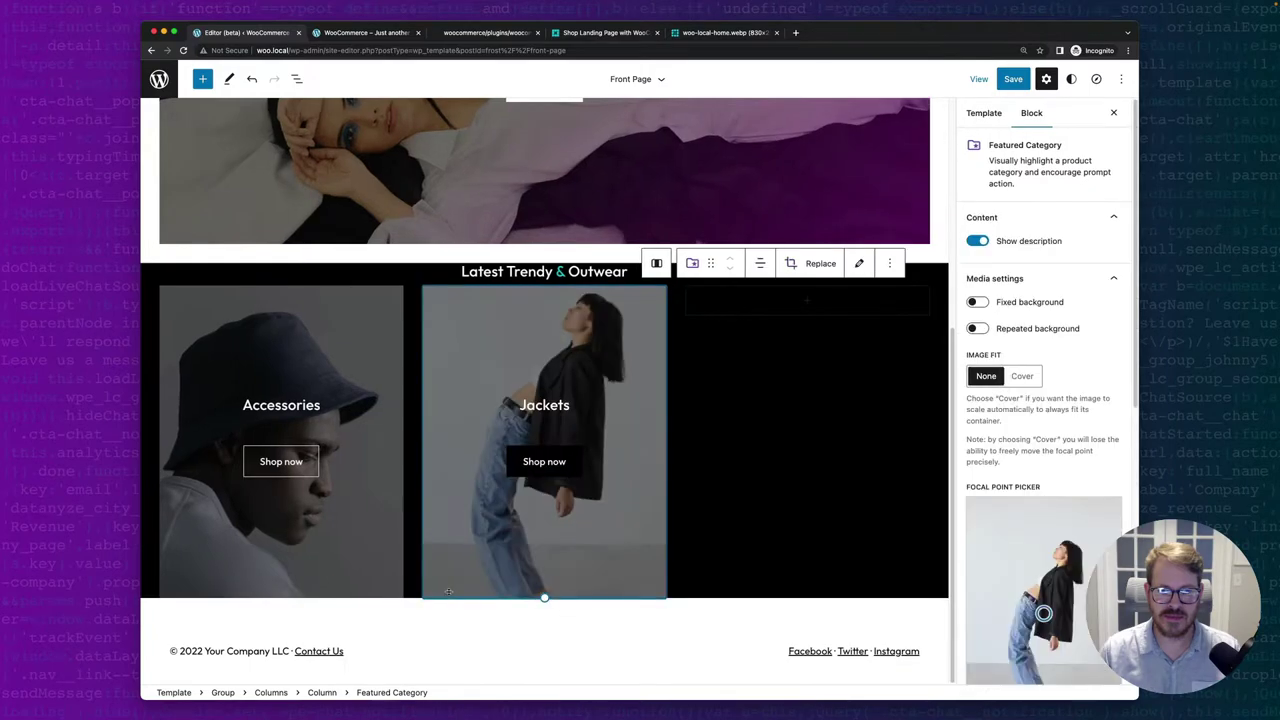
{"action": "left_click", "coordinate": [544, 461]}
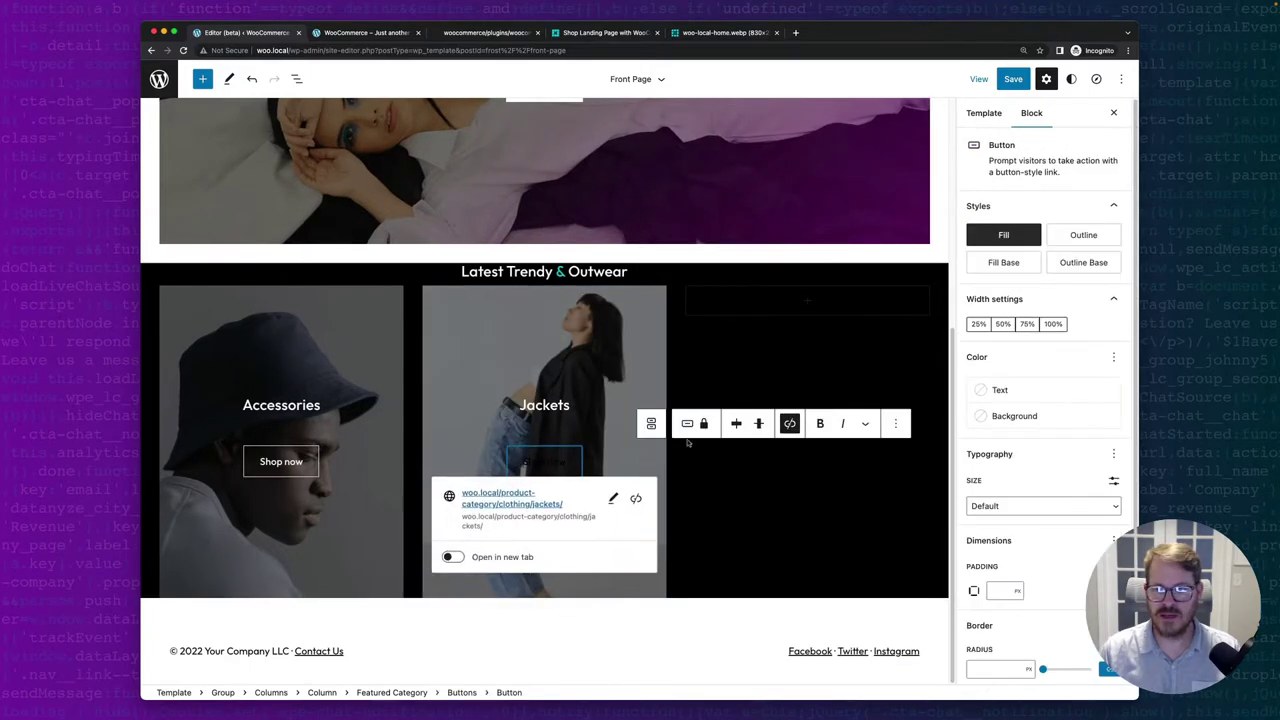
{"action": "left_click", "coordinate": [1070, 264]}
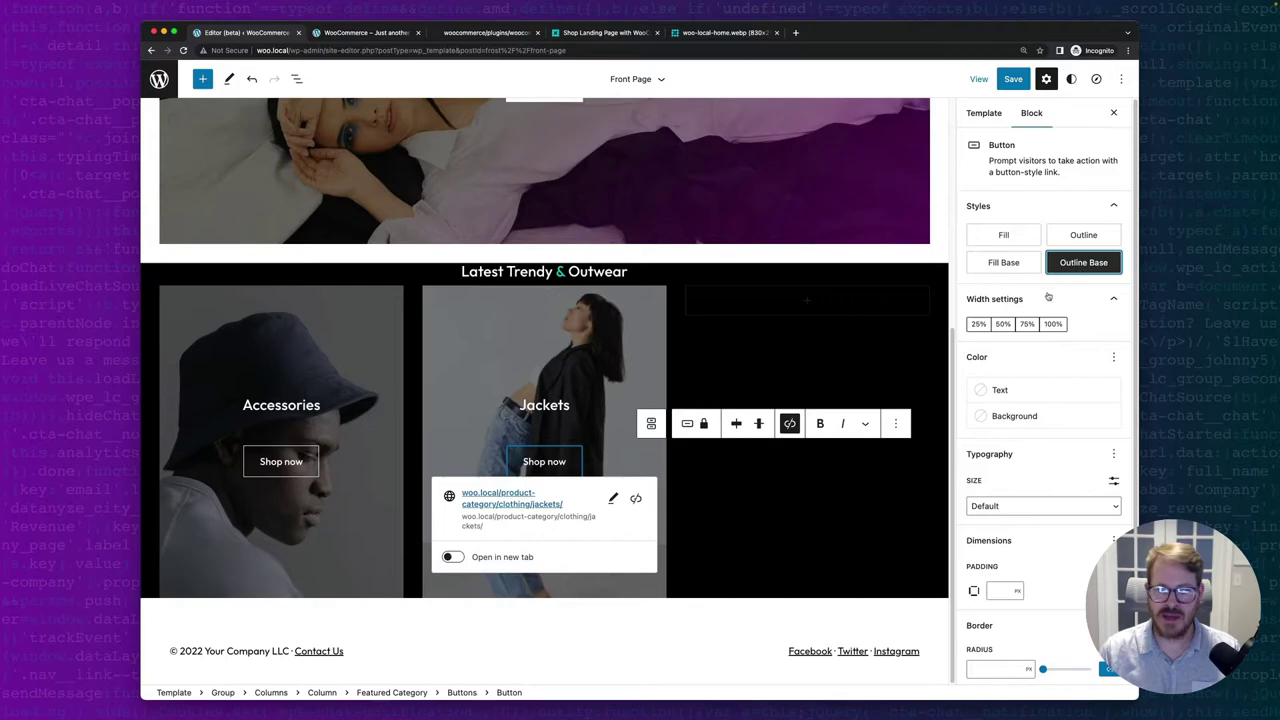
Add a Shirts Featured Category to the third column with an Outline Base Shop now button.
{"action": "left_click", "coordinate": [807, 300]}
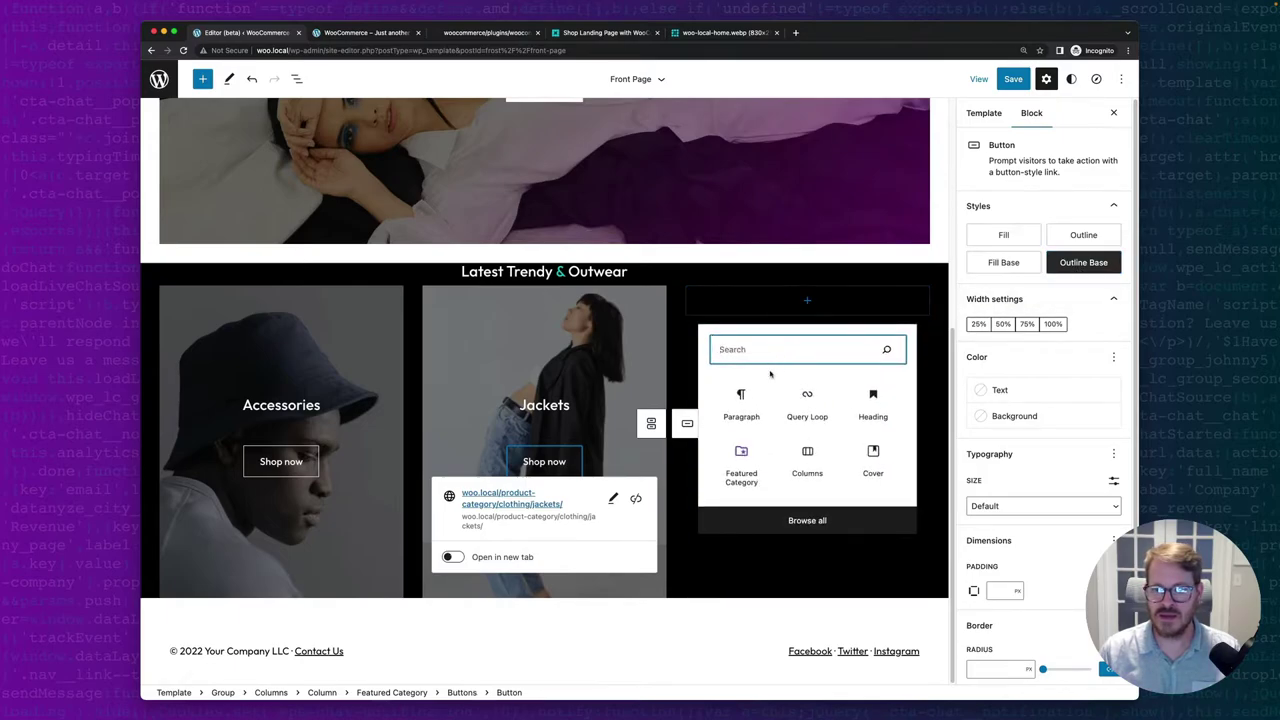
{"action": "left_click", "coordinate": [741, 465]}
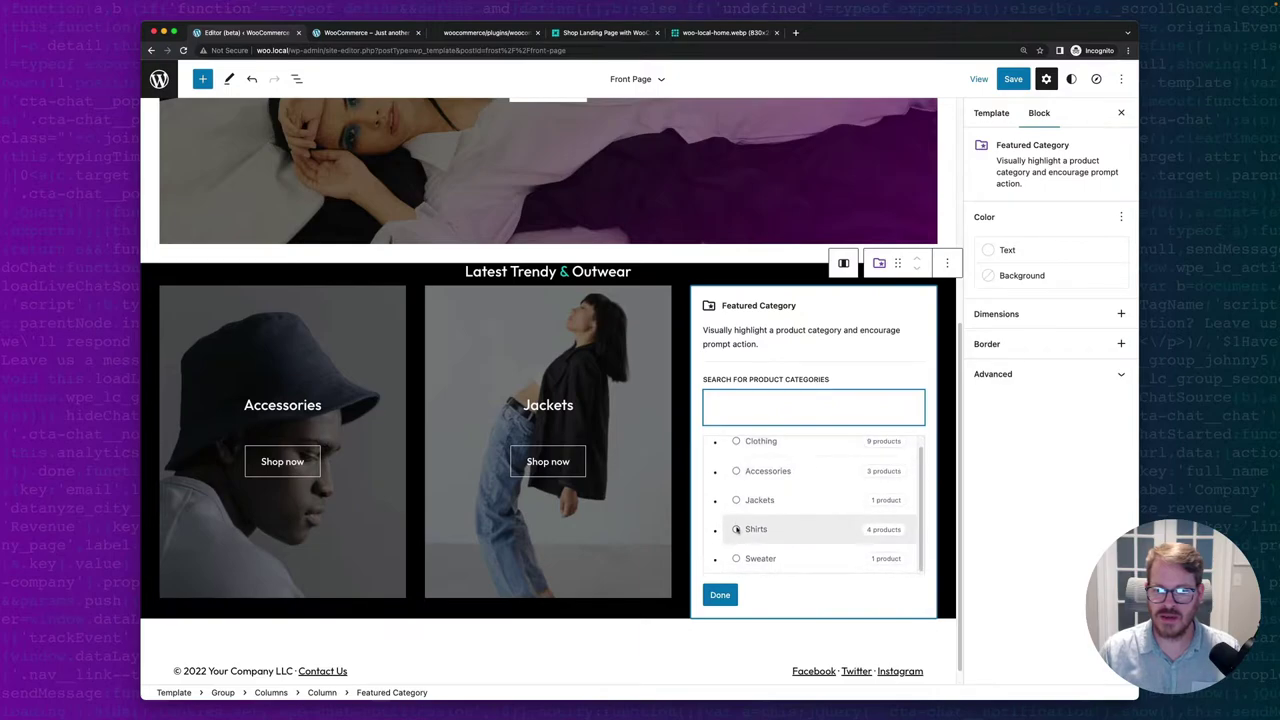
{"action": "left_click", "coordinate": [736, 530]}
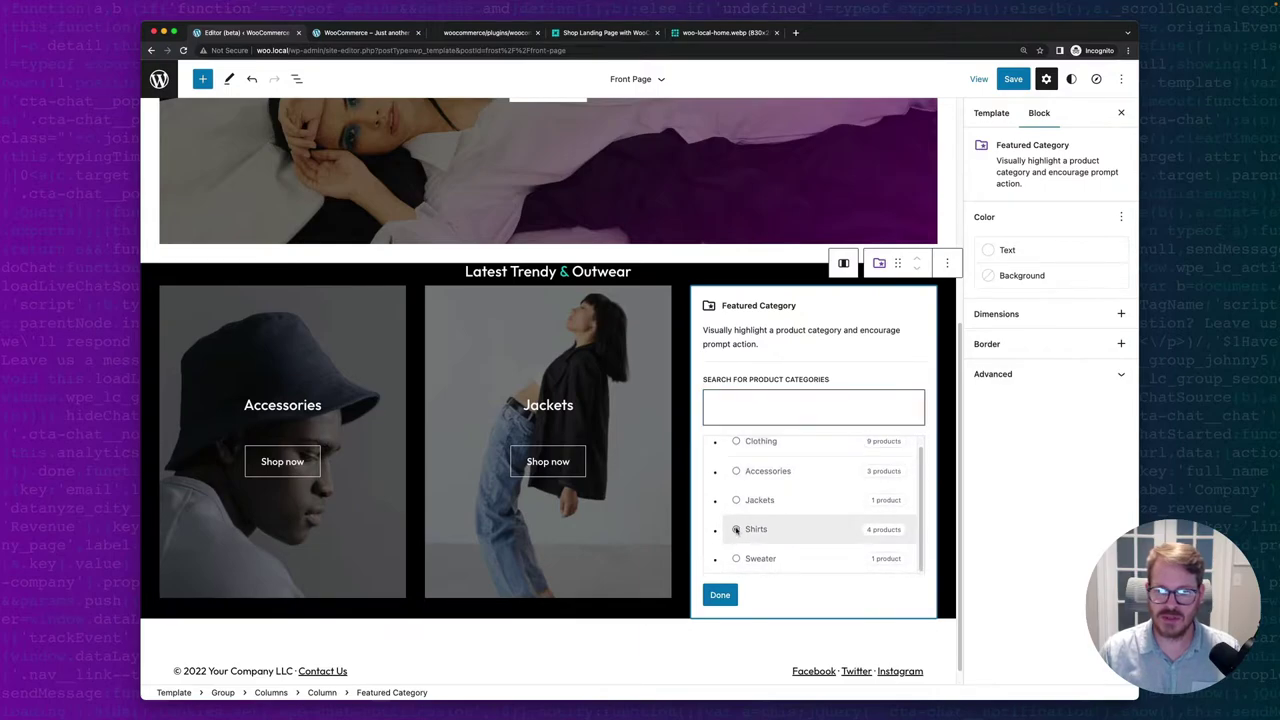
{"action": "left_click", "coordinate": [736, 530]}
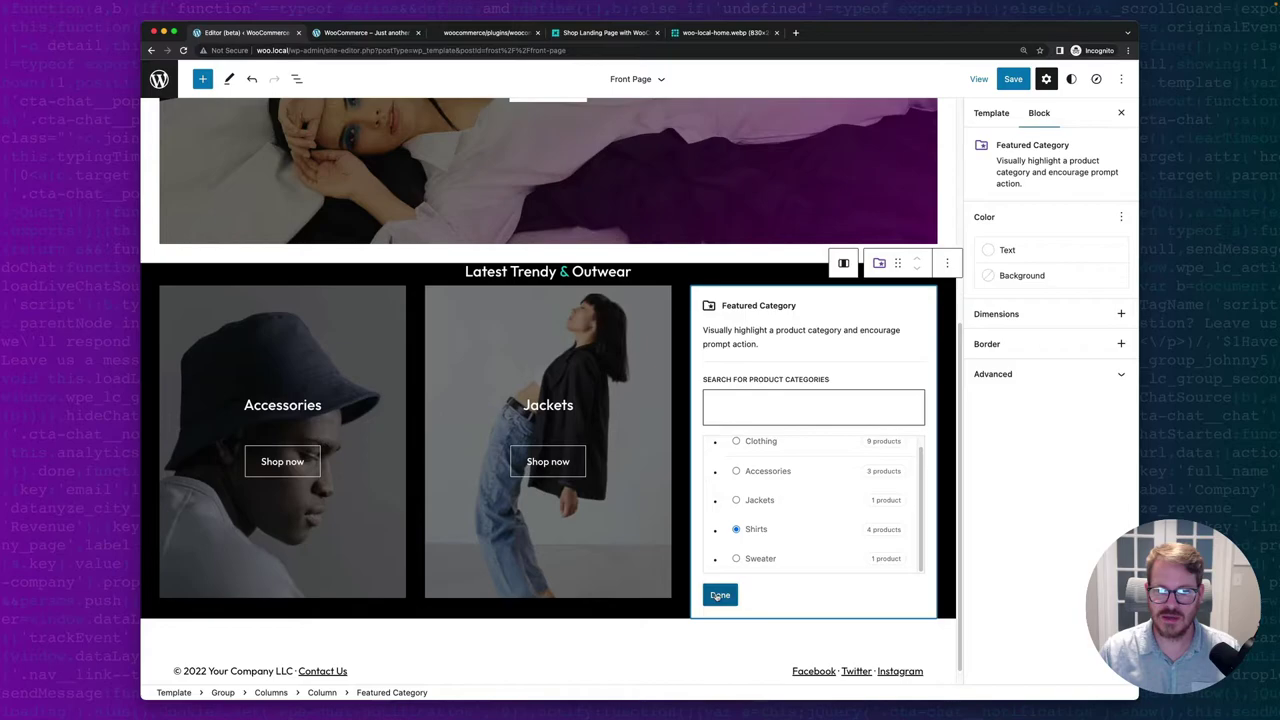
{"action": "left_click", "coordinate": [716, 596]}
{"action": "left_click", "coordinate": [800, 462]}
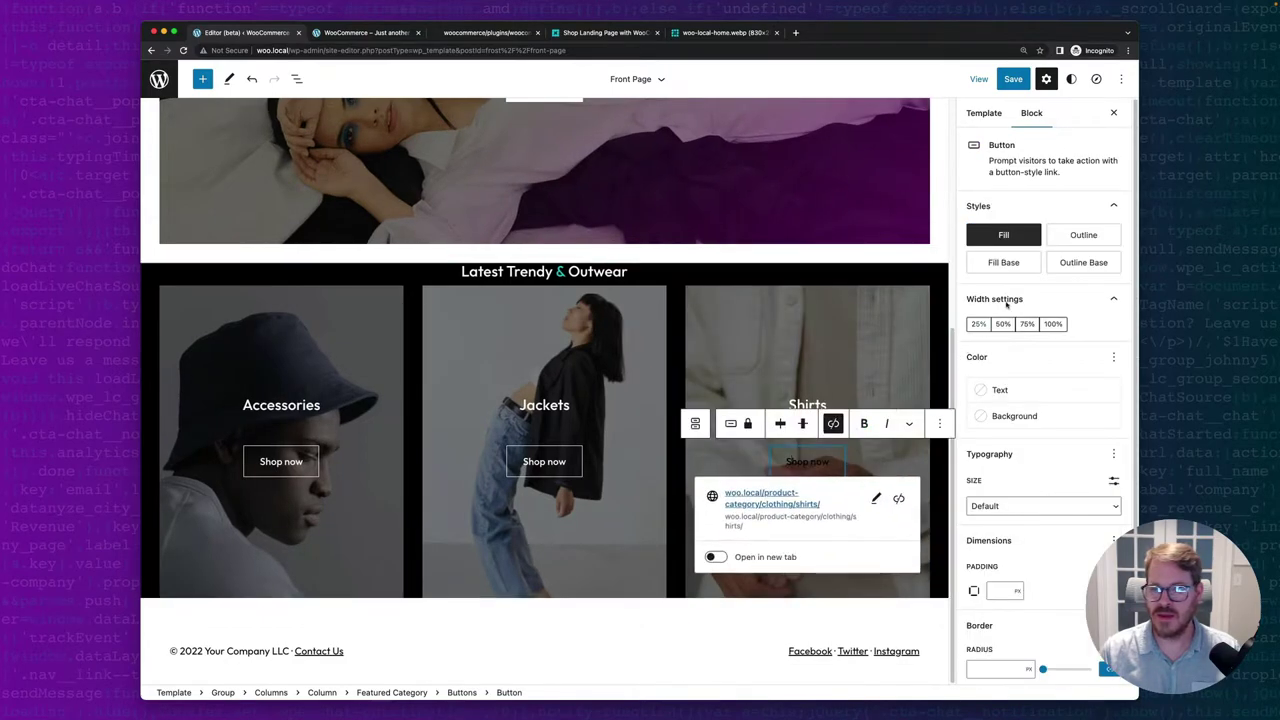
{"action": "left_click", "coordinate": [1076, 264]}
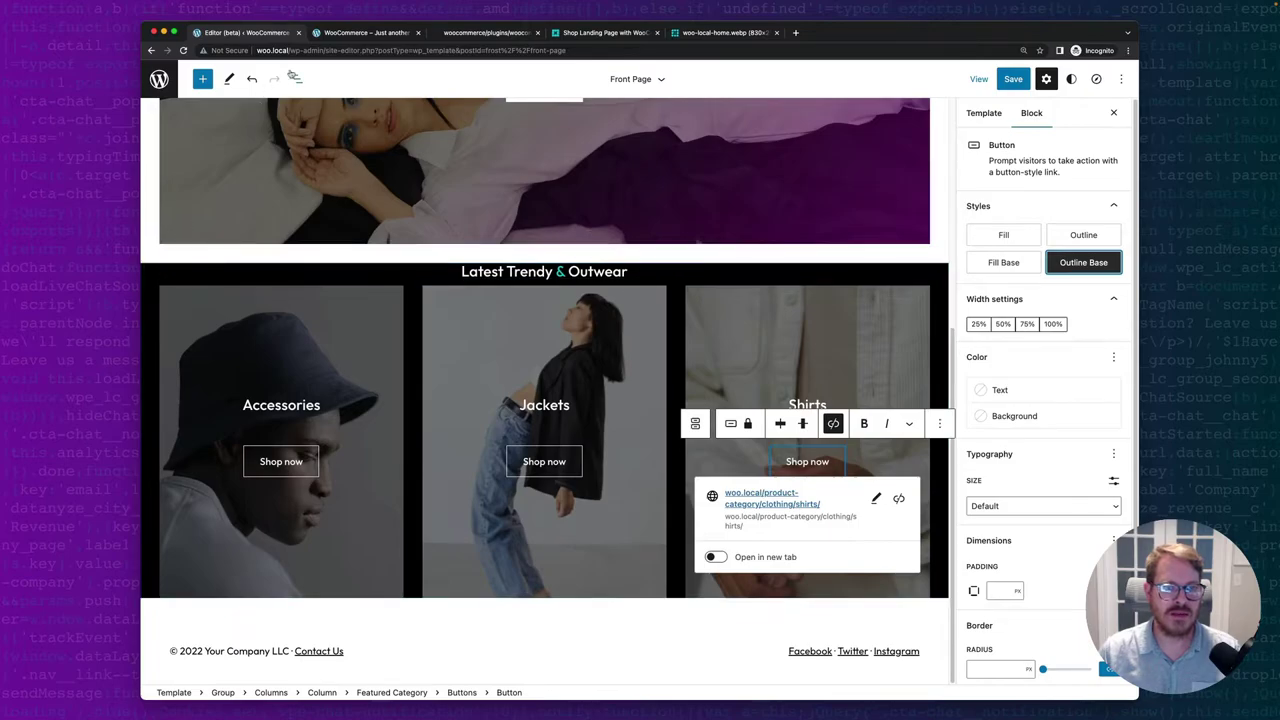
{"action": "left_click", "coordinate": [296, 79]}
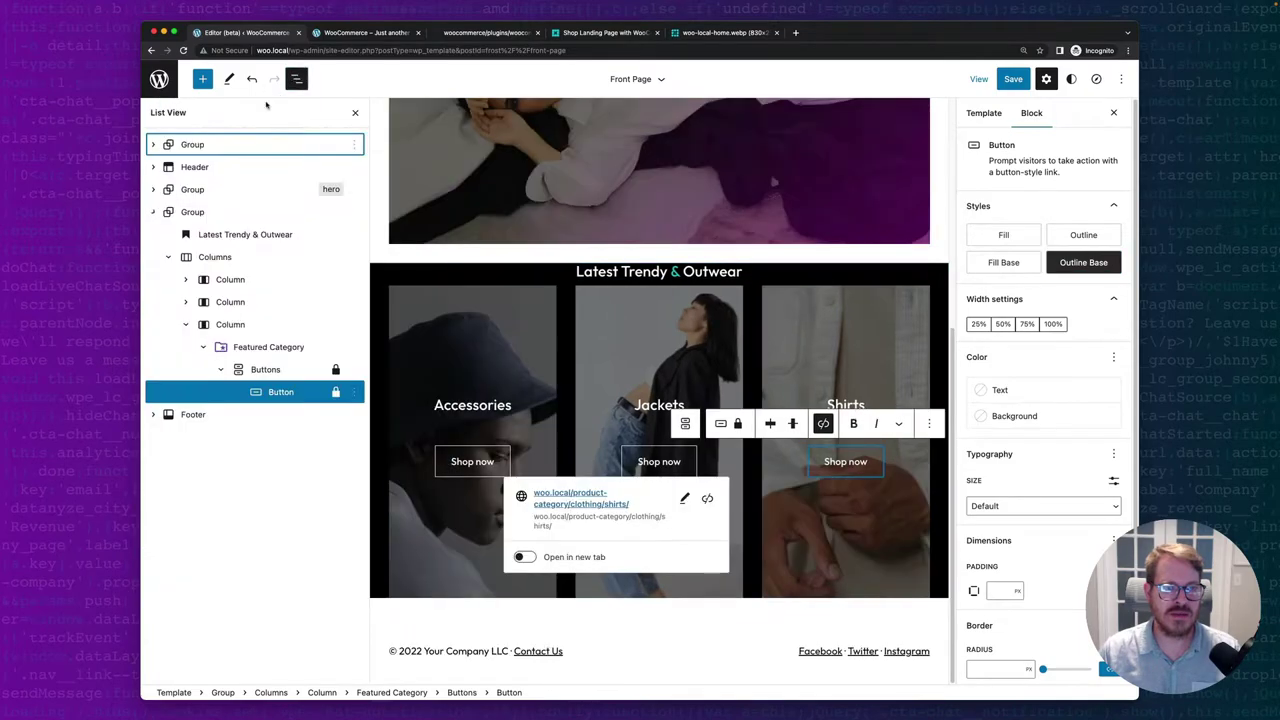
Set the black group's unlinked padding to 3 rem top and bottom, then save the site.
{"action": "left_click", "coordinate": [212, 213]}
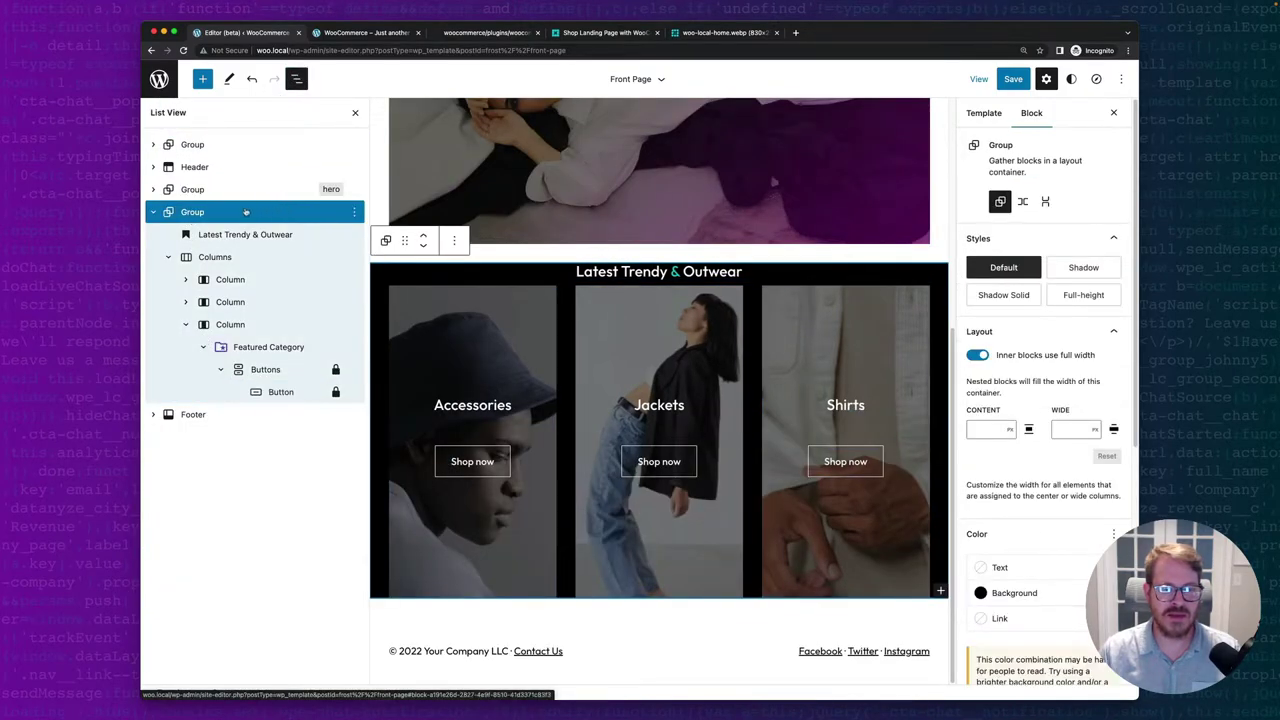
{"action": "scroll", "coordinate": [996, 416], "scroll_direction": "down", "scroll_amount": 5}
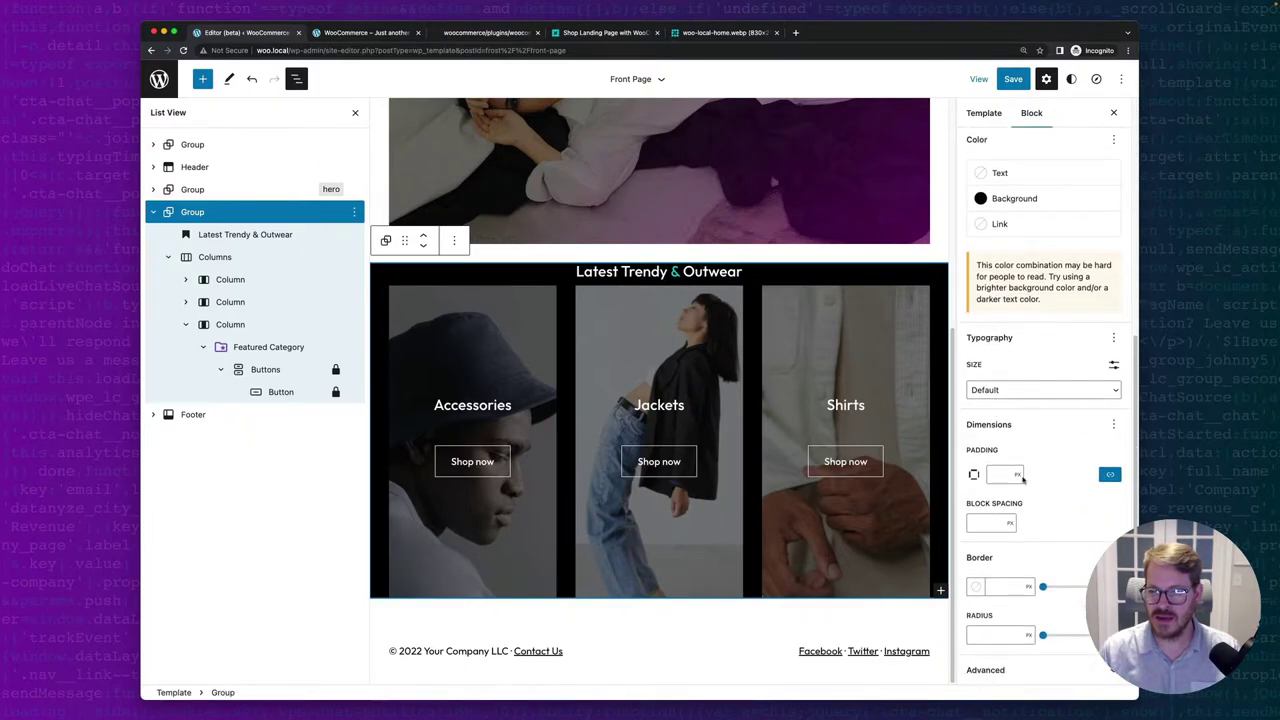
{"action": "left_click", "coordinate": [1016, 474]}
{"action": "left_click", "coordinate": [1017, 503]}
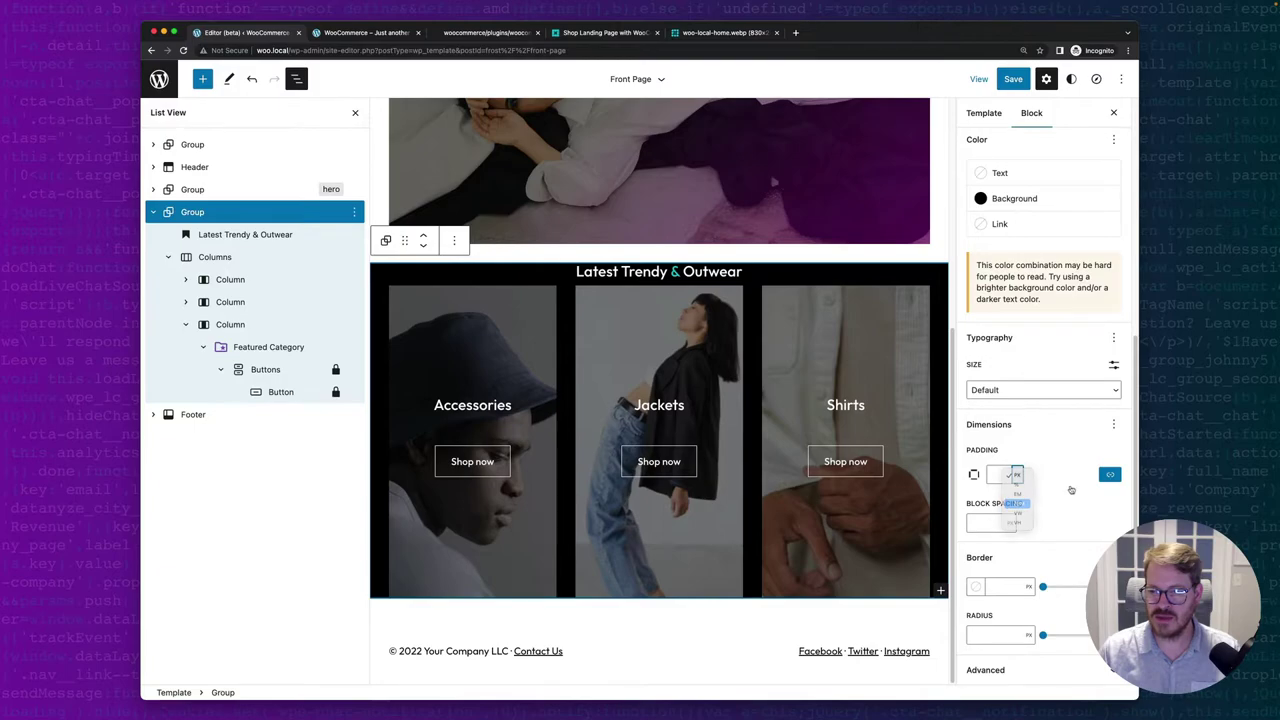
{"action": "left_click", "coordinate": [1109, 474]}
{"action": "left_click", "coordinate": [984, 498]}
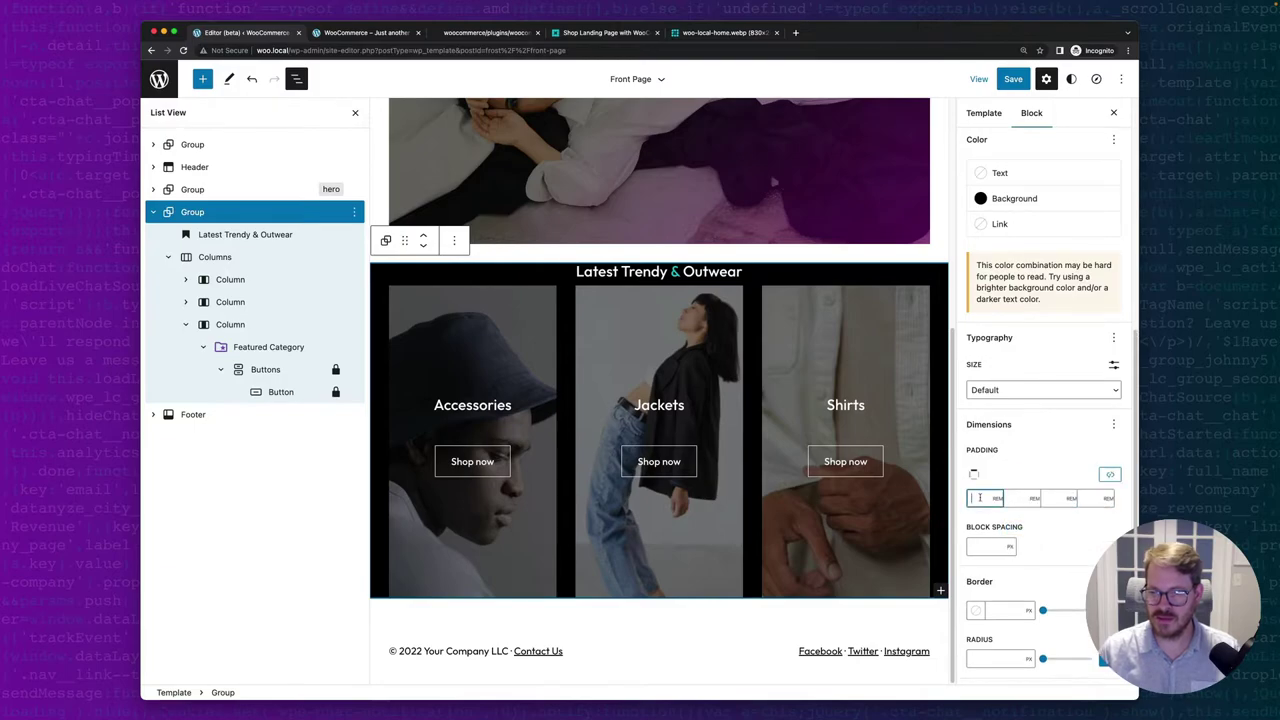
{"action": "type", "text": "3"}
{"action": "key", "text": "Tab"}
{"action": "key", "text": "Tab"}
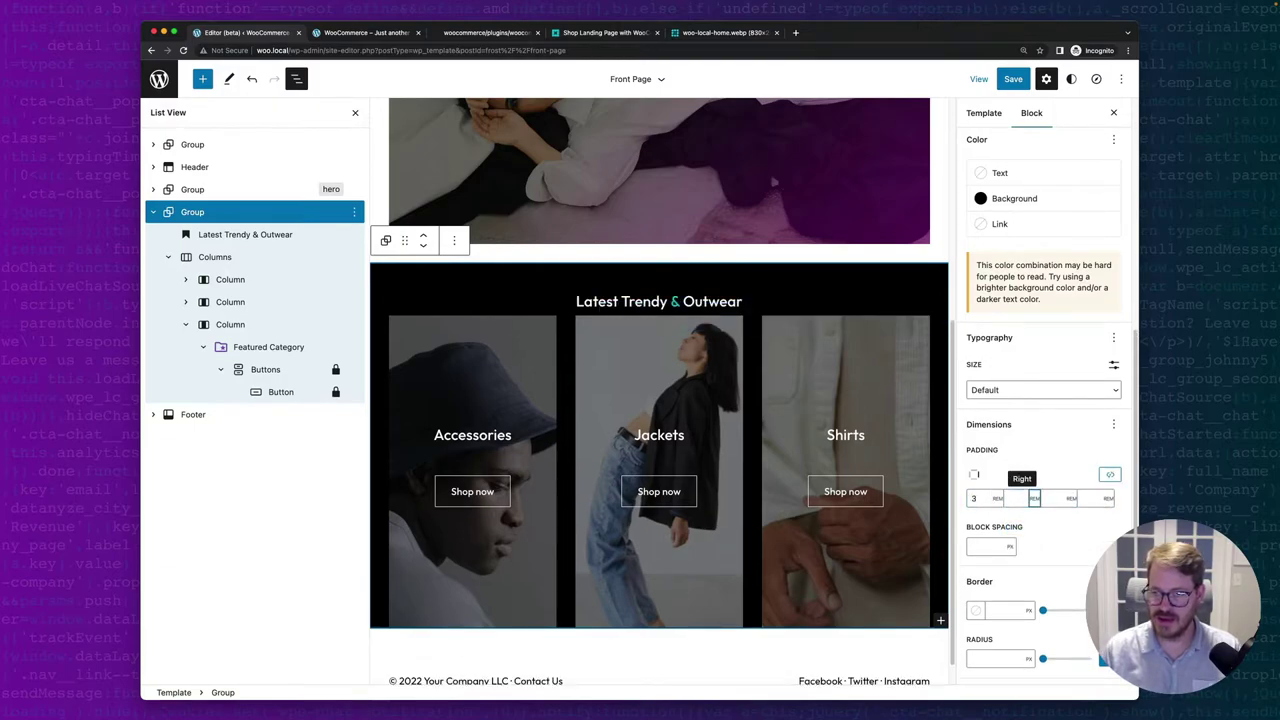
{"action": "key", "text": "Tab"}
{"action": "key", "text": "Tab"}
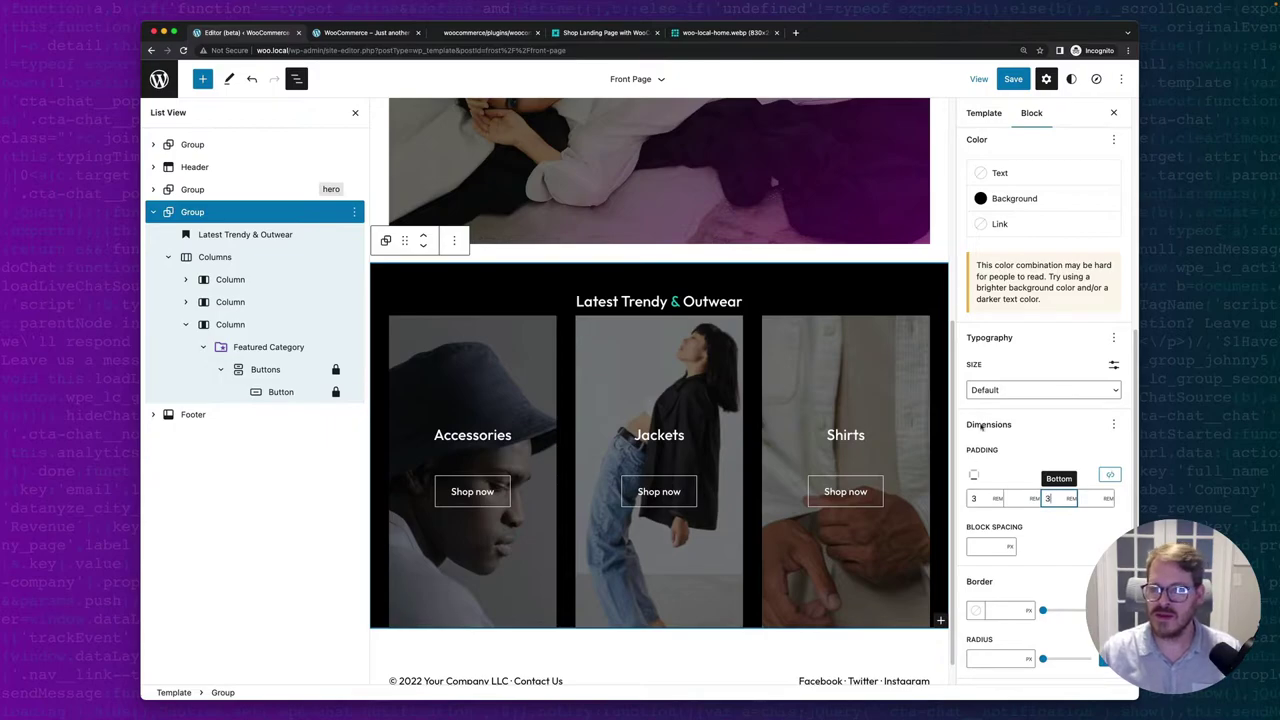
{"action": "left_click", "coordinate": [1012, 79]}
{"action": "left_click", "coordinate": [1010, 79]}
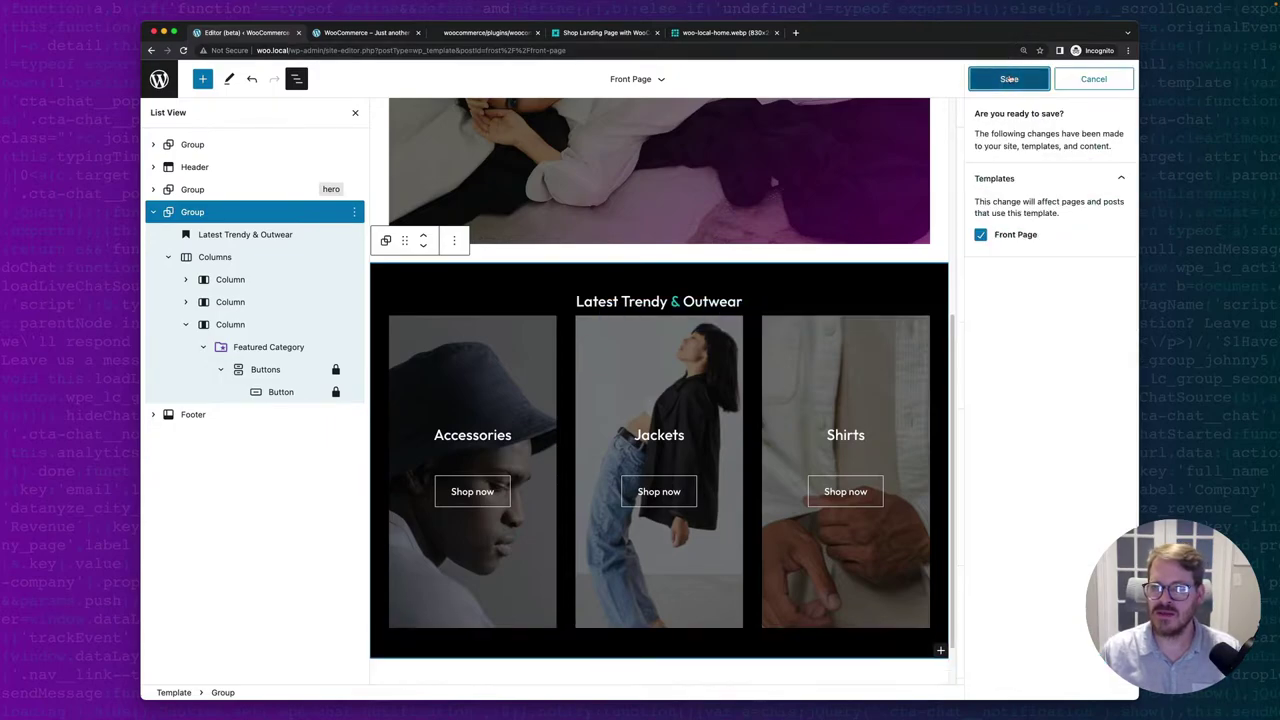
{"action": "left_click", "coordinate": [365, 33]}
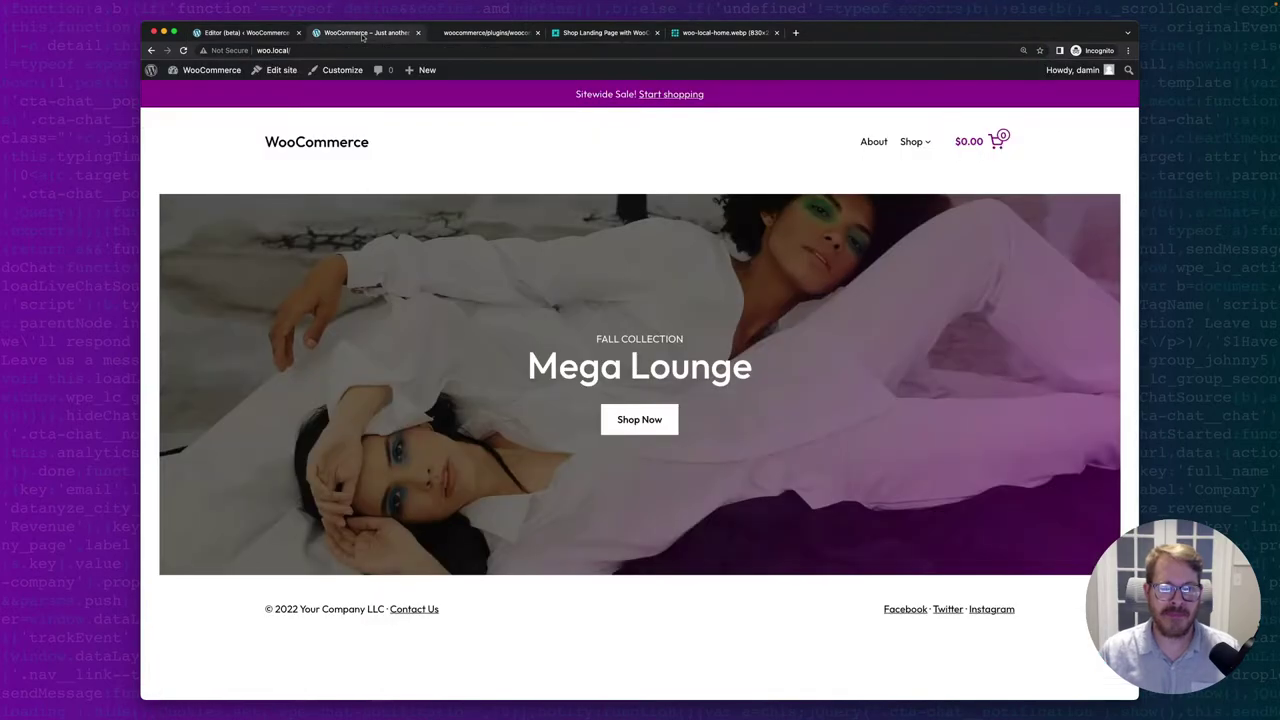
{"action": "key", "text": "super+r"}
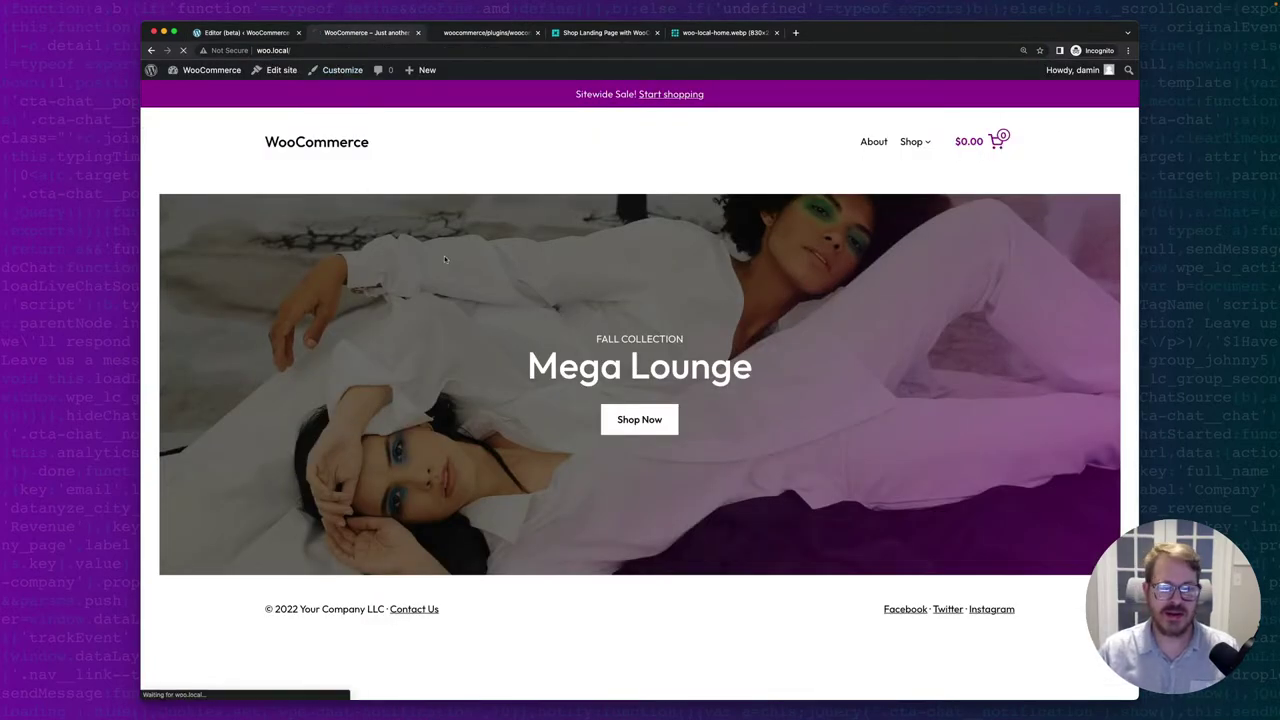
{"action": "scroll", "coordinate": [444, 255], "scroll_direction": "down", "scroll_amount": 5}
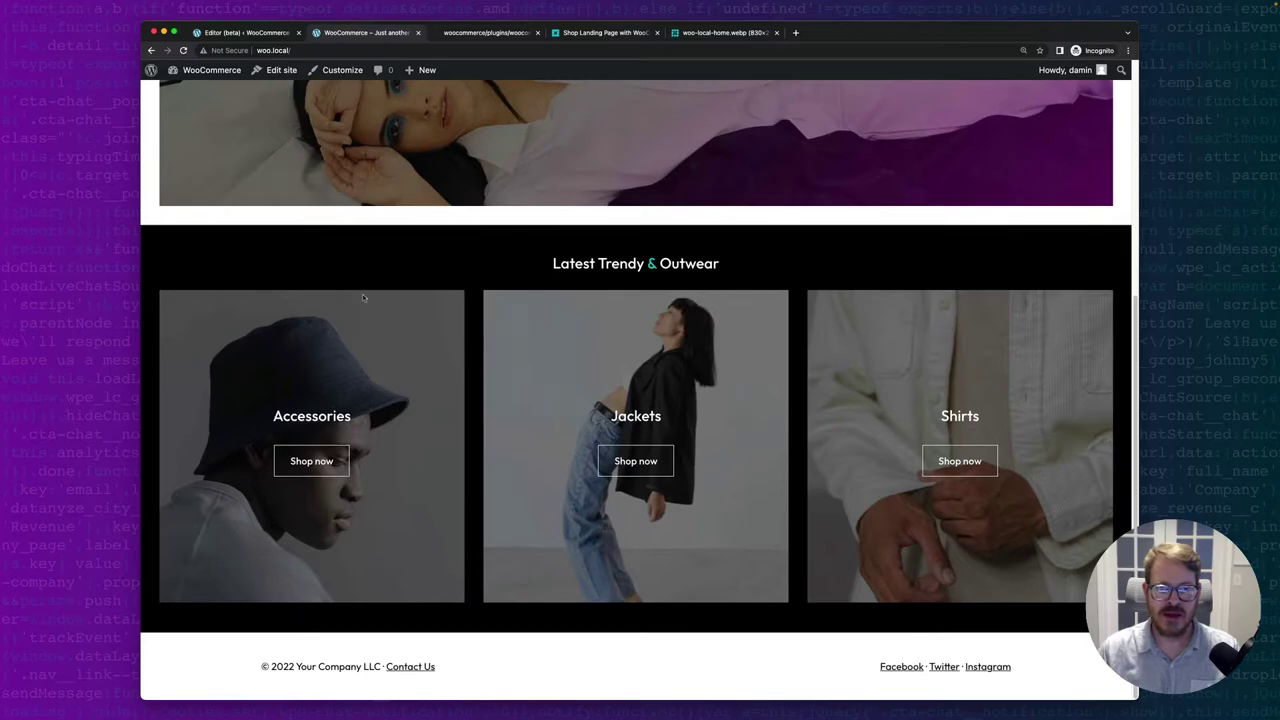
{"action": "left_click", "coordinate": [258, 33]}
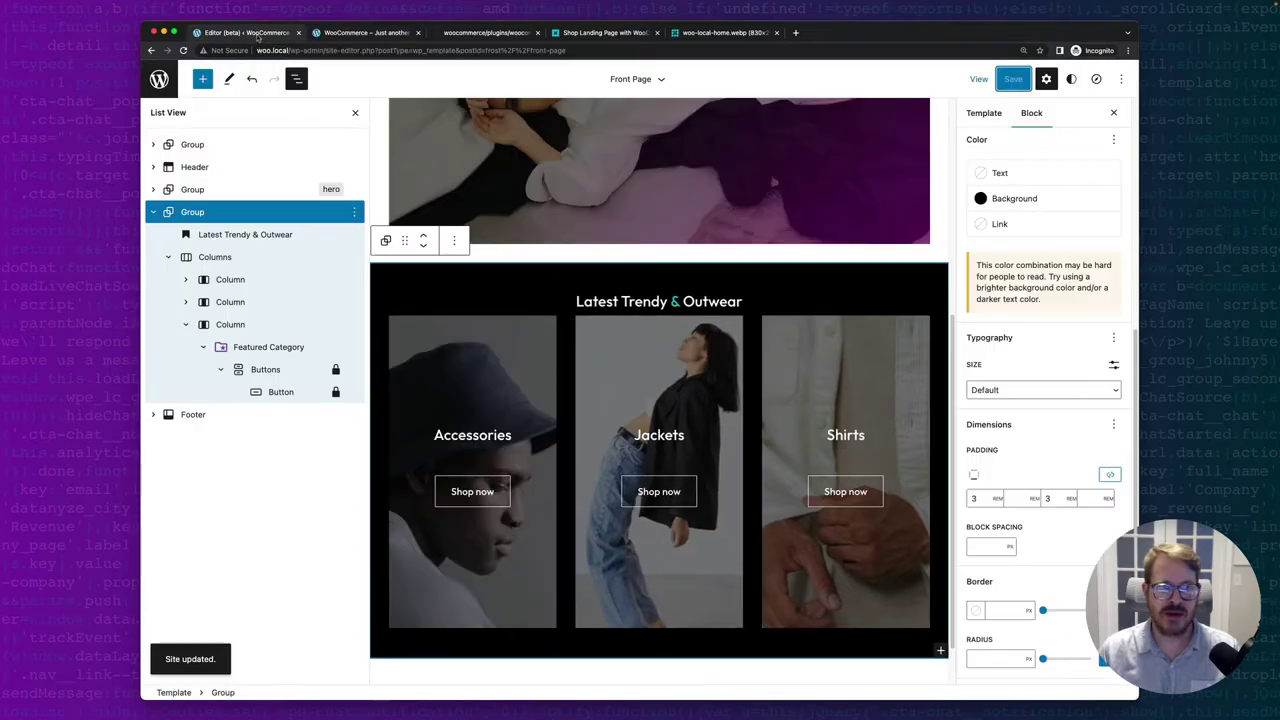
Apply gradient overlays: purple on Accessories, and two other theme gradients on Jackets and Shirts.
{"action": "left_click", "coordinate": [466, 330]}
{"action": "scroll", "coordinate": [1018, 497], "scroll_direction": "down", "scroll_amount": 2}
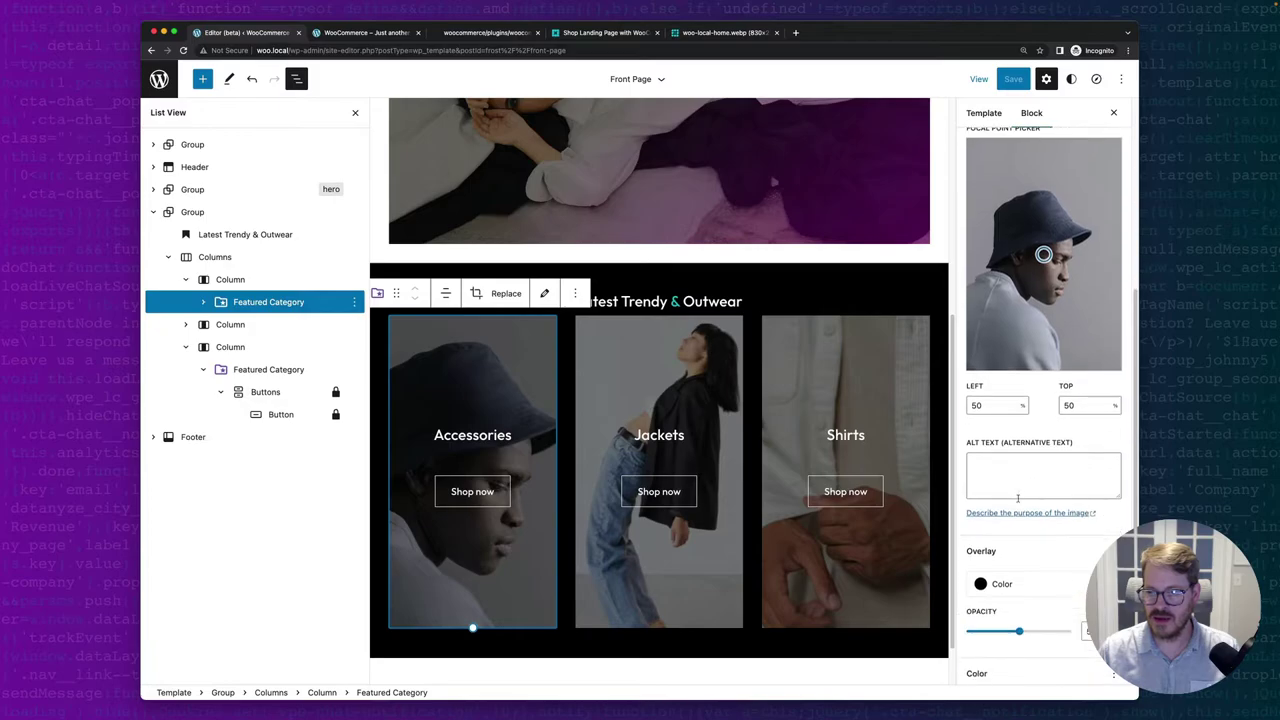
{"action": "left_click", "coordinate": [1002, 584]}
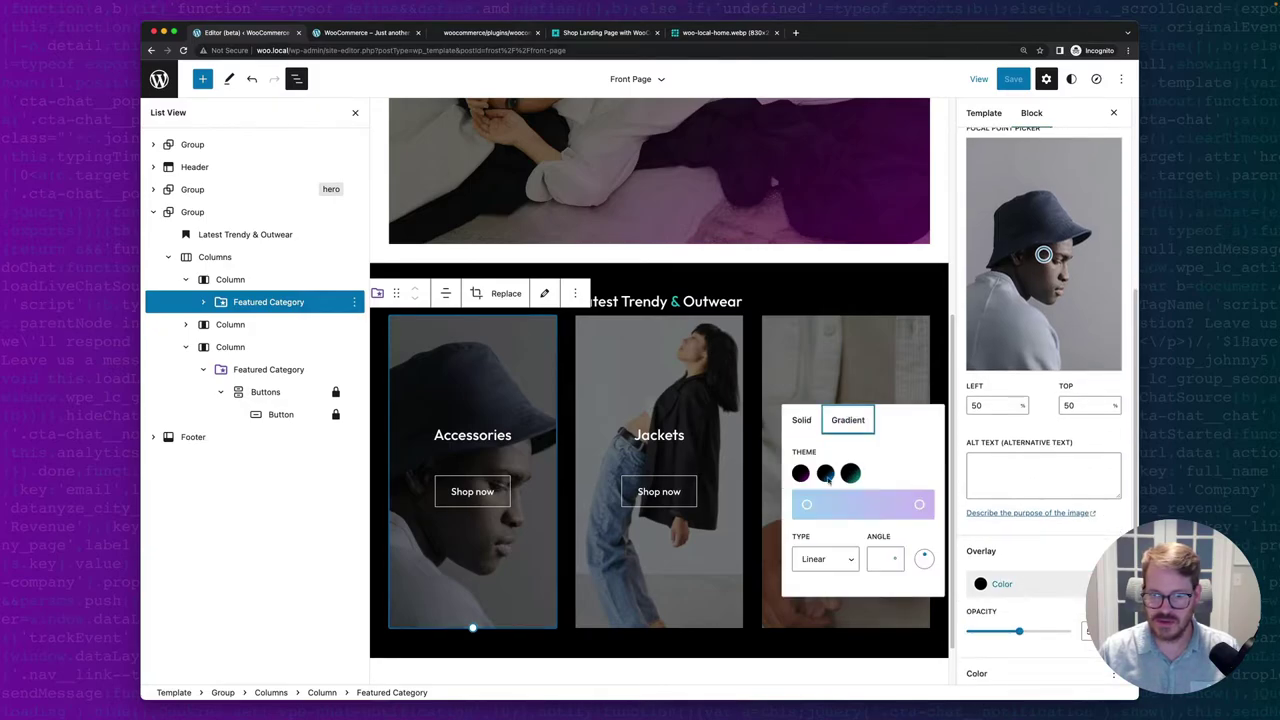
{"action": "left_click", "coordinate": [805, 475]}
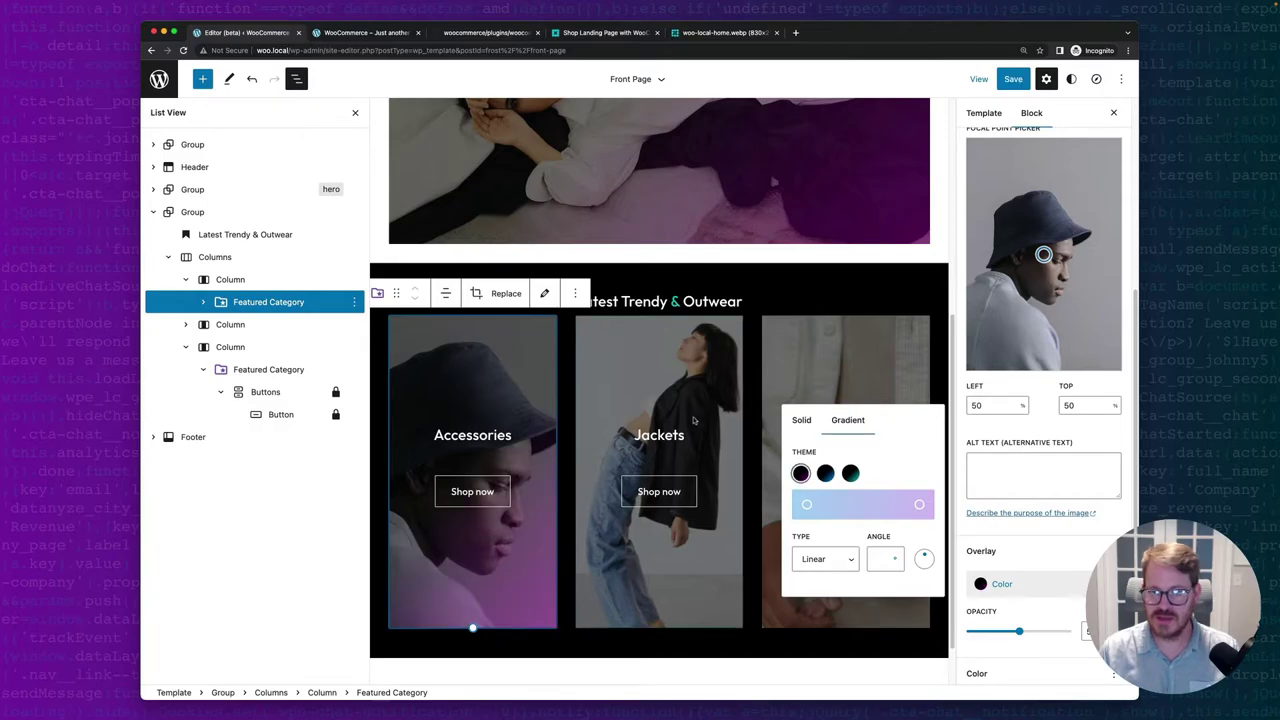
{"action": "left_click", "coordinate": [670, 383]}
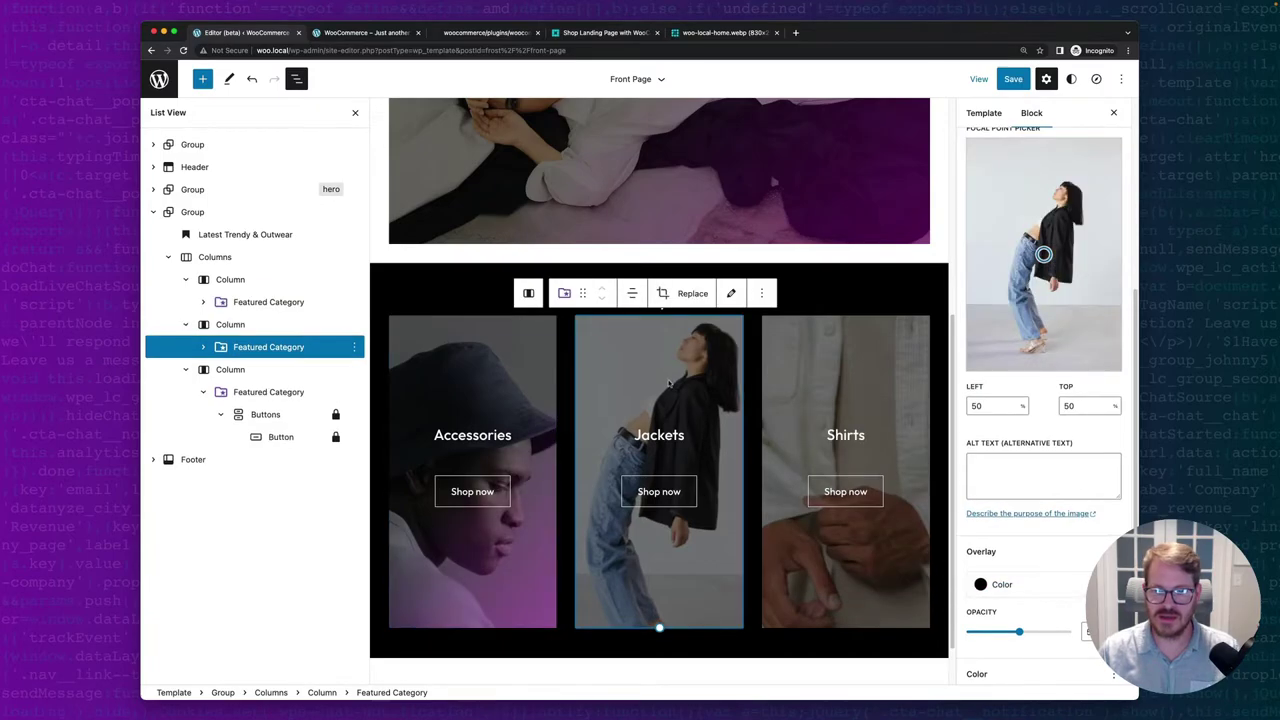
{"action": "left_click", "coordinate": [981, 585]}
{"action": "left_click", "coordinate": [848, 420]}
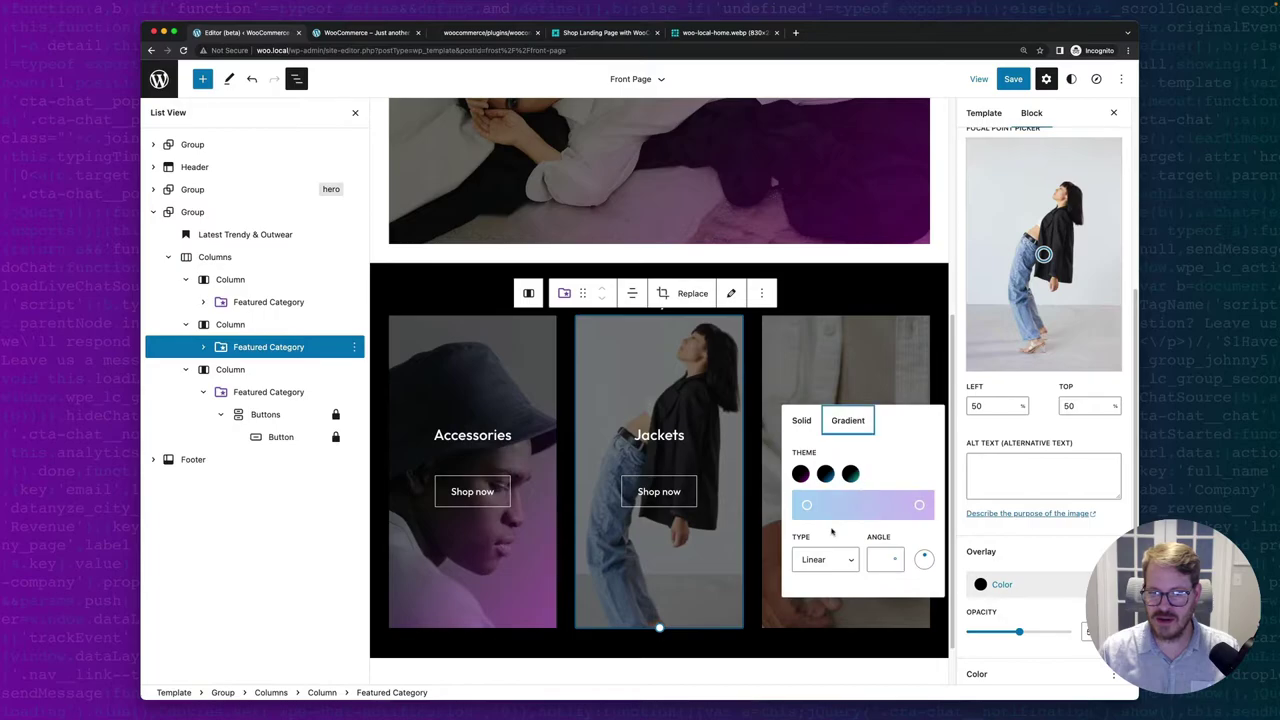
{"action": "left_click", "coordinate": [823, 476]}
{"action": "left_click", "coordinate": [770, 347]}
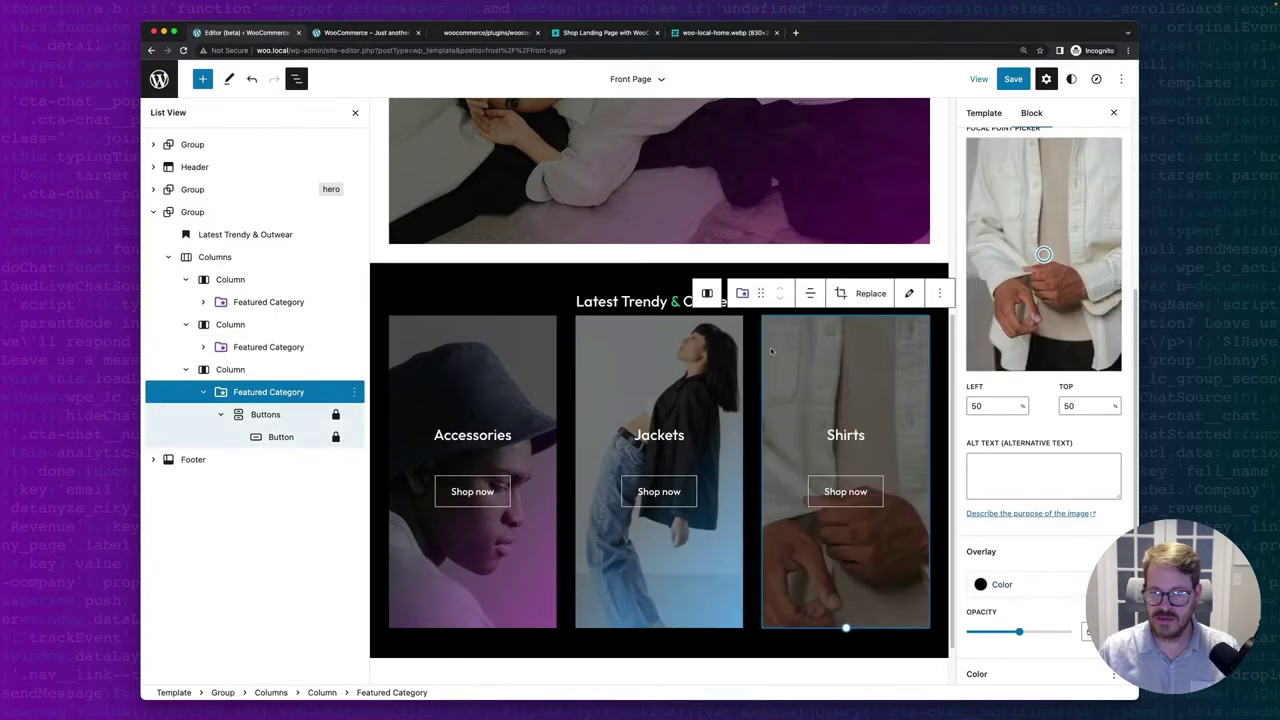
{"action": "left_click", "coordinate": [990, 584]}
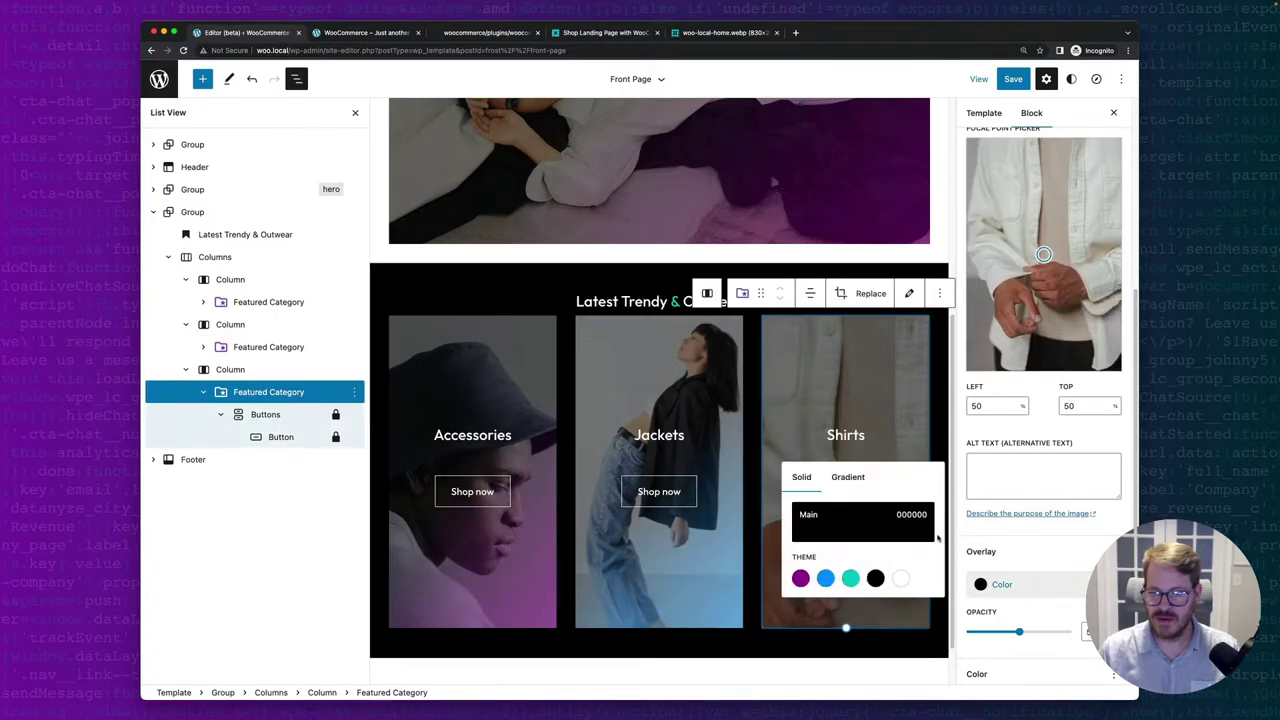
{"action": "left_click", "coordinate": [849, 478]}
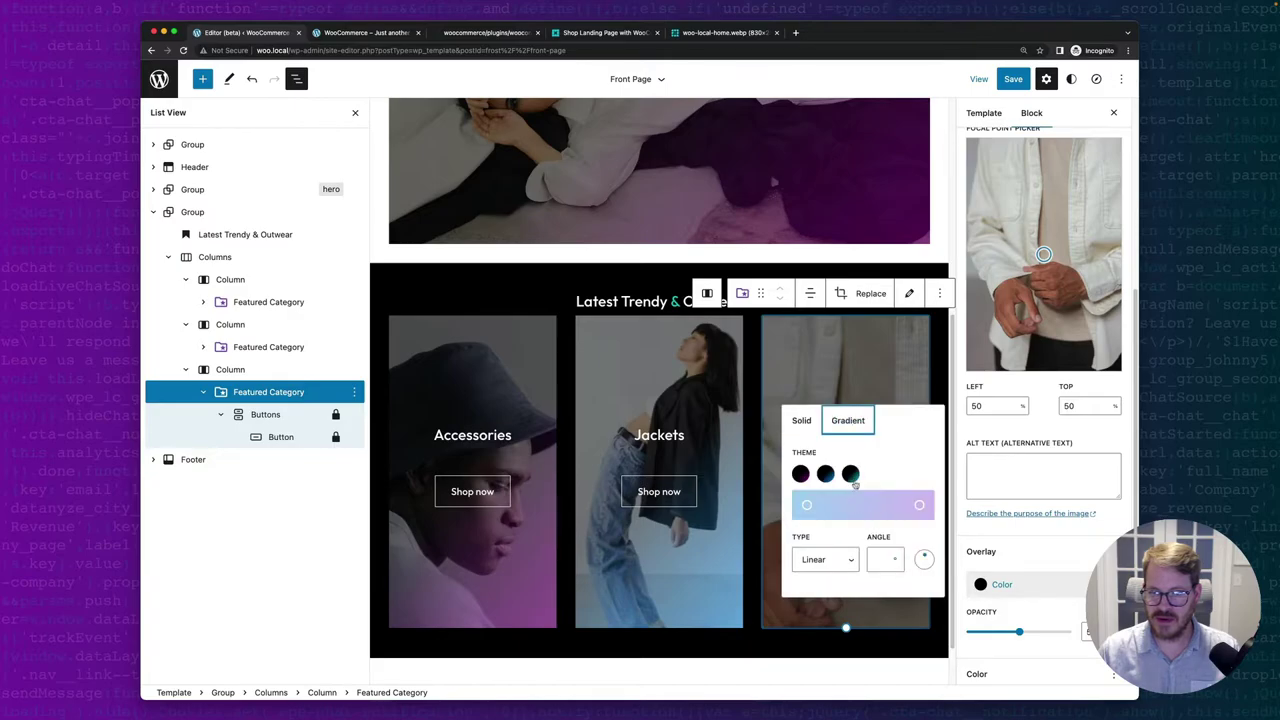
{"action": "left_click", "coordinate": [851, 475]}
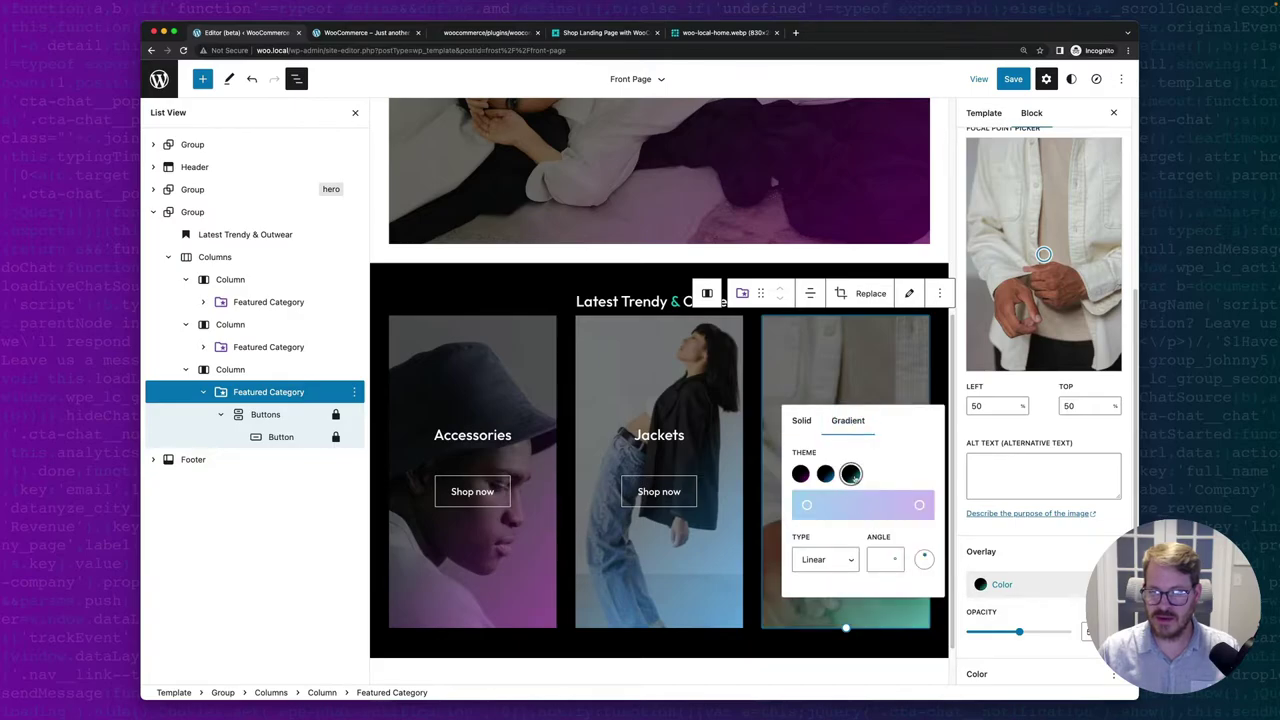
Save the site and compare the reloaded storefront against the reference design image.
{"action": "left_click", "coordinate": [1013, 79]}
{"action": "left_click", "coordinate": [1011, 78]}
{"action": "left_click", "coordinate": [362, 32]}
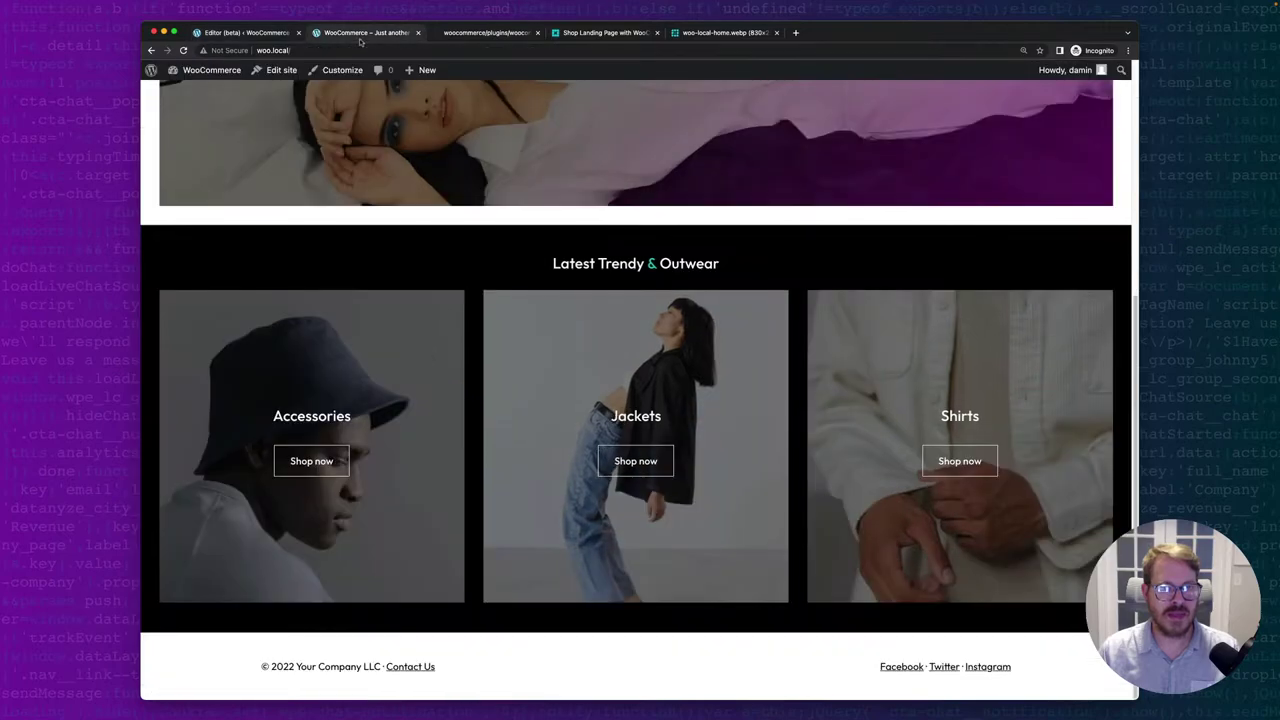
{"action": "key", "text": "super+r"}
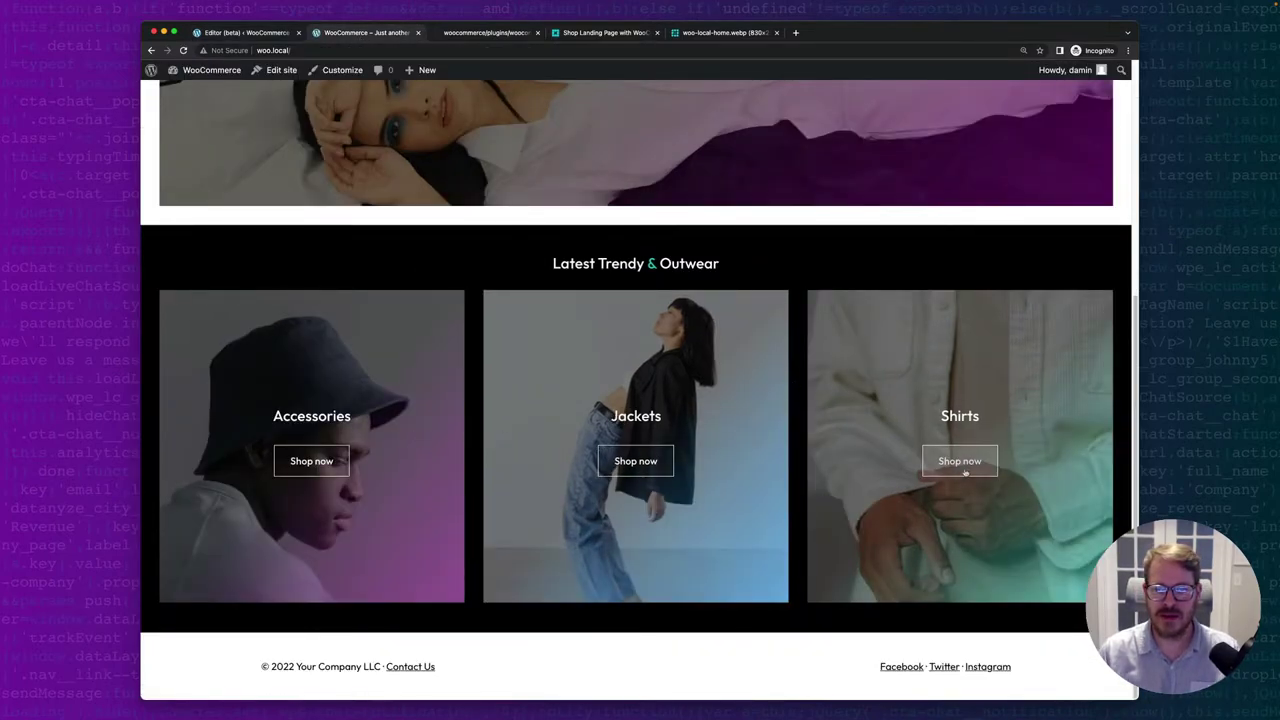
{"action": "key", "text": "super+5"}
{"action": "scroll", "coordinate": [526, 408], "scroll_direction": "down", "scroll_amount": 3}
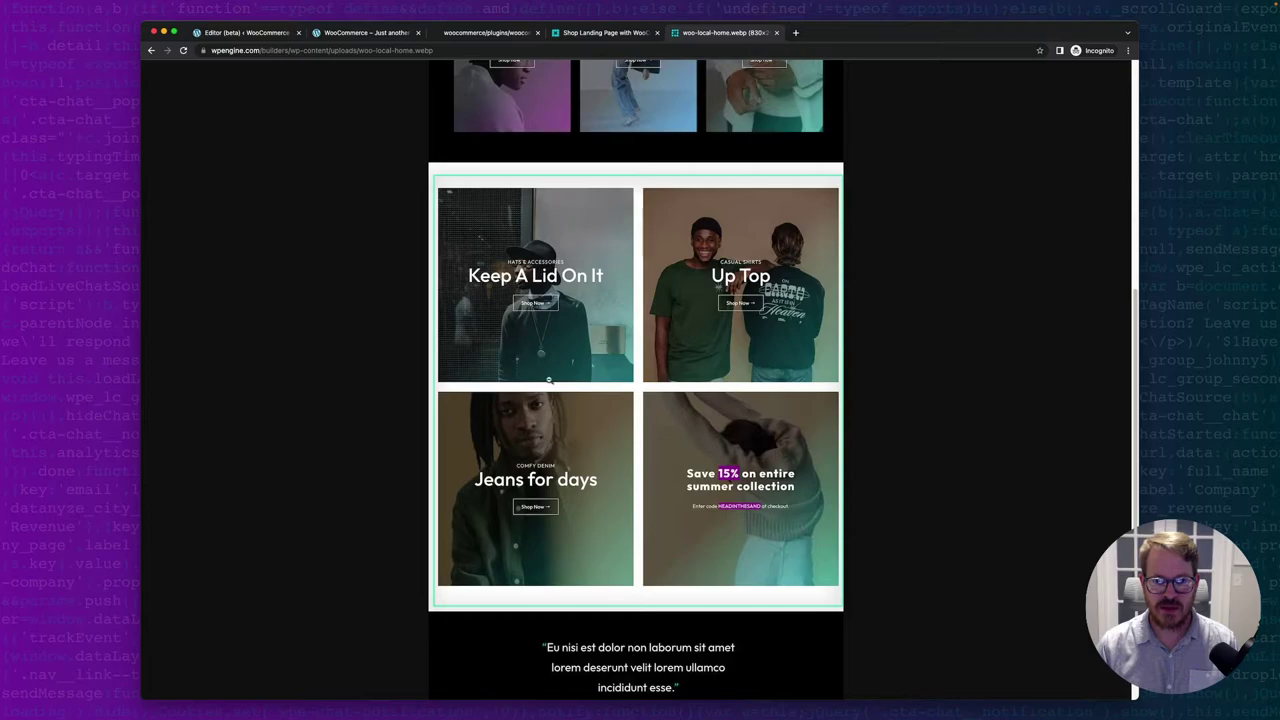
{"action": "left_click", "coordinate": [242, 34]}
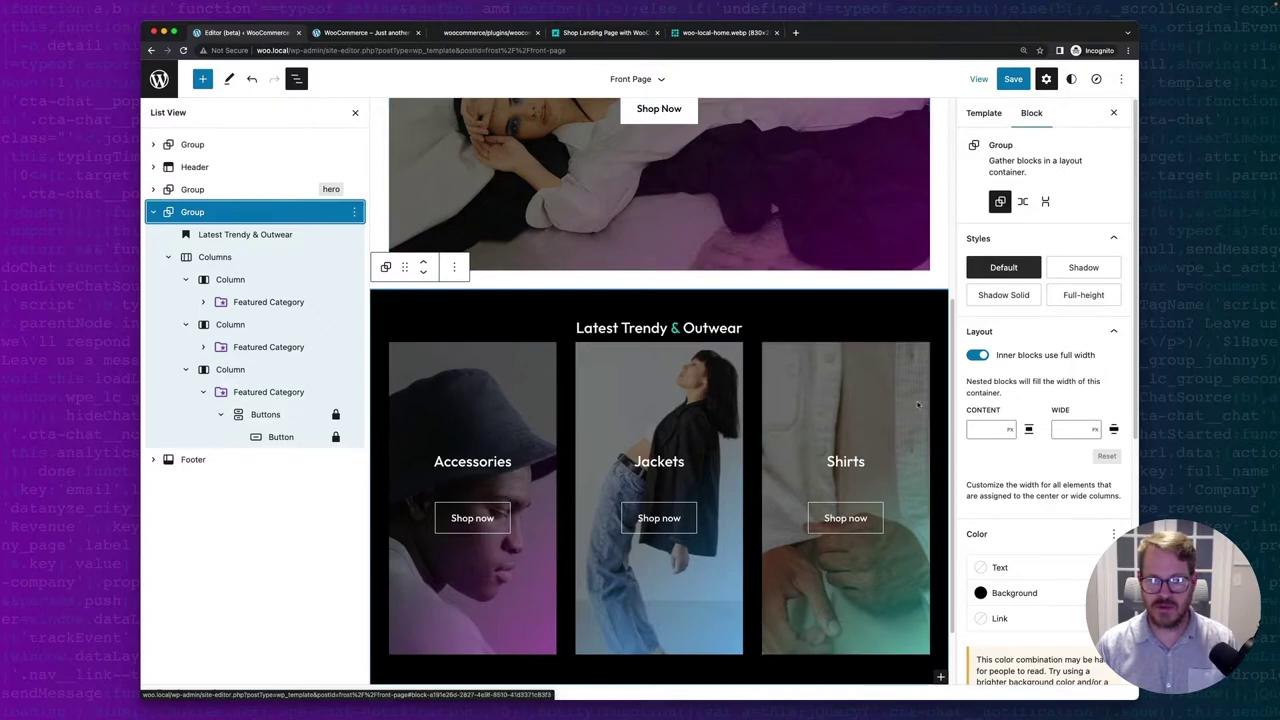
Enter 'three-columns' as the category group's HTML anchor in the Advanced settings.
{"action": "scroll", "coordinate": [1060, 425], "scroll_direction": "down", "scroll_amount": 5}
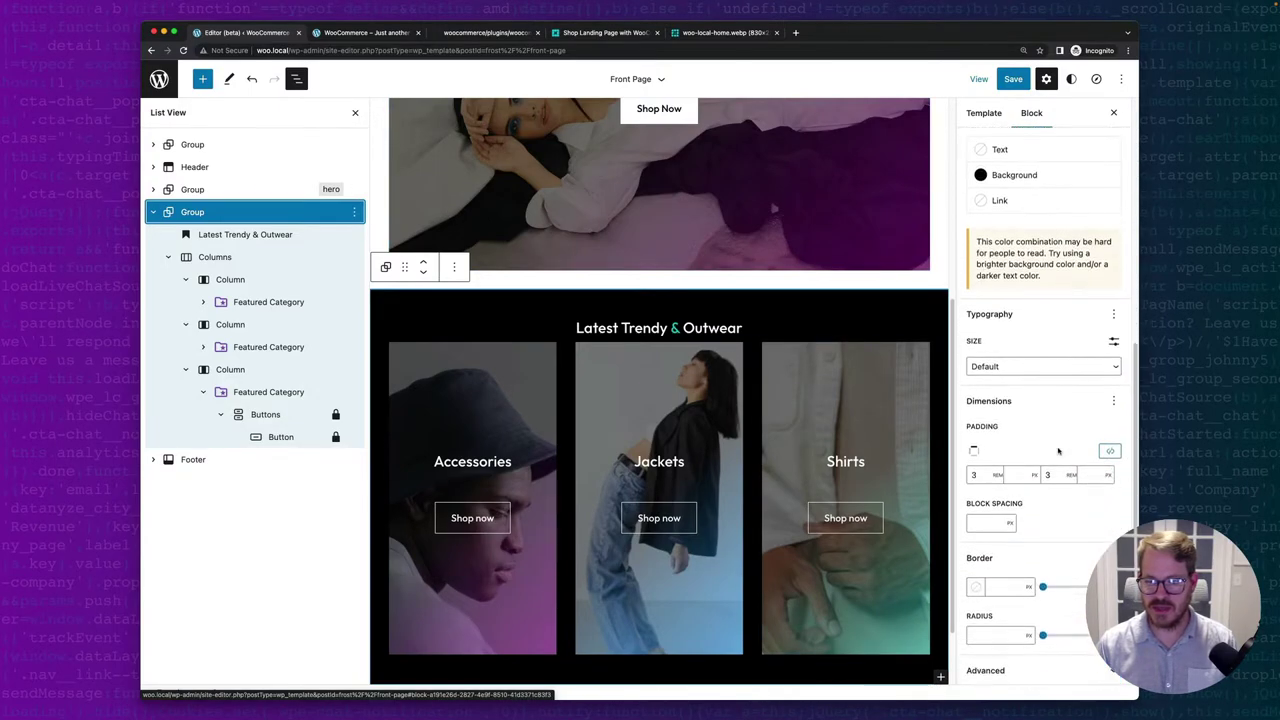
{"action": "left_click", "coordinate": [1060, 670]}
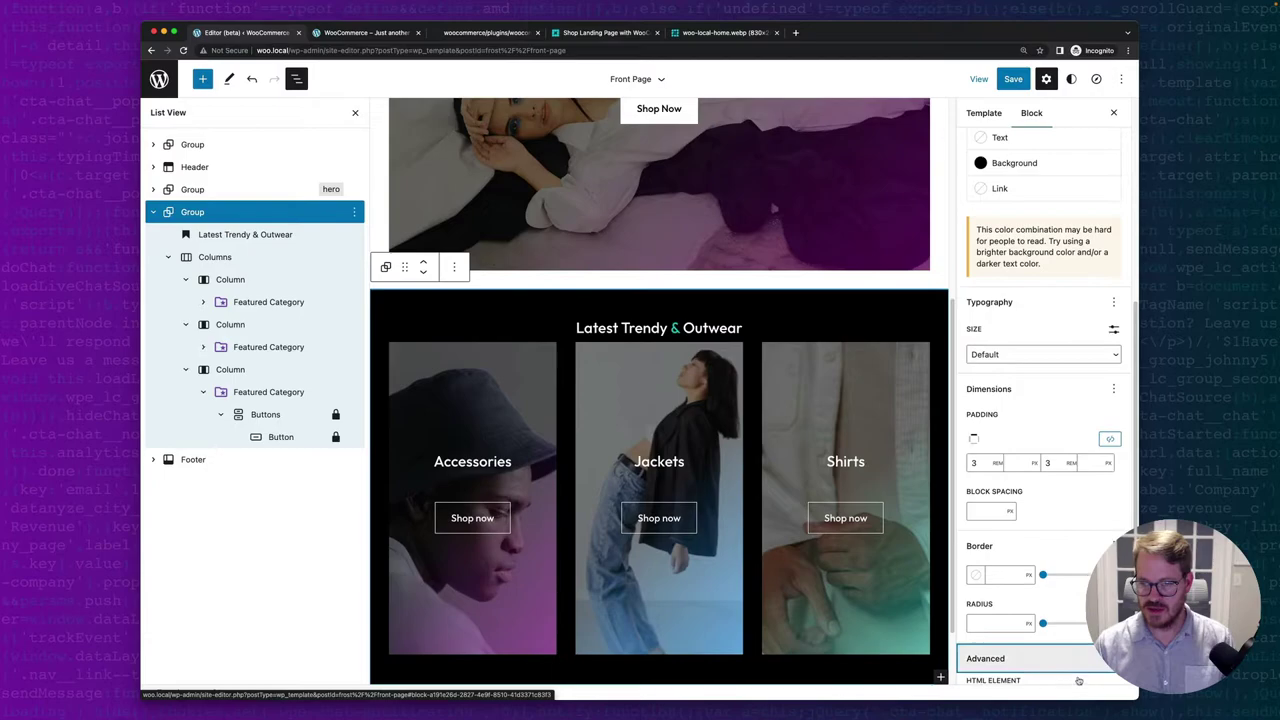
{"action": "left_click", "coordinate": [996, 516]}
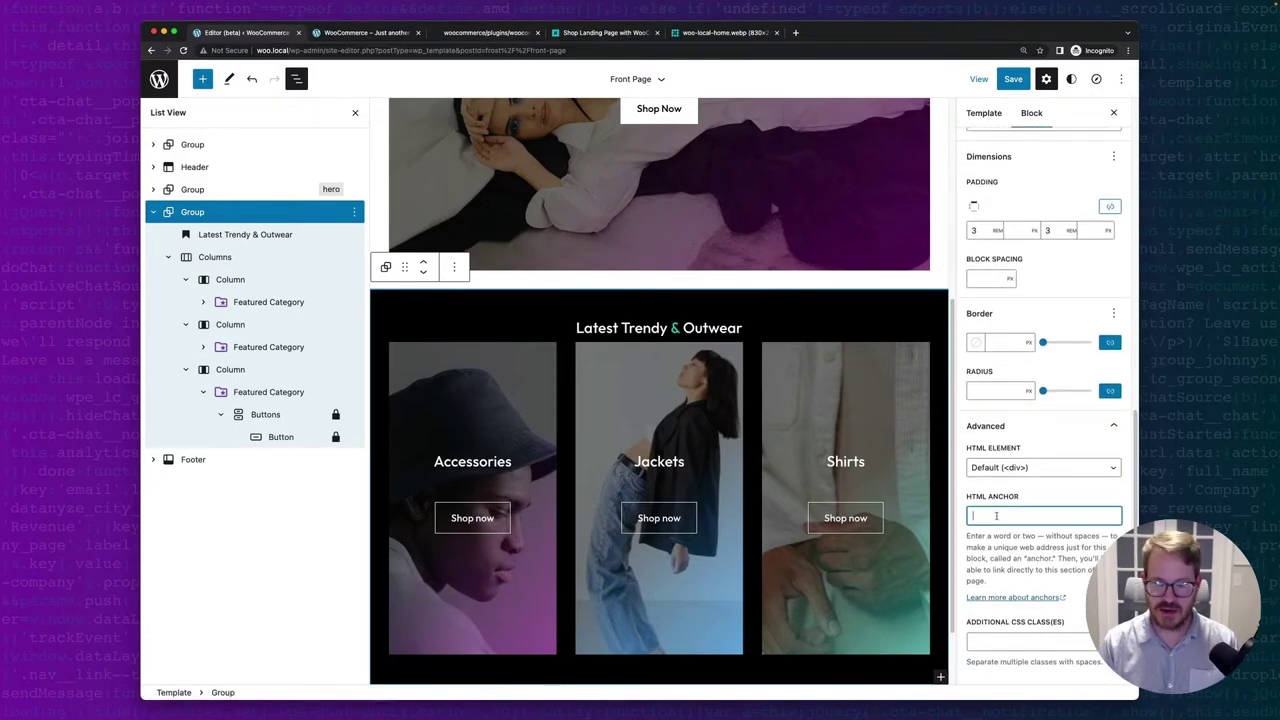
{"action": "type", "text": "thre"}
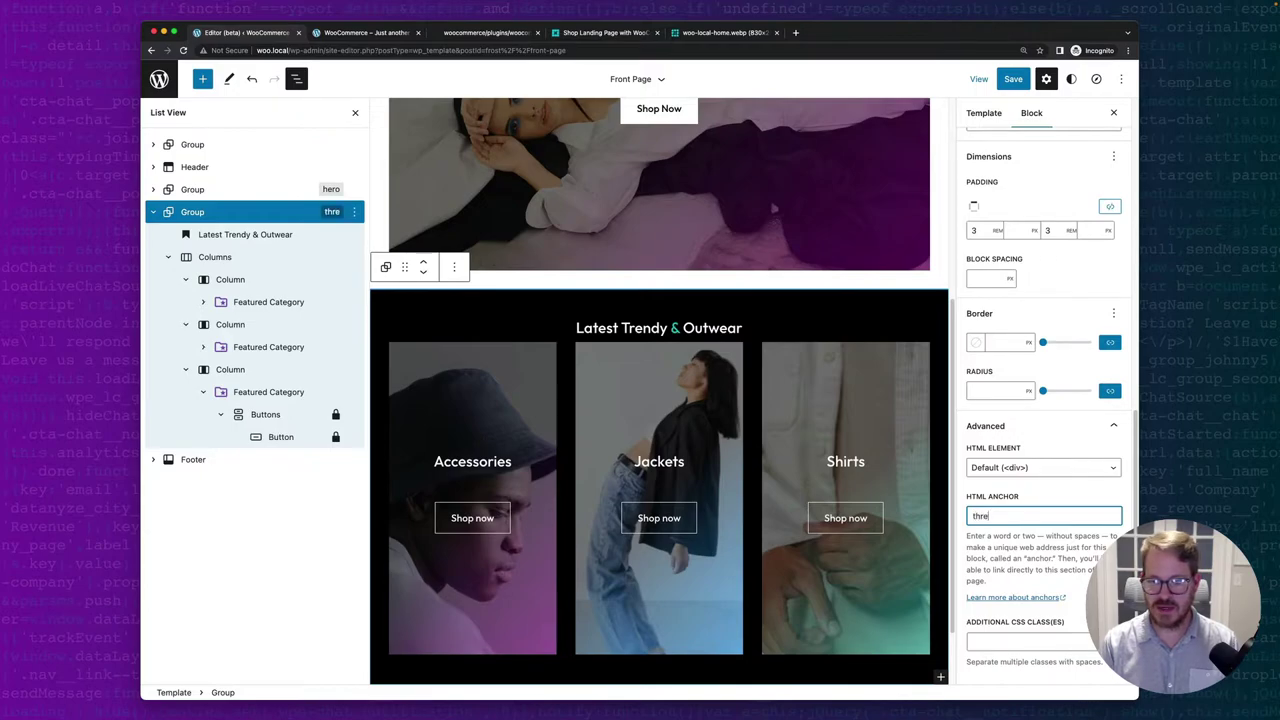
{"action": "type", "text": "e-columns"}
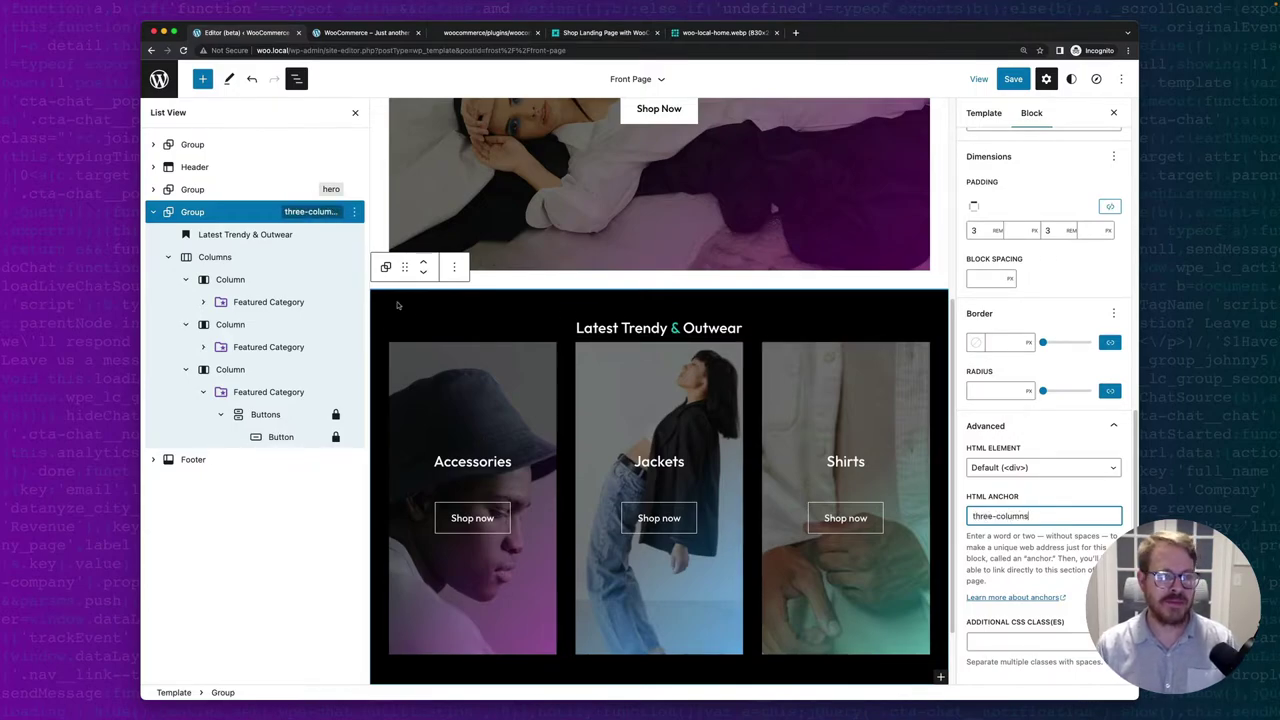
{"action": "left_click", "coordinate": [153, 212]}
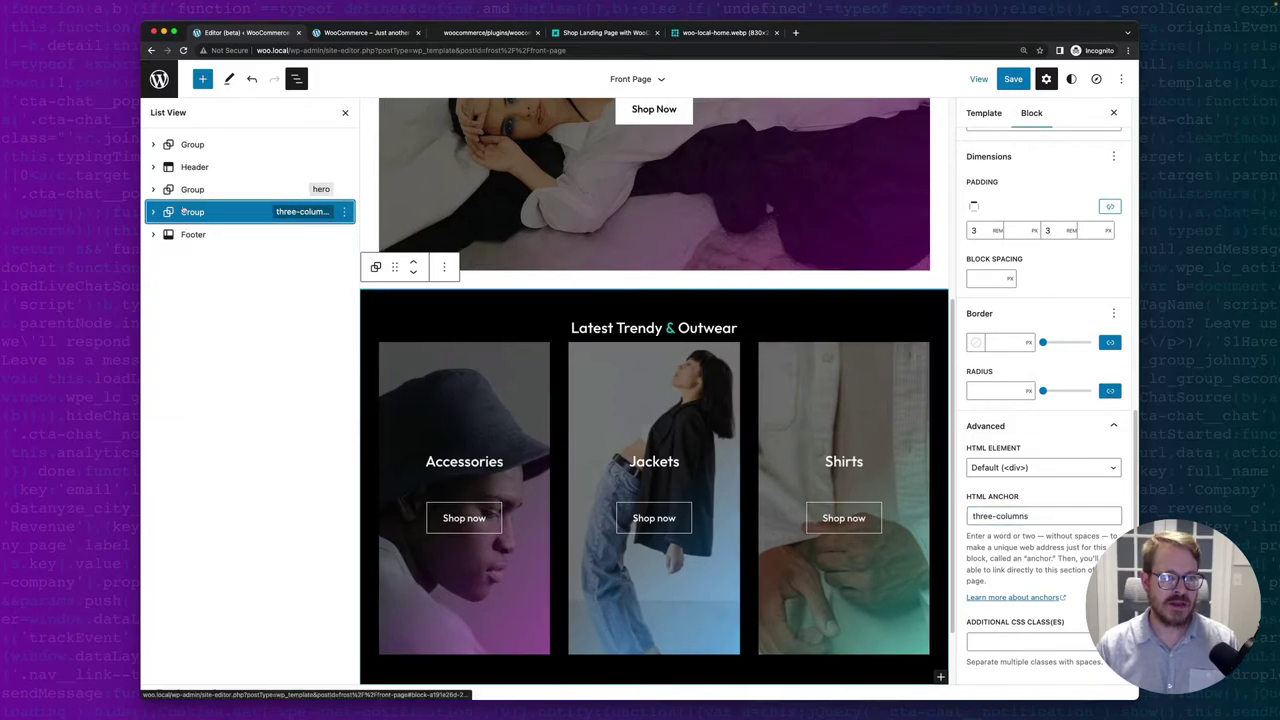
{"action": "left_click", "coordinate": [344, 212]}
Insert a 50/50 two-column Columns block after the category group.
{"action": "left_click", "coordinate": [368, 336]}
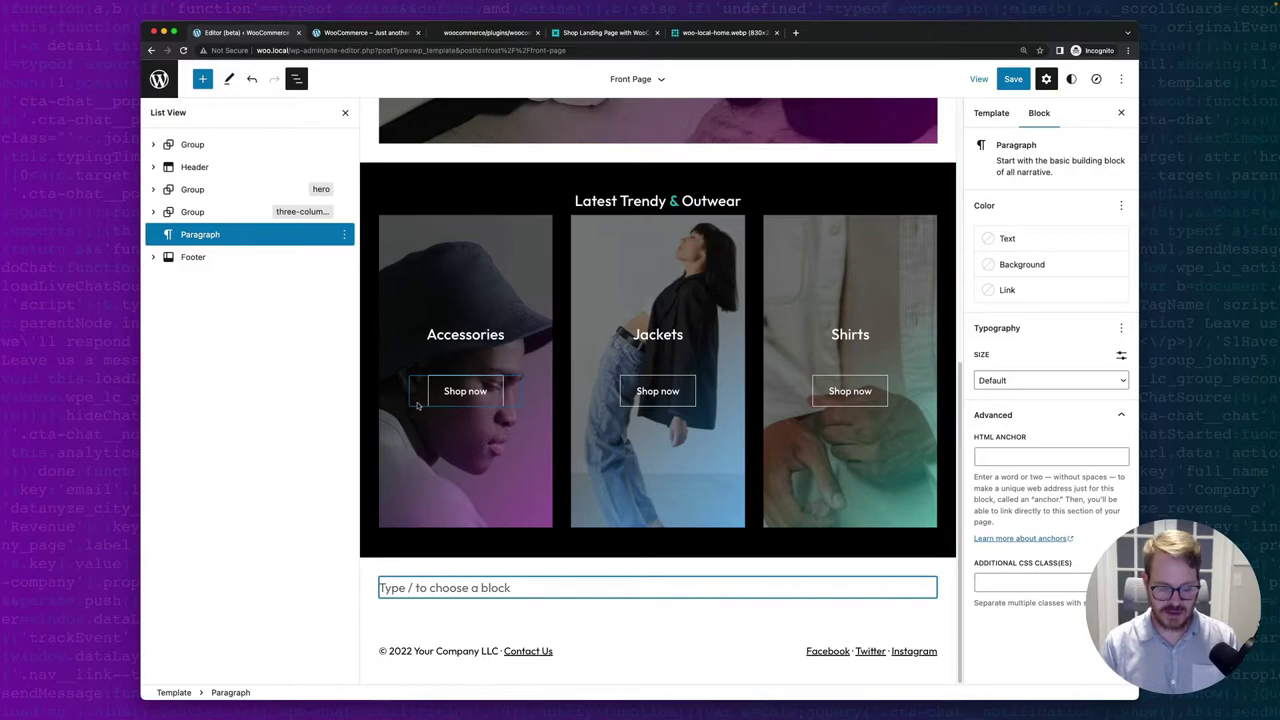
{"action": "type", "text": "/co"}
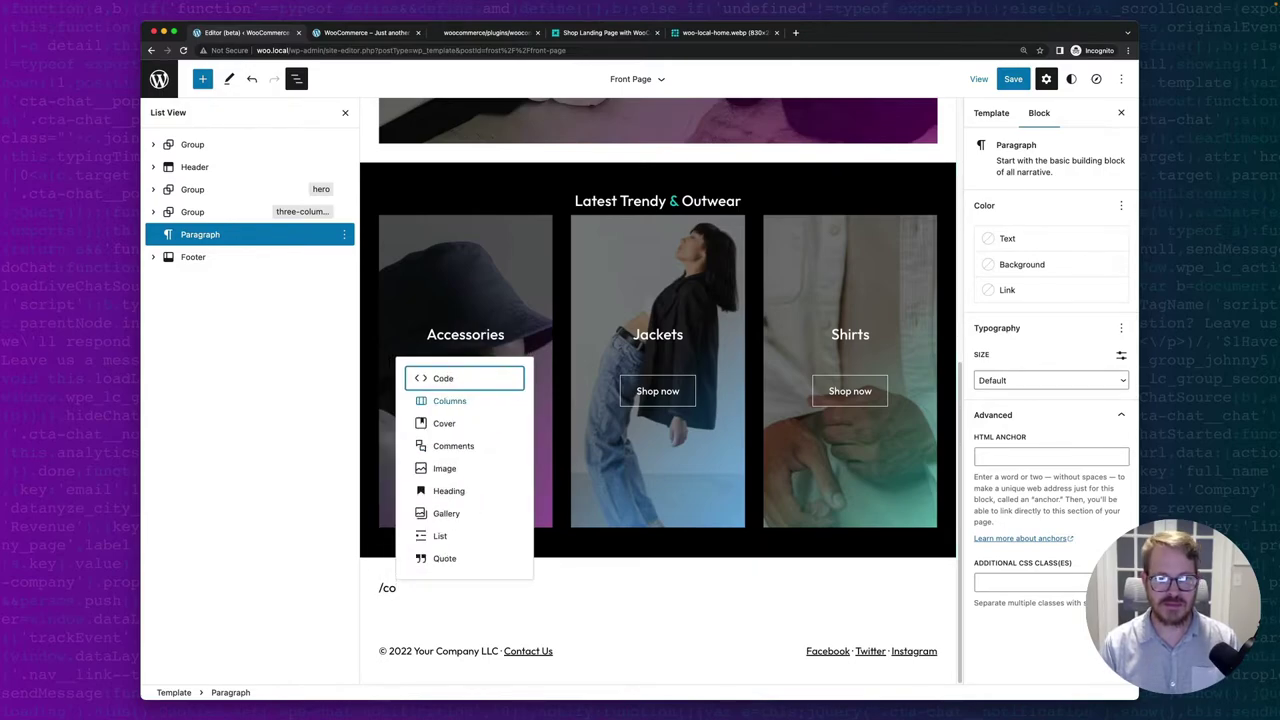
{"action": "type", "text": "l"}
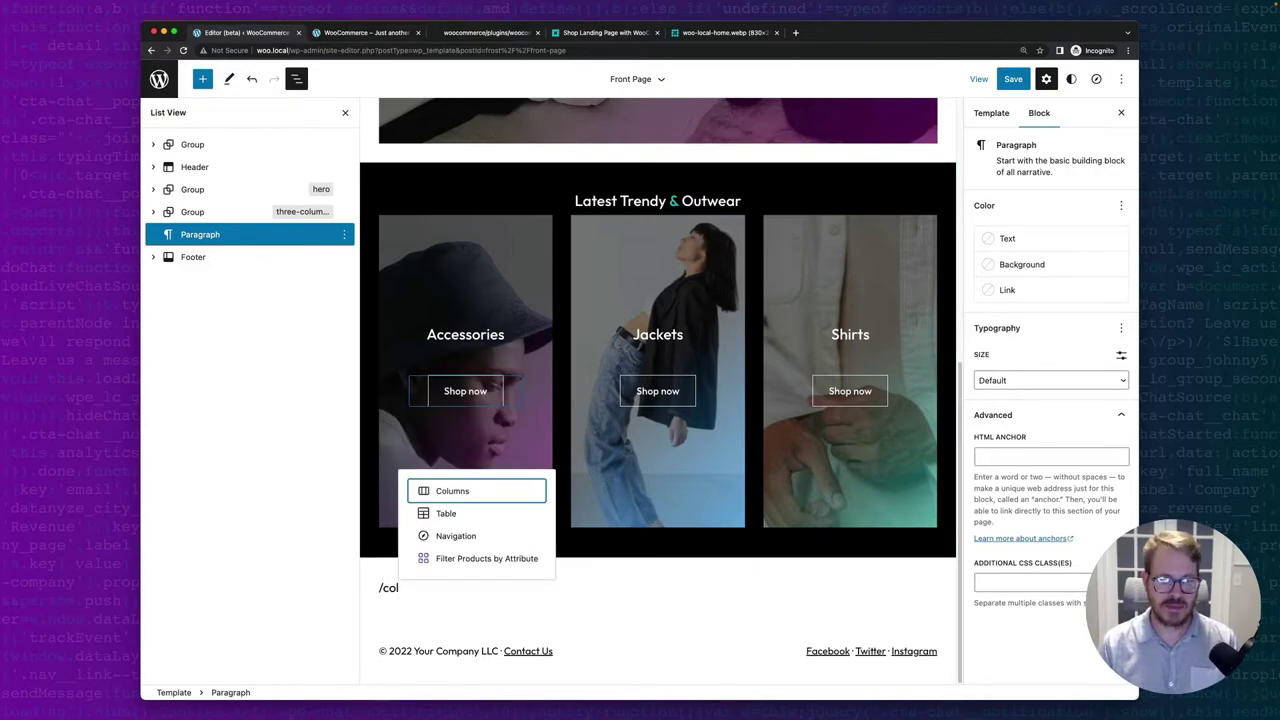
{"action": "left_click", "coordinate": [456, 493]}
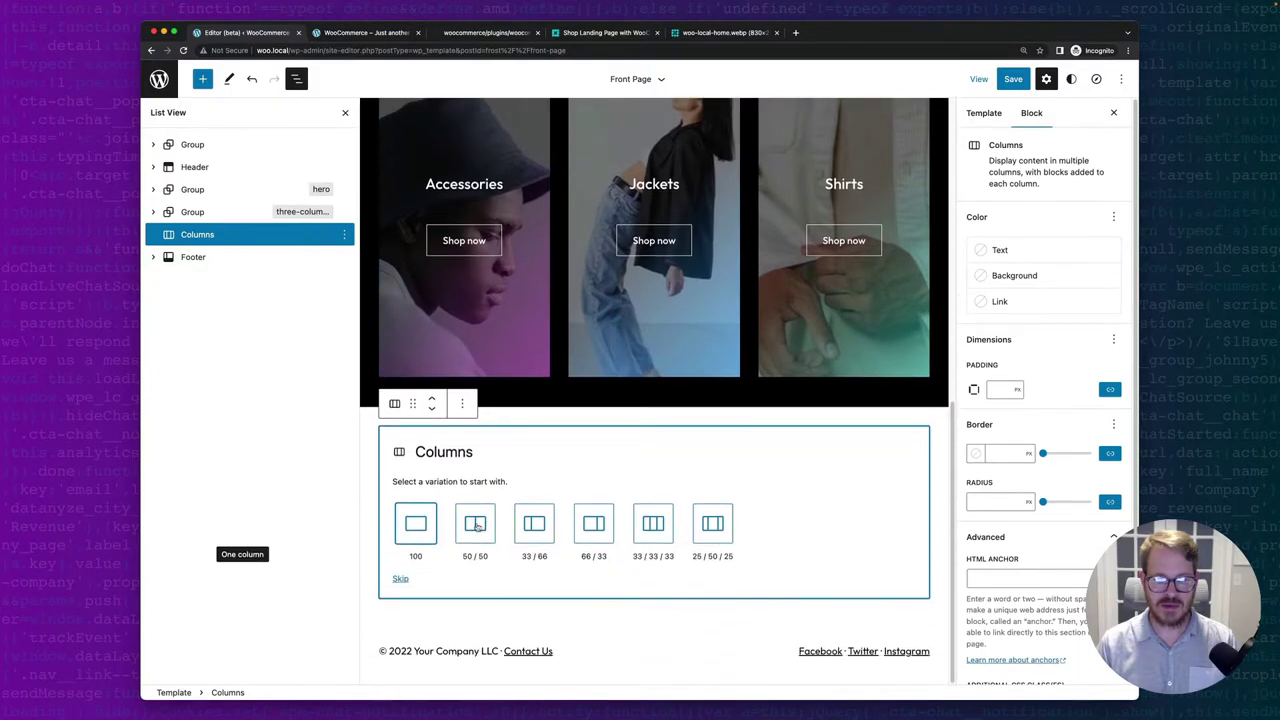
{"action": "left_click", "coordinate": [476, 527]}
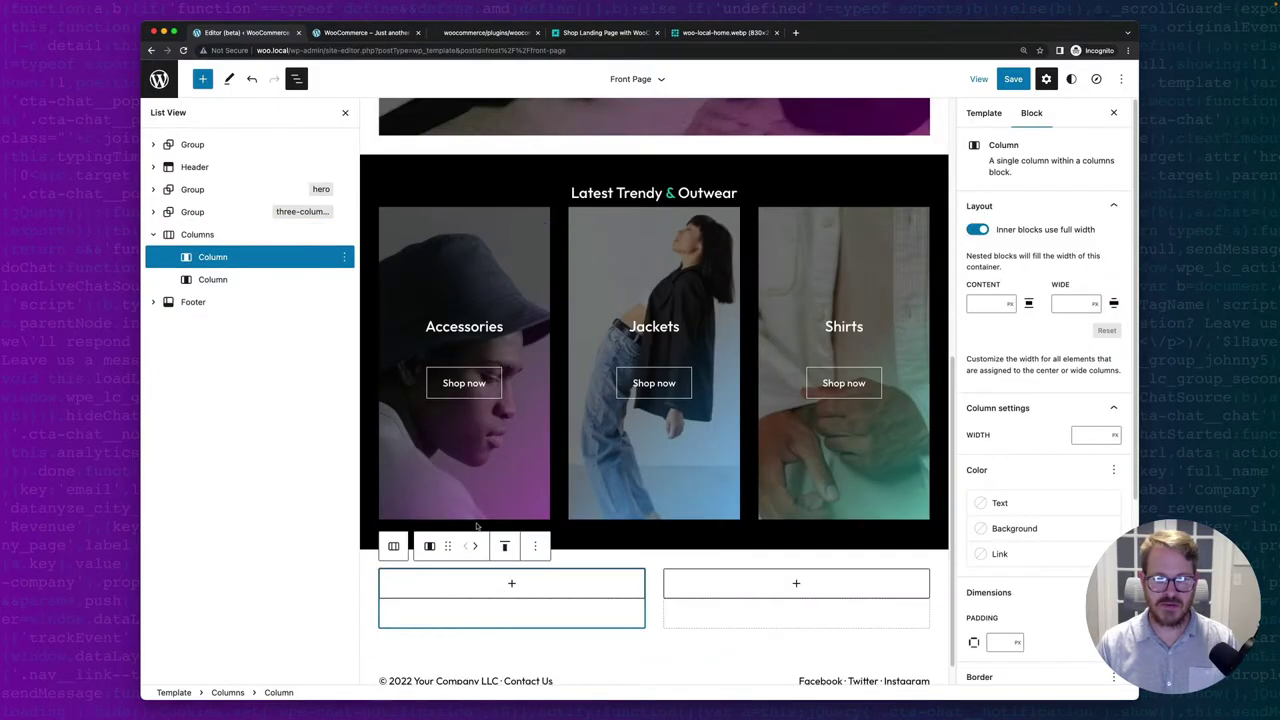
Add a Cover to the first column using the accessory.jpeg orange-hat photo.
{"action": "left_click", "coordinate": [511, 585]}
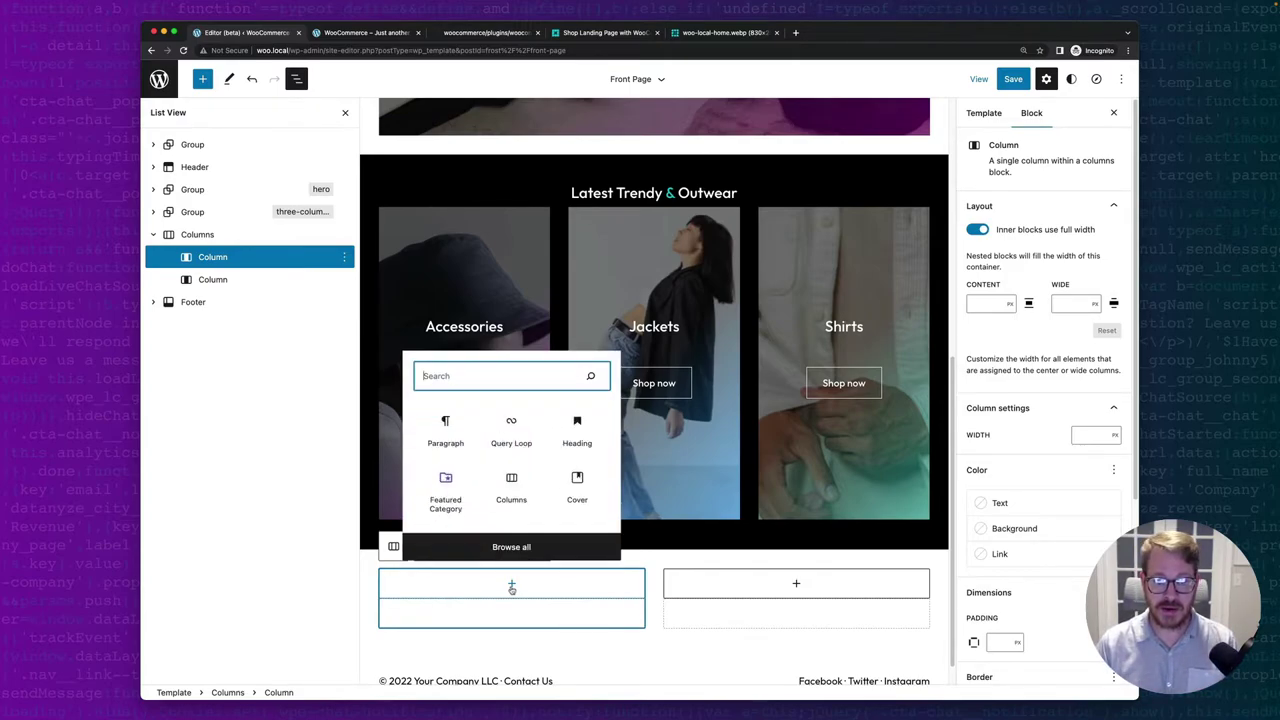
{"action": "type", "text": "cov"}
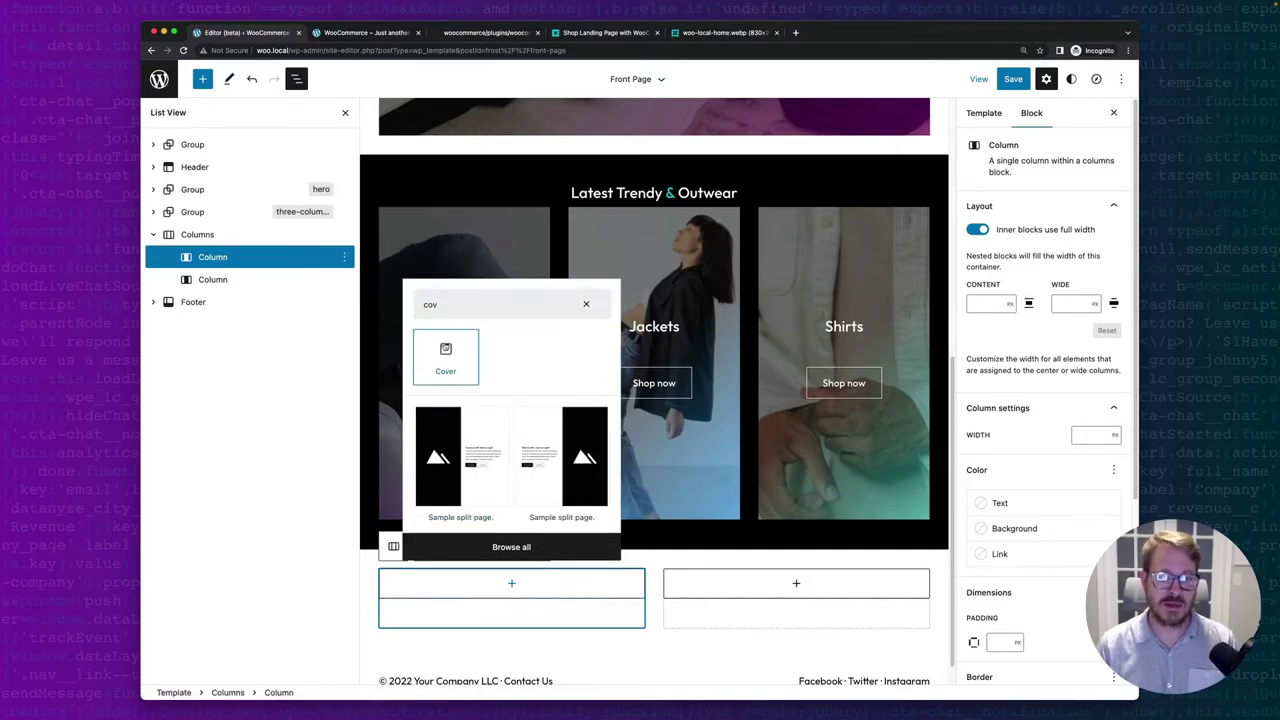
{"action": "left_click", "coordinate": [445, 355]}
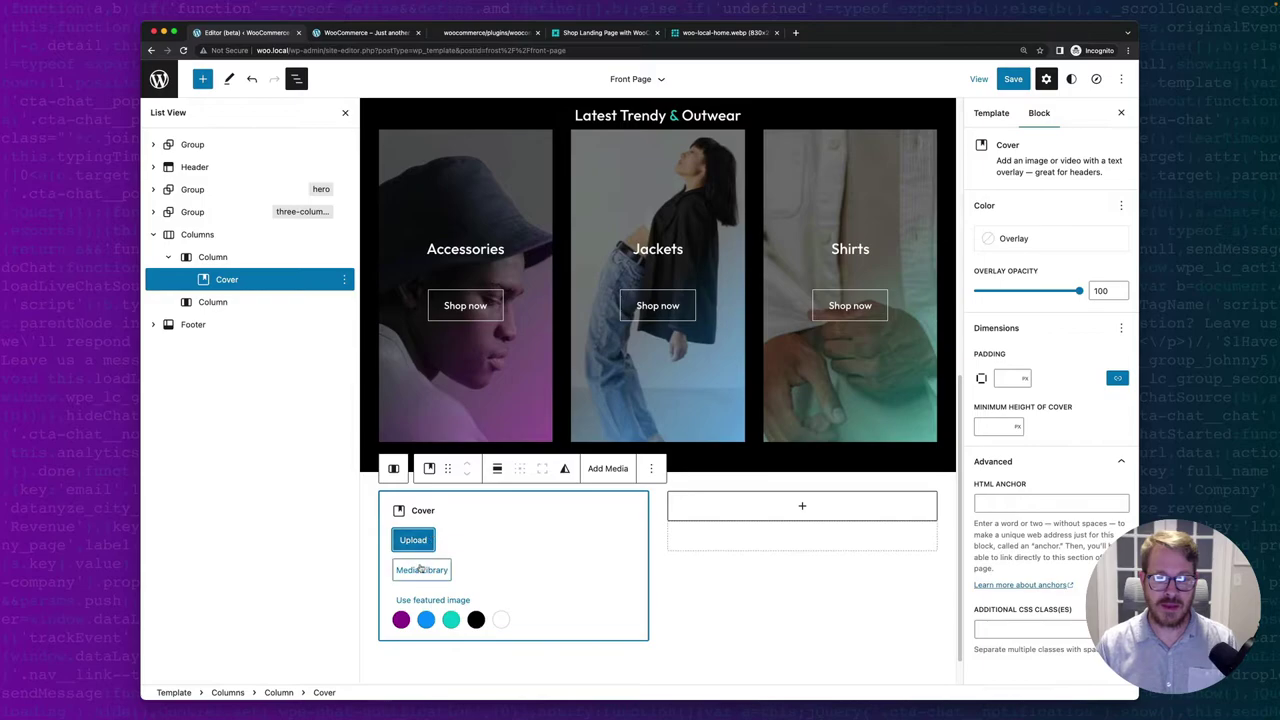
{"action": "left_click", "coordinate": [438, 567]}
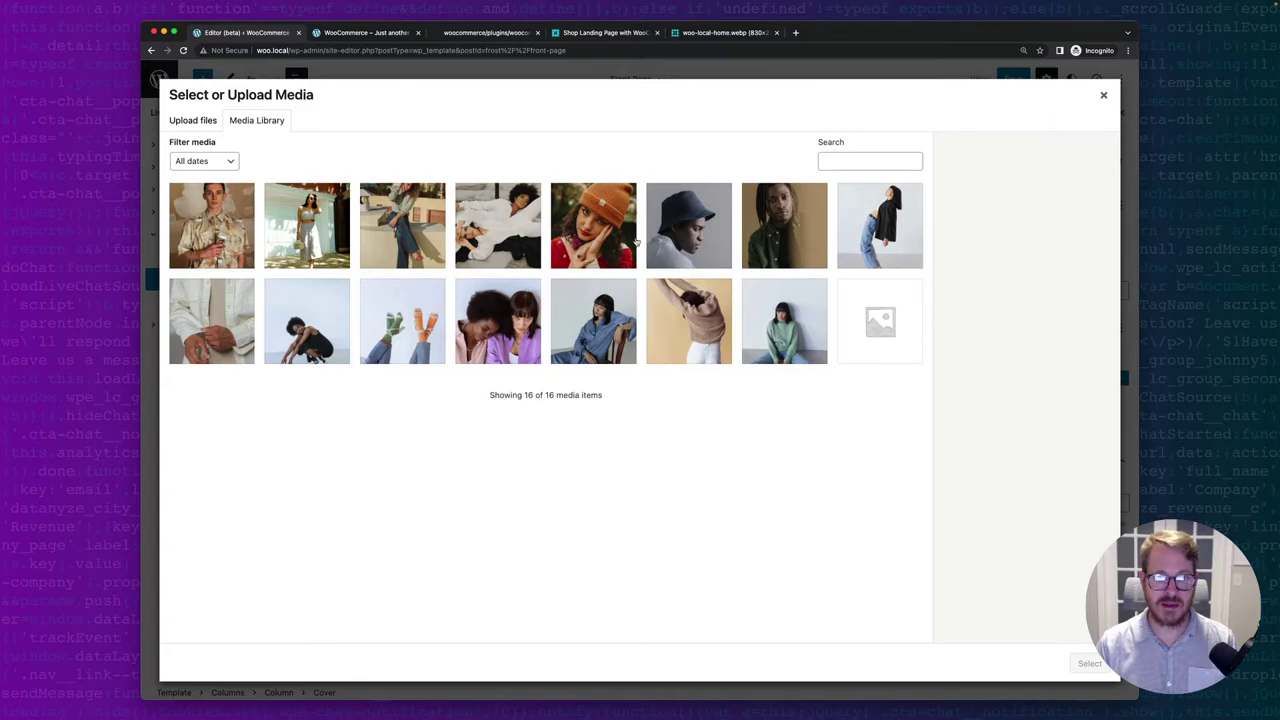
{"action": "left_click", "coordinate": [584, 228]}
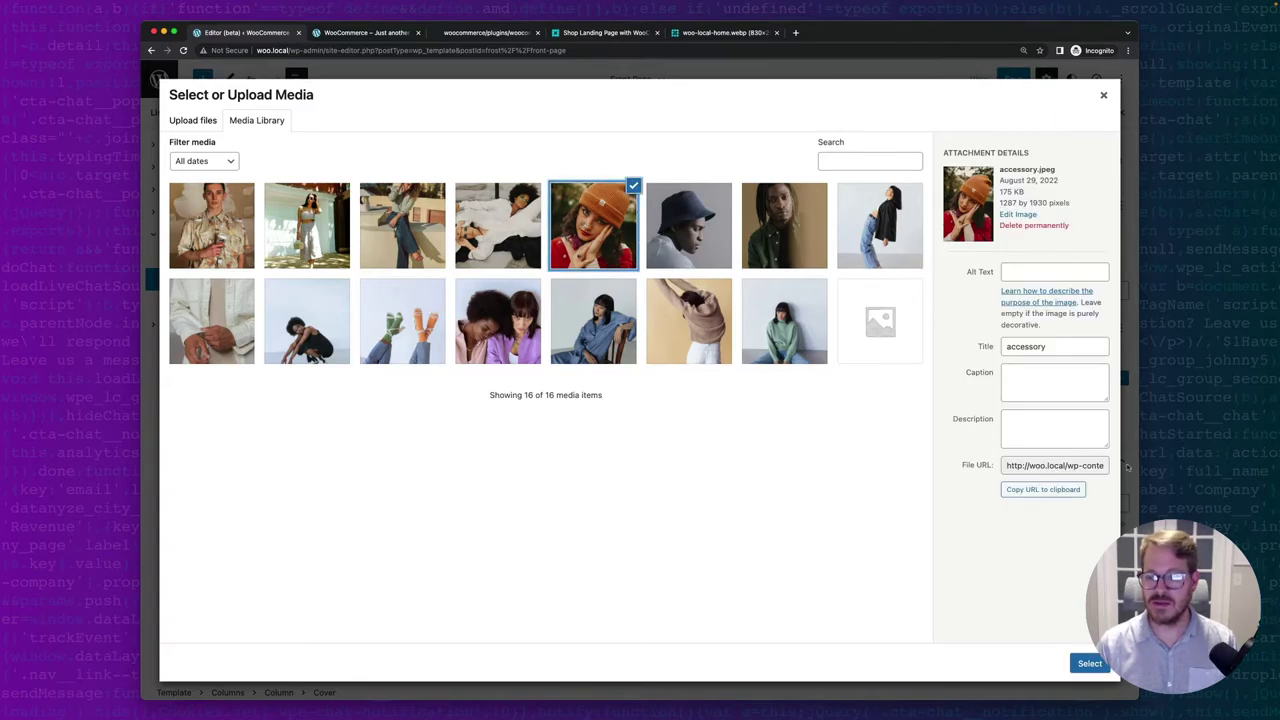
{"action": "left_click", "coordinate": [1085, 664]}
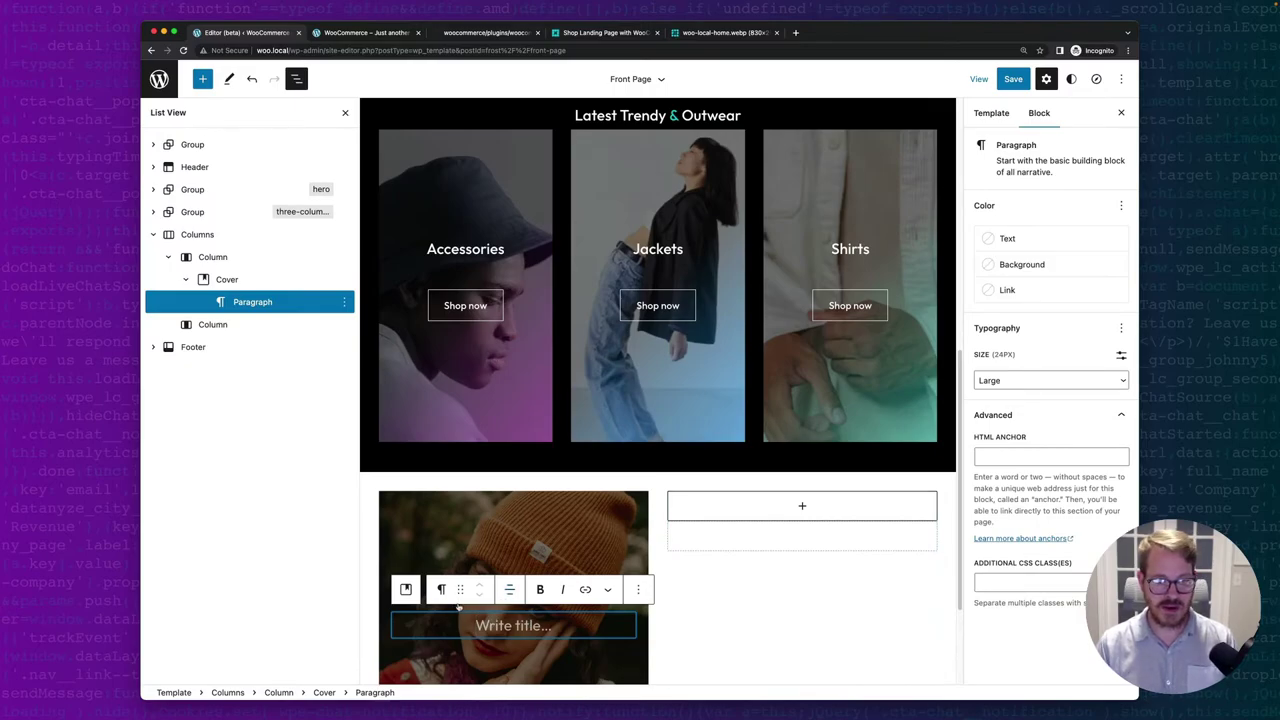
Turn the cover's title into a Group holding a paragraph reading 'Hats & Accessories'.
{"action": "type", "text": "/gr"}
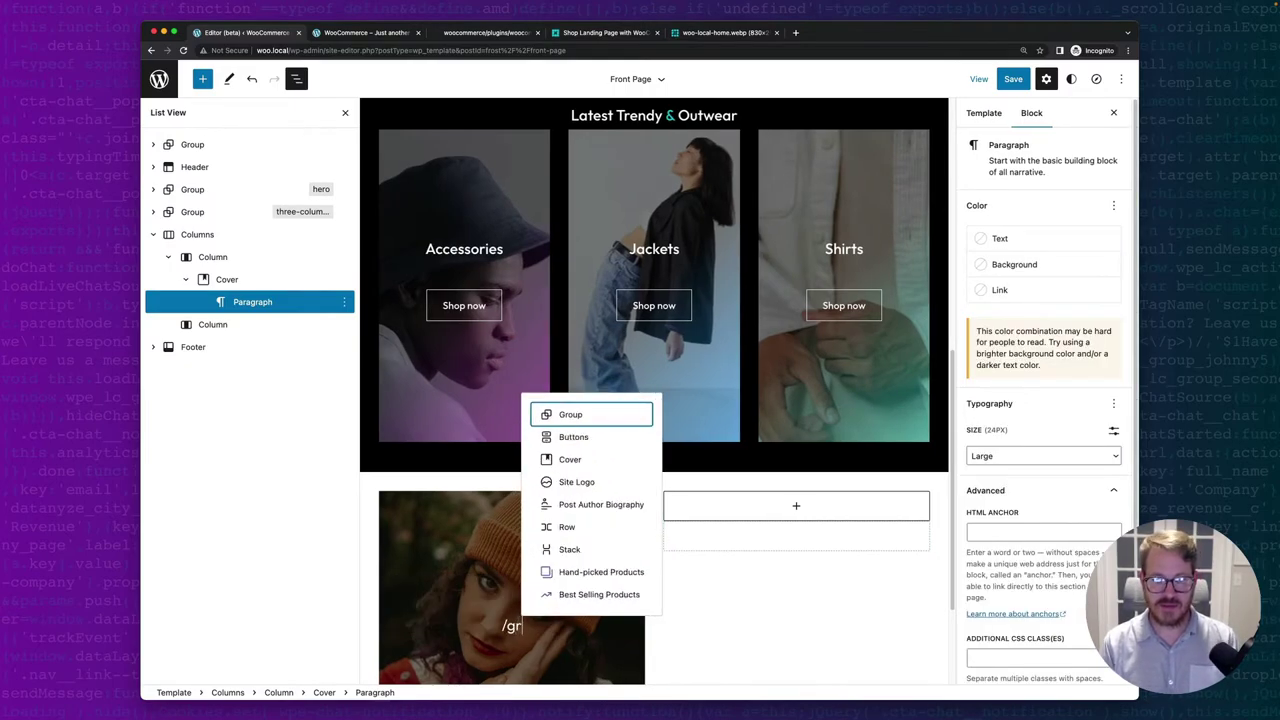
{"action": "left_click", "coordinate": [561, 419]}
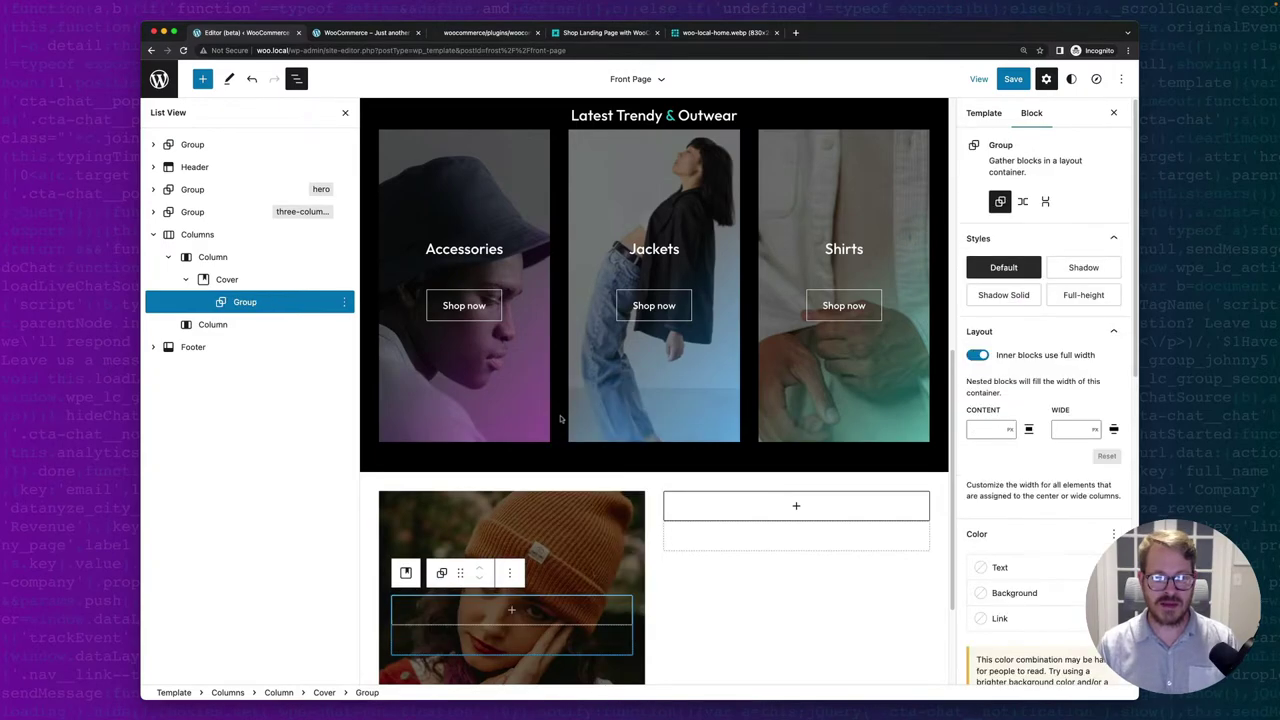
{"action": "left_click", "coordinate": [510, 611]}
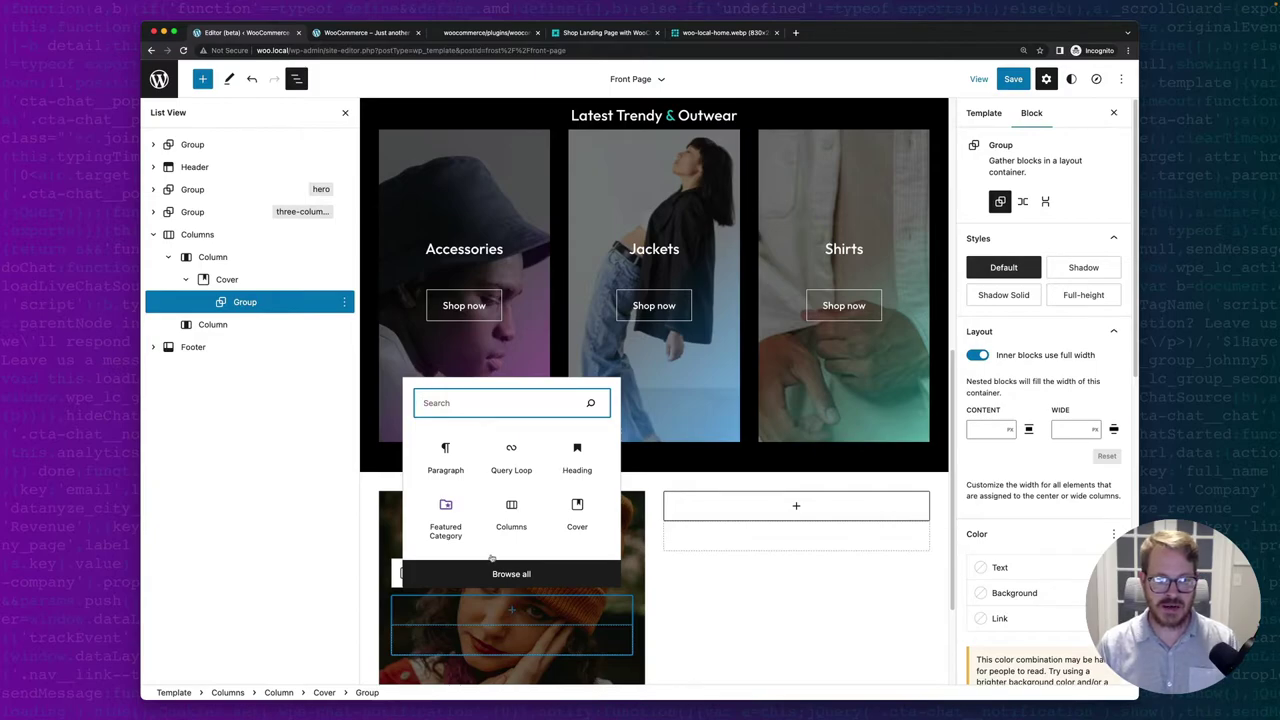
{"action": "left_click", "coordinate": [445, 454]}
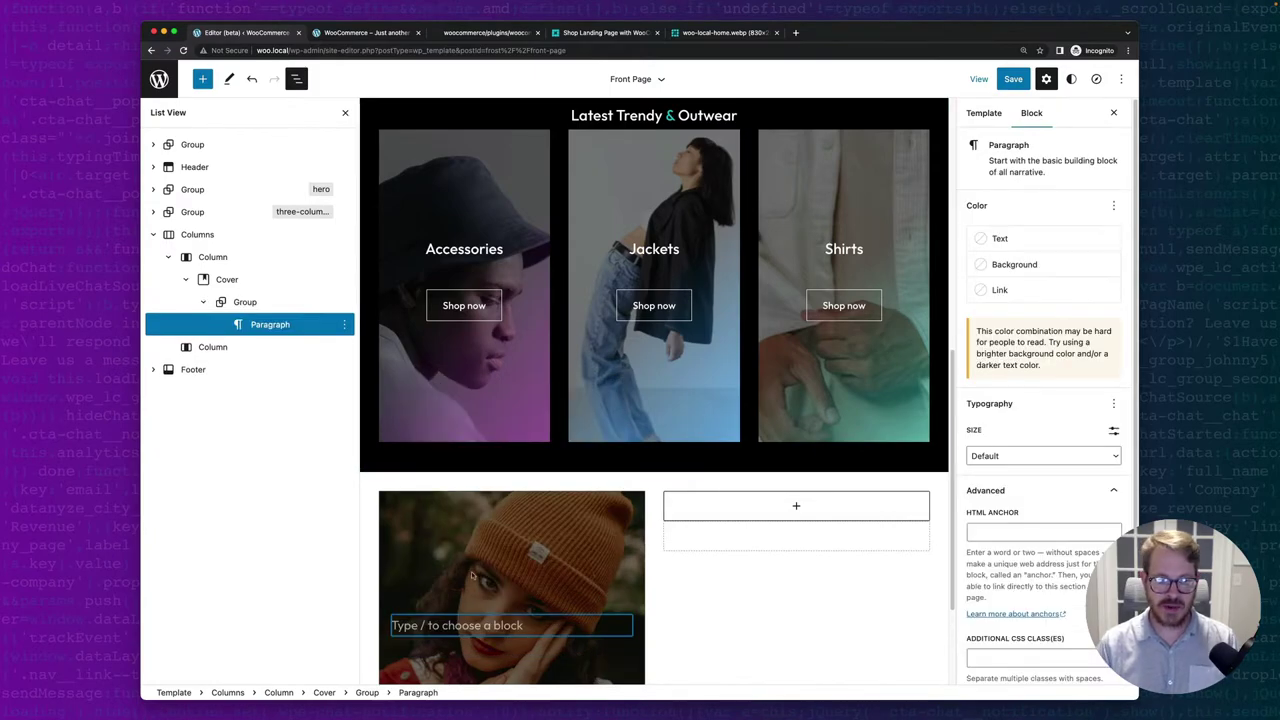
{"action": "type", "text": "Ha"}
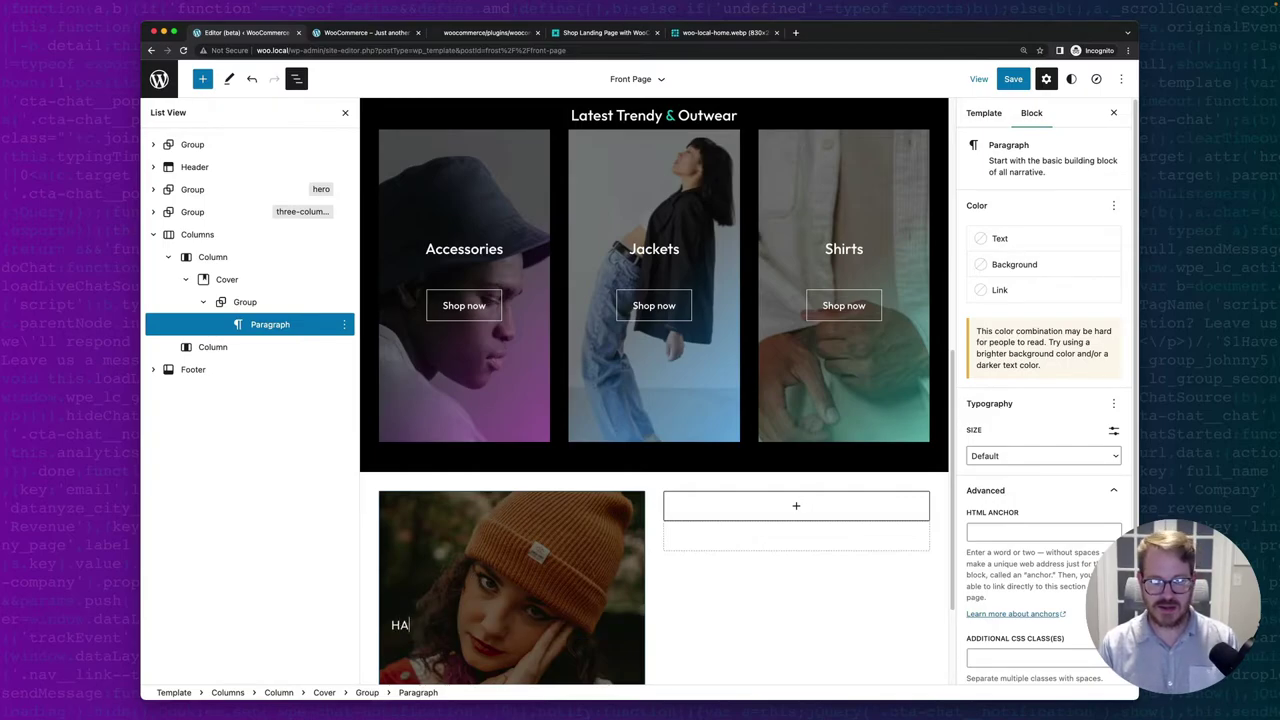
{"action": "type", "text": "tas"}
{"action": "key", "text": "BackSpace"}
{"action": "key", "text": "BackSpace"}
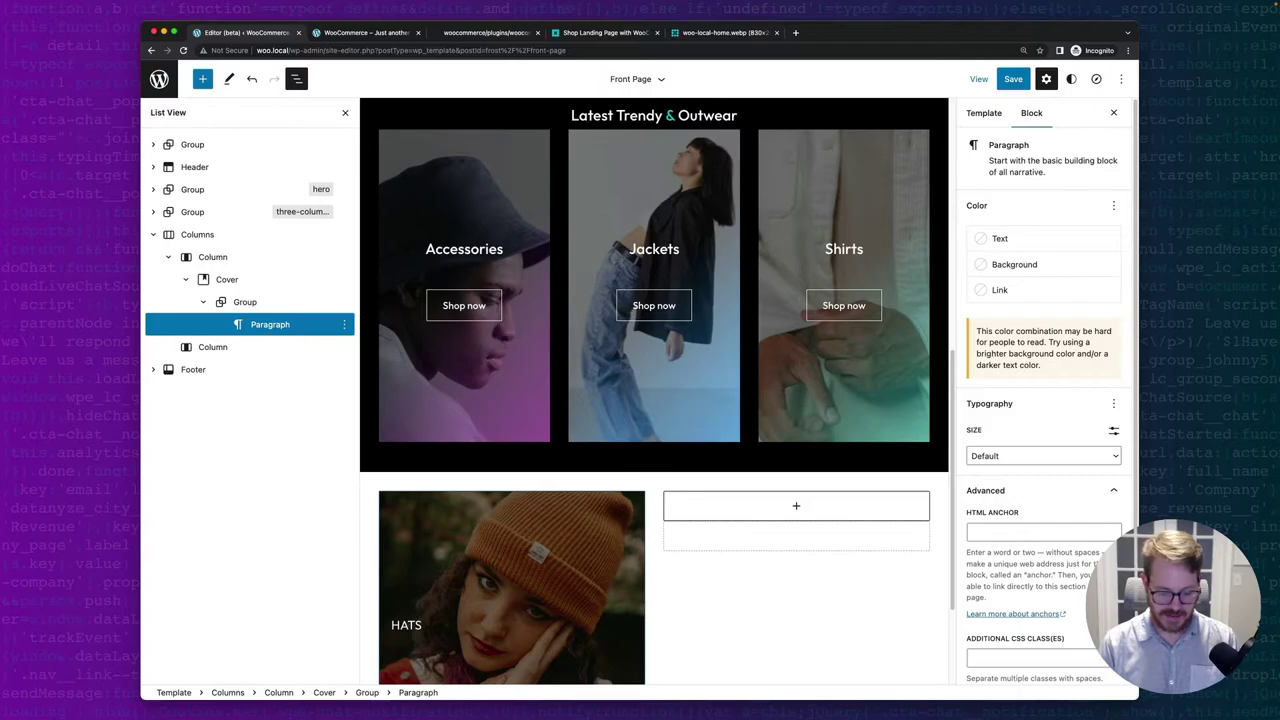
{"action": "type", "text": "s & Accessori"}
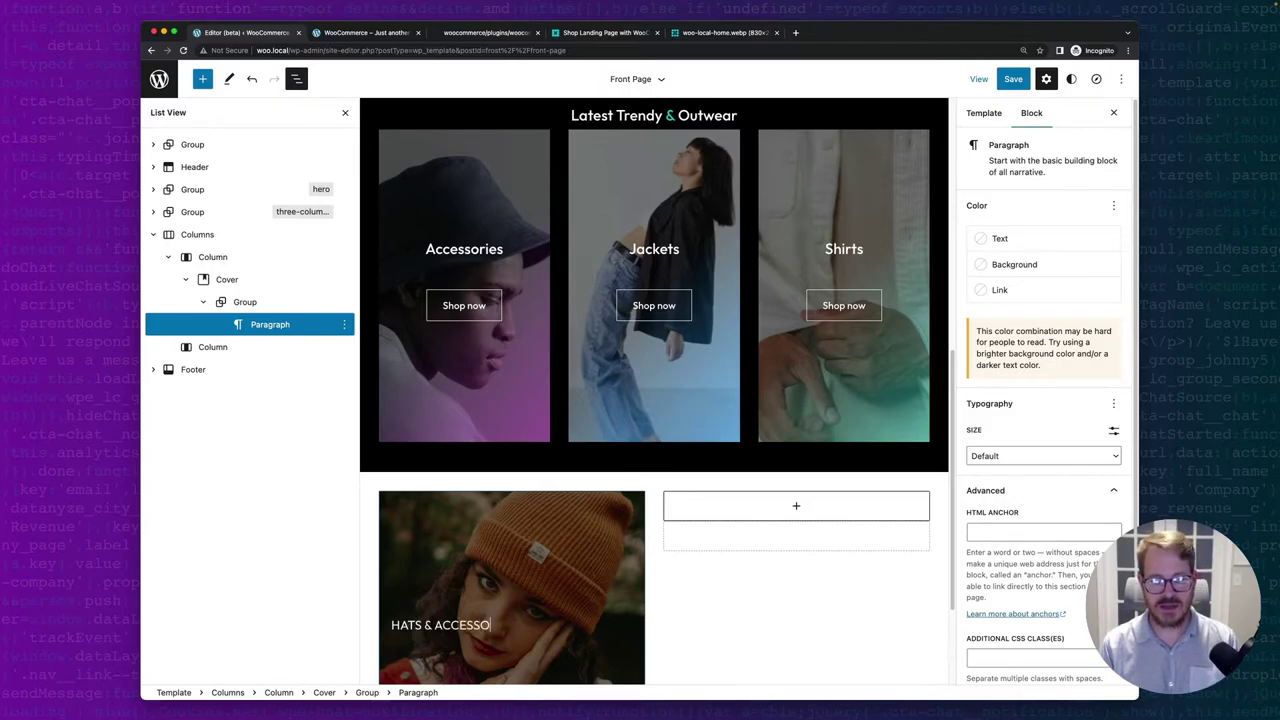
{"action": "type", "text": "es"}
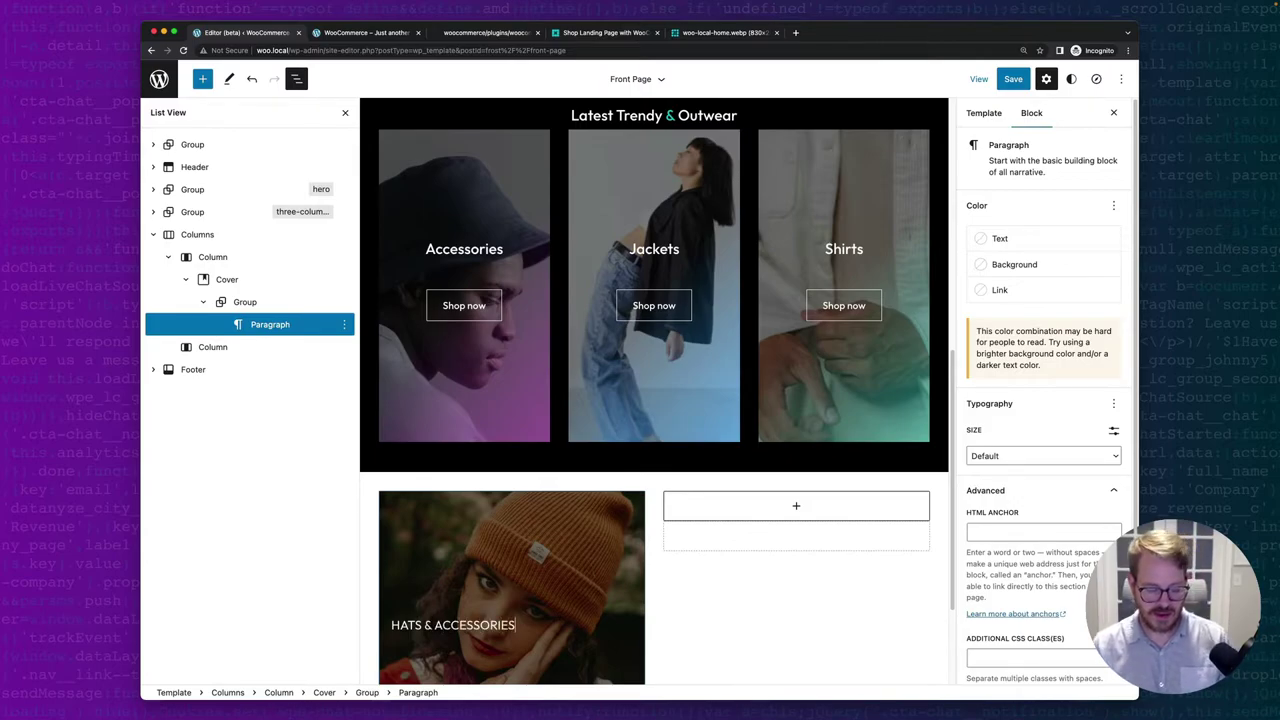
Make the label Small, centred, with line height 1.
{"action": "key", "text": "super+a"}
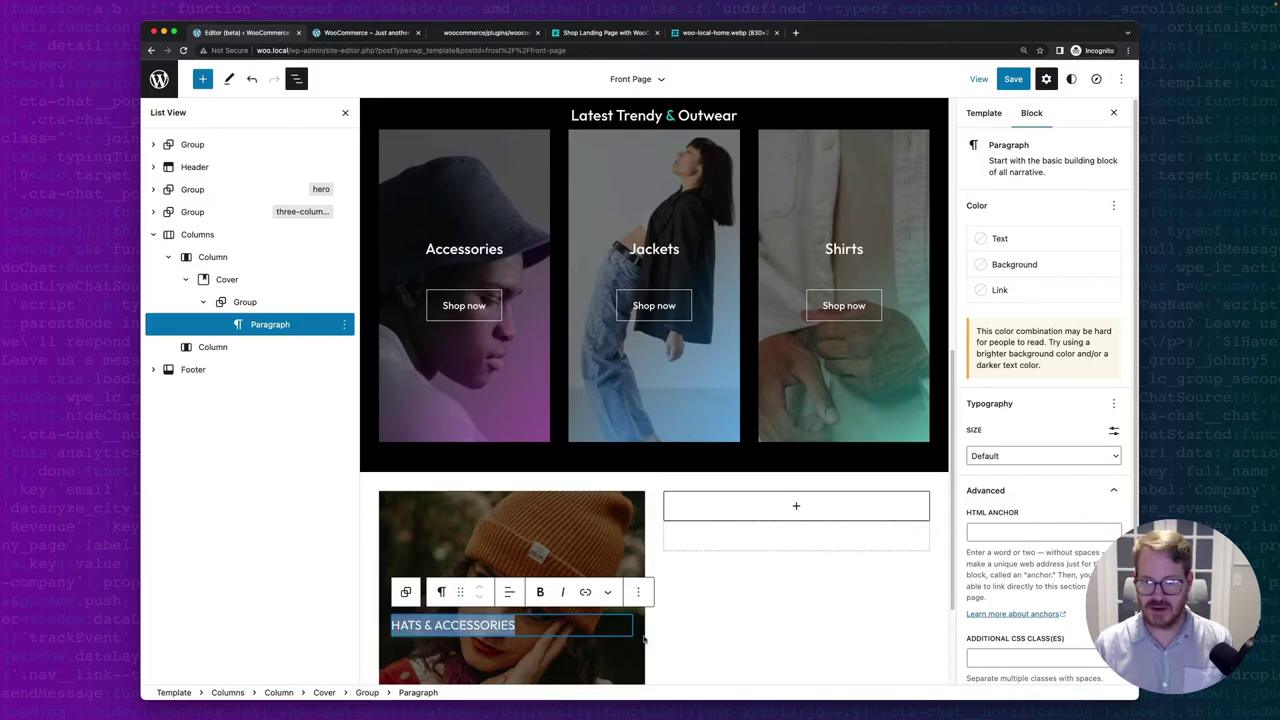
{"action": "left_click", "coordinate": [997, 456]}
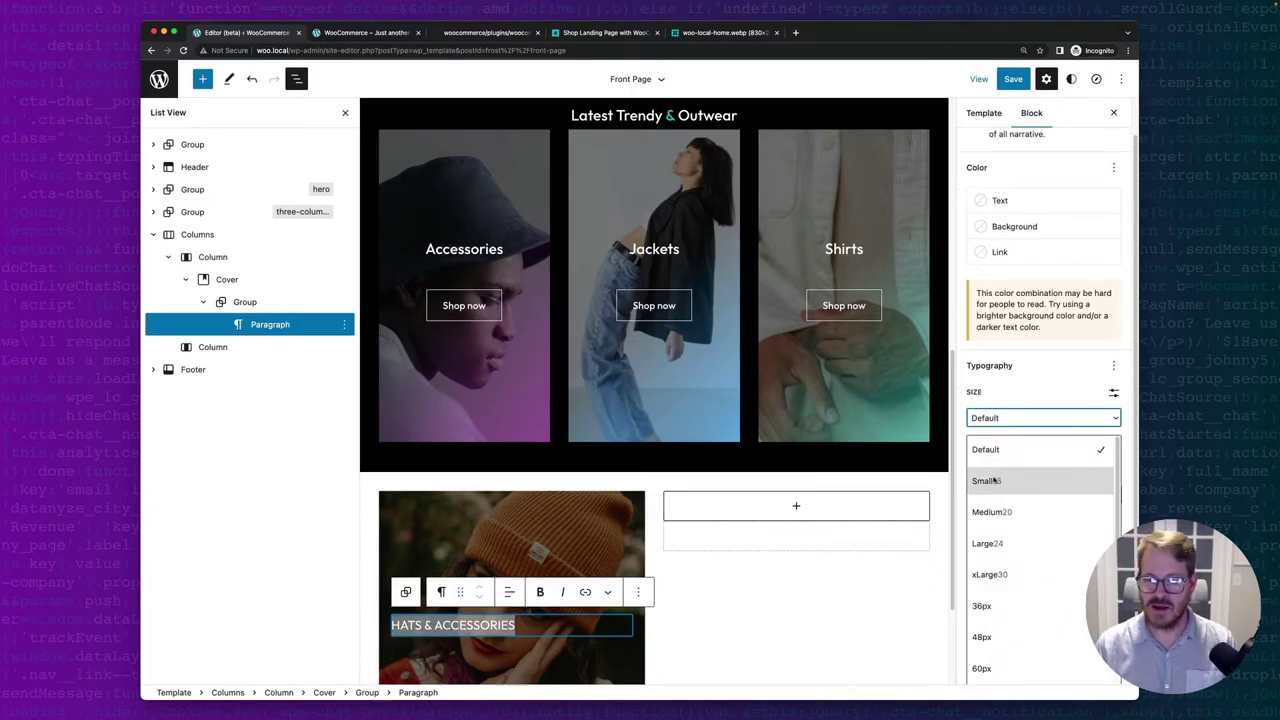
{"action": "left_click", "coordinate": [986, 481]}
{"action": "left_click", "coordinate": [510, 594]}
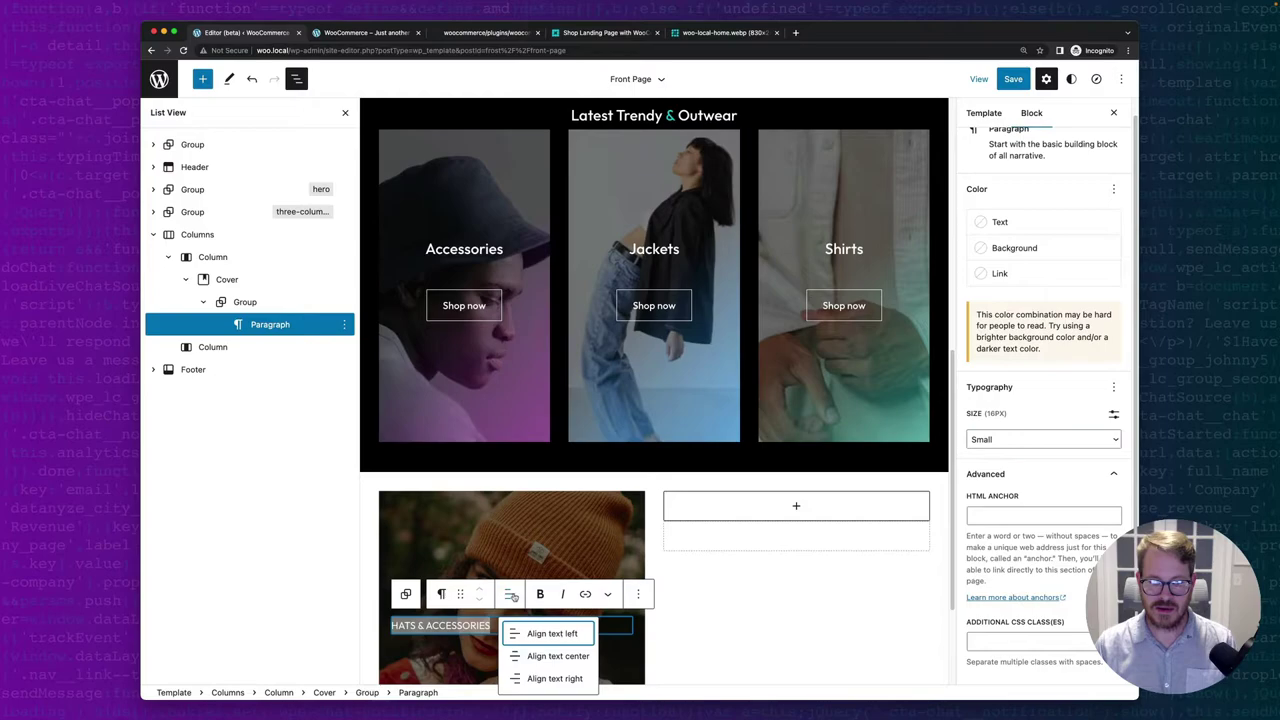
{"action": "left_click", "coordinate": [556, 656]}
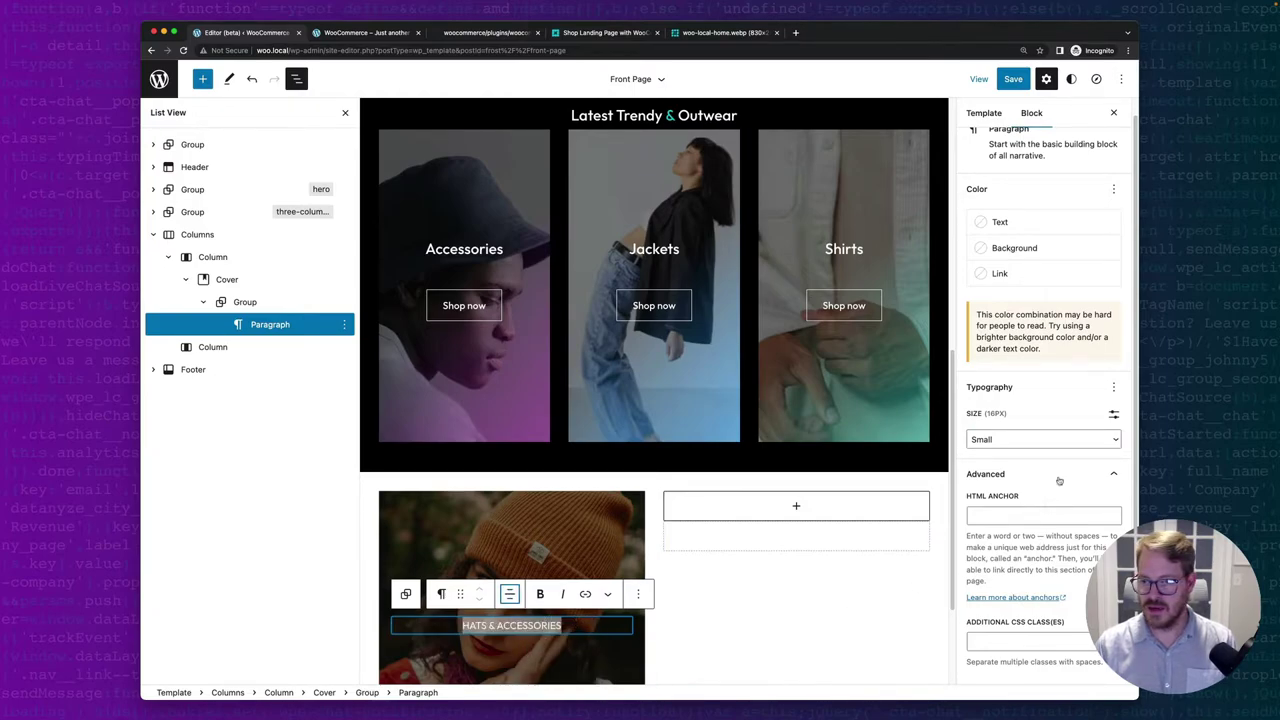
{"action": "left_click", "coordinate": [1114, 388]}
{"action": "left_click", "coordinate": [1003, 474]}
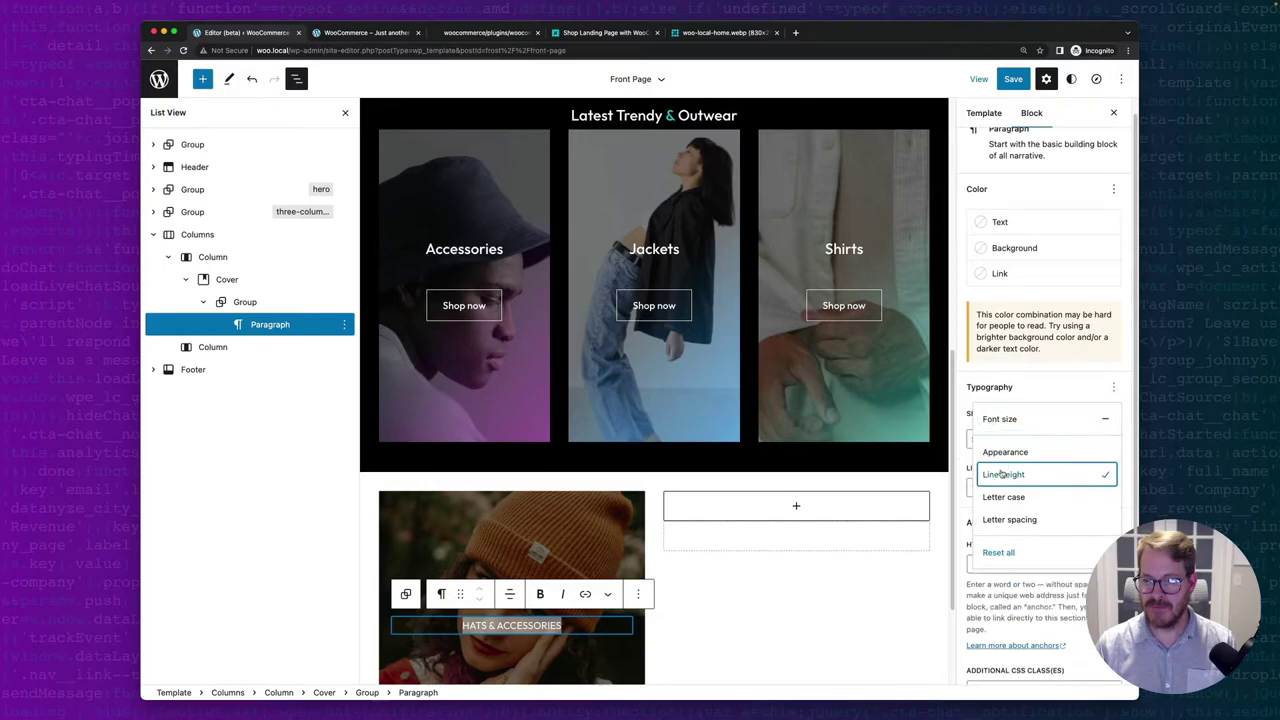
{"action": "left_click", "coordinate": [960, 481]}
{"action": "left_click", "coordinate": [975, 486]}
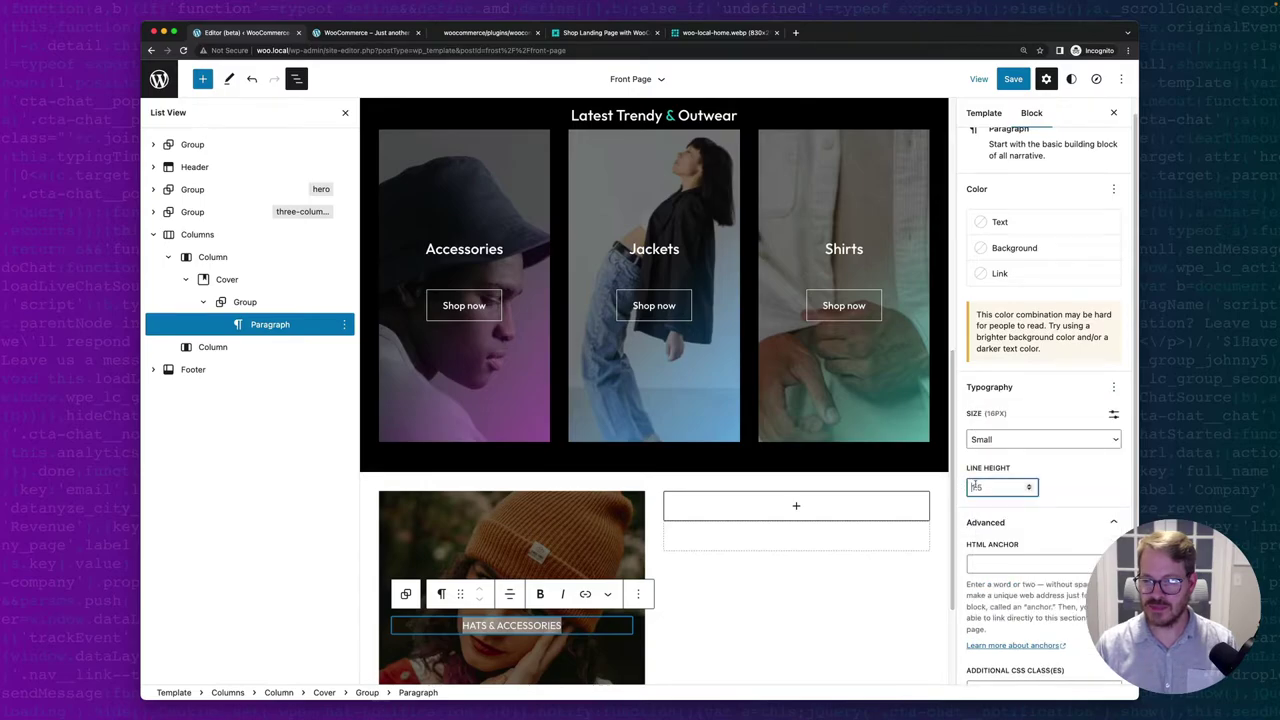
{"action": "type", "text": "1"}
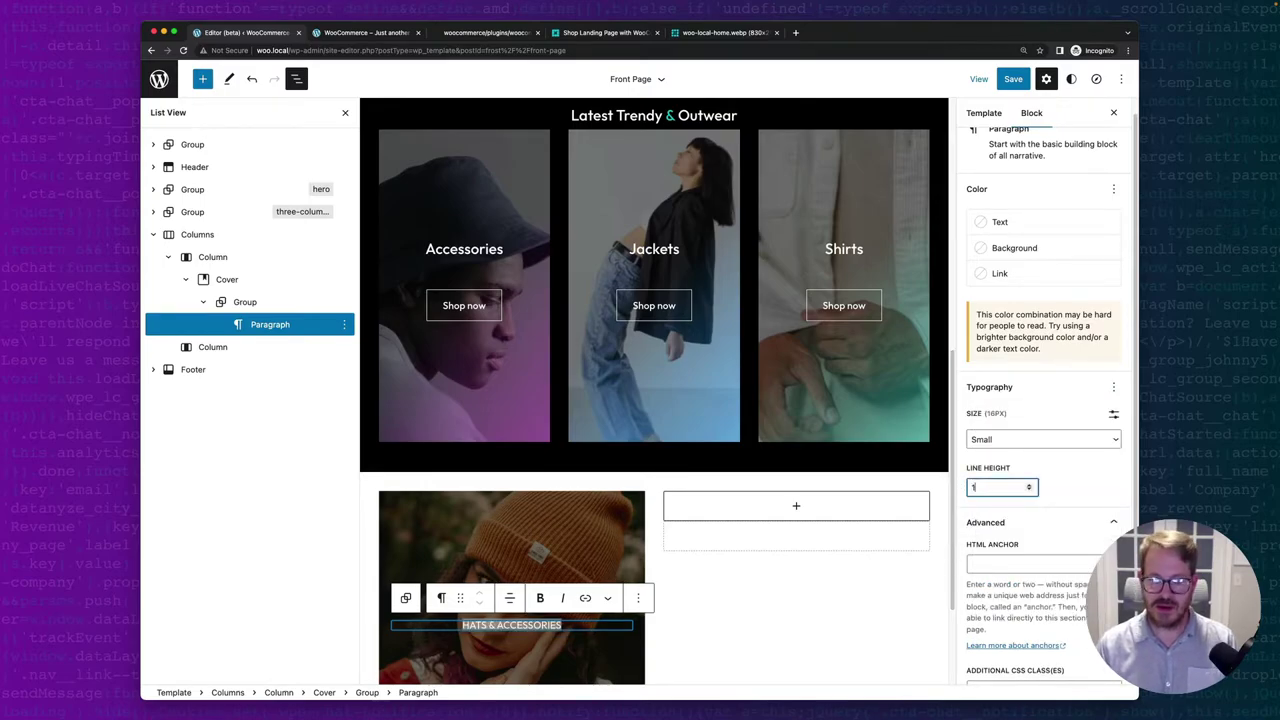
{"action": "left_click", "coordinate": [575, 625]}
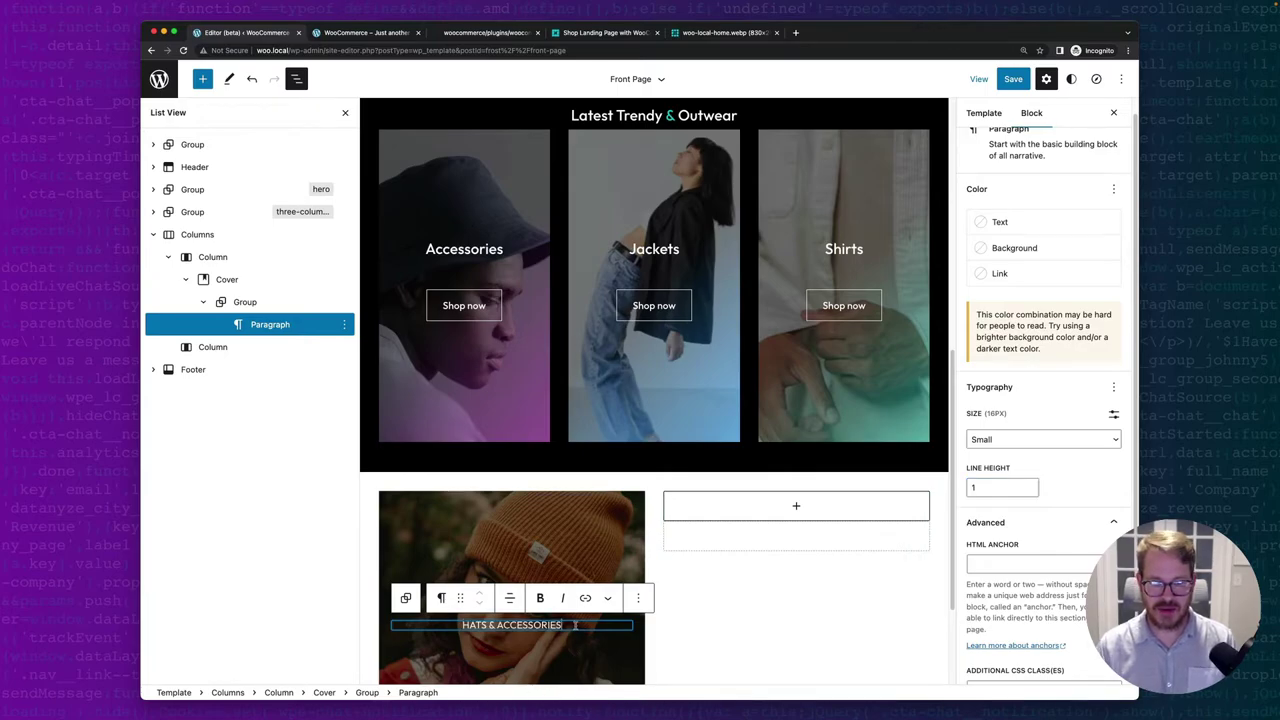
{"action": "key", "text": "Return"}
Turn the beanie card's empty line into a centred H3 heading reading 'Keep A Lid On It'.
{"action": "type", "text": "/he"}
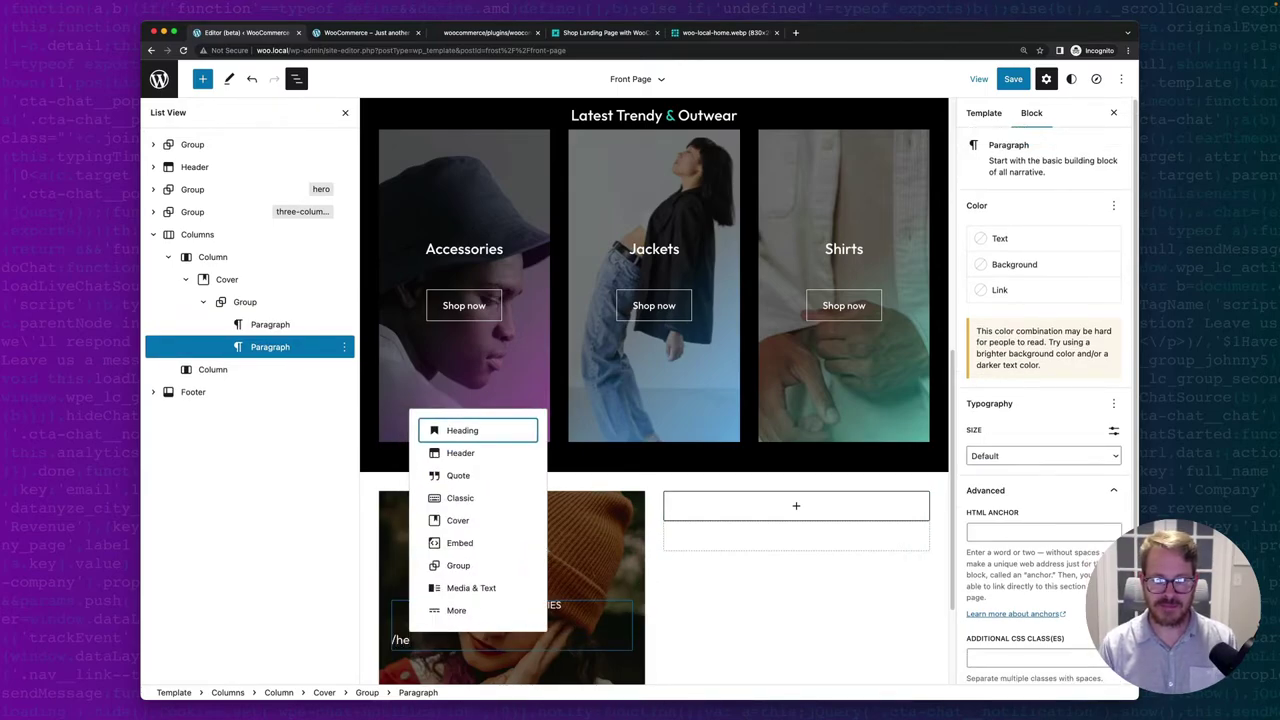
{"action": "key", "text": "Return"}
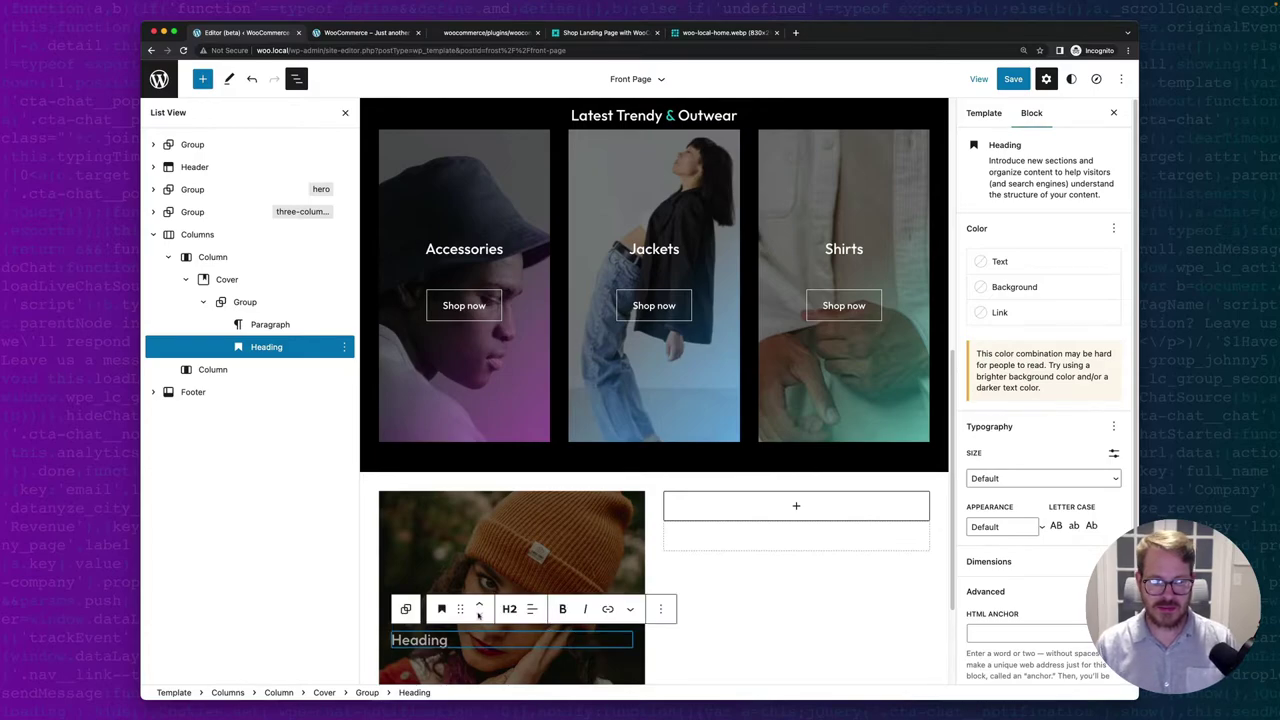
{"action": "left_click", "coordinate": [509, 609]}
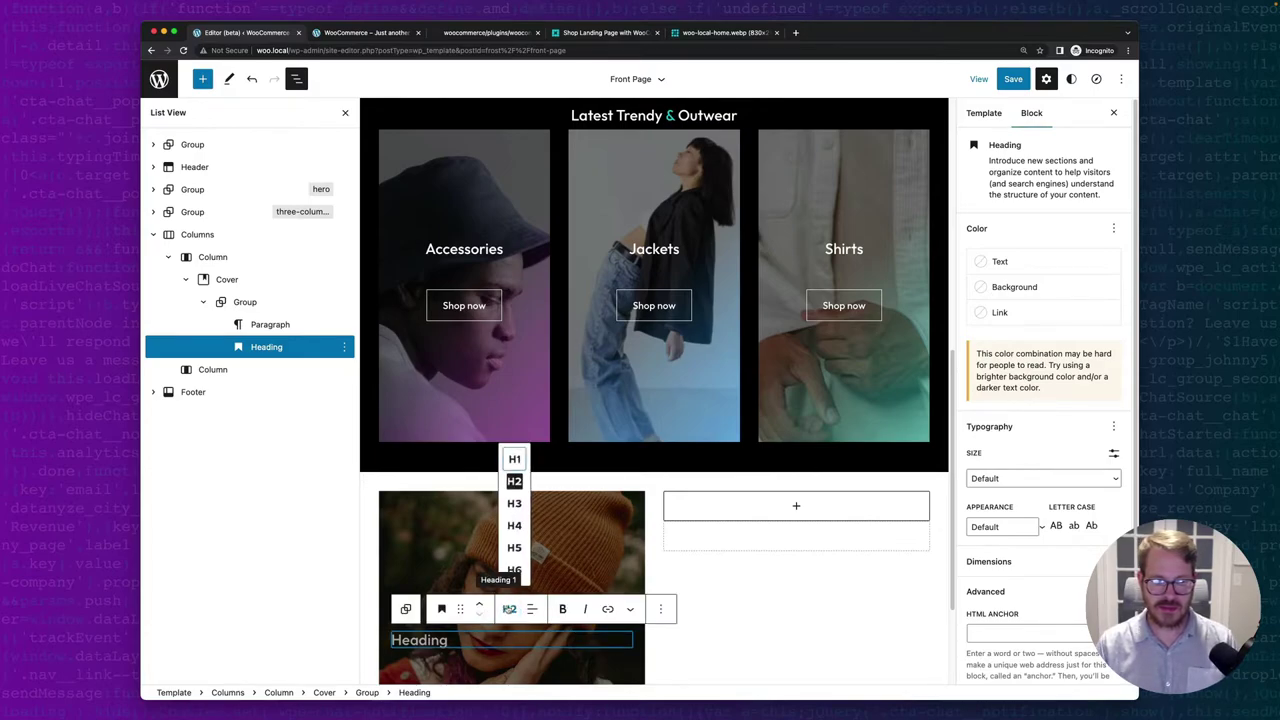
{"action": "left_click", "coordinate": [514, 503]}
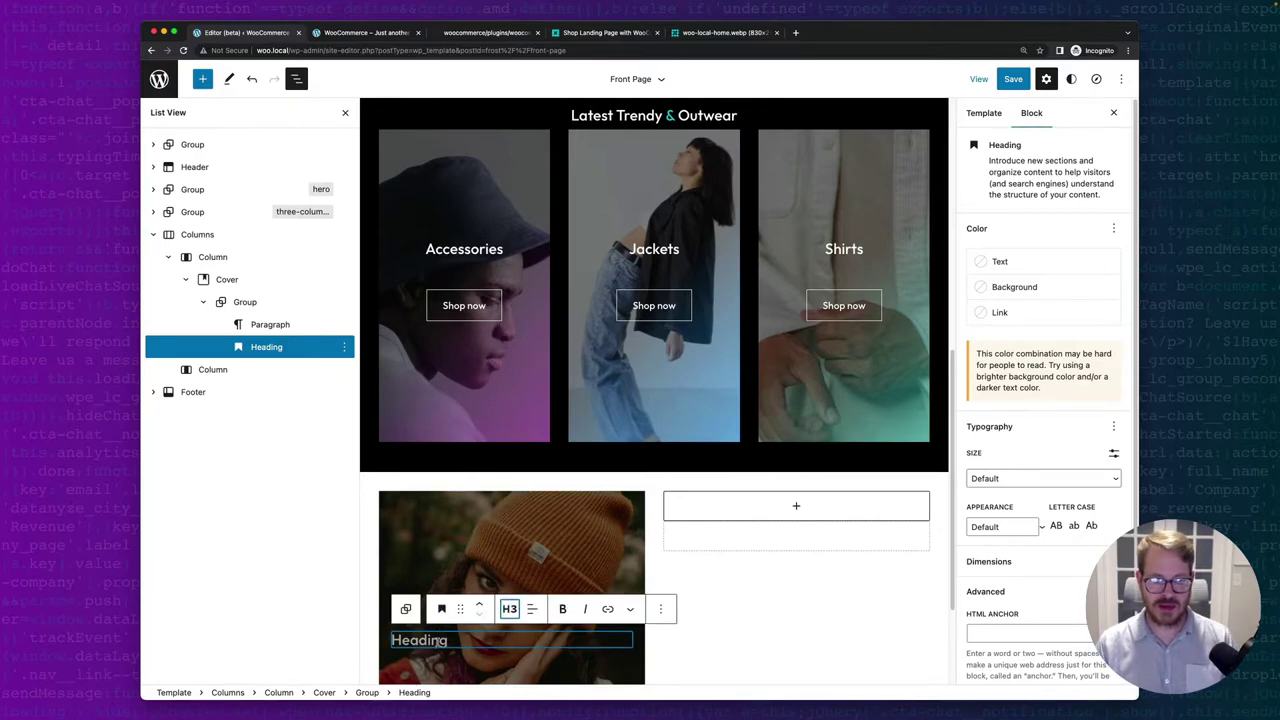
{"action": "type", "text": "Kee"}
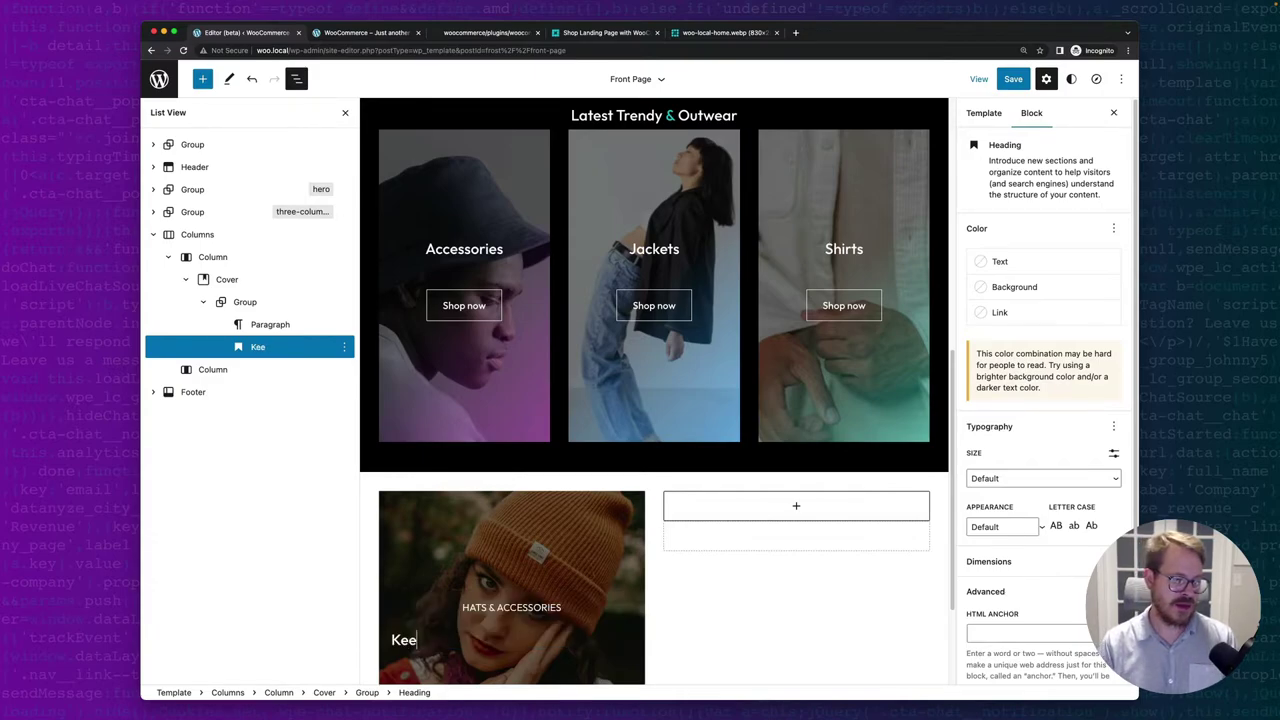
{"action": "type", "text": "p A Li"}
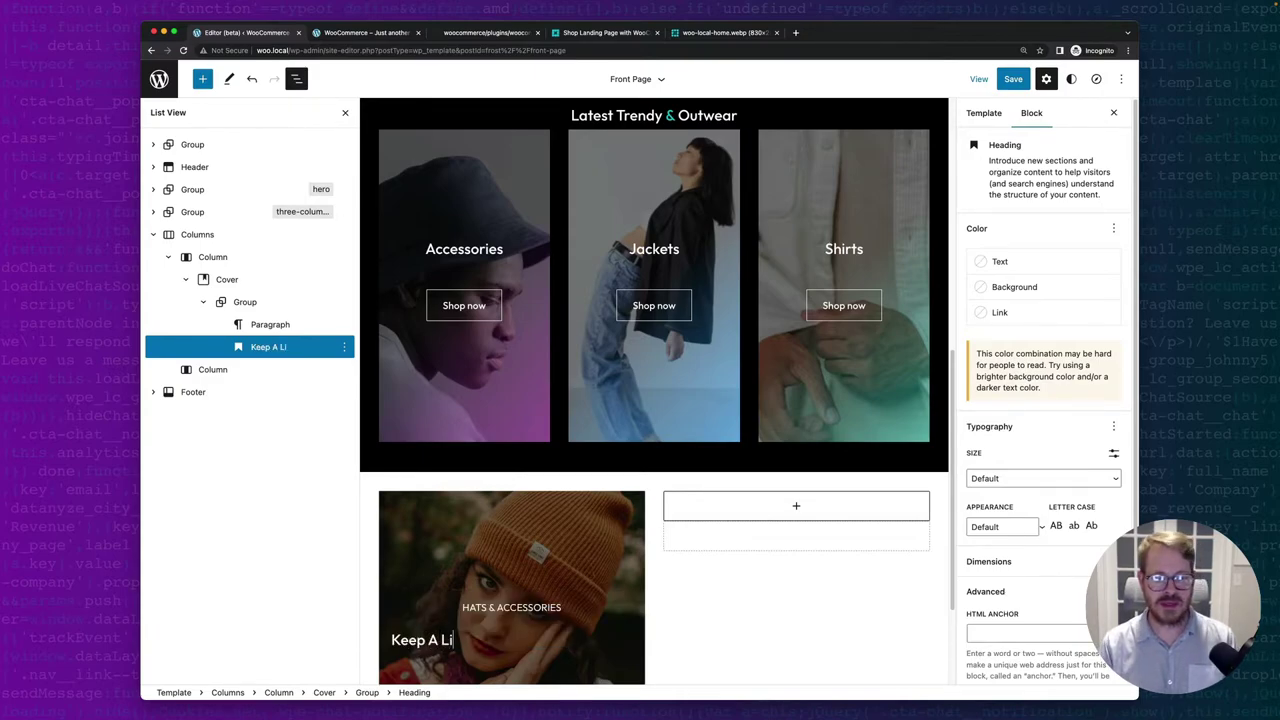
{"action": "type", "text": "d On It"}
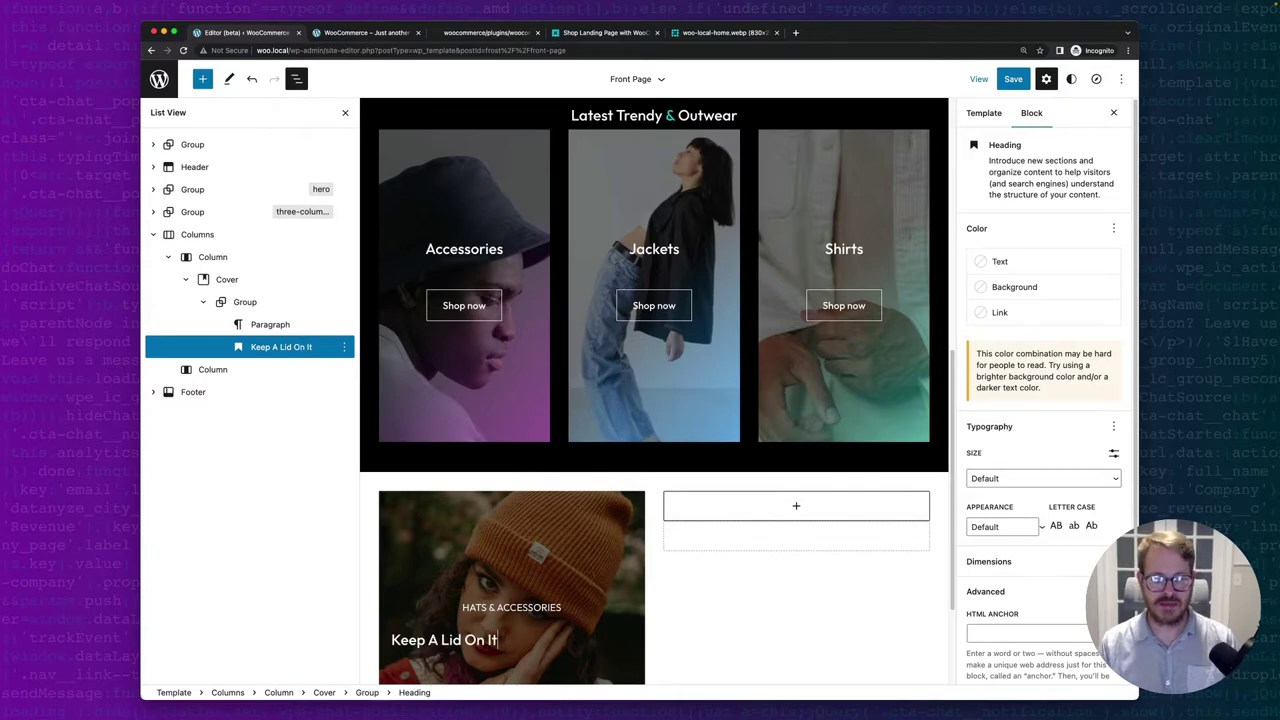
{"action": "left_click", "coordinate": [532, 608]}
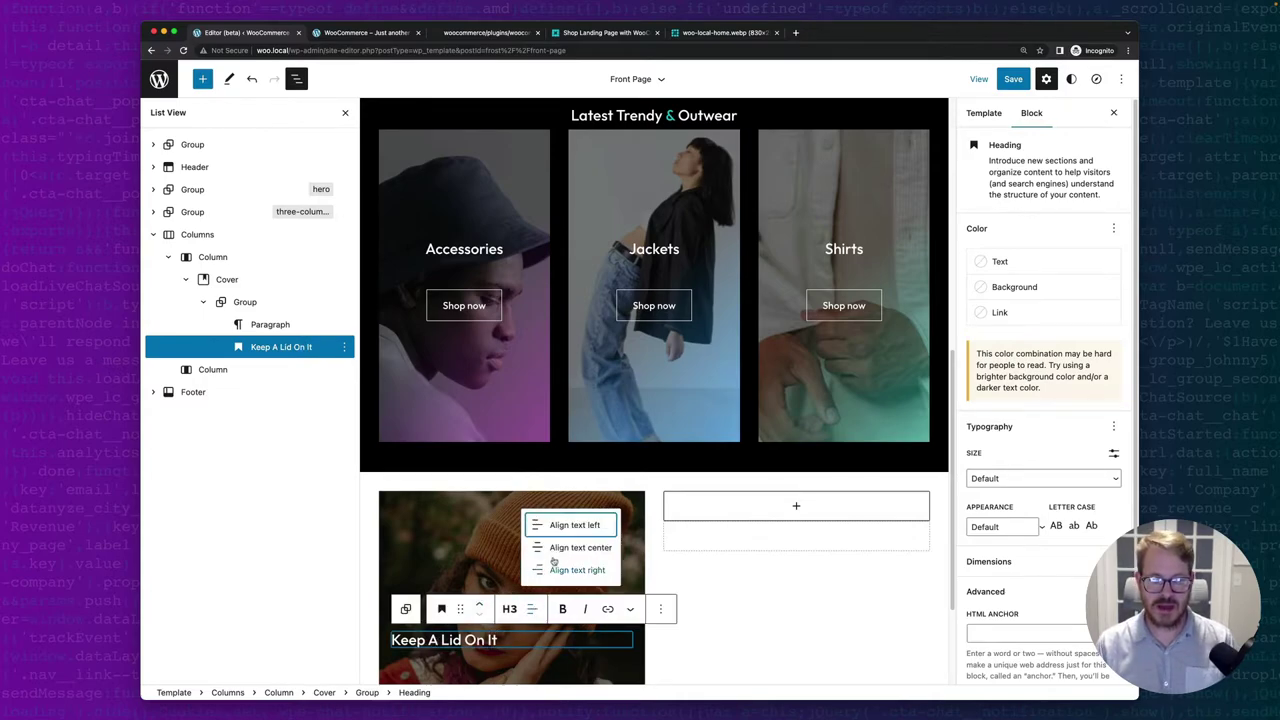
{"action": "left_click", "coordinate": [562, 545]}
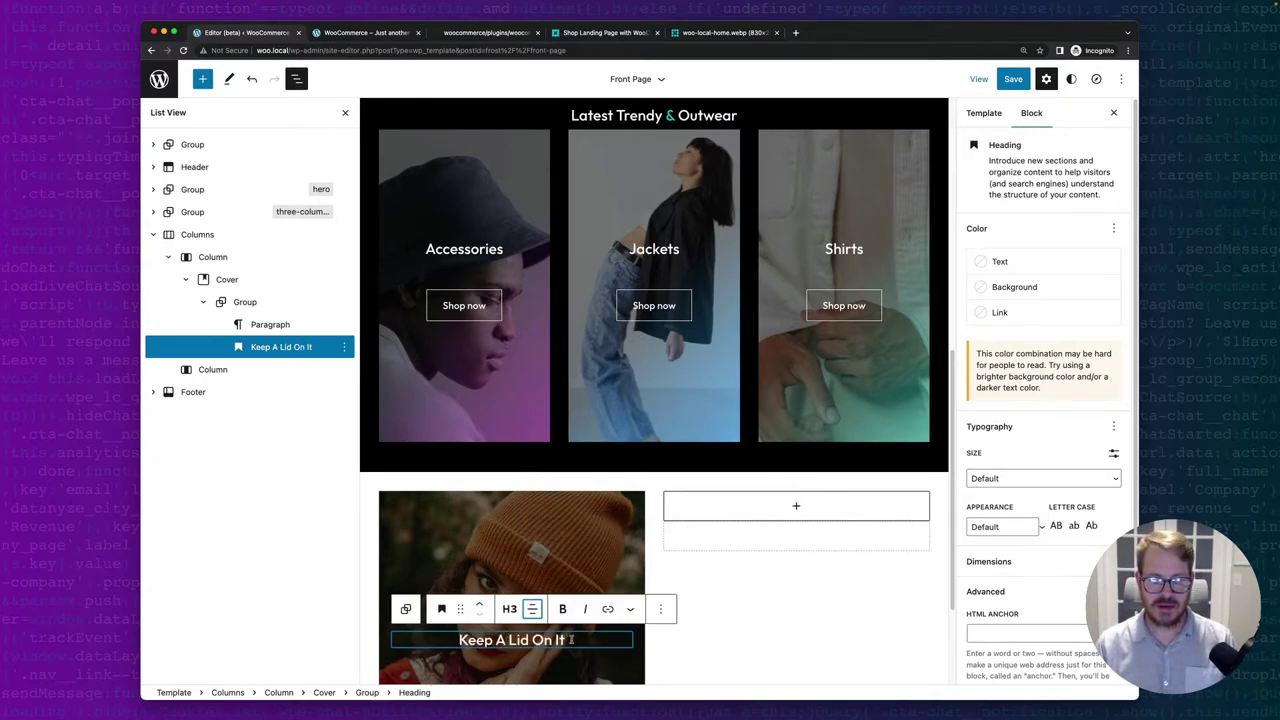
{"action": "left_click", "coordinate": [1037, 478]}
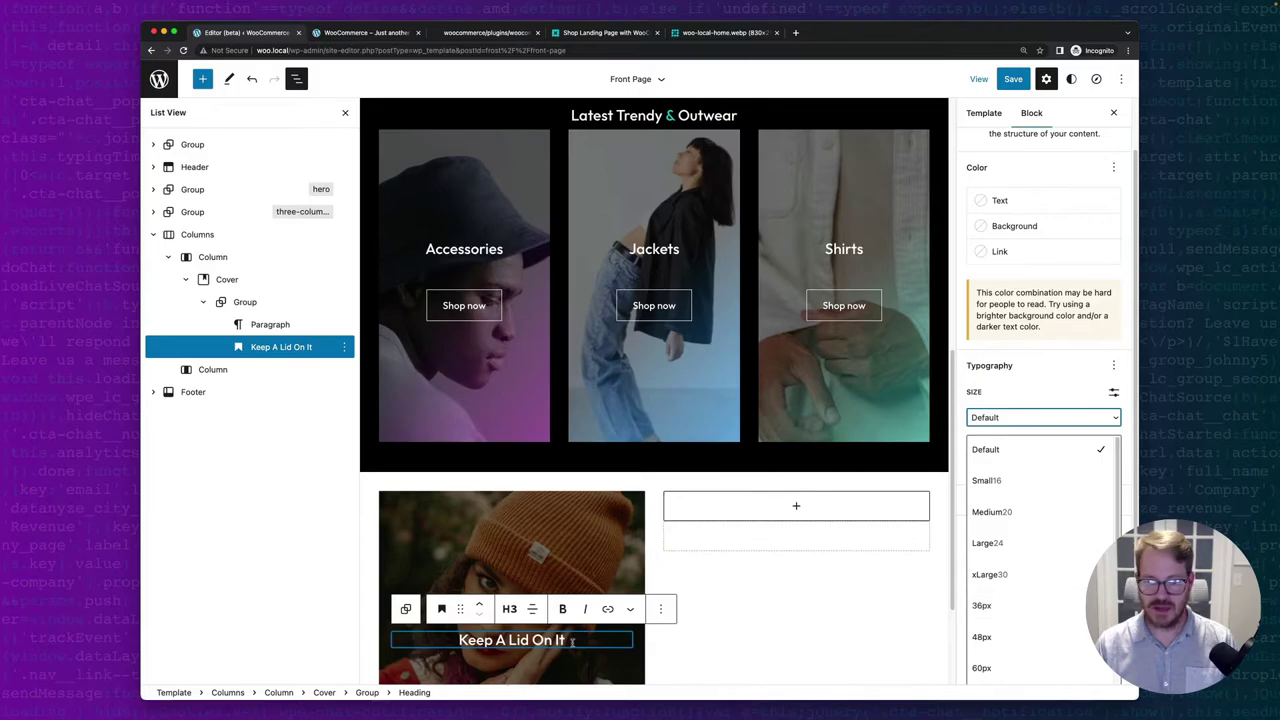
{"action": "left_click", "coordinate": [521, 562]}
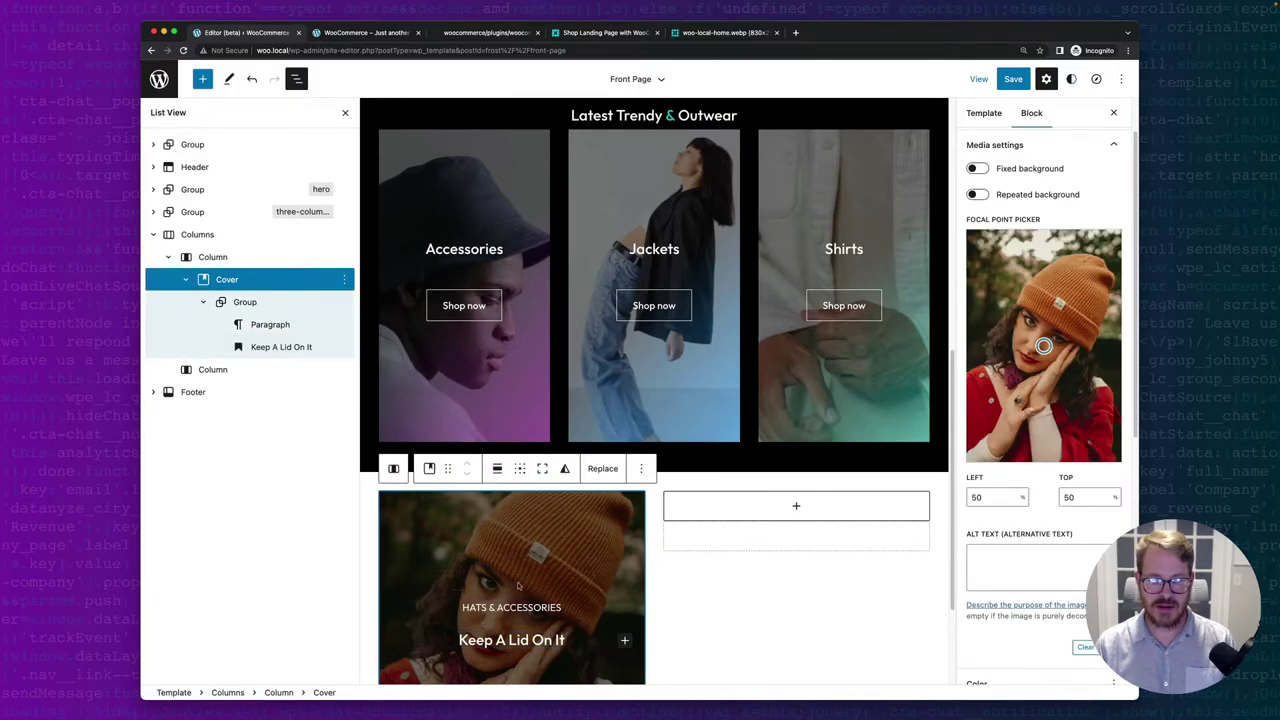
Add unlinked rem margins to the Keep A Lid On It heading: top 0, bottom 1.
{"action": "left_click", "coordinate": [560, 640]}
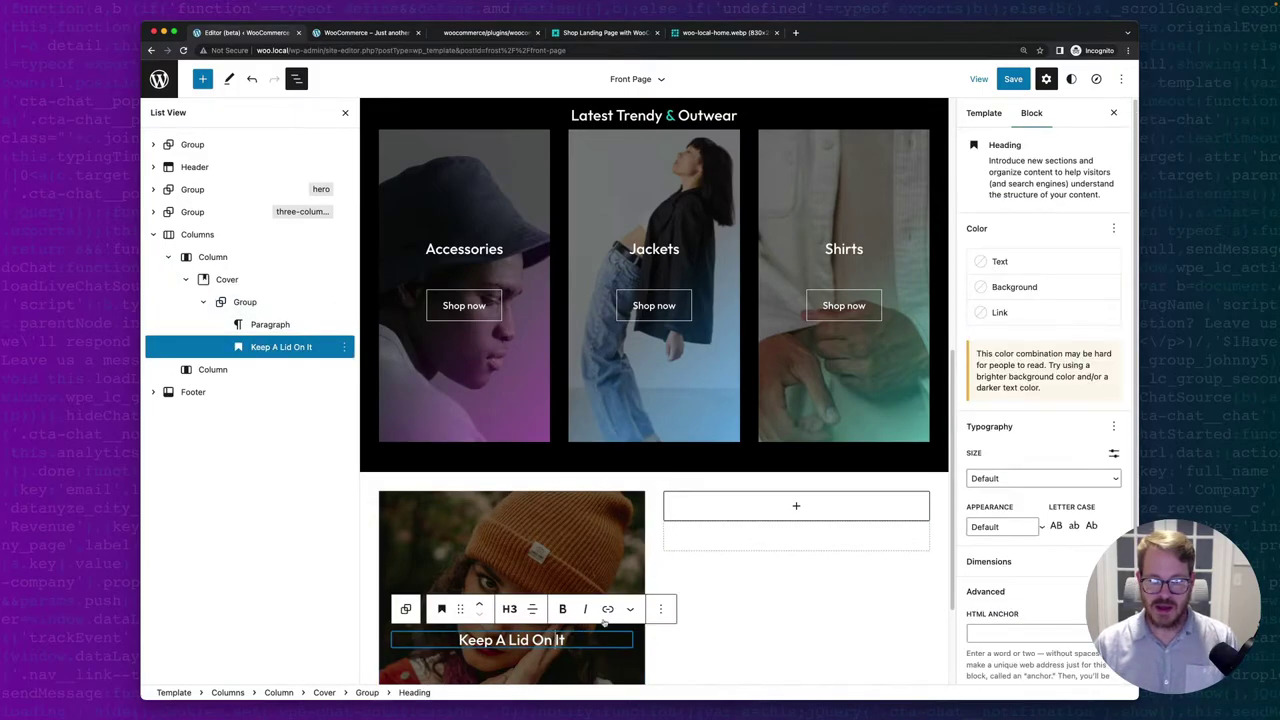
{"action": "scroll", "coordinate": [1044, 507], "scroll_direction": "down", "scroll_amount": 3}
{"action": "left_click", "coordinate": [1113, 443]}
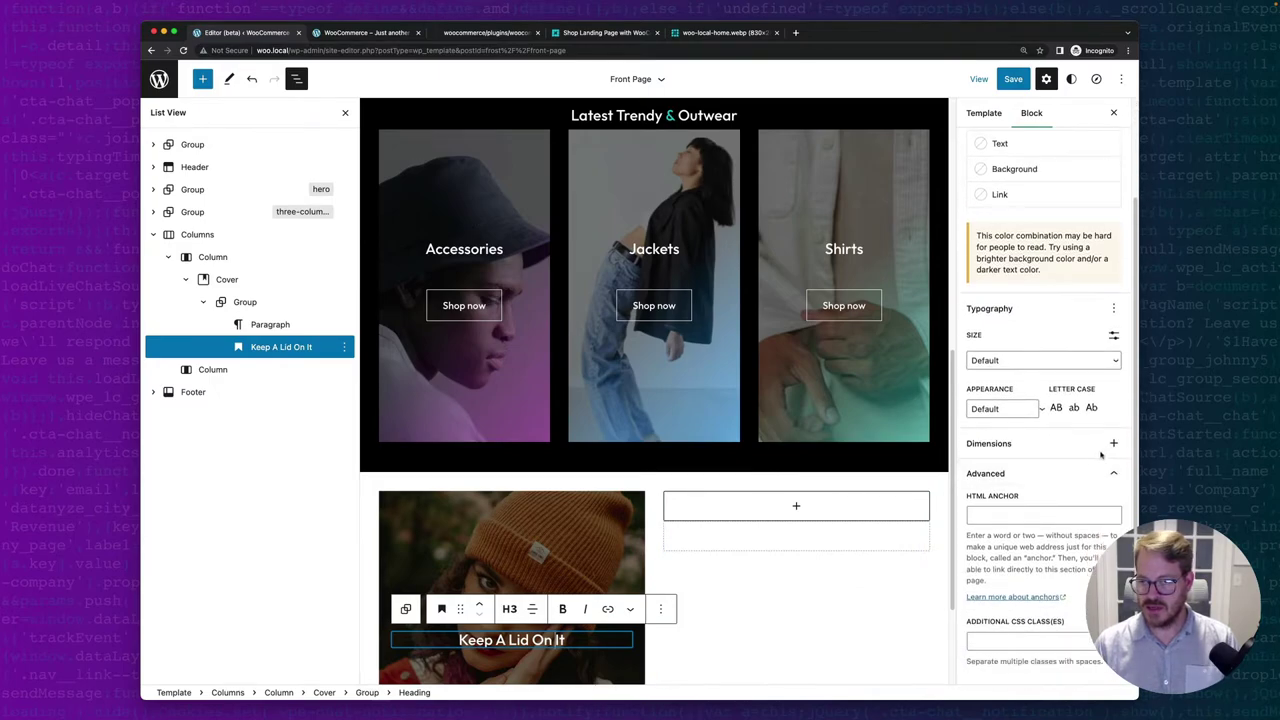
{"action": "left_click", "coordinate": [1000, 475]}
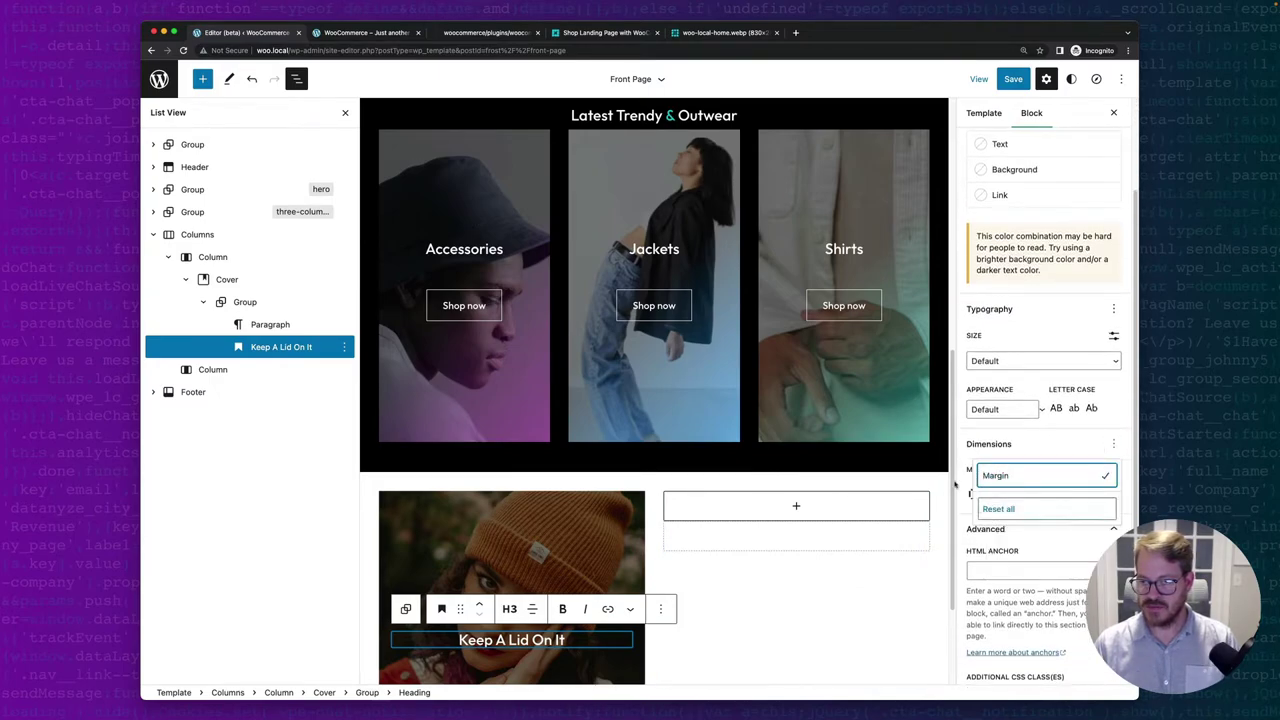
{"action": "left_click", "coordinate": [959, 480]}
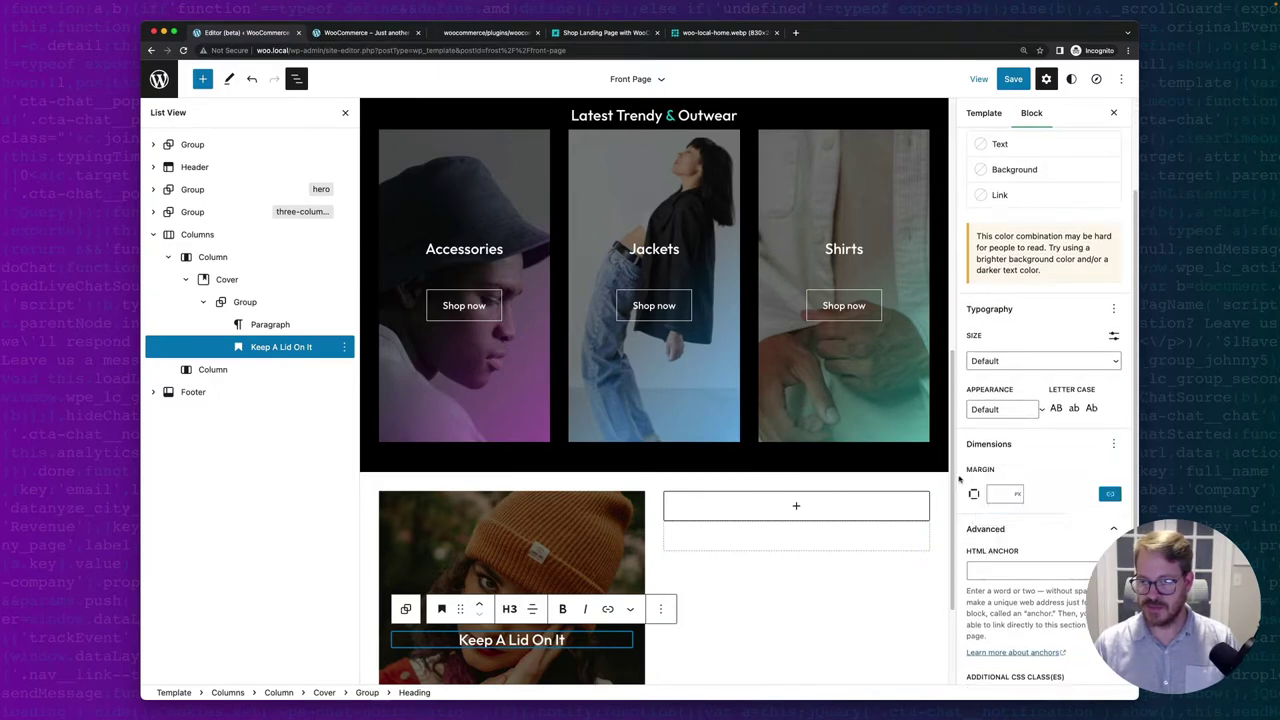
{"action": "left_click", "coordinate": [1017, 494]}
{"action": "left_click", "coordinate": [1017, 526]}
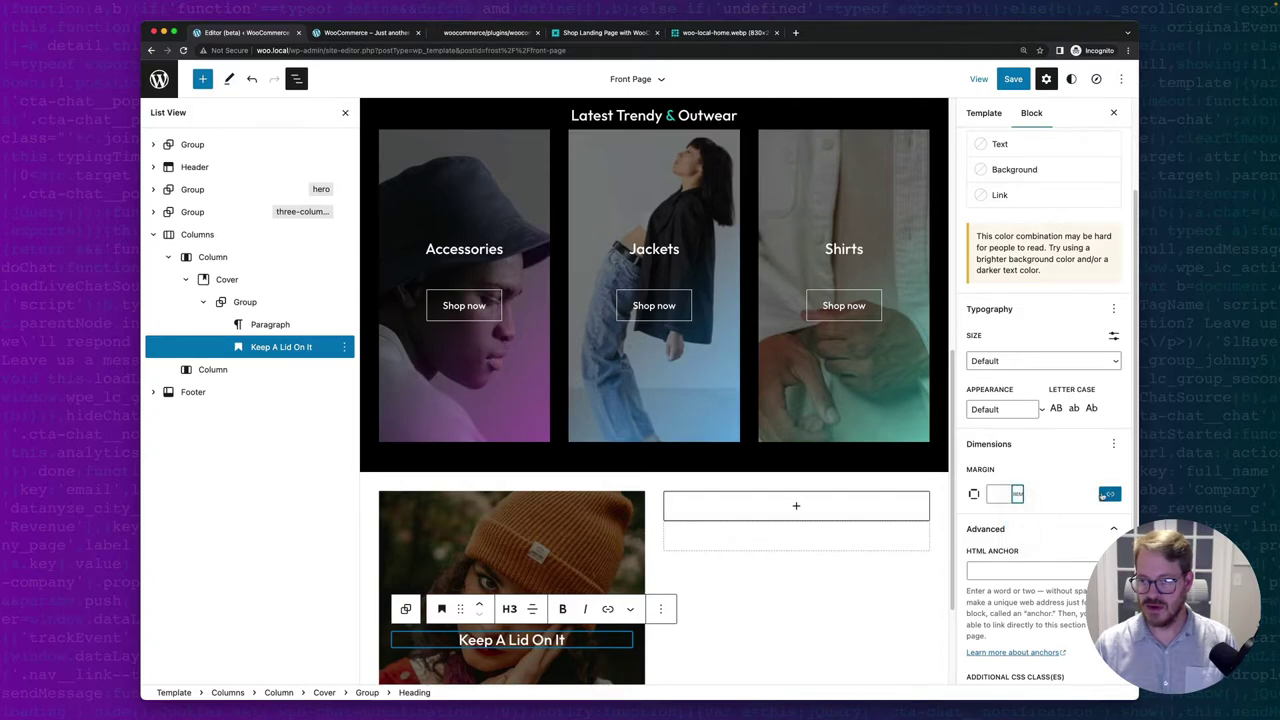
{"action": "left_click", "coordinate": [1108, 494]}
{"action": "left_click", "coordinate": [981, 517]}
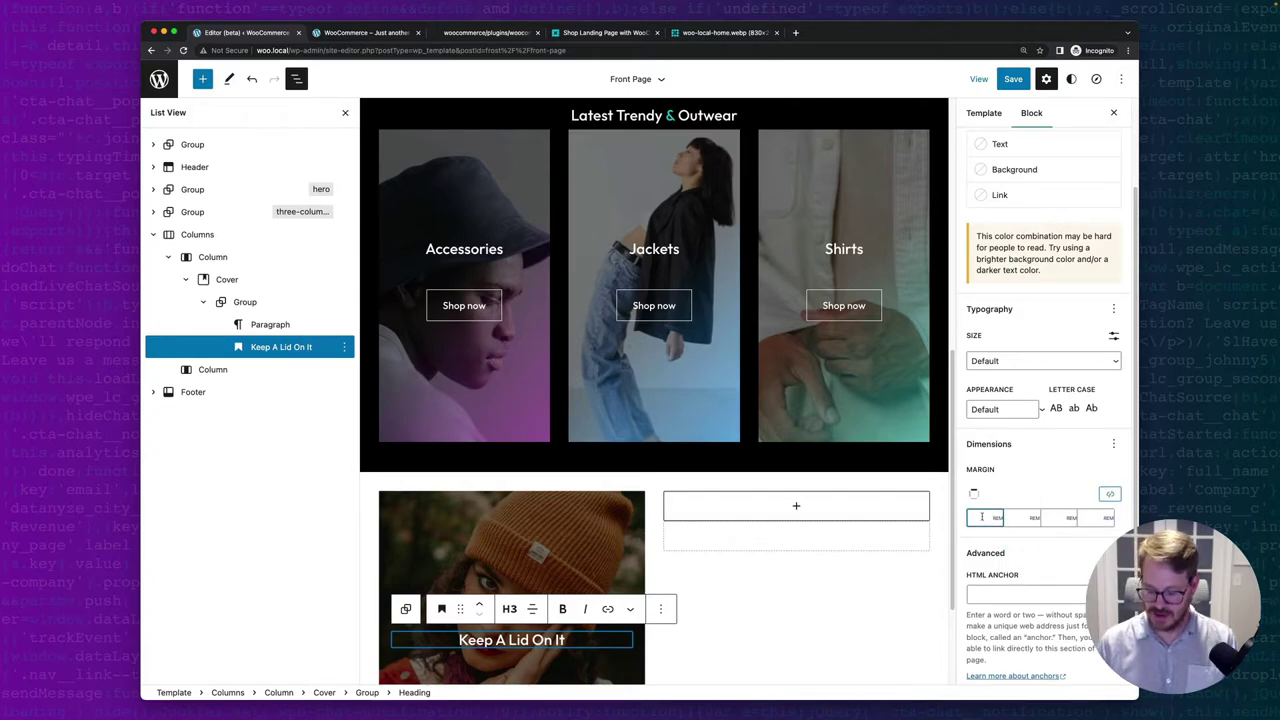
{"action": "left_click", "coordinate": [1060, 517]}
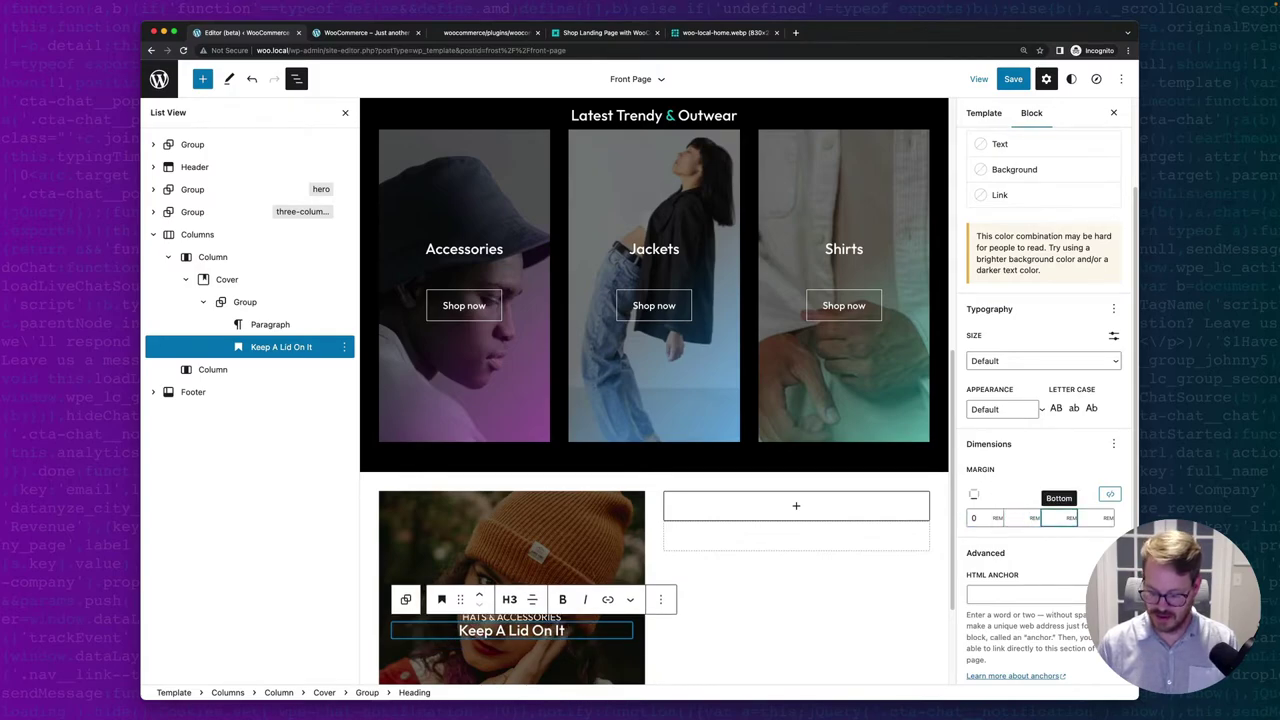
{"action": "type", "text": "1"}
{"action": "key", "text": "Tab"}
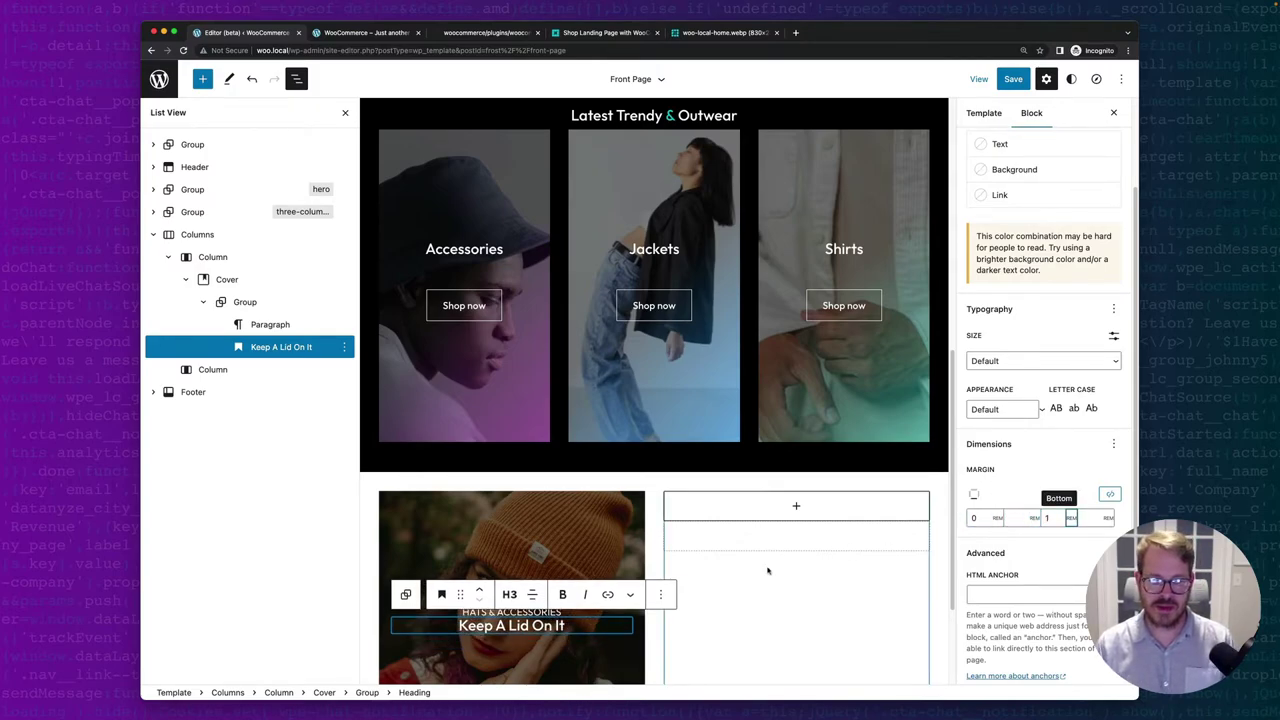
{"action": "left_click", "coordinate": [576, 625]}
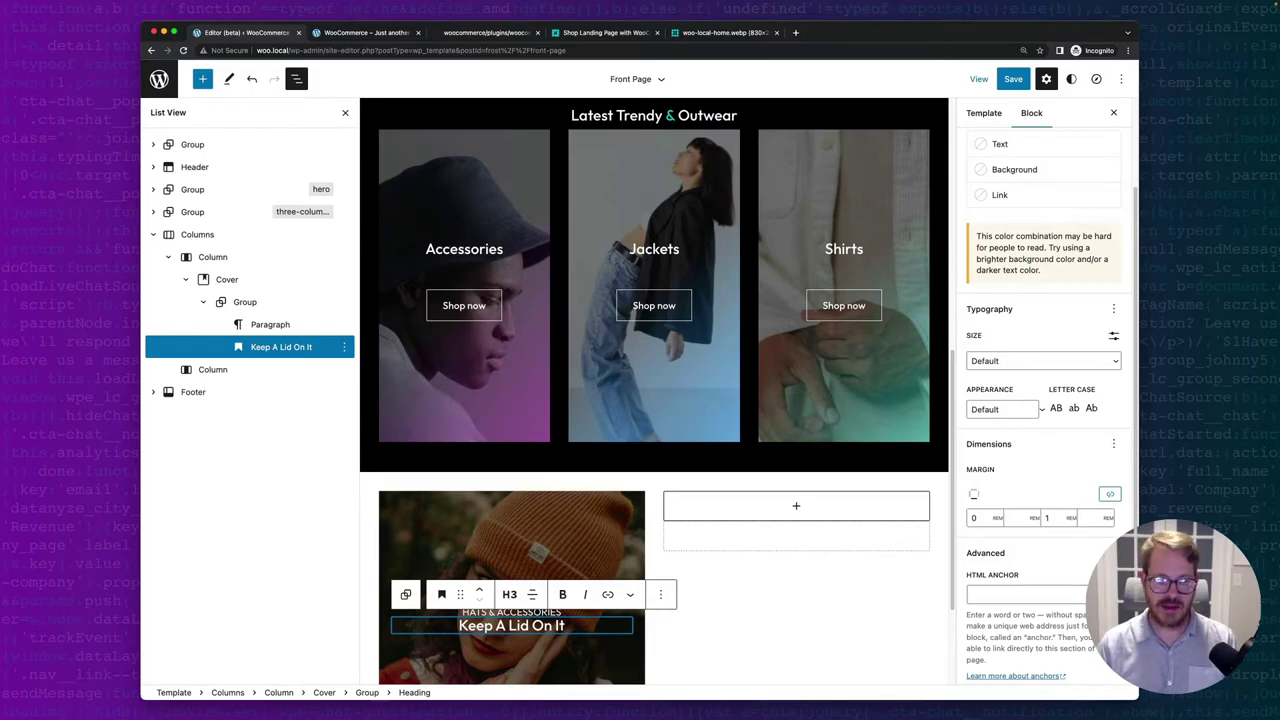
Insert a centred buttons block reading 'Shop Now' with the Outline Base style under the heading.
{"action": "key", "text": "Return"}
{"action": "type", "text": "/b"}
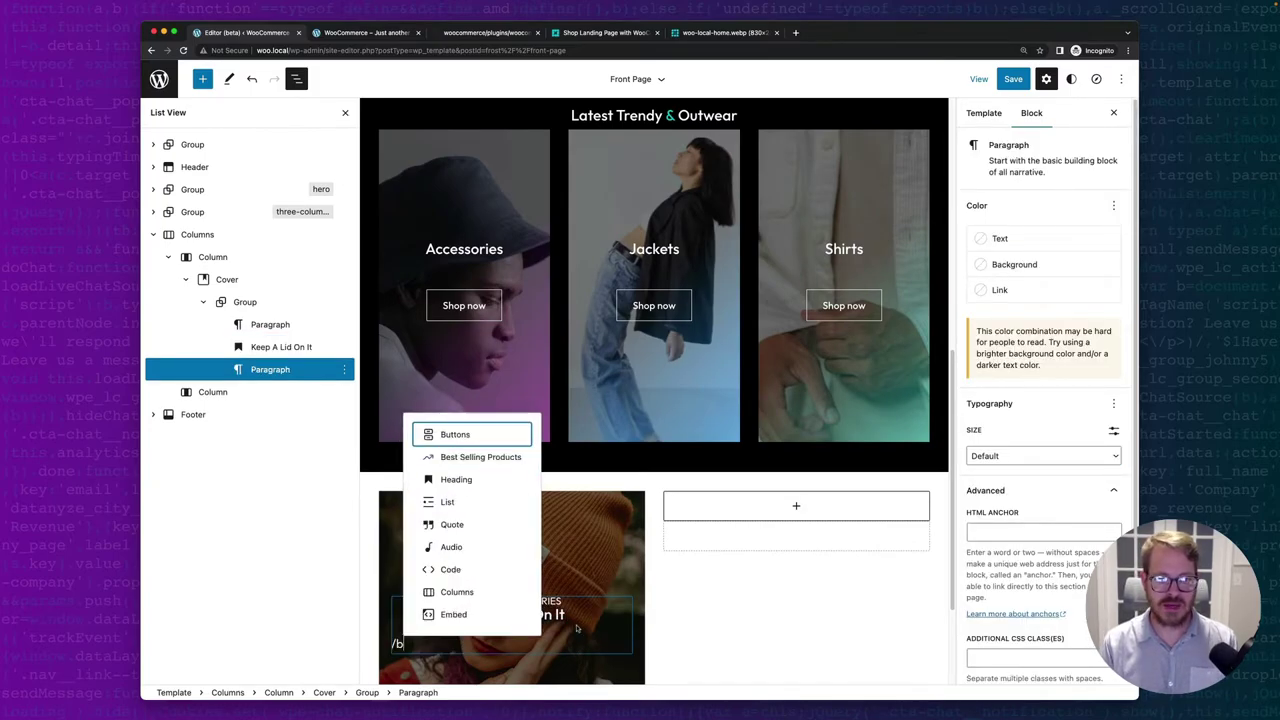
{"action": "key", "text": "Return"}
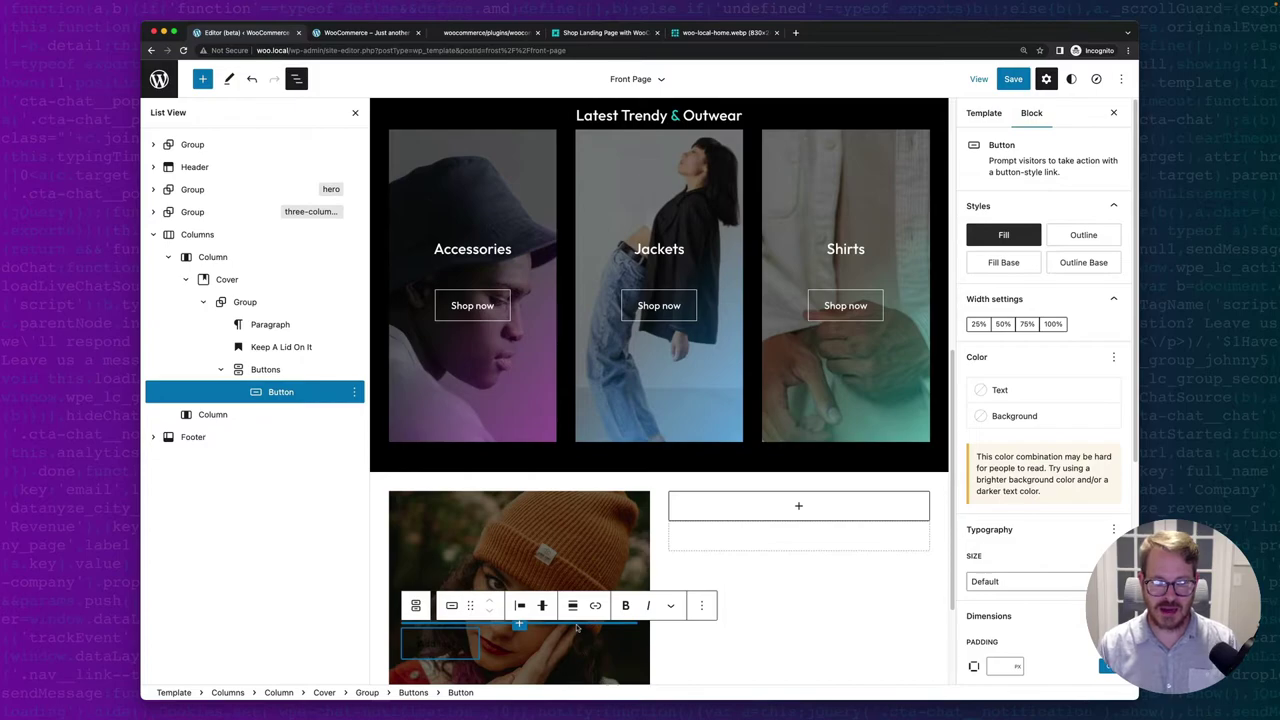
{"action": "left_click", "coordinate": [520, 605]}
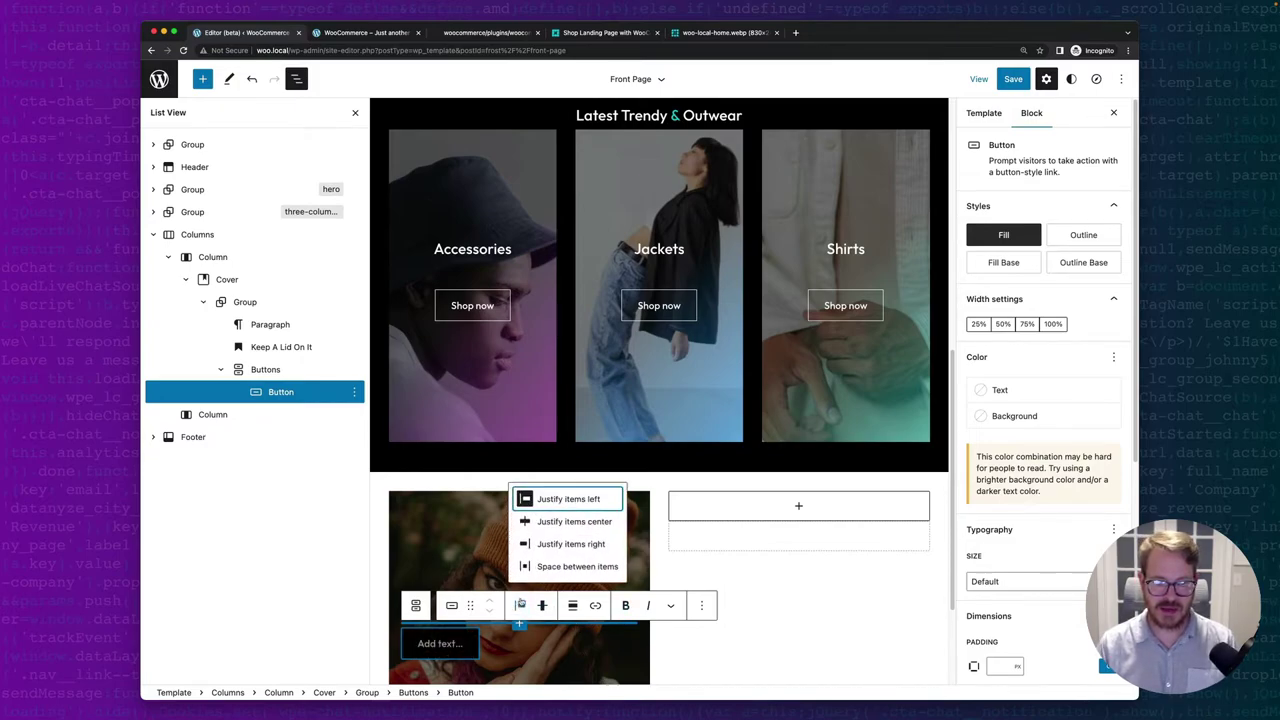
{"action": "left_click", "coordinate": [541, 522]}
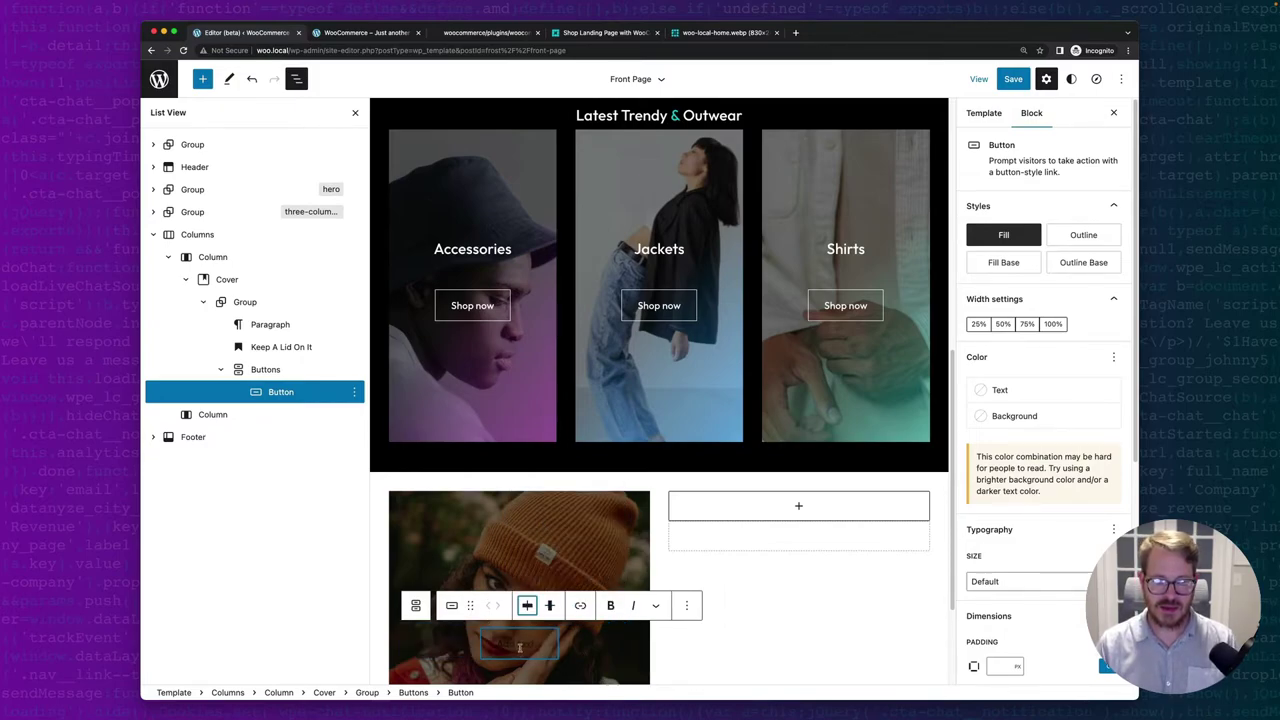
{"action": "type", "text": "Shop Now"}
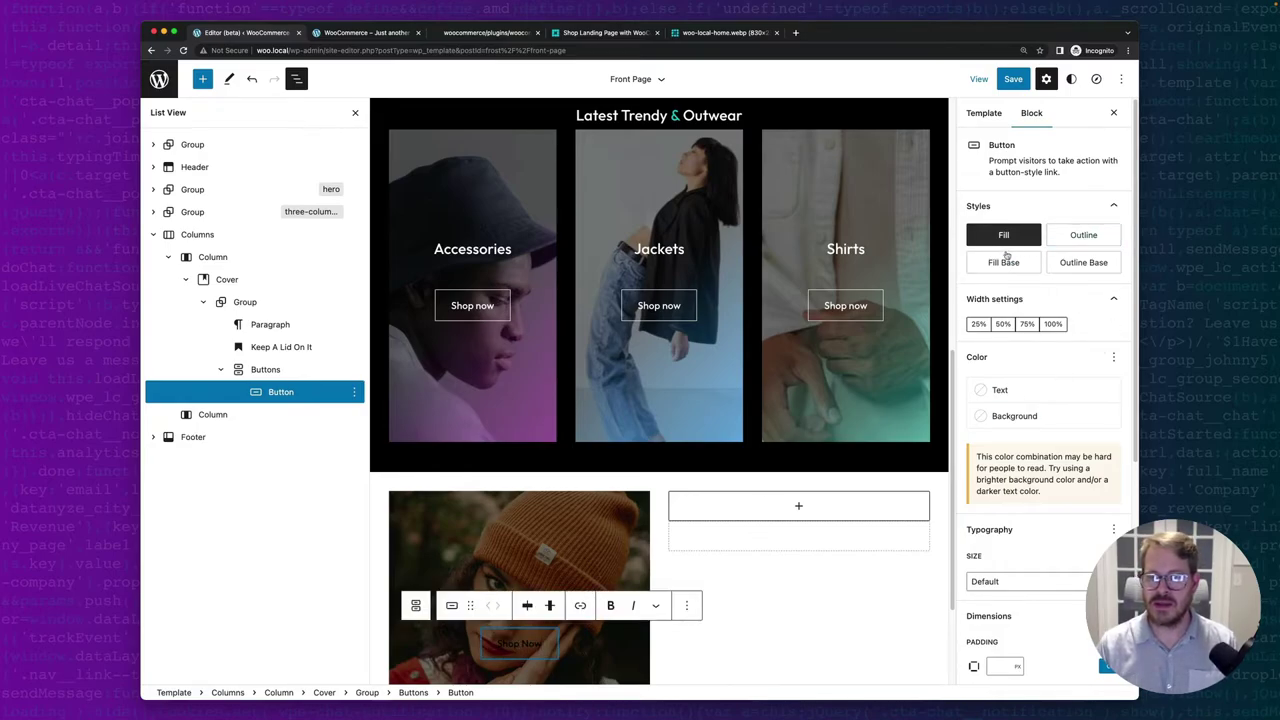
{"action": "left_click", "coordinate": [1063, 263]}
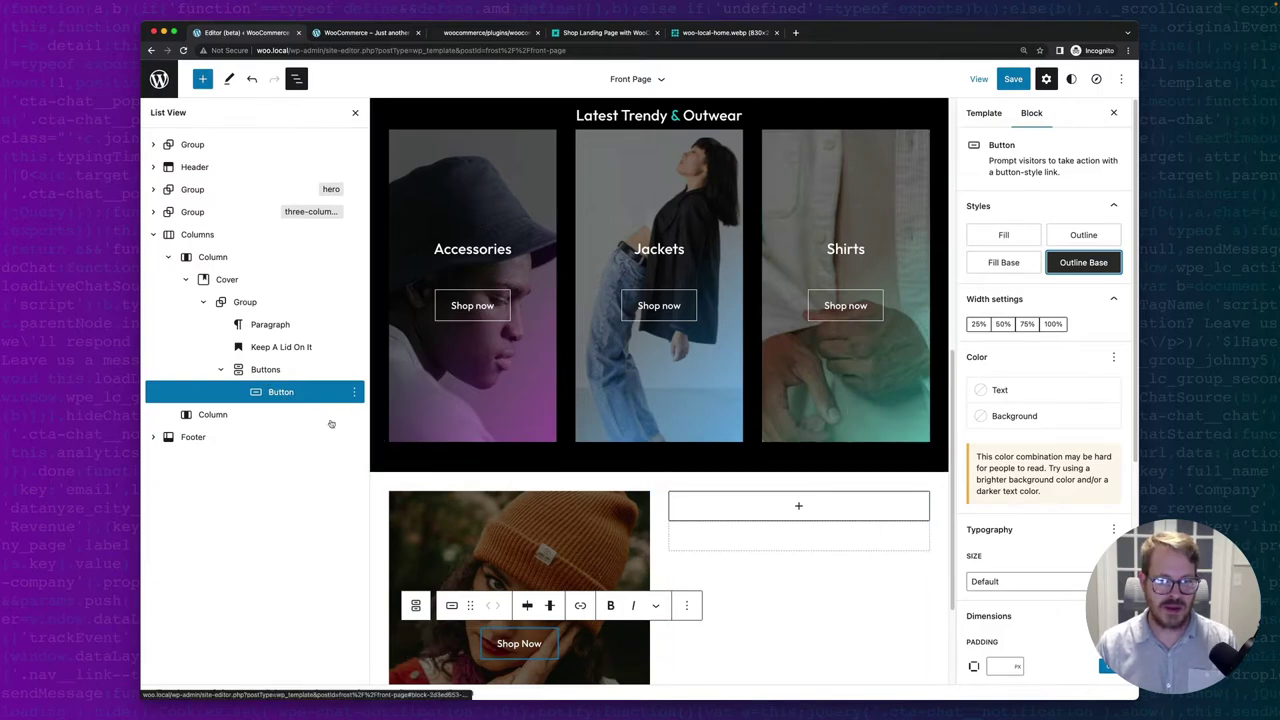
{"action": "scroll", "coordinate": [537, 521], "scroll_direction": "down", "scroll_amount": 2}
{"action": "scroll", "coordinate": [537, 521], "scroll_direction": "down", "scroll_amount": 2}
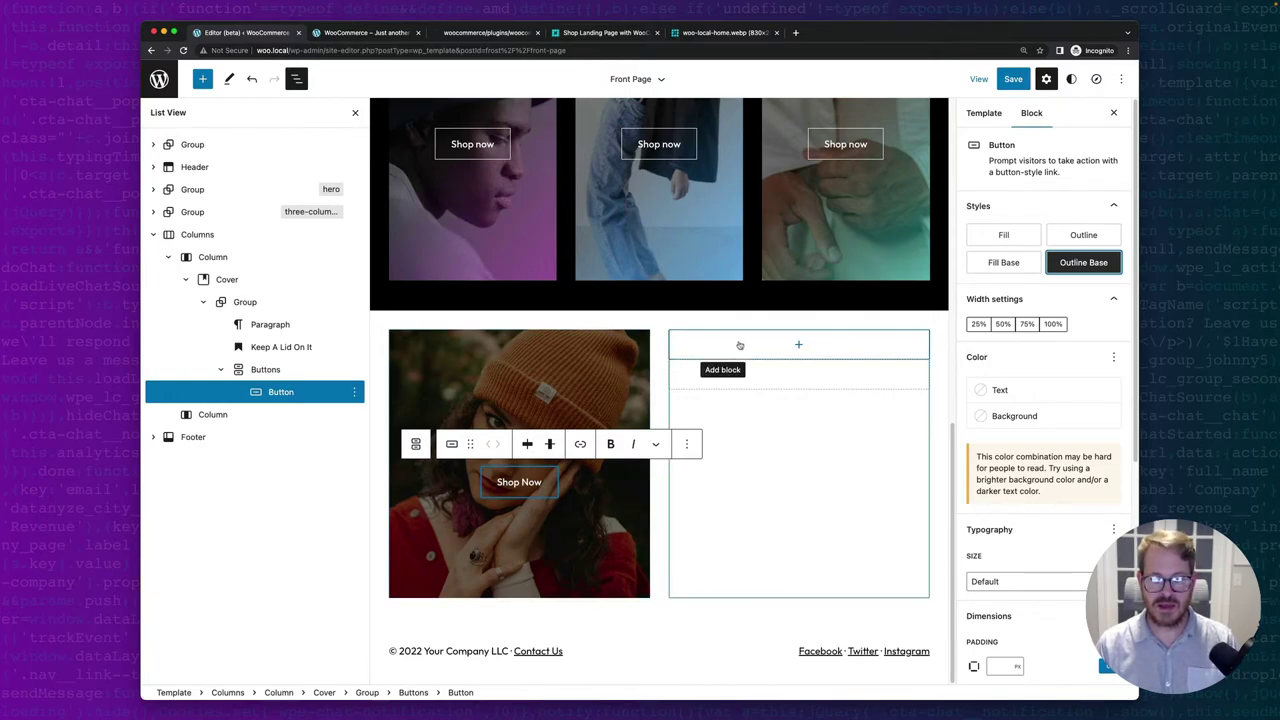
Insert a Cover block in the right column using shirts.jpeg as its background.
{"action": "left_click", "coordinate": [797, 346]}
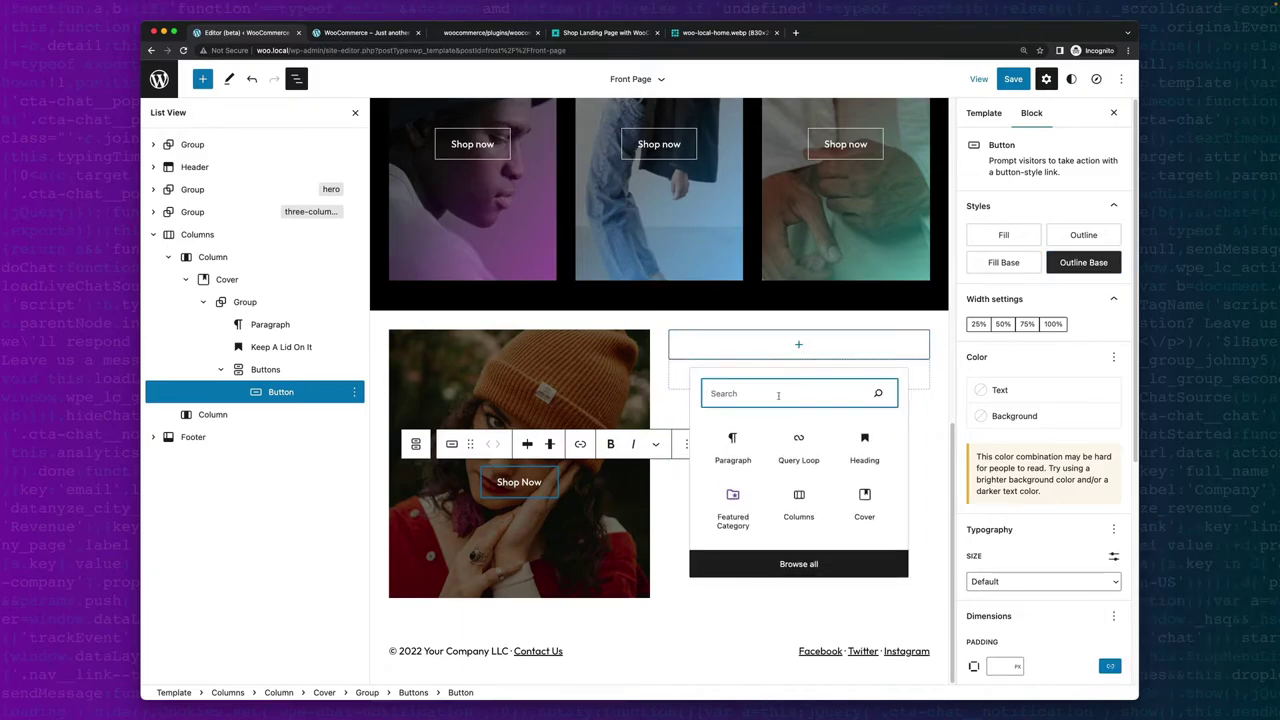
{"action": "type", "text": "cover"}
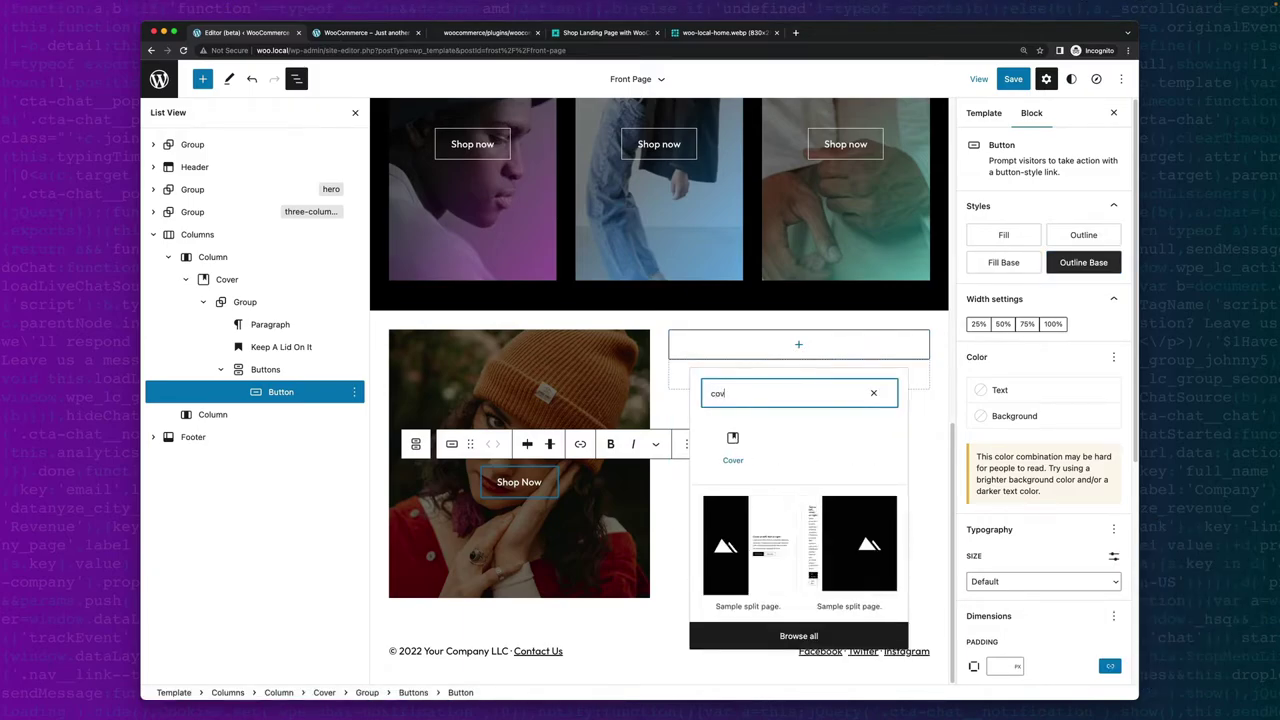
{"action": "left_click", "coordinate": [732, 440]}
{"action": "left_click", "coordinate": [714, 408]}
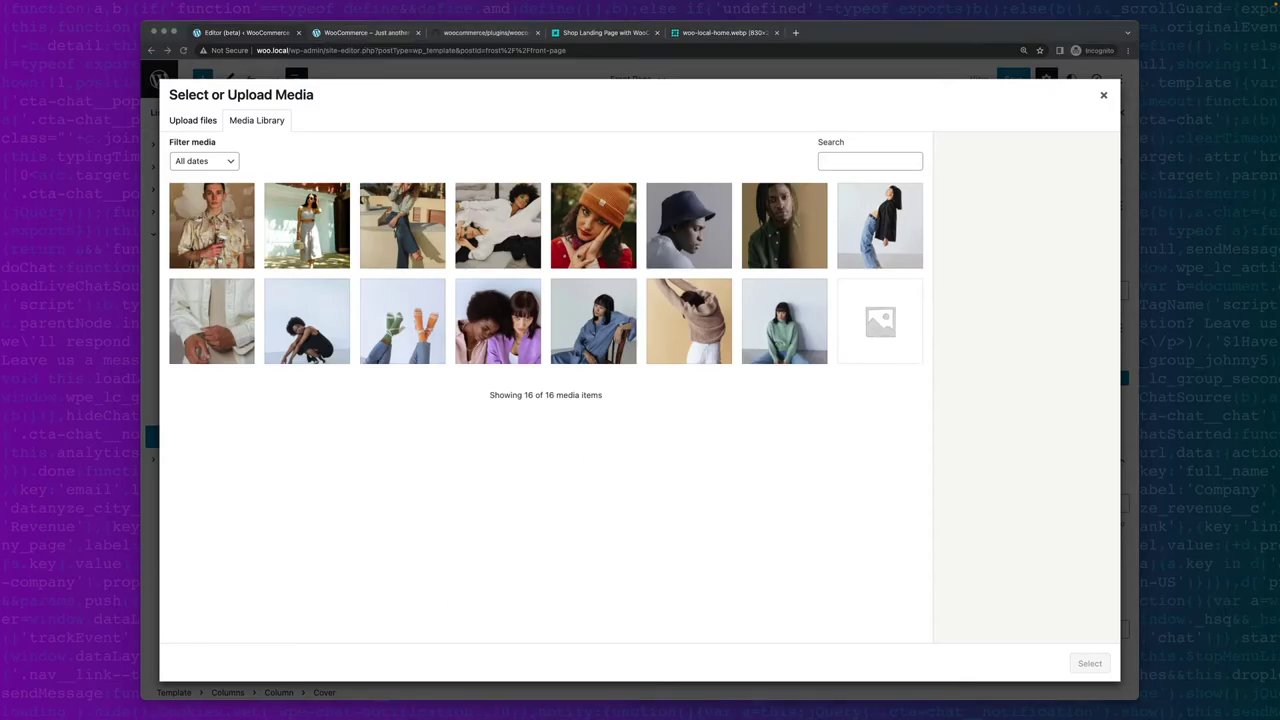
{"action": "left_click", "coordinate": [211, 225]}
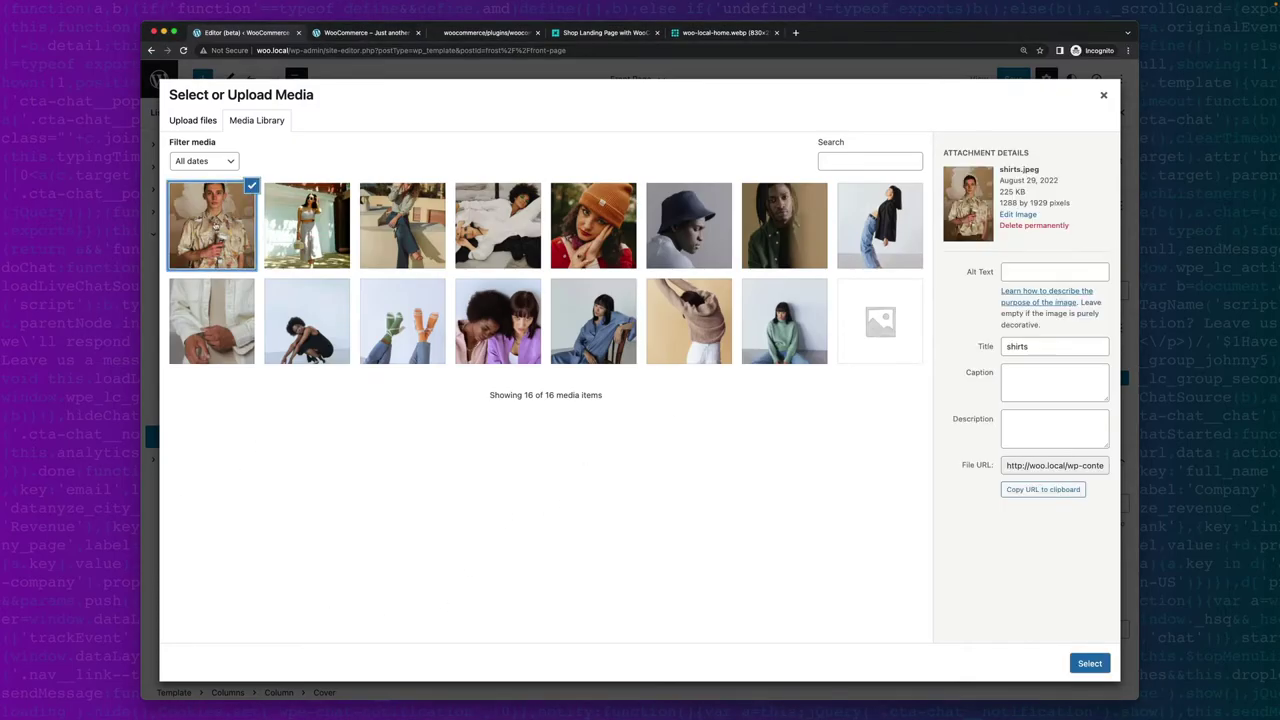
{"action": "left_click", "coordinate": [1089, 663]}
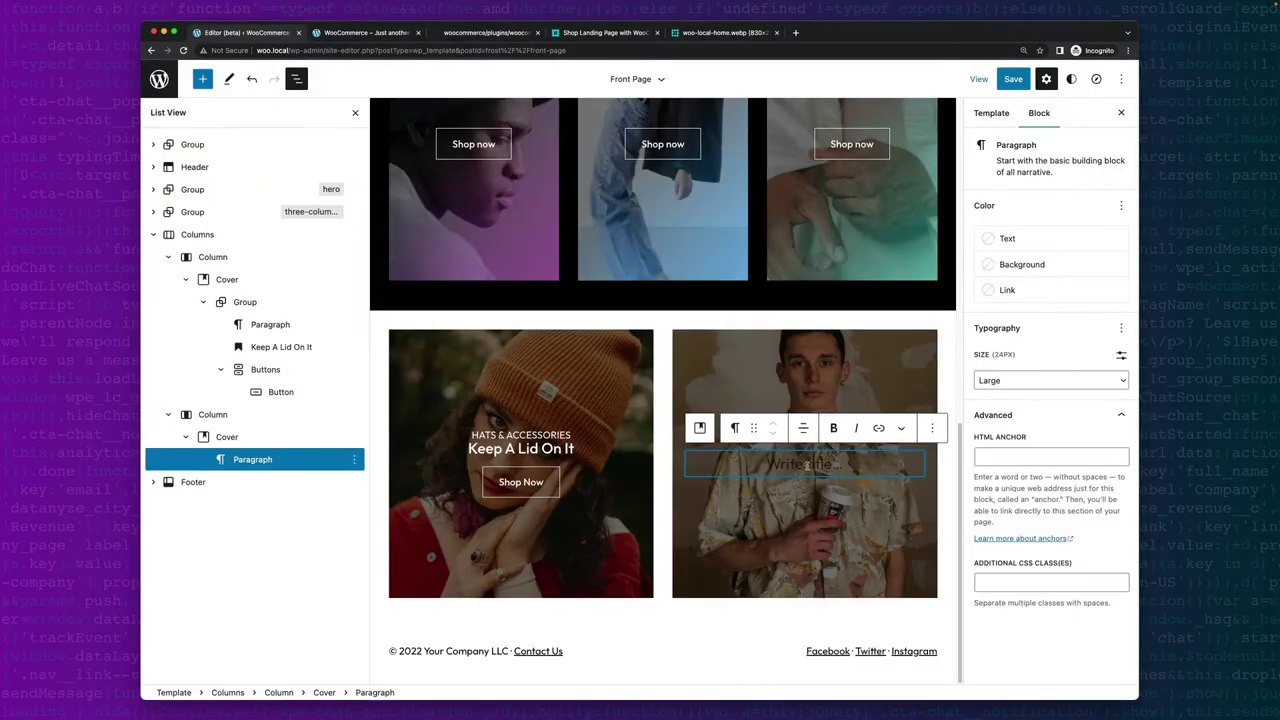
Add a group inside the cover containing a 'CASUAL SHIRTS' paragraph.
{"action": "type", "text": "/group"}
{"action": "key", "text": "Return"}
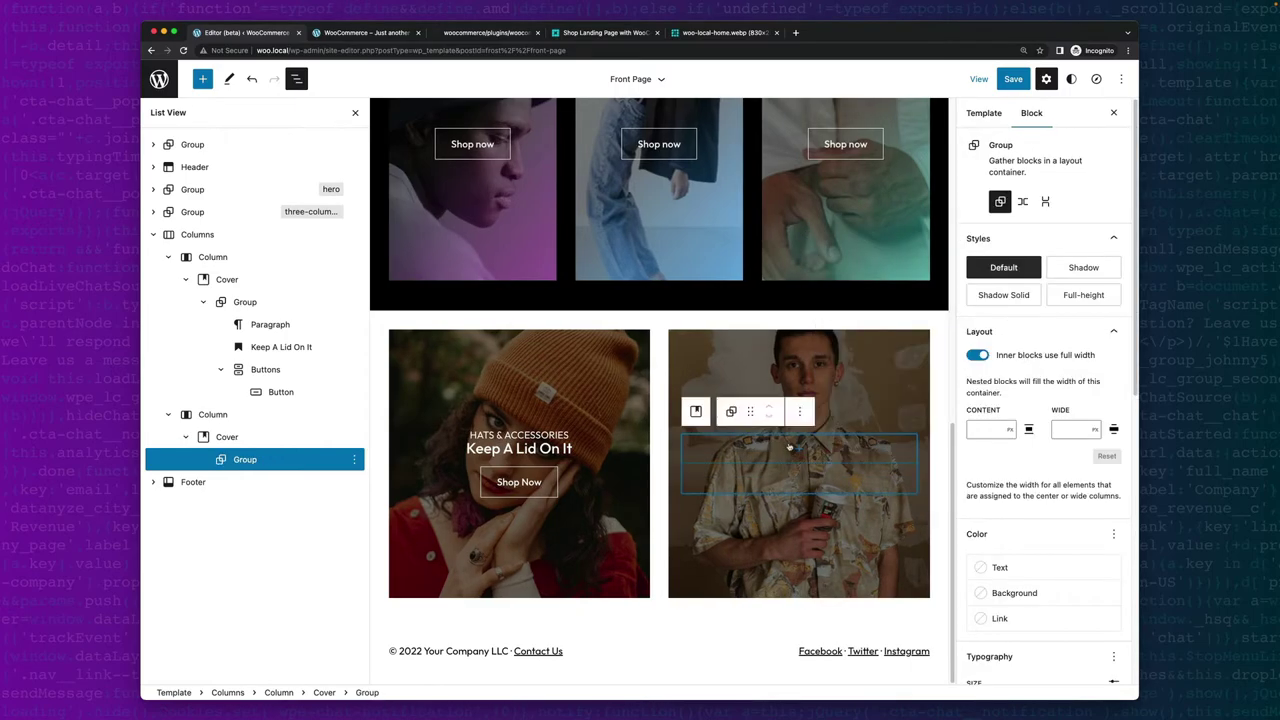
{"action": "left_click", "coordinate": [796, 449]}
{"action": "left_click", "coordinate": [729, 547]}
{"action": "type", "text": "/Ca"}
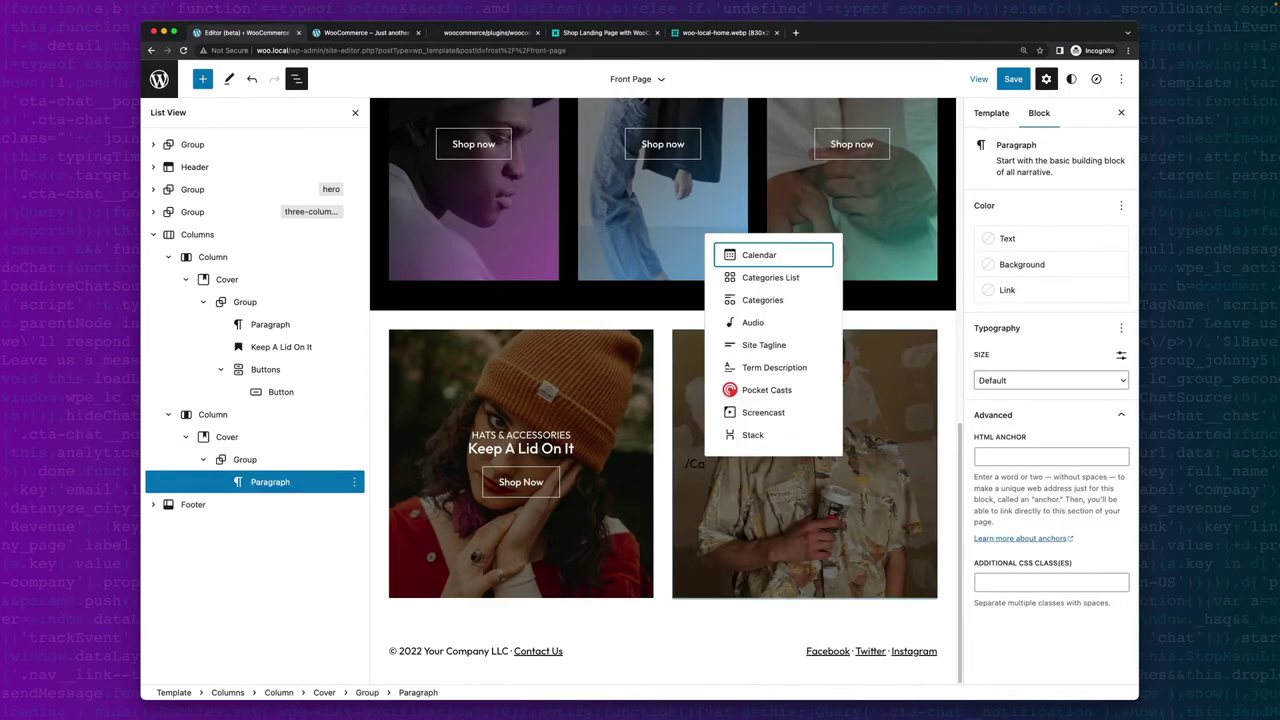
{"action": "key", "text": "BackSpace"}
{"action": "type", "text": "CASUAL"}
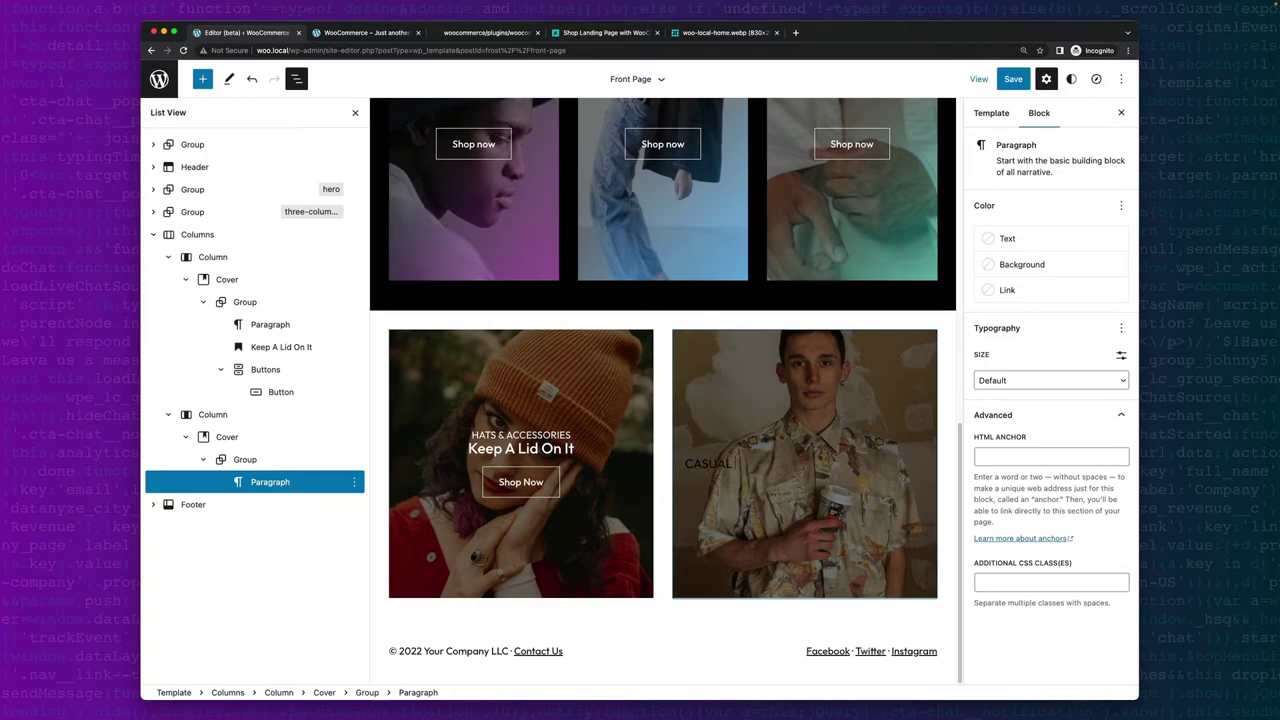
{"action": "type", "text": " SHIRTS"}
Make the CASUAL SHIRTS label centred, Small size, with line height 1.
{"action": "key", "text": "super+a"}
{"action": "left_click", "coordinate": [803, 430]}
{"action": "left_click", "coordinate": [860, 486]}
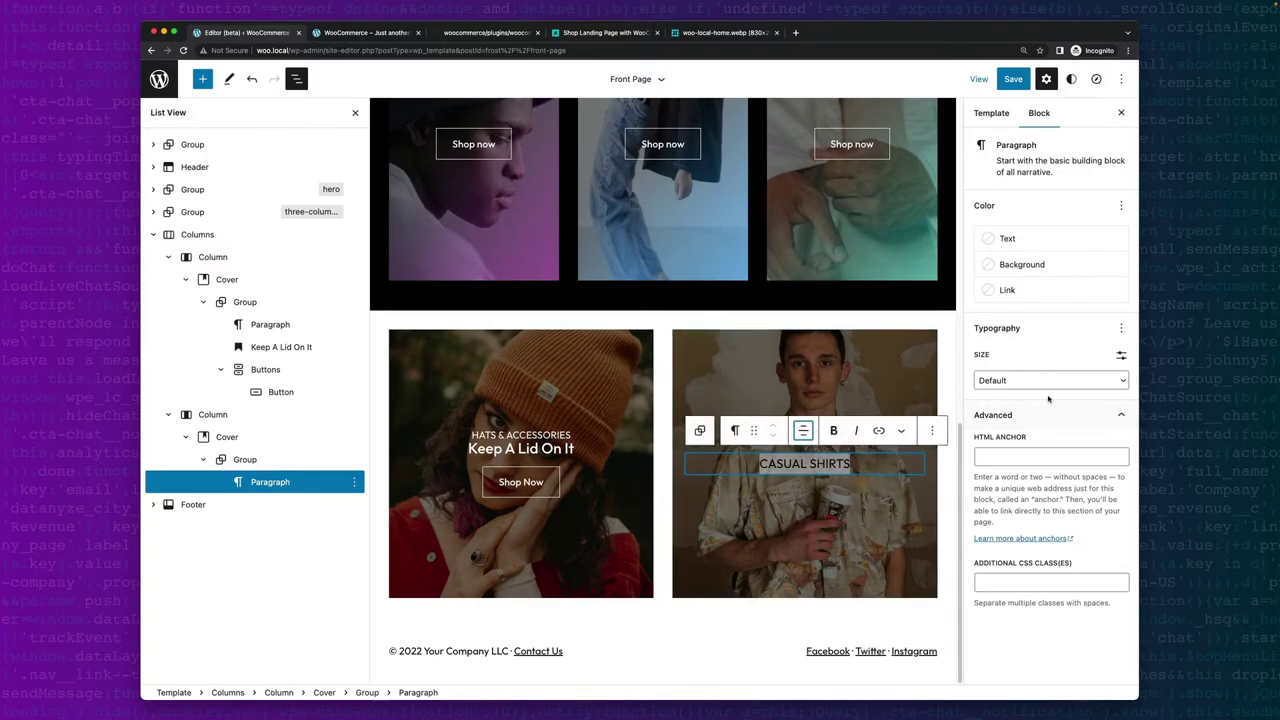
{"action": "left_click", "coordinate": [1050, 380]}
{"action": "left_click", "coordinate": [1030, 445]}
{"action": "left_click", "coordinate": [1121, 328]}
{"action": "left_click", "coordinate": [1011, 415]}
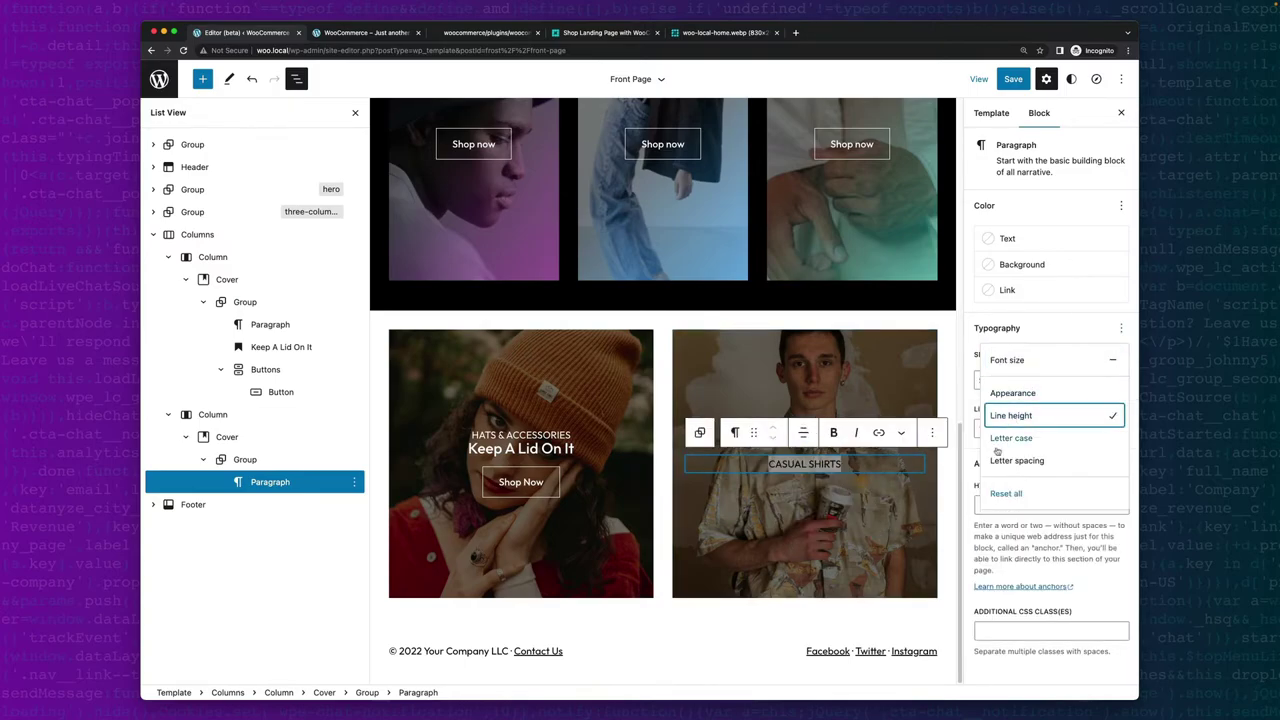
{"action": "key", "text": "Escape"}
{"action": "left_click", "coordinate": [1005, 428]}
{"action": "type", "text": "1"}
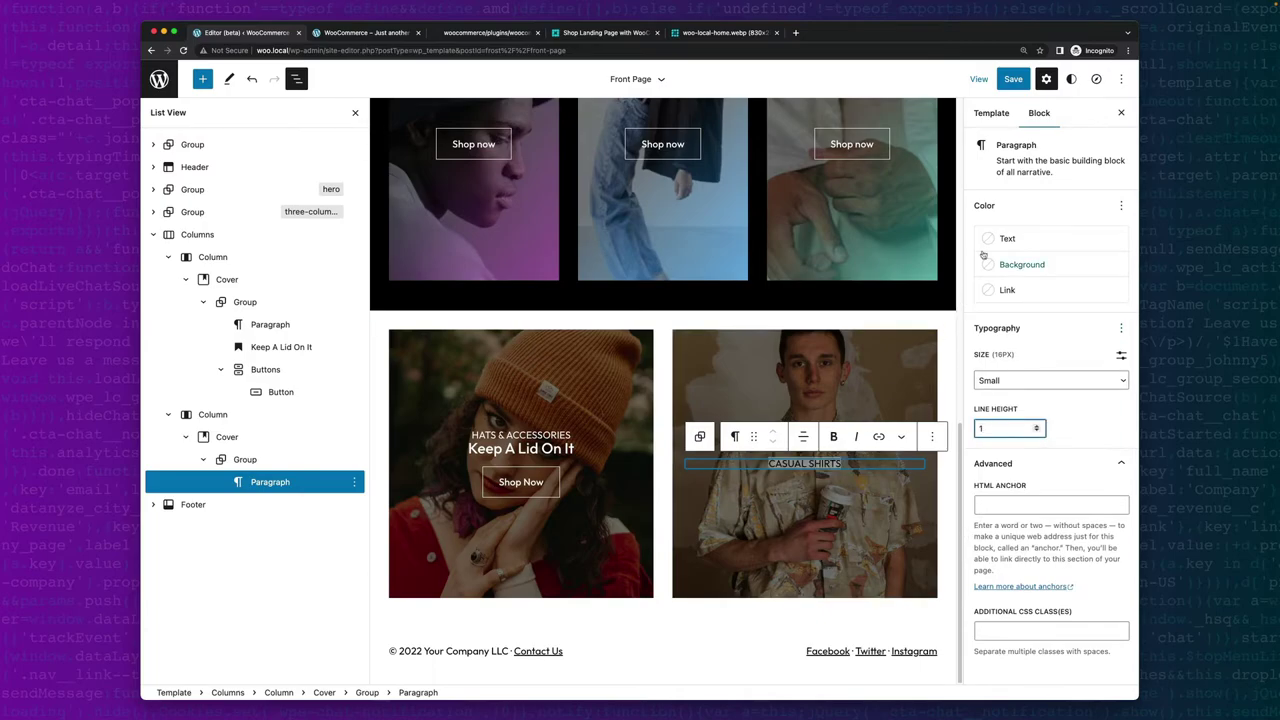
{"action": "left_click", "coordinate": [983, 258]}
{"action": "left_click", "coordinate": [909, 309]}
{"action": "left_click", "coordinate": [841, 465]}
Add a centred white H3 heading 'Up Top' below the label.
{"action": "key", "text": "Return"}
{"action": "type", "text": "/"}
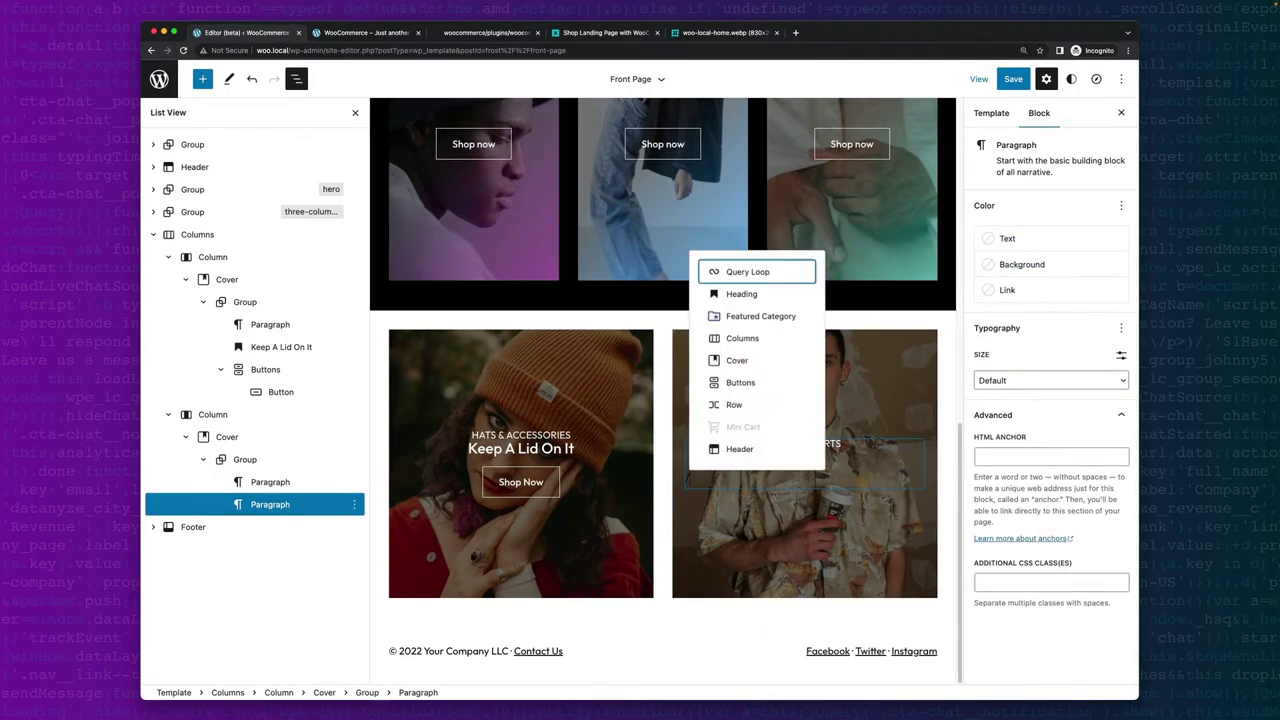
{"action": "key", "text": "Down"}
{"action": "key", "text": "Return"}
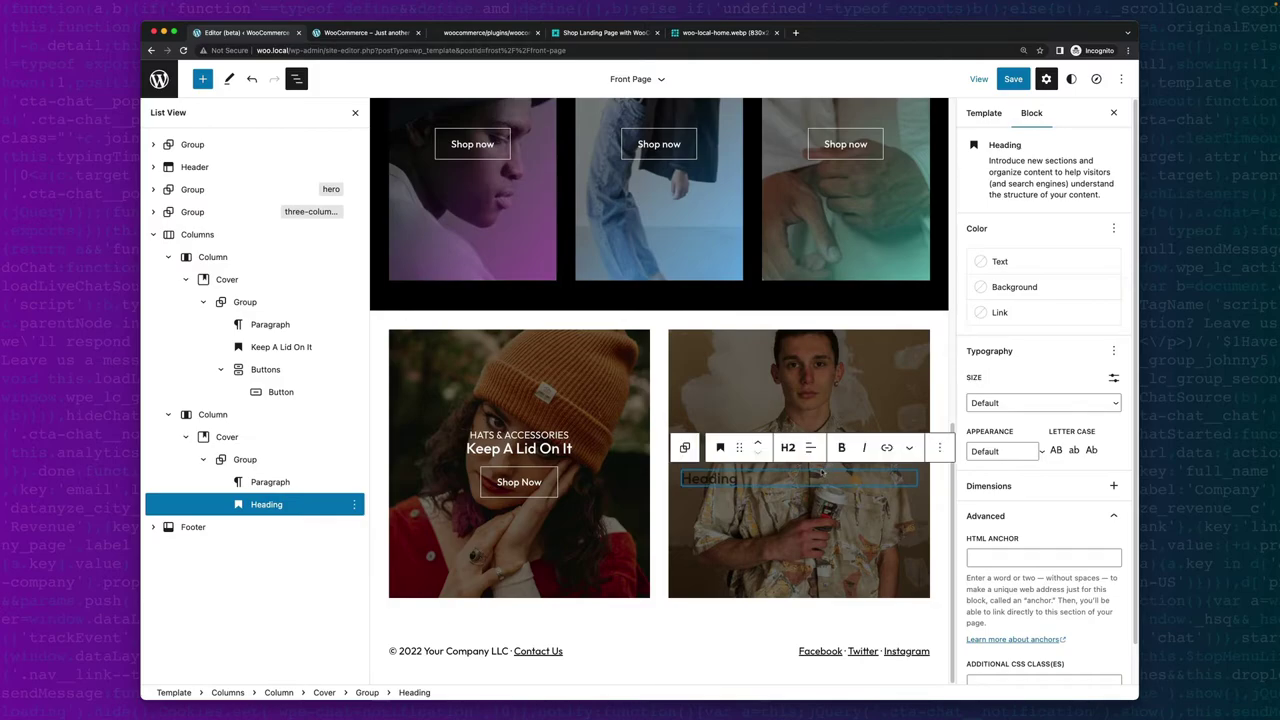
{"action": "type", "text": "Up Topp"}
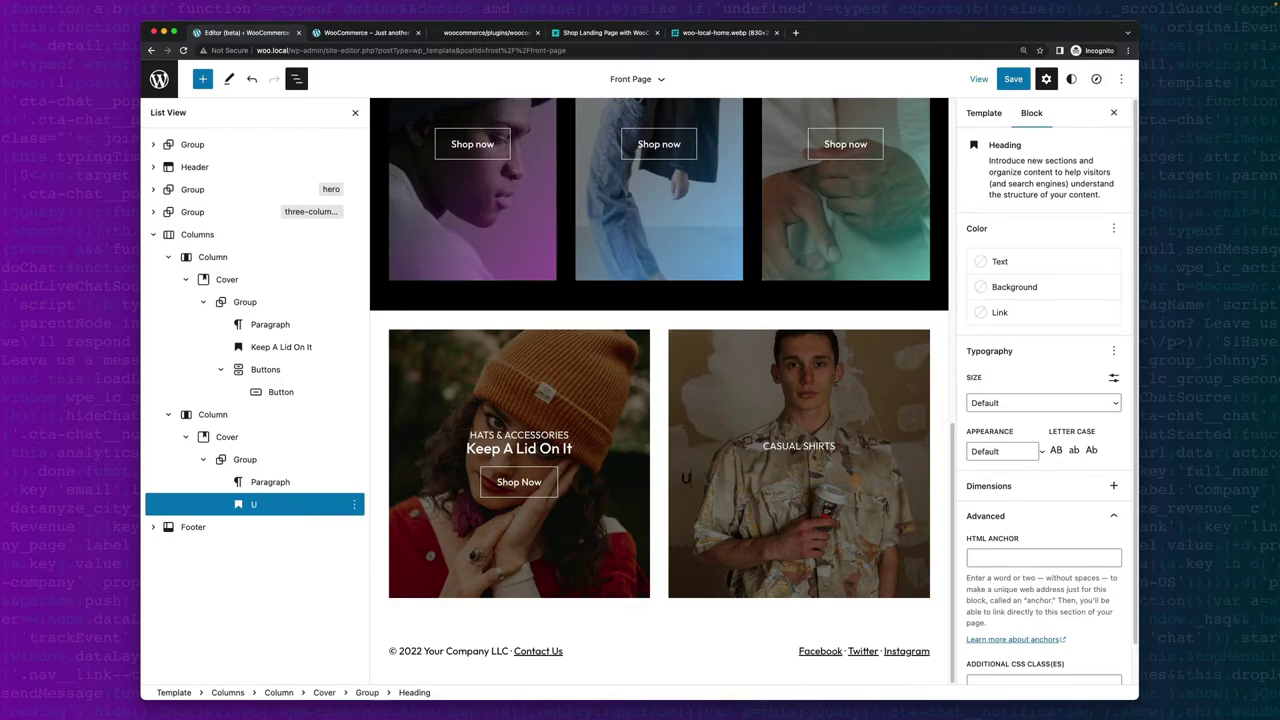
{"action": "left_click", "coordinate": [788, 447]}
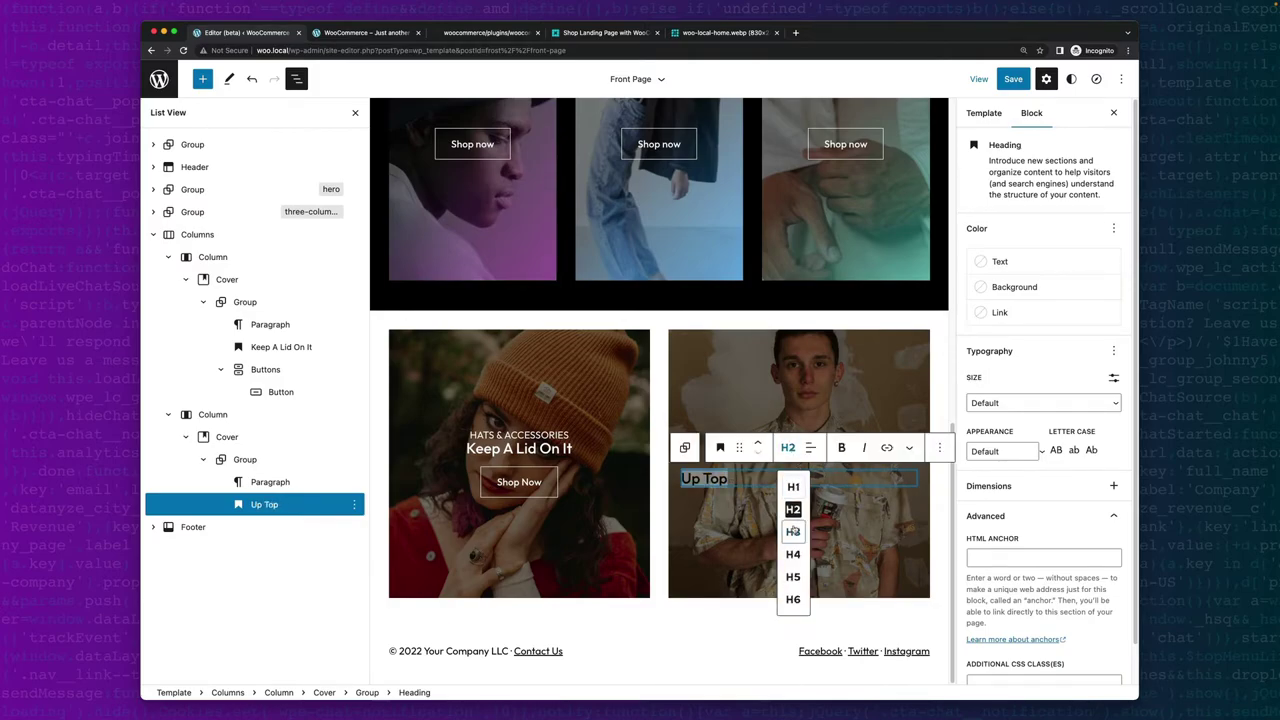
{"action": "left_click", "coordinate": [789, 531]}
{"action": "left_click", "coordinate": [810, 447]}
{"action": "left_click", "coordinate": [850, 503]}
{"action": "left_click", "coordinate": [1000, 261]}
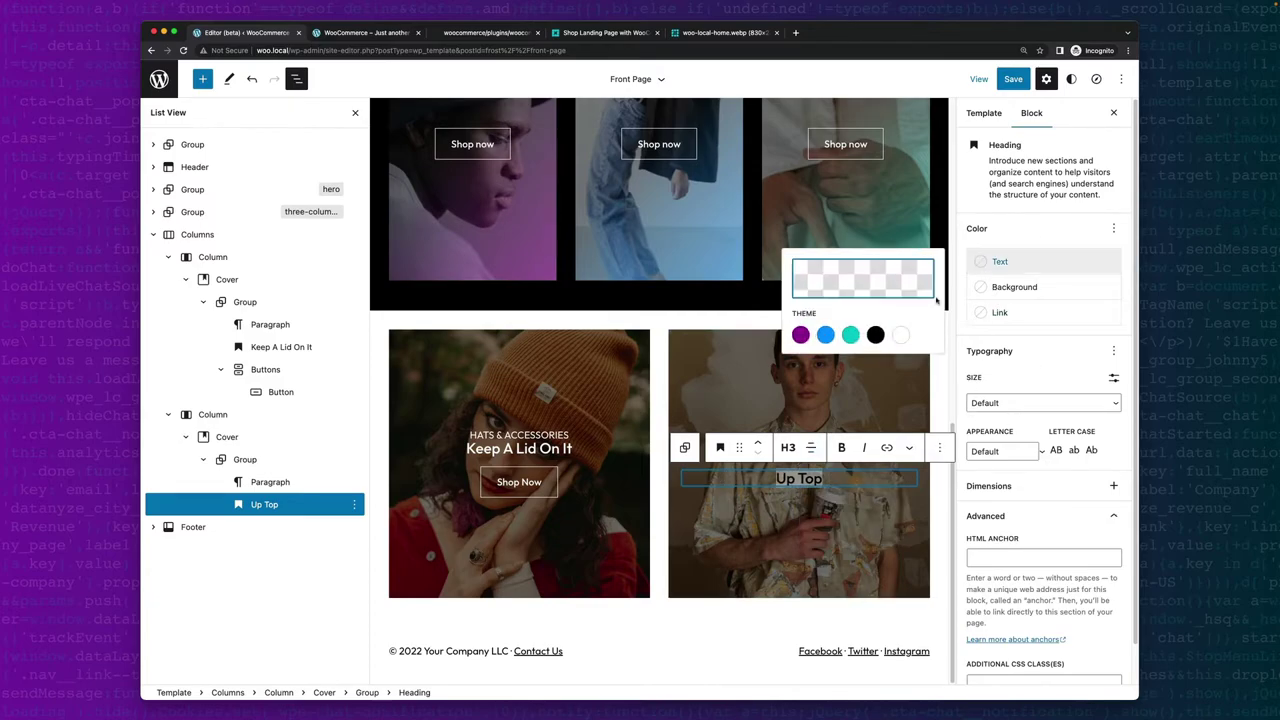
{"action": "left_click", "coordinate": [900, 334]}
Give the Up Top heading an unlinked rem margin with top set to 0.
{"action": "left_click", "coordinate": [1111, 562]}
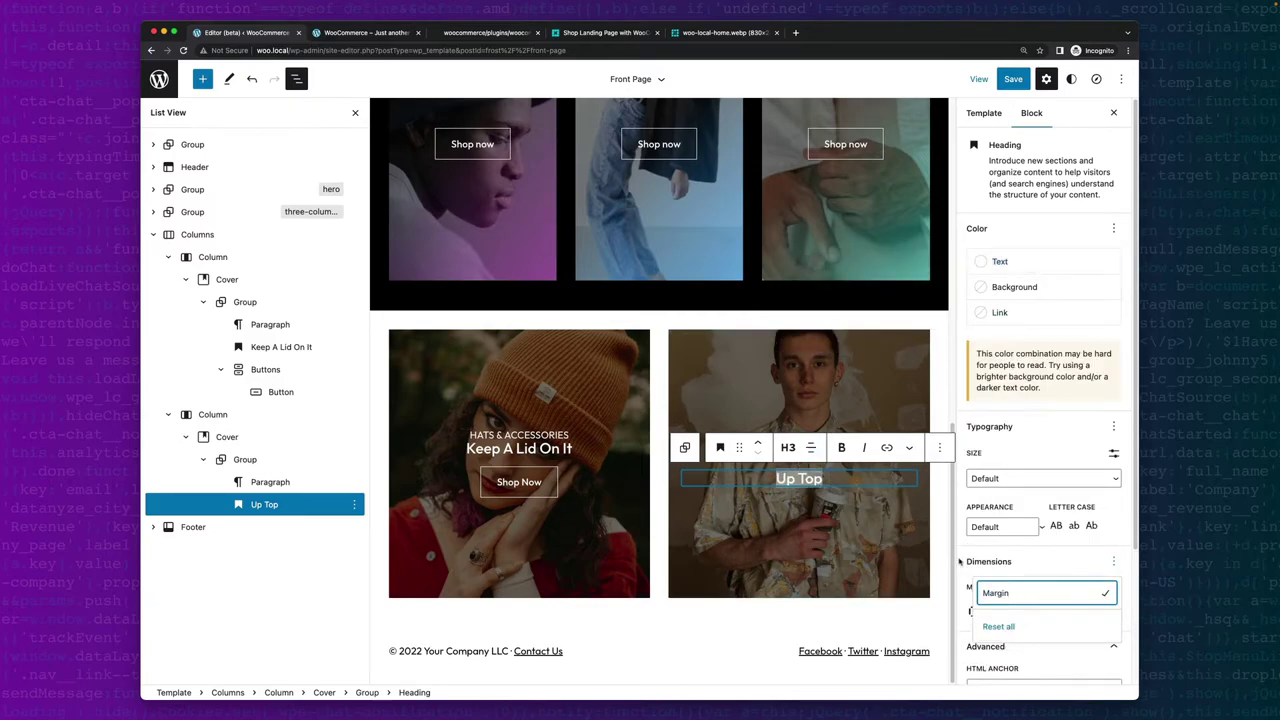
{"action": "left_click", "coordinate": [1005, 592]}
{"action": "left_click", "coordinate": [1017, 611]}
{"action": "left_click", "coordinate": [1017, 640]}
{"action": "left_click", "coordinate": [1109, 611]}
{"action": "scroll", "coordinate": [1040, 560], "scroll_direction": "down", "scroll_amount": 2}
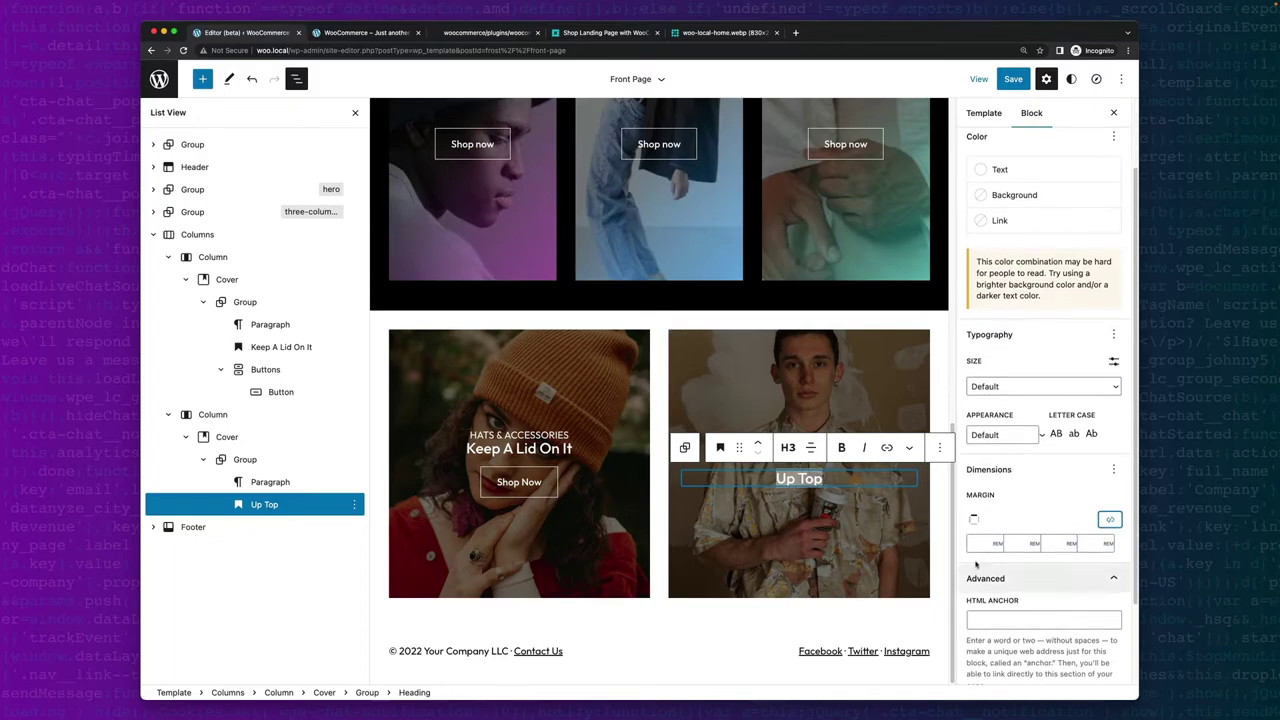
{"action": "left_click", "coordinate": [981, 543]}
{"action": "type", "text": "0"}
Add a centred buttons block in Outline Base style under Up Top.
{"action": "left_click", "coordinate": [822, 469]}
{"action": "key", "text": "Return"}
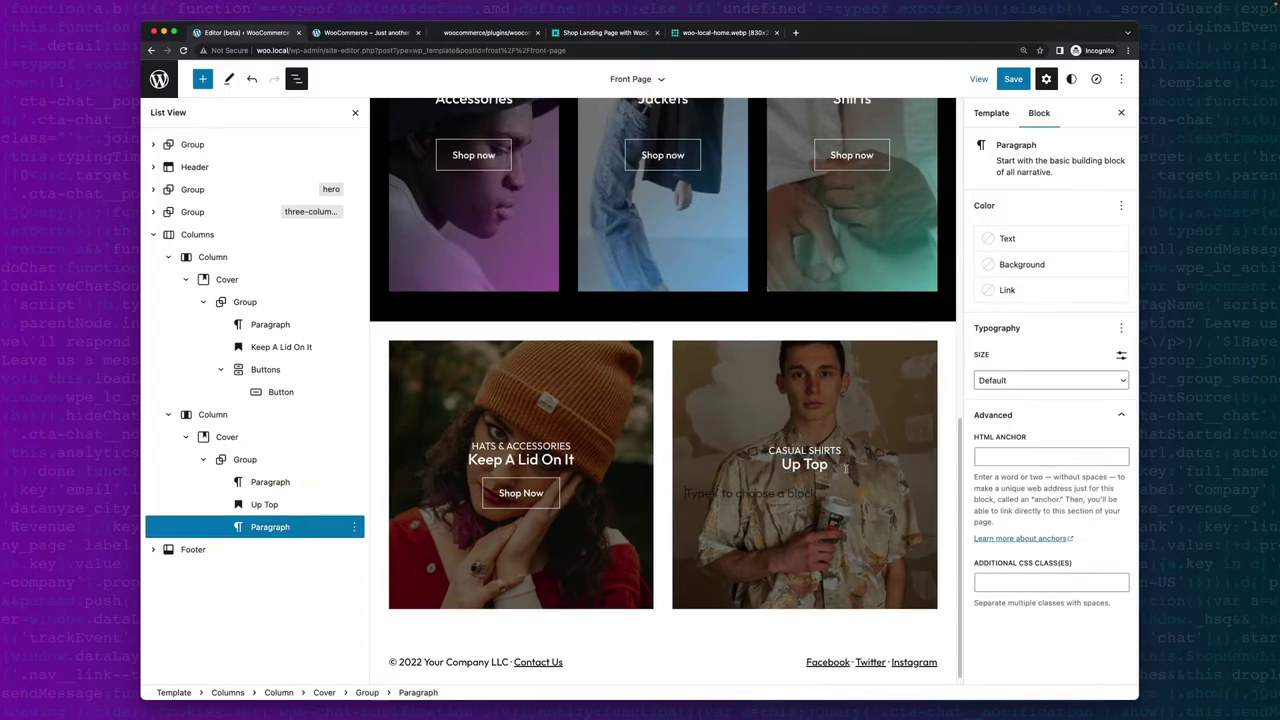
{"action": "type", "text": "/buttons"}
{"action": "key", "text": "Return"}
{"action": "left_click", "coordinate": [760, 457]}
{"action": "left_click", "coordinate": [790, 518]}
{"action": "left_click", "coordinate": [1083, 262]}
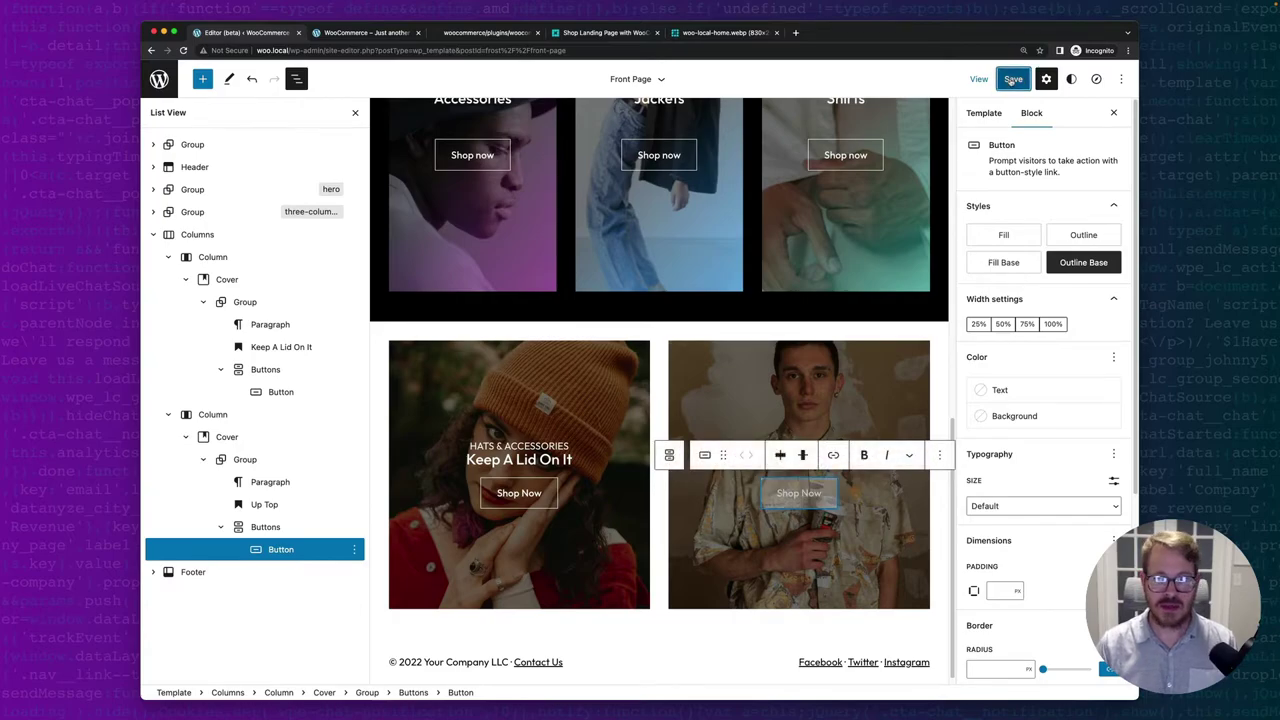
Save the template, then reload the live homepage and scroll to the new cover cards.
{"action": "left_click", "coordinate": [1012, 80]}
{"action": "left_click", "coordinate": [1012, 80]}
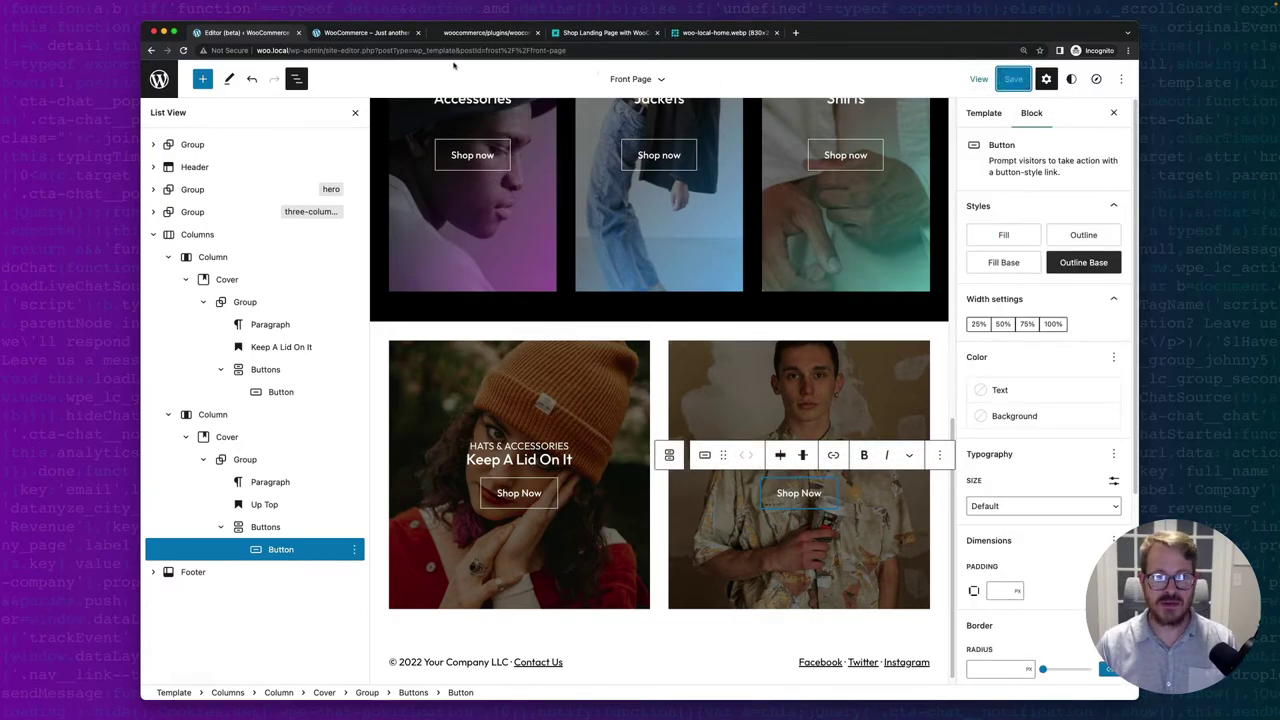
{"action": "left_click", "coordinate": [368, 33]}
{"action": "key", "text": "super+r"}
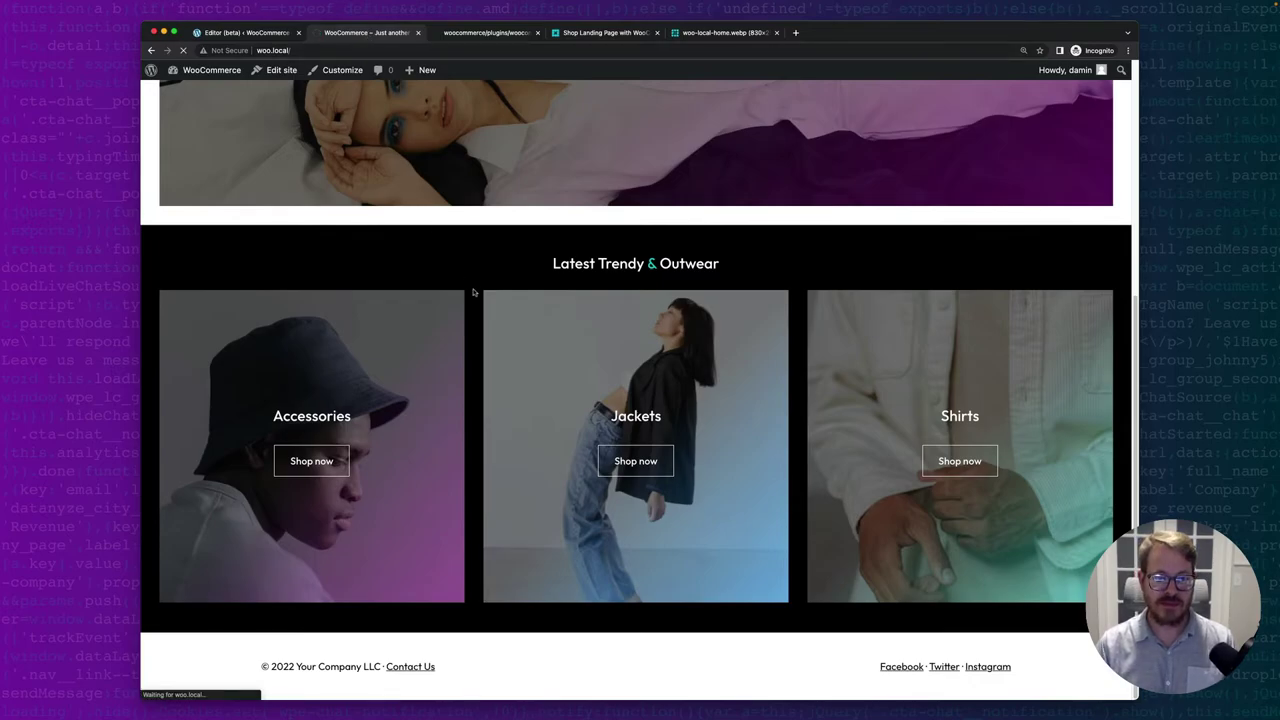
{"action": "scroll", "coordinate": [474, 292], "scroll_direction": "down", "scroll_amount": 3}
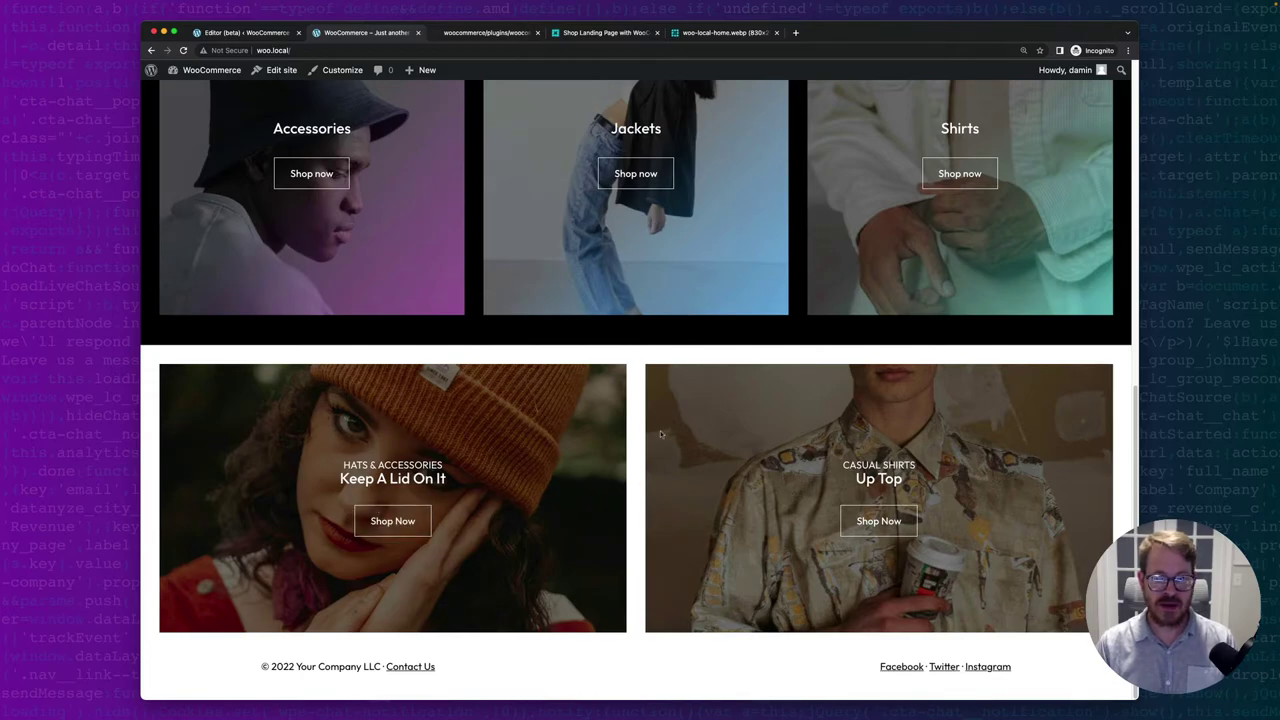
Set the minimum height of both Keep A Lid On It and Up Top covers to 610 px.
{"action": "left_click", "coordinate": [249, 38]}
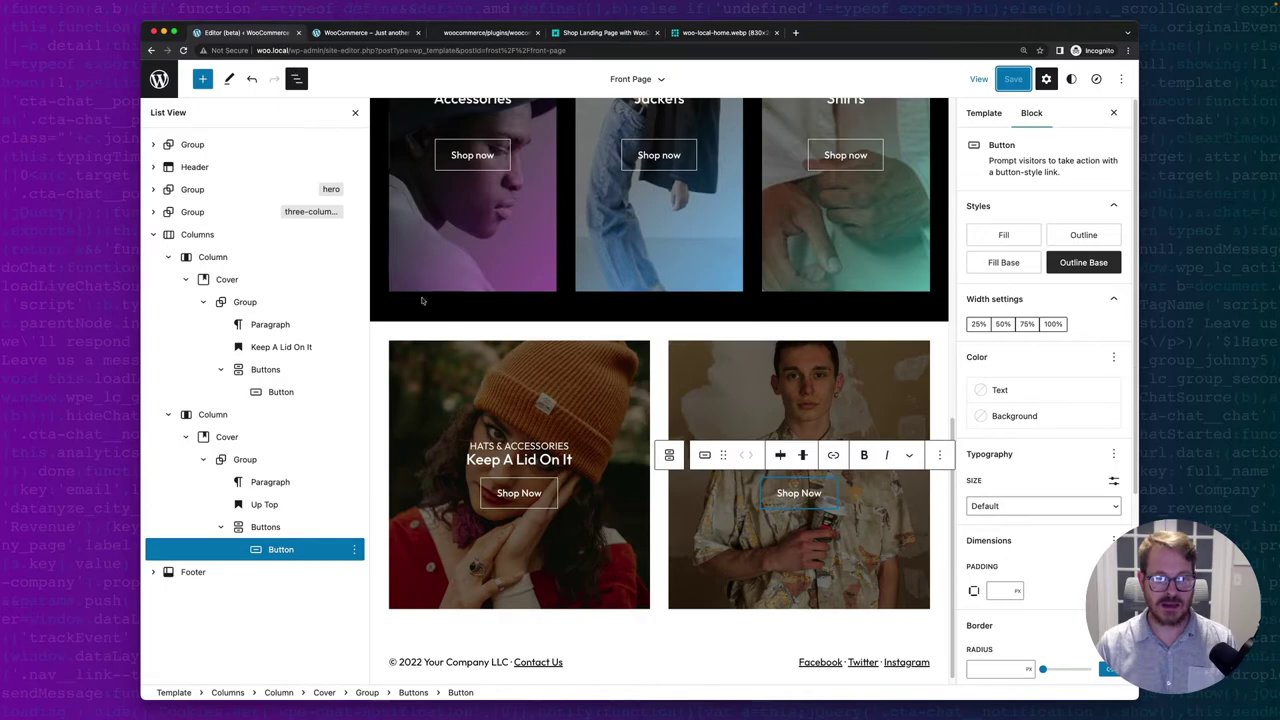
{"action": "left_click", "coordinate": [421, 357]}
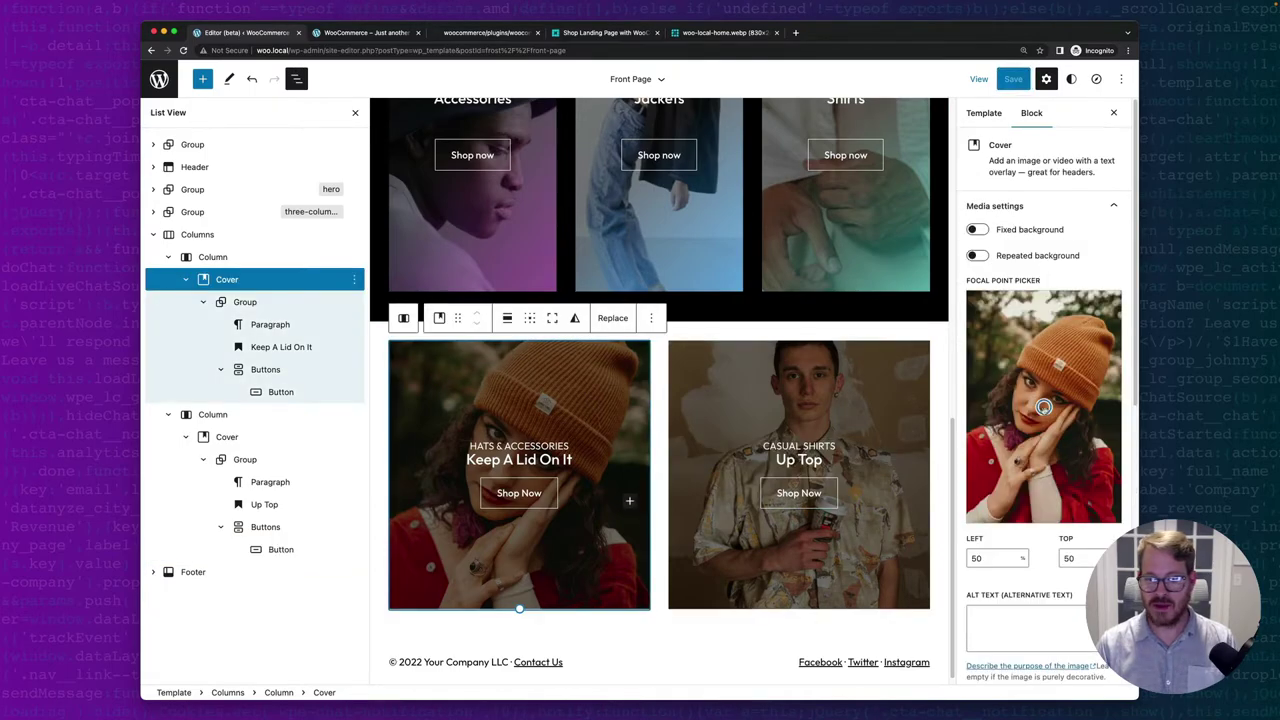
{"action": "scroll", "coordinate": [1041, 418], "scroll_direction": "down", "scroll_amount": 8}
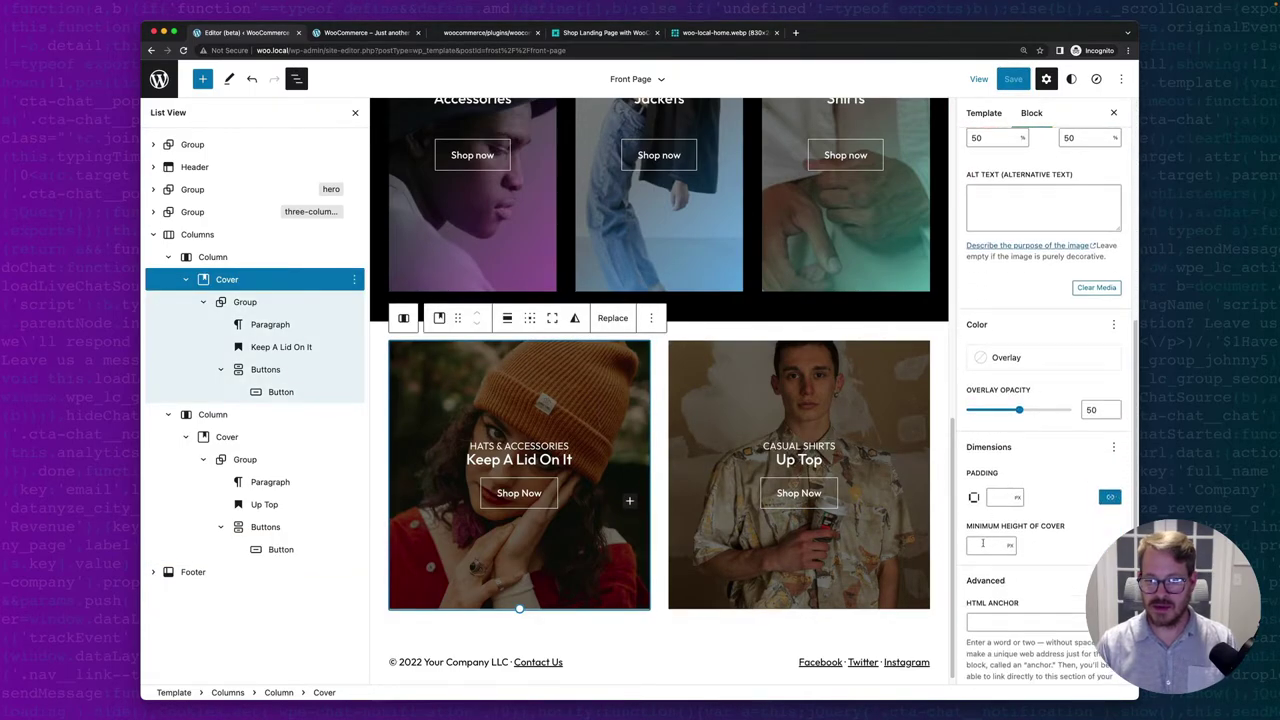
{"action": "left_click", "coordinate": [982, 544]}
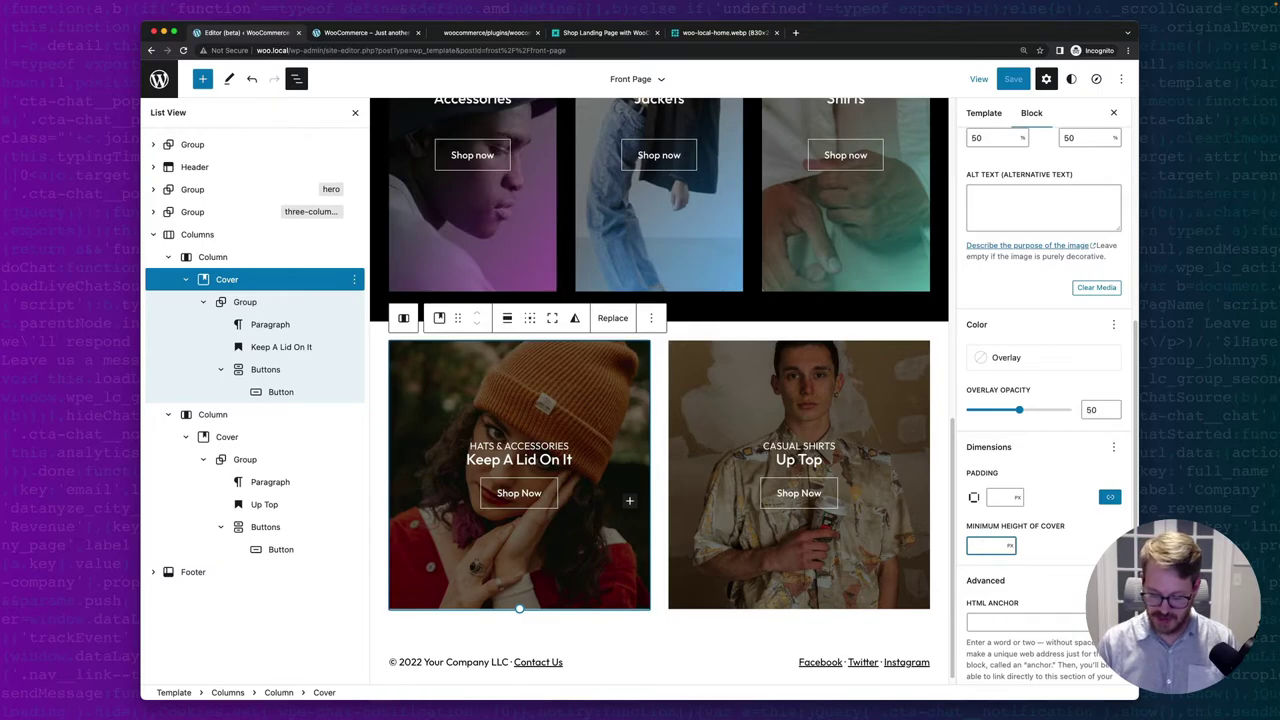
{"action": "type", "text": "610"}
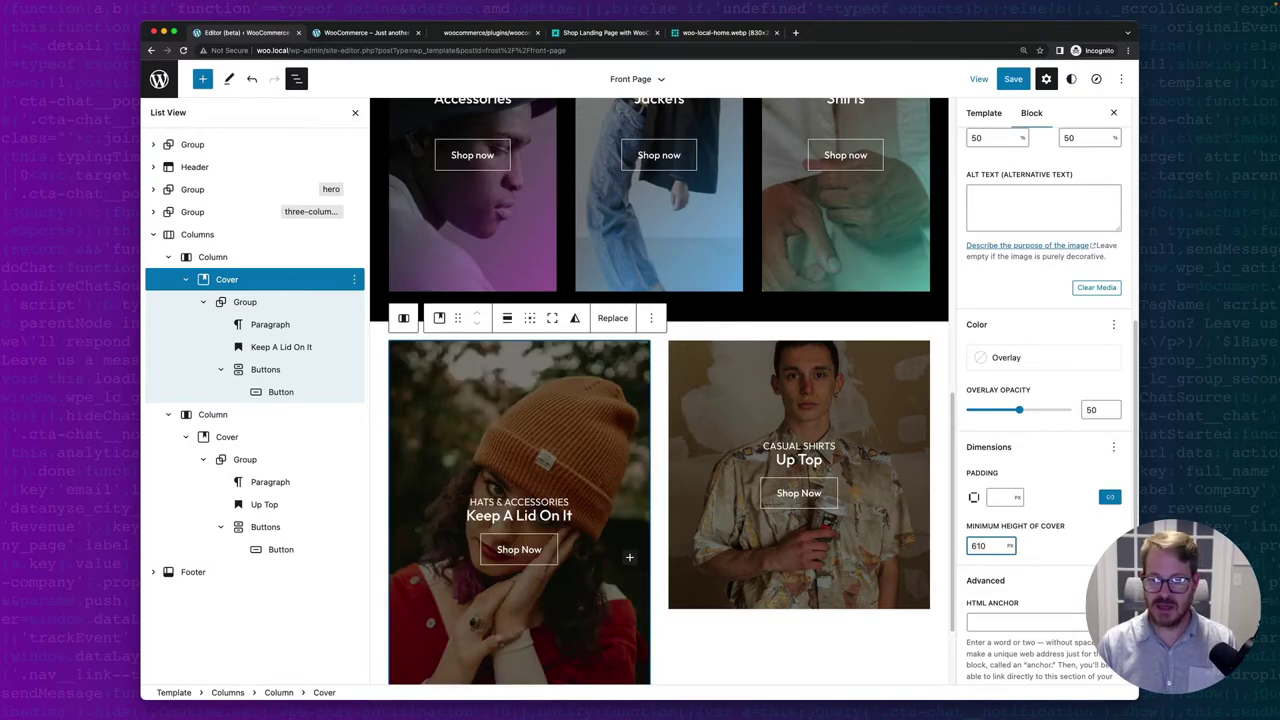
{"action": "left_click", "coordinate": [724, 377]}
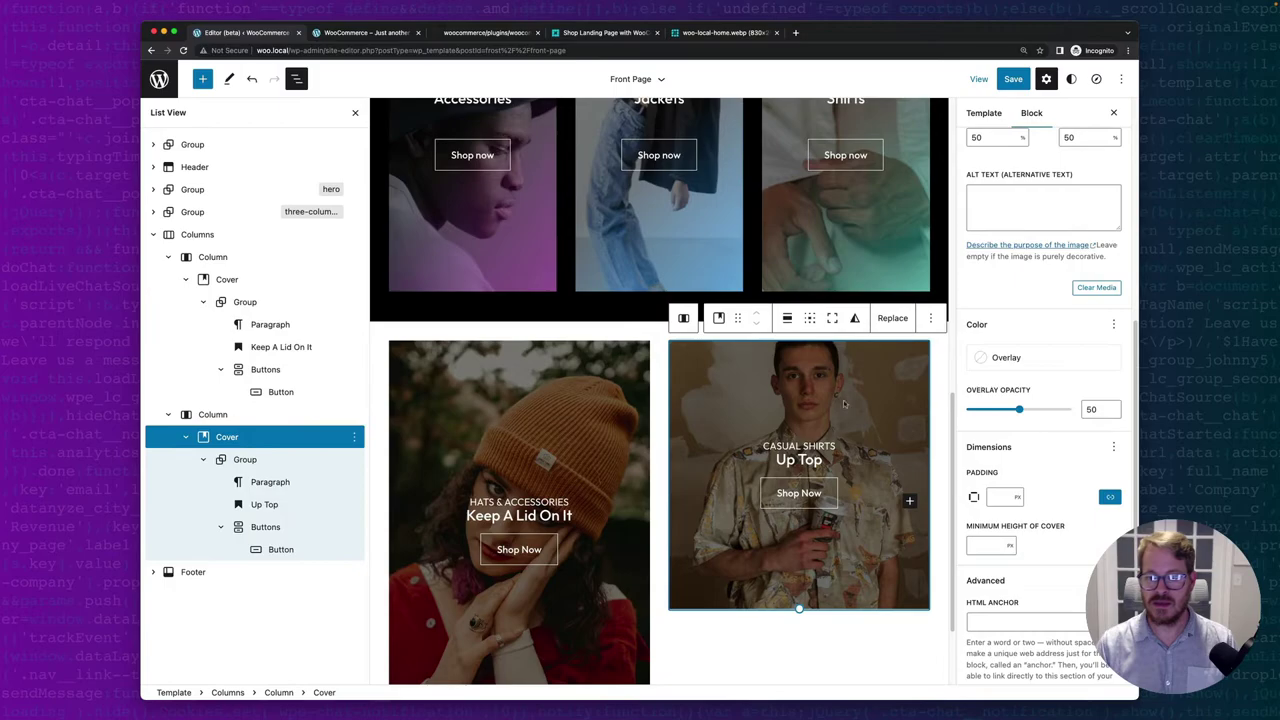
{"action": "left_click", "coordinate": [986, 544]}
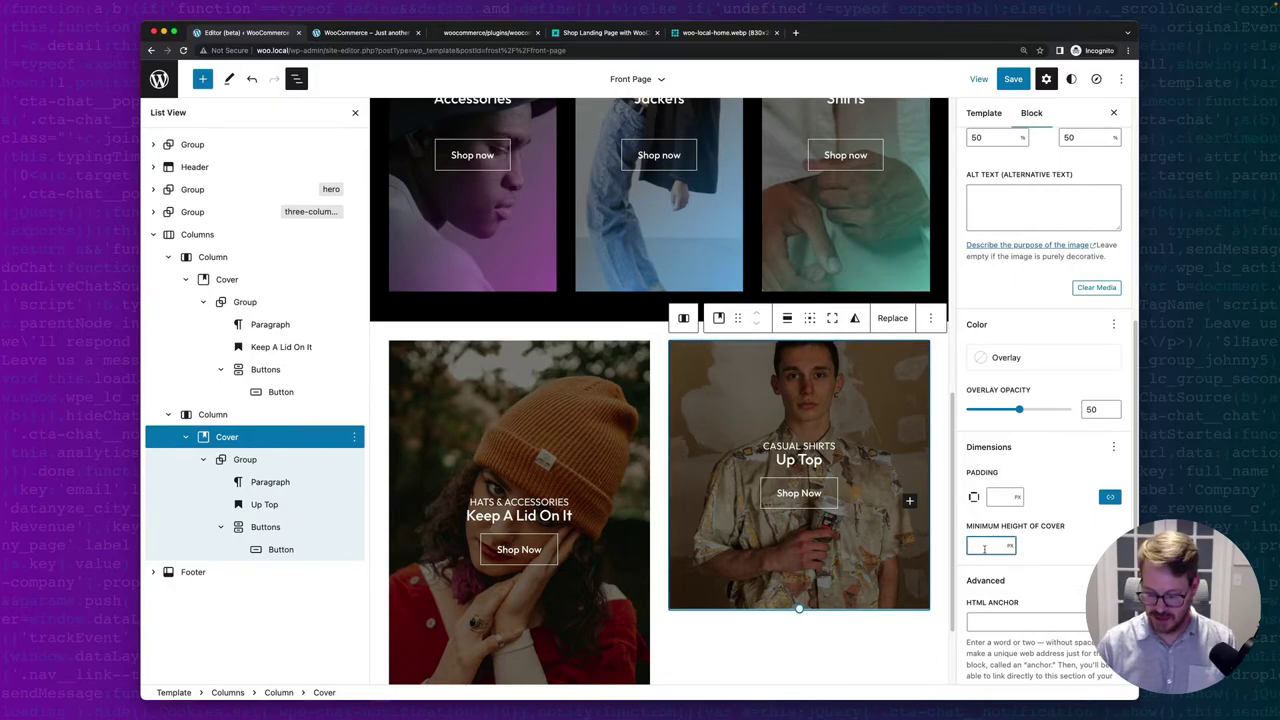
{"action": "type", "text": "610"}
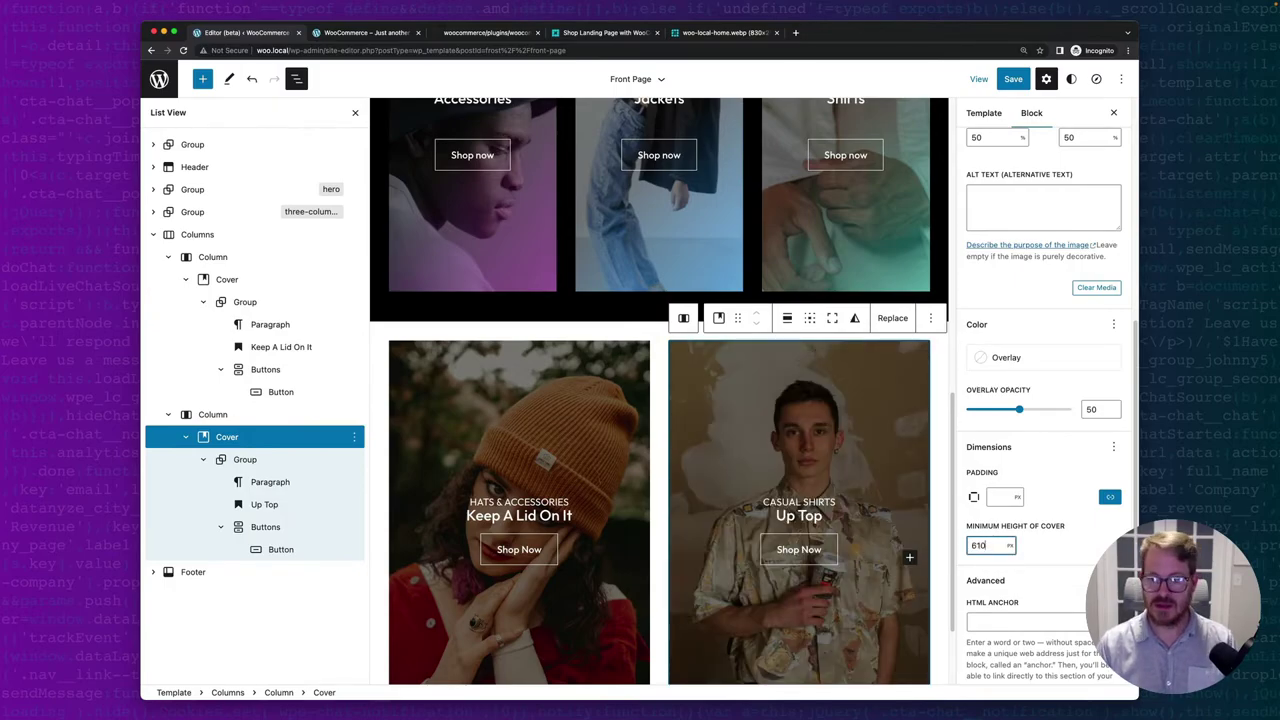
{"action": "left_click", "coordinate": [594, 374]}
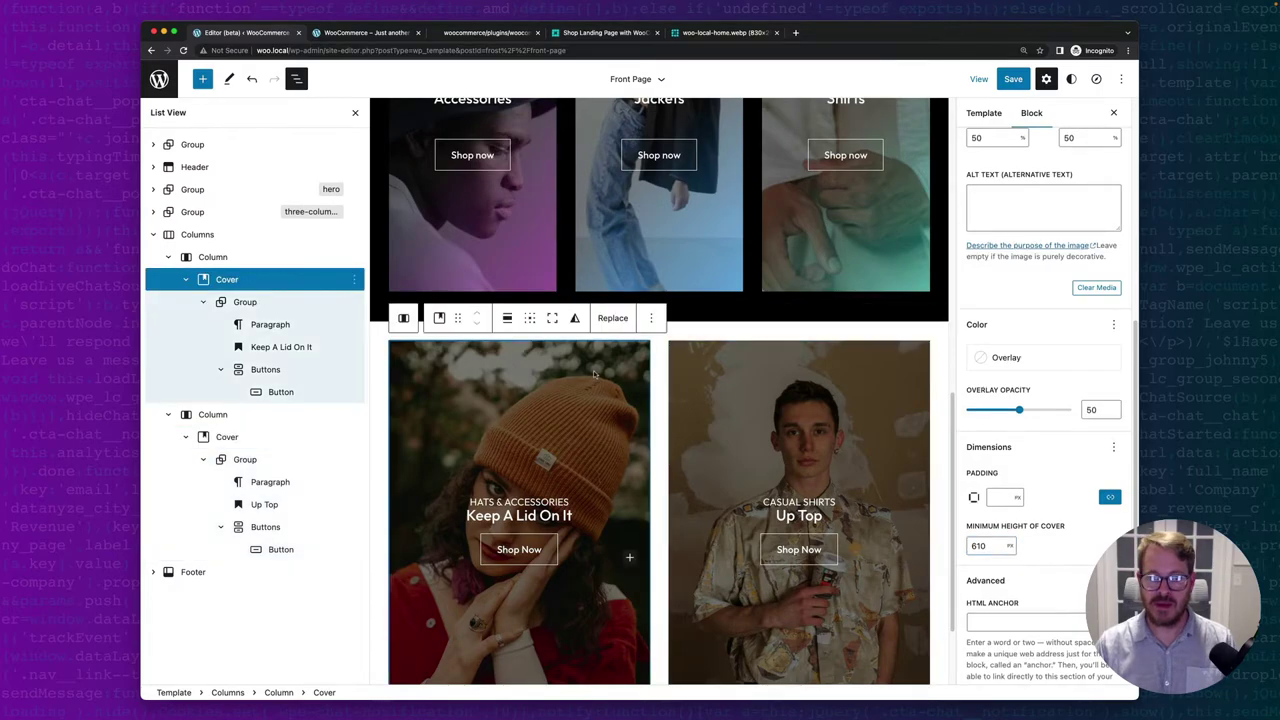
Apply preset dark gradient overlays to both cover cards and save the template.
{"action": "left_click", "coordinate": [979, 359]}
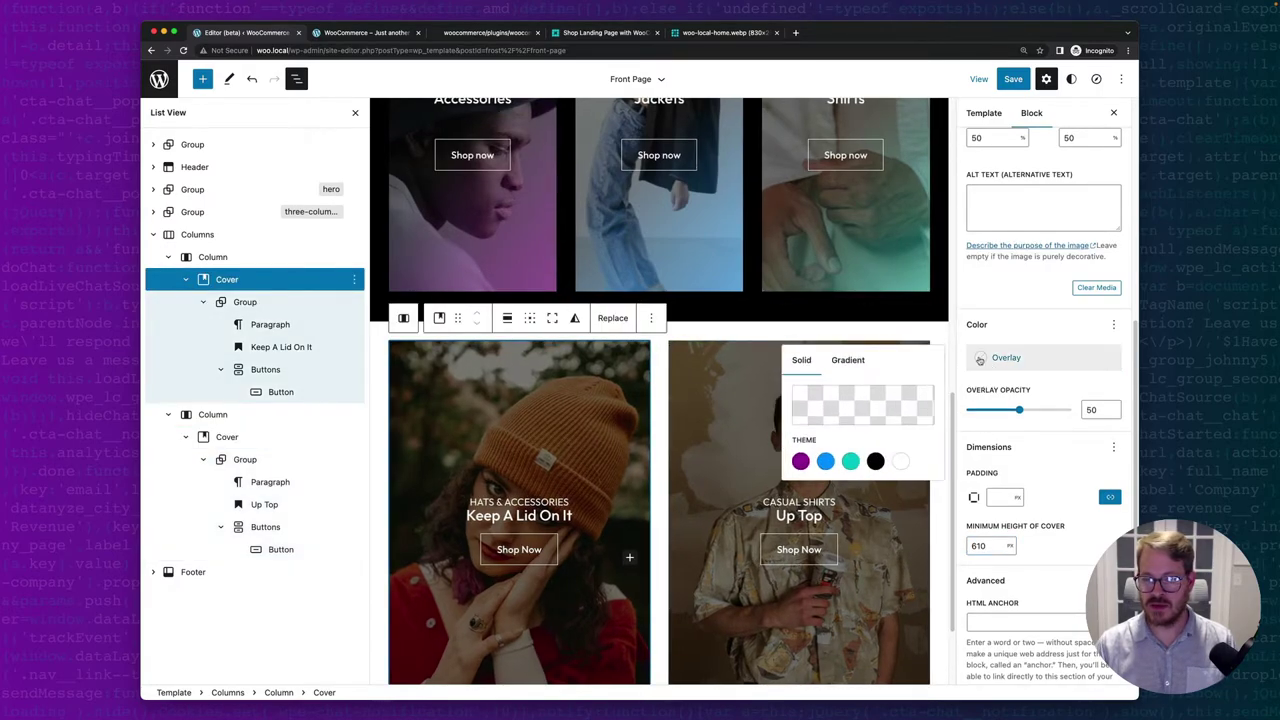
{"action": "left_click", "coordinate": [848, 360]}
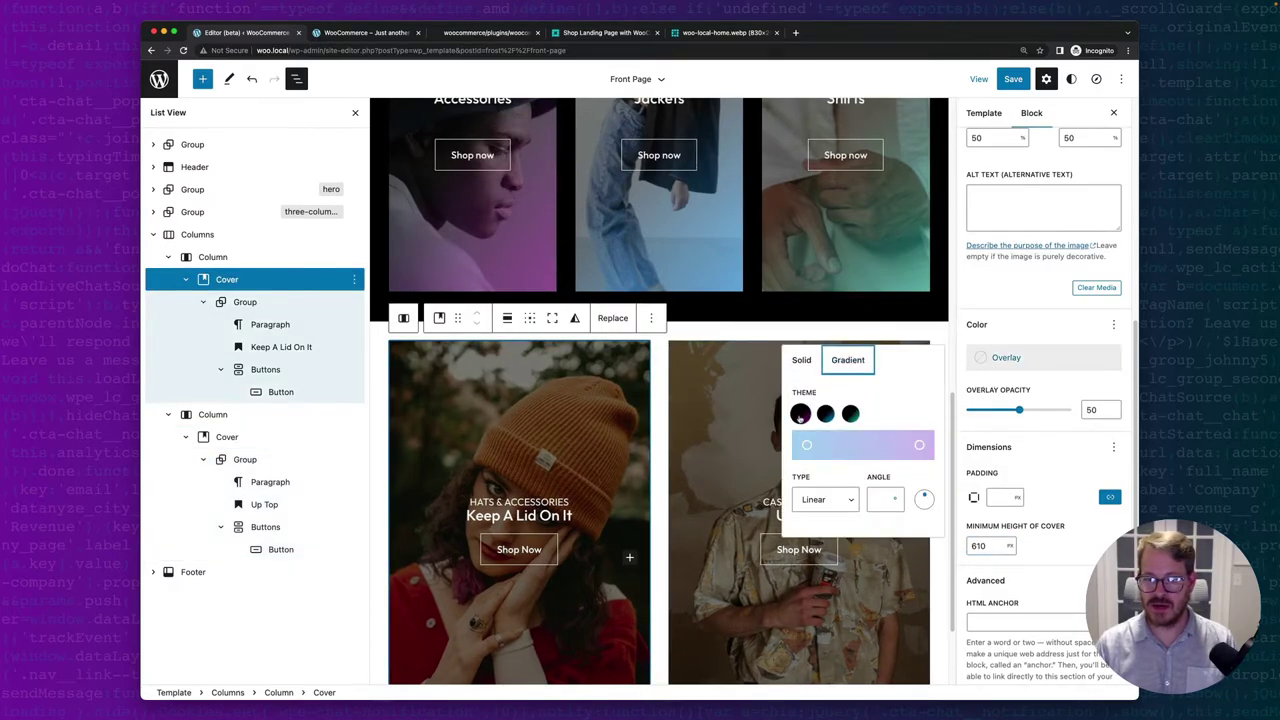
{"action": "left_click", "coordinate": [824, 414]}
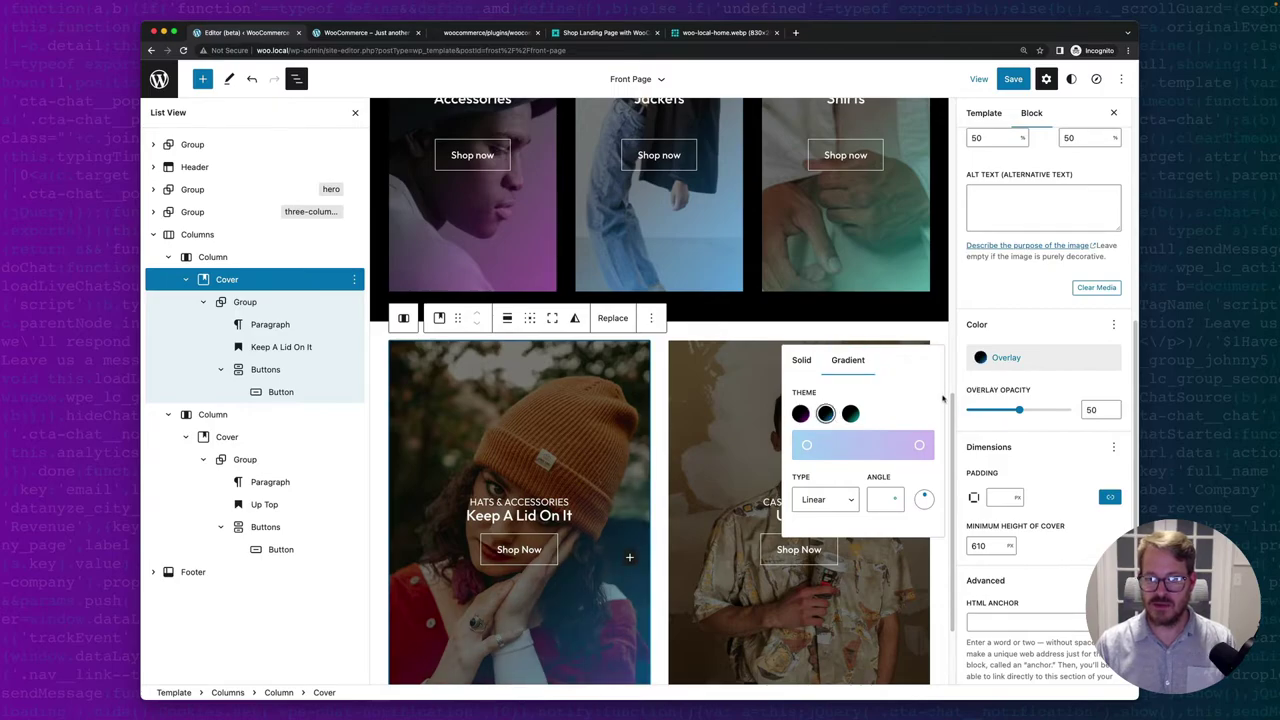
{"action": "left_click", "coordinate": [716, 376]}
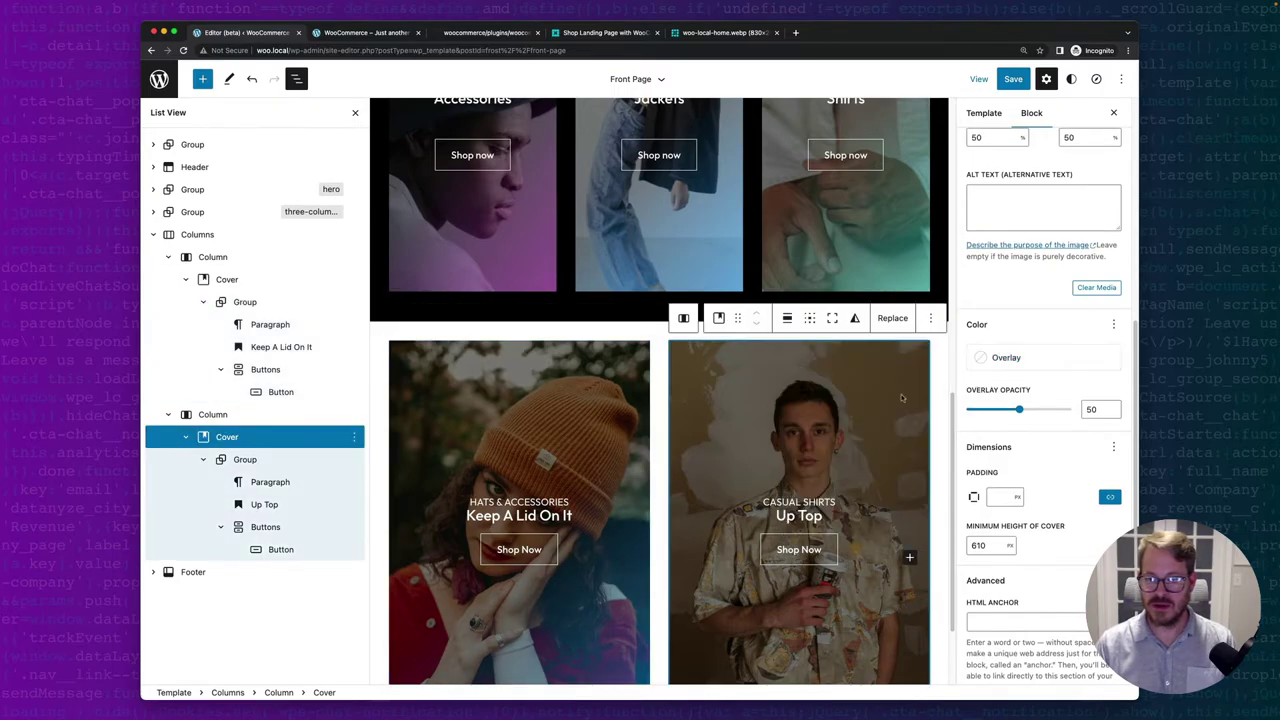
{"action": "left_click", "coordinate": [981, 358]}
{"action": "left_click", "coordinate": [848, 360]}
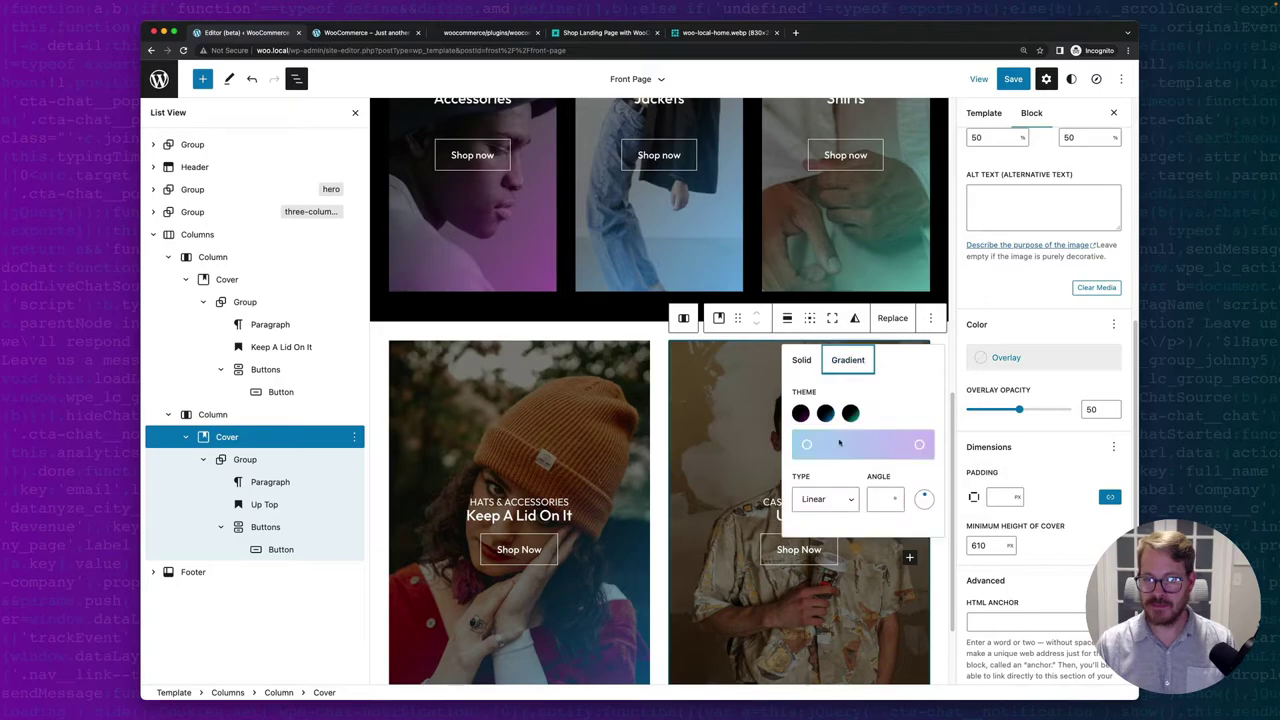
{"action": "left_click", "coordinate": [850, 413]}
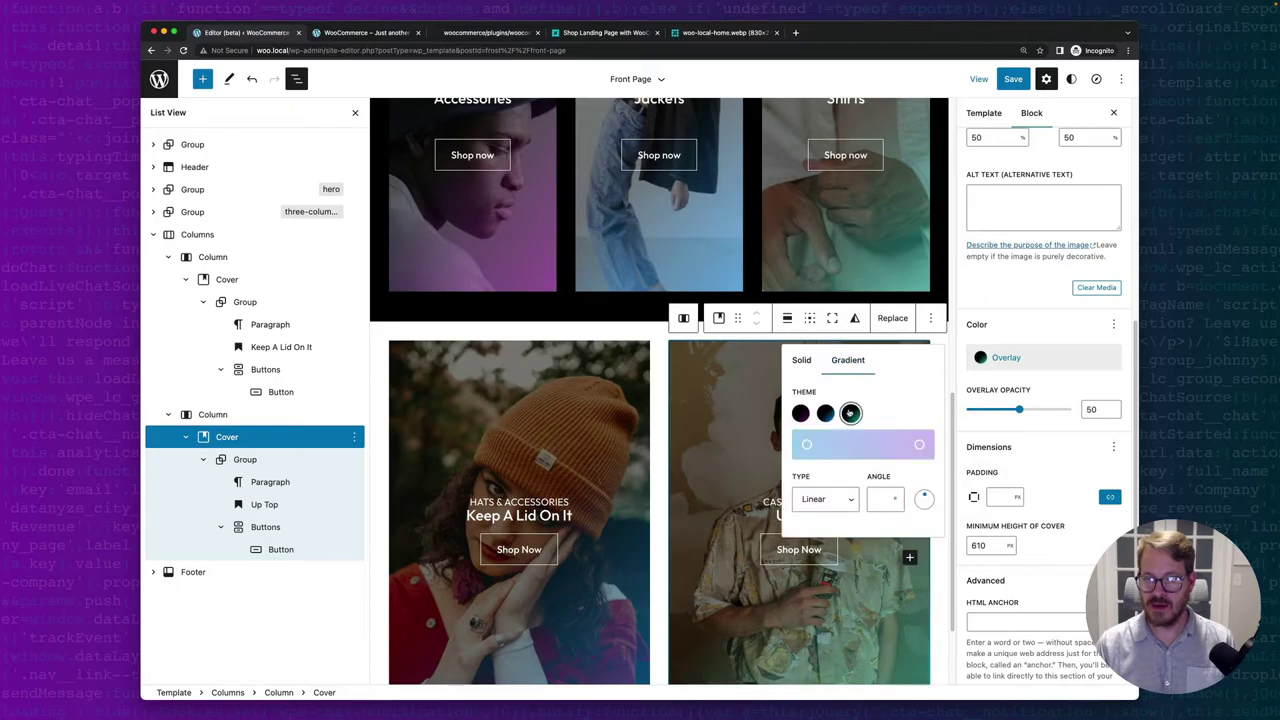
{"action": "left_click", "coordinate": [1013, 79]}
{"action": "left_click", "coordinate": [1015, 82]}
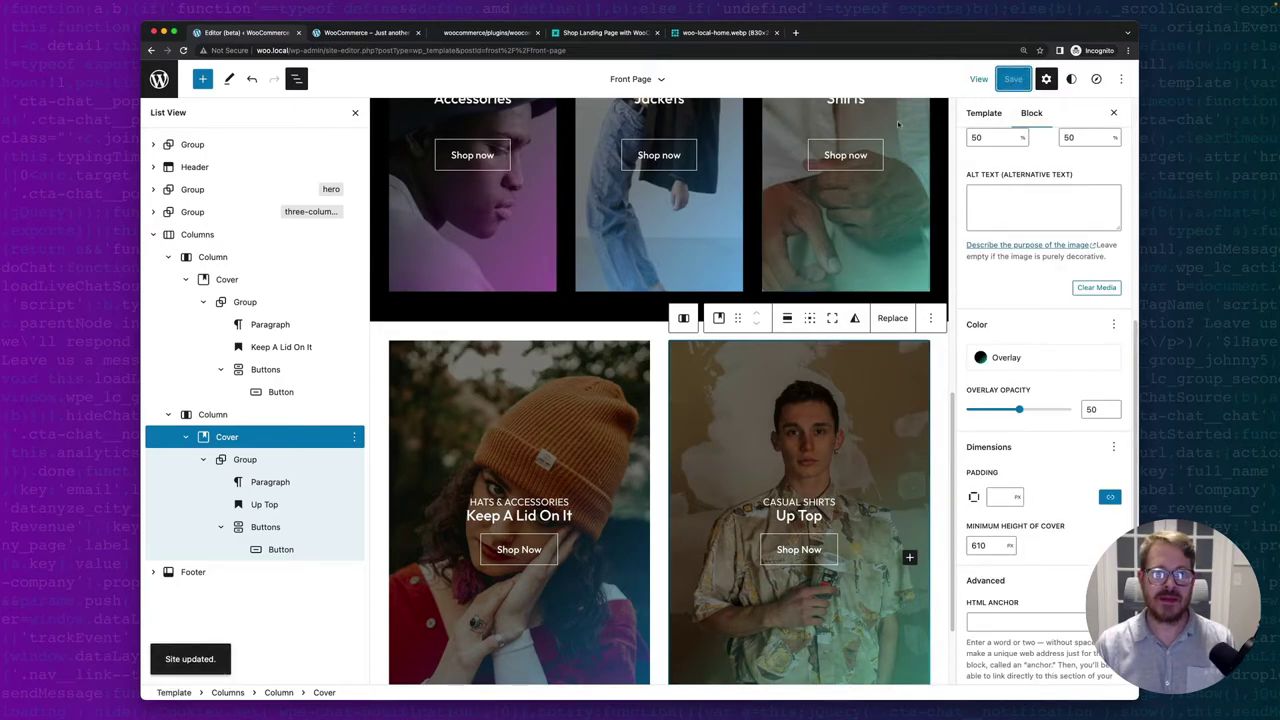
Reload the live front page and inspect the Keep A Lid On It heading on the card.
{"action": "left_click", "coordinate": [366, 32]}
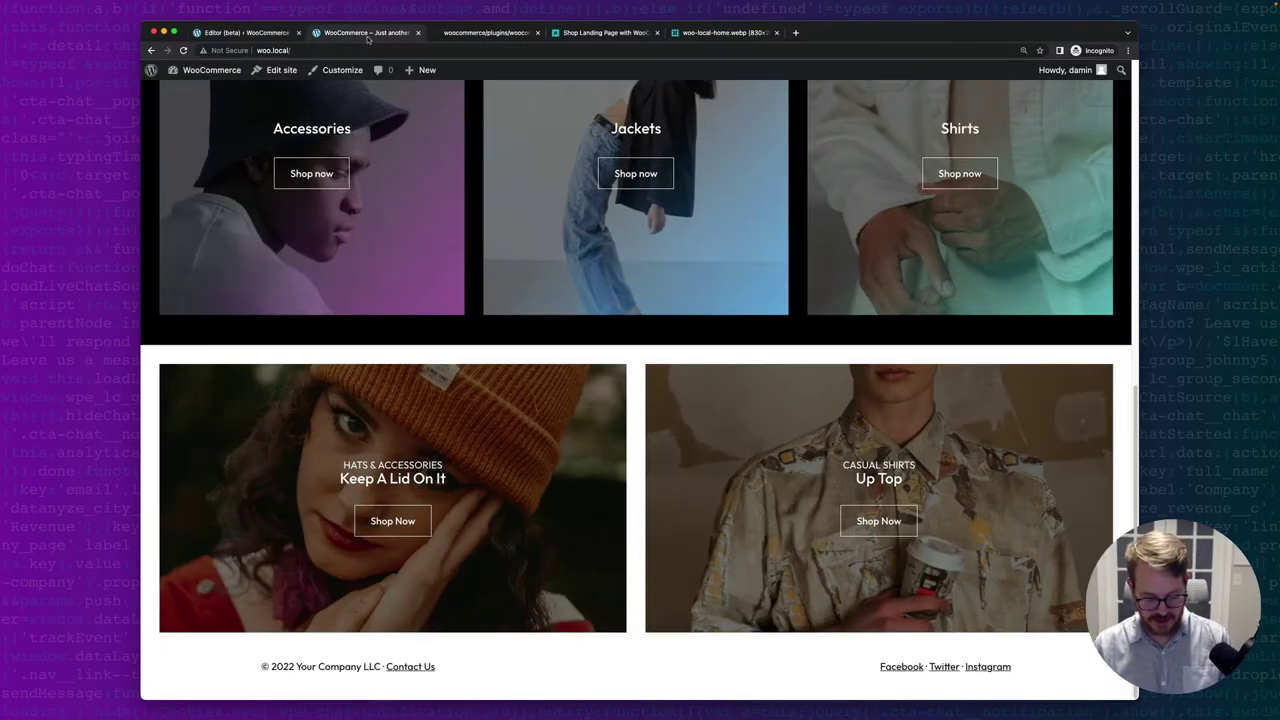
{"action": "key", "text": "super+r"}
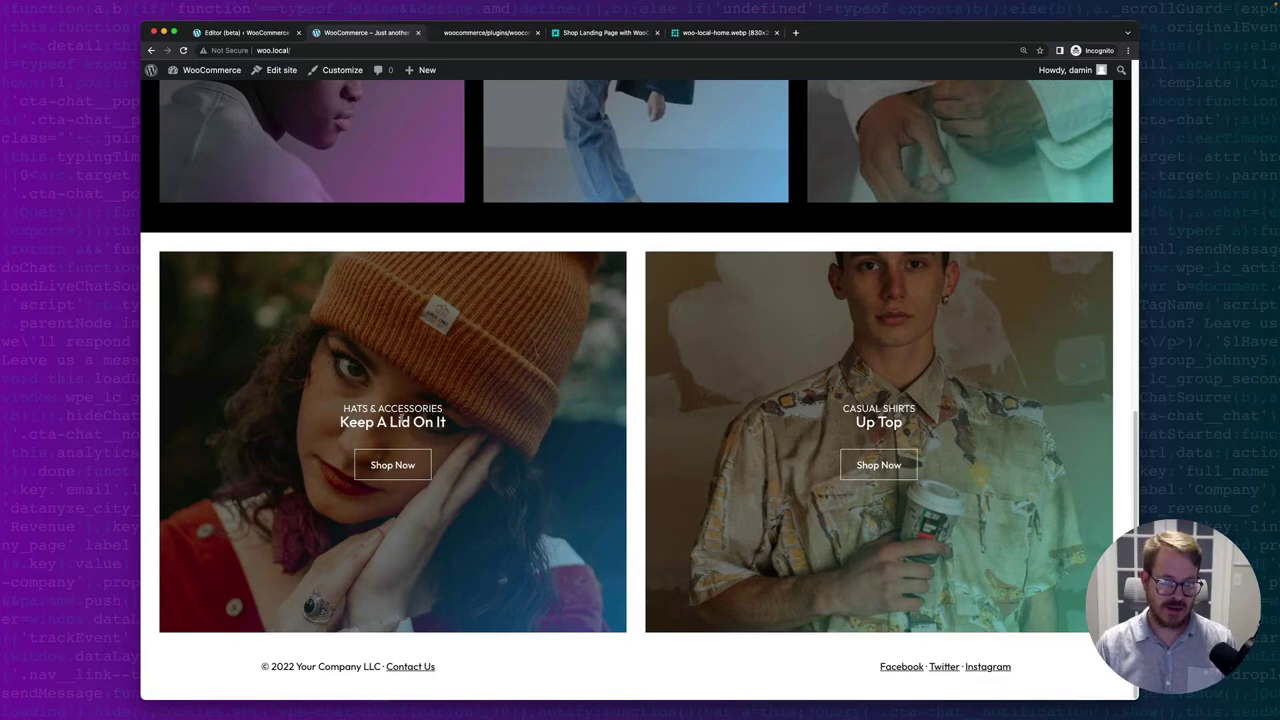
{"action": "triple_click", "coordinate": [418, 421]}
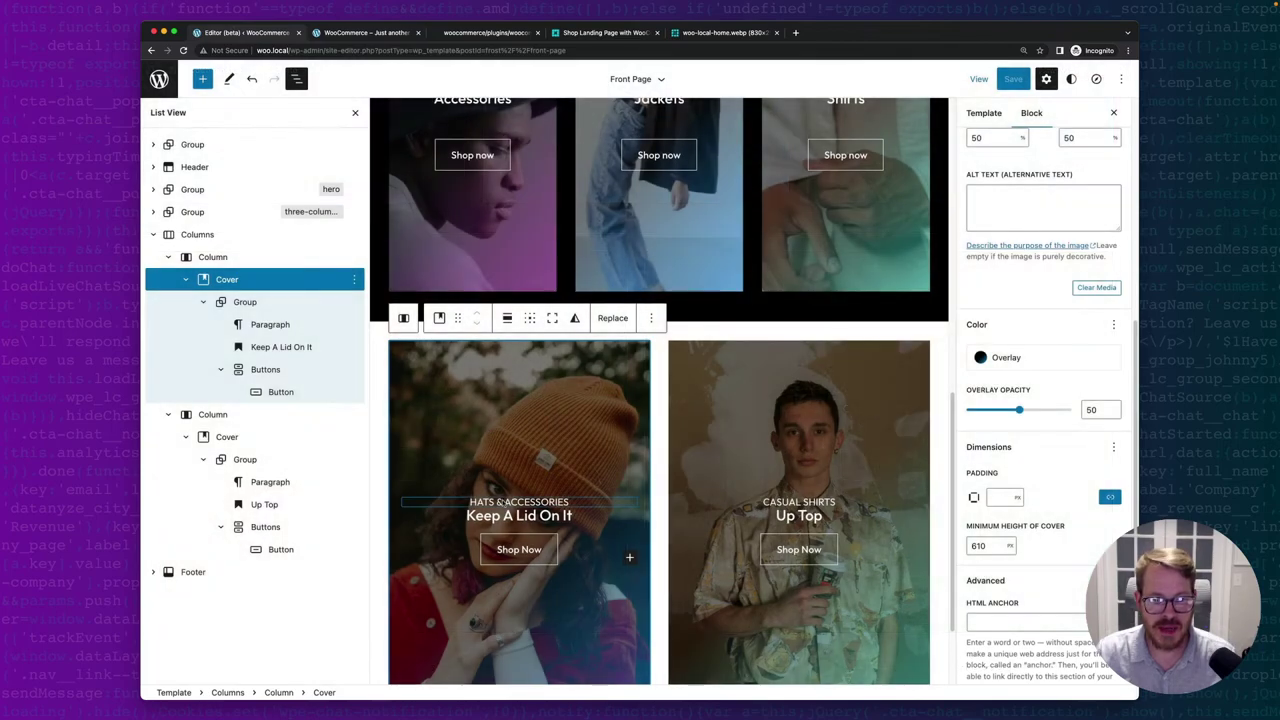
Set the Keep A Lid On It and Up Top headings to 48px.
{"action": "left_click", "coordinate": [512, 516]}
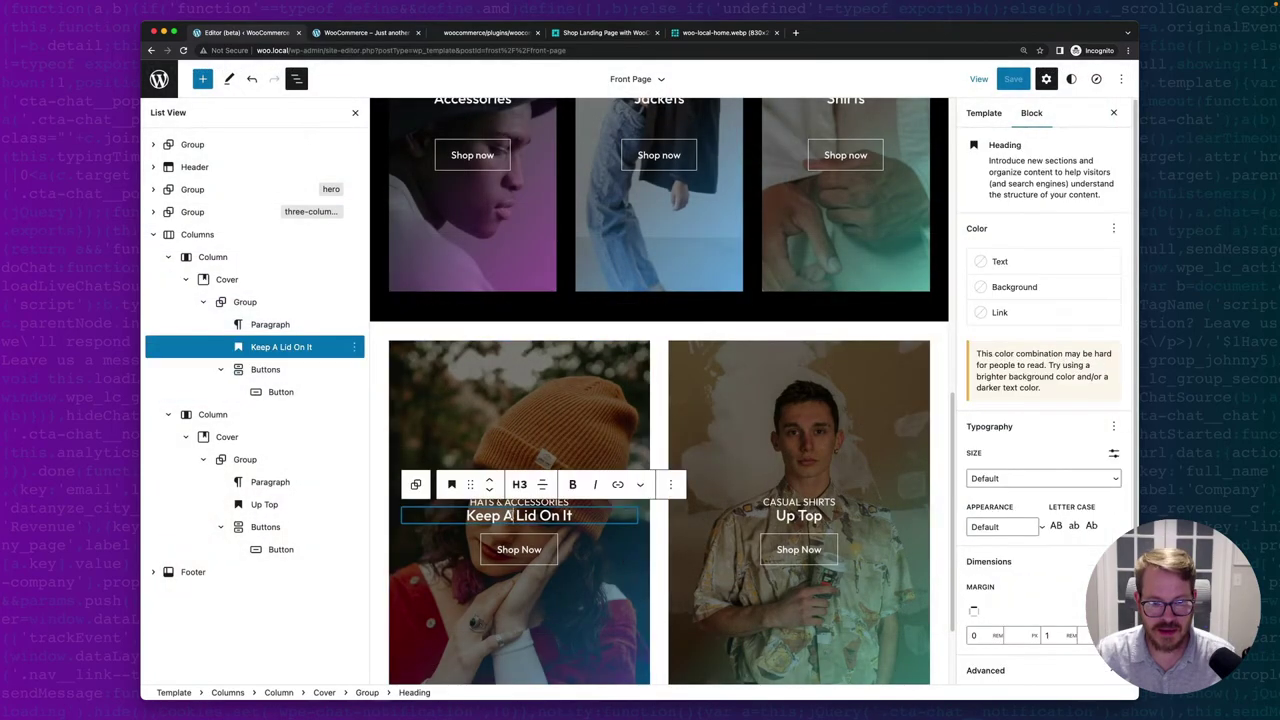
{"action": "triple_click", "coordinate": [512, 515]}
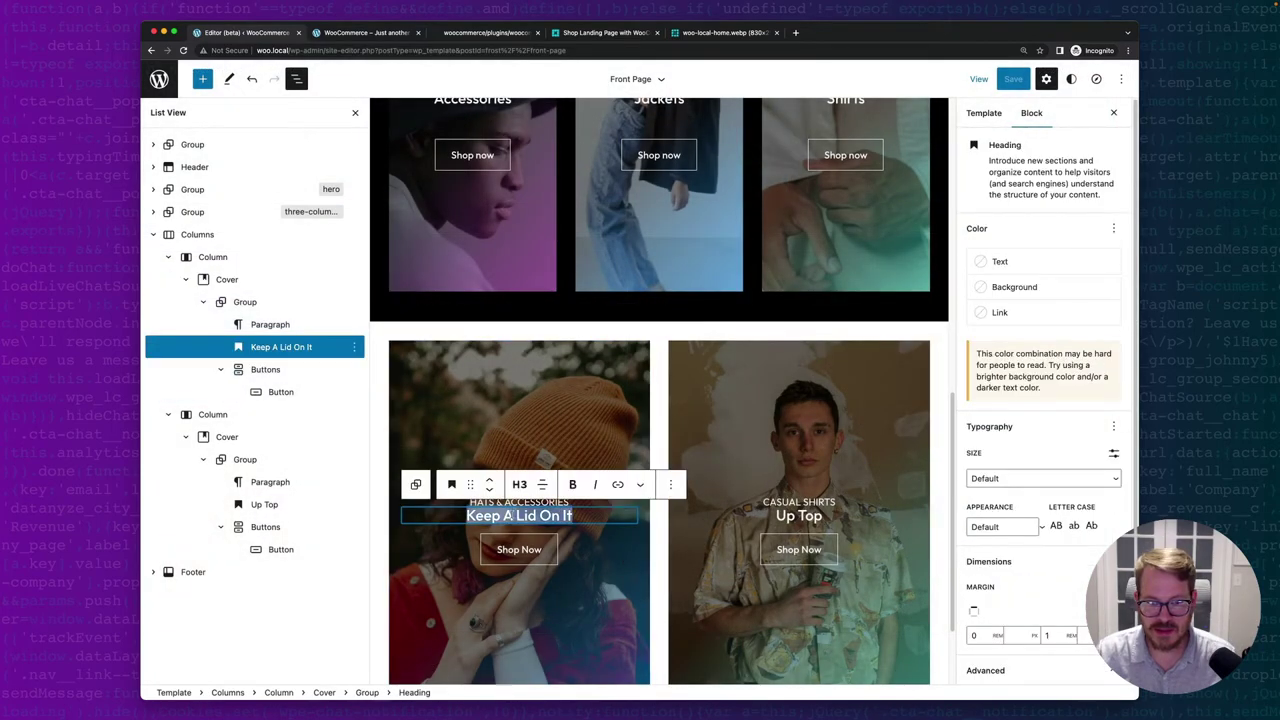
{"action": "left_click", "coordinate": [1002, 479]}
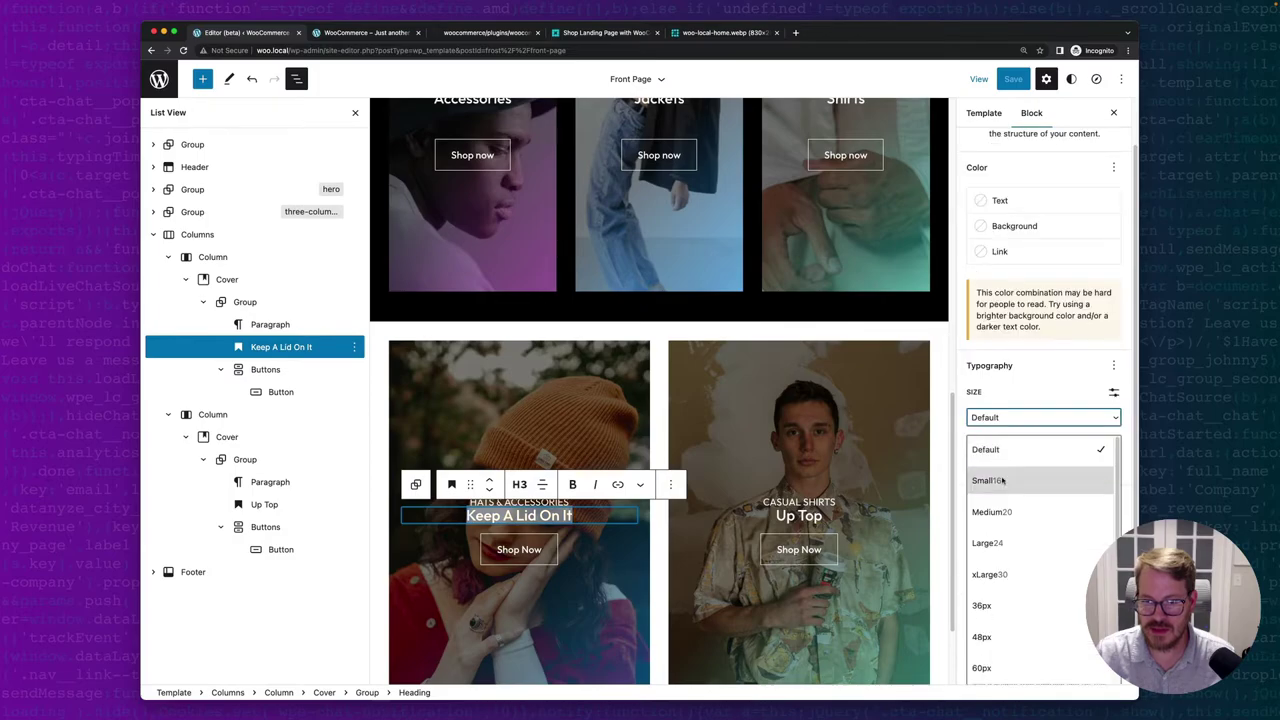
{"action": "left_click", "coordinate": [984, 636]}
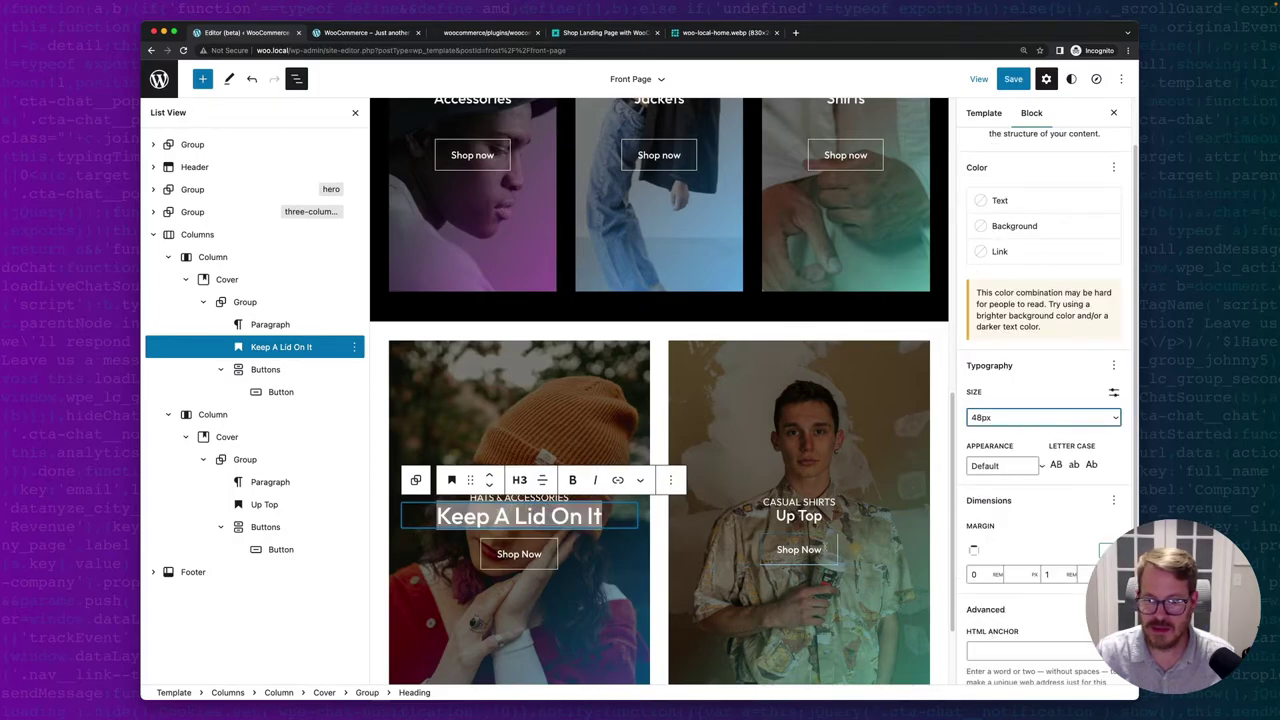
{"action": "left_click", "coordinate": [815, 517]}
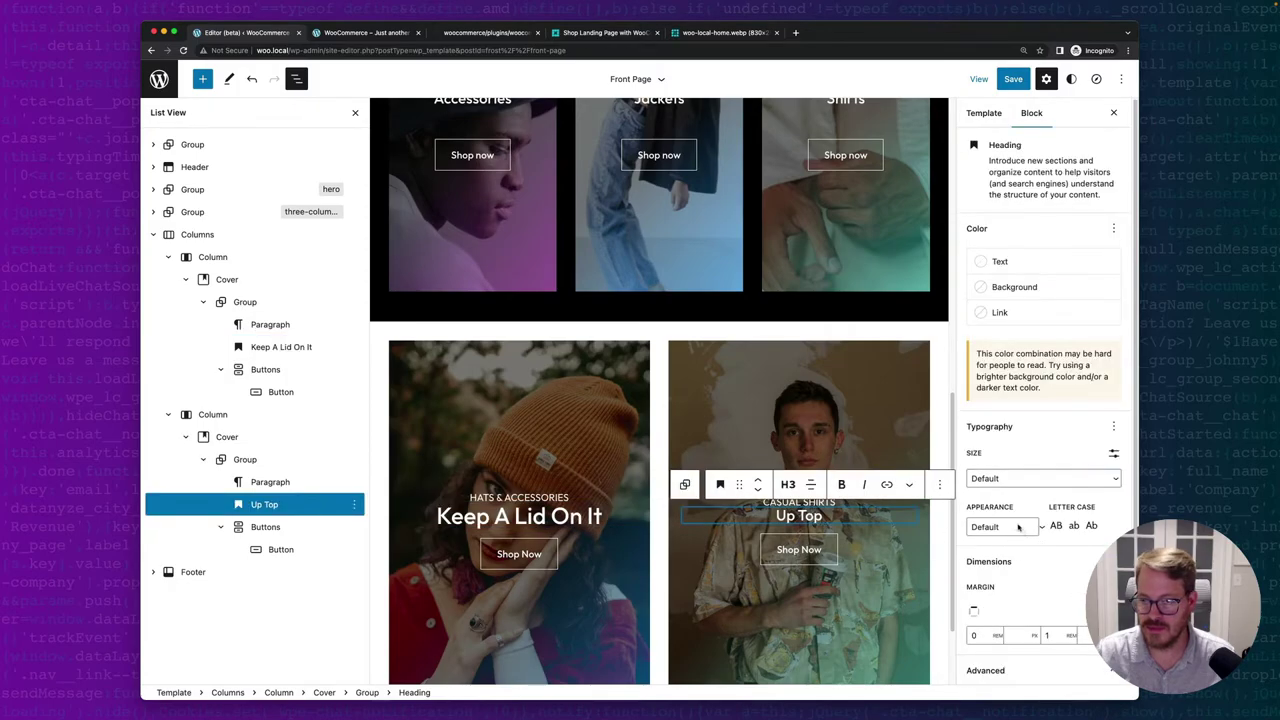
{"action": "left_click", "coordinate": [1010, 478]}
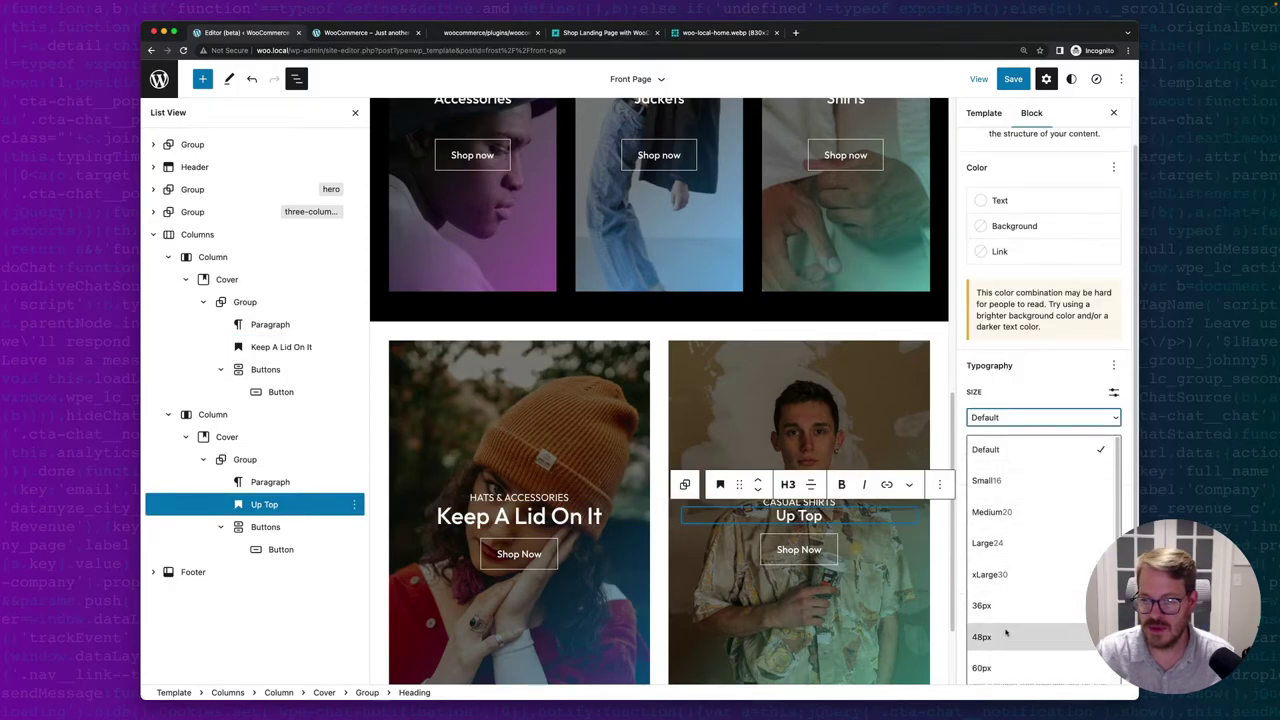
{"action": "left_click", "coordinate": [1005, 634]}
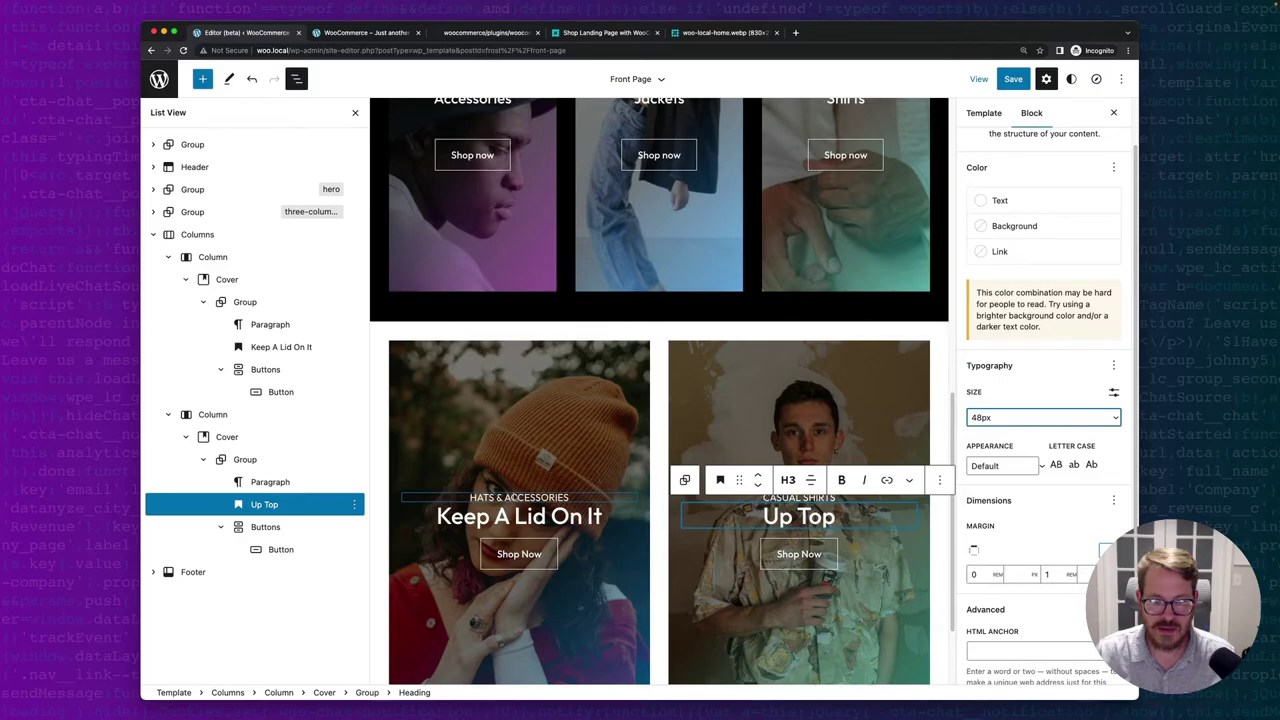
Give the HATS & ACCESSORIES label 1px letter spacing.
{"action": "left_click_drag", "start_coordinate": [569, 497], "coordinate": [470, 497]}
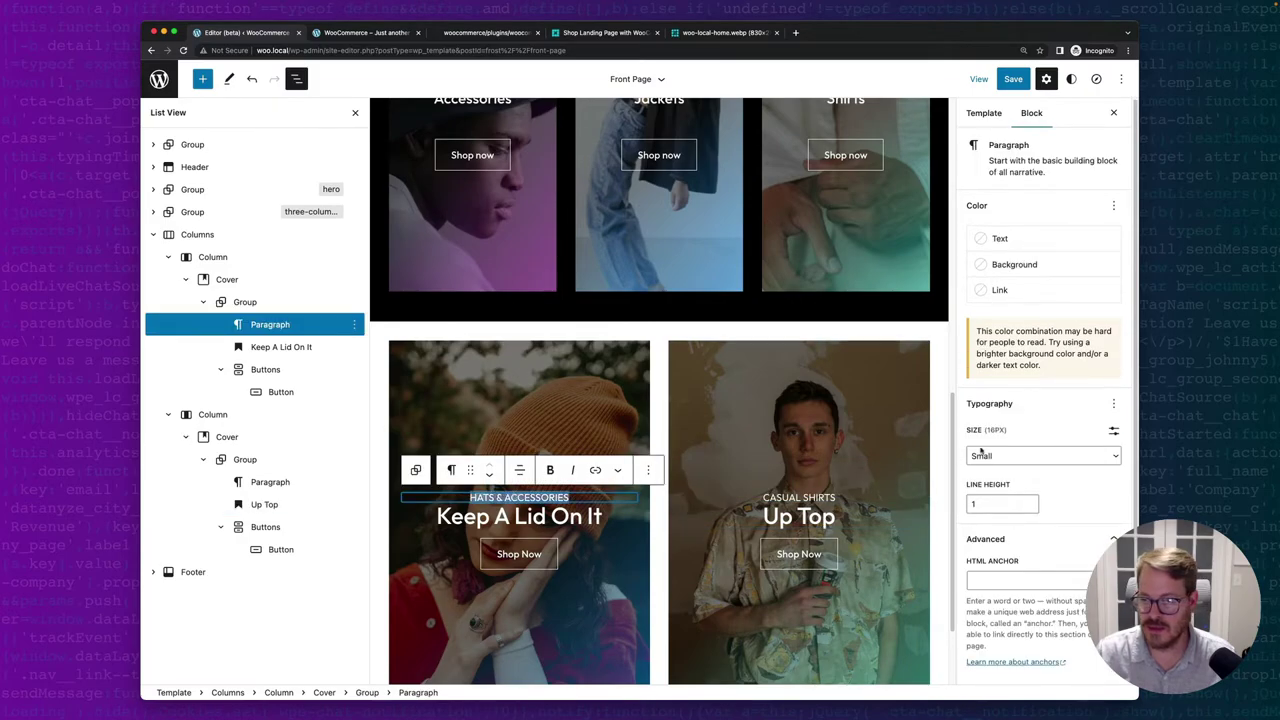
{"action": "left_click", "coordinate": [1115, 404]}
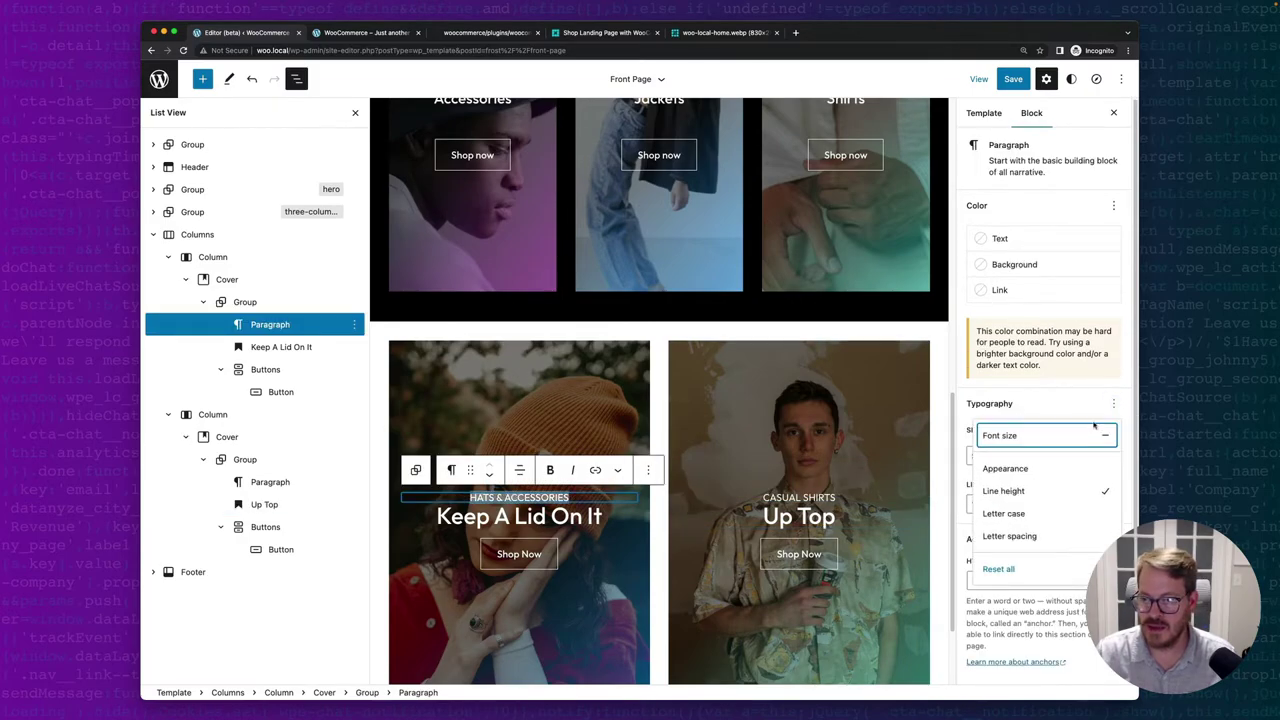
{"action": "left_click", "coordinate": [1010, 537]}
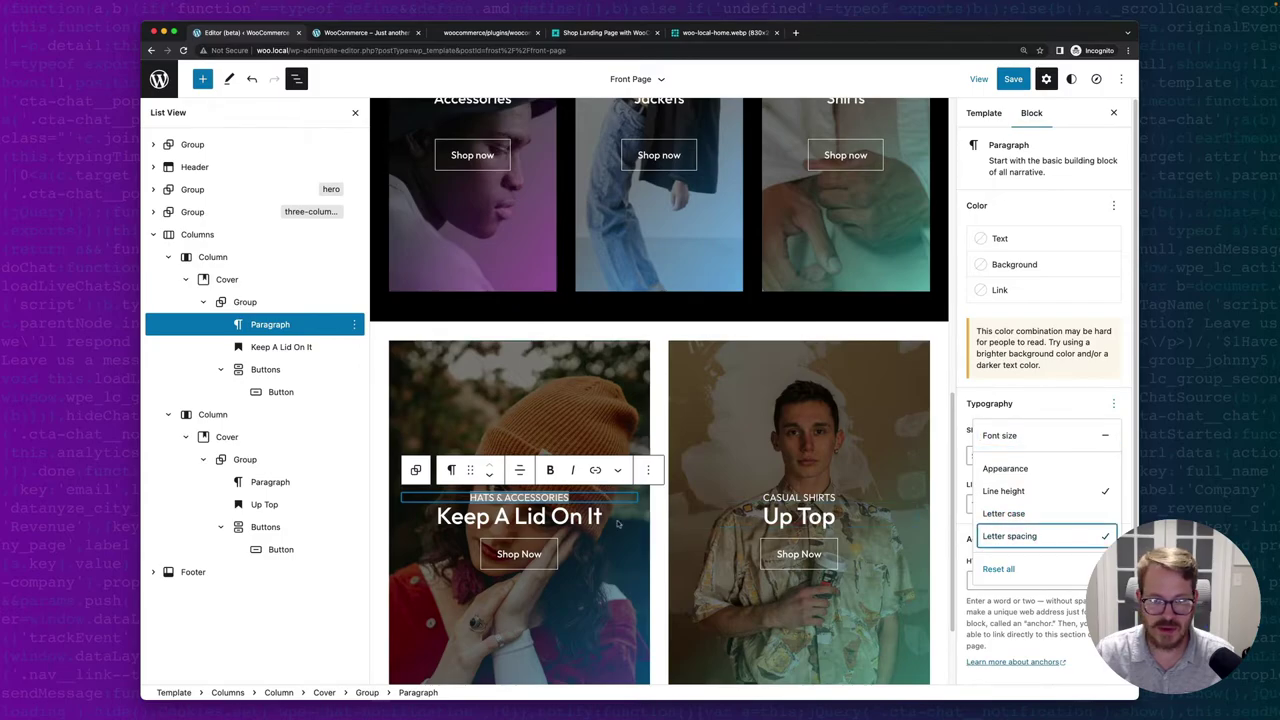
{"action": "left_click", "coordinate": [962, 475]}
{"action": "left_click", "coordinate": [1080, 504]}
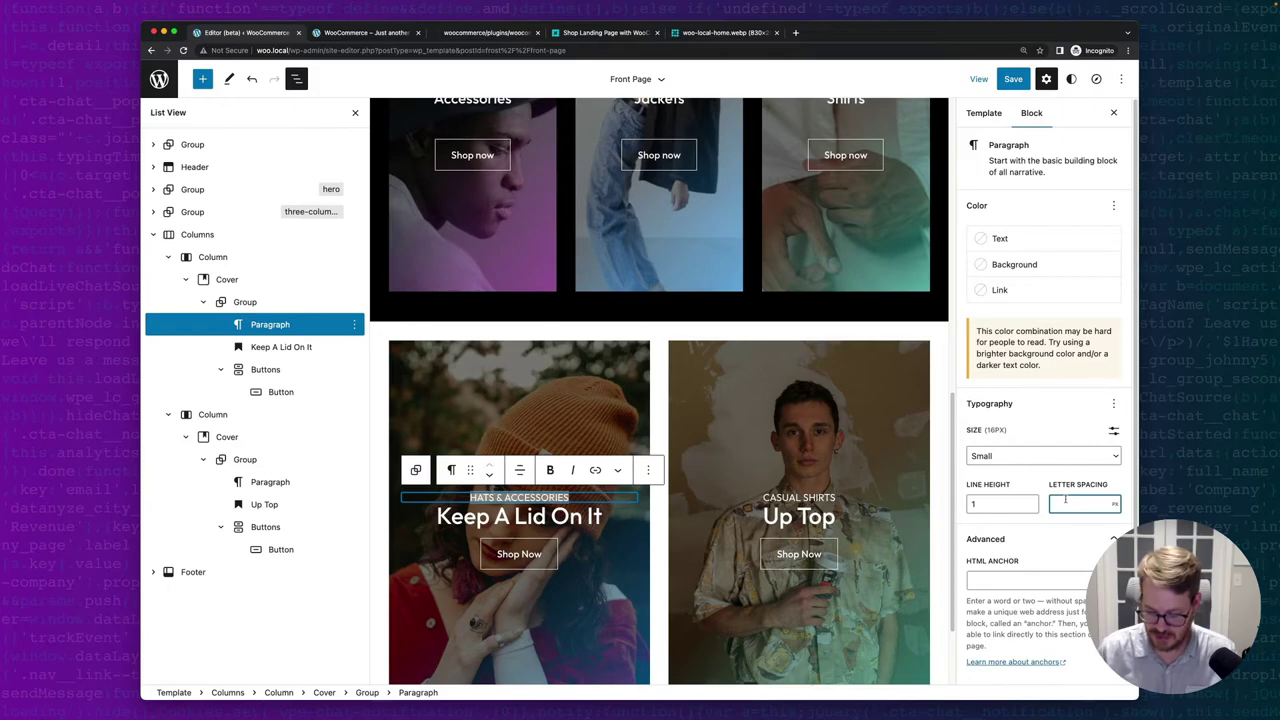
{"action": "type", "text": "1"}
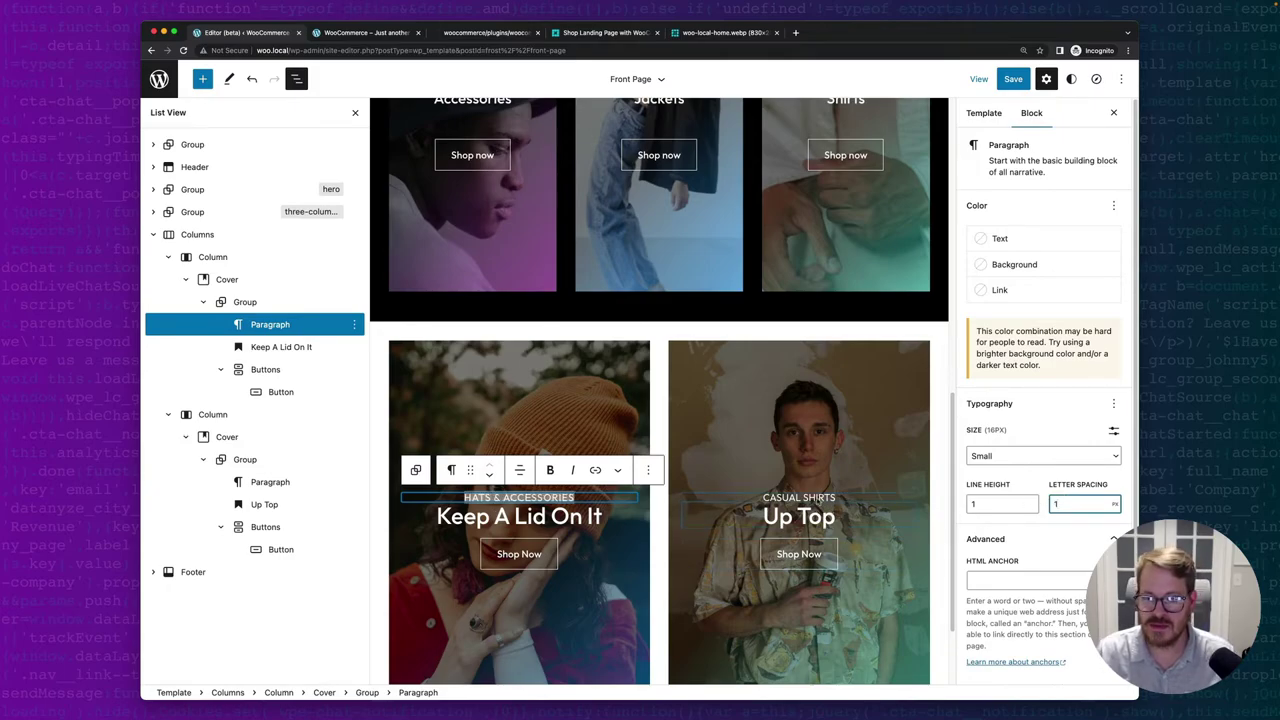
Give the CASUAL SHIRTS label 1px letter spacing and compare with the reference design.
{"action": "left_click", "coordinate": [799, 497]}
{"action": "left_click", "coordinate": [1114, 404]}
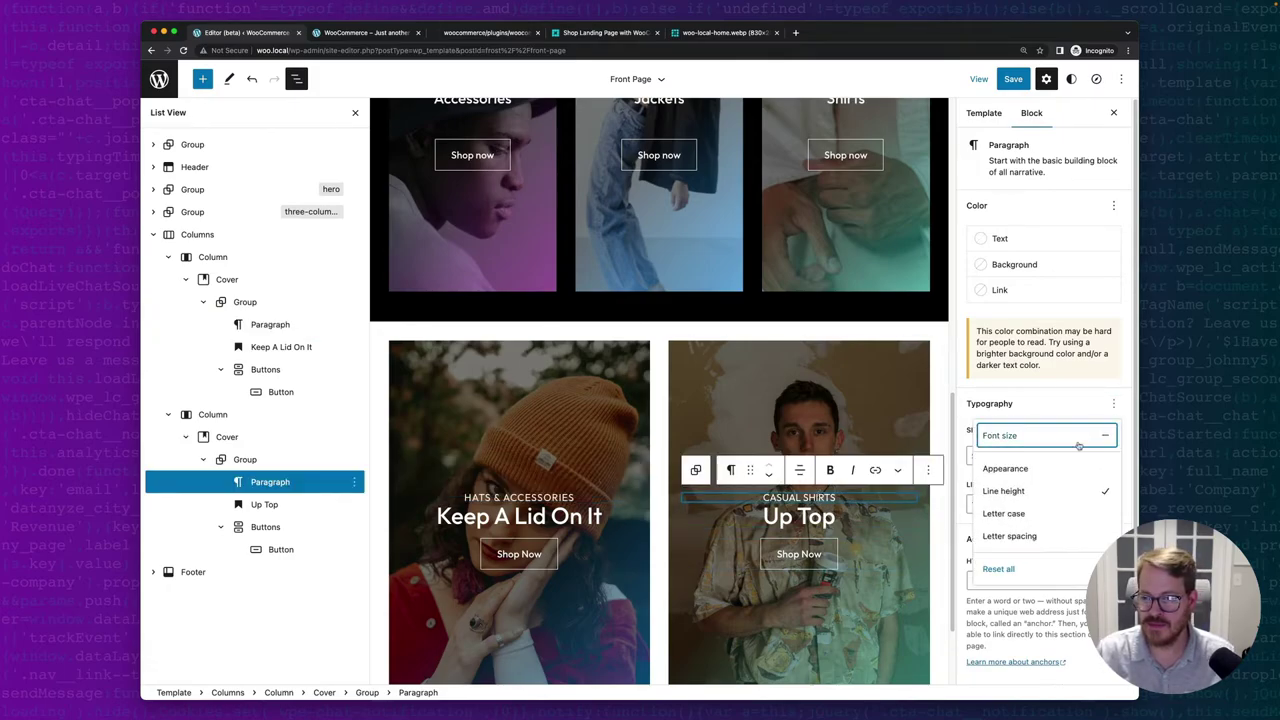
{"action": "left_click", "coordinate": [1022, 540]}
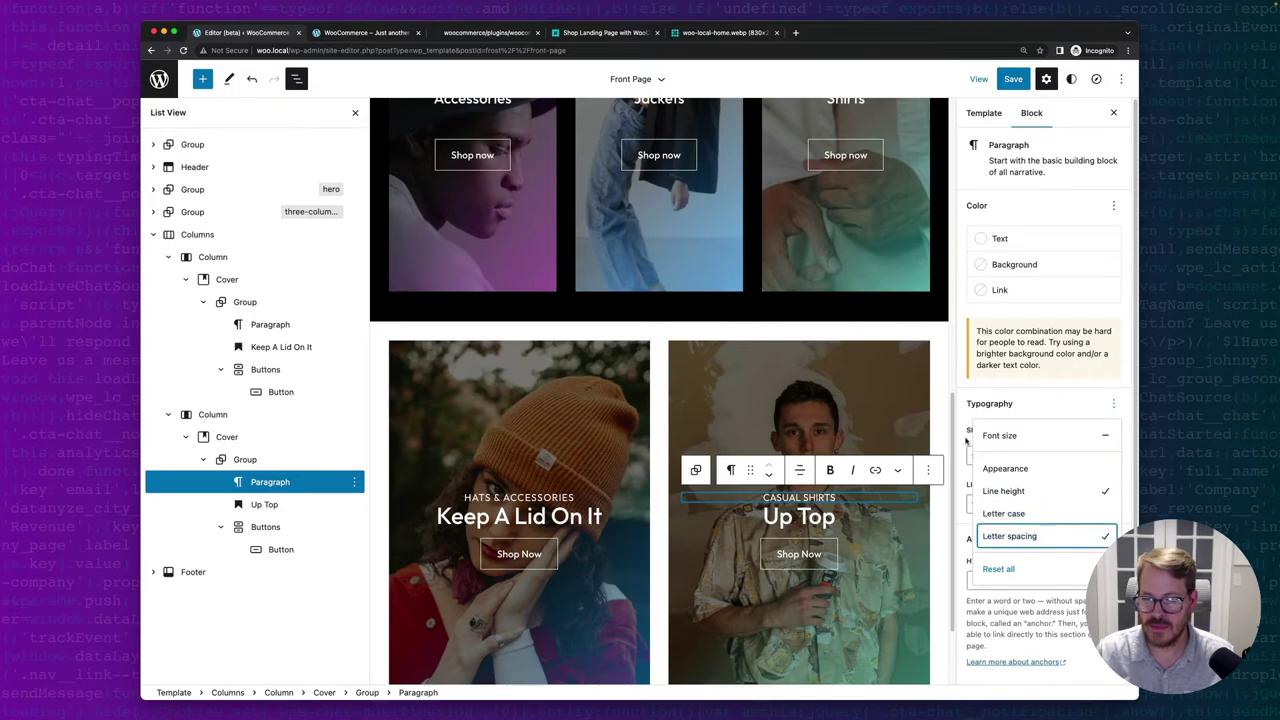
{"action": "key", "text": "Escape"}
{"action": "left_click", "coordinate": [1058, 503]}
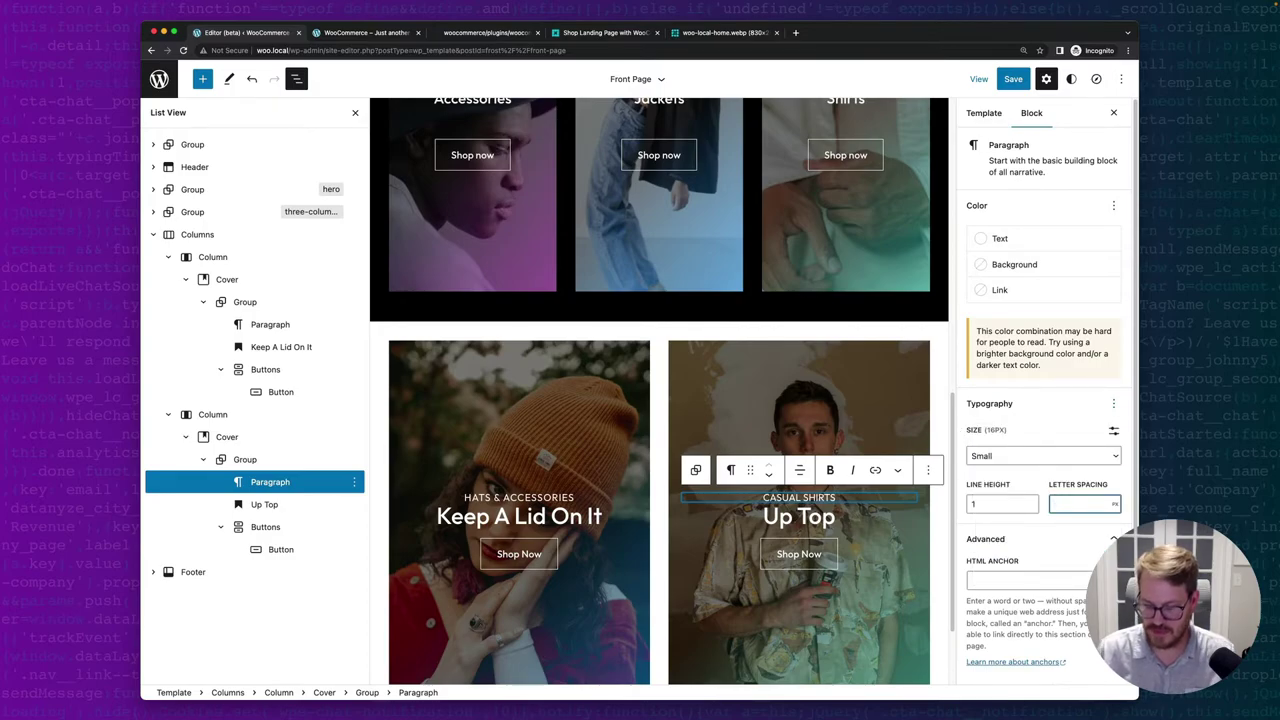
{"action": "type", "text": "2"}
{"action": "key", "text": "BackSpace"}
{"action": "type", "text": "1"}
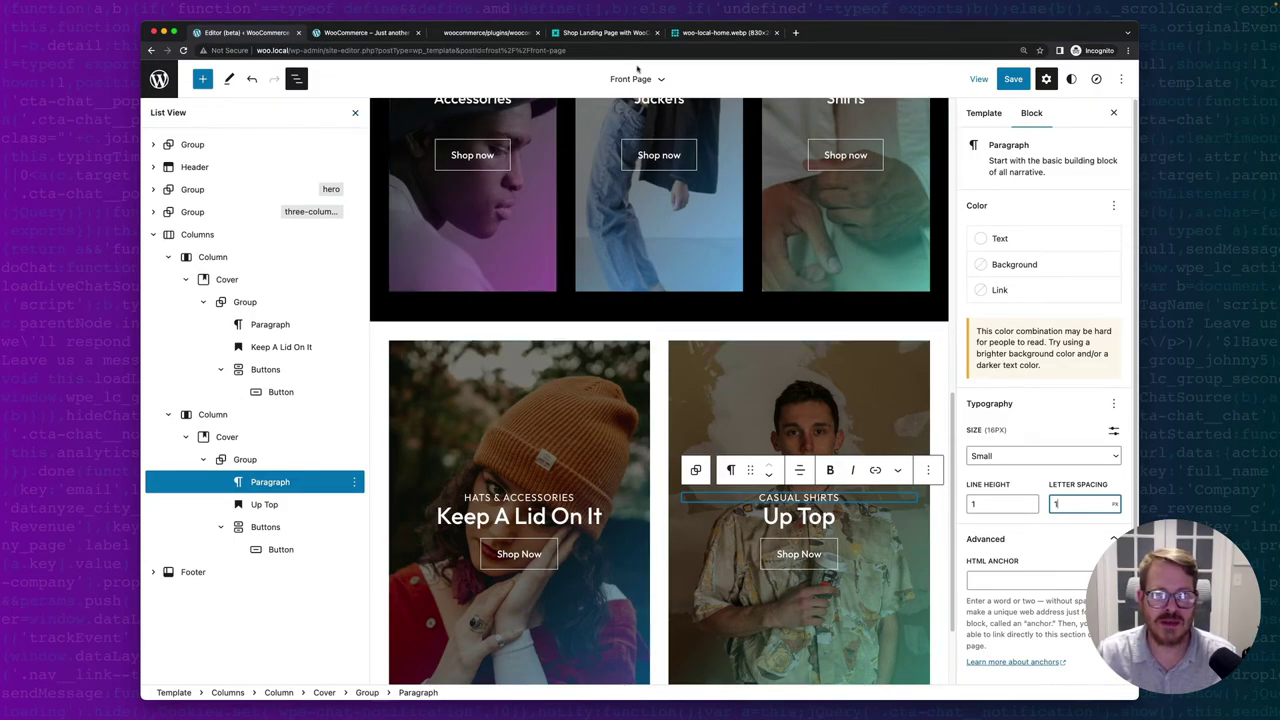
{"action": "left_click", "coordinate": [705, 33]}
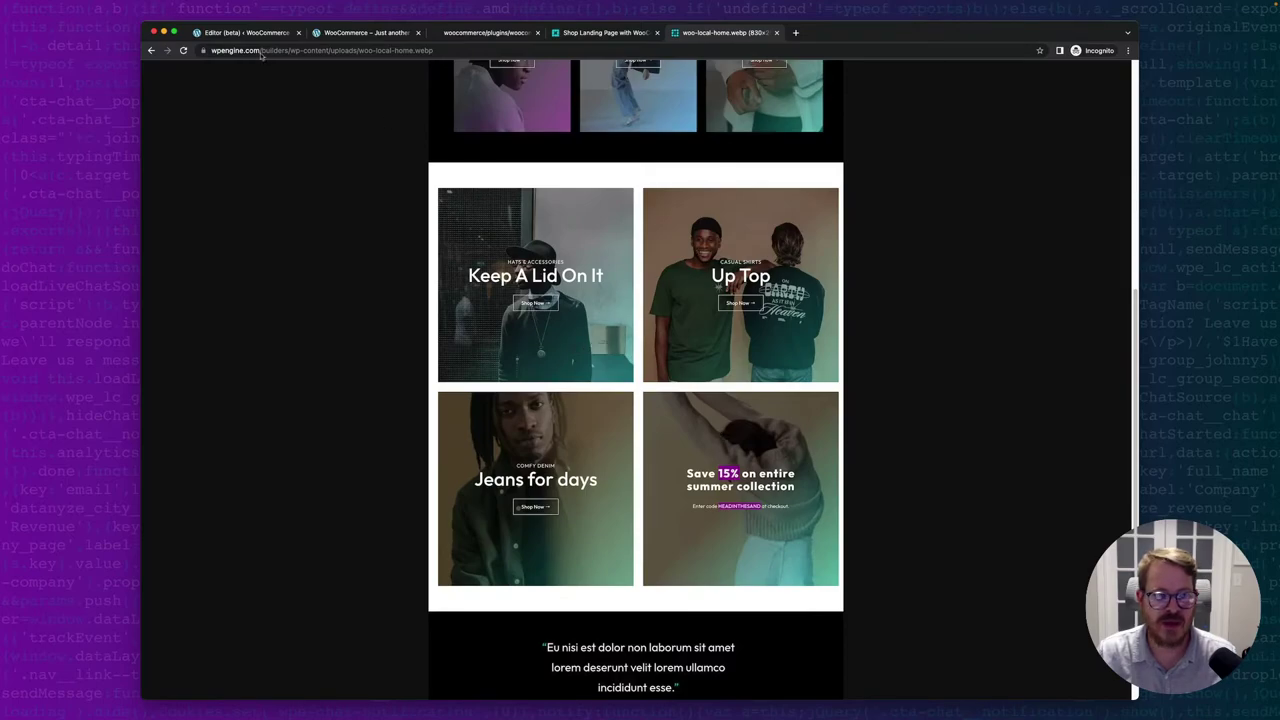
{"action": "left_click", "coordinate": [236, 33]}
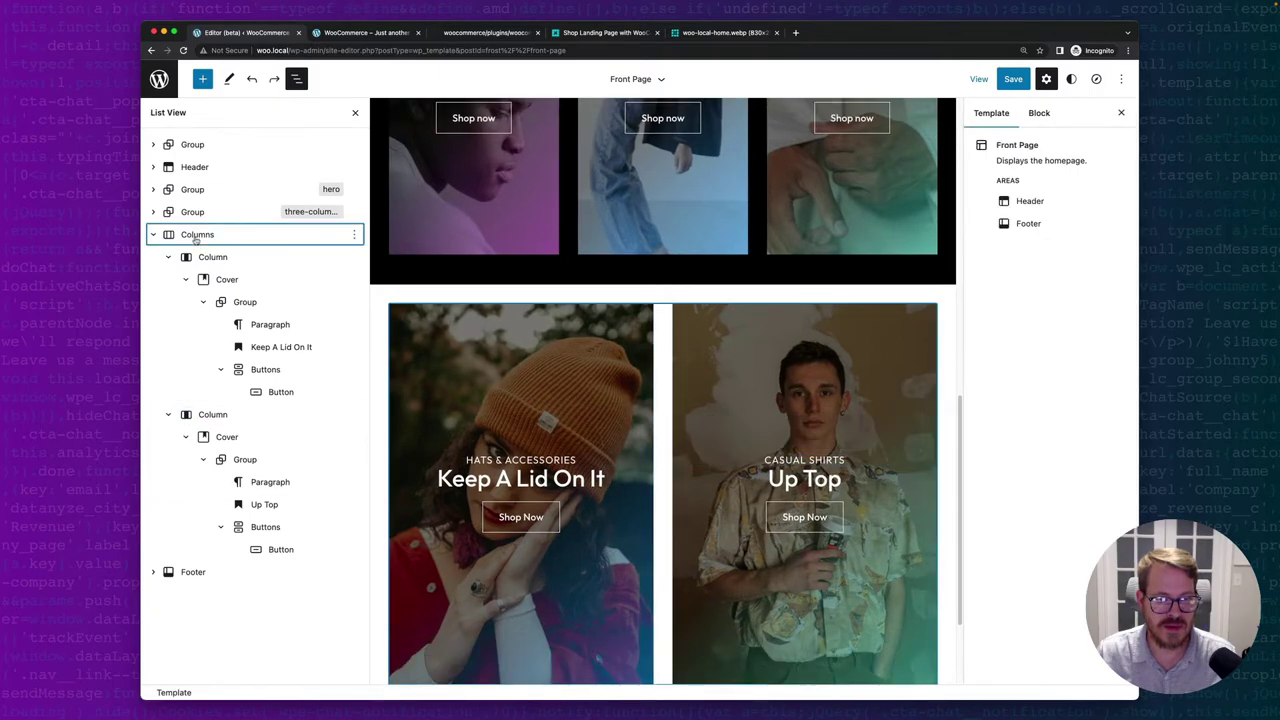
Duplicate the two-column cover row.
{"action": "left_click", "coordinate": [290, 236]}
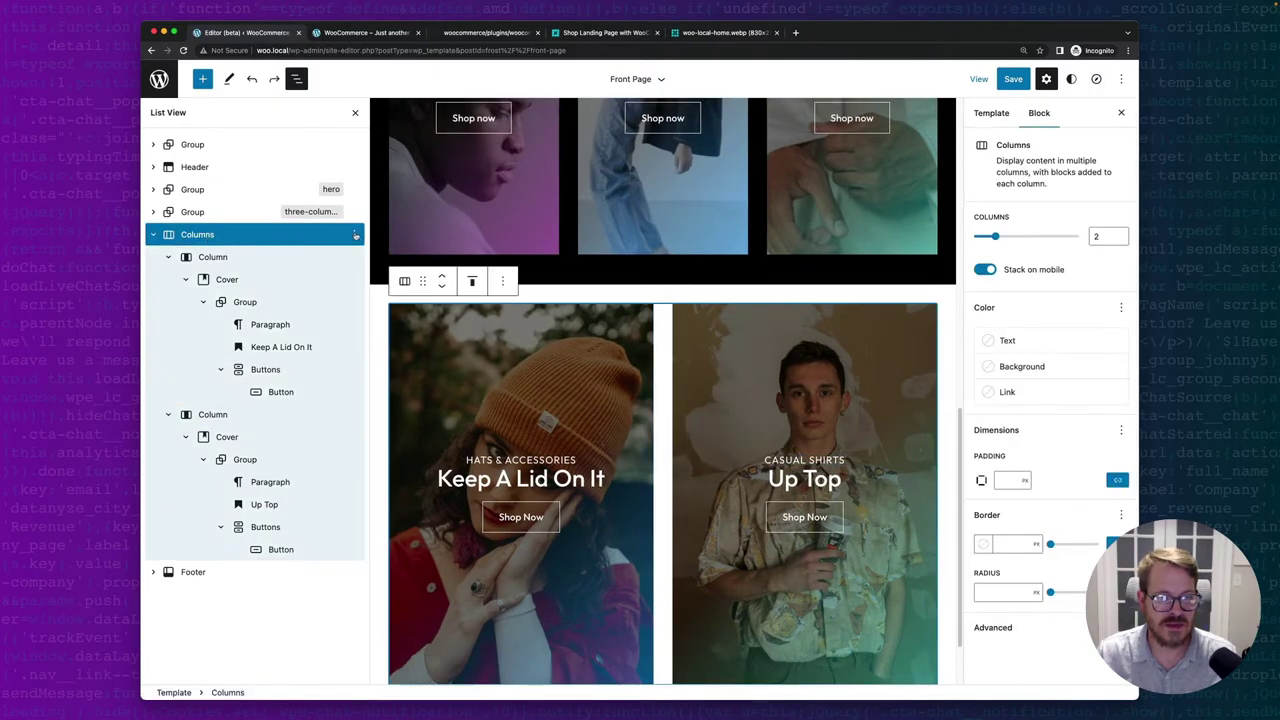
{"action": "left_click", "coordinate": [354, 234]}
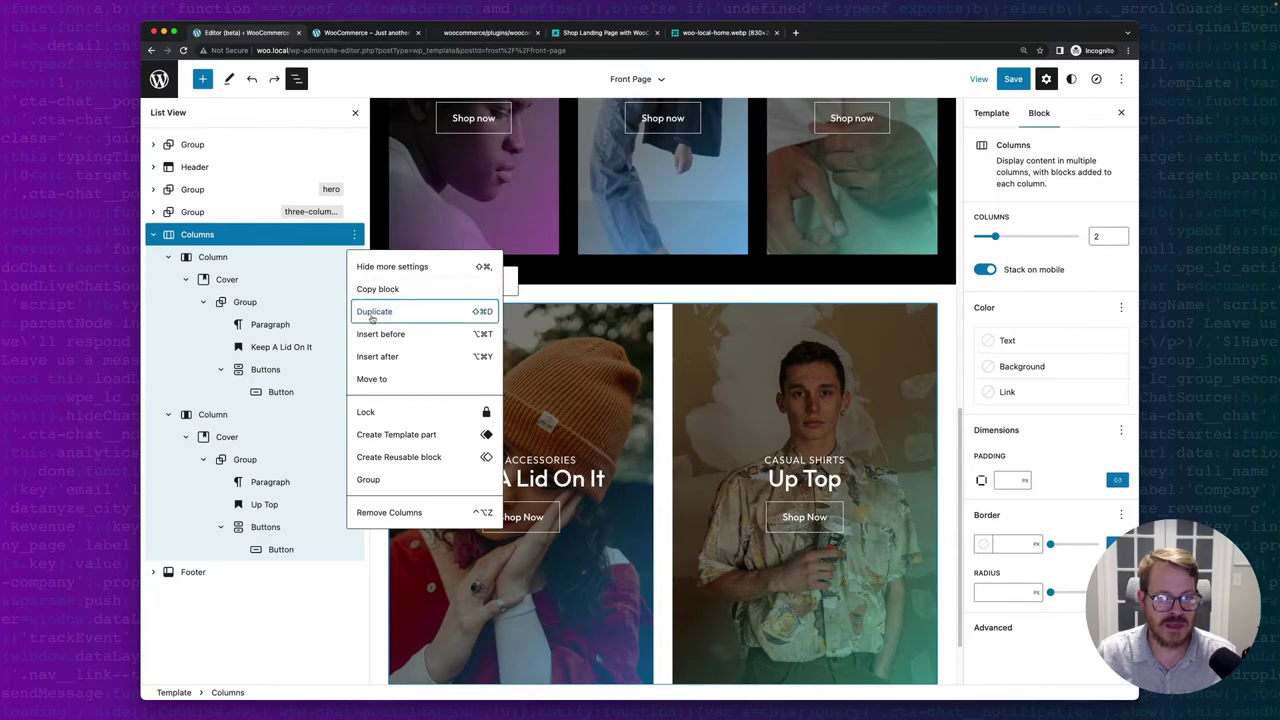
{"action": "left_click", "coordinate": [373, 316]}
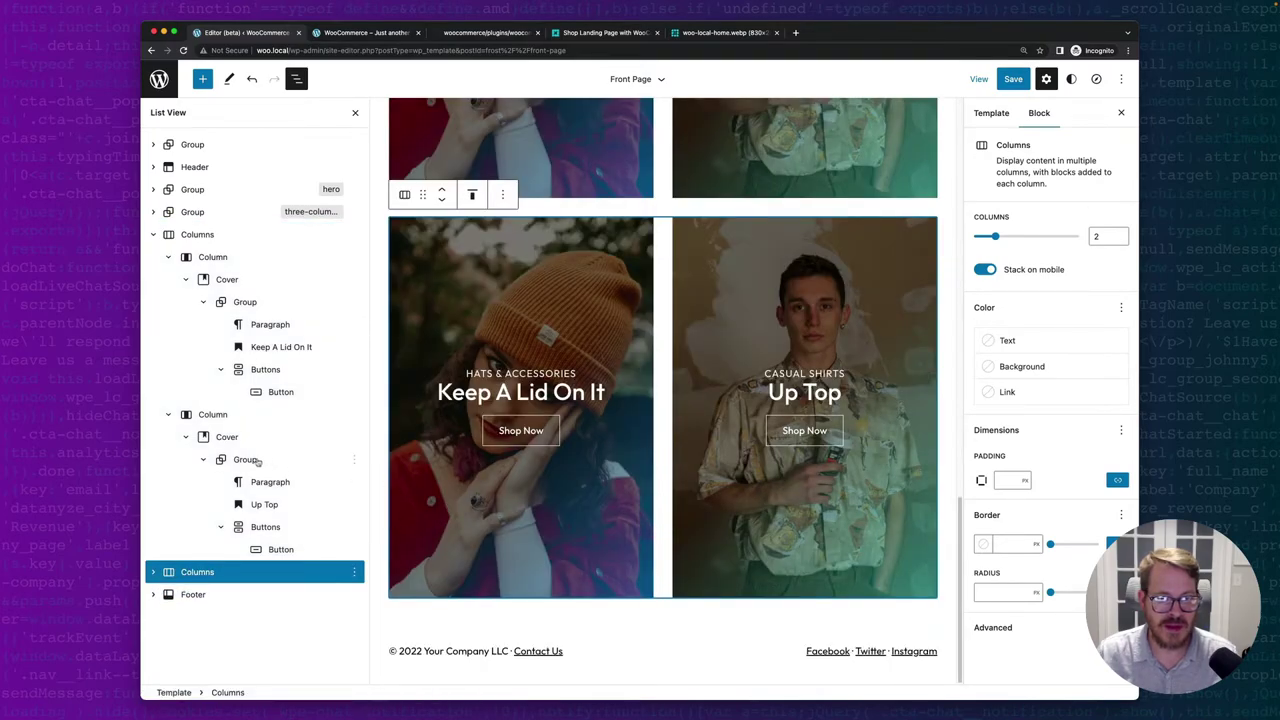
Give the original two-column row the HTML anchor 'two-columns-top'.
{"action": "left_click", "coordinate": [234, 234]}
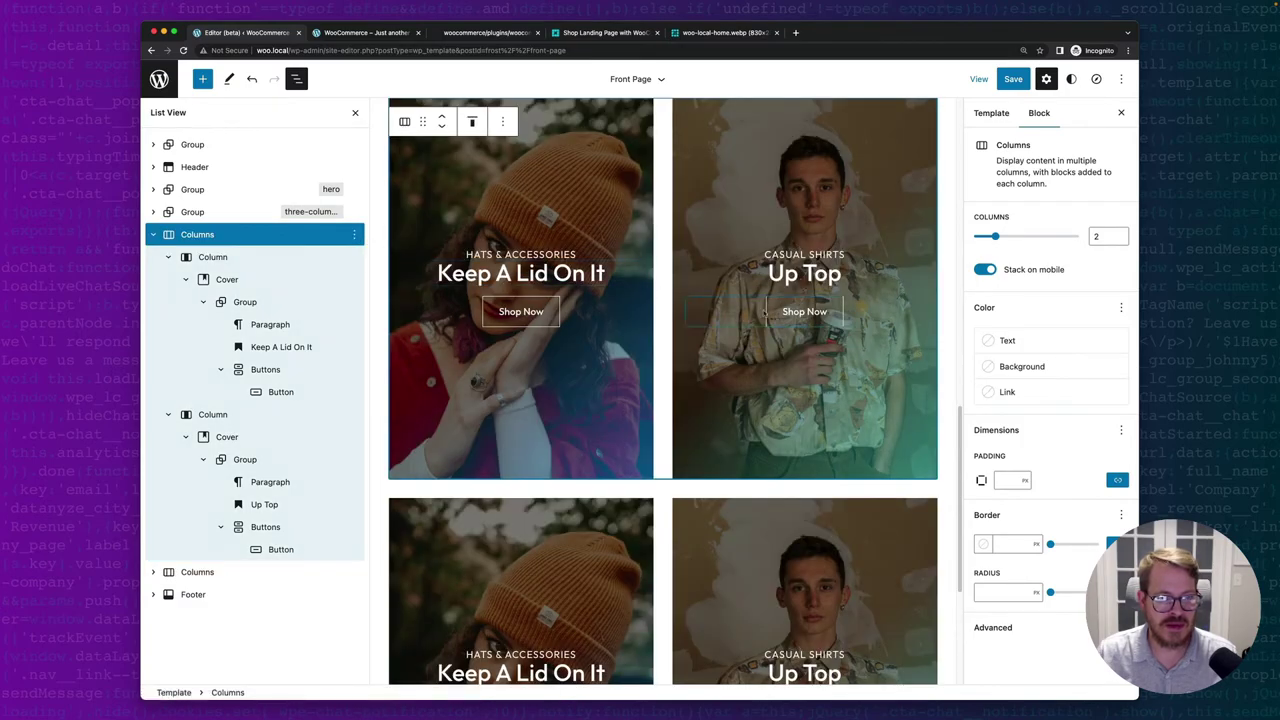
{"action": "left_click", "coordinate": [1044, 632]}
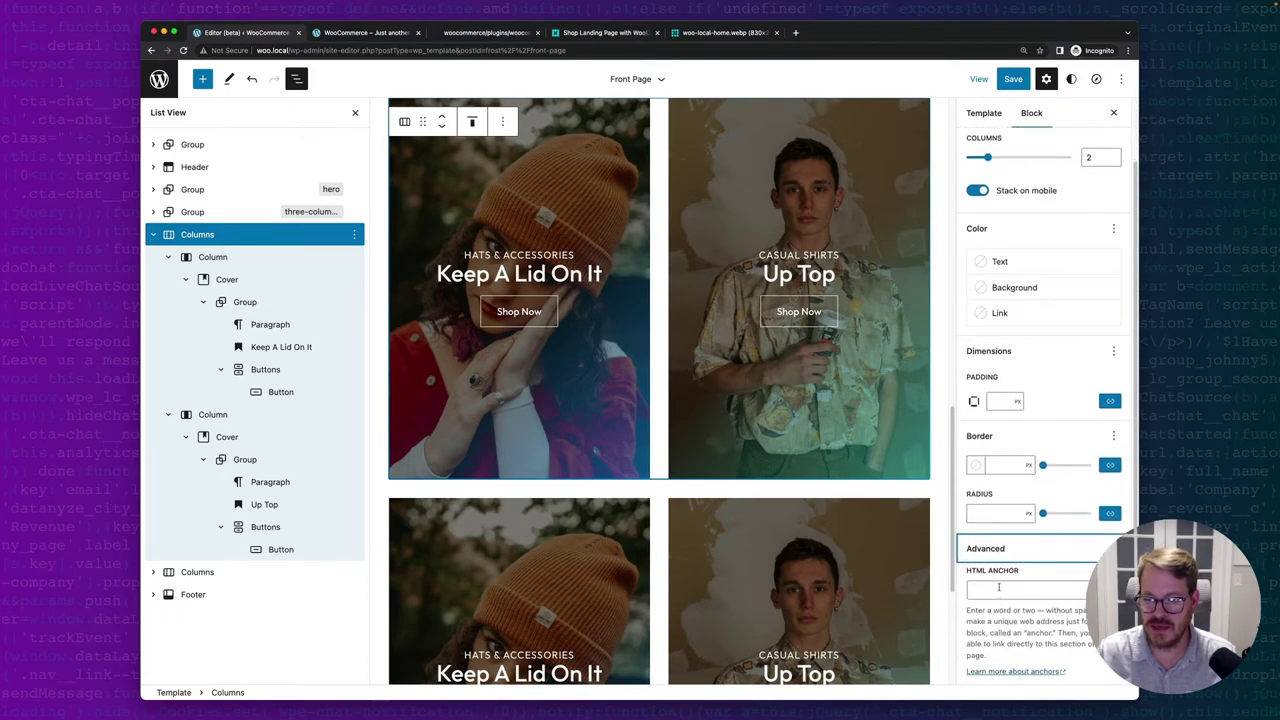
{"action": "left_click", "coordinate": [998, 588]}
{"action": "type", "text": "t"}
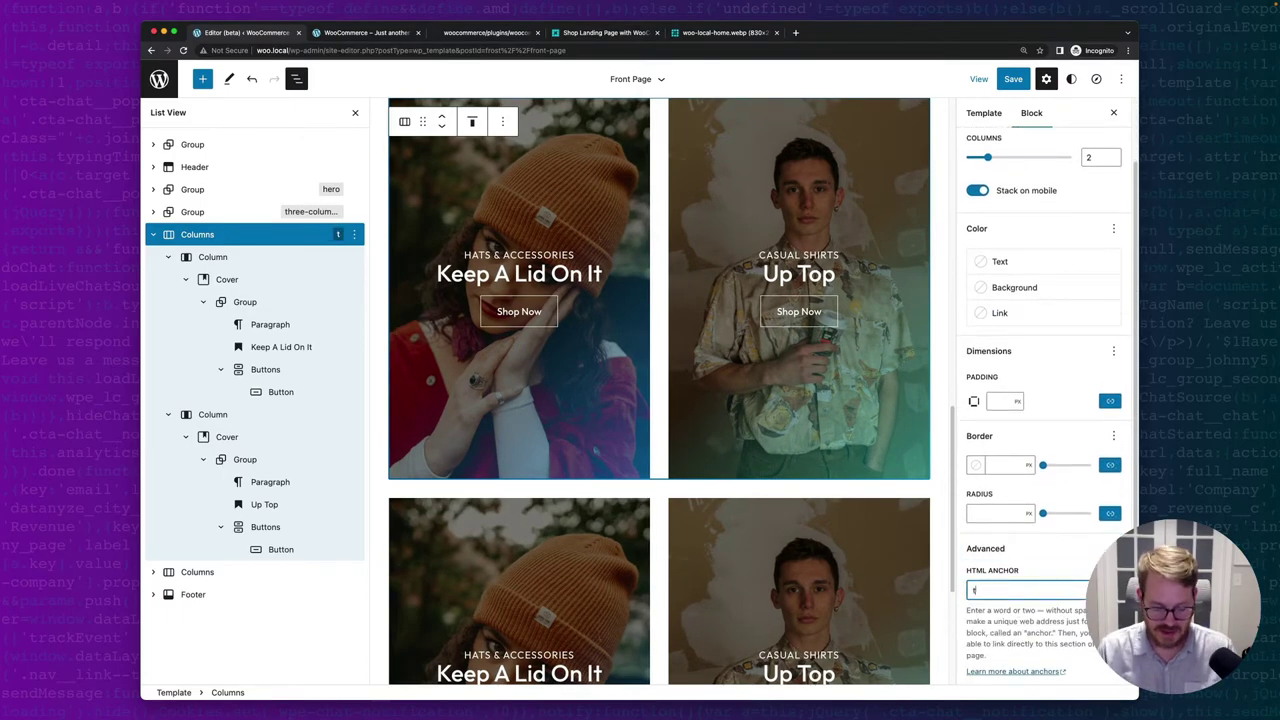
{"action": "type", "text": "wo-columns"}
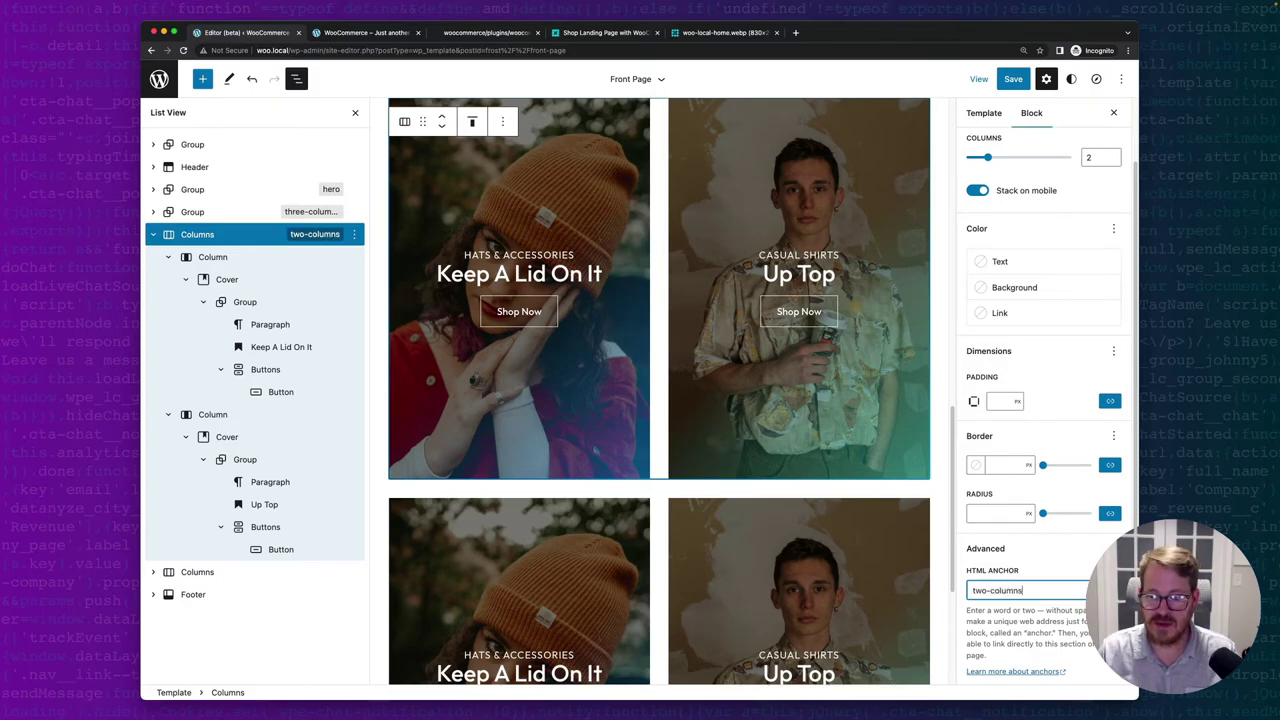
{"action": "type", "text": "-top"}
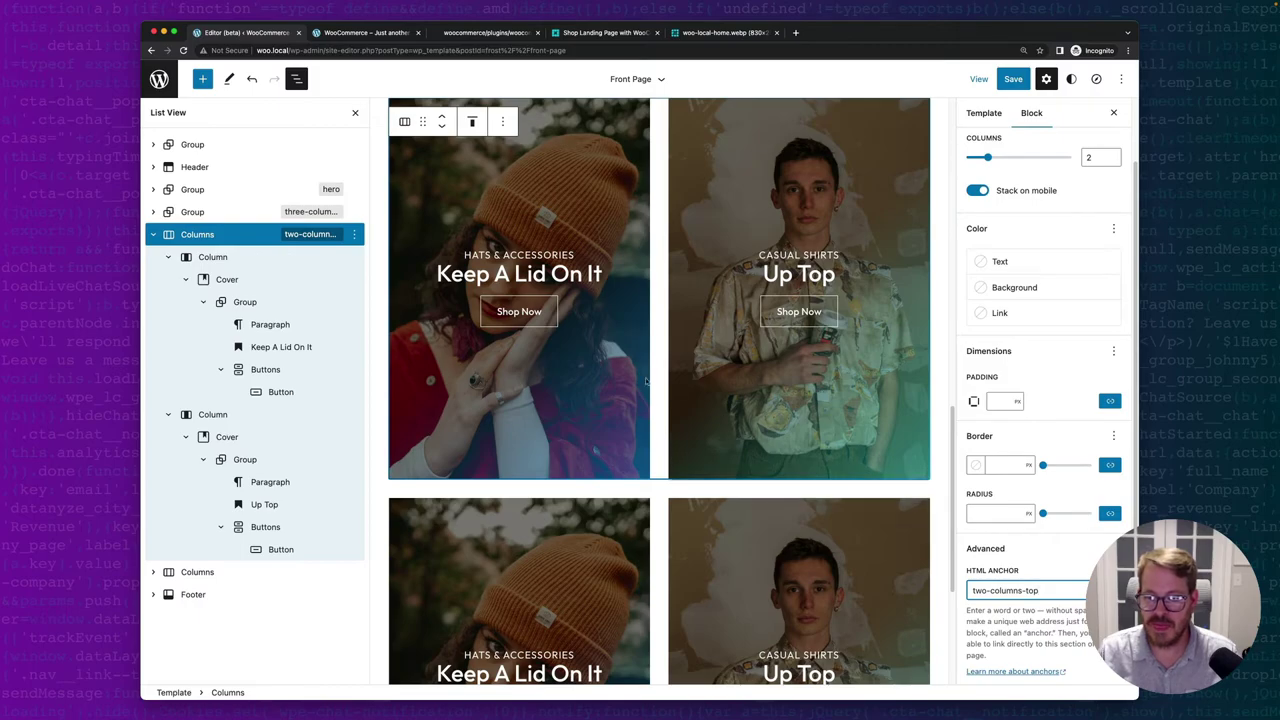
{"action": "left_click", "coordinate": [155, 236]}
{"action": "left_click", "coordinate": [155, 234]}
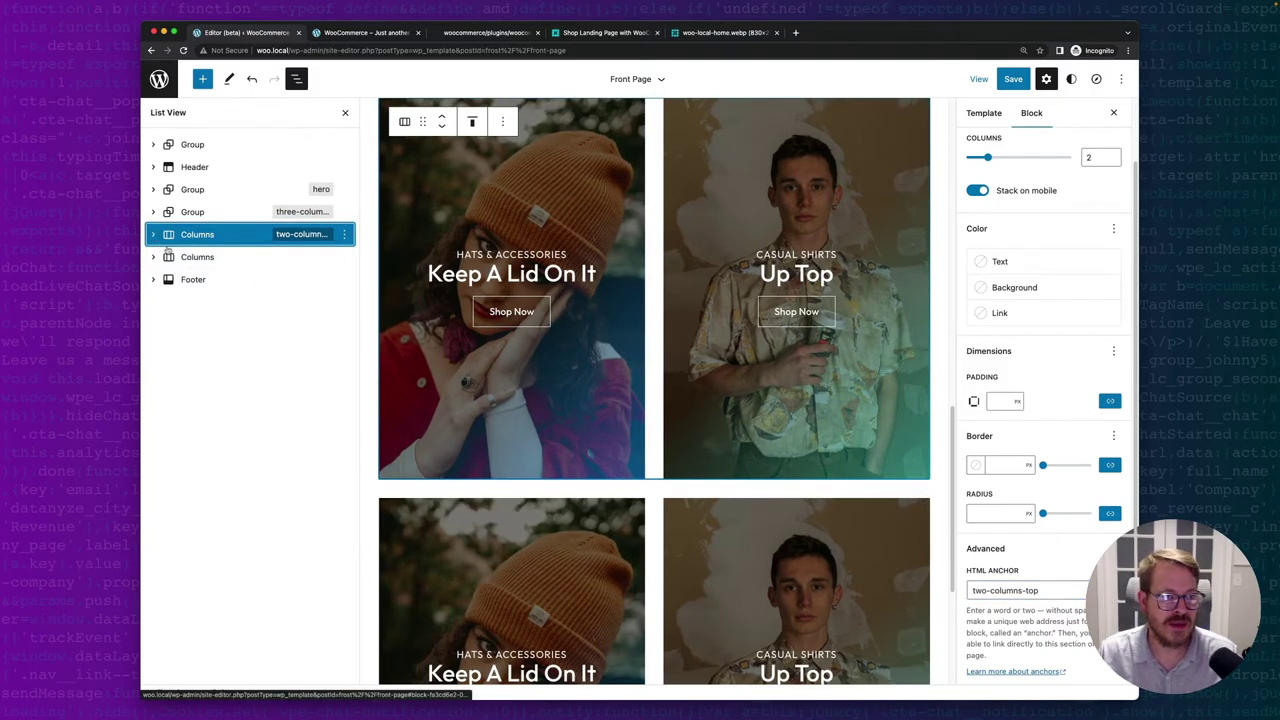
Give the duplicated row the HTML anchor 'two-columns-bottom'.
{"action": "left_click", "coordinate": [197, 257]}
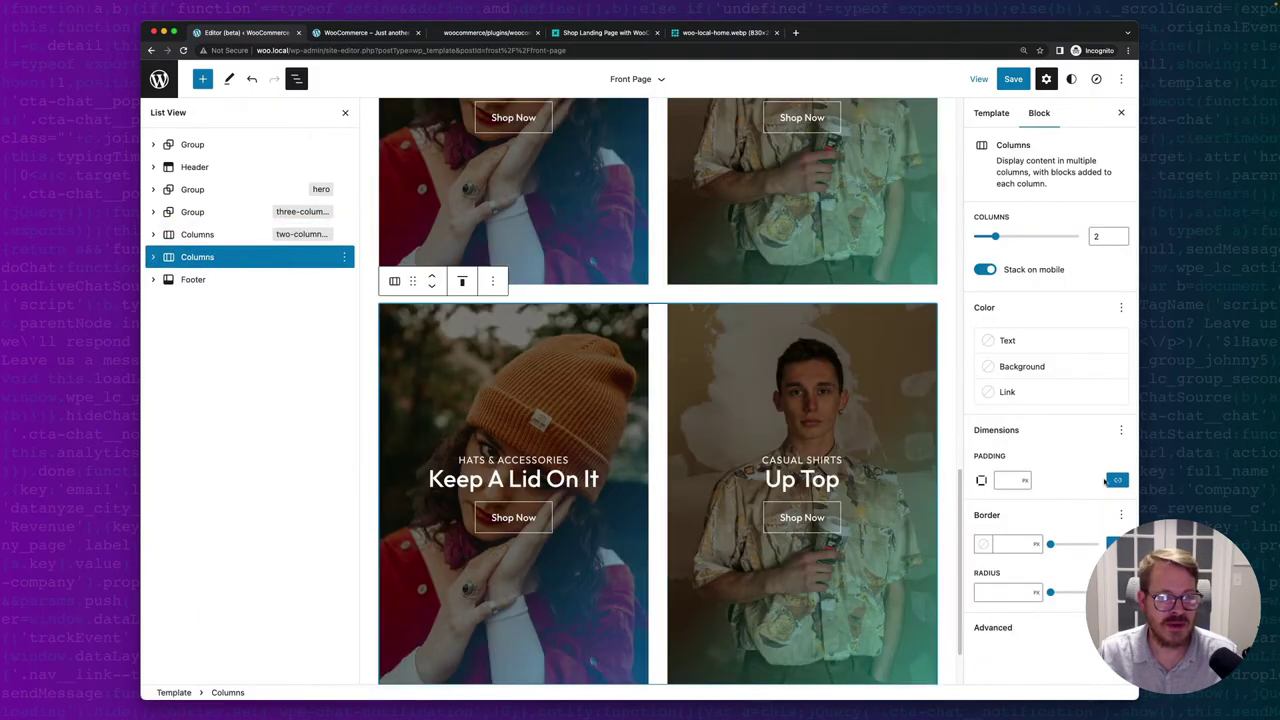
{"action": "left_click", "coordinate": [1045, 627]}
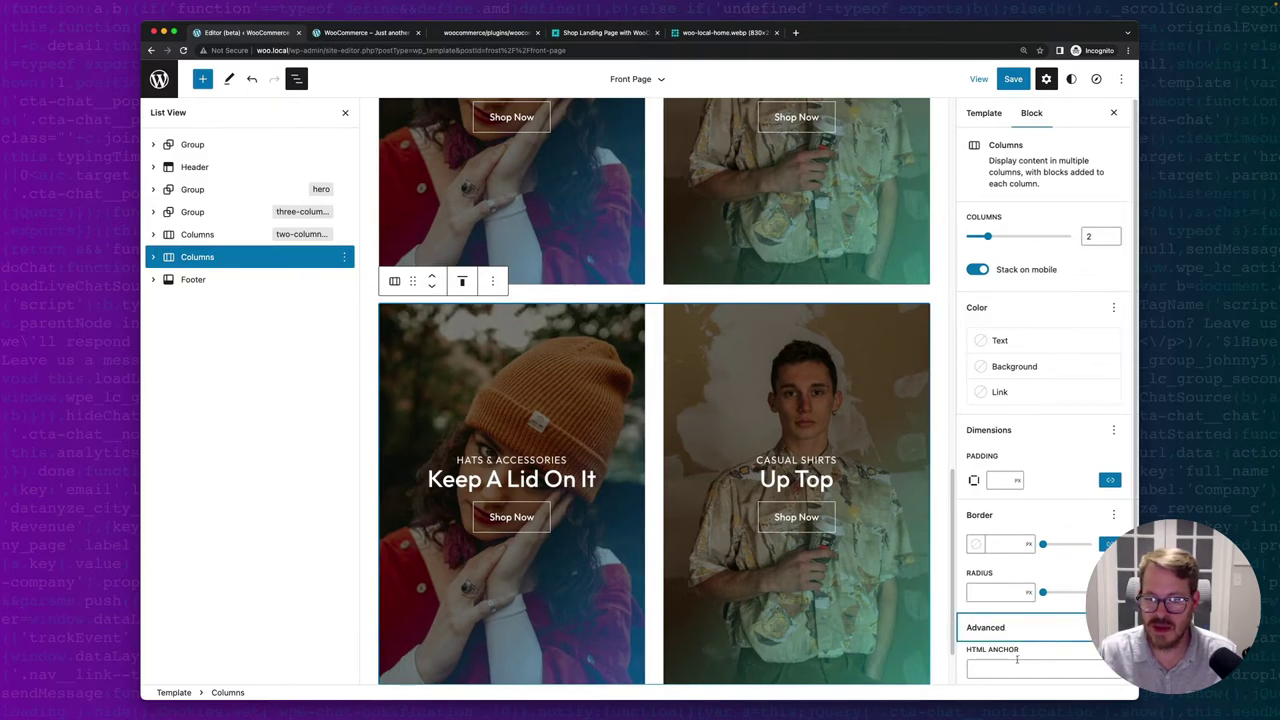
{"action": "left_click", "coordinate": [1017, 665]}
{"action": "type", "text": "two-colu"}
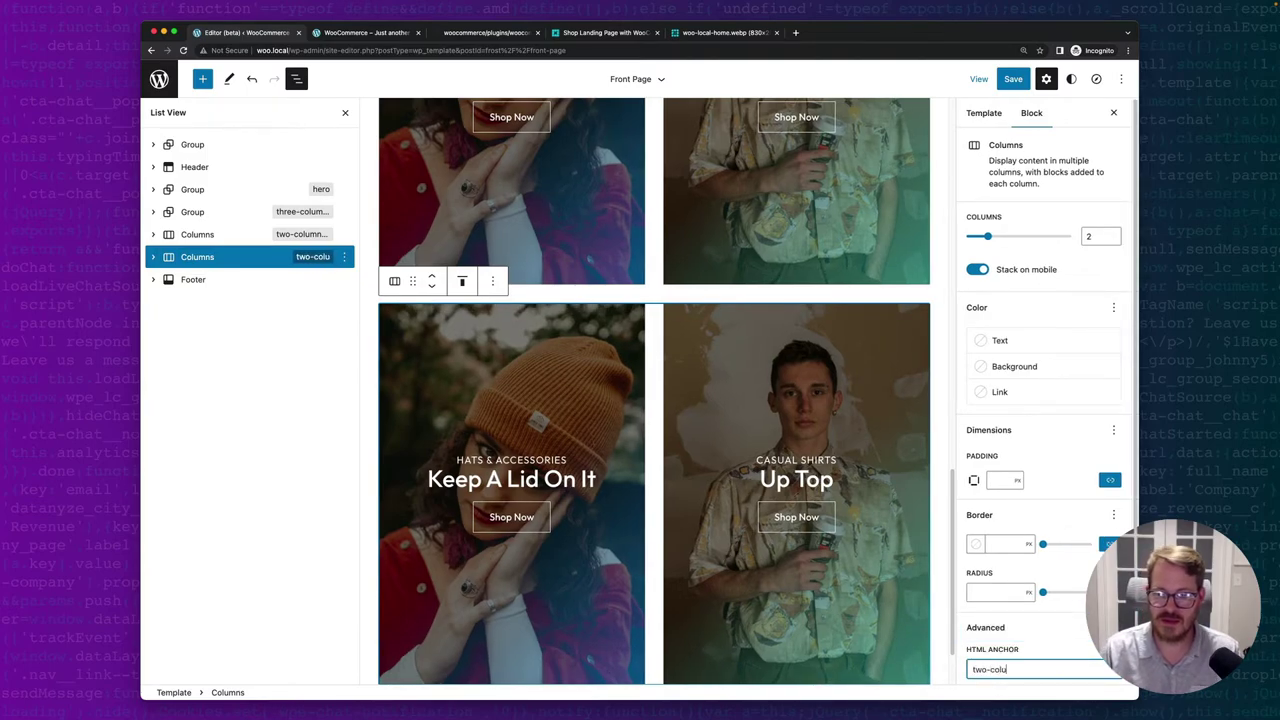
{"action": "type", "text": "mns-bottom"}
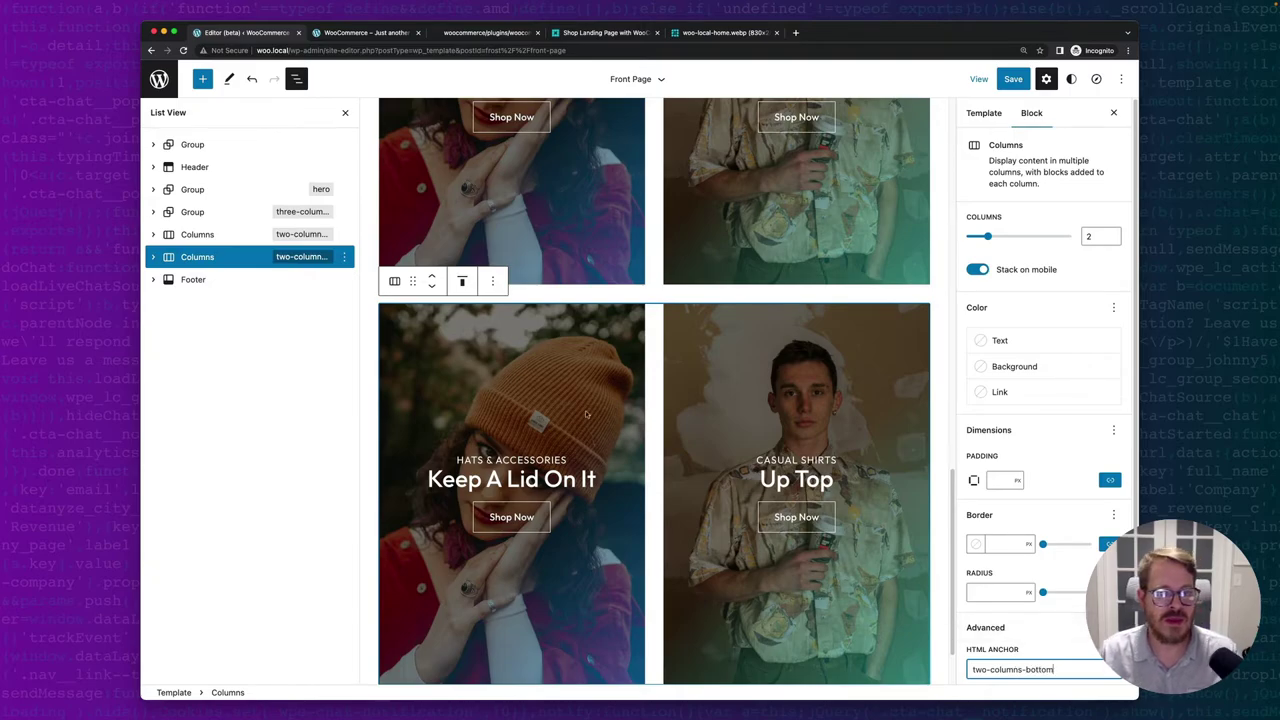
{"action": "left_click", "coordinate": [526, 364]}
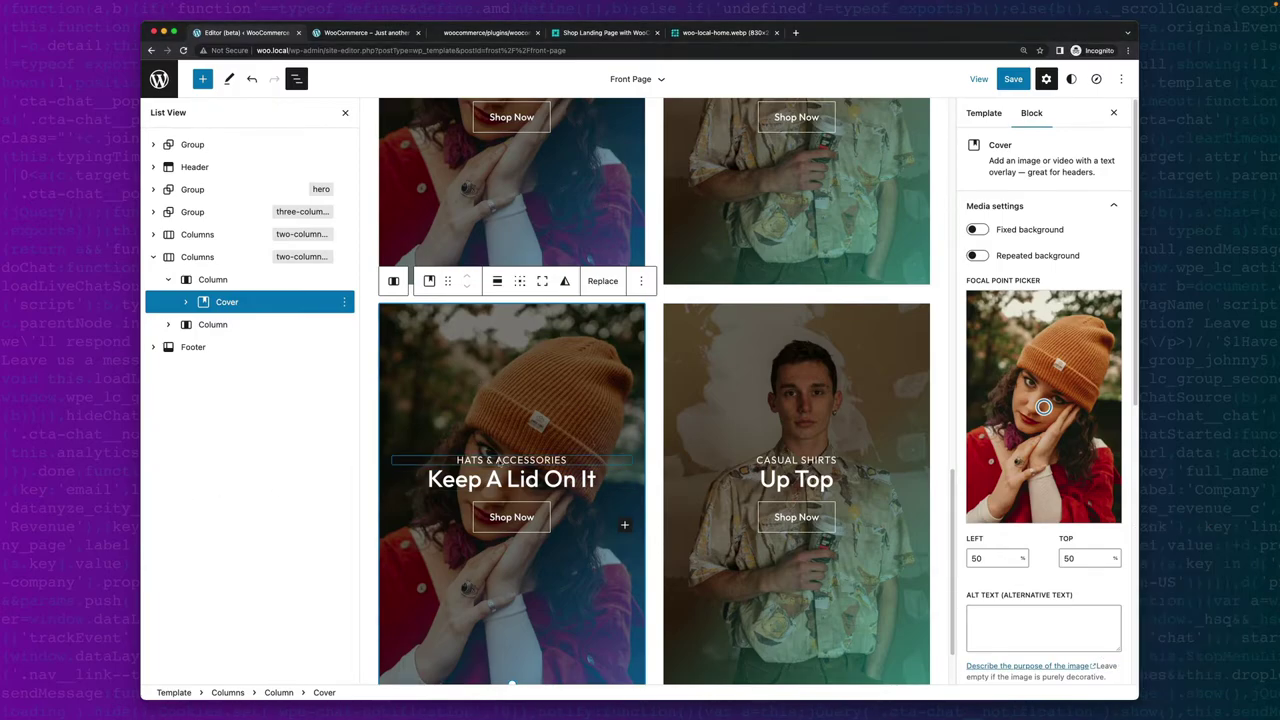
Relabel the lower-left cover 'Comfy Denim' with the heading 'Jeans for Days'.
{"action": "triple_click", "coordinate": [511, 460]}
{"action": "type", "text": "Comfy Denim"}
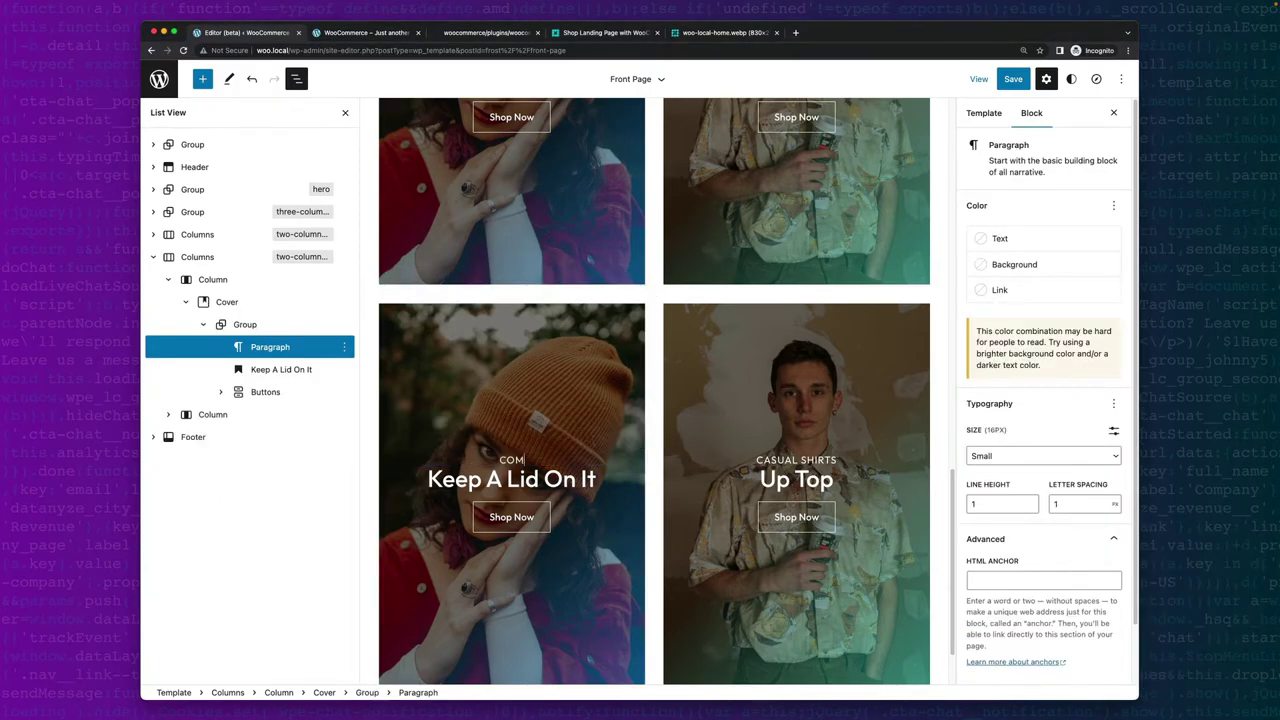
{"action": "triple_click", "coordinate": [510, 479]}
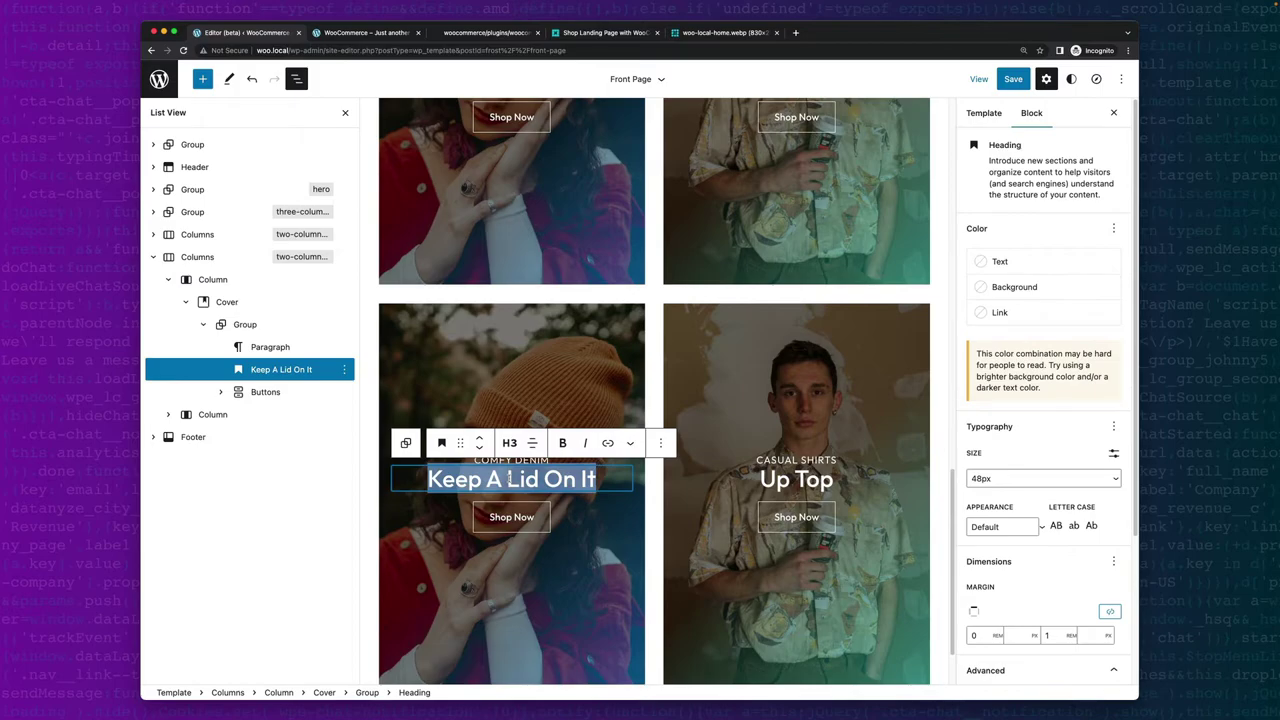
{"action": "type", "text": "JEA"}
{"action": "key", "text": "BackSpace"}
{"action": "key", "text": "BackSpace"}
{"action": "type", "text": "eans for Days"}
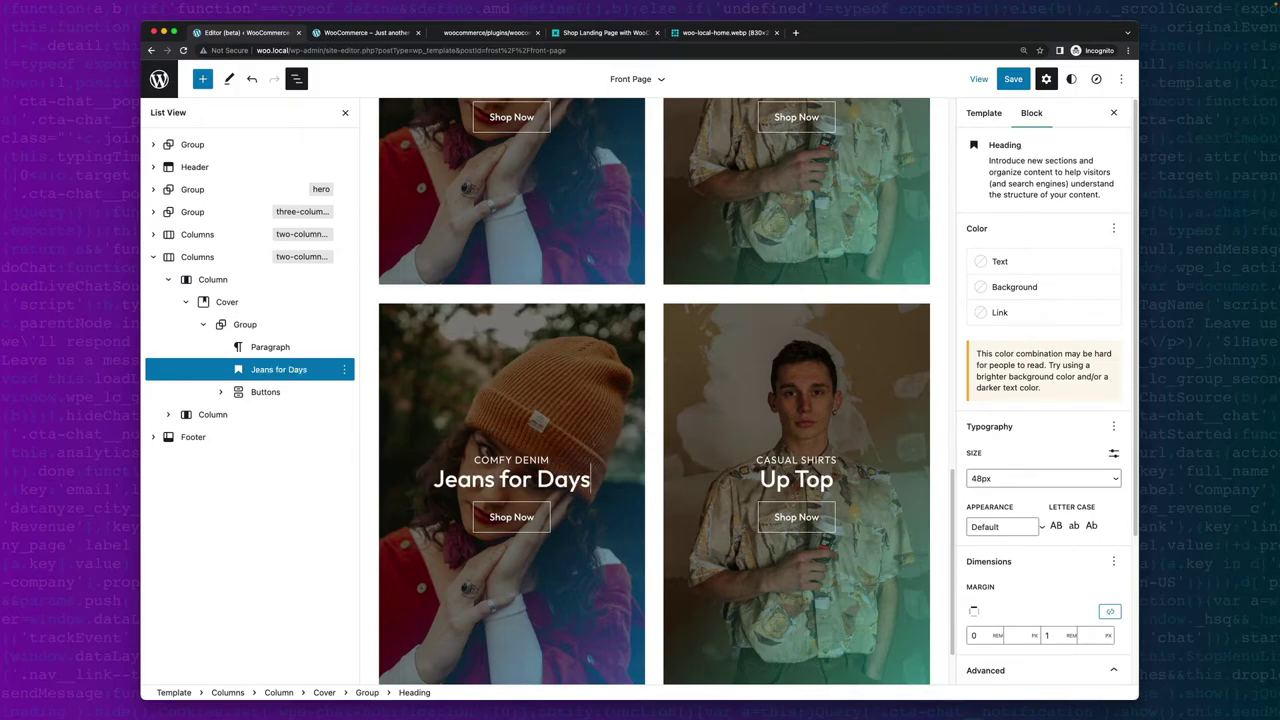
Replace the lower-left cover image with the denim photo from the Media Library.
{"action": "left_click", "coordinate": [580, 370]}
{"action": "left_click", "coordinate": [606, 281]}
{"action": "left_click", "coordinate": [600, 320]}
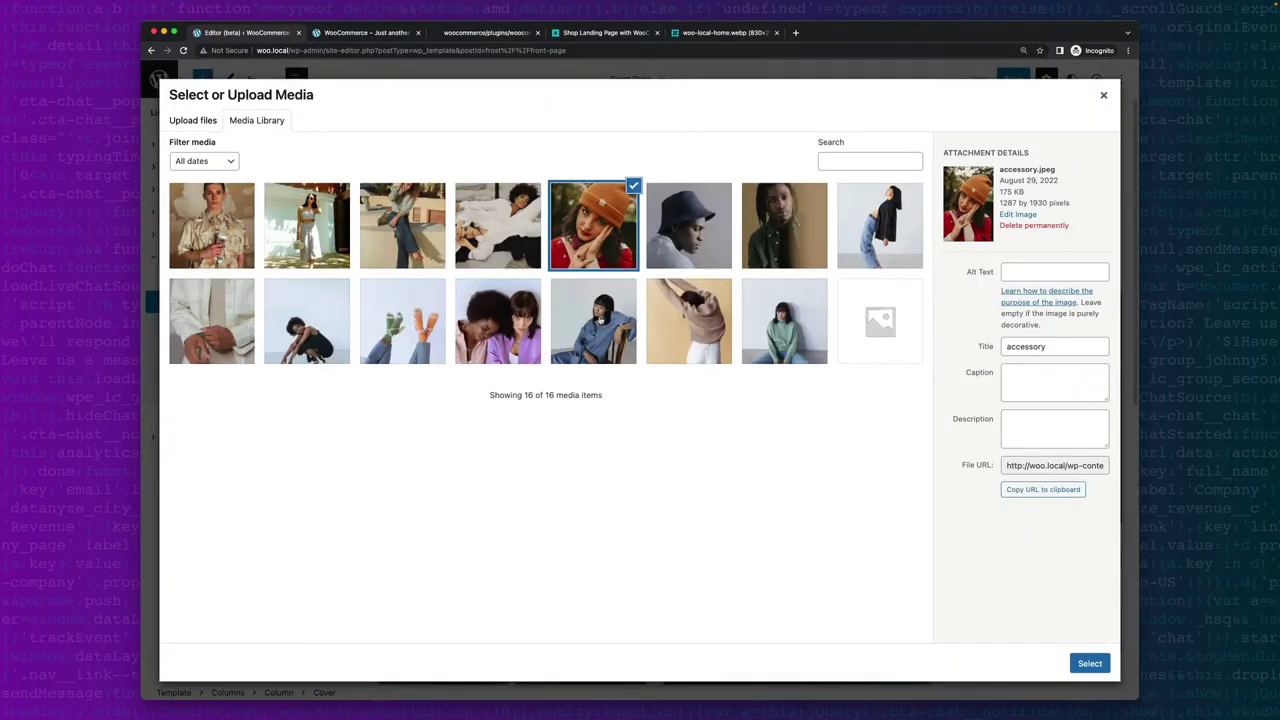
{"action": "left_click", "coordinate": [434, 231]}
{"action": "left_click", "coordinate": [1090, 663]}
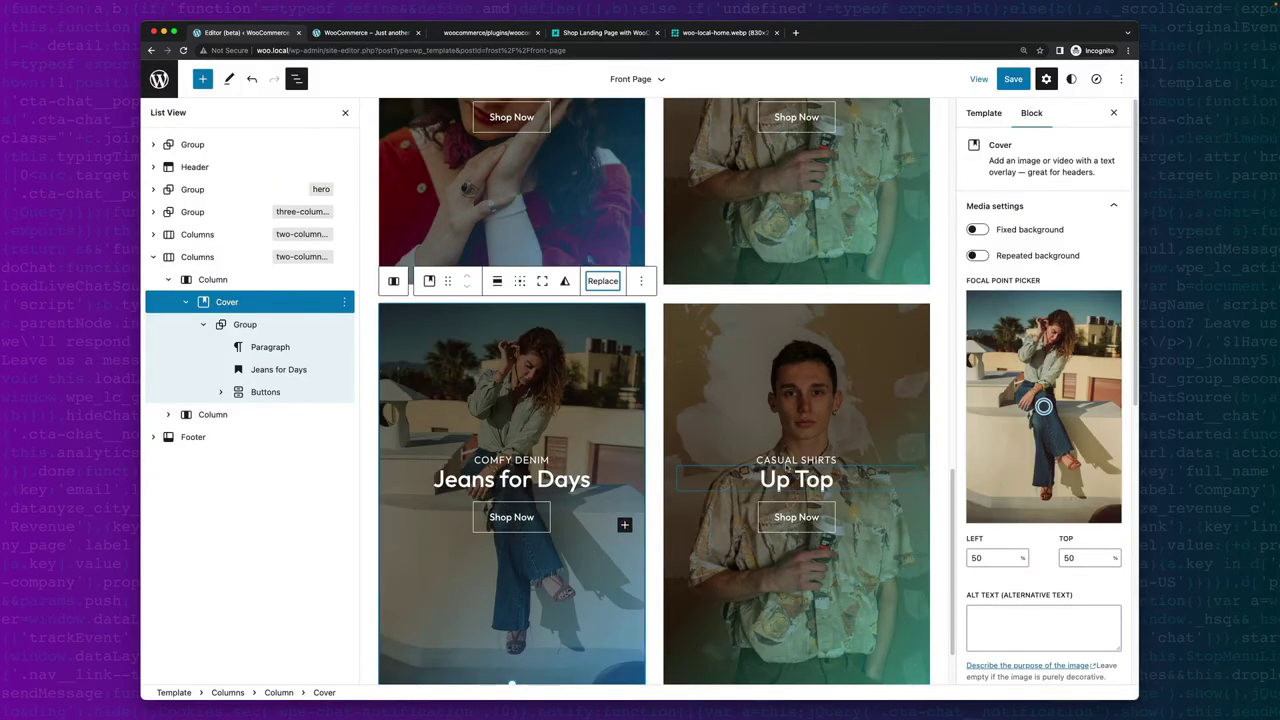
Replace the lower-right cover image with the white-dress photo.
{"action": "left_click", "coordinate": [788, 380]}
{"action": "left_click", "coordinate": [886, 278]}
{"action": "left_click", "coordinate": [943, 320]}
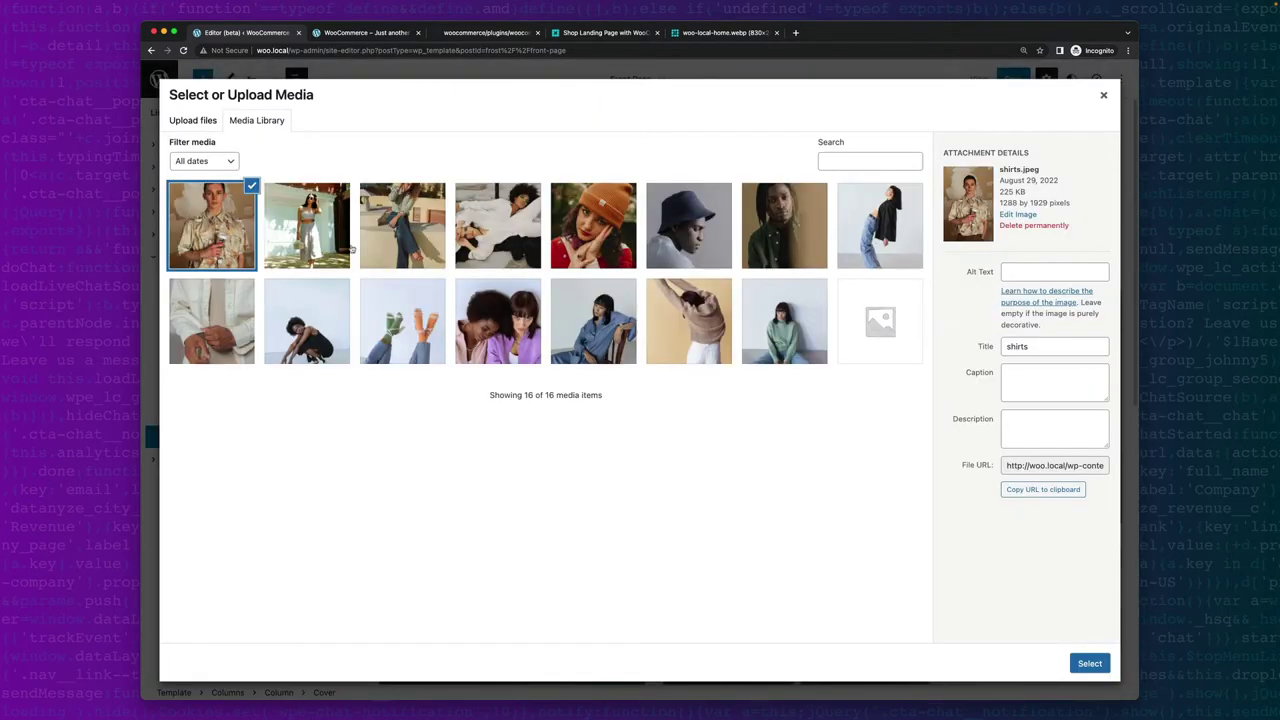
{"action": "left_click", "coordinate": [310, 228]}
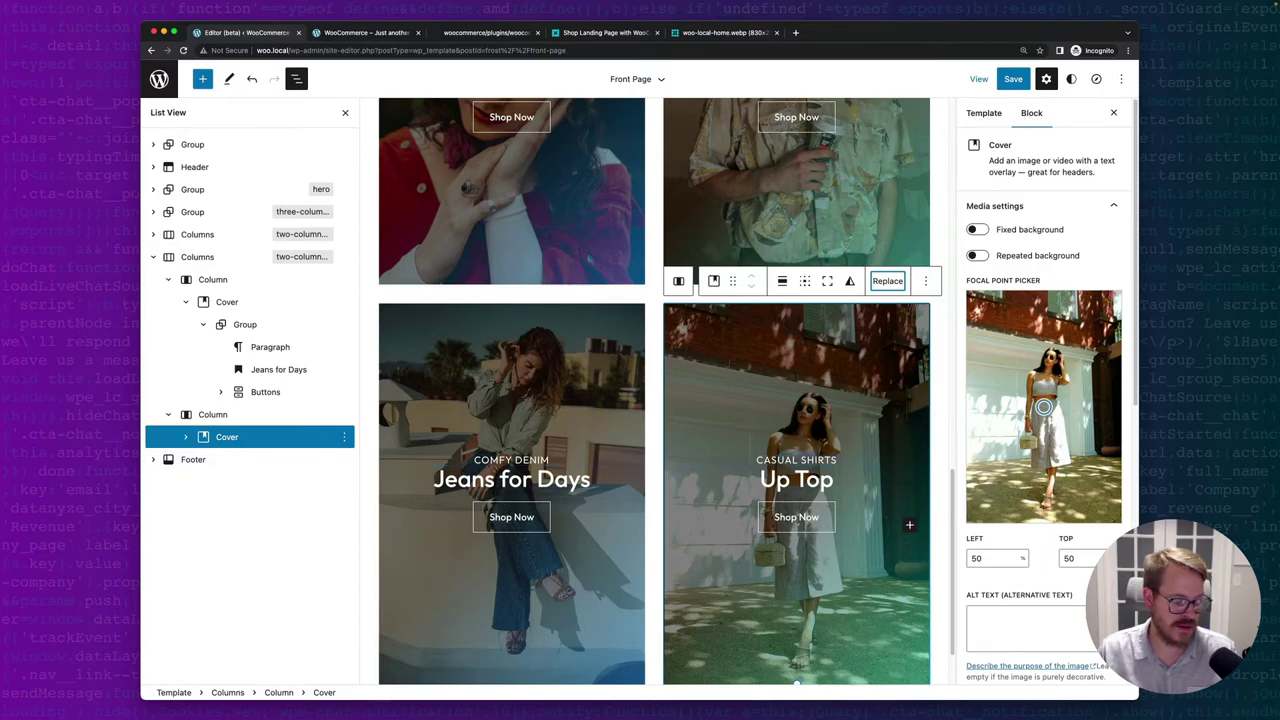
Delete the Up Top heading and change the CASUAL SHIRTS label to 'Save 15% on entire summer collection'.
{"action": "left_click", "coordinate": [800, 479]}
{"action": "left_click", "coordinate": [941, 443]}
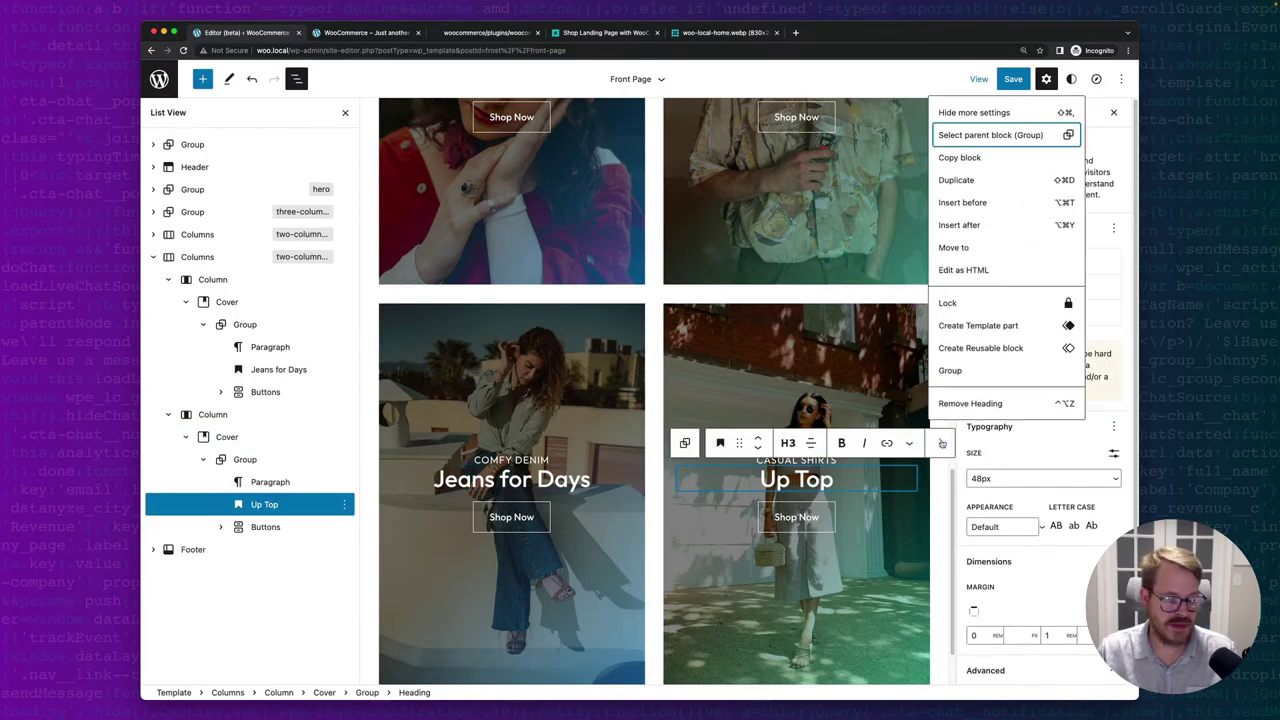
{"action": "left_click", "coordinate": [960, 403]}
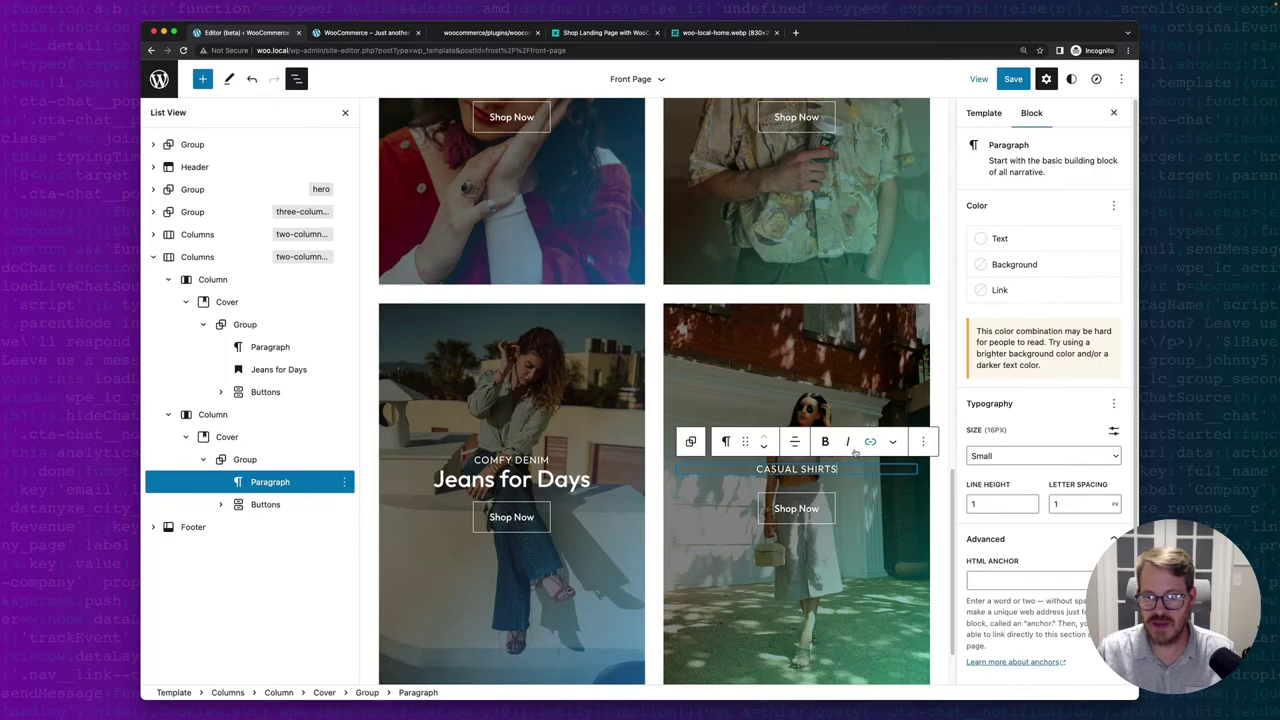
{"action": "triple_click", "coordinate": [818, 469]}
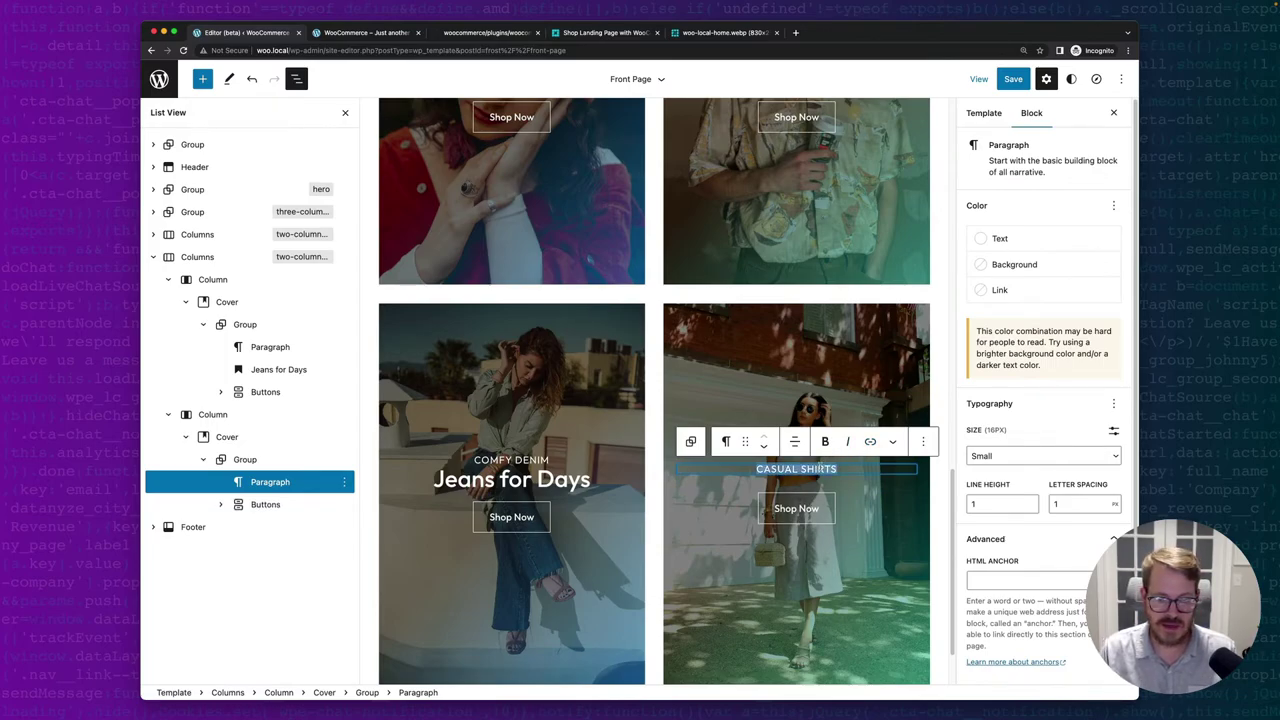
{"action": "key", "text": "BackSpace"}
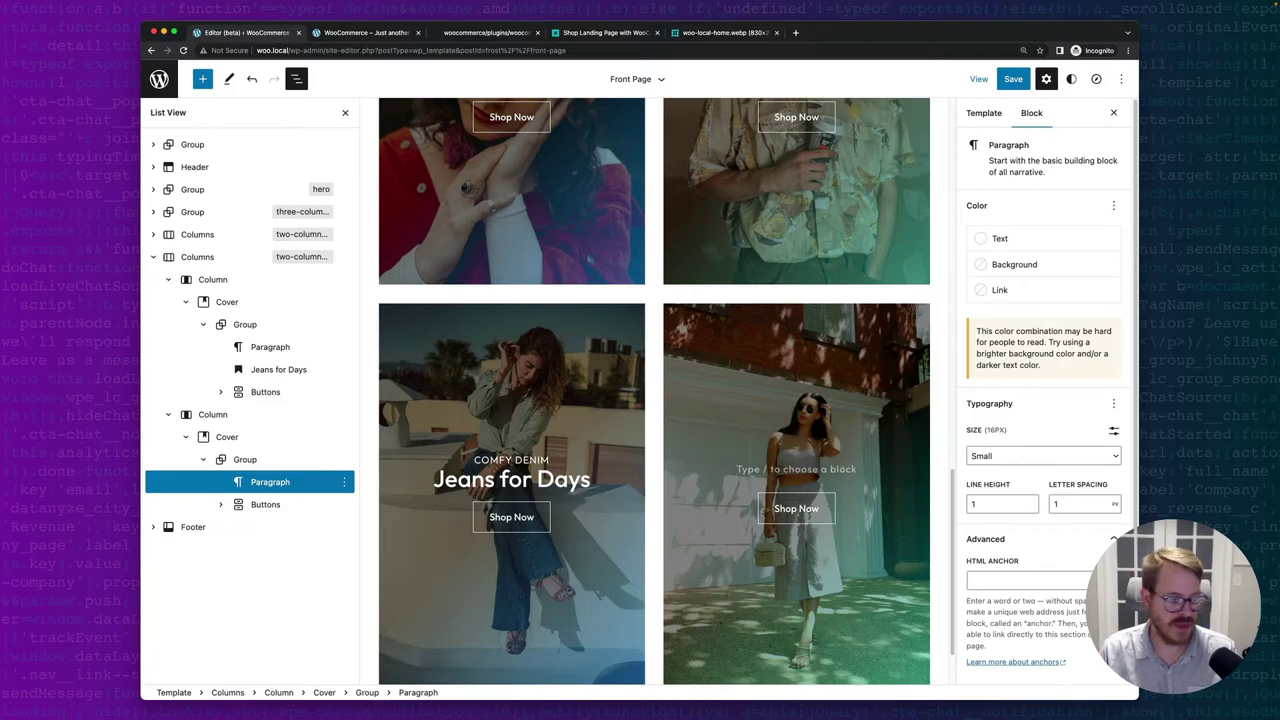
{"action": "type", "text": "Save"}
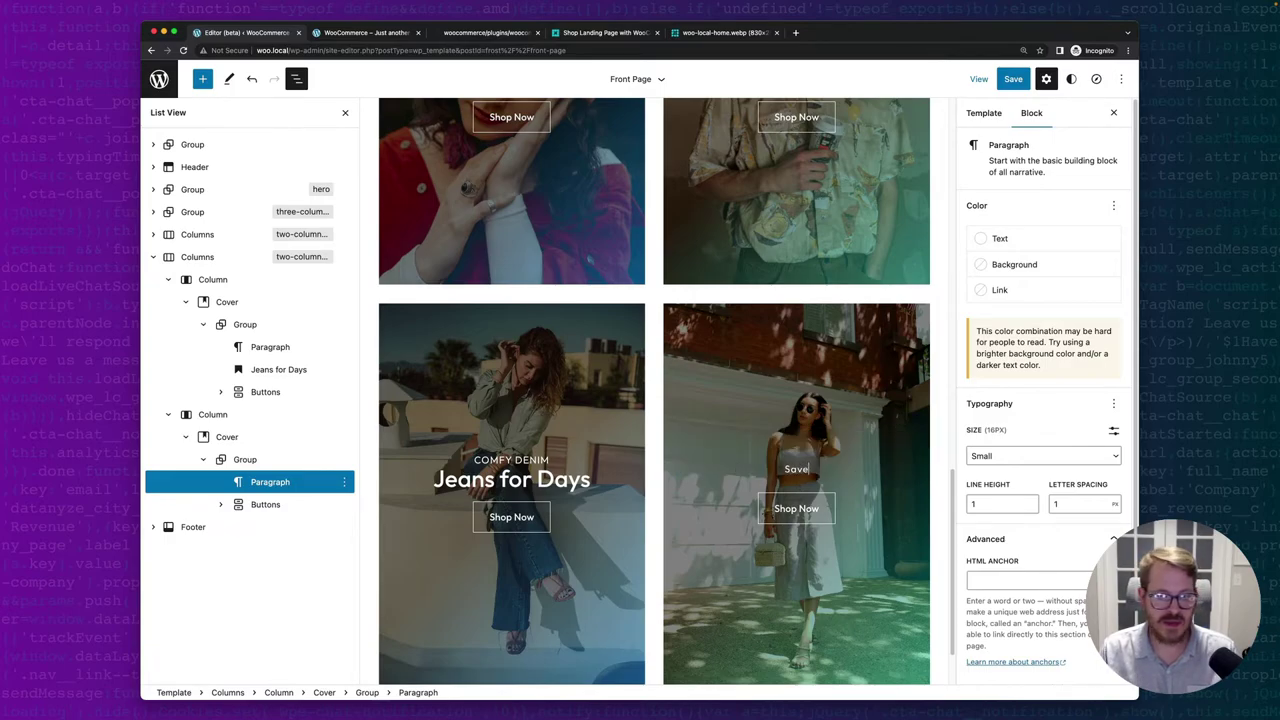
{"action": "type", "text": " 15"}
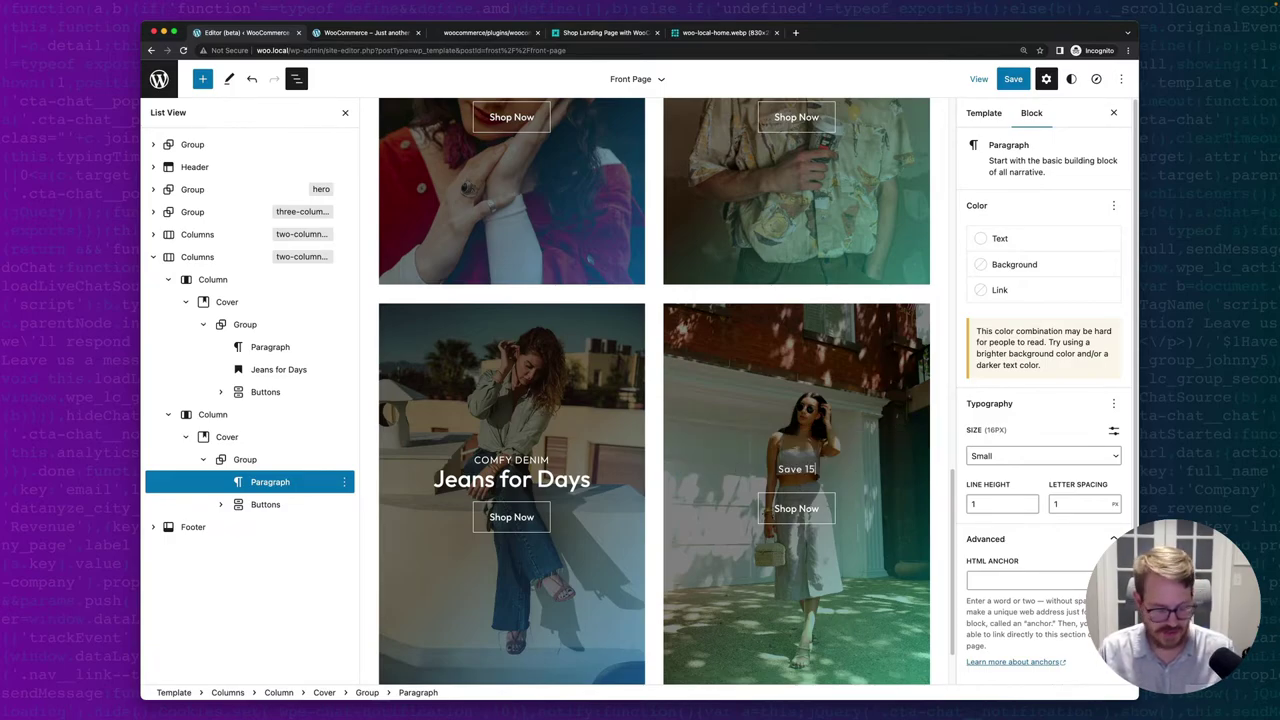
{"action": "type", "text": "% an en"}
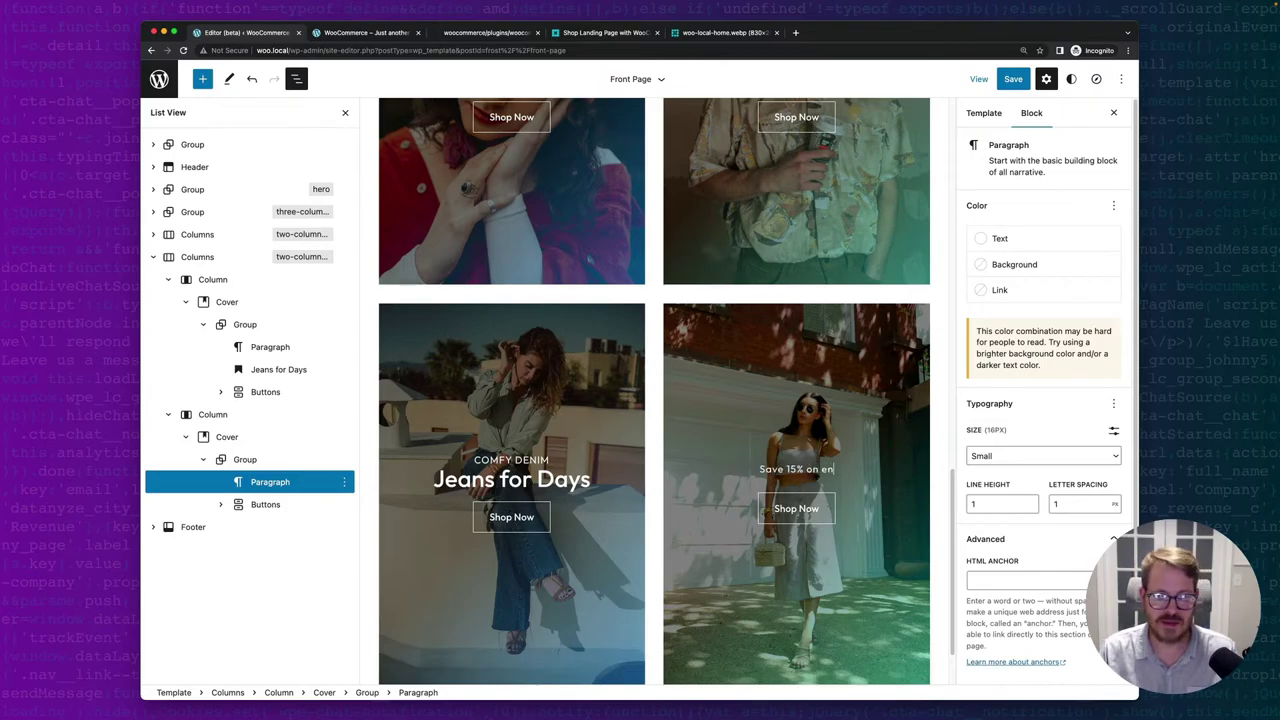
{"action": "type", "text": "tire summer"}
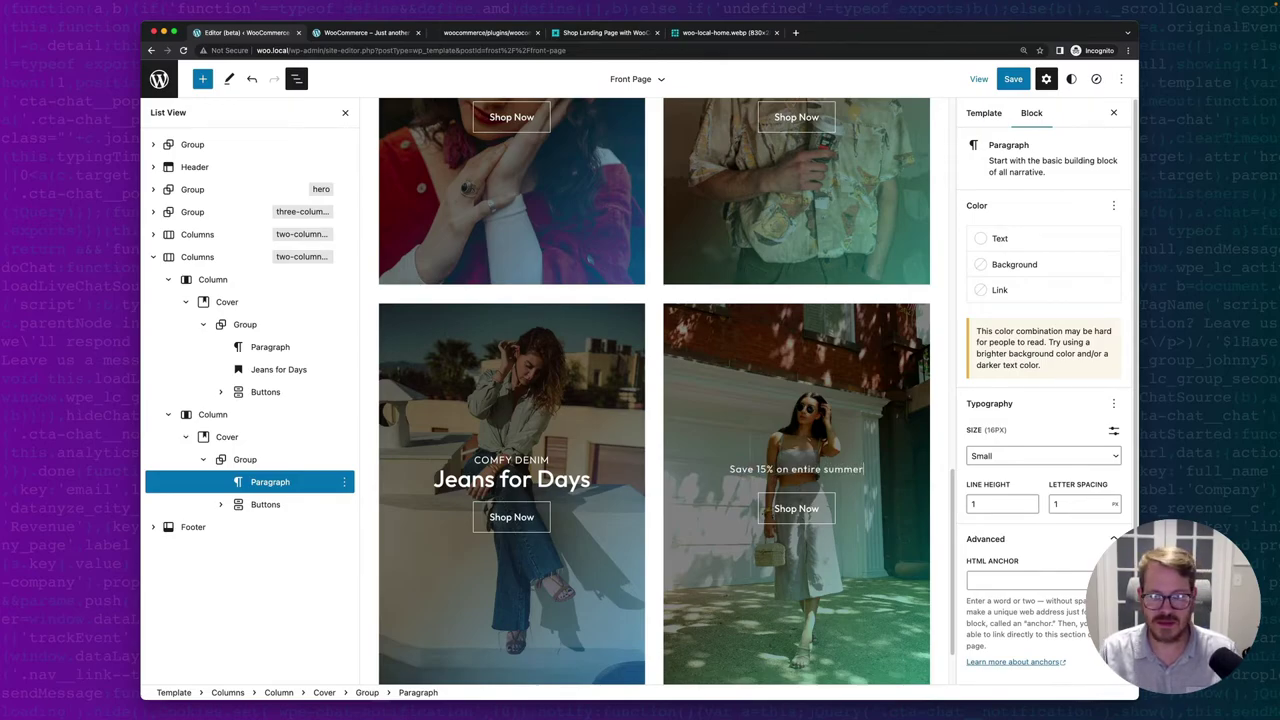
{"action": "type", "text": " collection"}
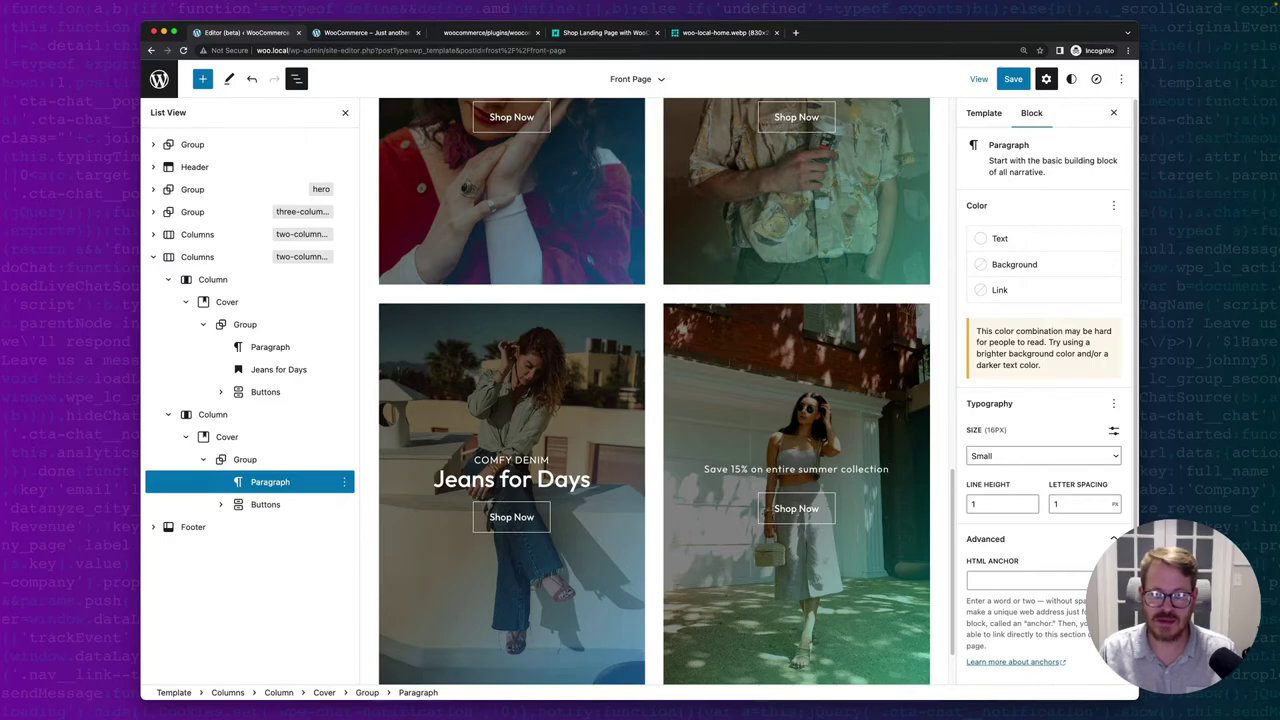
Add a paragraph 'Enter code HEADINTHESAND at checkout.' below the sale line.
{"action": "key", "text": "Return"}
{"action": "type", "text": "E"}
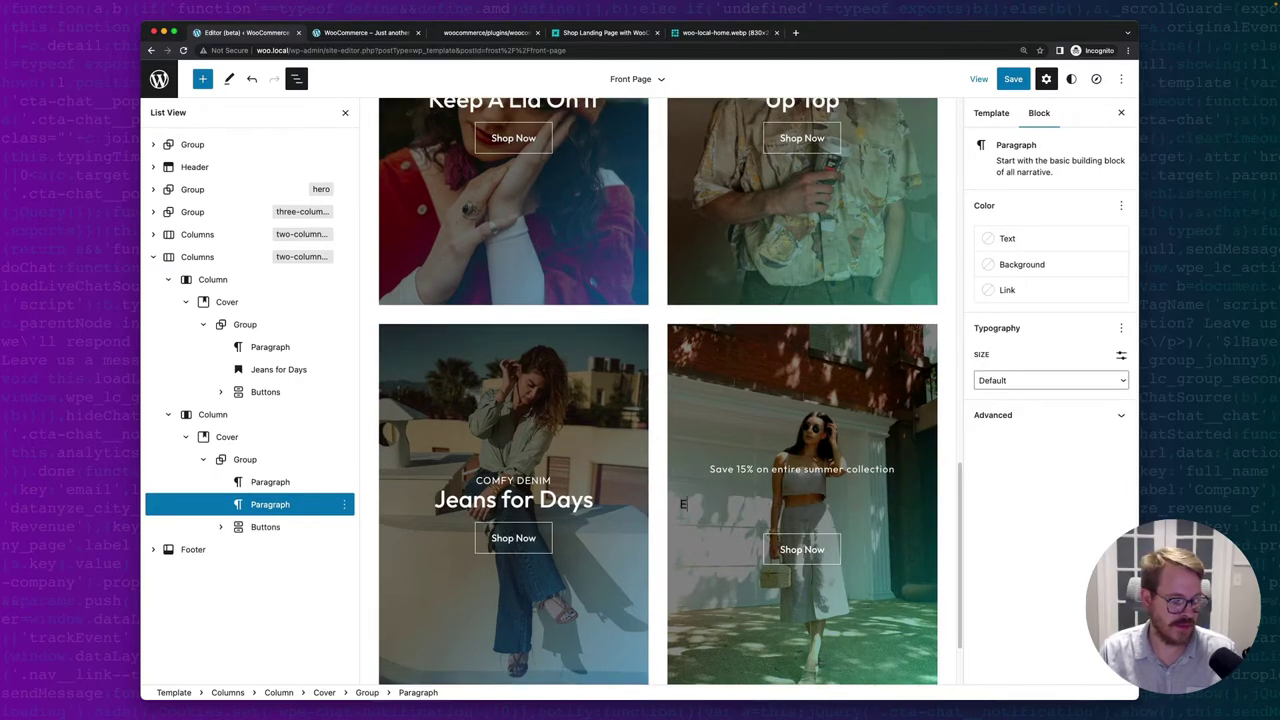
{"action": "type", "text": "nder "}
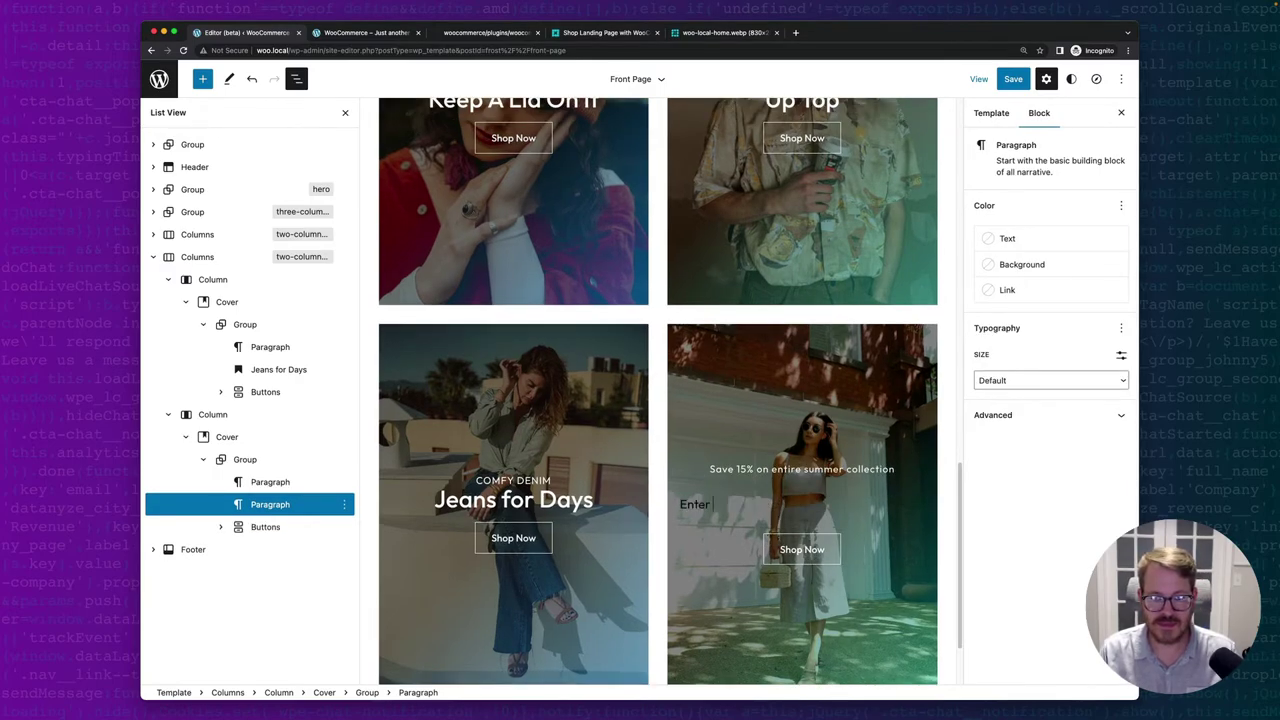
{"action": "type", "text": "code HEADING"}
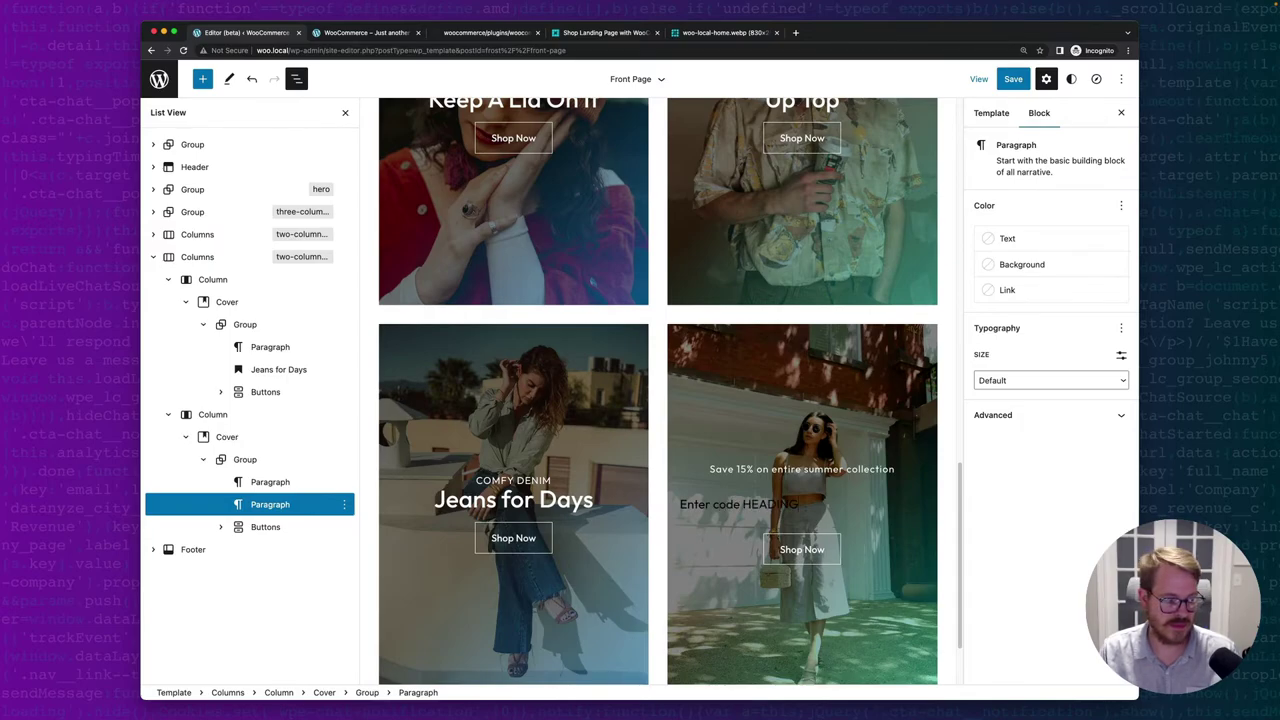
{"action": "type", "text": "HESAN"}
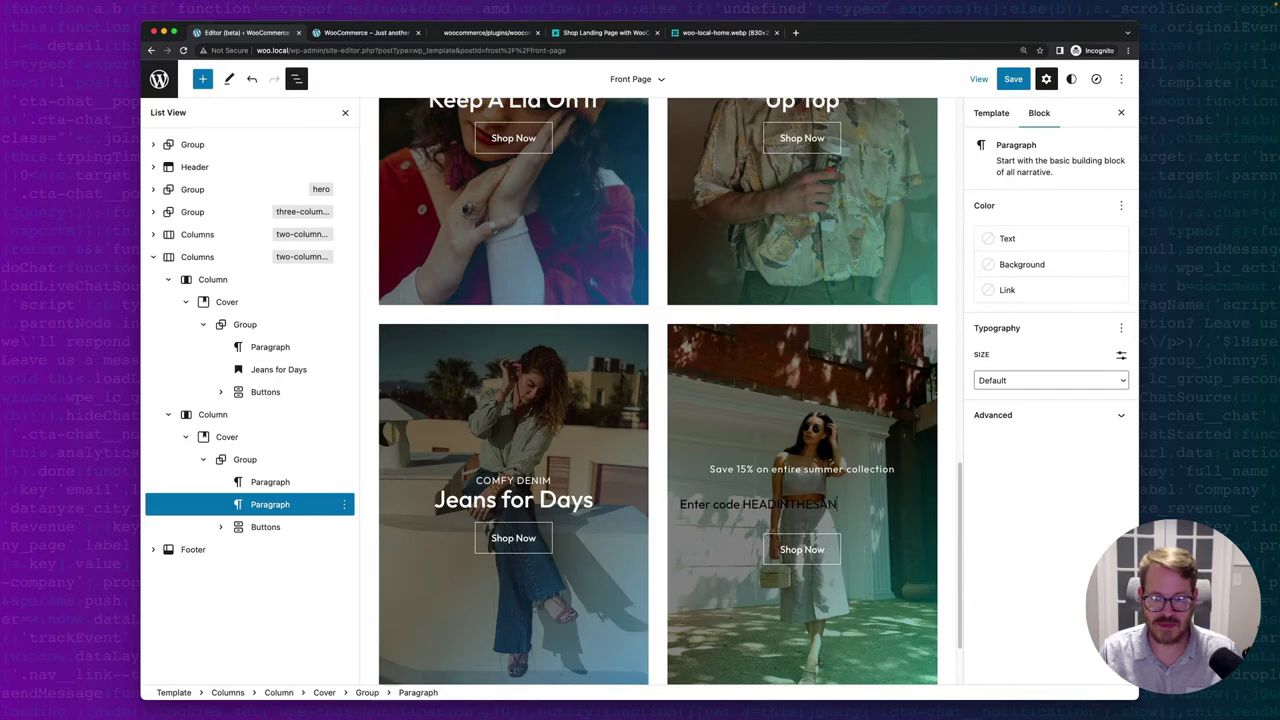
{"action": "type", "text": "S"}
{"action": "key", "text": "BackSpace"}
{"action": "type", "text": "D"}
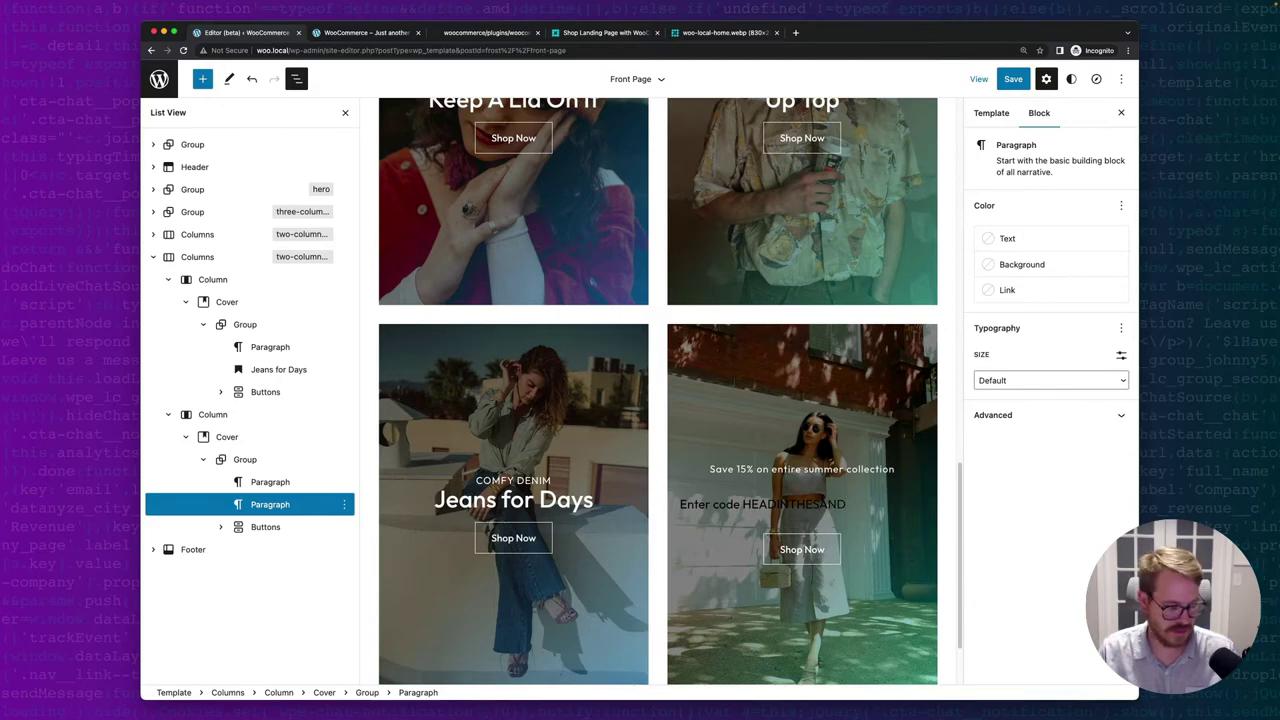
{"action": "key", "text": "shift+alt+Left"}
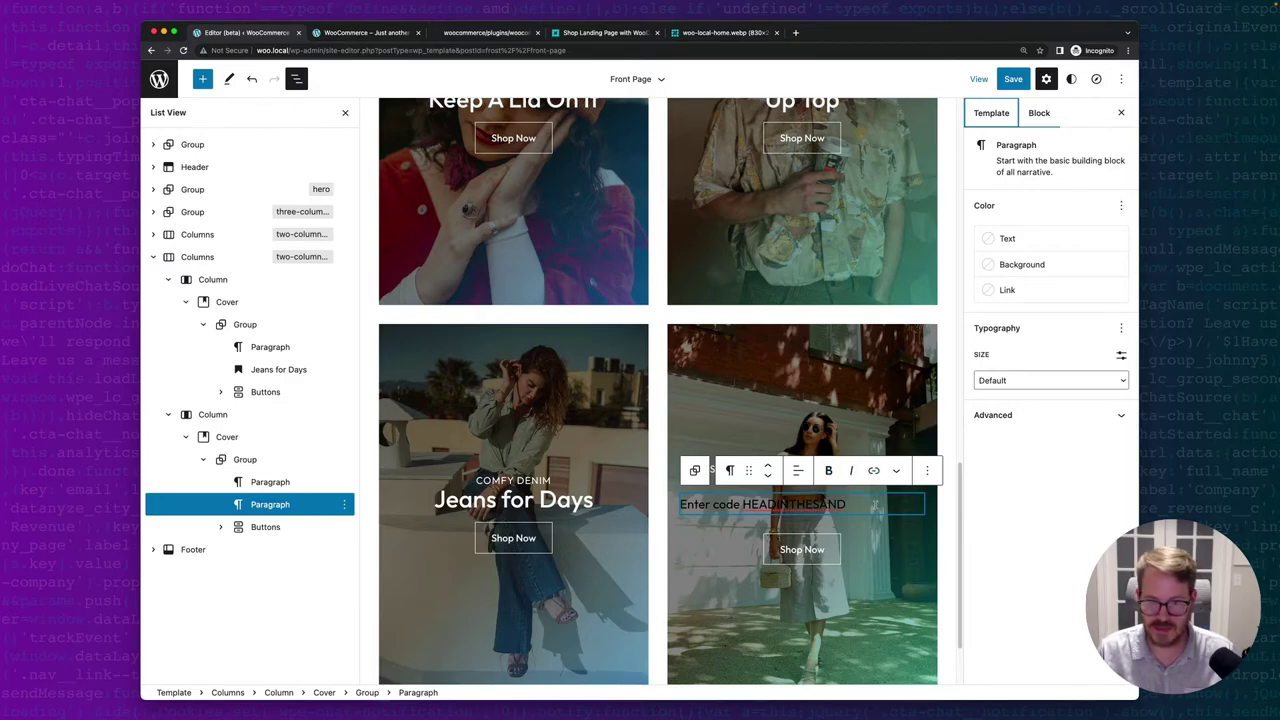
{"action": "key", "text": "Right"}
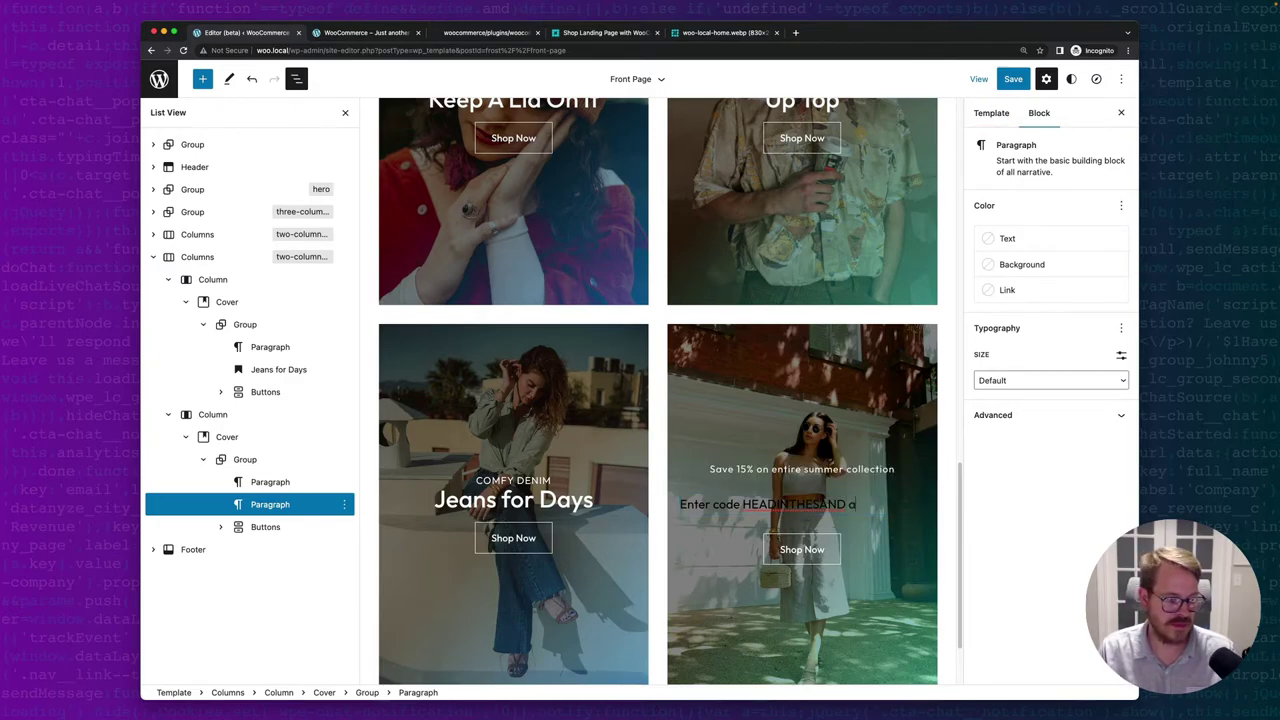
{"action": "type", "text": "at checkout!"}
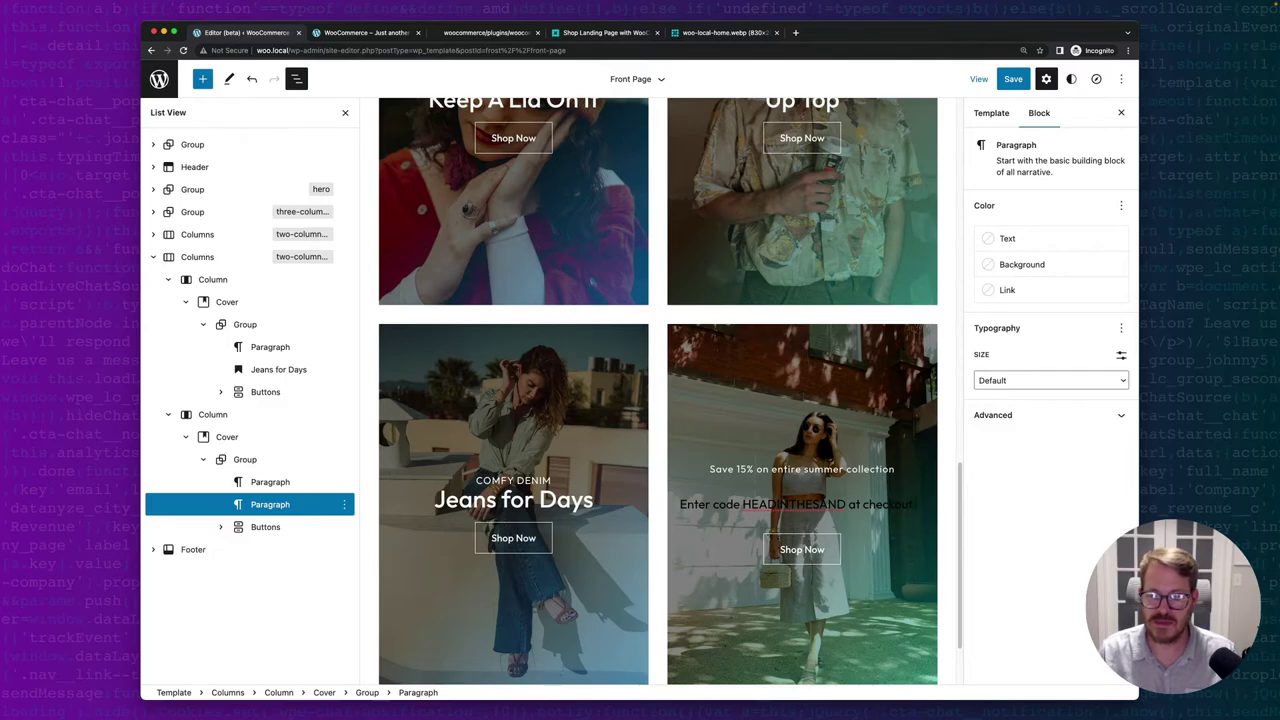
{"action": "type", "text": "."}
{"action": "key", "text": "super+a"}
{"action": "key", "text": "super+s"}
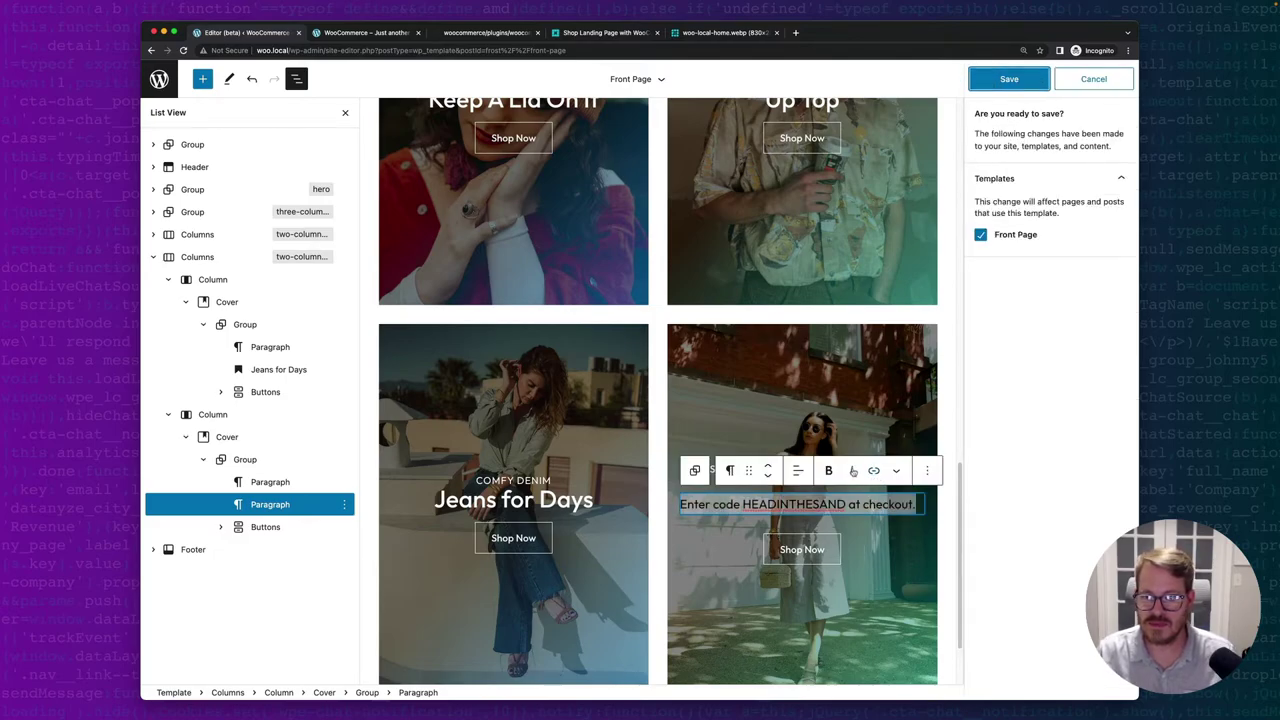
Centre the checkout-code paragraph and make its text white.
{"action": "left_click", "coordinate": [797, 470]}
{"action": "left_click", "coordinate": [840, 532]}
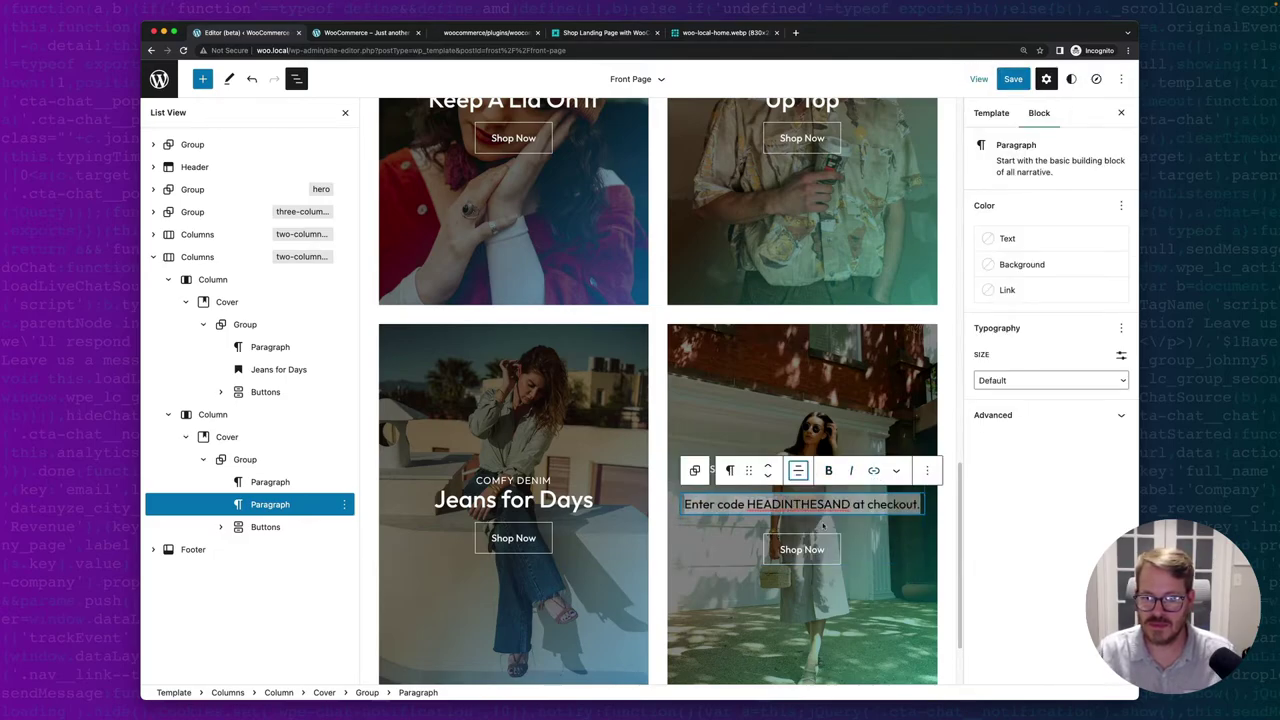
{"action": "left_click", "coordinate": [992, 240]}
{"action": "left_click", "coordinate": [908, 314]}
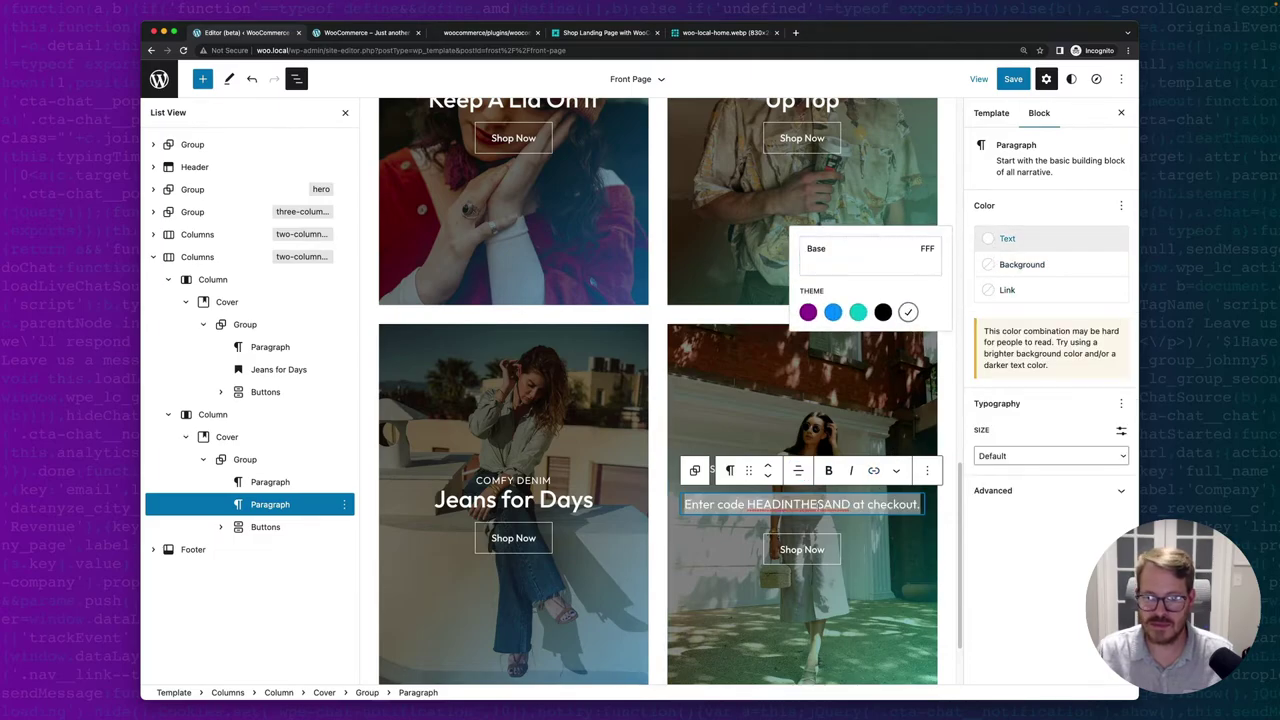
{"action": "left_click", "coordinate": [790, 548]}
{"action": "left_click", "coordinate": [765, 470]}
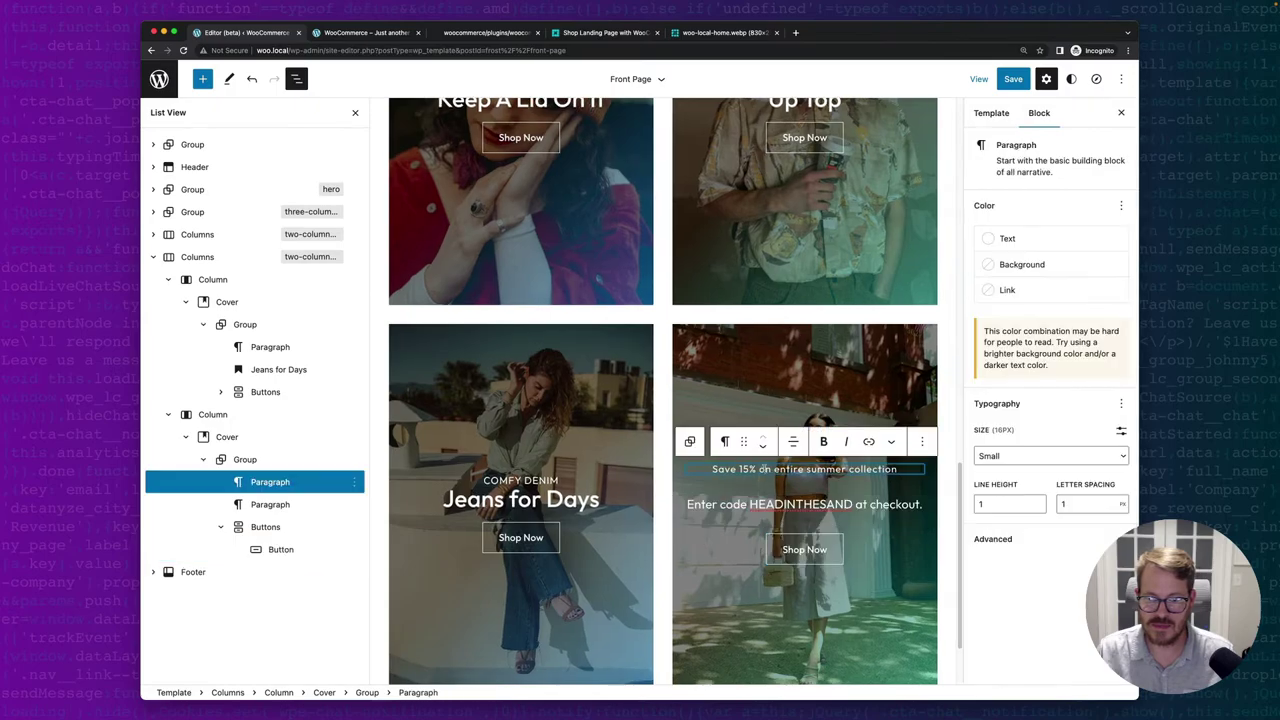
Reset the 'Save 15%' line's typography and set its size to Large.
{"action": "triple_click", "coordinate": [765, 470]}
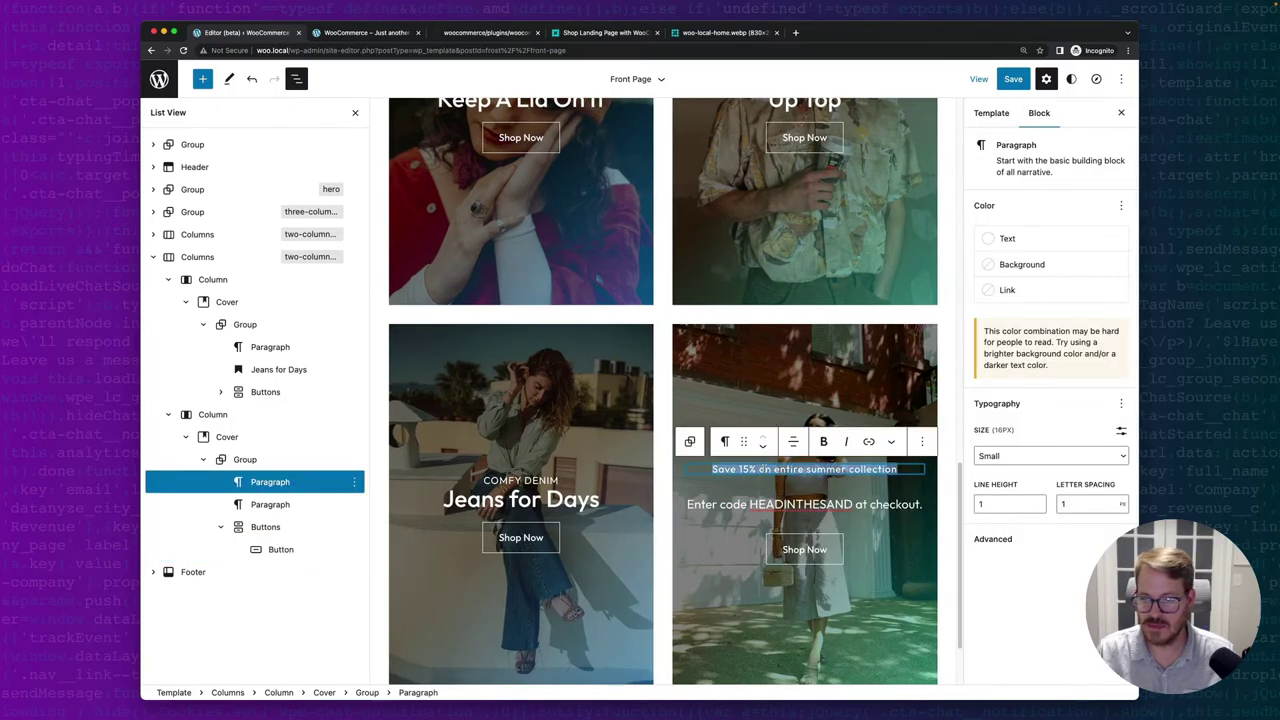
{"action": "left_click", "coordinate": [1121, 403]}
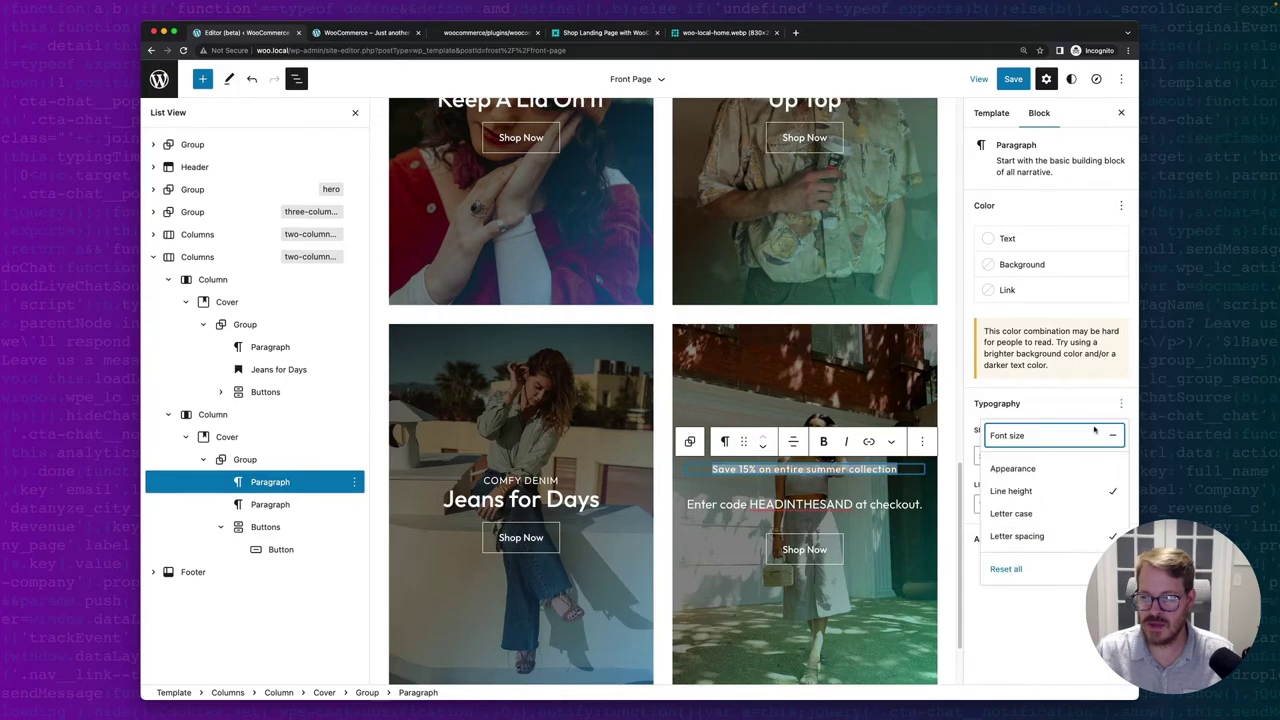
{"action": "left_click", "coordinate": [1007, 567]}
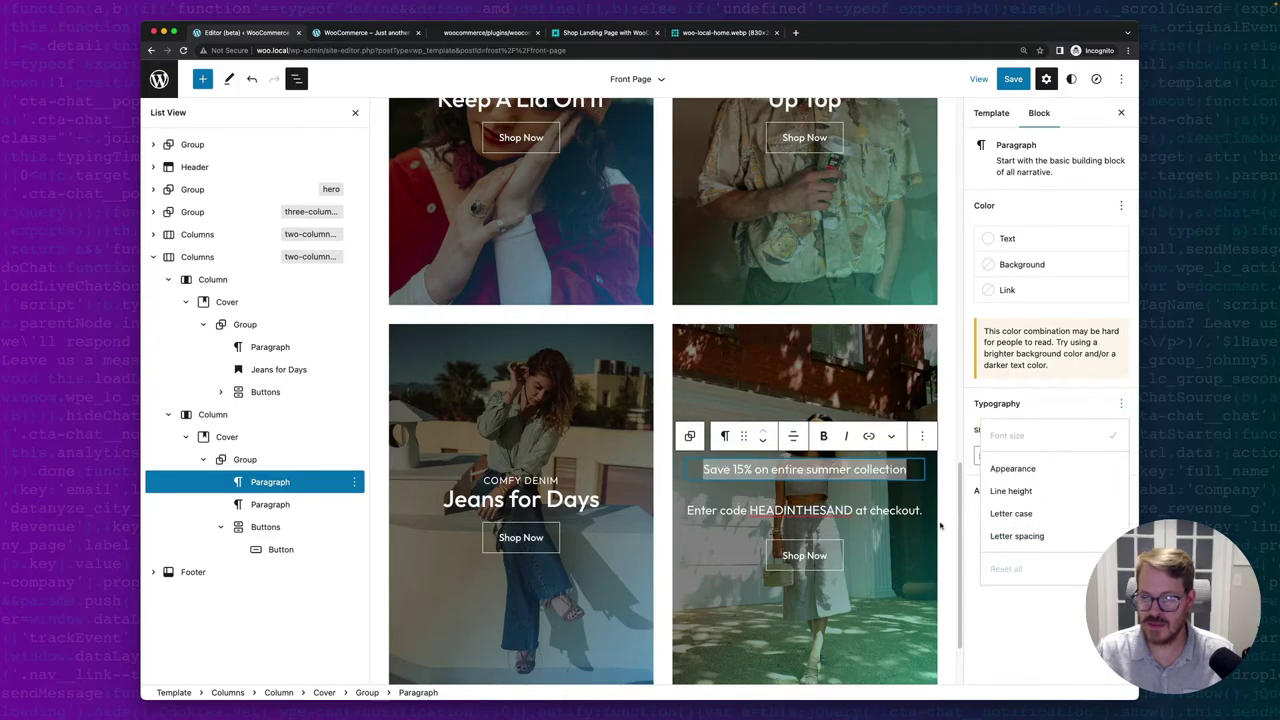
{"action": "left_click", "coordinate": [975, 409]}
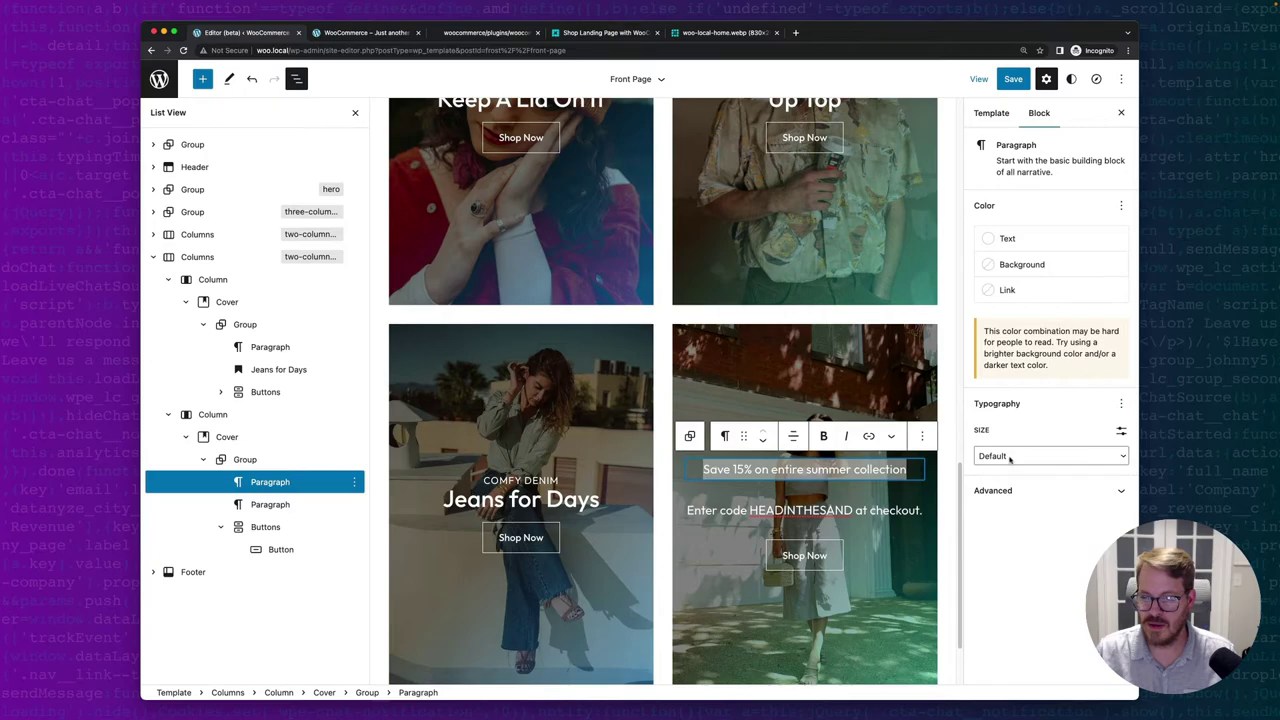
{"action": "left_click", "coordinate": [1010, 459]}
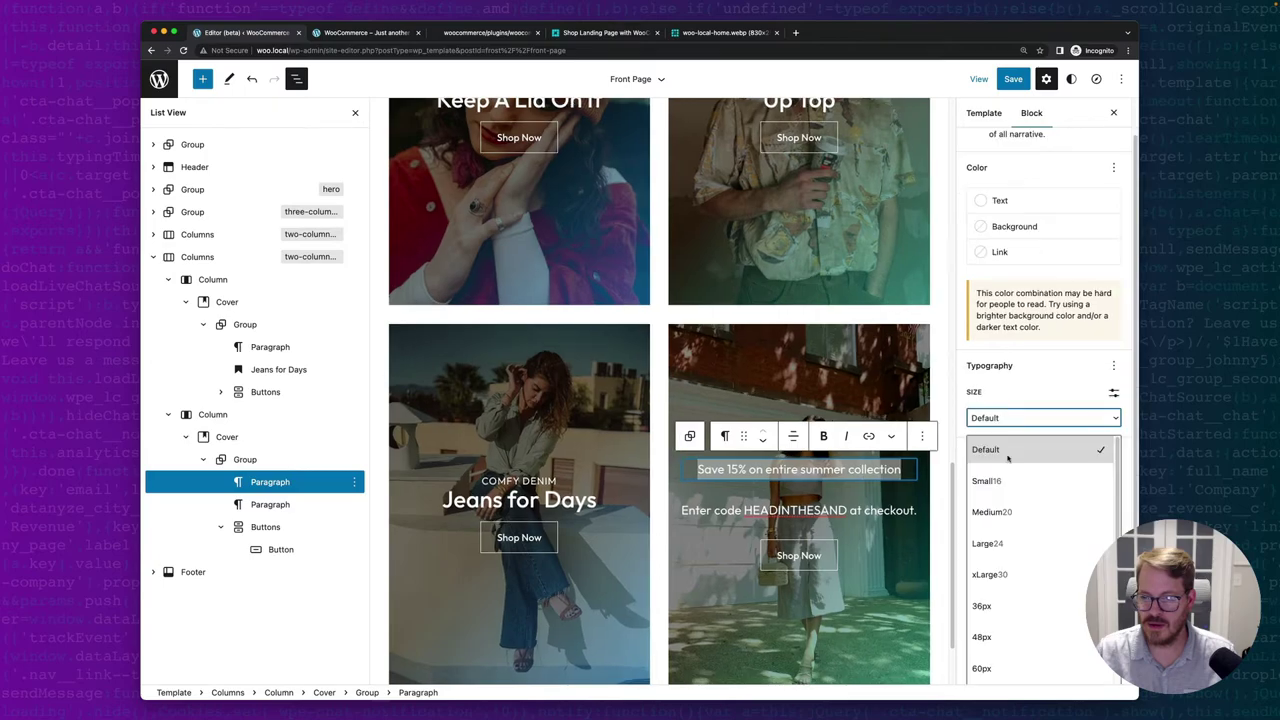
{"action": "left_click", "coordinate": [1000, 543]}
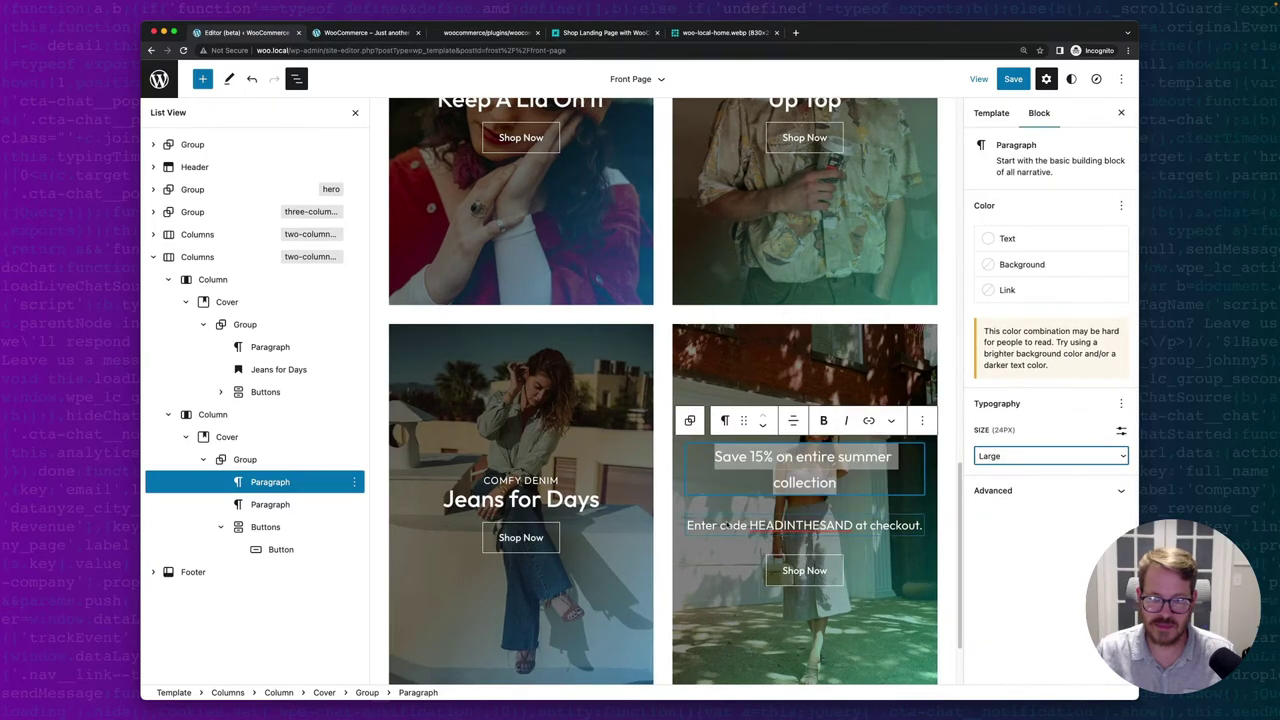
Set the checkout-code line to Small.
{"action": "left_click", "coordinate": [804, 525]}
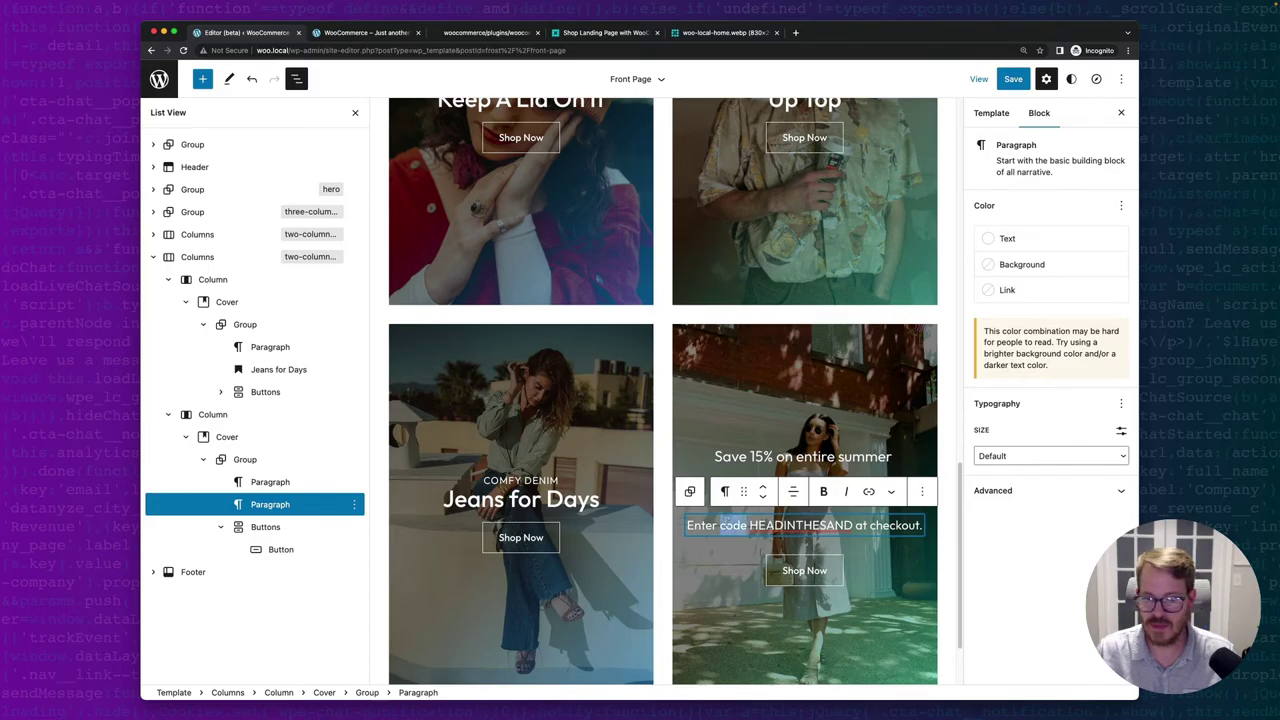
{"action": "triple_click", "coordinate": [734, 525]}
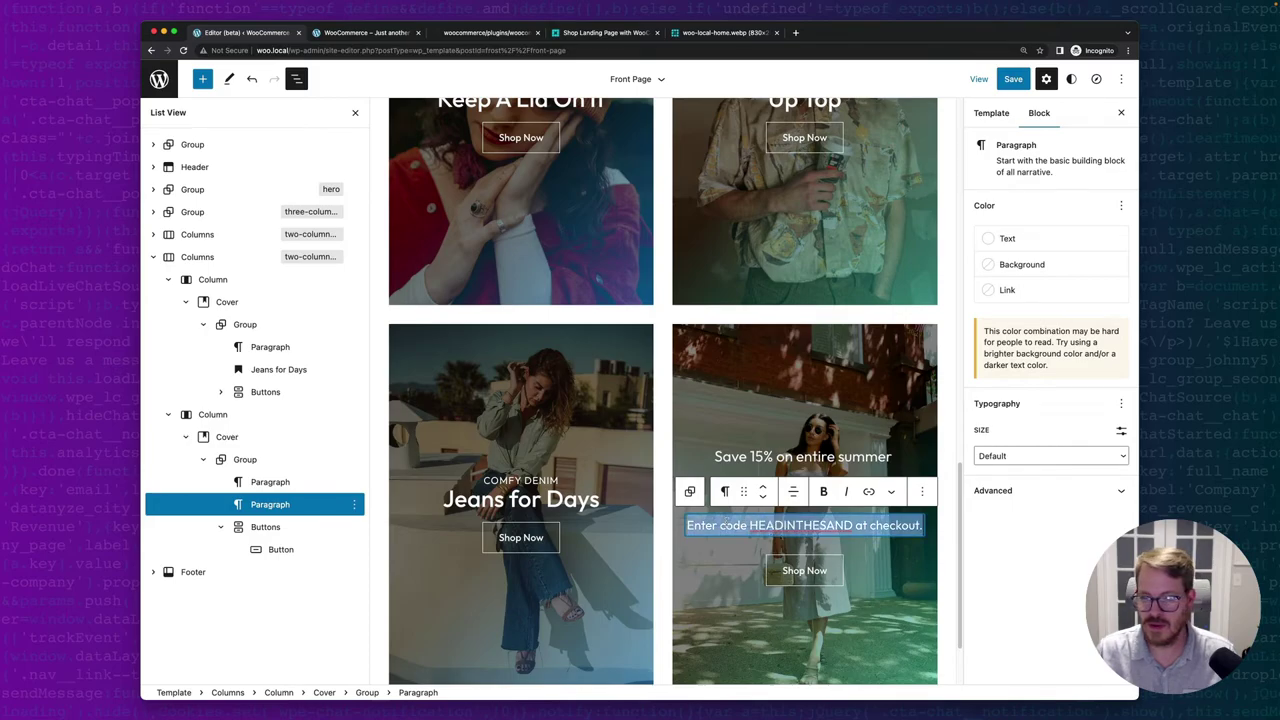
{"action": "left_click", "coordinate": [1033, 456]}
{"action": "left_click", "coordinate": [1013, 478]}
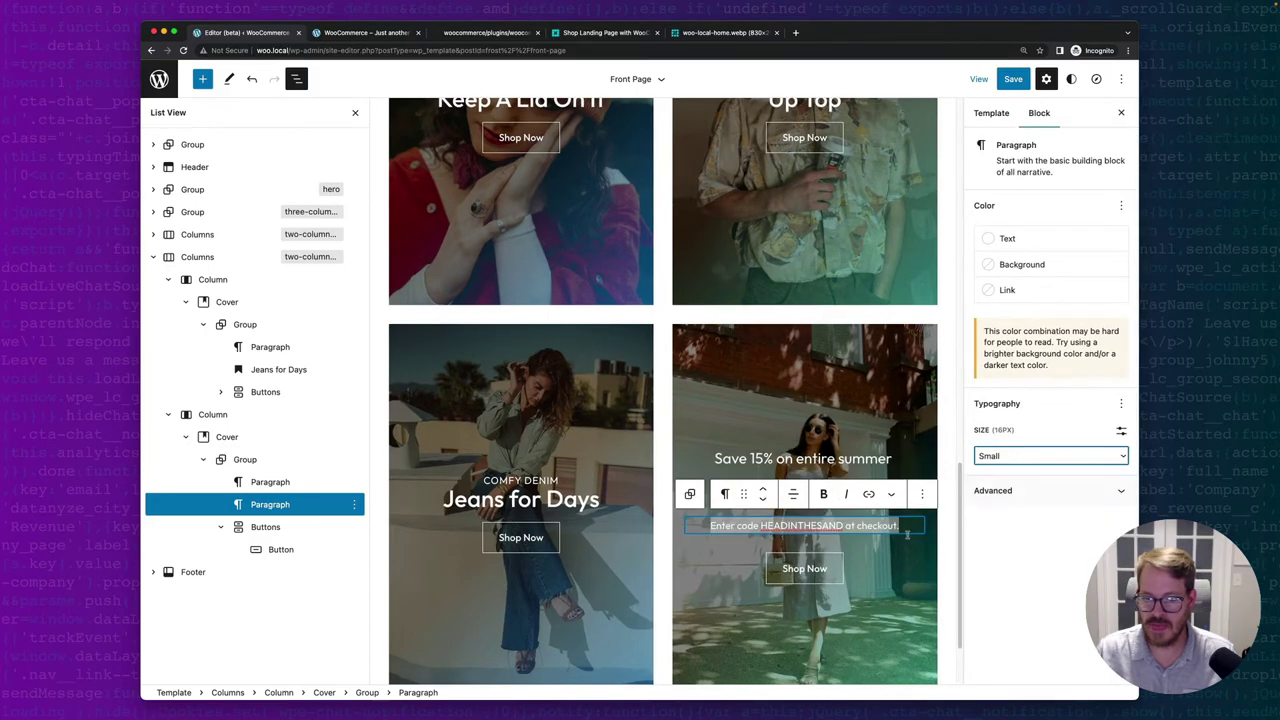
Remove the sale card's Shop Now button.
{"action": "left_click", "coordinate": [805, 569]}
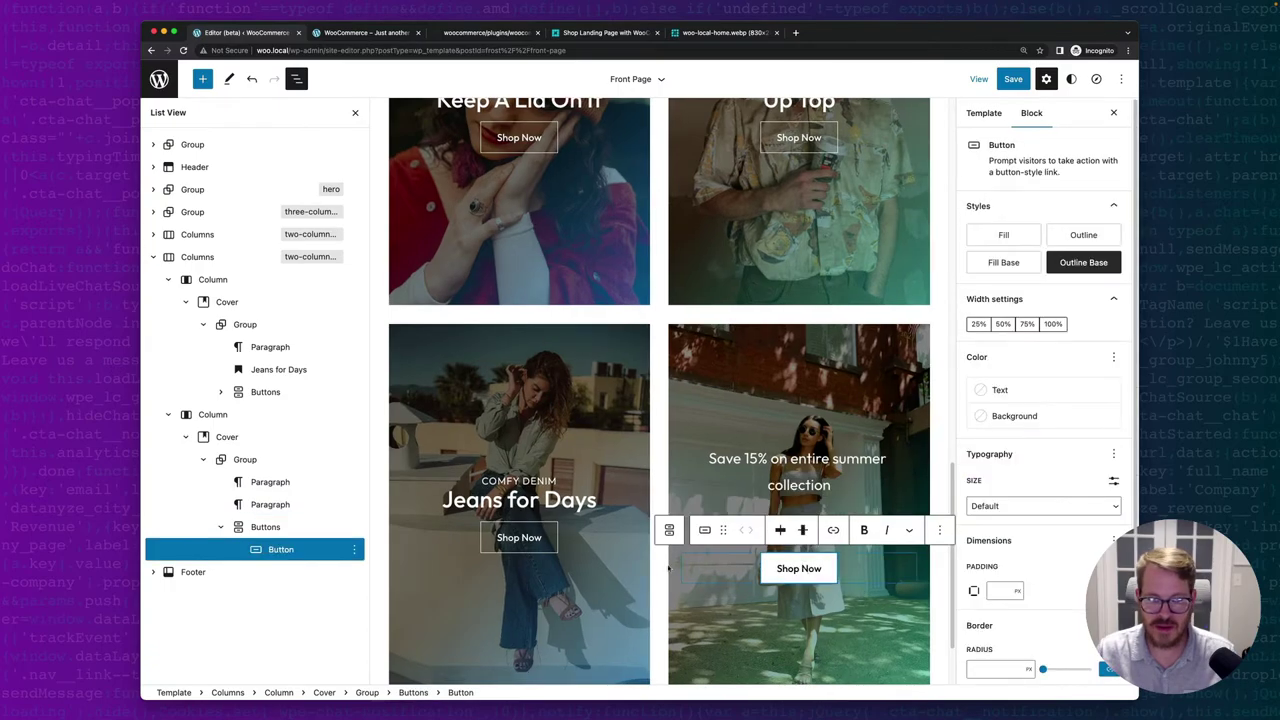
{"action": "left_click", "coordinate": [355, 525]}
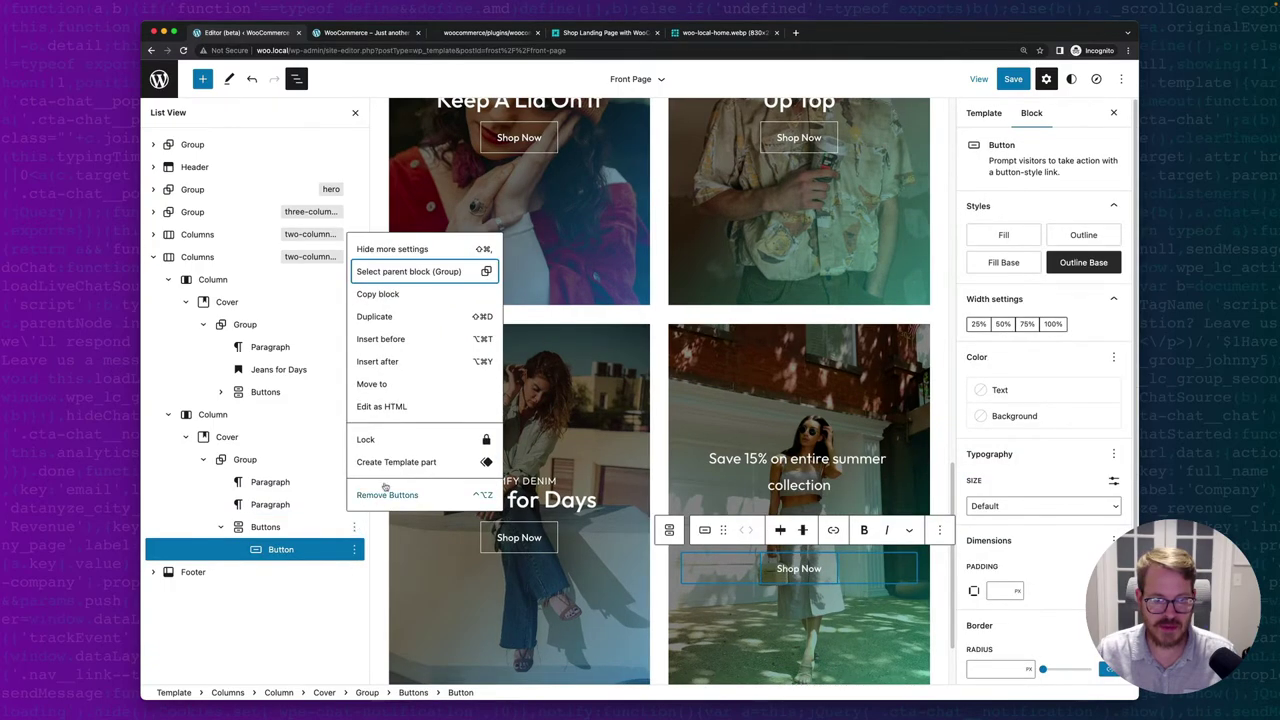
{"action": "left_click", "coordinate": [365, 491]}
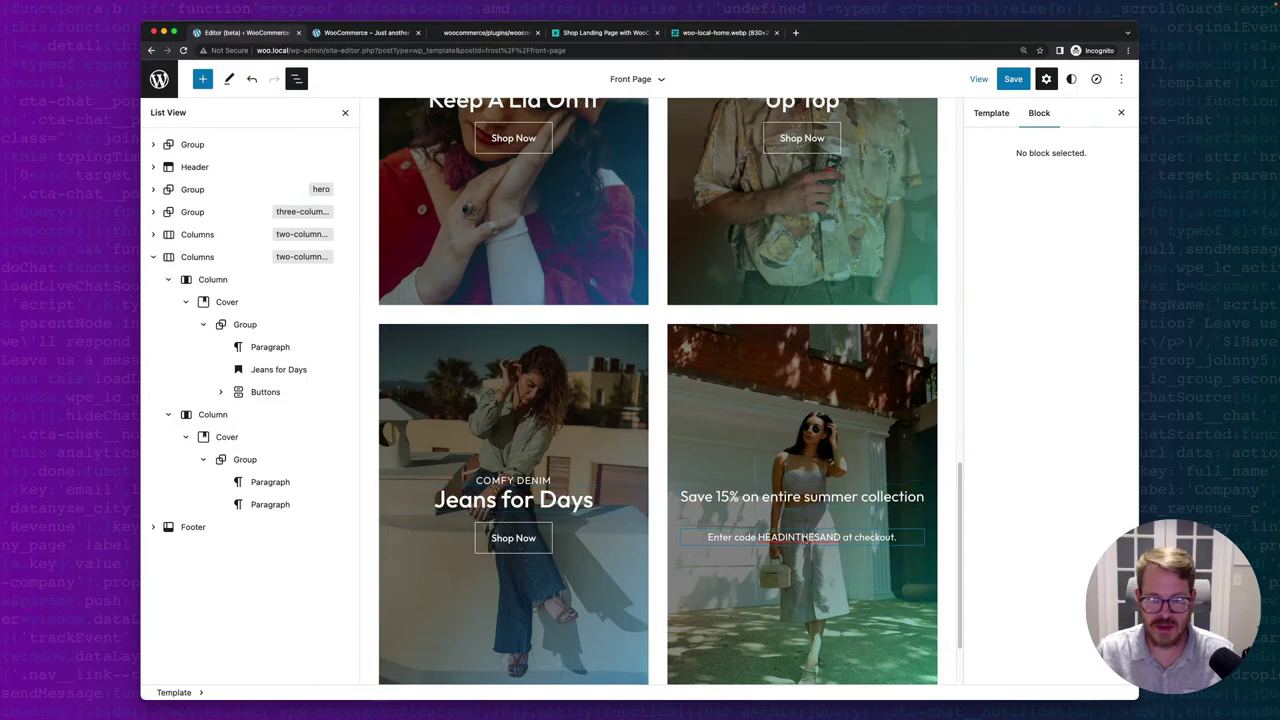
Highlight HEADINTHESAND with a purple background and white text.
{"action": "left_click", "coordinate": [838, 537]}
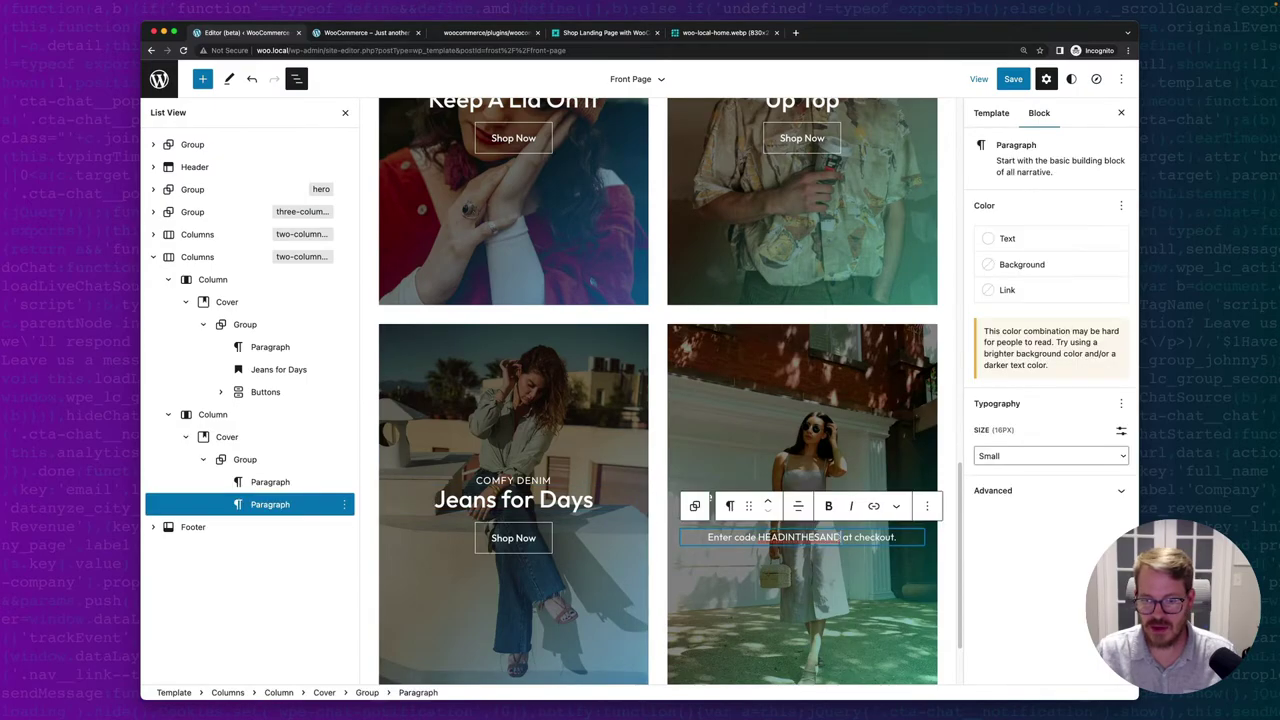
{"action": "left_click_drag", "start_coordinate": [841, 537], "coordinate": [758, 537]}
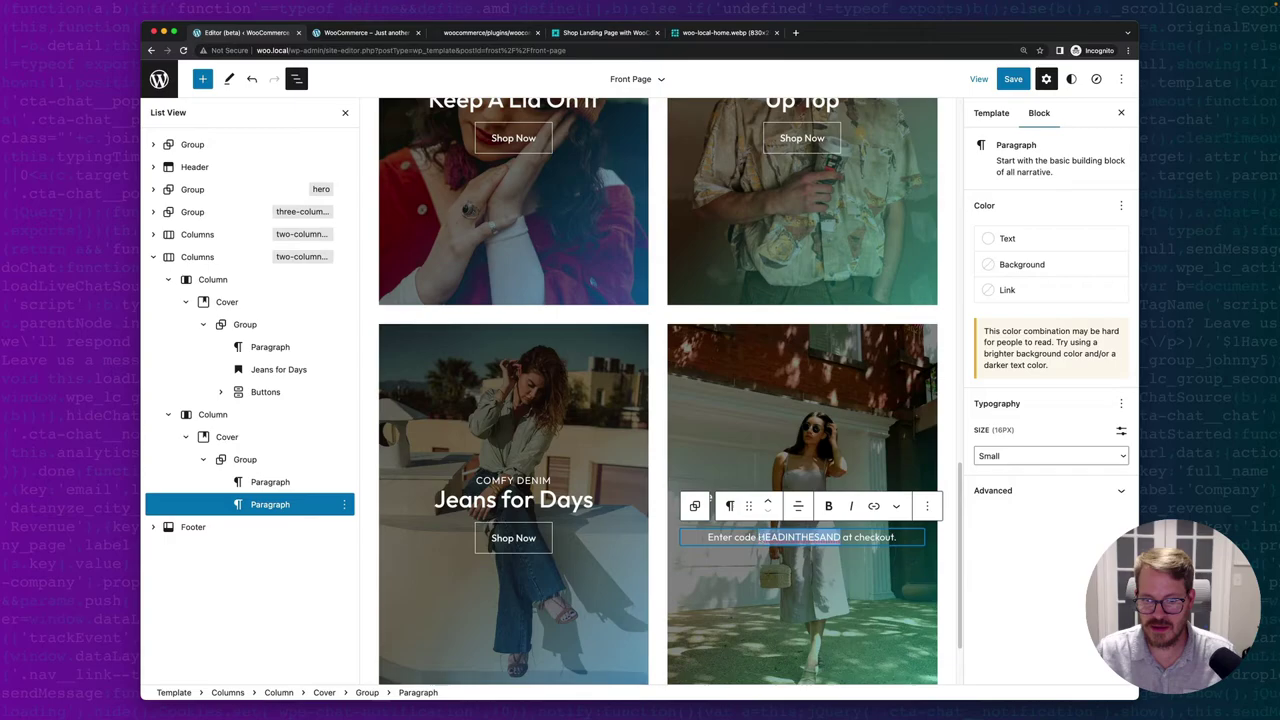
{"action": "left_click", "coordinate": [896, 506]}
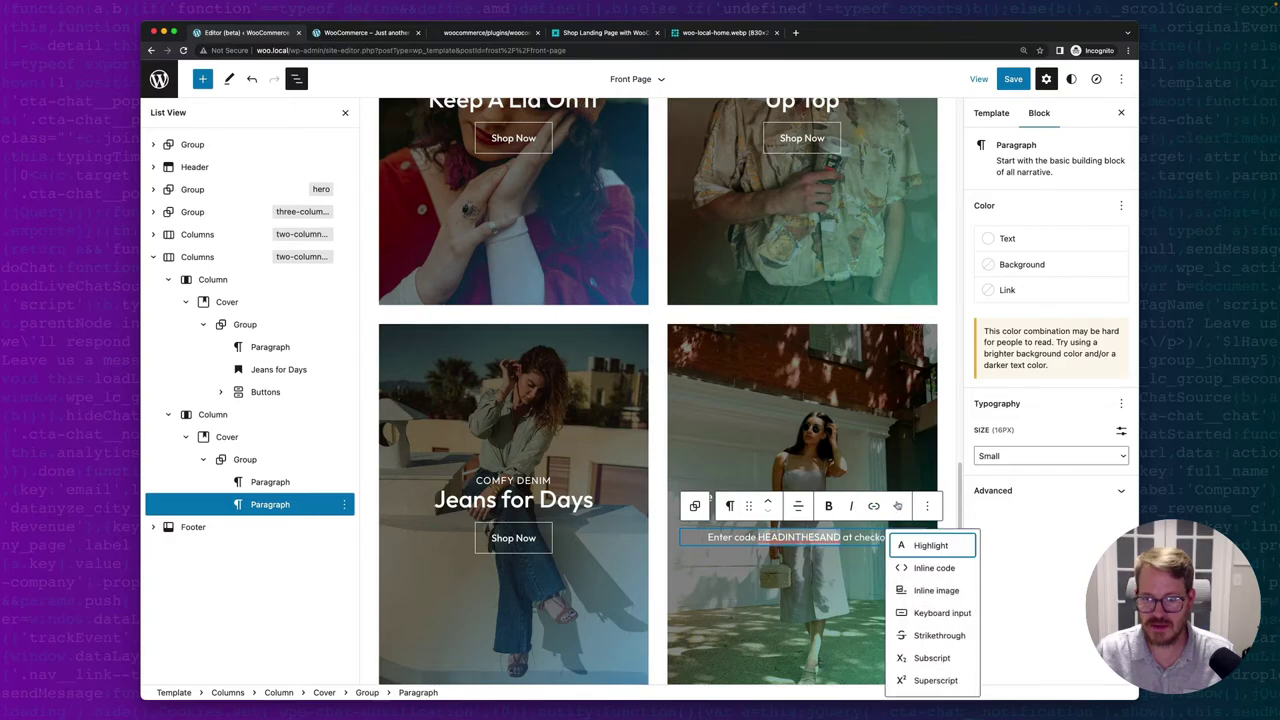
{"action": "left_click", "coordinate": [921, 547]}
{"action": "left_click", "coordinate": [819, 404]}
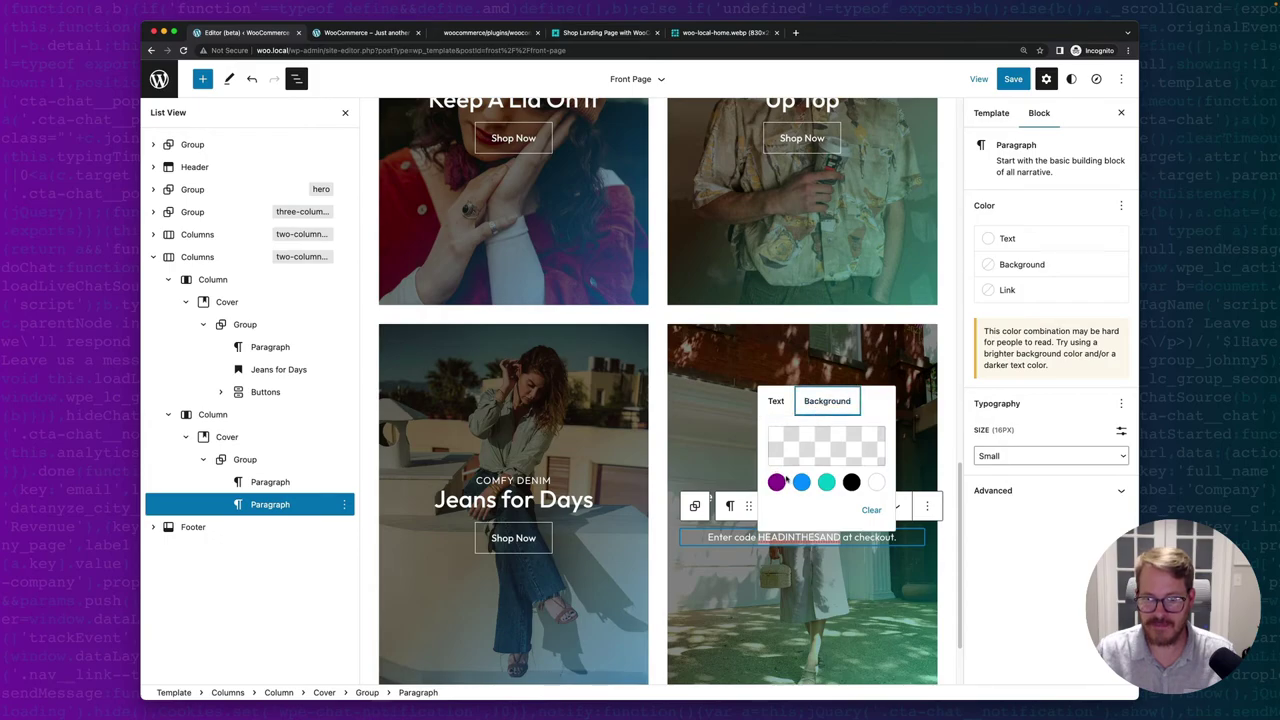
{"action": "left_click", "coordinate": [776, 482]}
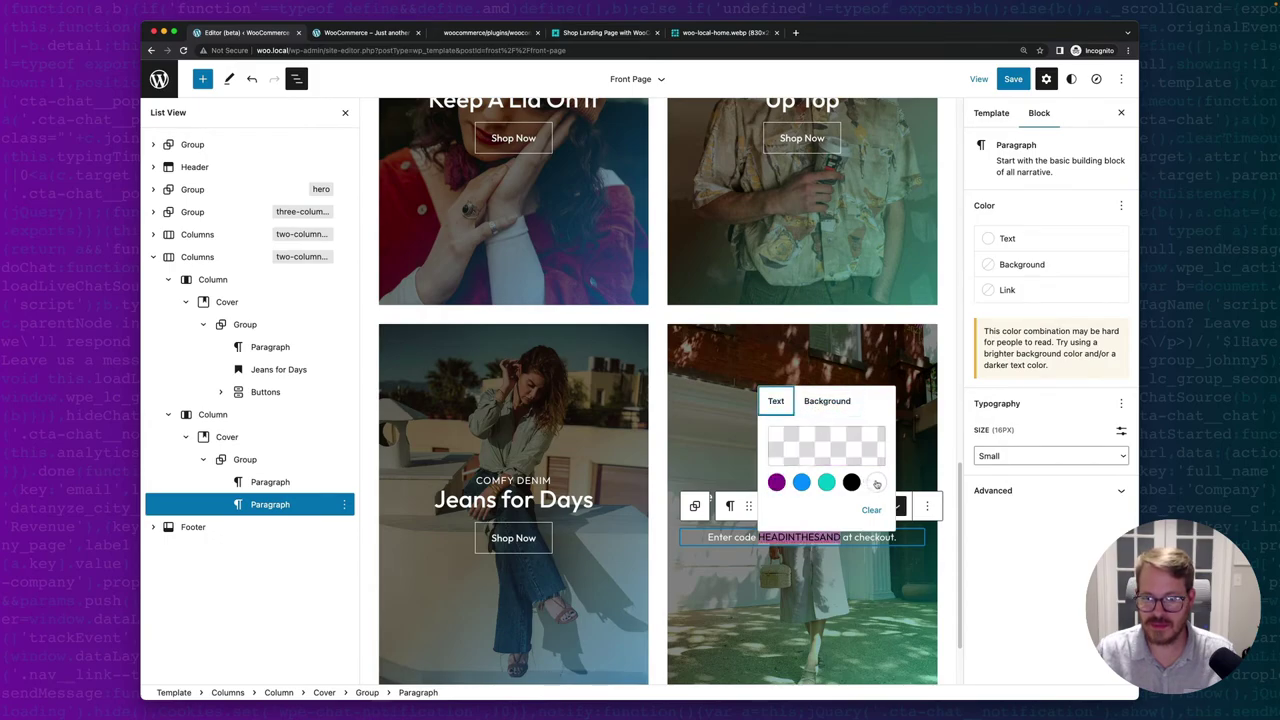
{"action": "left_click", "coordinate": [876, 482]}
{"action": "key", "text": "Escape"}
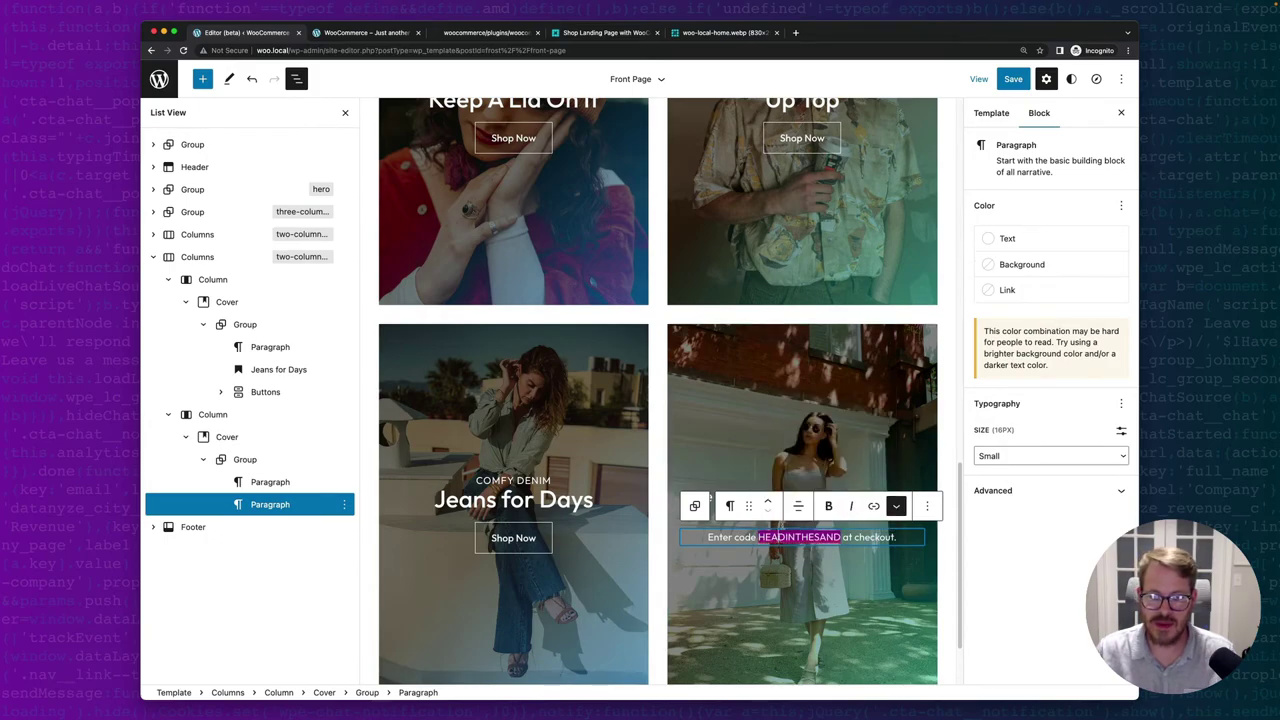
Give '15%' in the sale line the same purple highlight with white text.
{"action": "left_click", "coordinate": [822, 456]}
{"action": "left_click", "coordinate": [760, 470]}
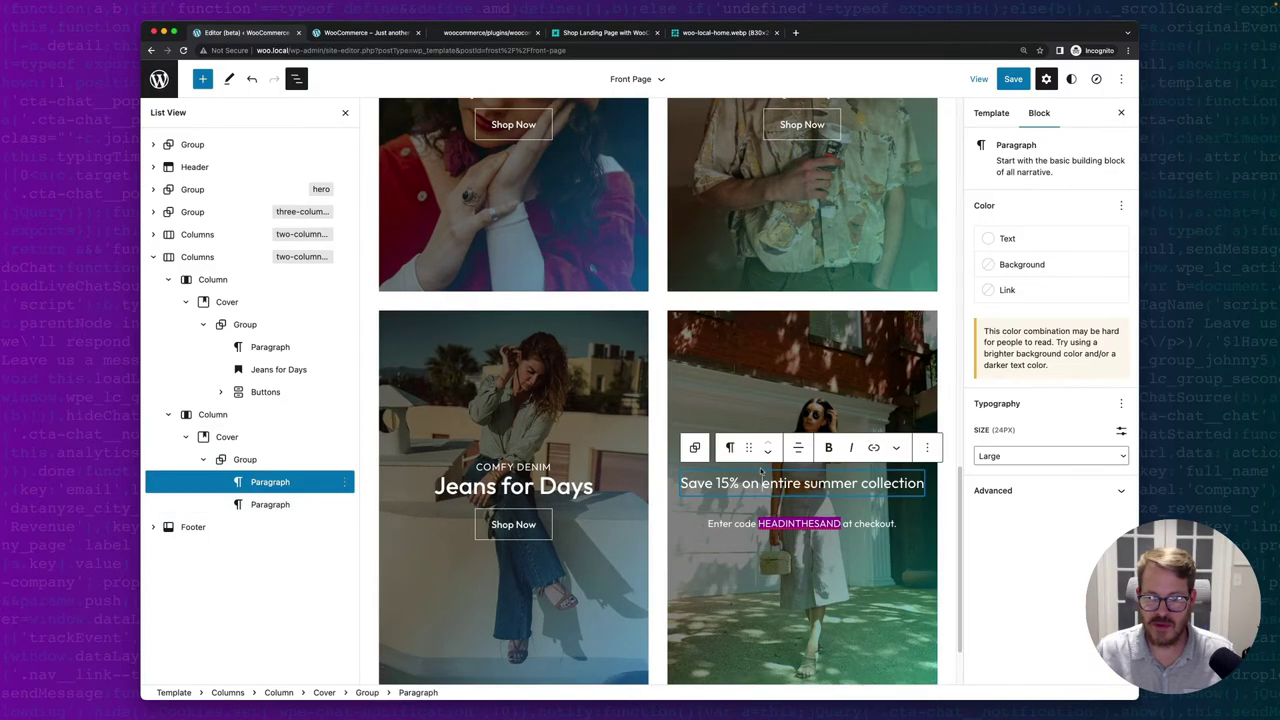
{"action": "left_click_drag", "start_coordinate": [740, 483], "coordinate": [716, 484]}
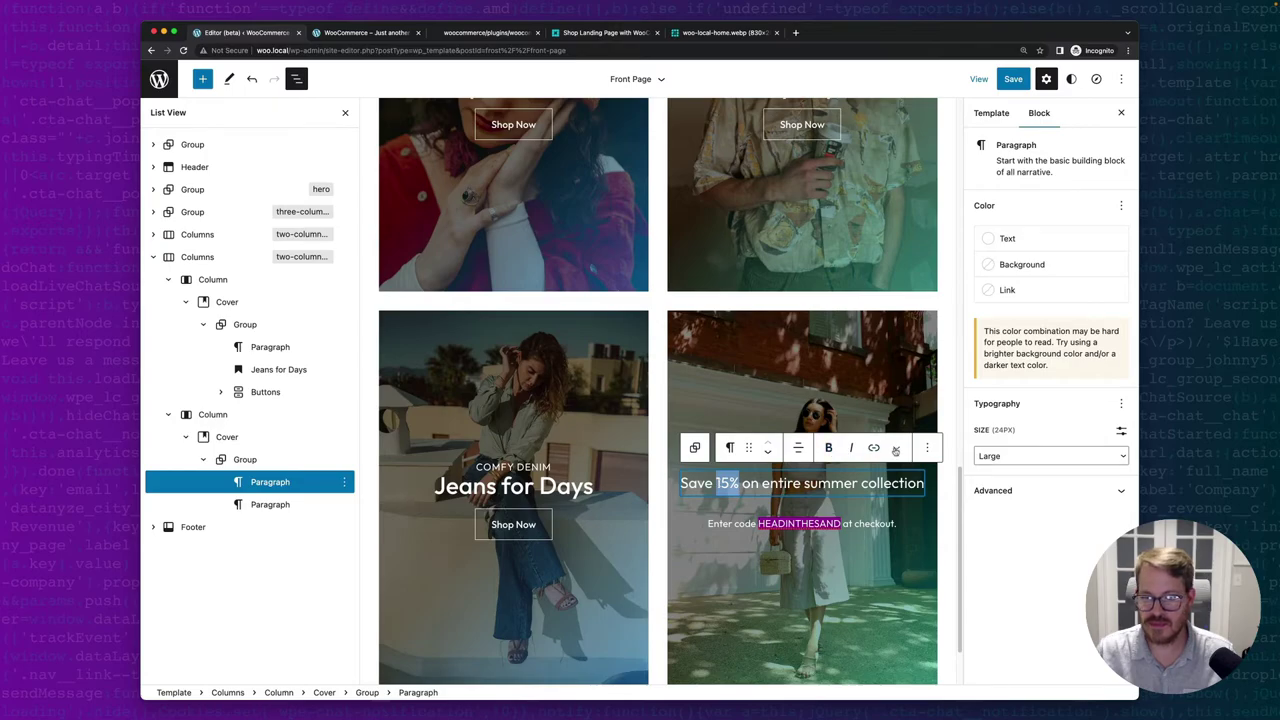
{"action": "left_click", "coordinate": [896, 447]}
{"action": "left_click", "coordinate": [898, 492]}
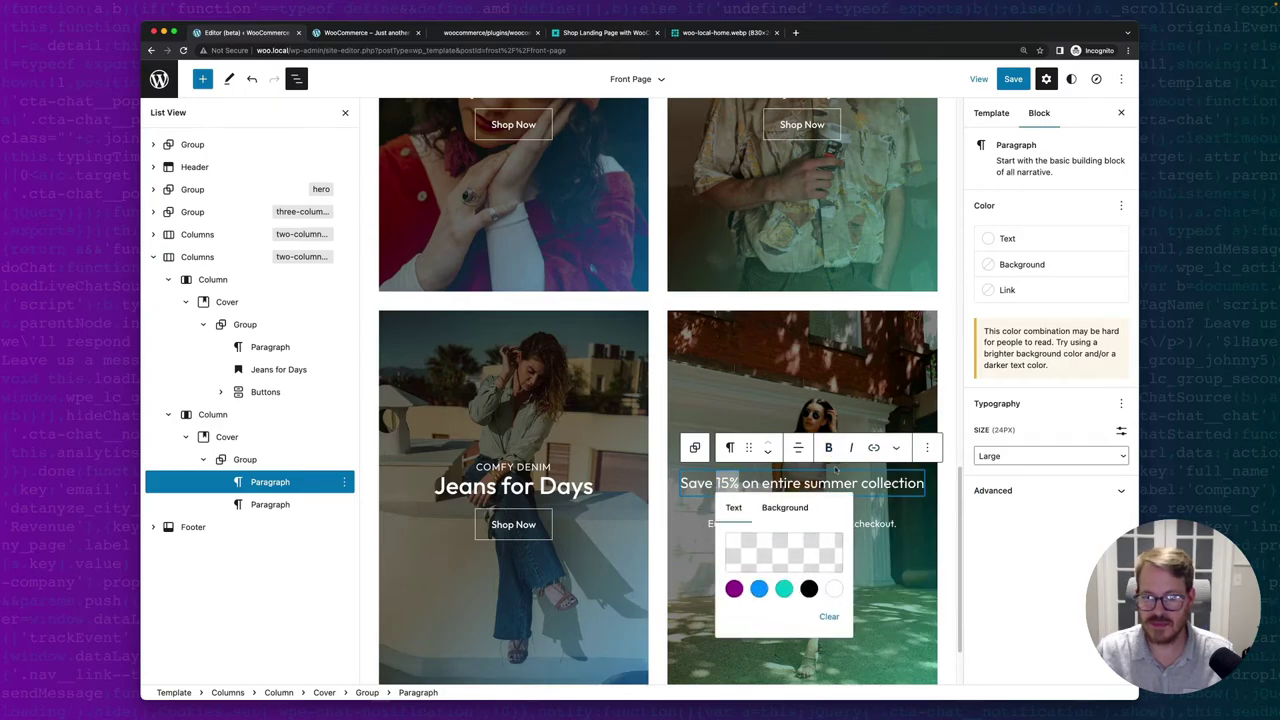
{"action": "left_click", "coordinate": [785, 507]}
{"action": "left_click", "coordinate": [735, 587]}
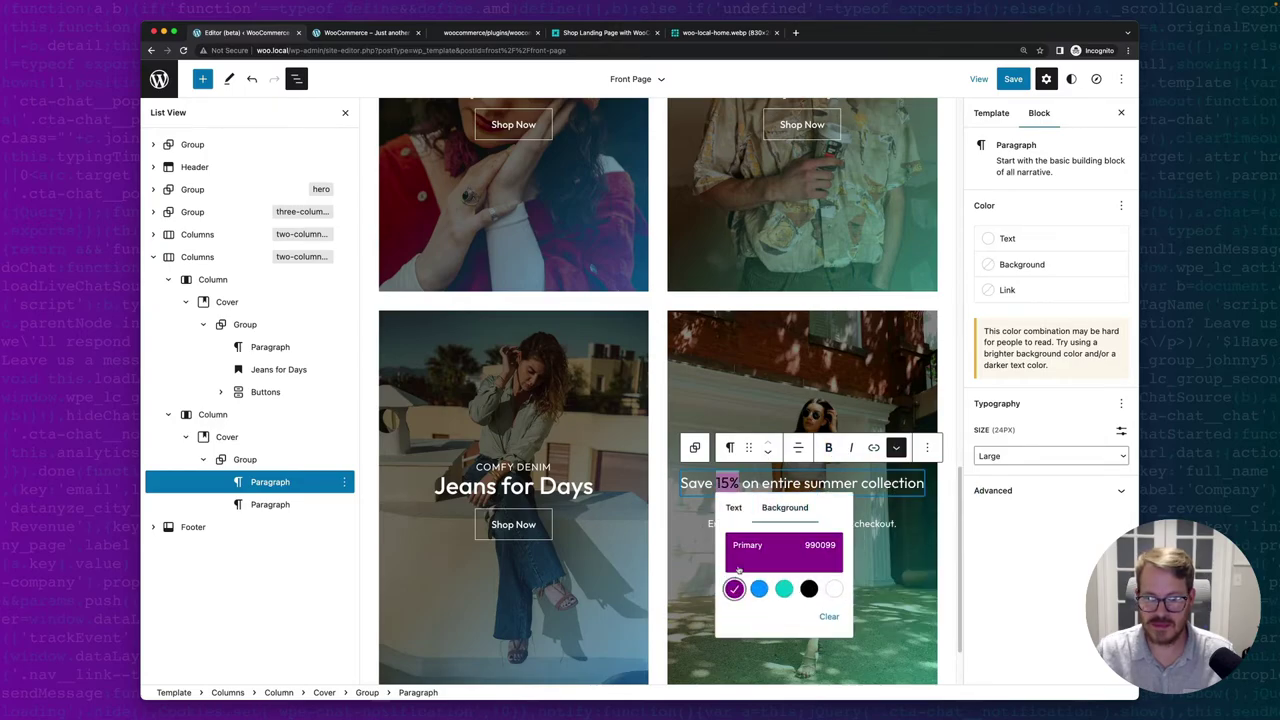
{"action": "left_click", "coordinate": [734, 507]}
{"action": "left_click", "coordinate": [833, 589]}
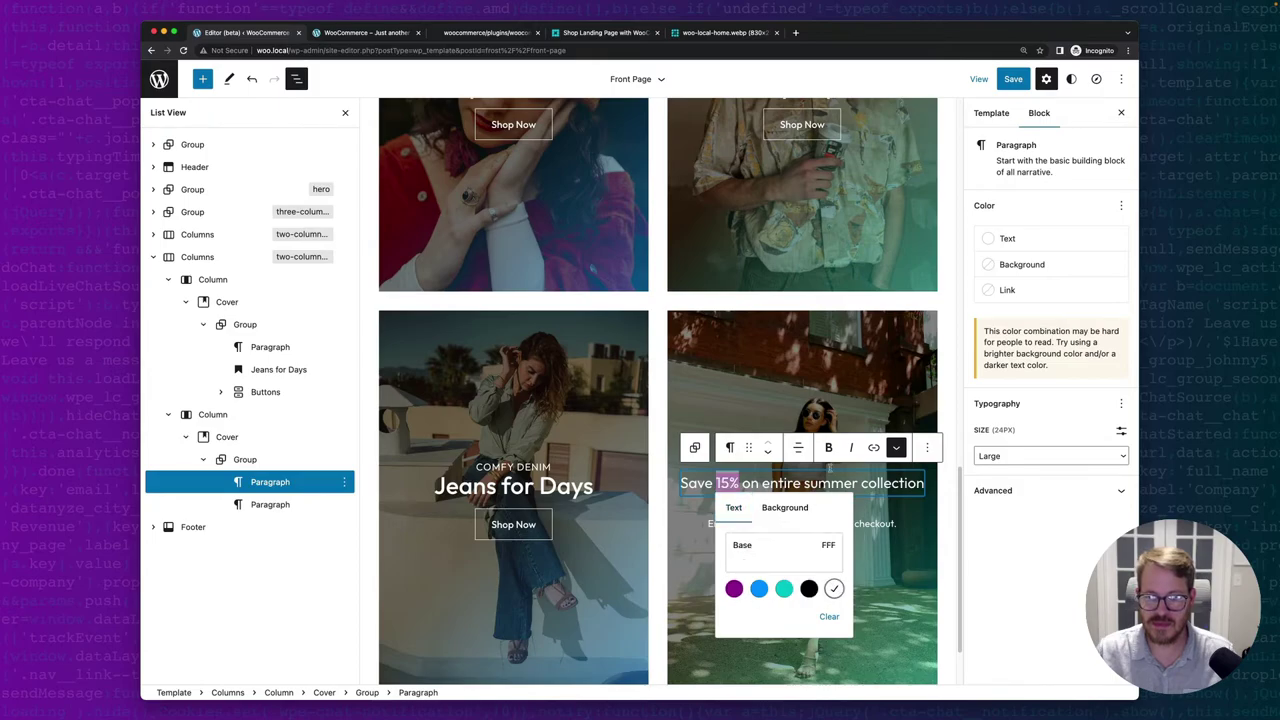
{"action": "left_click", "coordinate": [840, 381]}
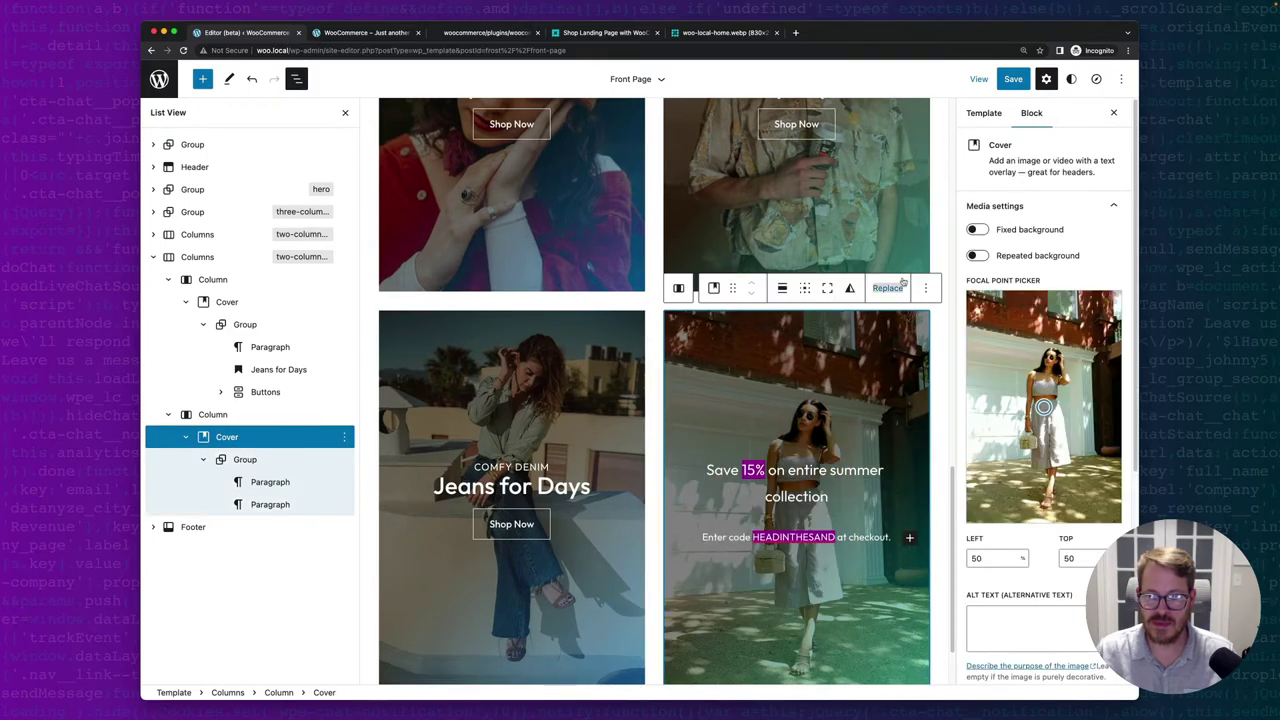
Save the Front Page template and check the highlighted sale card on the reloaded live site.
{"action": "left_click", "coordinate": [1012, 80]}
{"action": "left_click", "coordinate": [1009, 81]}
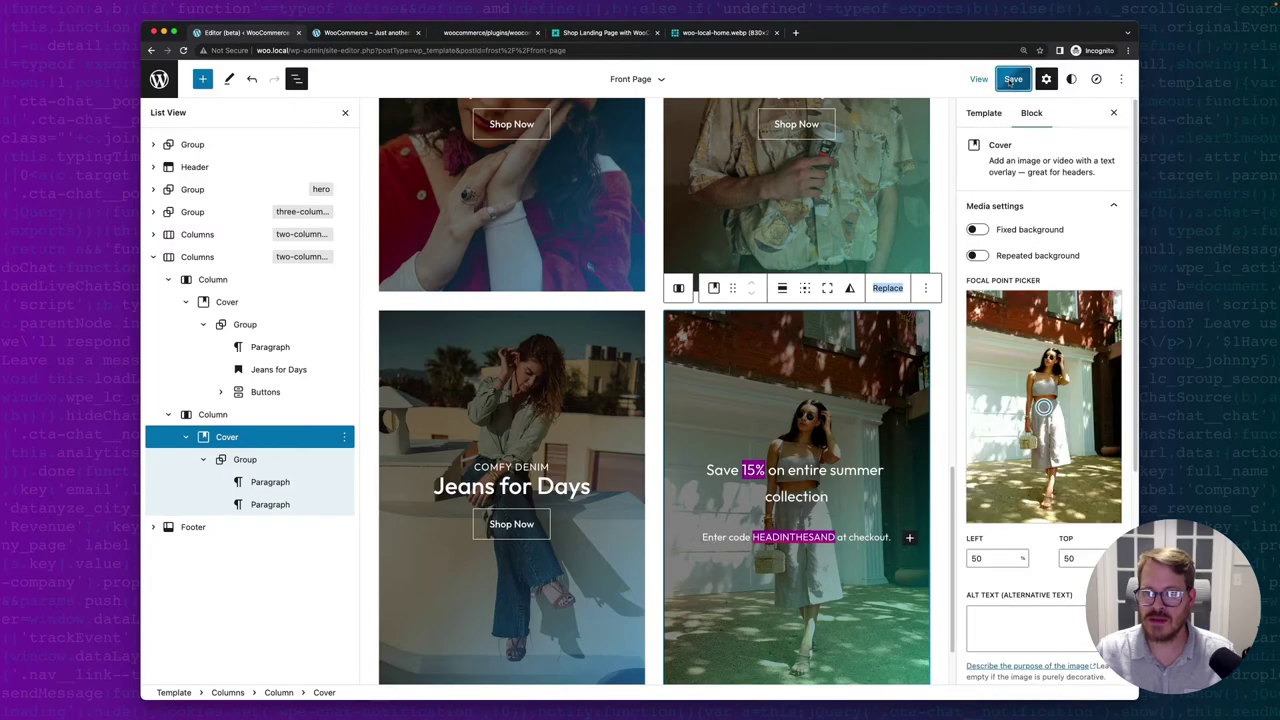
{"action": "left_click", "coordinate": [386, 34]}
{"action": "key", "text": "super+r"}
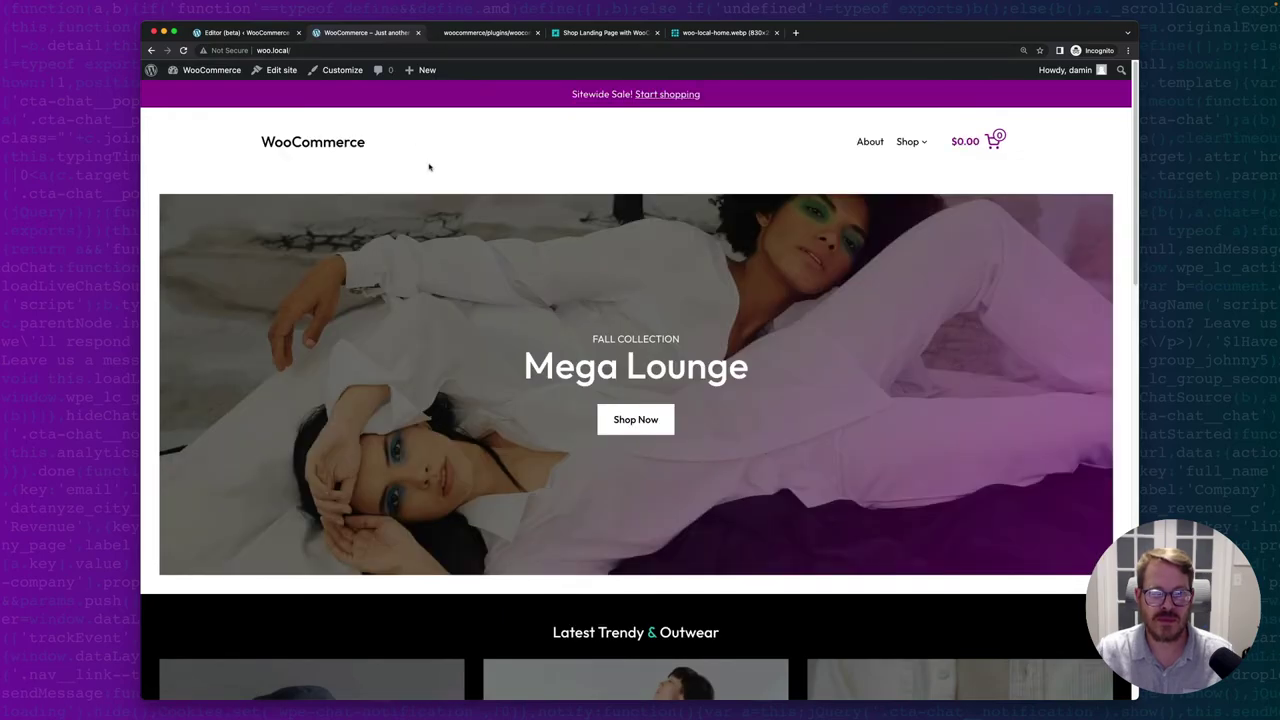
{"action": "scroll", "coordinate": [429, 167], "scroll_direction": "down", "scroll_amount": 15}
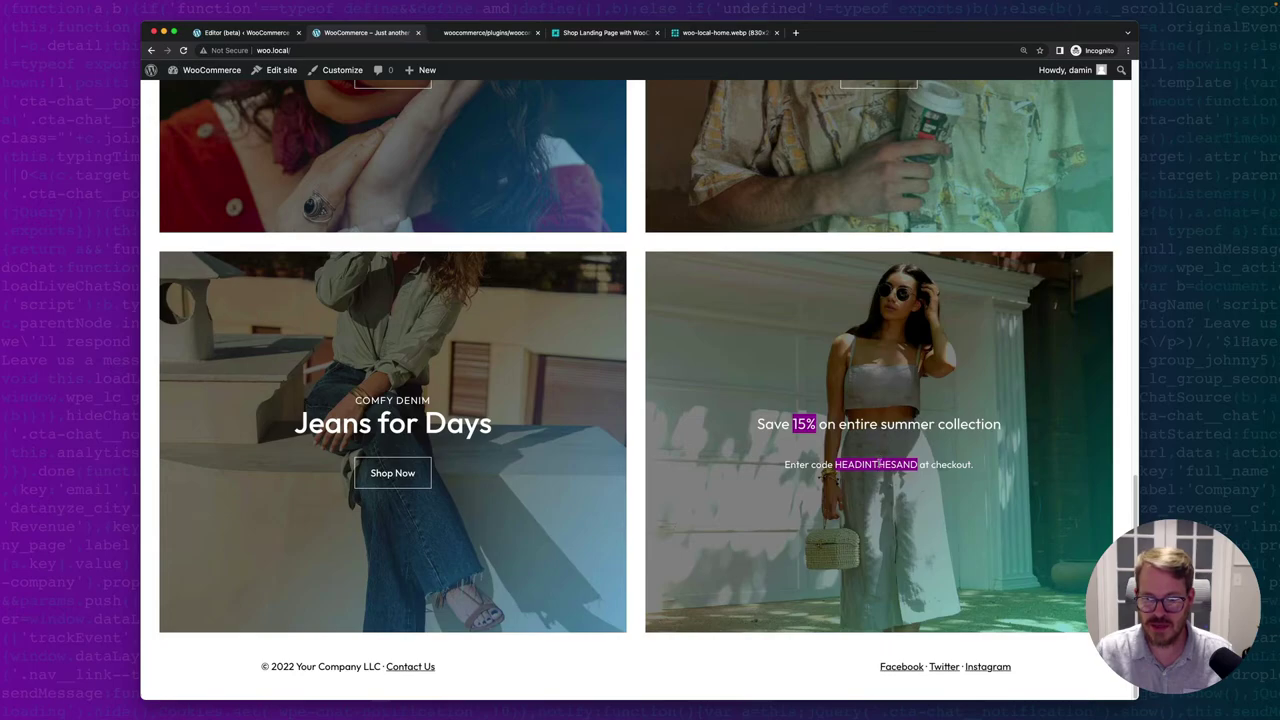
{"action": "left_click_drag", "start_coordinate": [878, 464], "coordinate": [792, 424]}
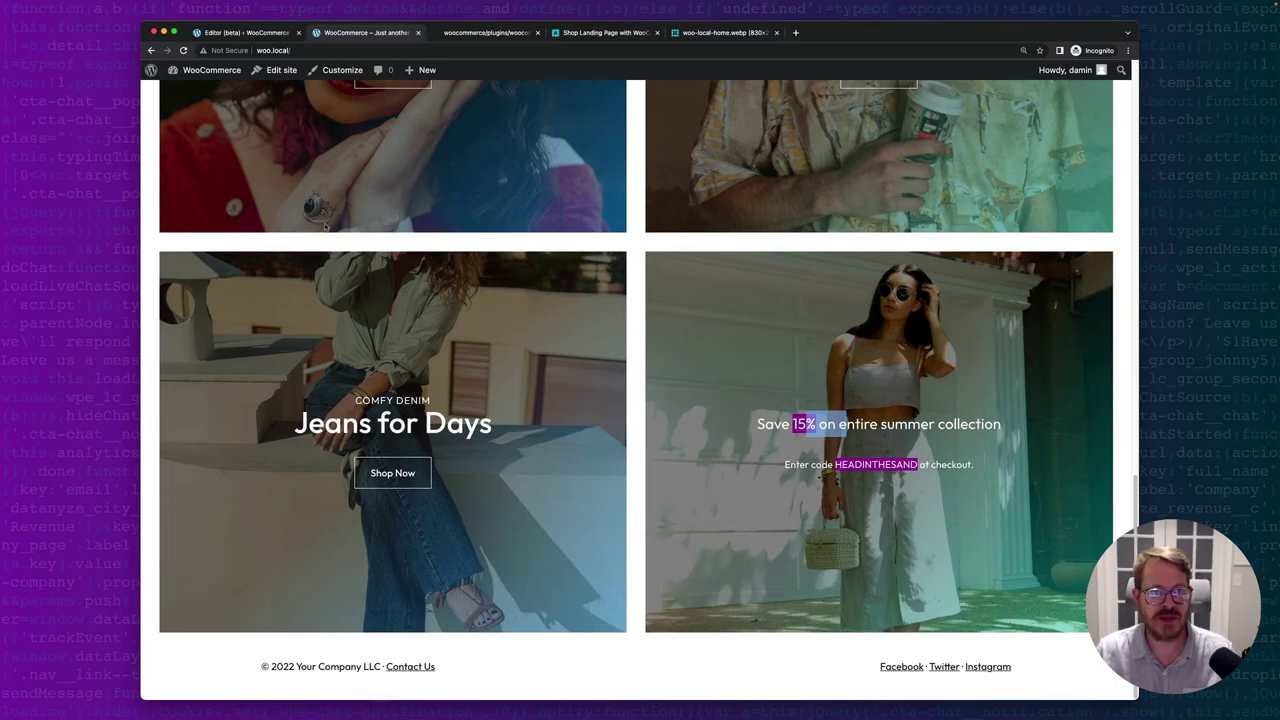
{"action": "left_click", "coordinate": [226, 33]}
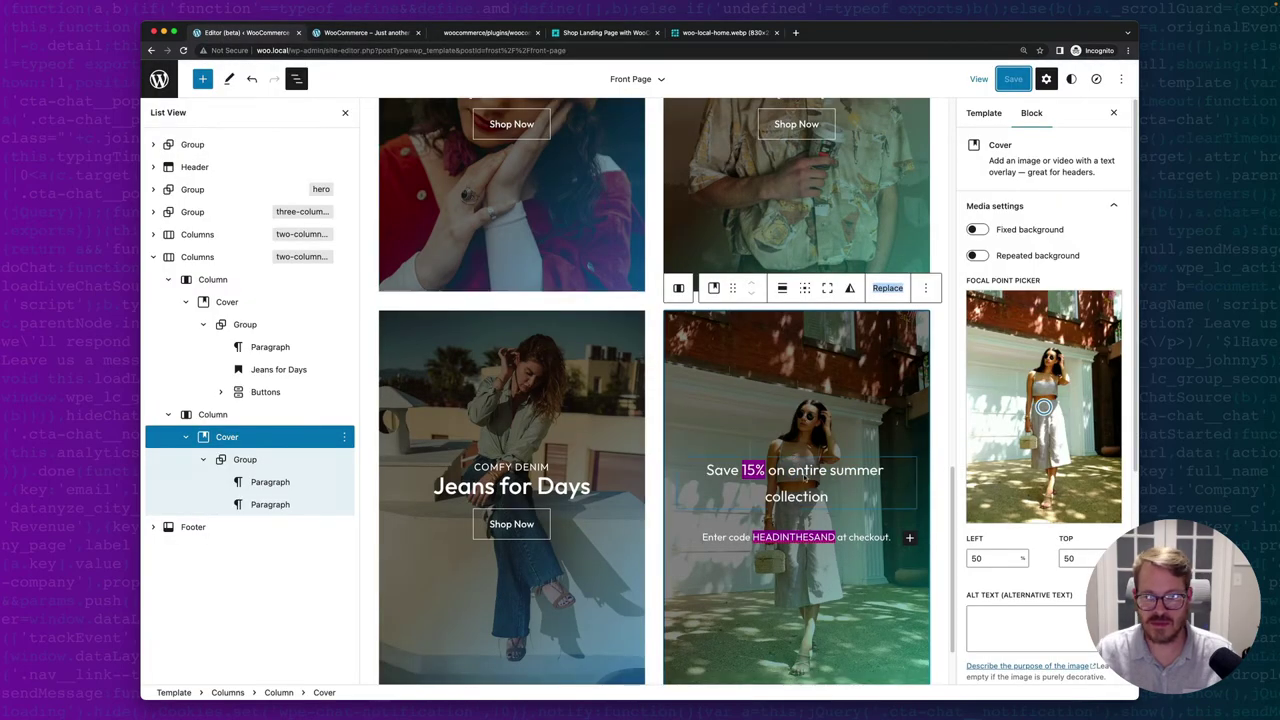
Enable line height on the sale headline, set it to 1, and save.
{"action": "left_click", "coordinate": [806, 486]}
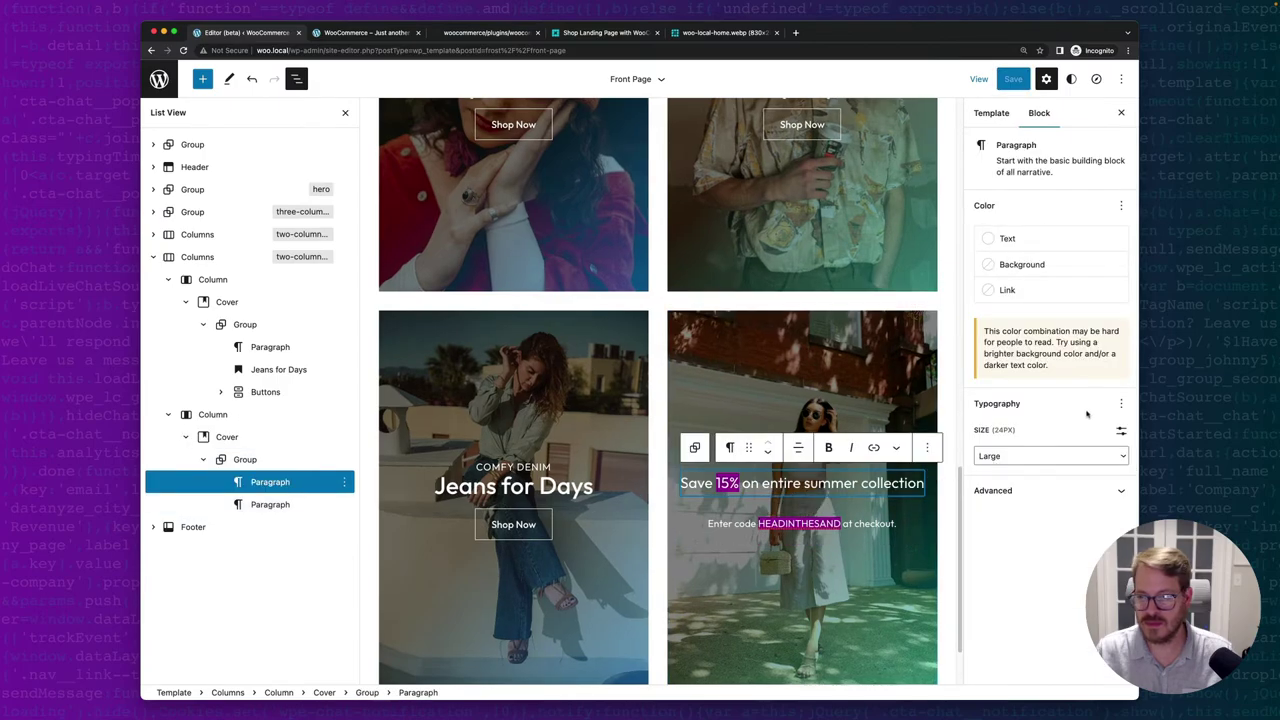
{"action": "left_click", "coordinate": [1121, 403]}
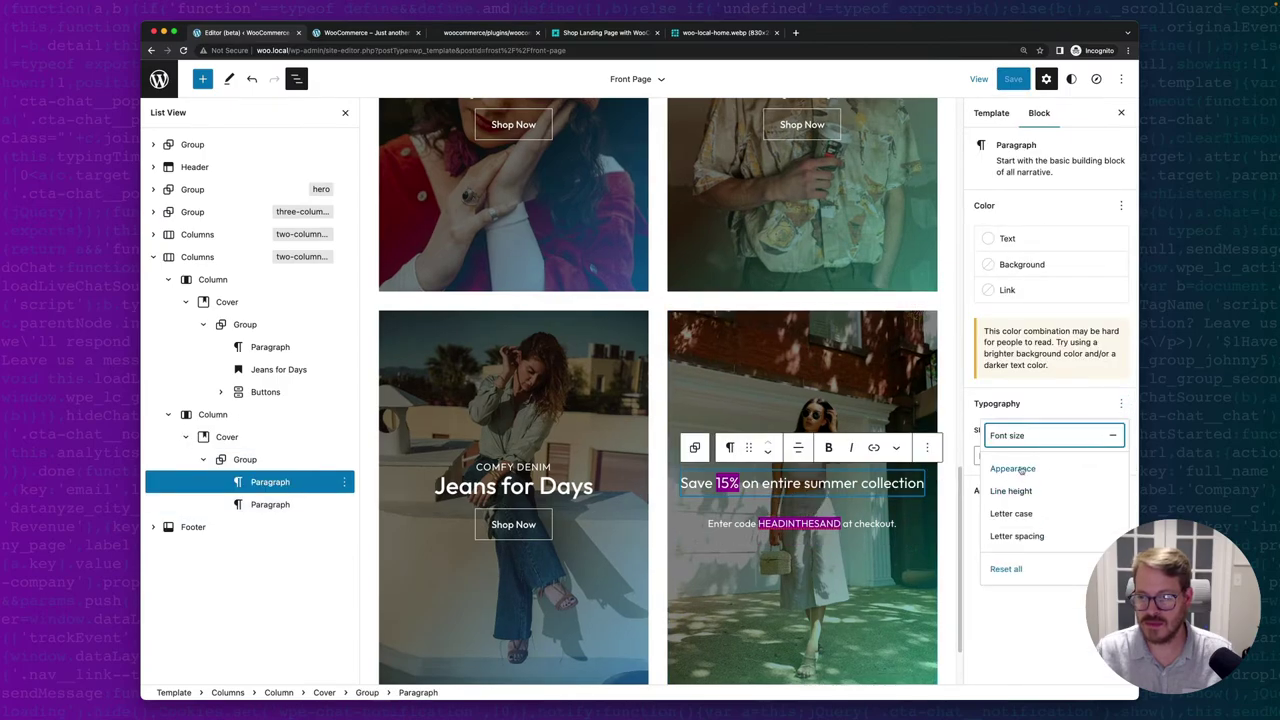
{"action": "left_click", "coordinate": [1020, 491]}
{"action": "left_click", "coordinate": [976, 463]}
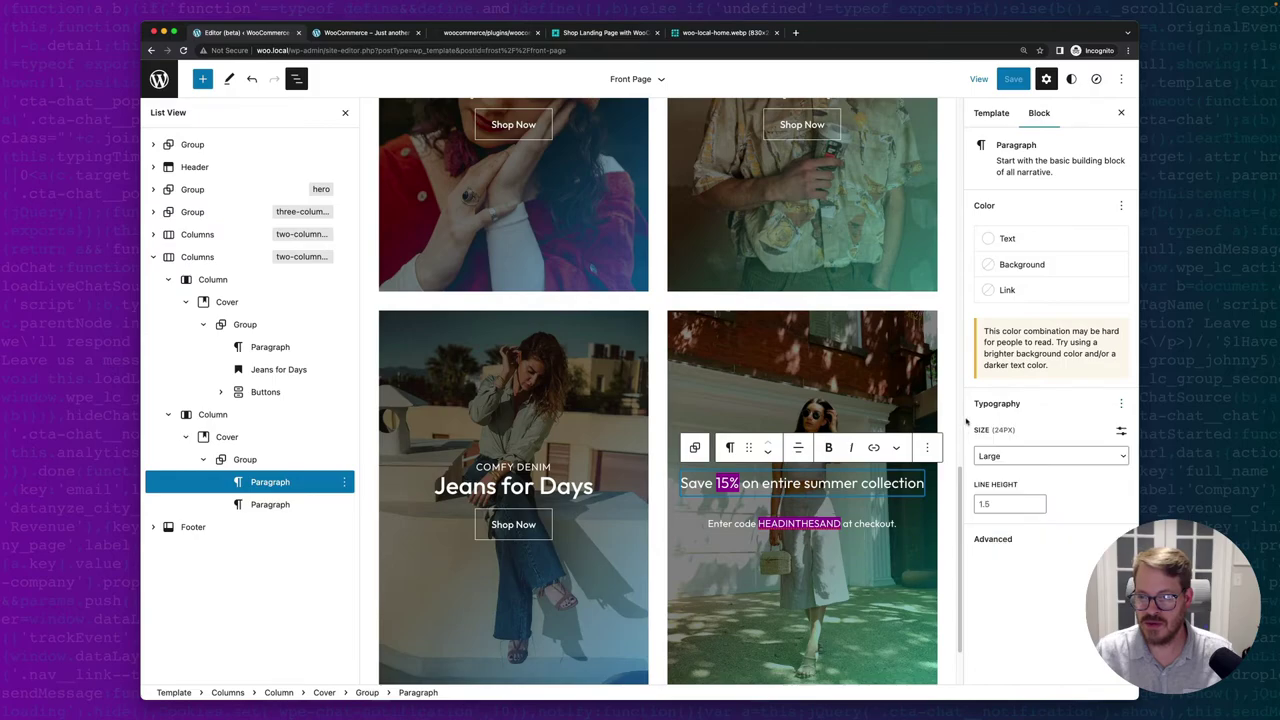
{"action": "left_click", "coordinate": [990, 502]}
{"action": "type", "text": "1"}
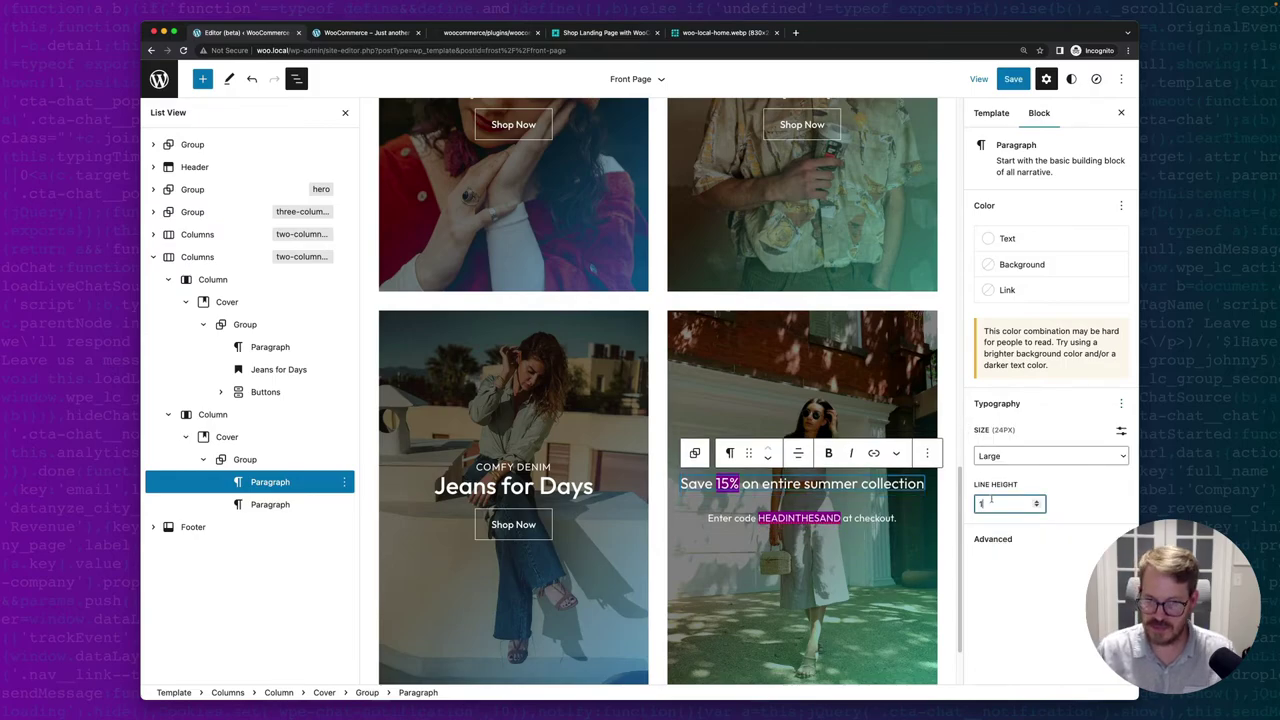
{"action": "left_click", "coordinate": [1013, 78]}
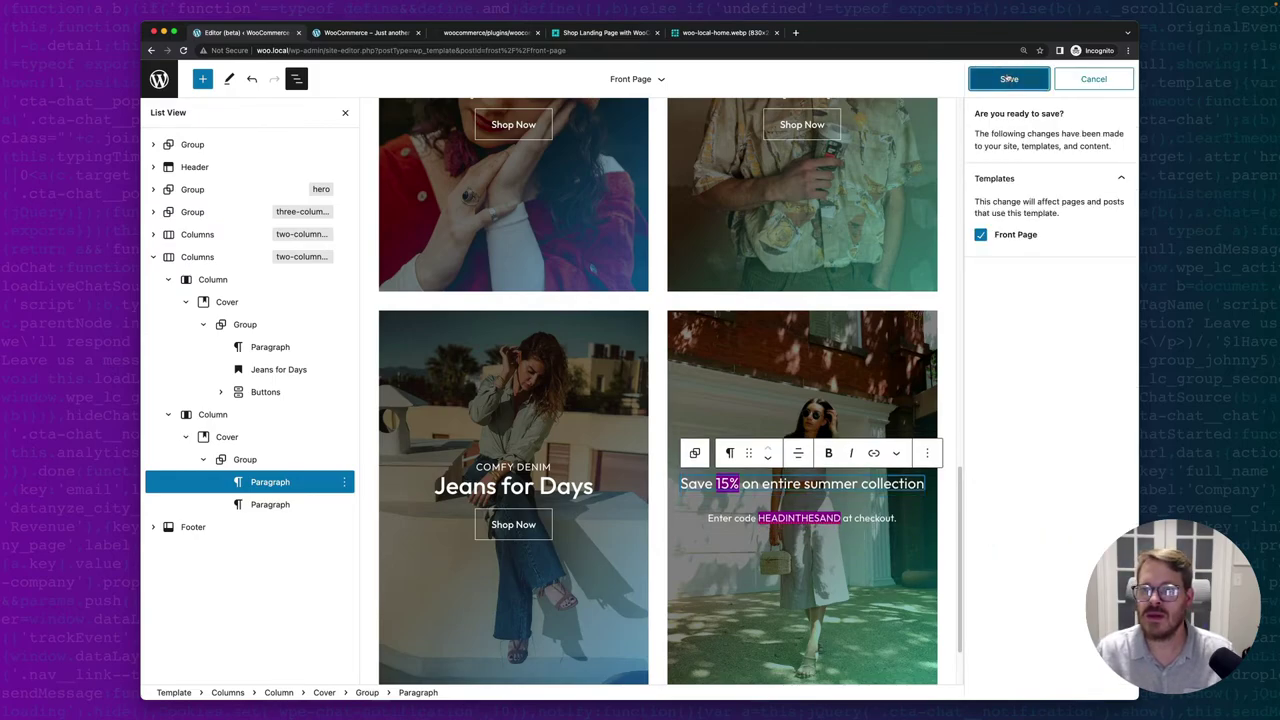
{"action": "left_click", "coordinate": [1010, 80]}
{"action": "left_click", "coordinate": [360, 32]}
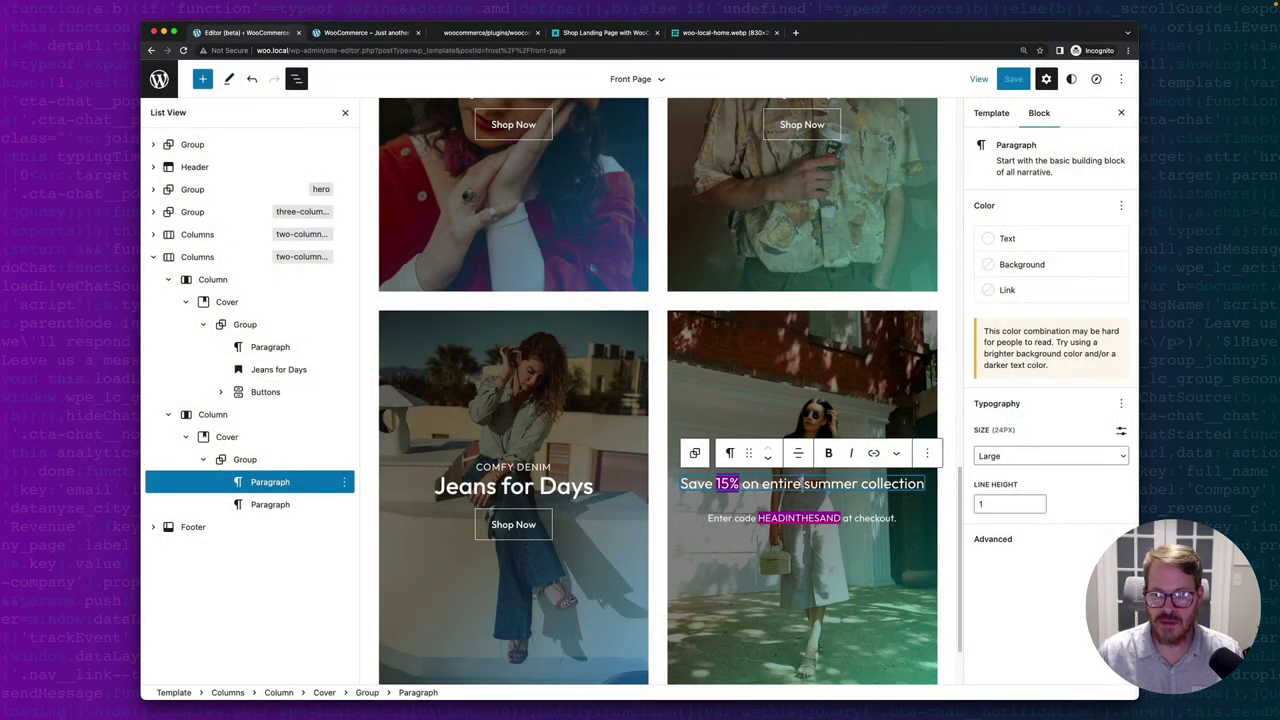
Set the sale headline to 36px with line height 2.
{"action": "key", "text": "ctrl+a"}
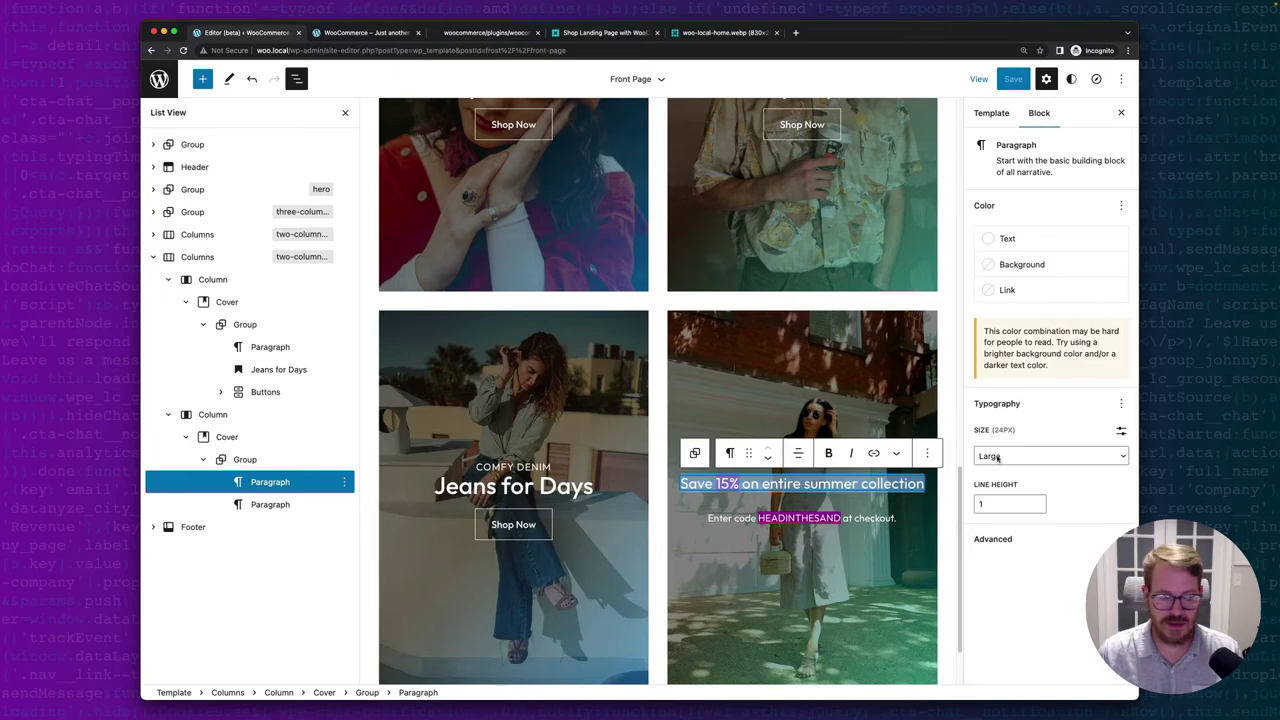
{"action": "left_click", "coordinate": [998, 456]}
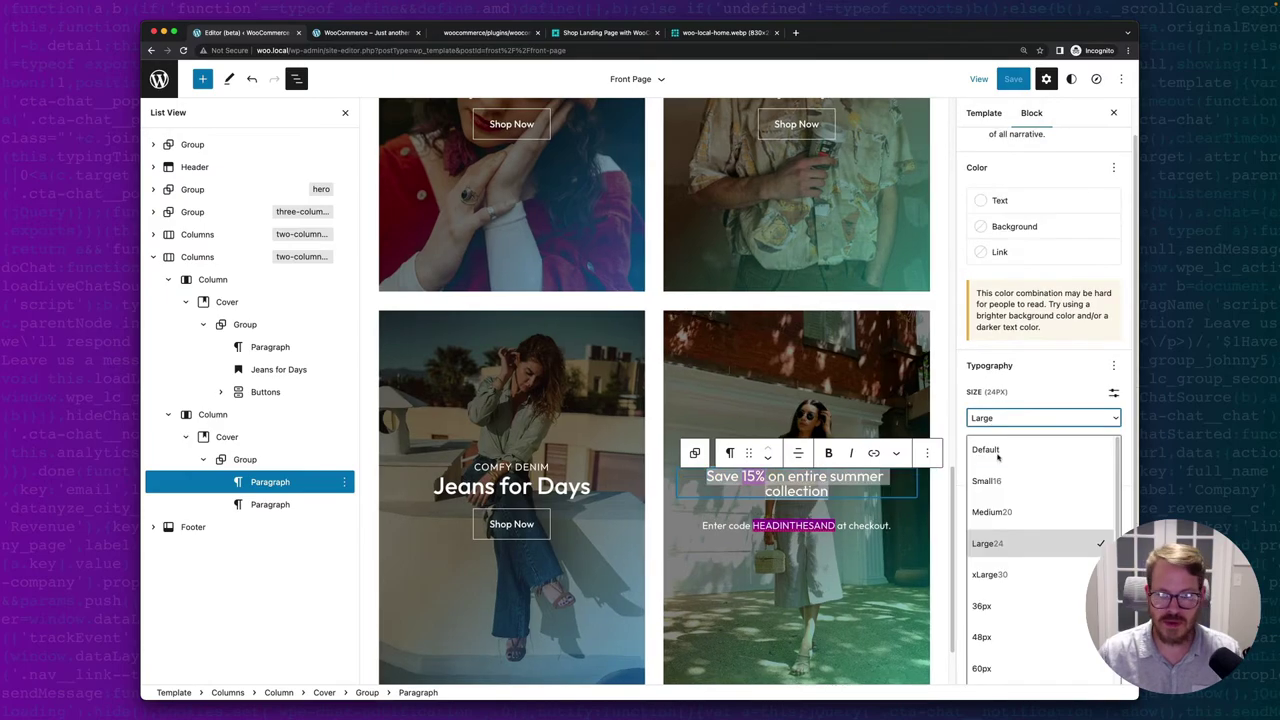
{"action": "left_click", "coordinate": [1001, 605]}
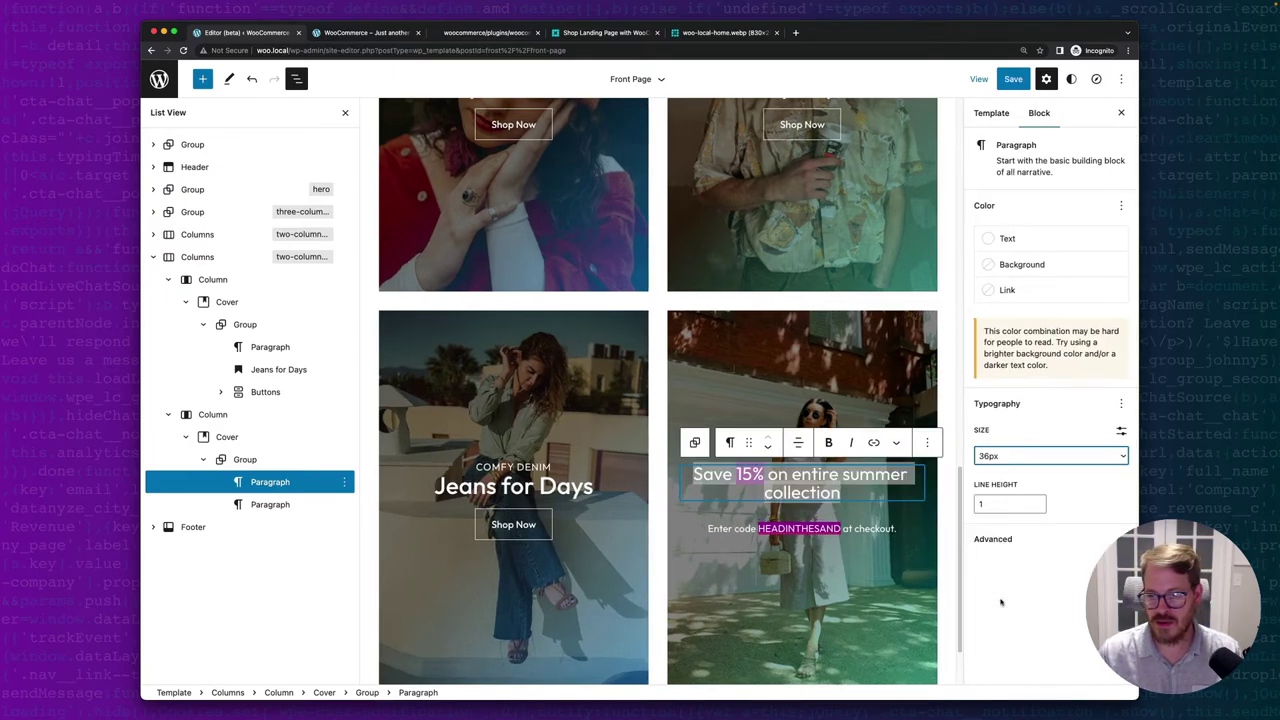
{"action": "left_click", "coordinate": [996, 504]}
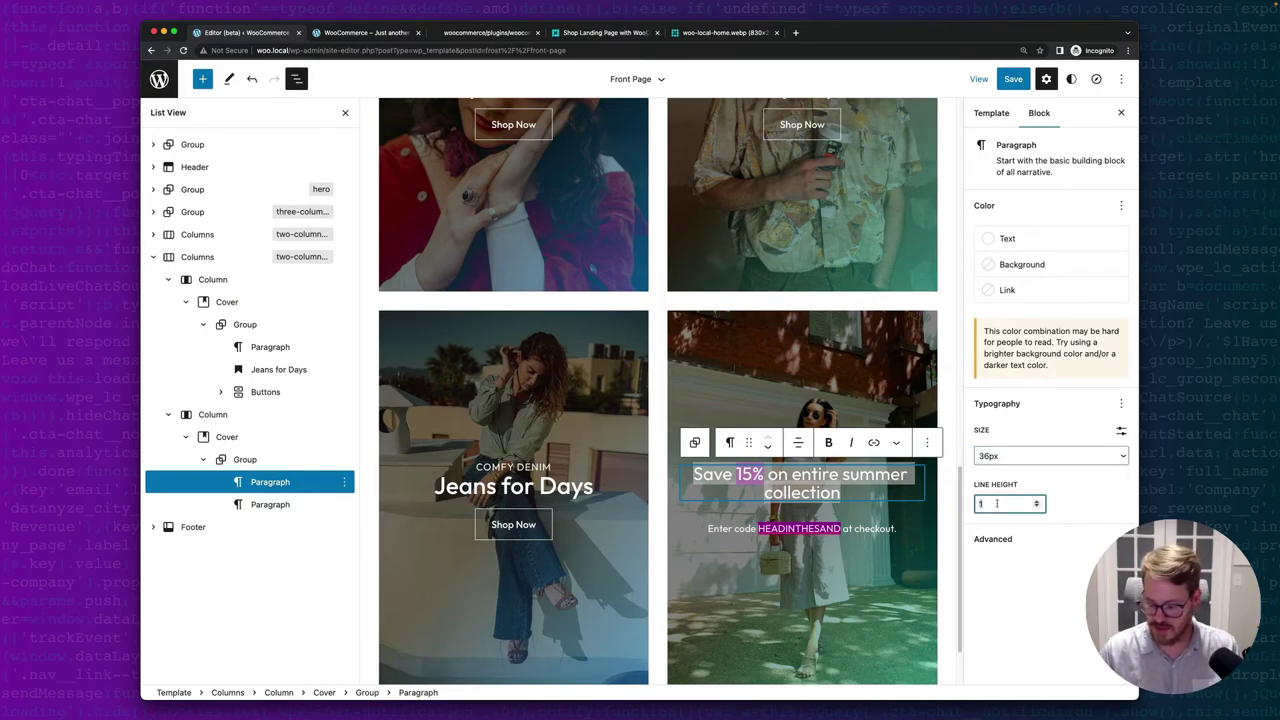
{"action": "key", "text": "BackSpace"}
{"action": "type", "text": "2"}
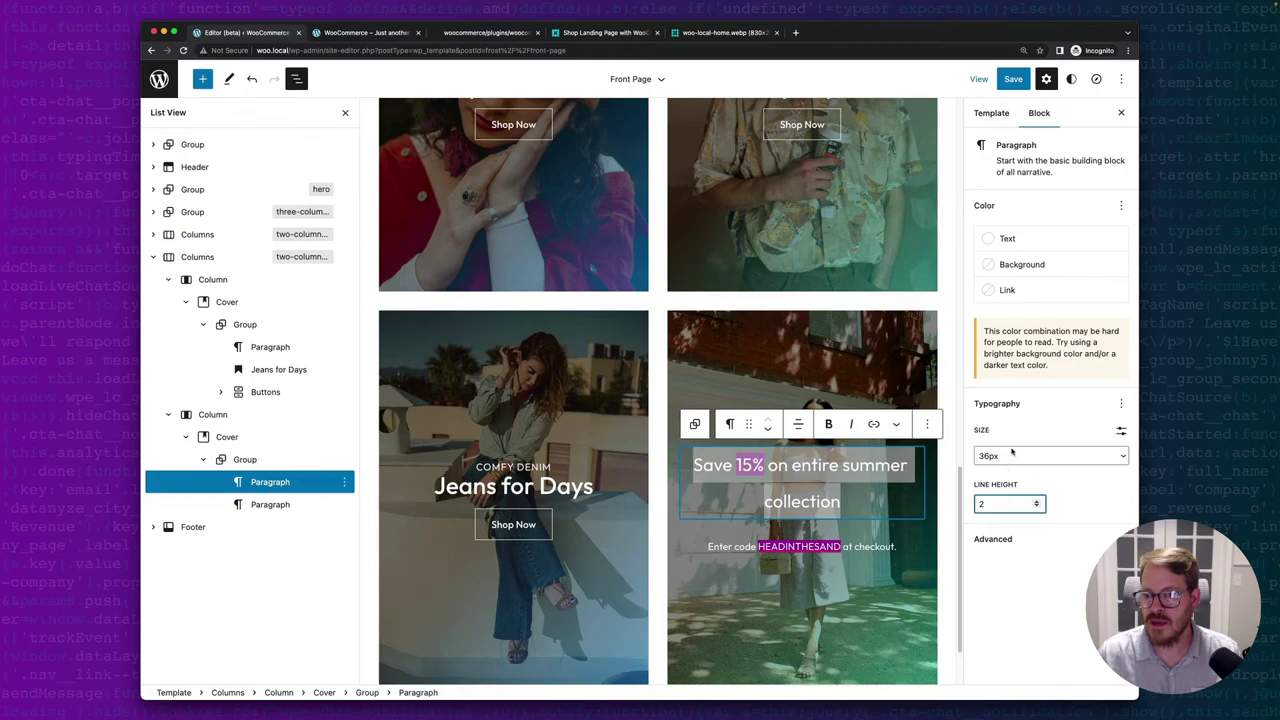
Make the sale headline Extra Bold and save the template.
{"action": "left_click", "coordinate": [1120, 405]}
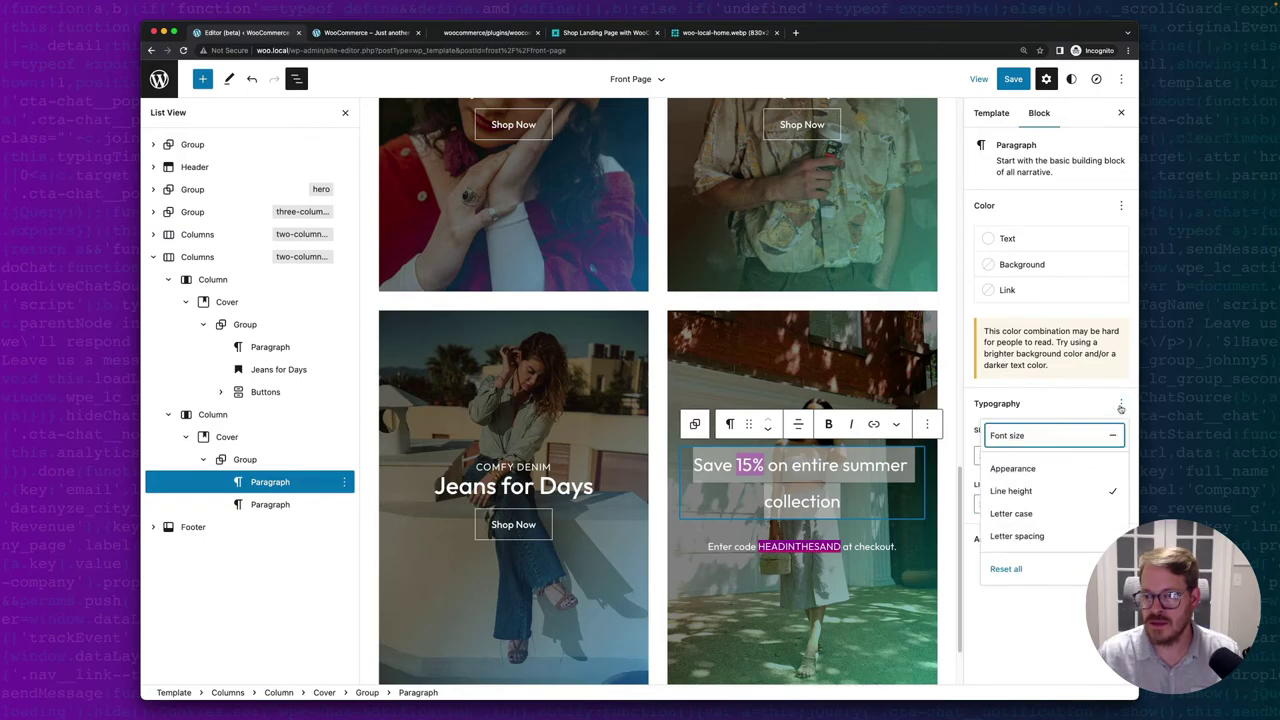
{"action": "left_click", "coordinate": [1013, 470]}
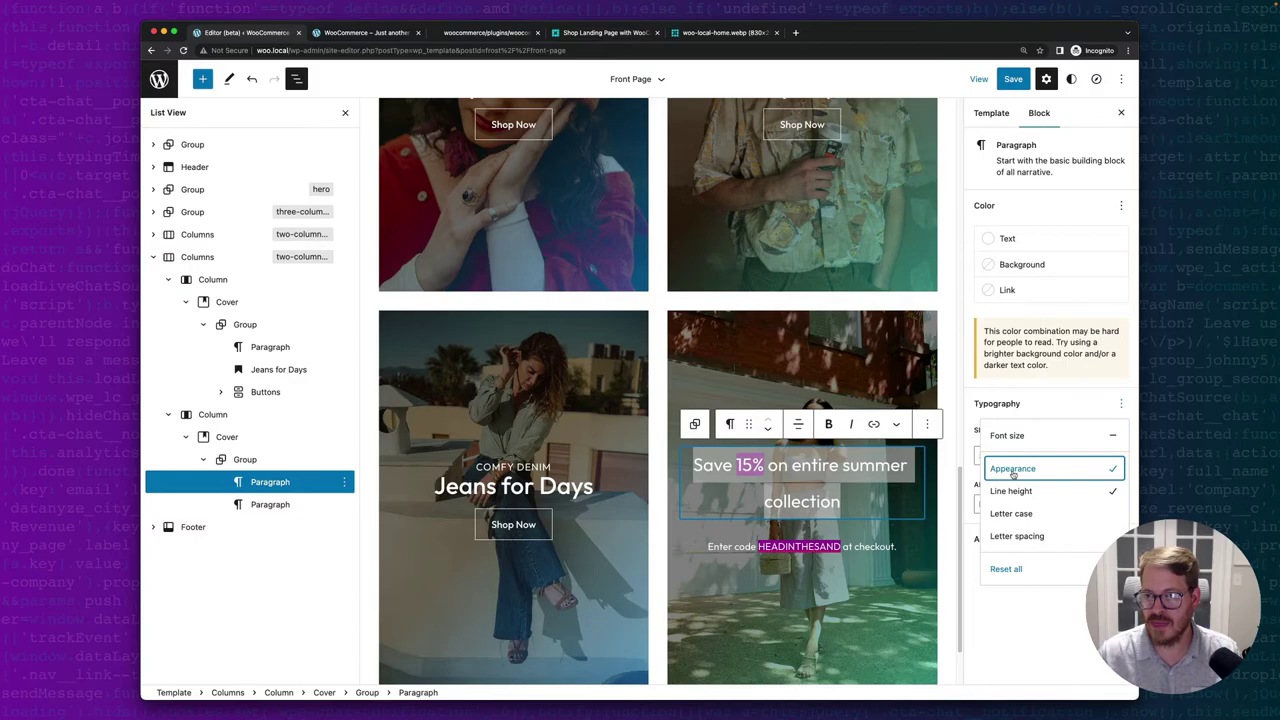
{"action": "left_click", "coordinate": [1066, 415]}
{"action": "left_click", "coordinate": [1010, 506]}
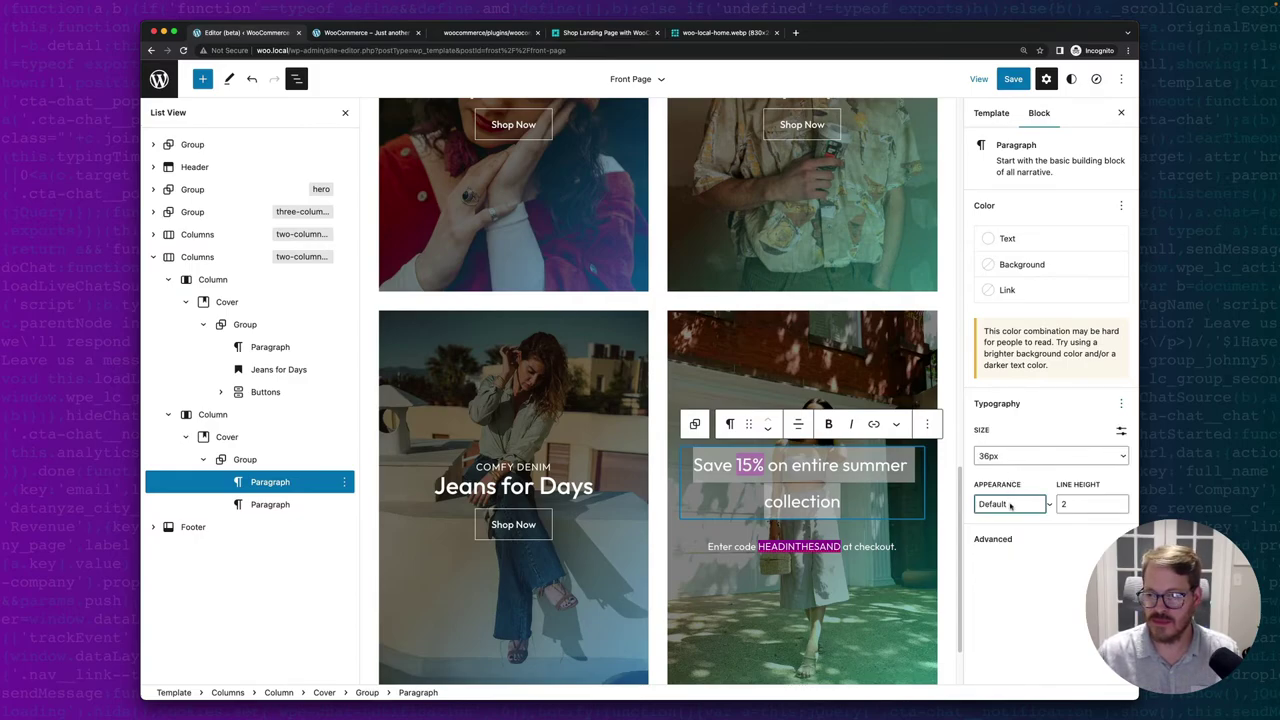
{"action": "scroll", "coordinate": [986, 590], "scroll_direction": "down", "scroll_amount": 2}
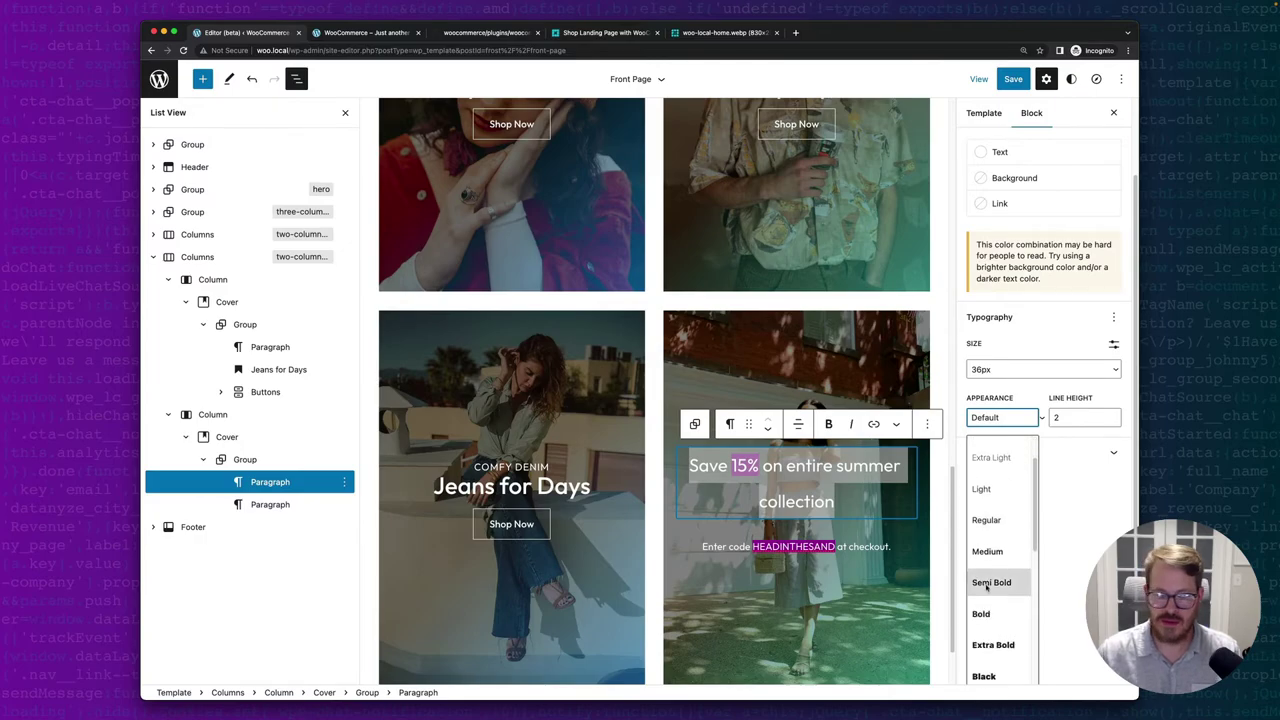
{"action": "left_click", "coordinate": [993, 632]}
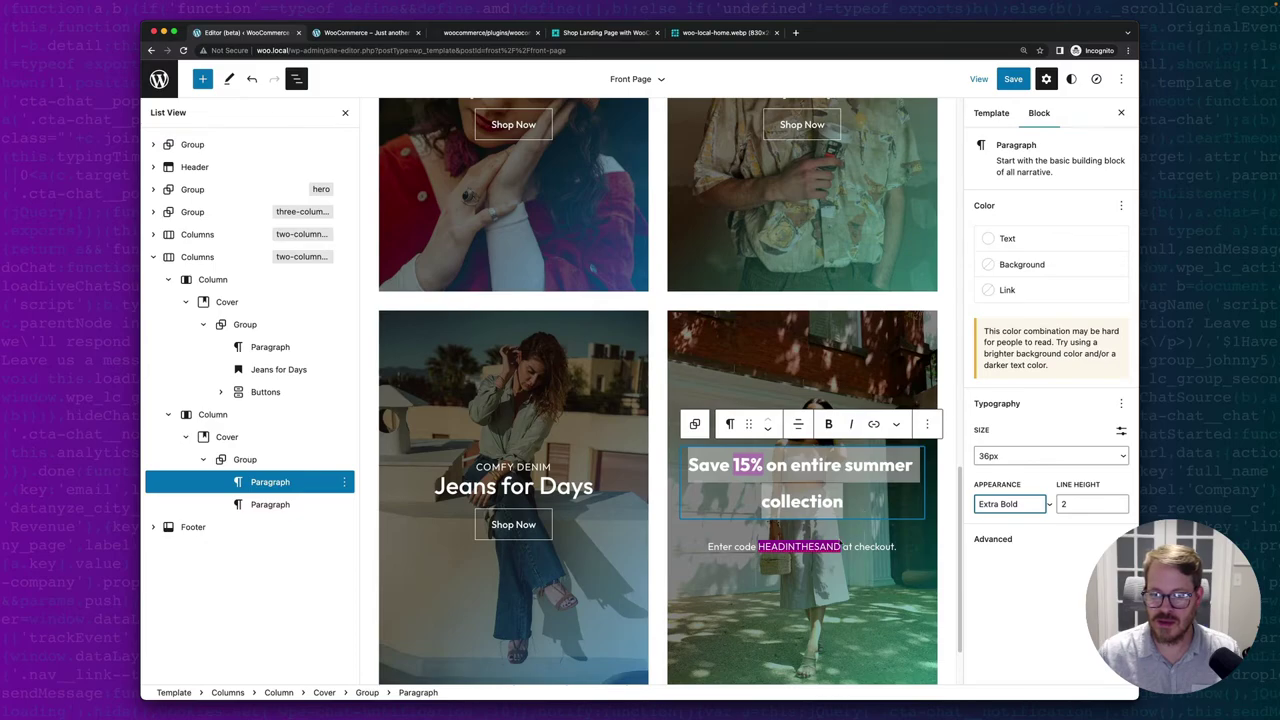
{"action": "left_click", "coordinate": [1009, 80]}
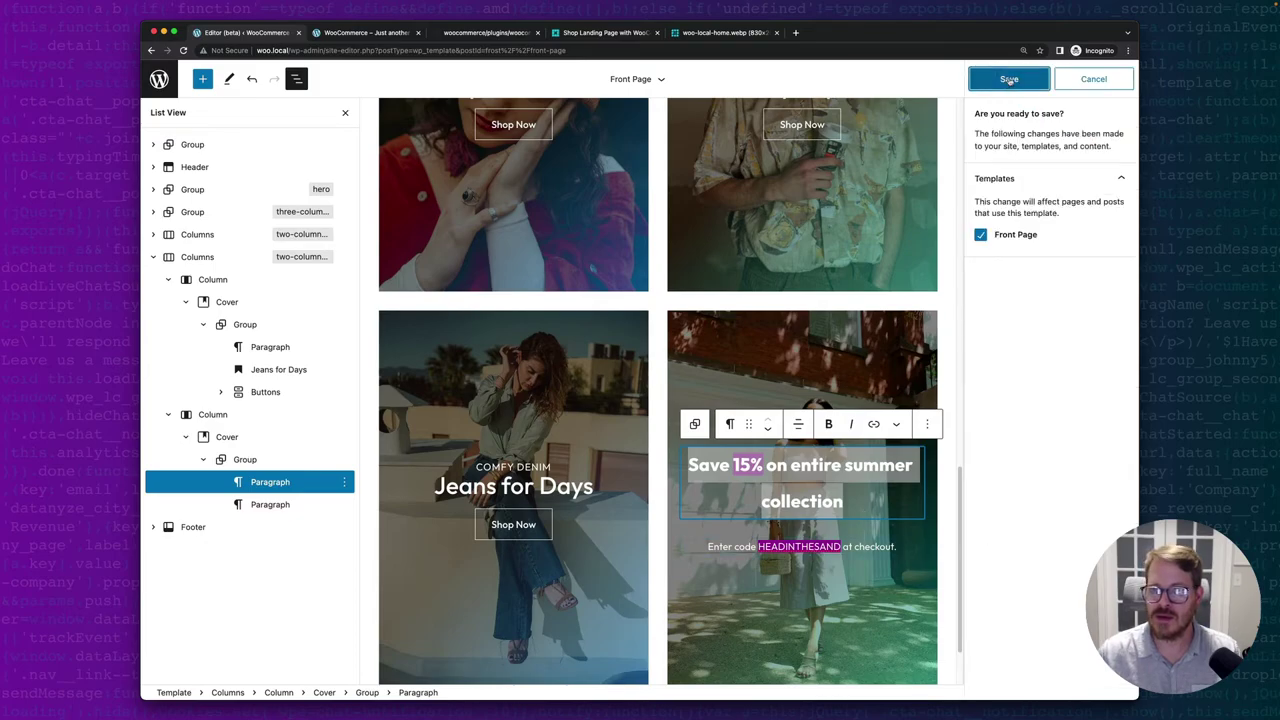
{"action": "left_click", "coordinate": [1009, 79]}
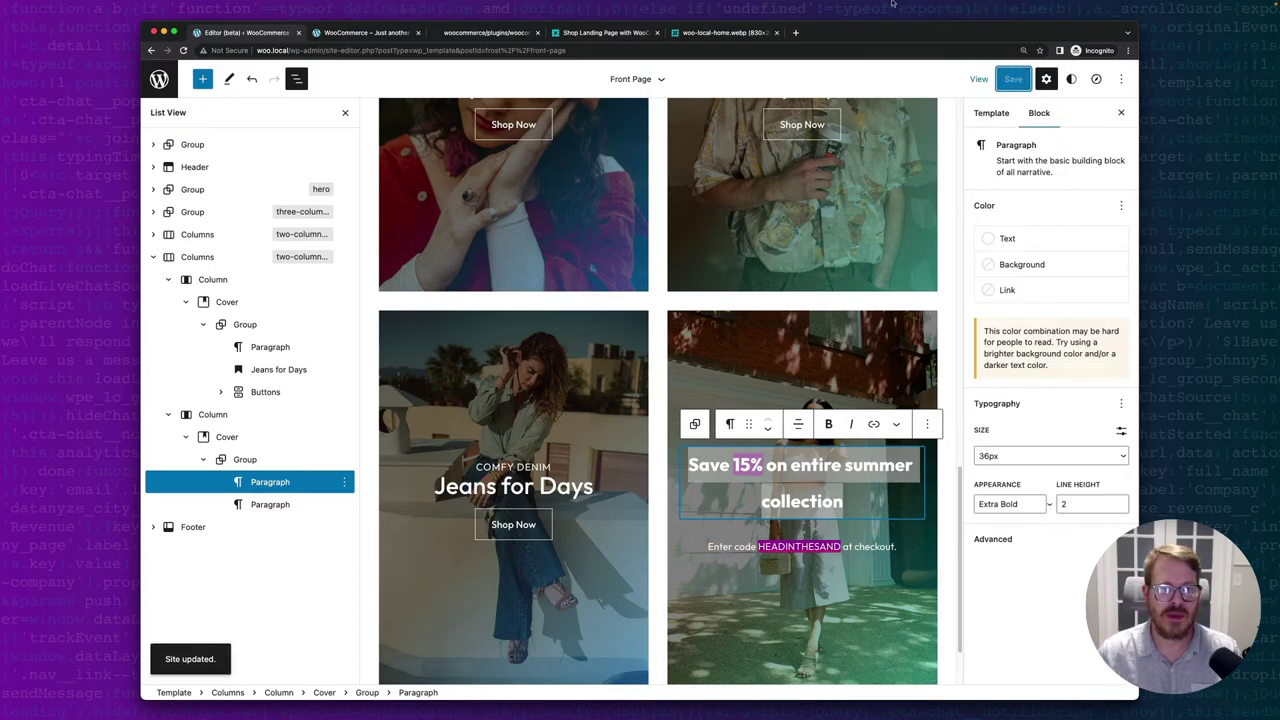
Reload the live front page, collapse the second Columns block, and review the mockup's testimonial section.
{"action": "left_click", "coordinate": [378, 32]}
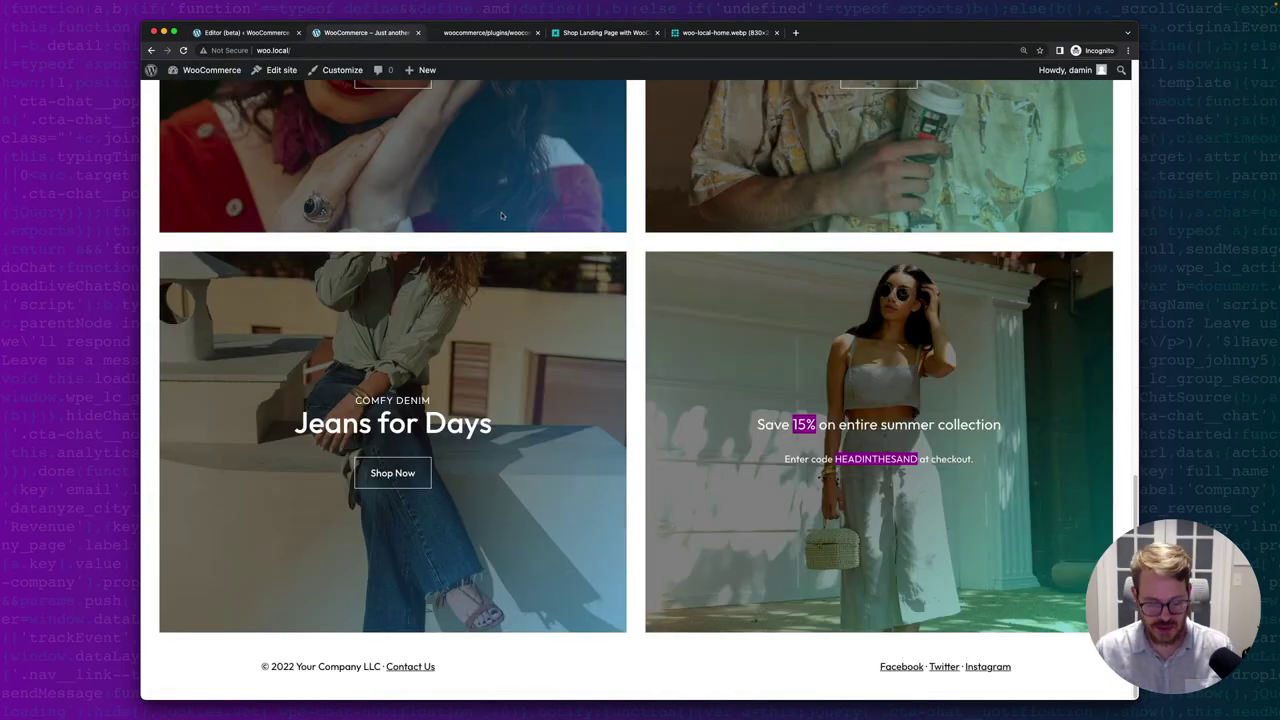
{"action": "key", "text": "super+r"}
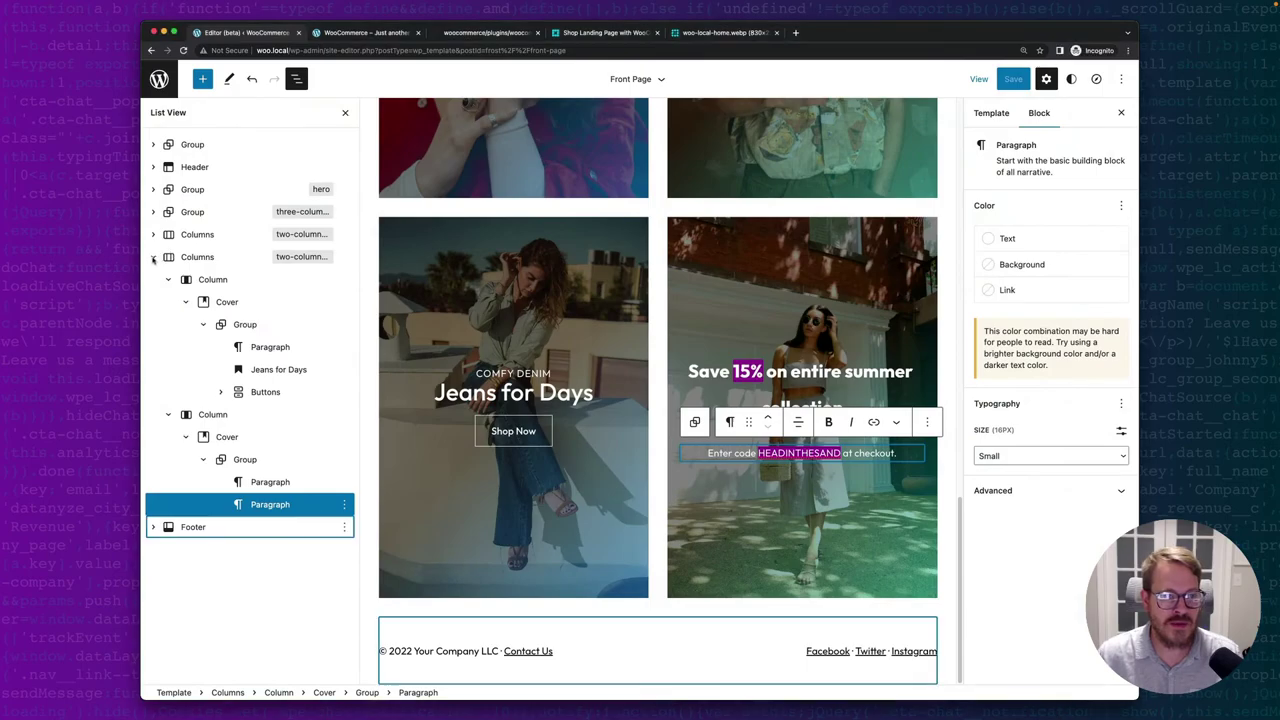
{"action": "left_click", "coordinate": [153, 257]}
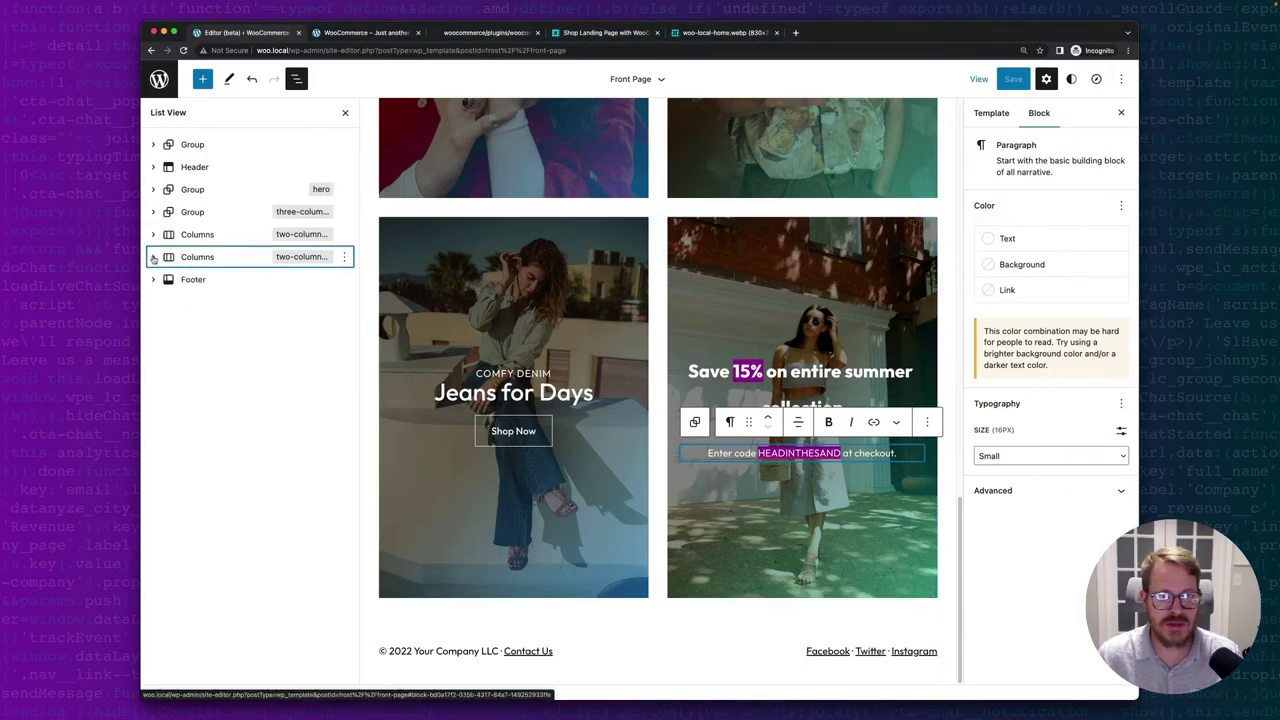
{"action": "left_click", "coordinate": [718, 32]}
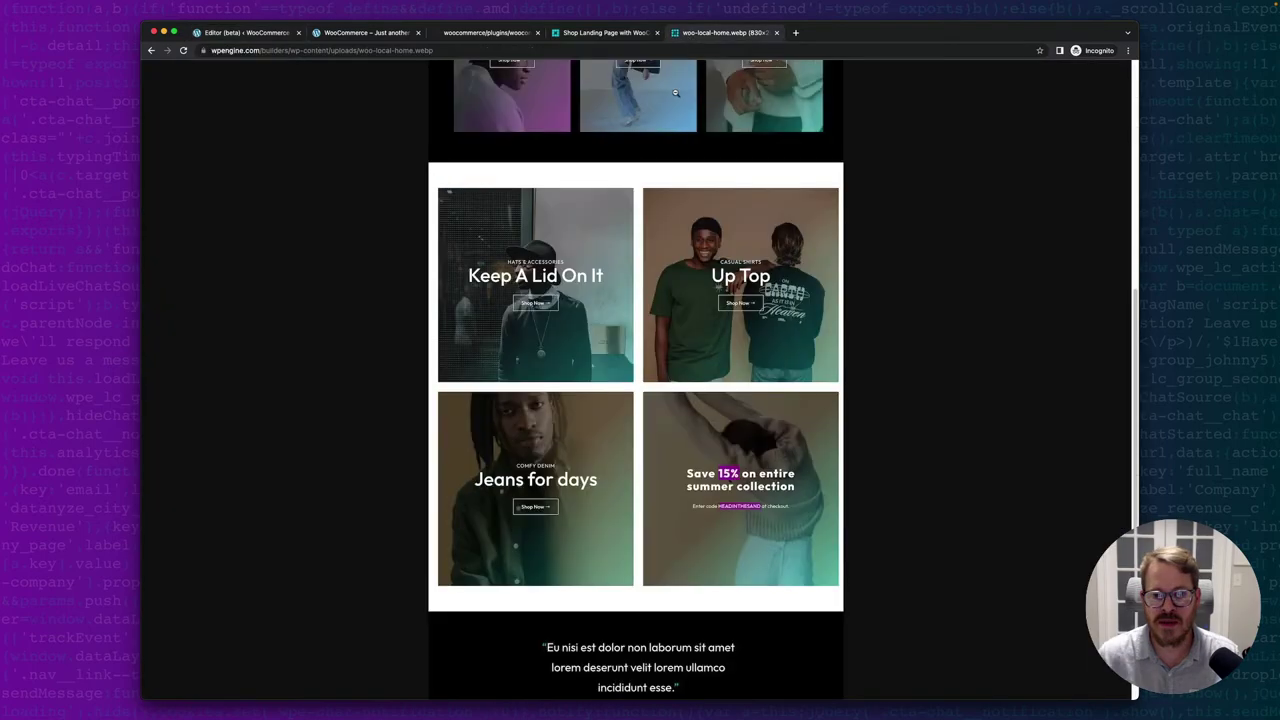
{"action": "scroll", "coordinate": [713, 342], "scroll_direction": "down", "scroll_amount": 4}
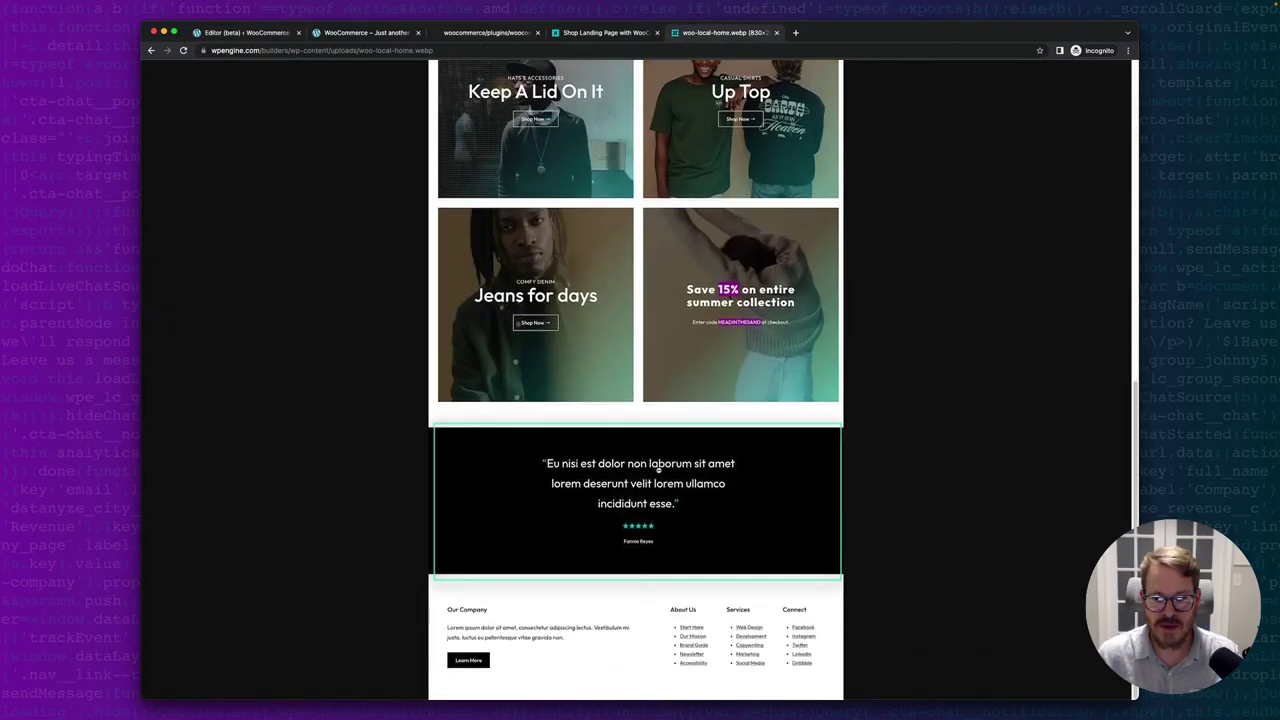
{"action": "left_click", "coordinate": [245, 32]}
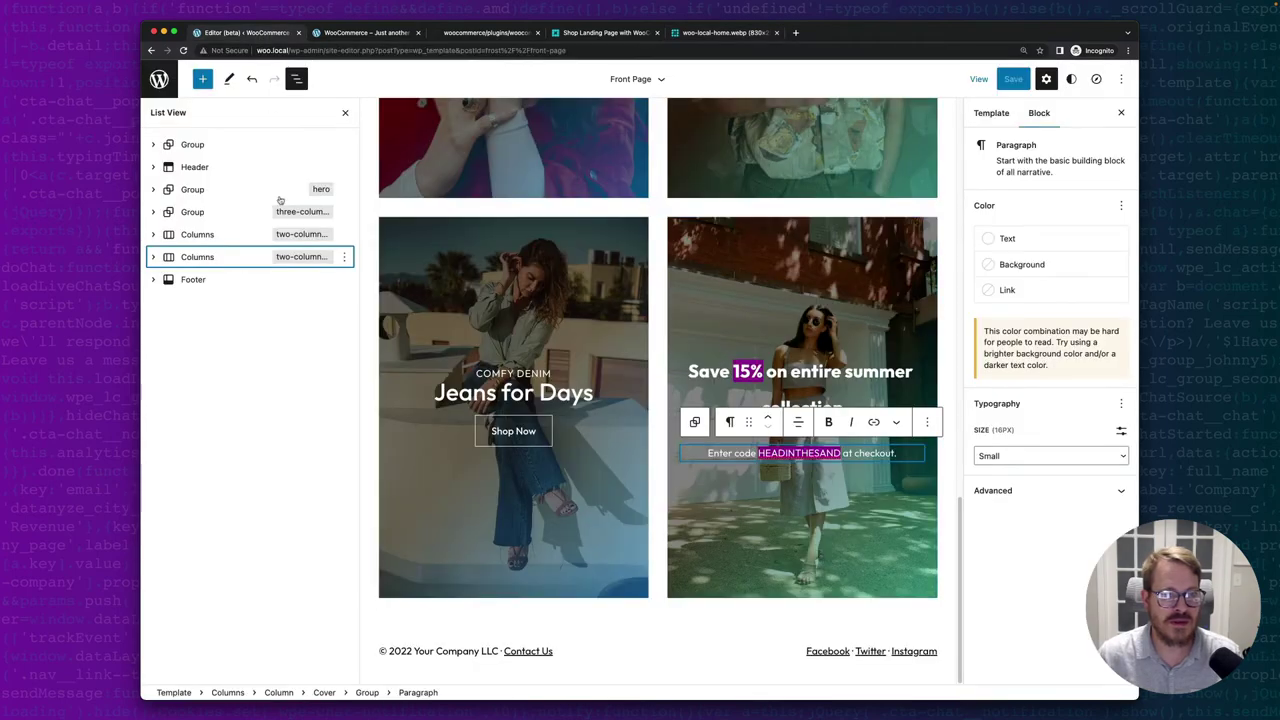
Insert a black-background Group after the second columns section.
{"action": "left_click", "coordinate": [344, 257]}
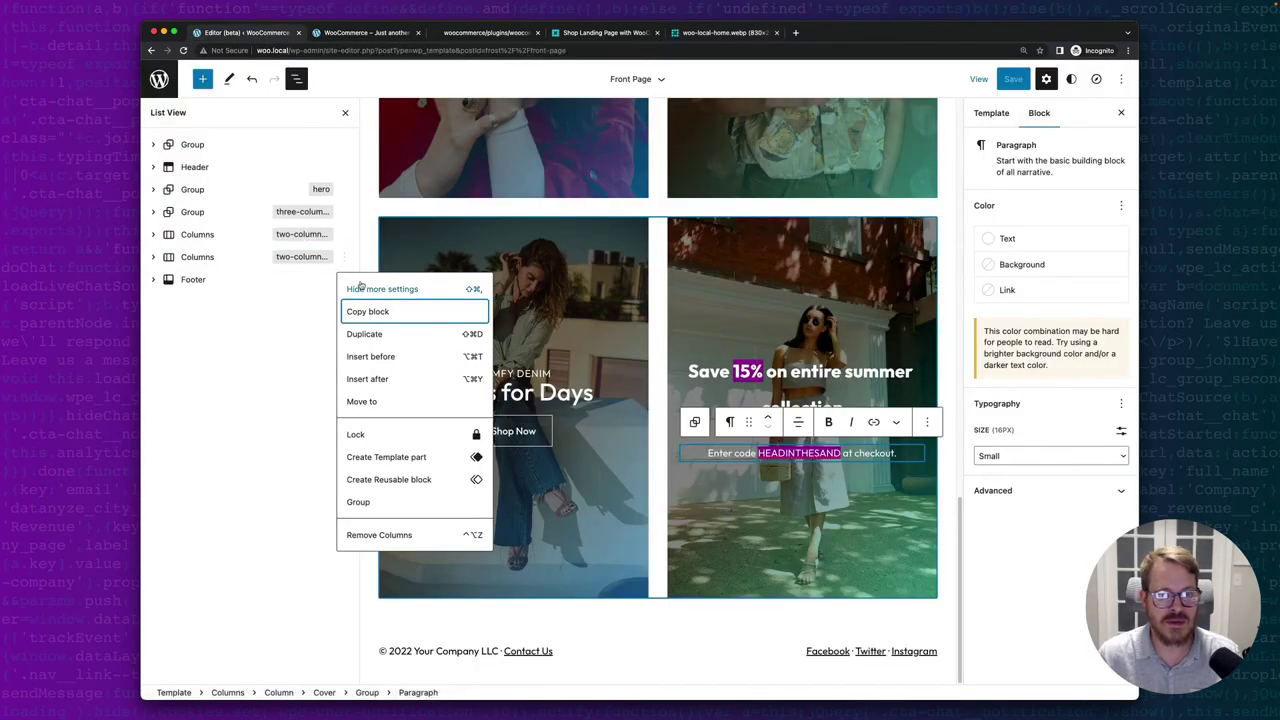
{"action": "left_click", "coordinate": [368, 379]}
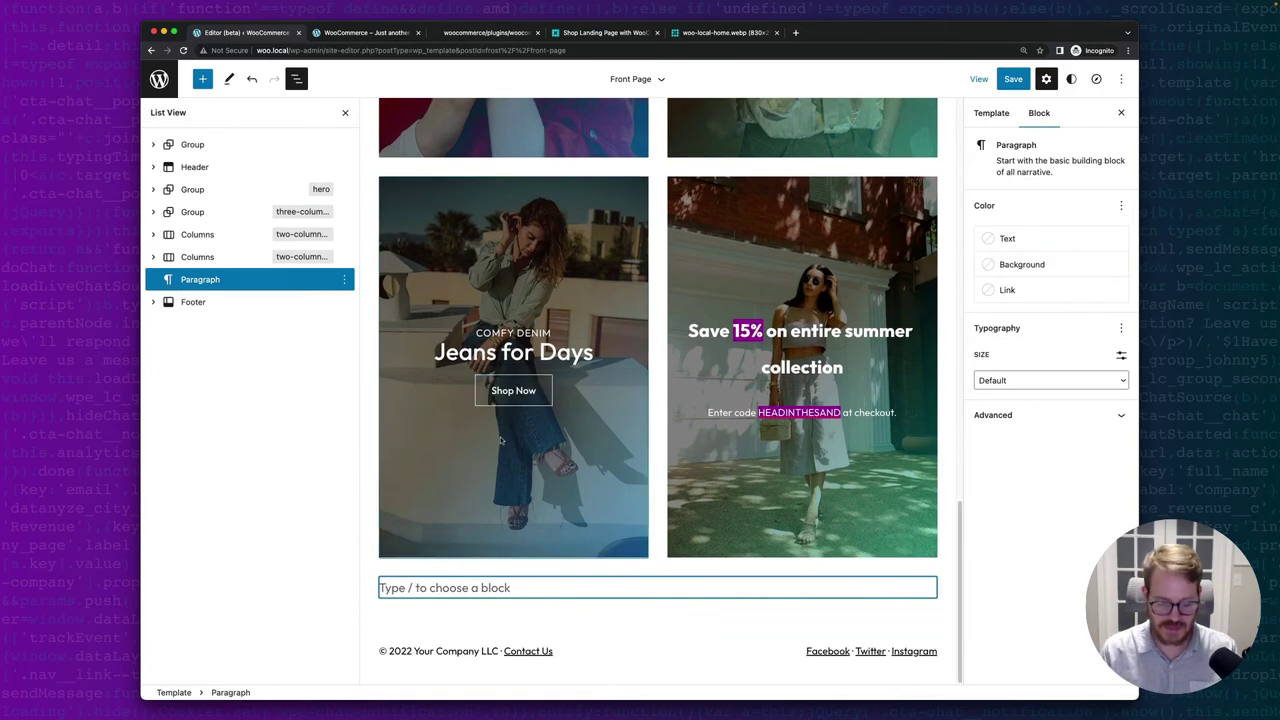
{"action": "type", "text": "/grou"}
{"action": "key", "text": "Return"}
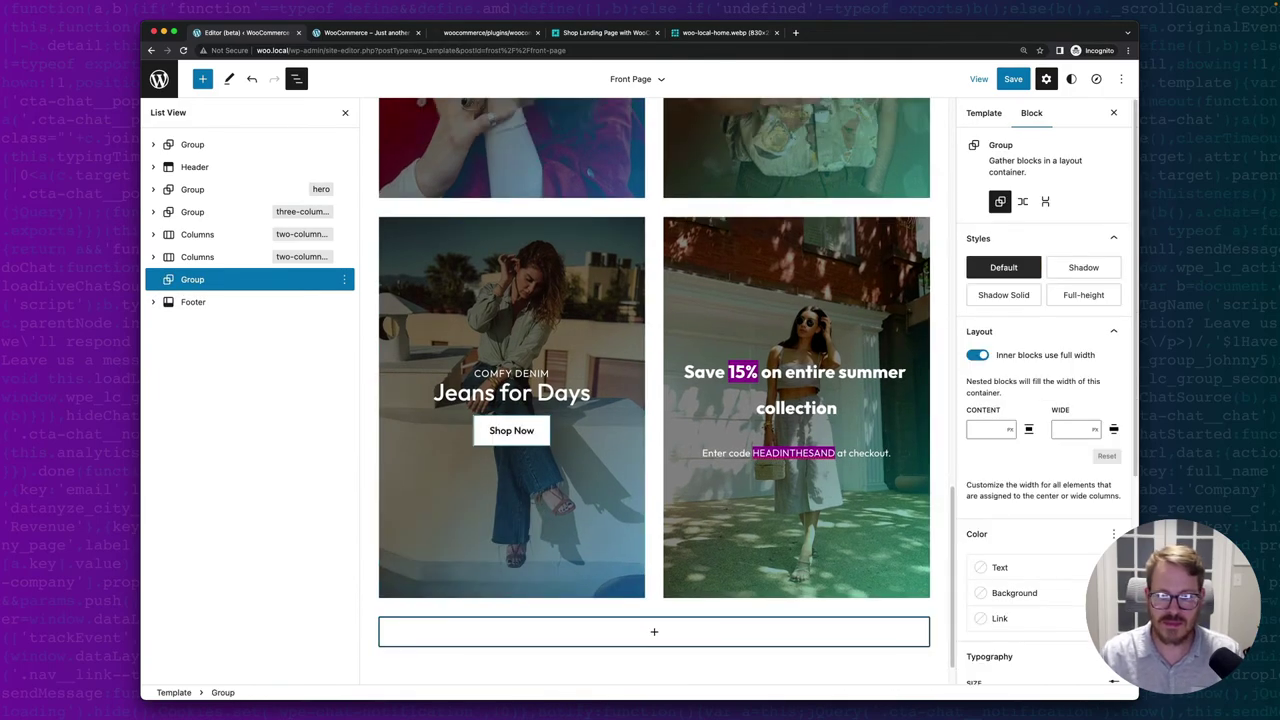
{"action": "left_click", "coordinate": [985, 594]}
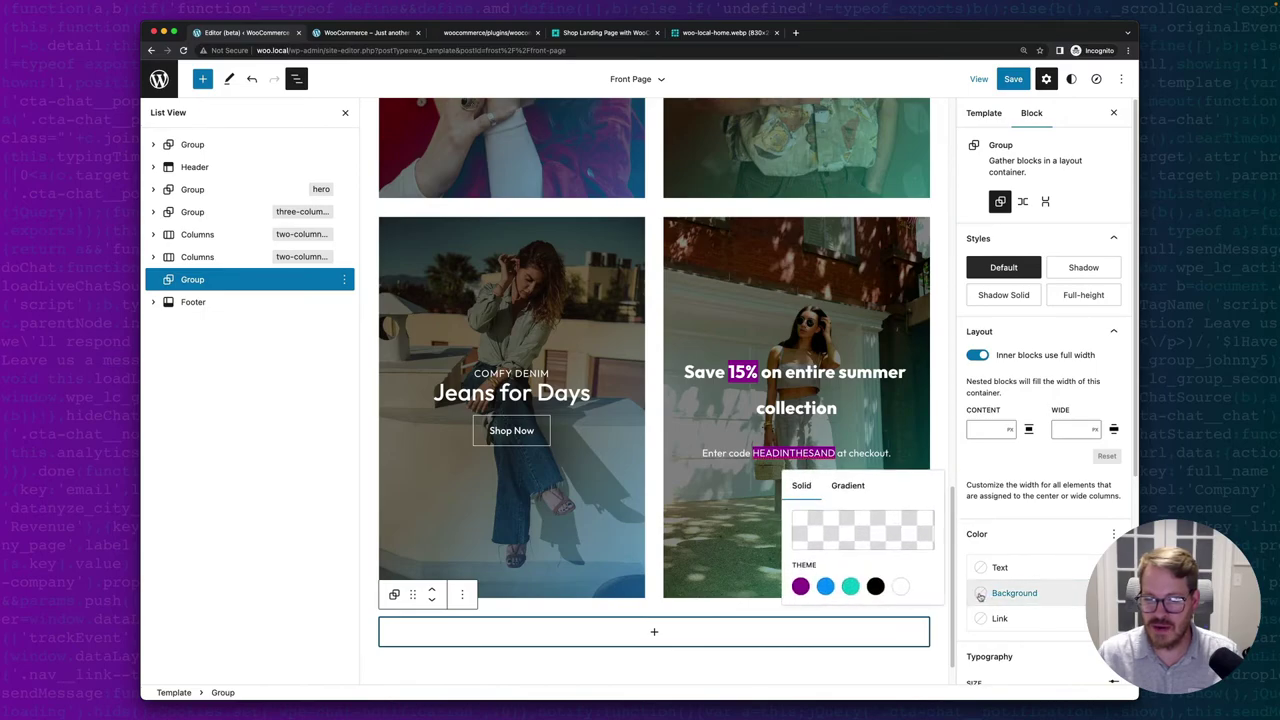
{"action": "left_click", "coordinate": [876, 588]}
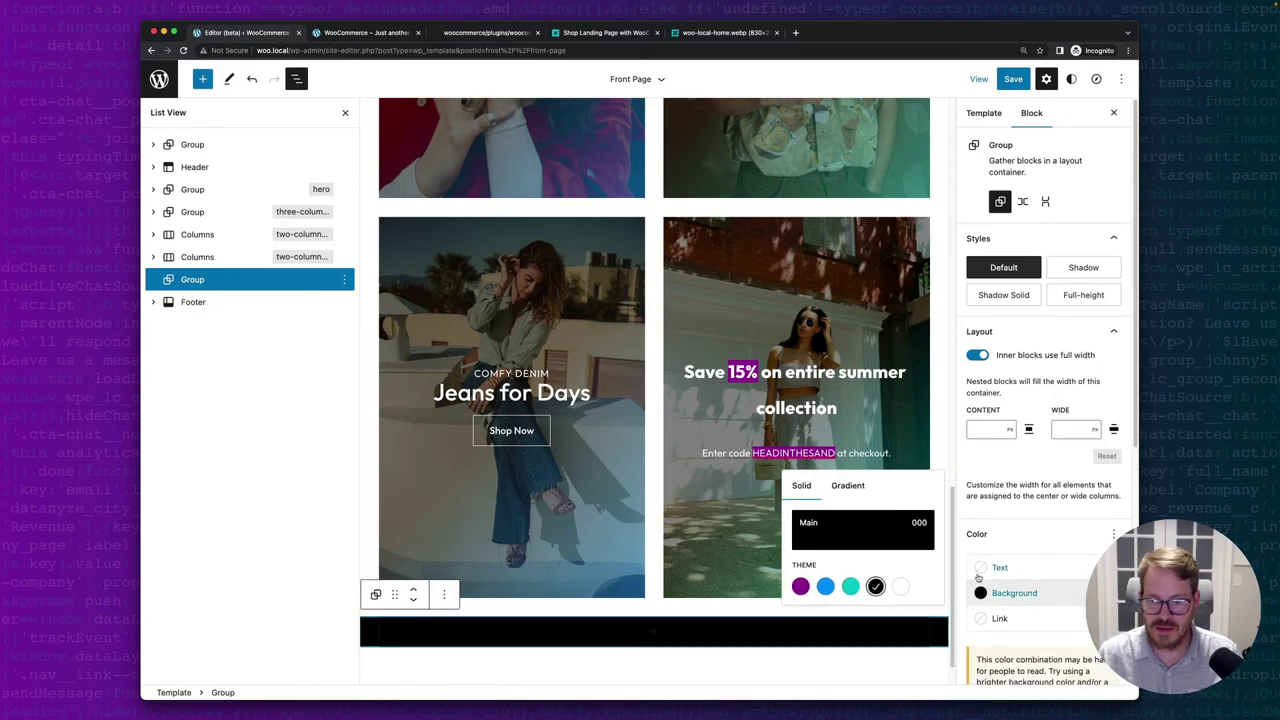
Set the group's padding to 5, 4, 6, 4 rem for top, right, bottom, left.
{"action": "scroll", "coordinate": [1000, 558], "scroll_direction": "down", "scroll_amount": 4}
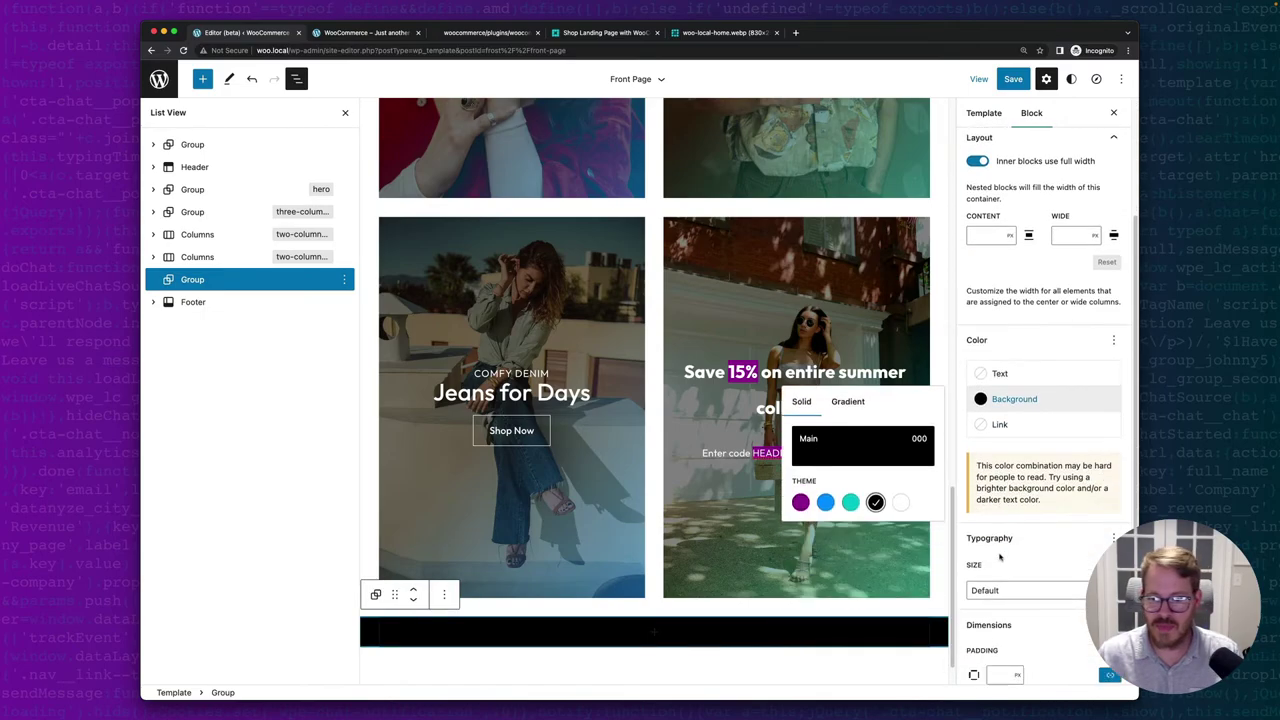
{"action": "scroll", "coordinate": [1030, 598], "scroll_direction": "down", "scroll_amount": 3}
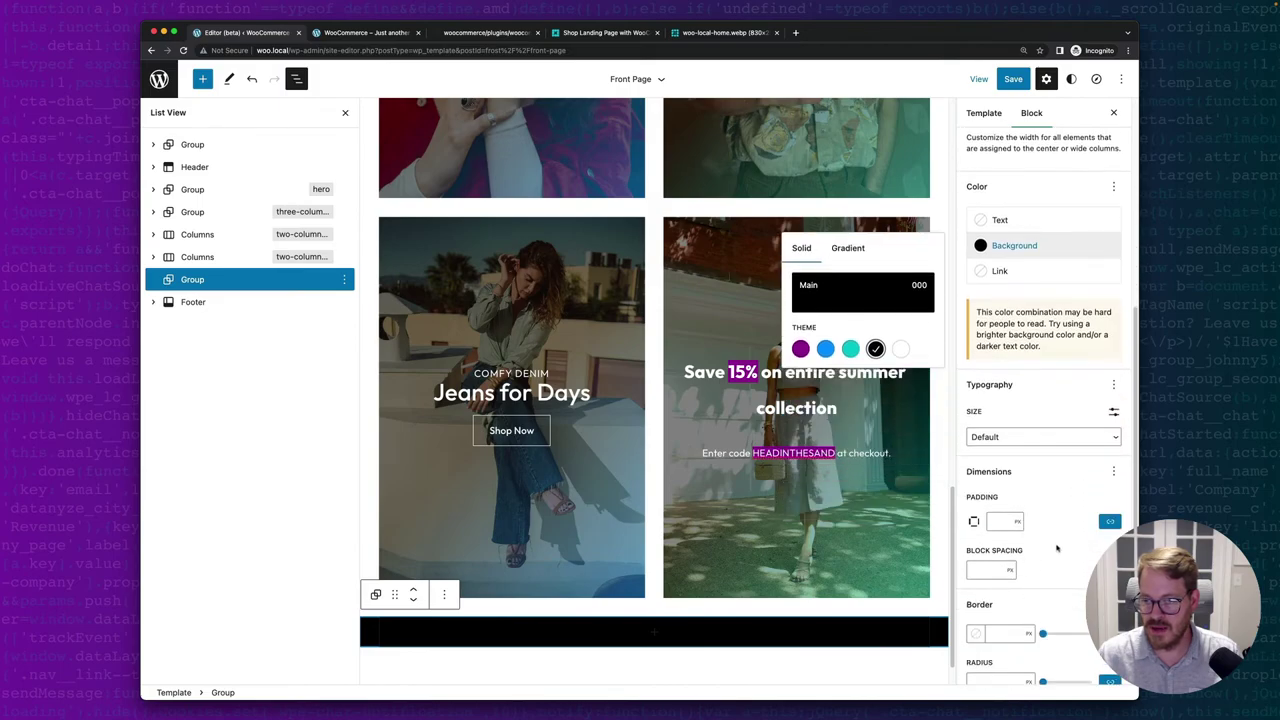
{"action": "left_click", "coordinate": [1016, 522]}
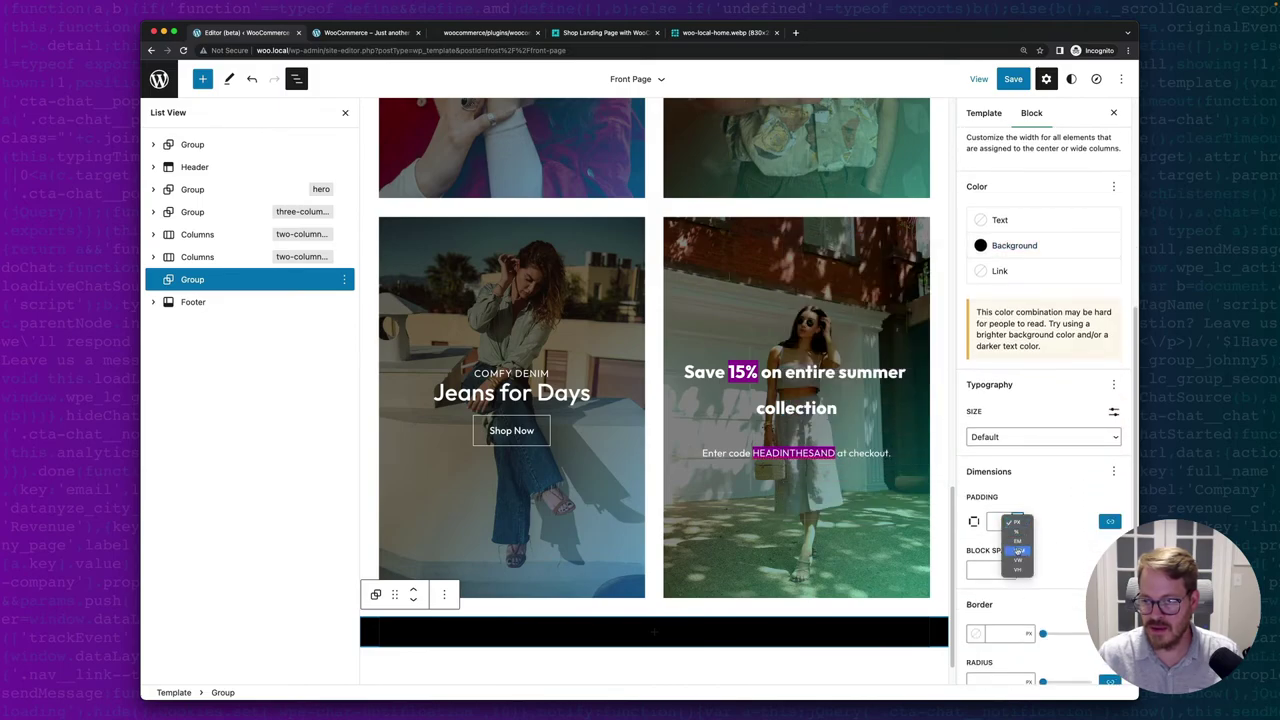
{"action": "left_click", "coordinate": [1018, 550]}
{"action": "left_click", "coordinate": [1109, 522]}
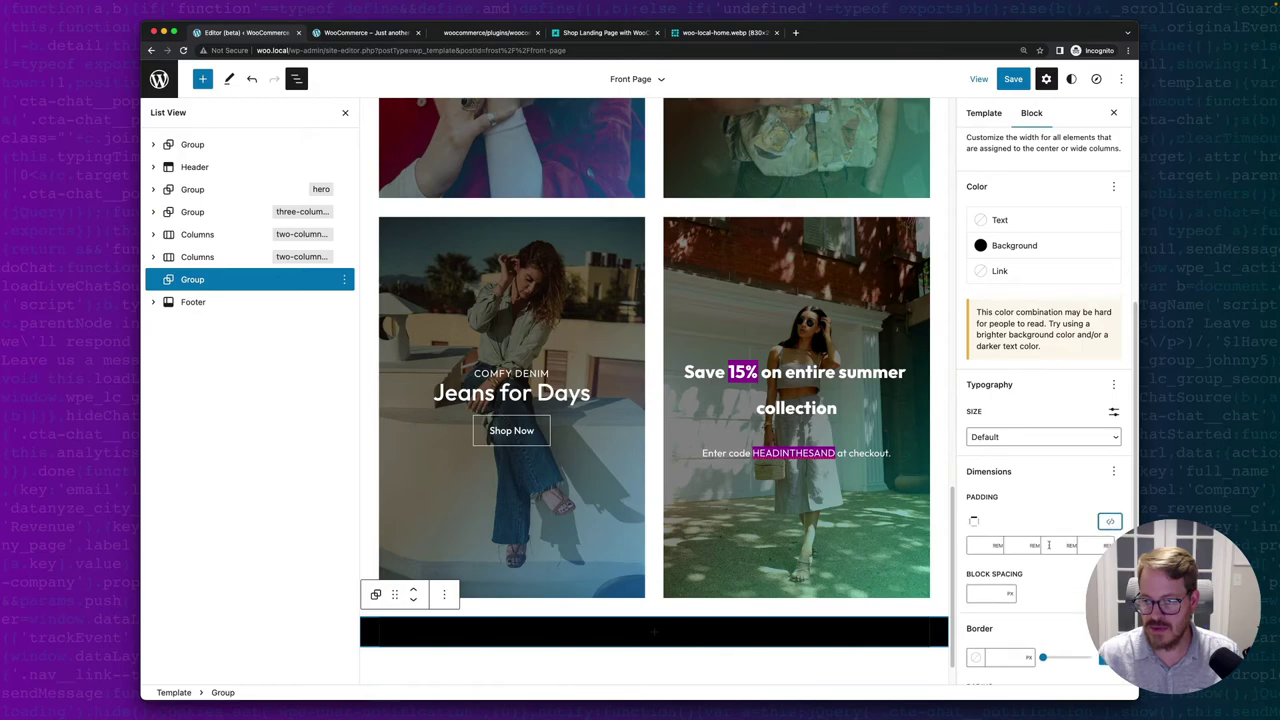
{"action": "left_click", "coordinate": [984, 546]}
{"action": "type", "text": "5"}
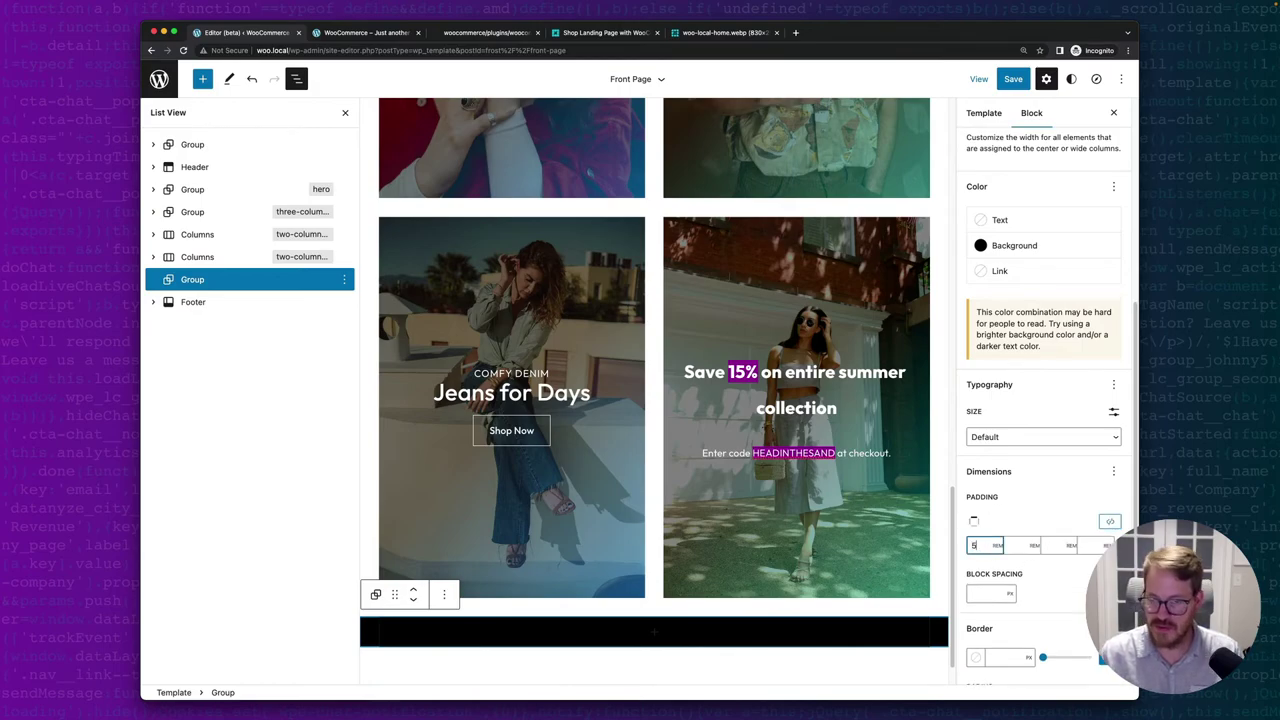
{"action": "key", "text": "Tab"}
{"action": "key", "text": "Tab"}
{"action": "type", "text": "4"}
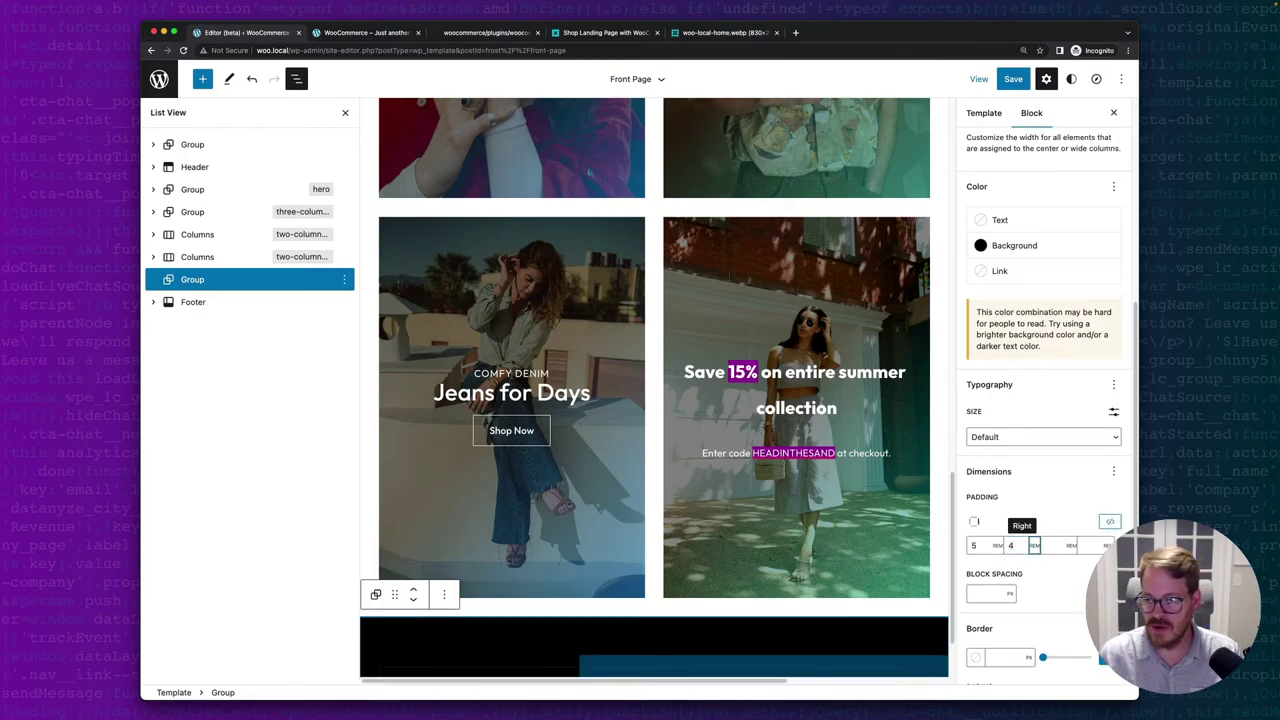
{"action": "key", "text": "Tab"}
{"action": "key", "text": "Tab"}
{"action": "type", "text": "6"}
{"action": "key", "text": "Tab"}
{"action": "key", "text": "Tab"}
{"action": "type", "text": "4"}
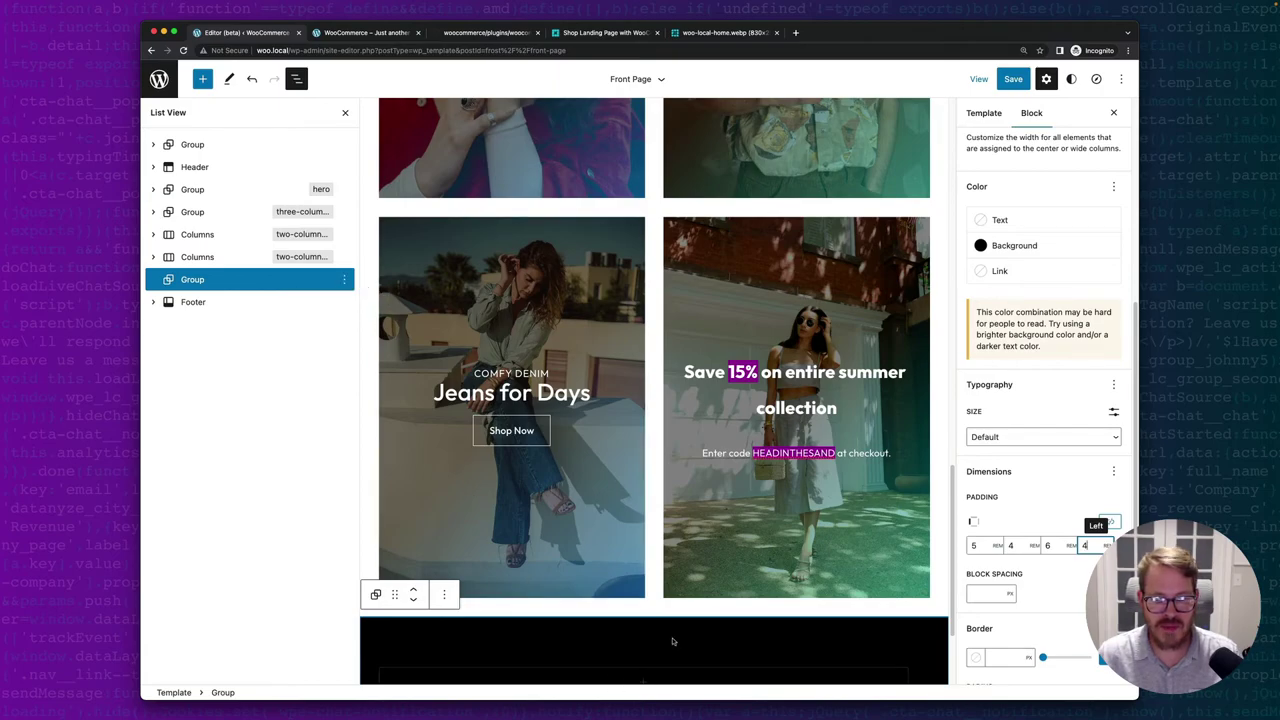
{"action": "scroll", "coordinate": [653, 668], "scroll_direction": "down", "scroll_amount": 2}
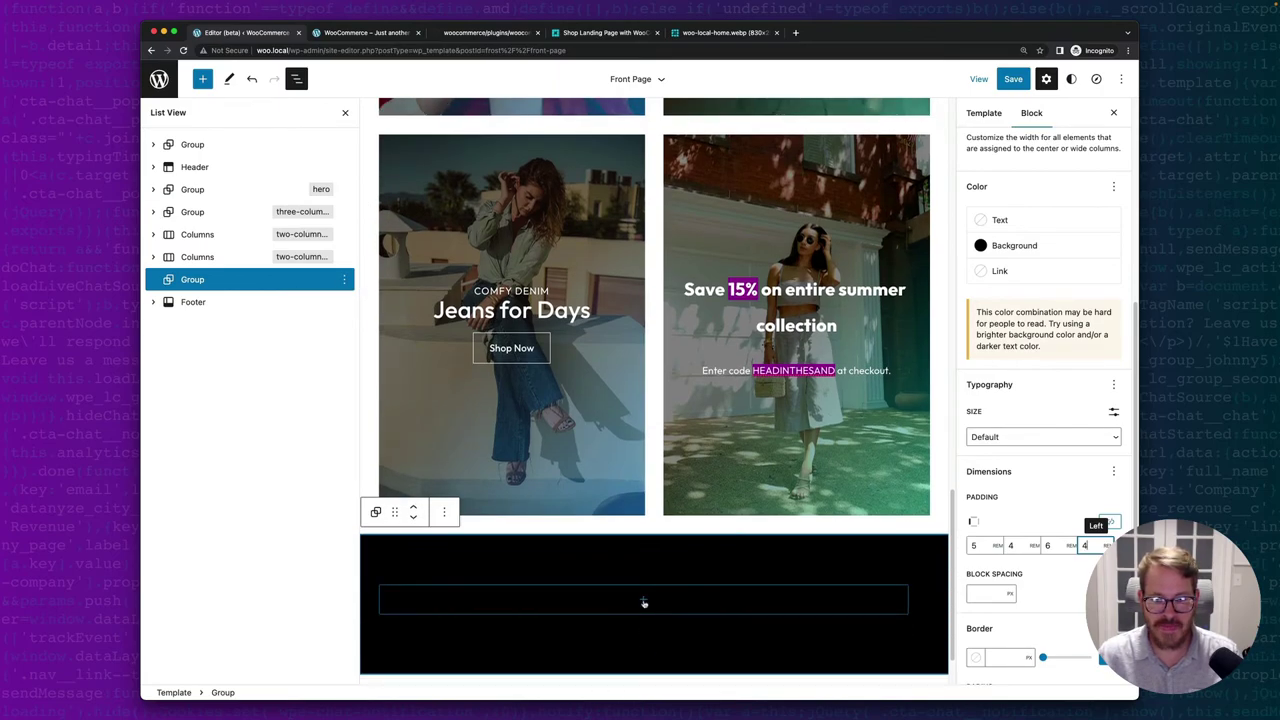
Insert a paragraph inside the black group and paste the placeholder quote text.
{"action": "left_click", "coordinate": [650, 599]}
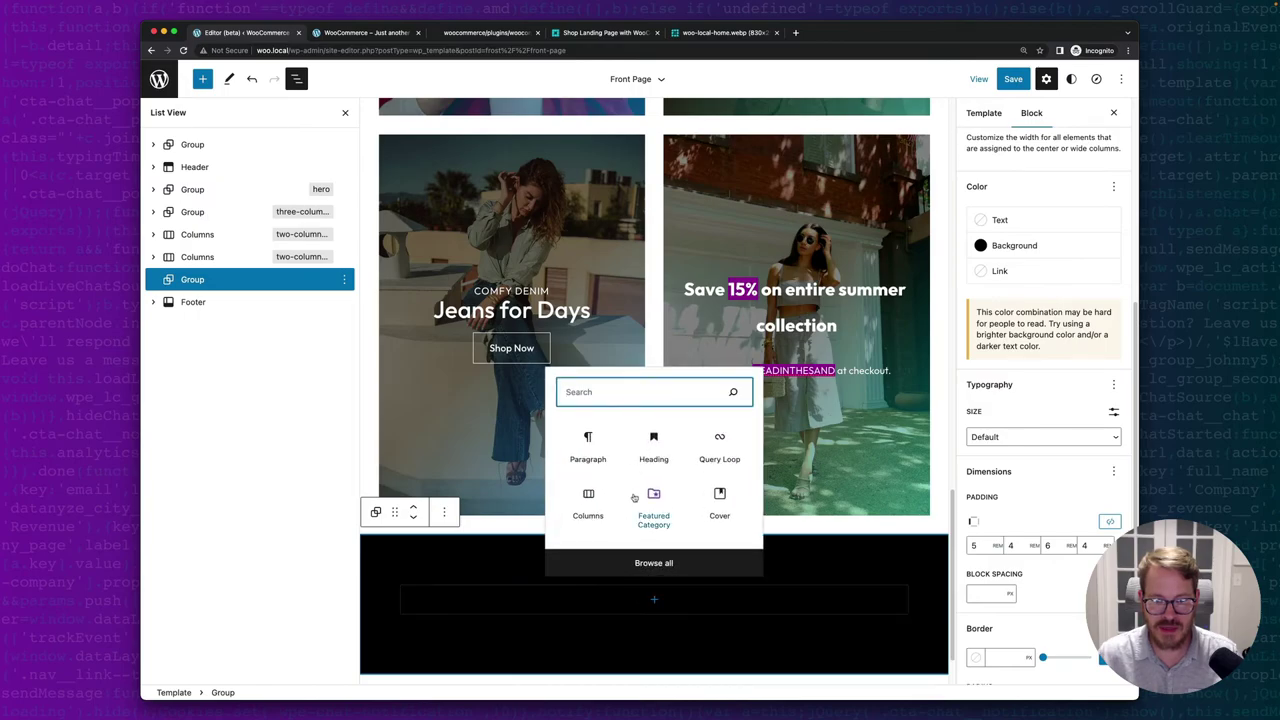
{"action": "left_click", "coordinate": [588, 440]}
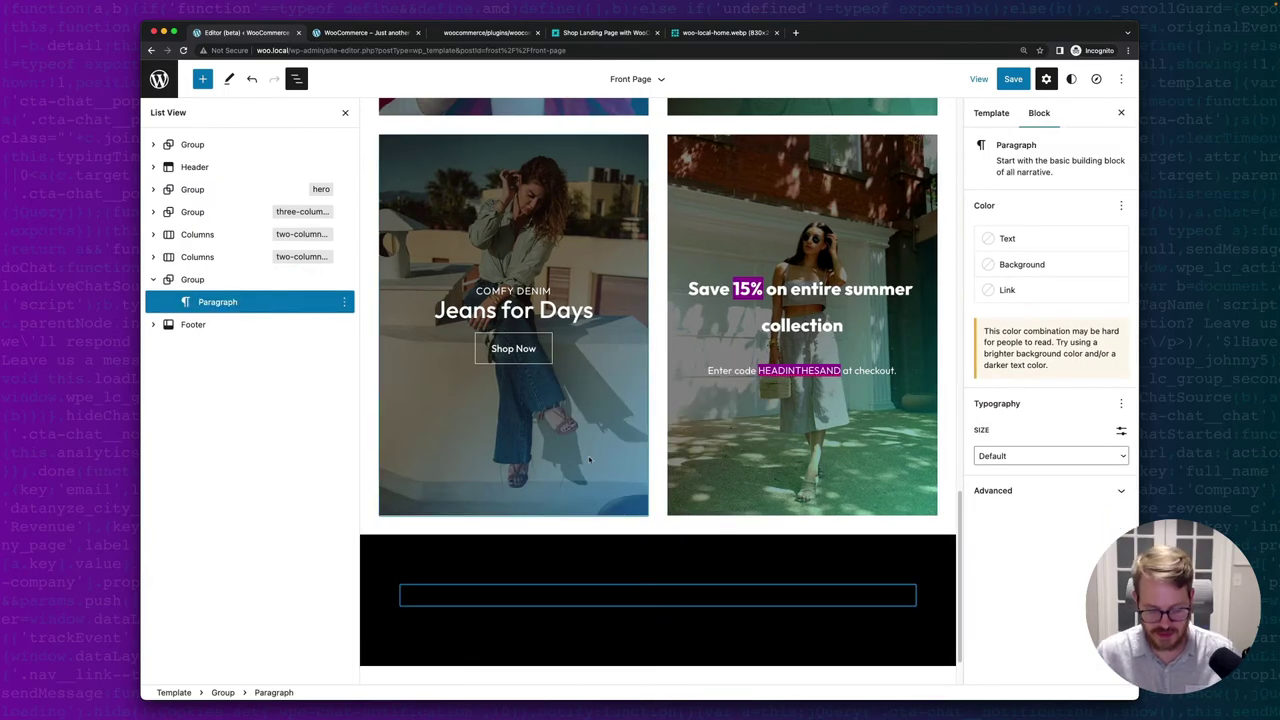
{"action": "key", "text": "super+v"}
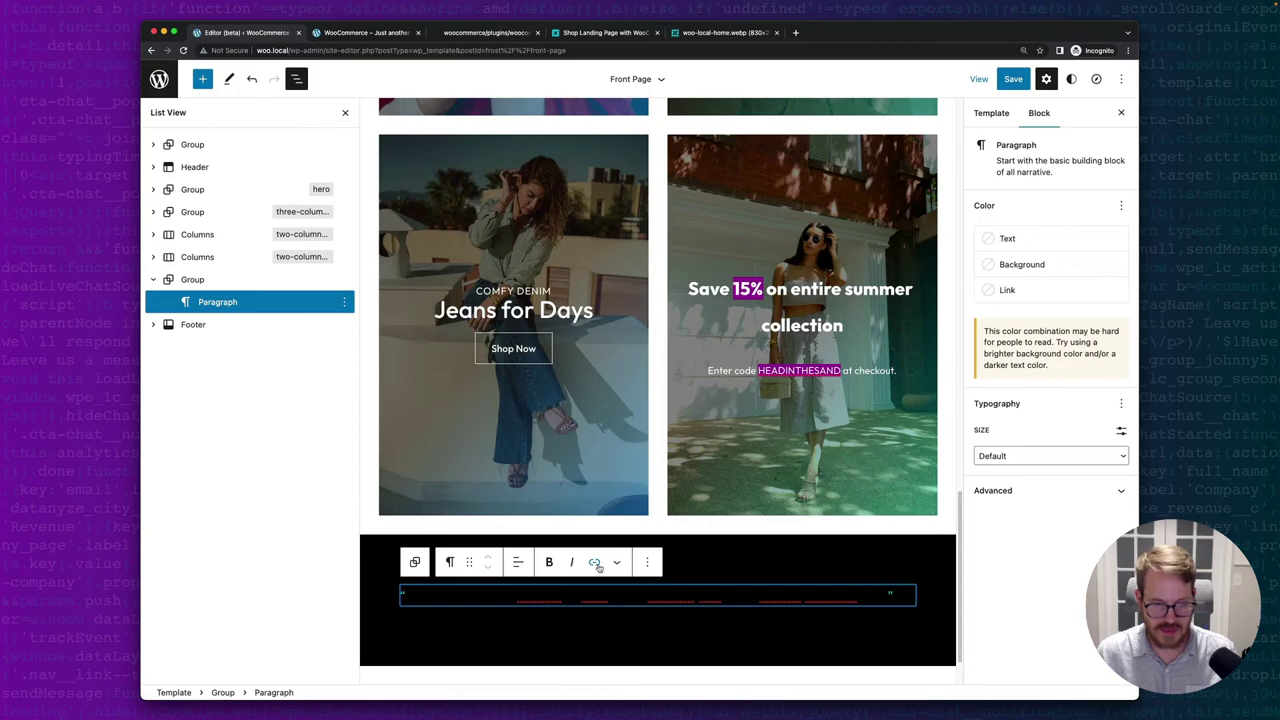
{"action": "key", "text": "super+a"}
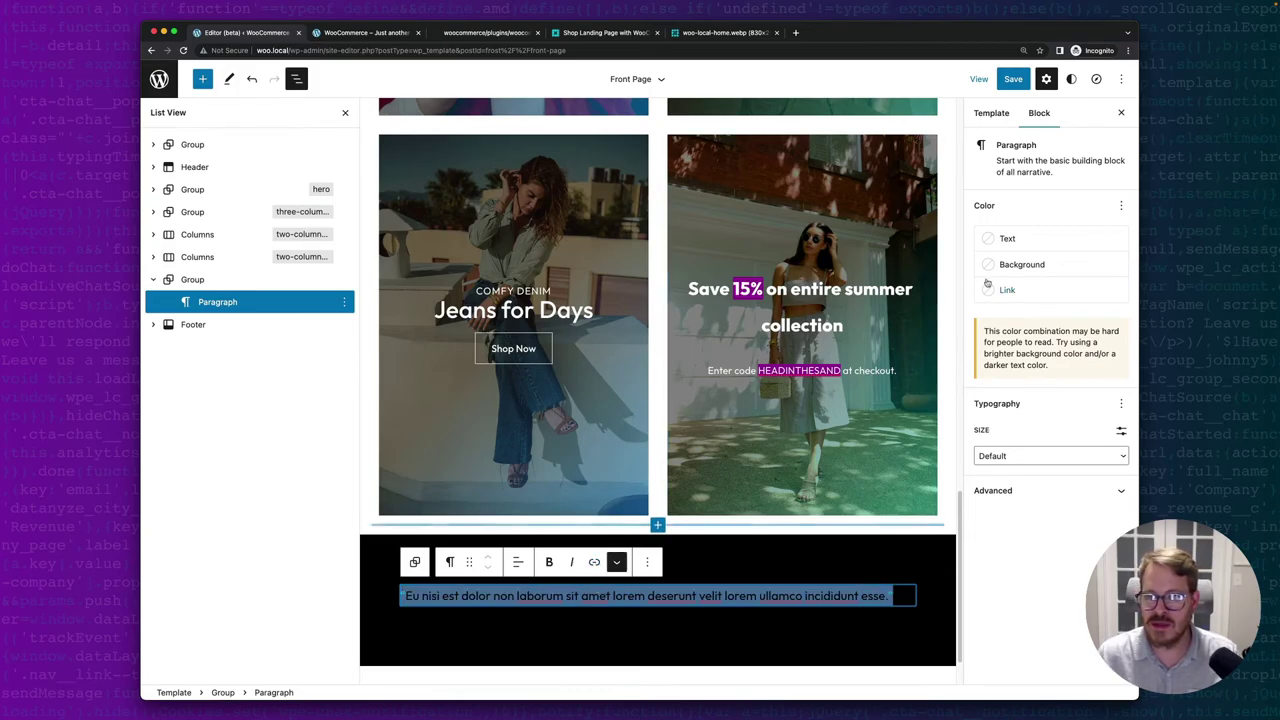
Make the quote white, 36px and centred, then start an empty paragraph below it.
{"action": "left_click", "coordinate": [1003, 238]}
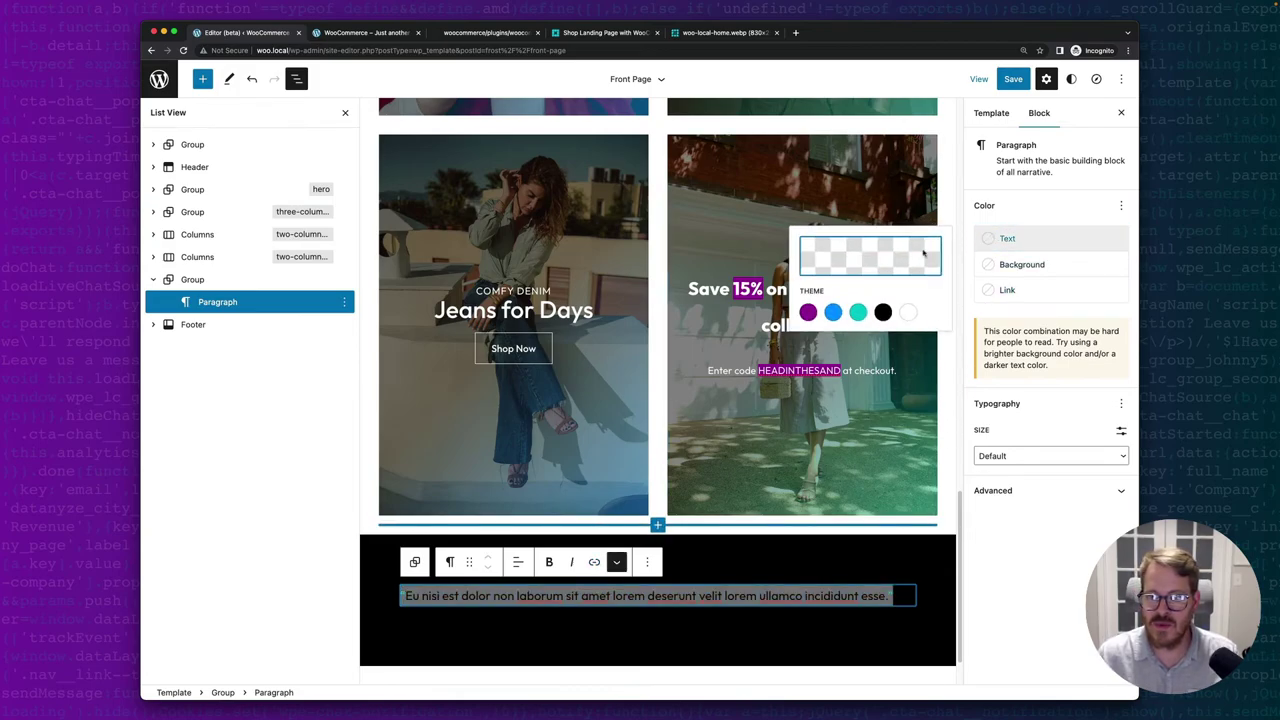
{"action": "left_click", "coordinate": [908, 314]}
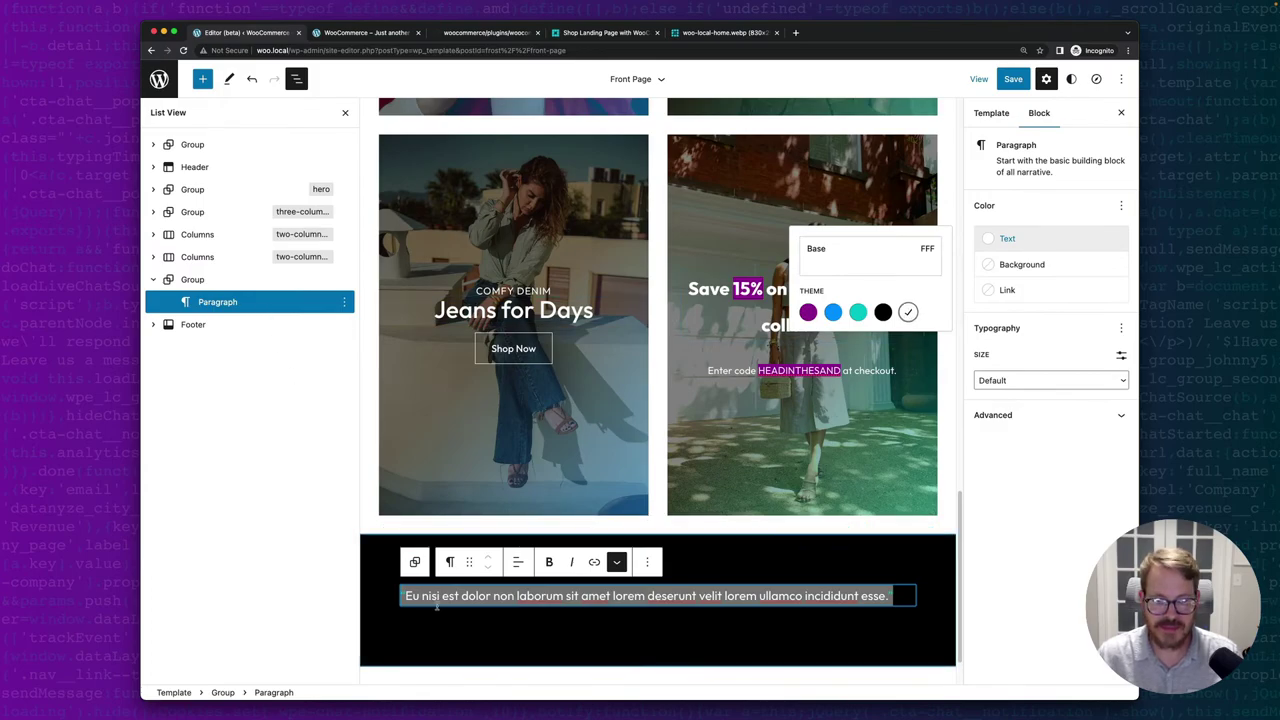
{"action": "left_click", "coordinate": [996, 378]}
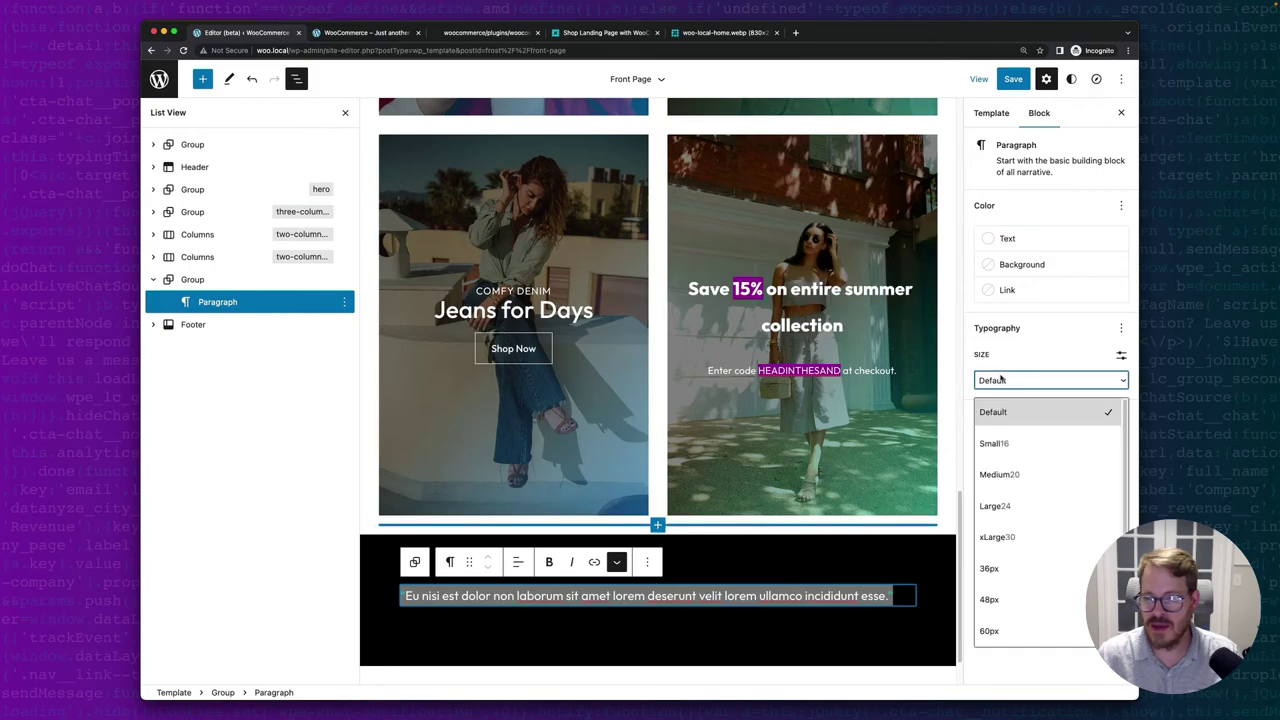
{"action": "left_click", "coordinate": [1001, 568]}
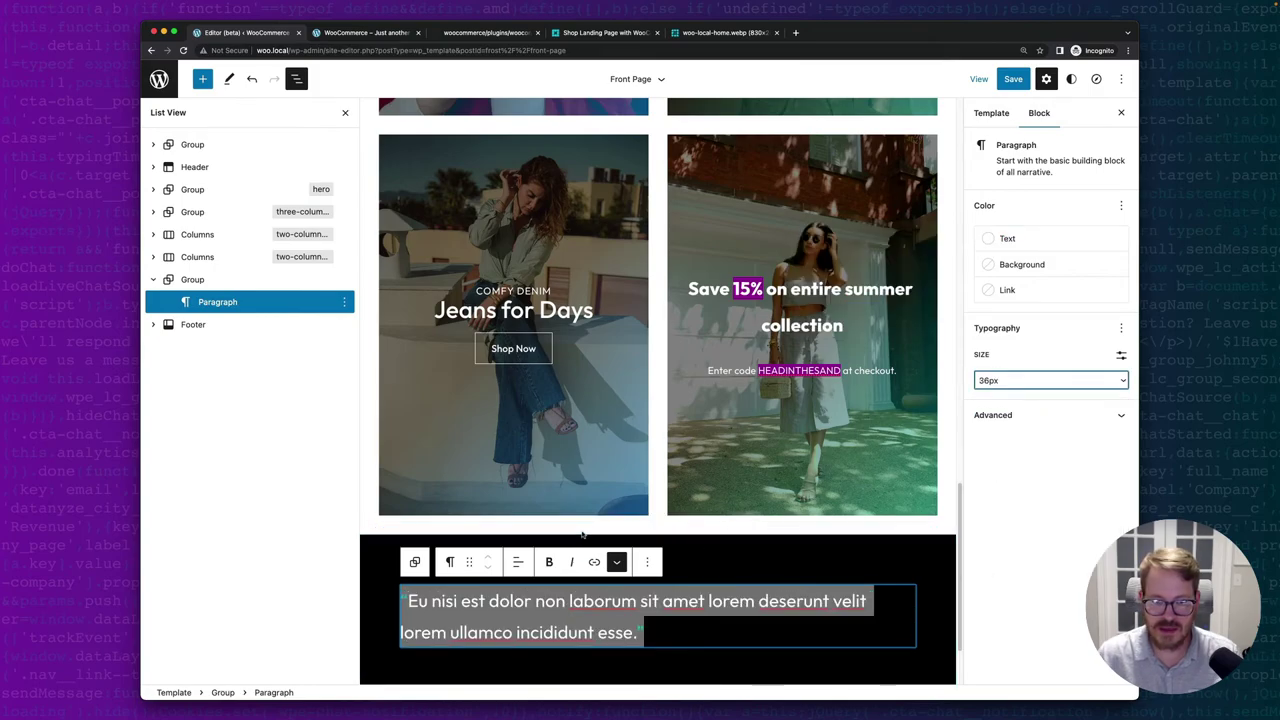
{"action": "left_click", "coordinate": [513, 562]}
{"action": "left_click", "coordinate": [536, 677]}
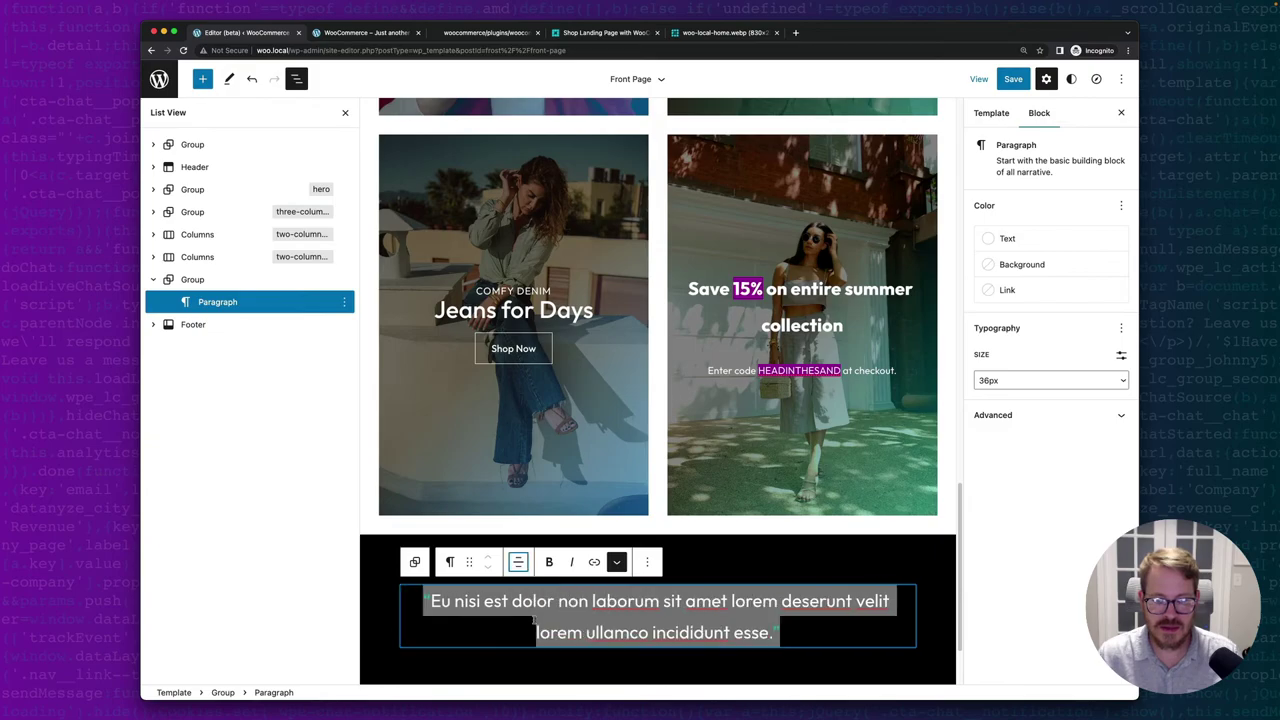
{"action": "left_click", "coordinate": [792, 631]}
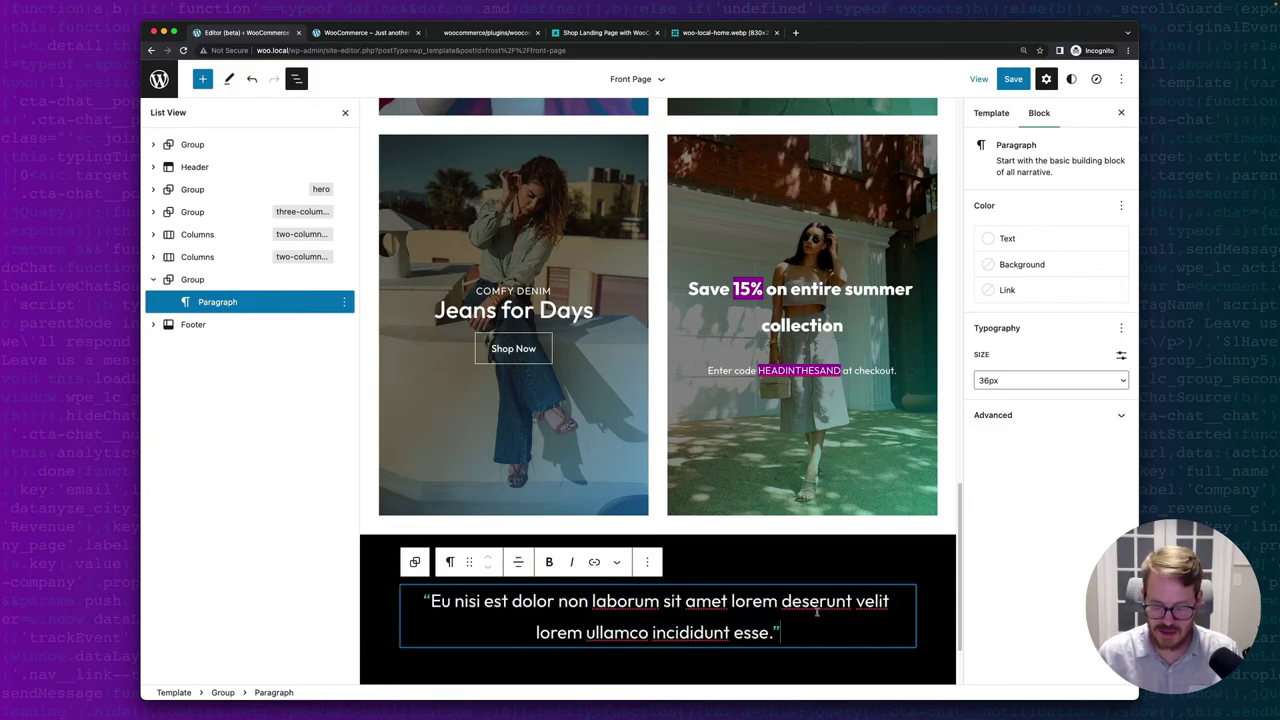
{"action": "key", "text": "Return"}
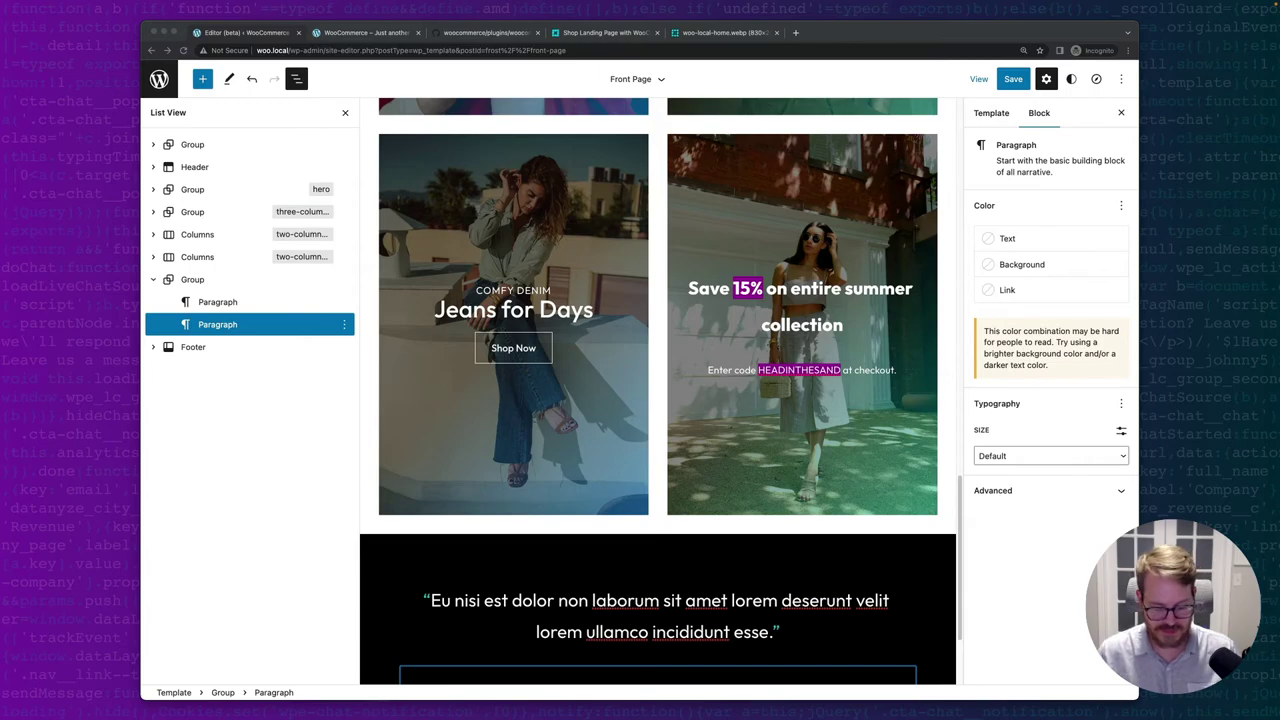
Add centred ★★★★★ in Small size and teal Tertiary colour, then start a new paragraph.
{"action": "scroll", "coordinate": [548, 575], "scroll_direction": "down", "scroll_amount": 2}
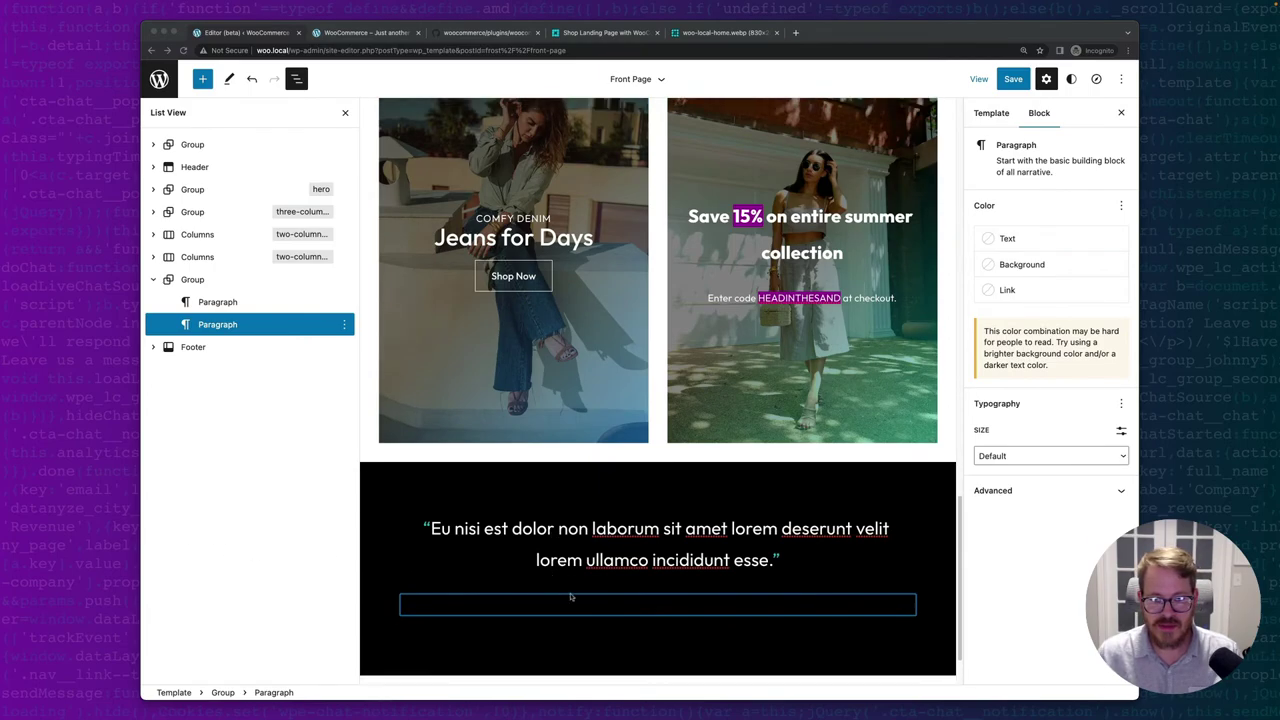
{"action": "left_click", "coordinate": [625, 603]}
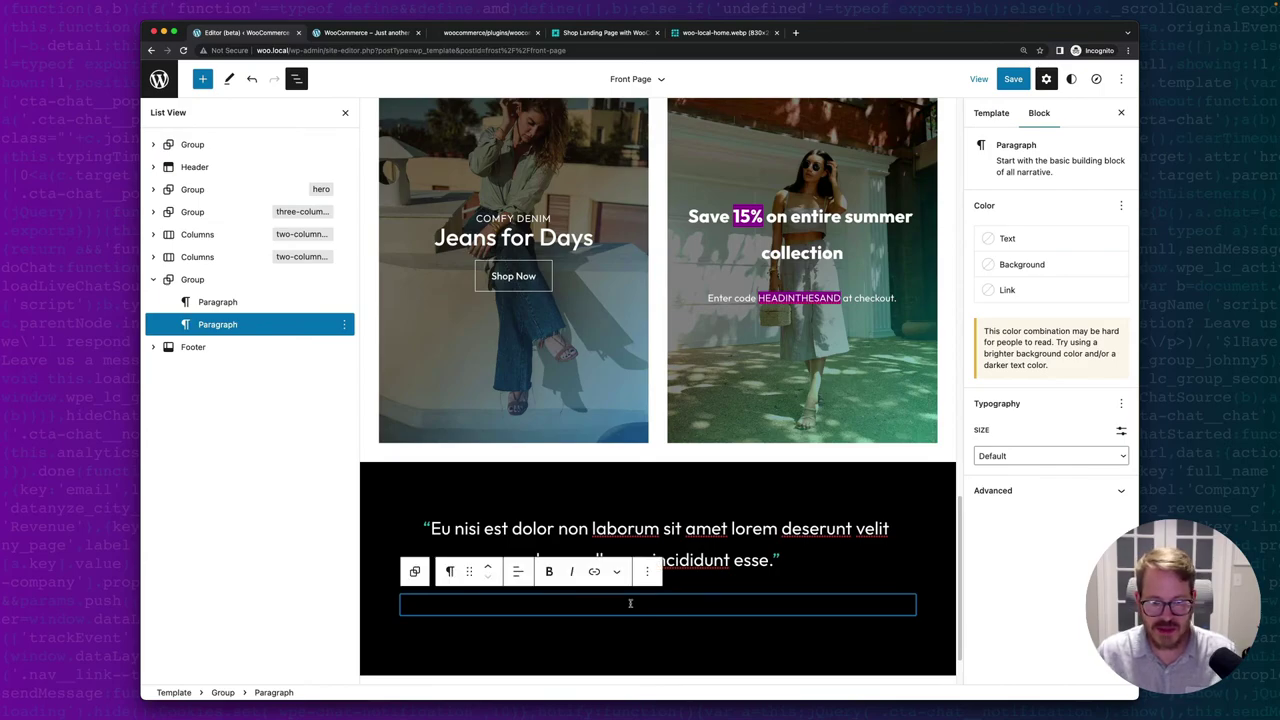
{"action": "type", "text": "★★★★★"}
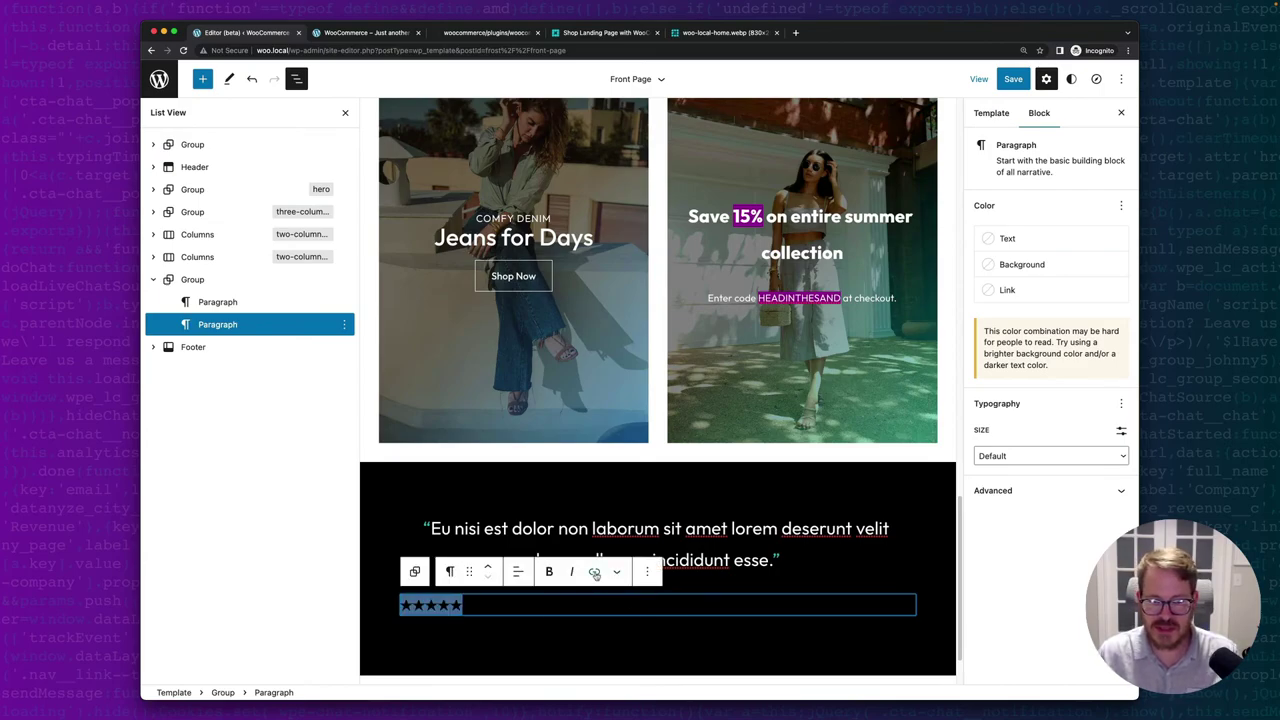
{"action": "left_click", "coordinate": [516, 572]}
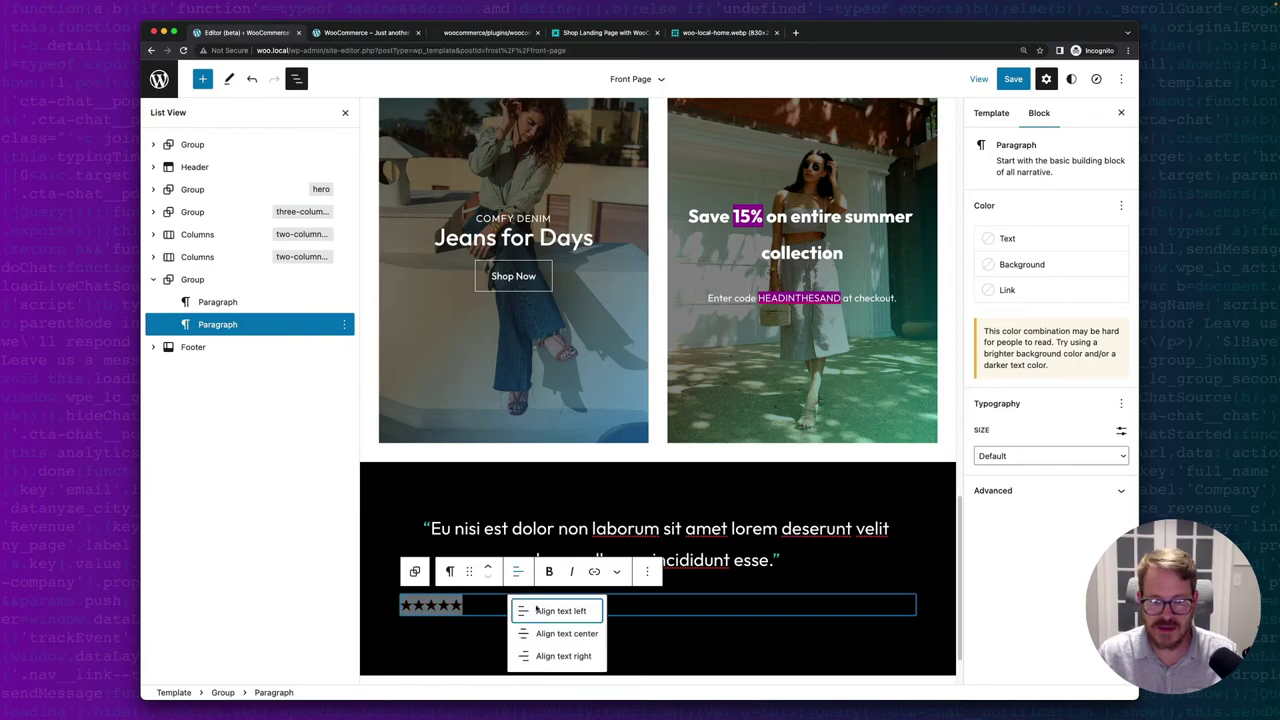
{"action": "left_click", "coordinate": [563, 632]}
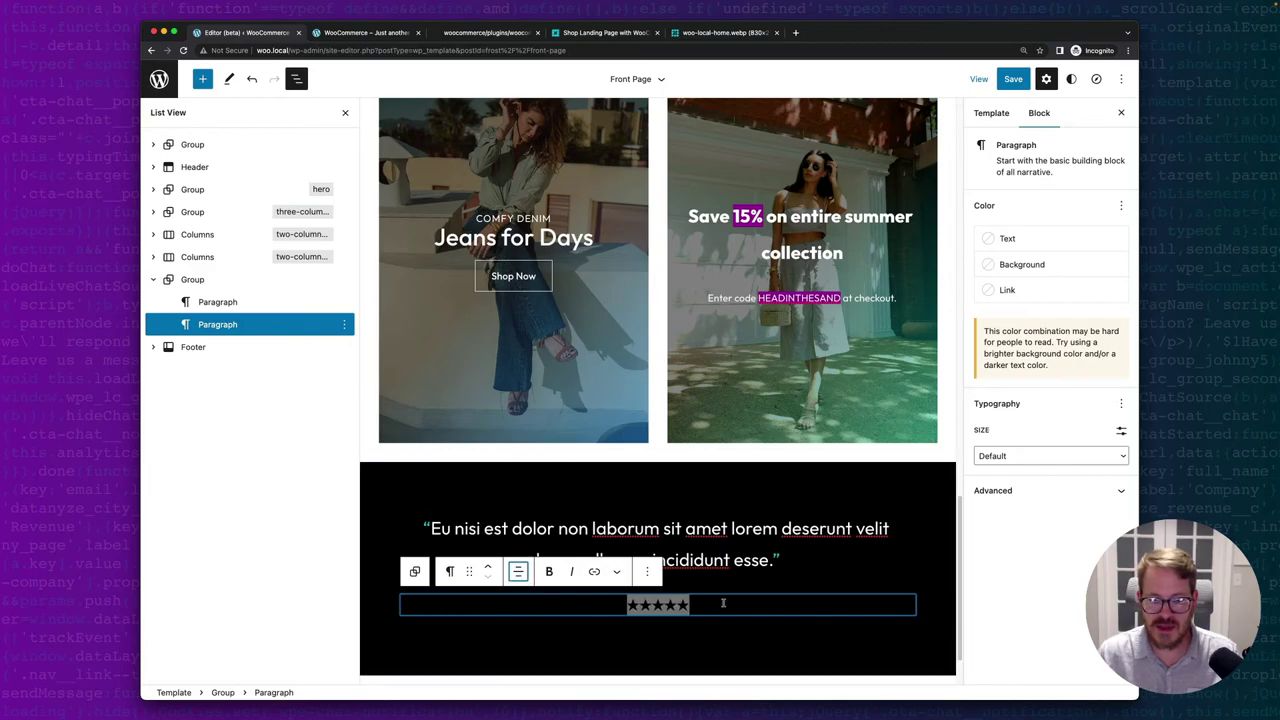
{"action": "left_click", "coordinate": [1000, 456]}
{"action": "left_click", "coordinate": [996, 481]}
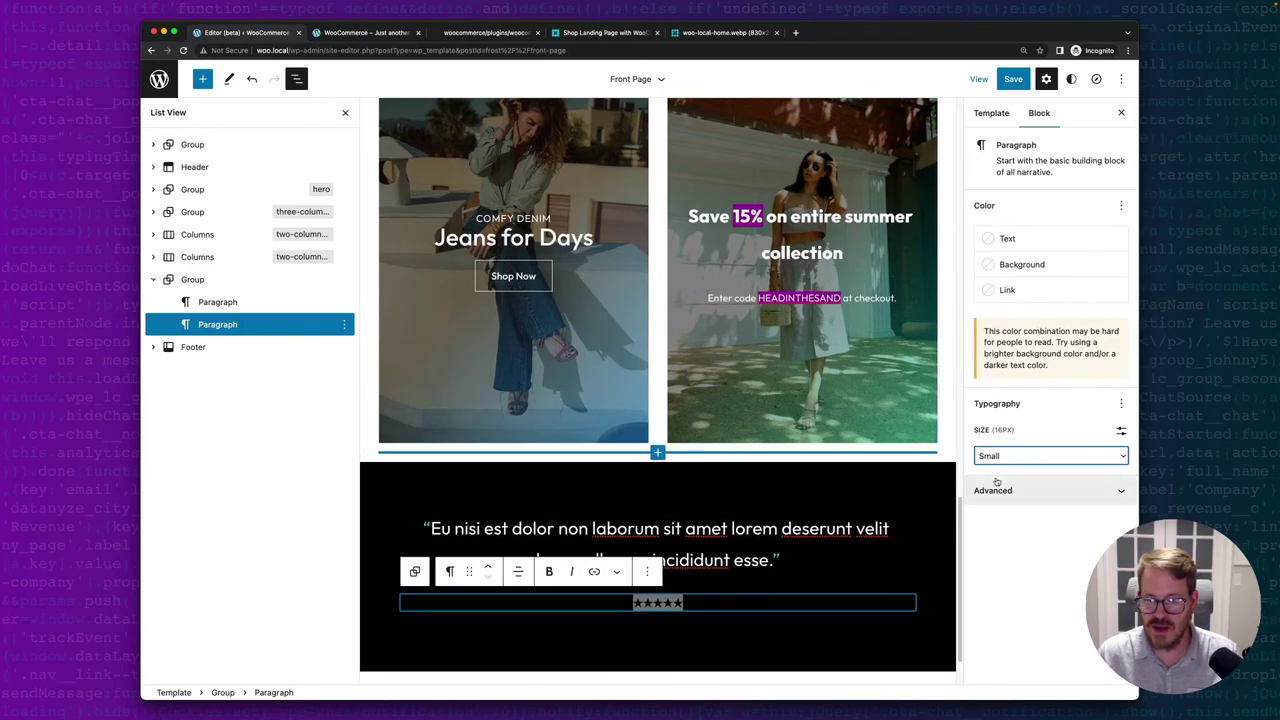
{"action": "left_click", "coordinate": [990, 237]}
{"action": "left_click", "coordinate": [858, 312]}
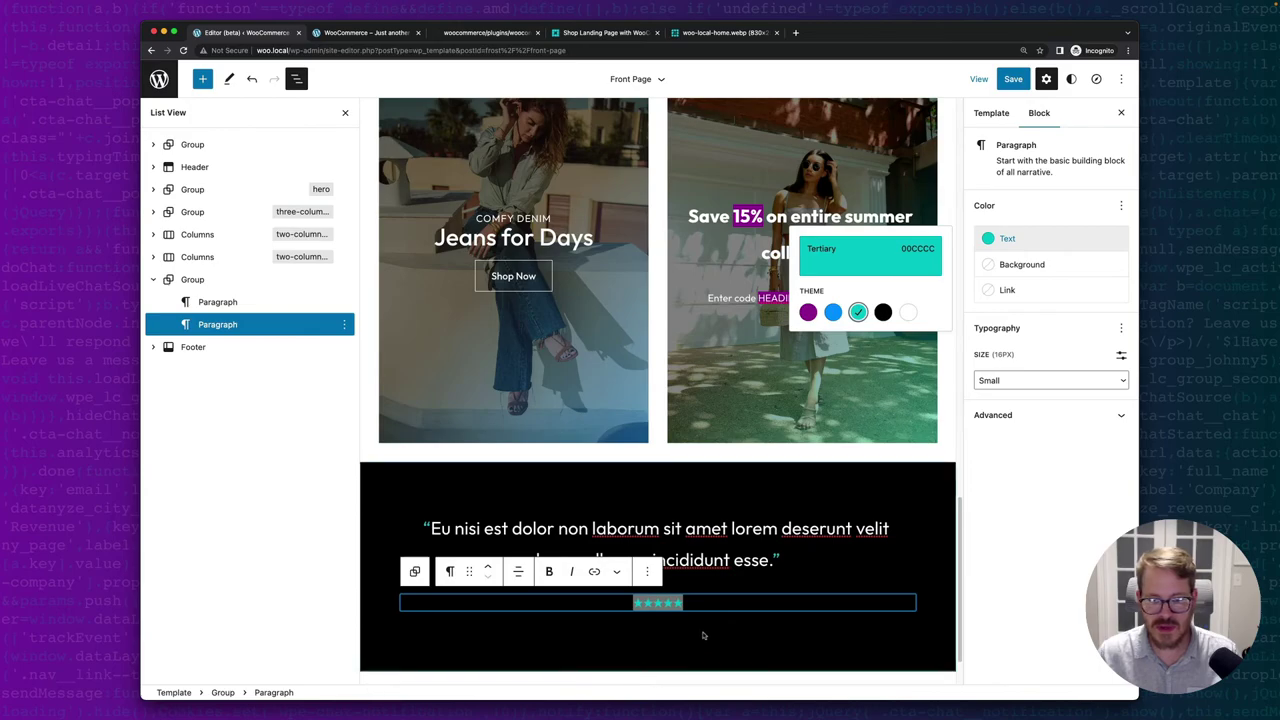
{"action": "left_click", "coordinate": [715, 600]}
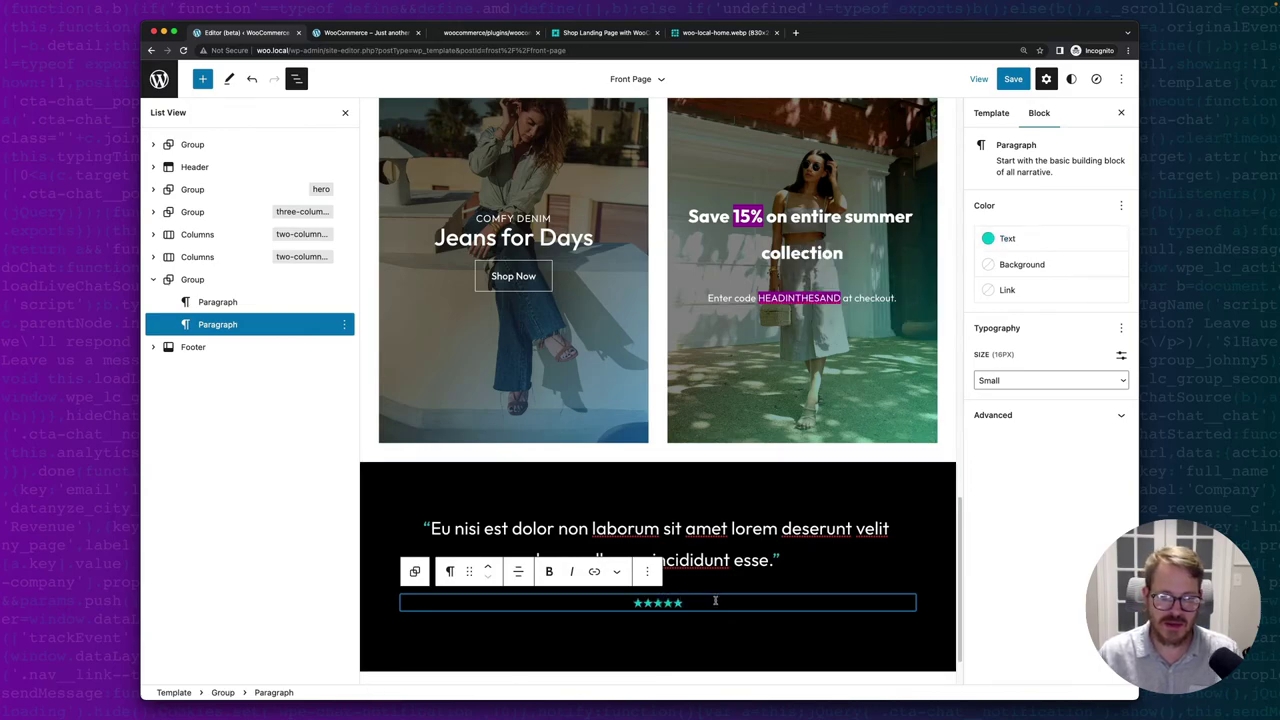
{"action": "key", "text": "Return"}
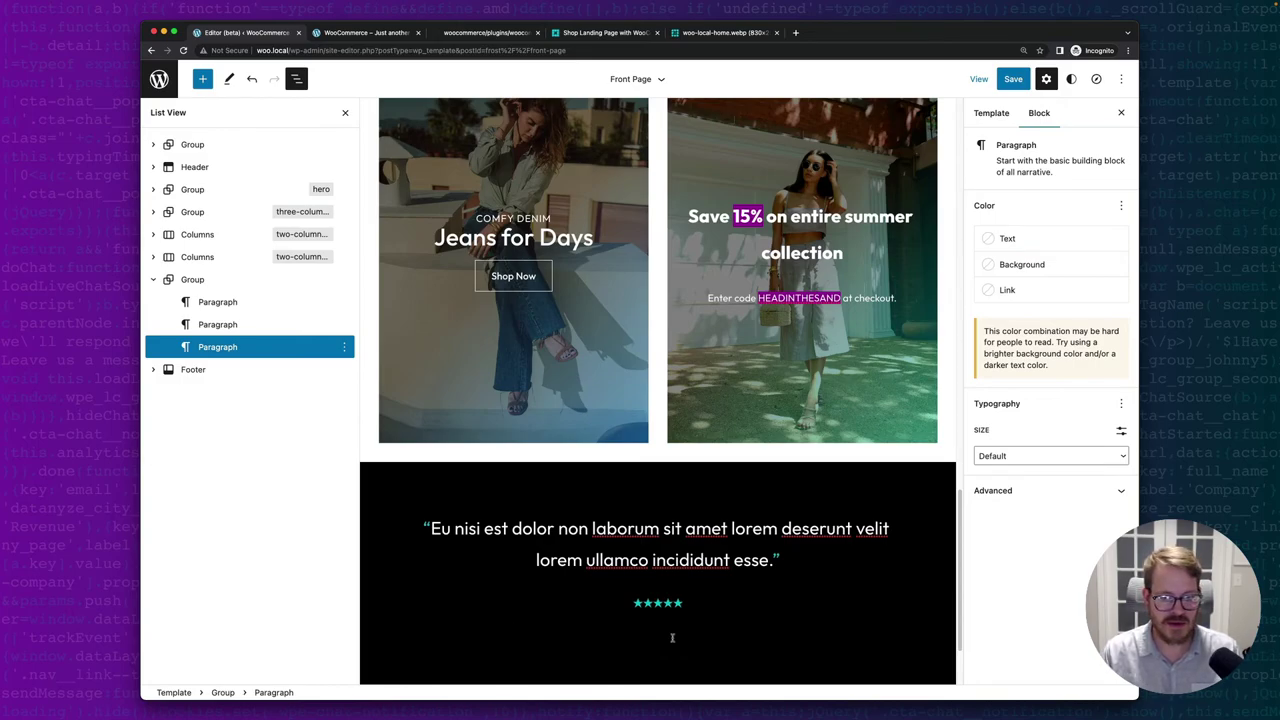
Centre the reviewer's name line in Small size and white Base colour, then select the testimonial group.
{"action": "key", "text": "super+a"}
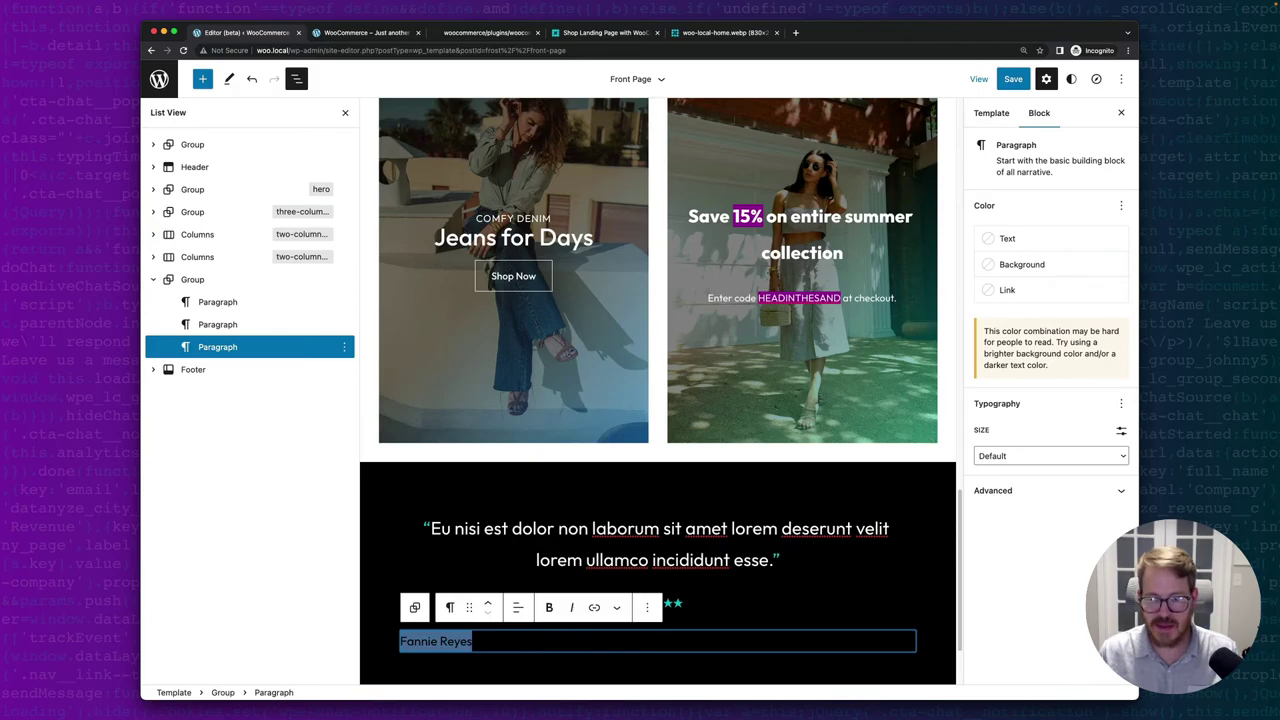
{"action": "left_click", "coordinate": [520, 607]}
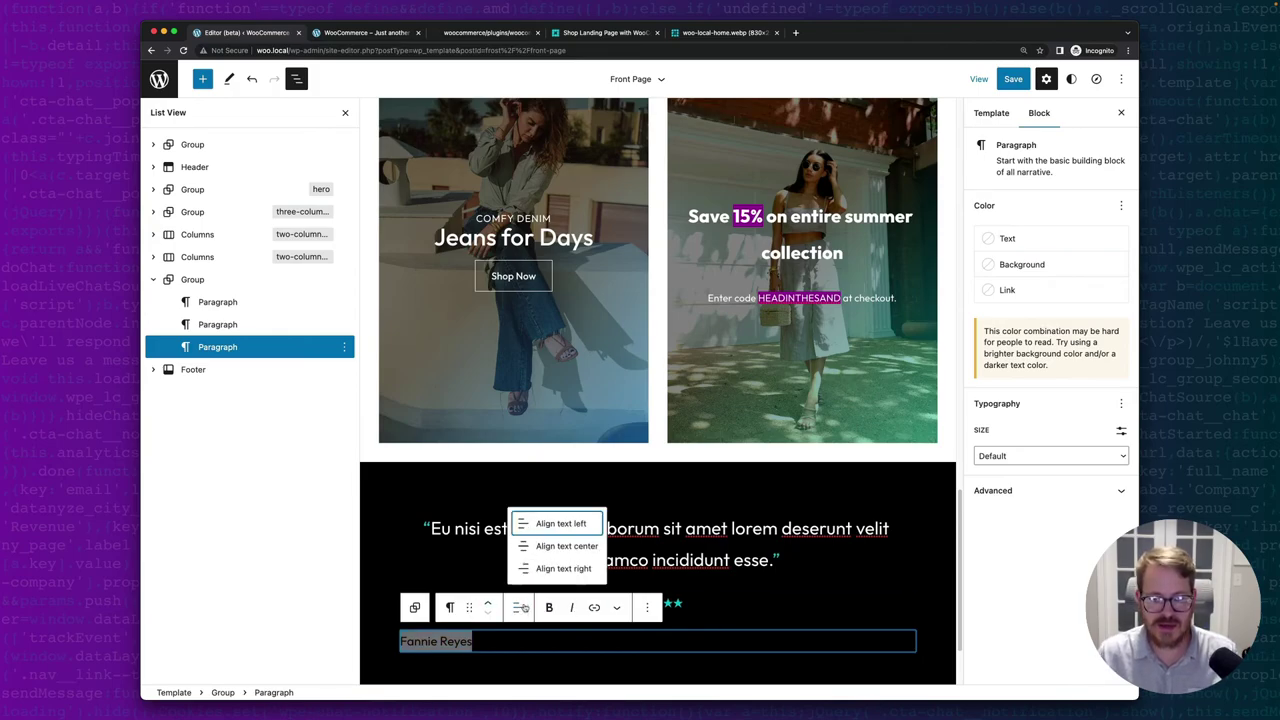
{"action": "left_click", "coordinate": [545, 548]}
{"action": "left_click", "coordinate": [1039, 457]}
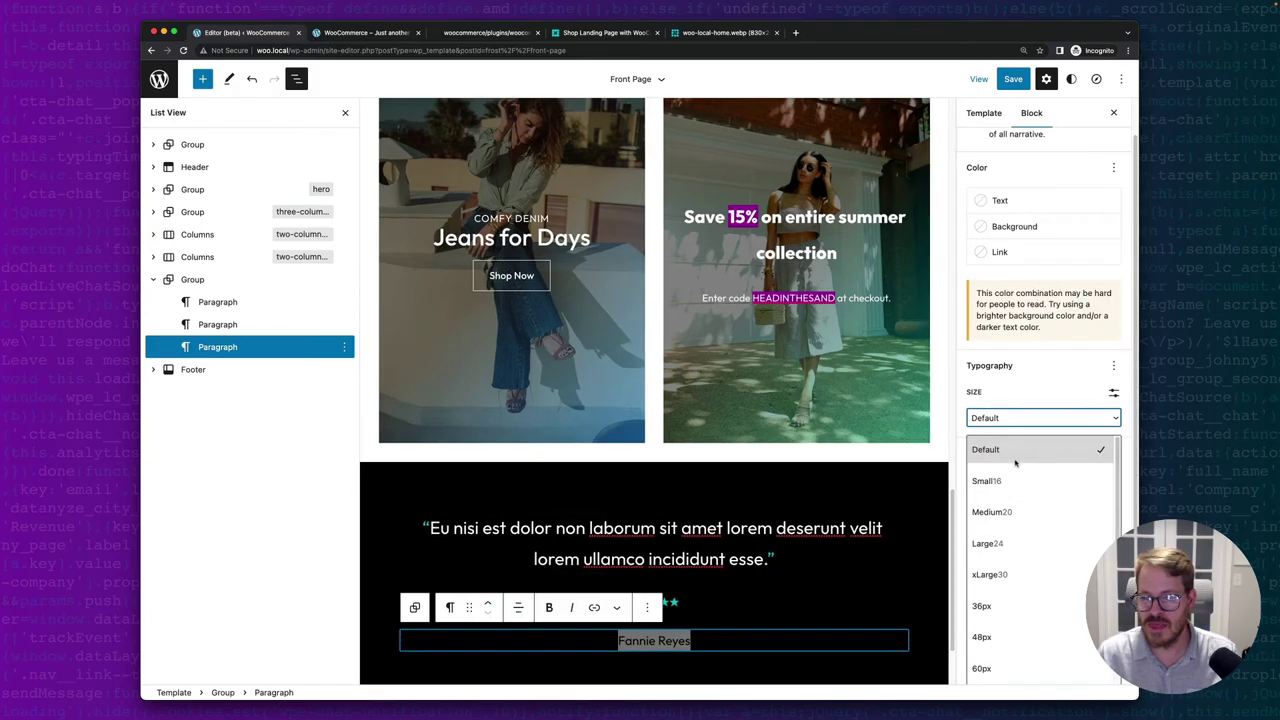
{"action": "left_click", "coordinate": [986, 481]}
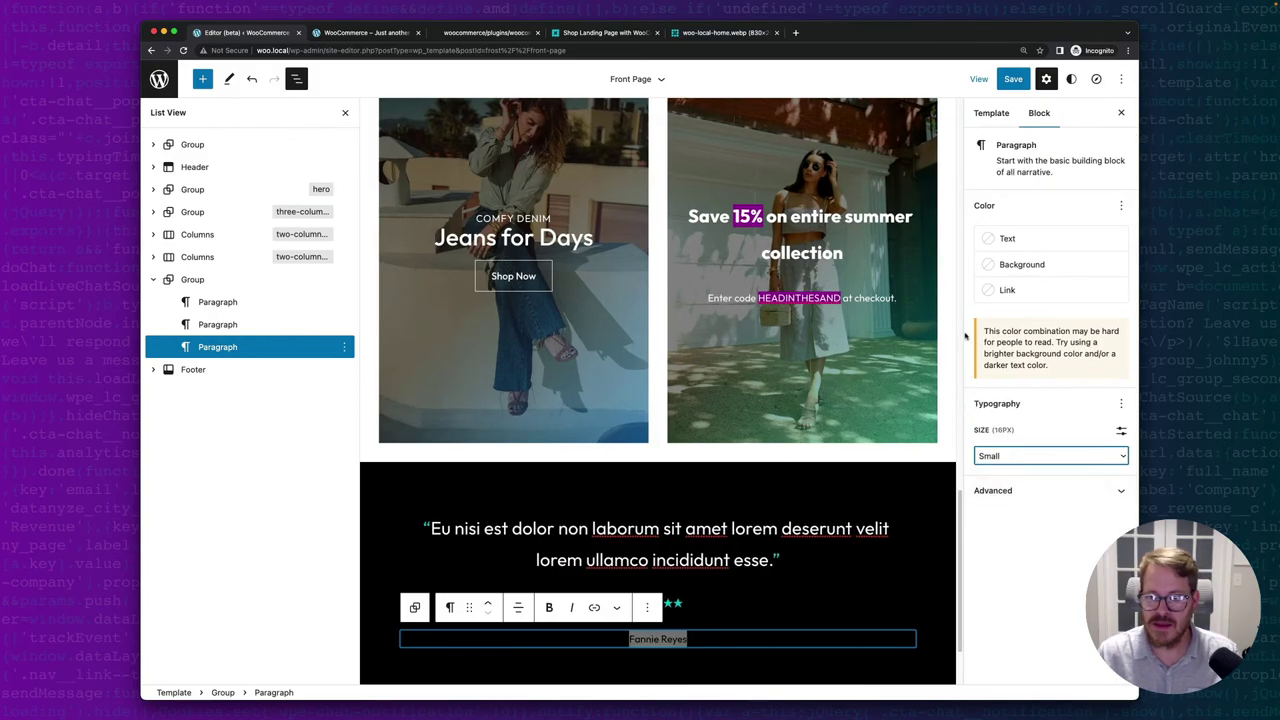
{"action": "left_click", "coordinate": [991, 239]}
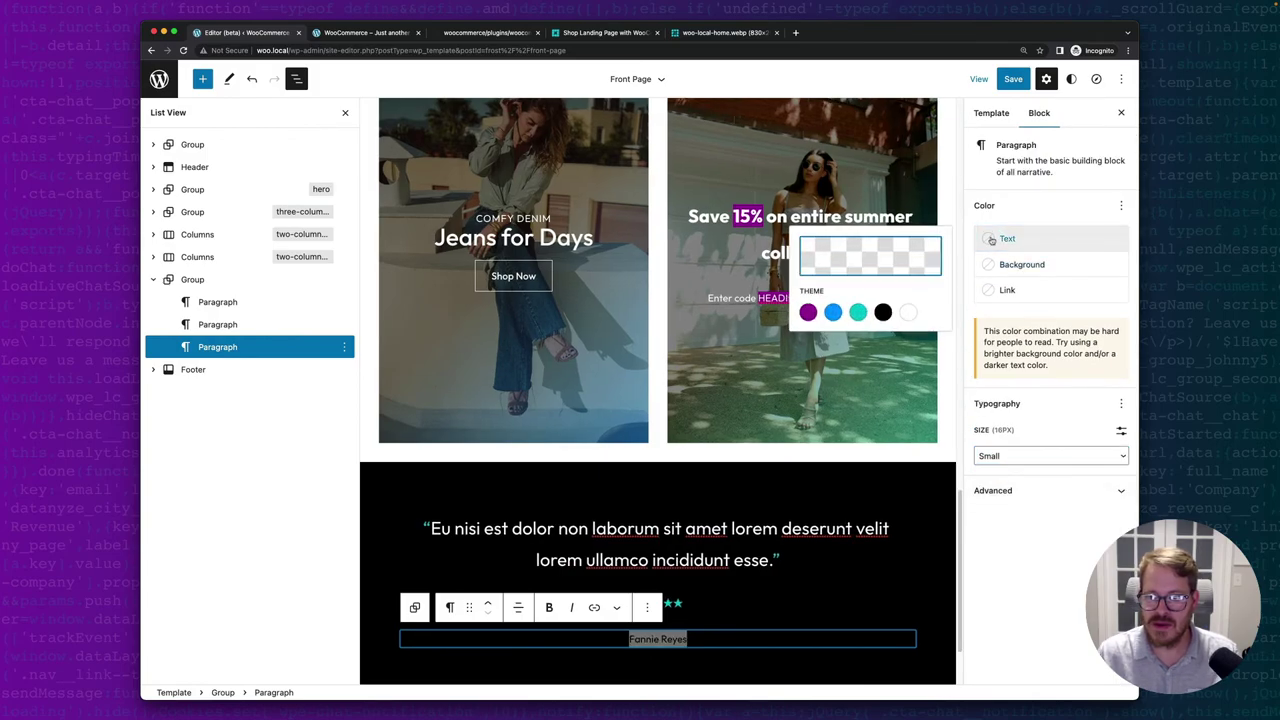
{"action": "left_click", "coordinate": [907, 312]}
{"action": "left_click", "coordinate": [700, 455]}
{"action": "scroll", "coordinate": [786, 360], "scroll_direction": "down", "scroll_amount": 2}
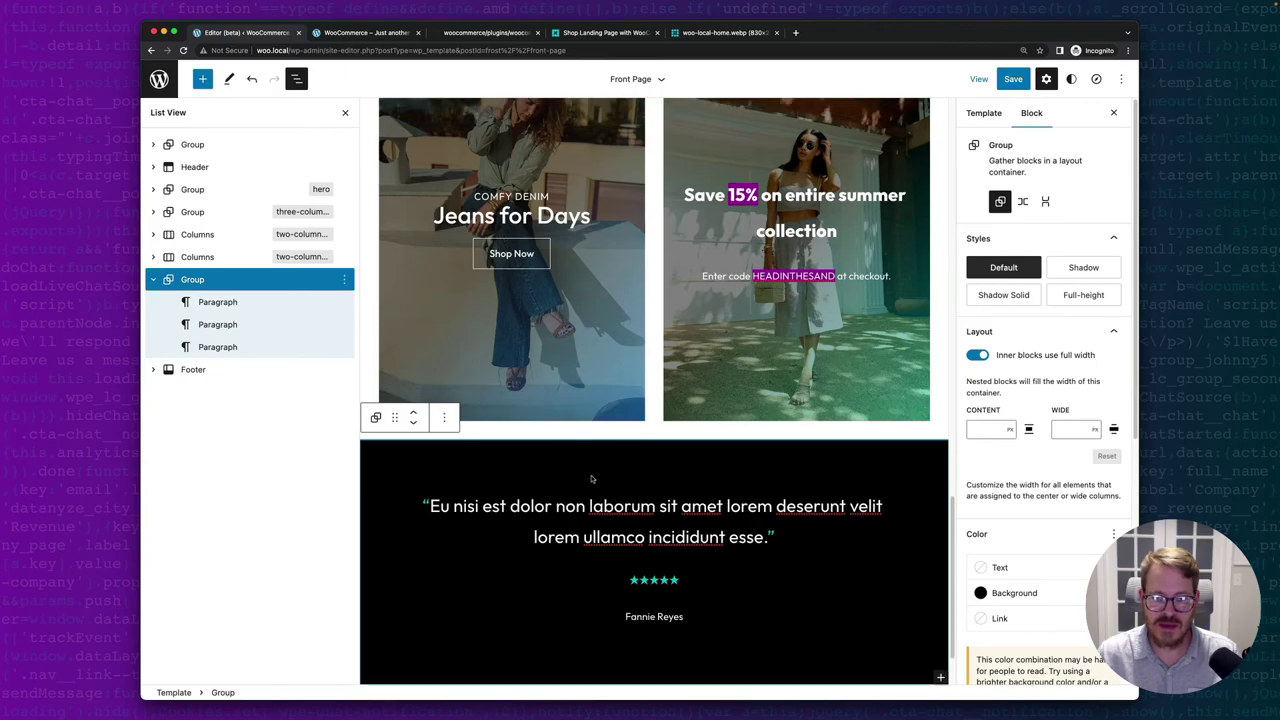
Save the Front Page template and check the testimonial on the reloaded live homepage.
{"action": "left_click", "coordinate": [1013, 79]}
{"action": "left_click", "coordinate": [1011, 79]}
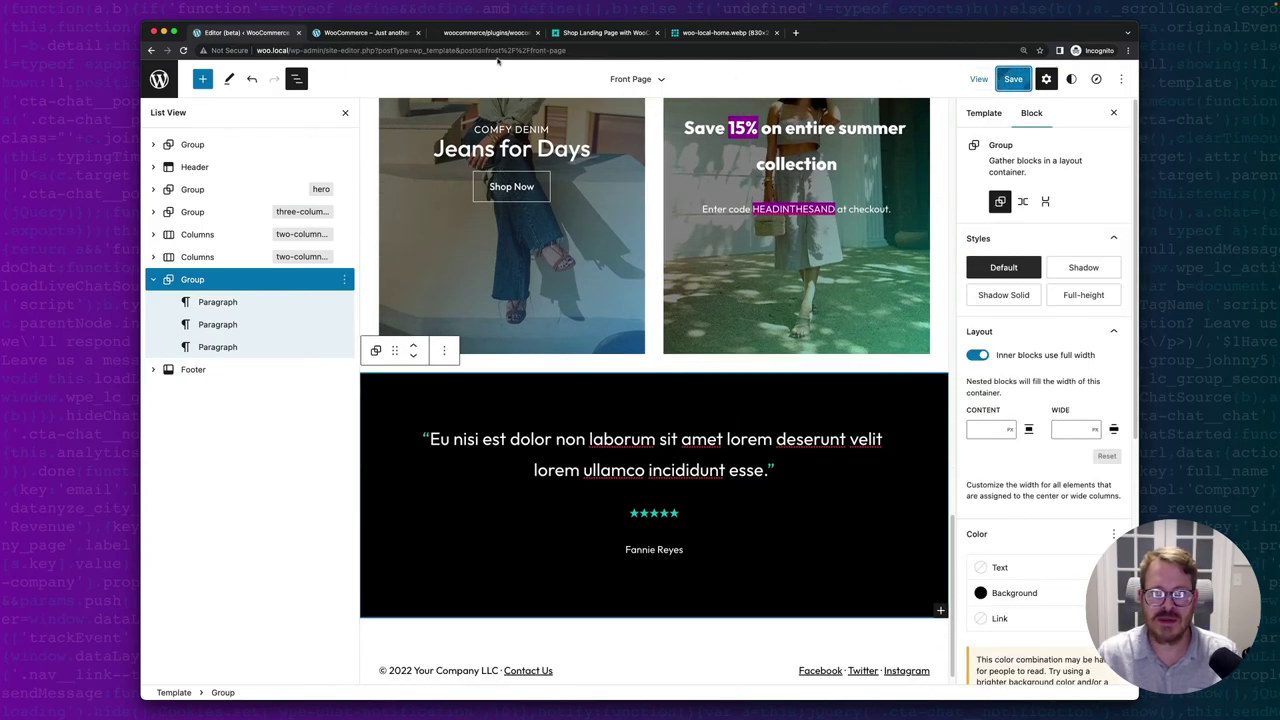
{"action": "left_click", "coordinate": [370, 33]}
{"action": "key", "text": "super+r"}
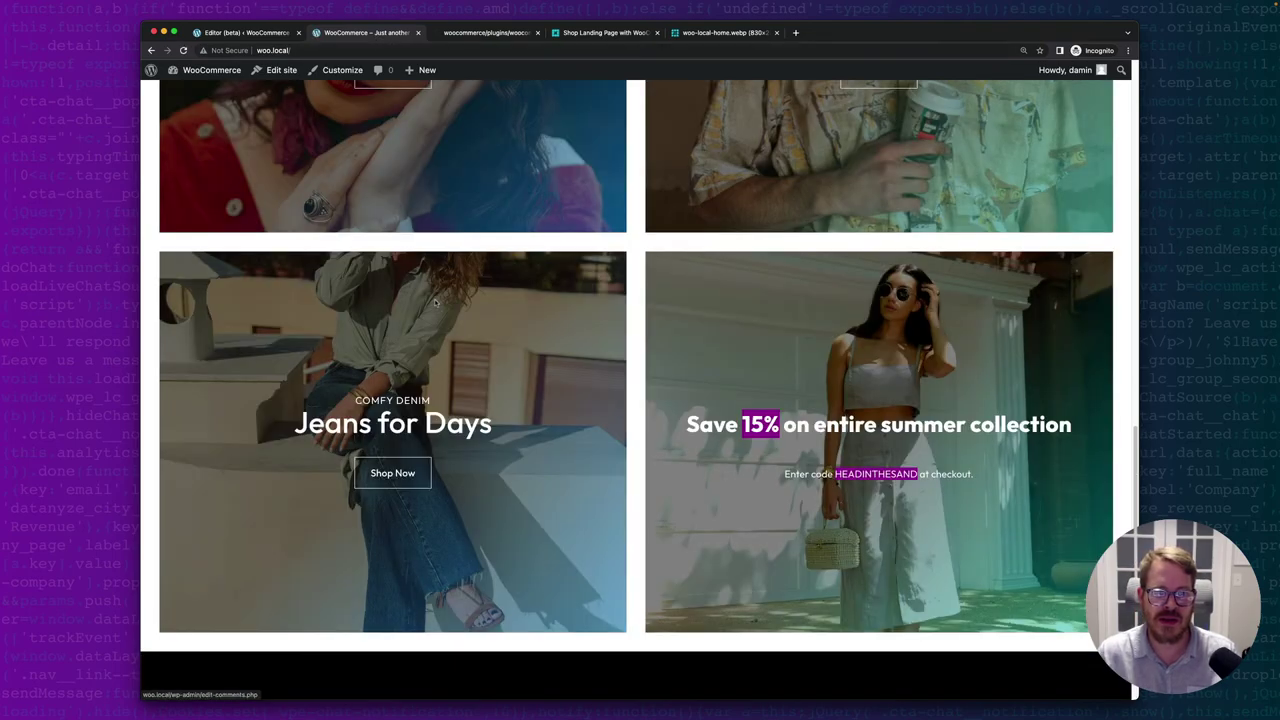
{"action": "scroll", "coordinate": [490, 365], "scroll_direction": "down", "scroll_amount": 3}
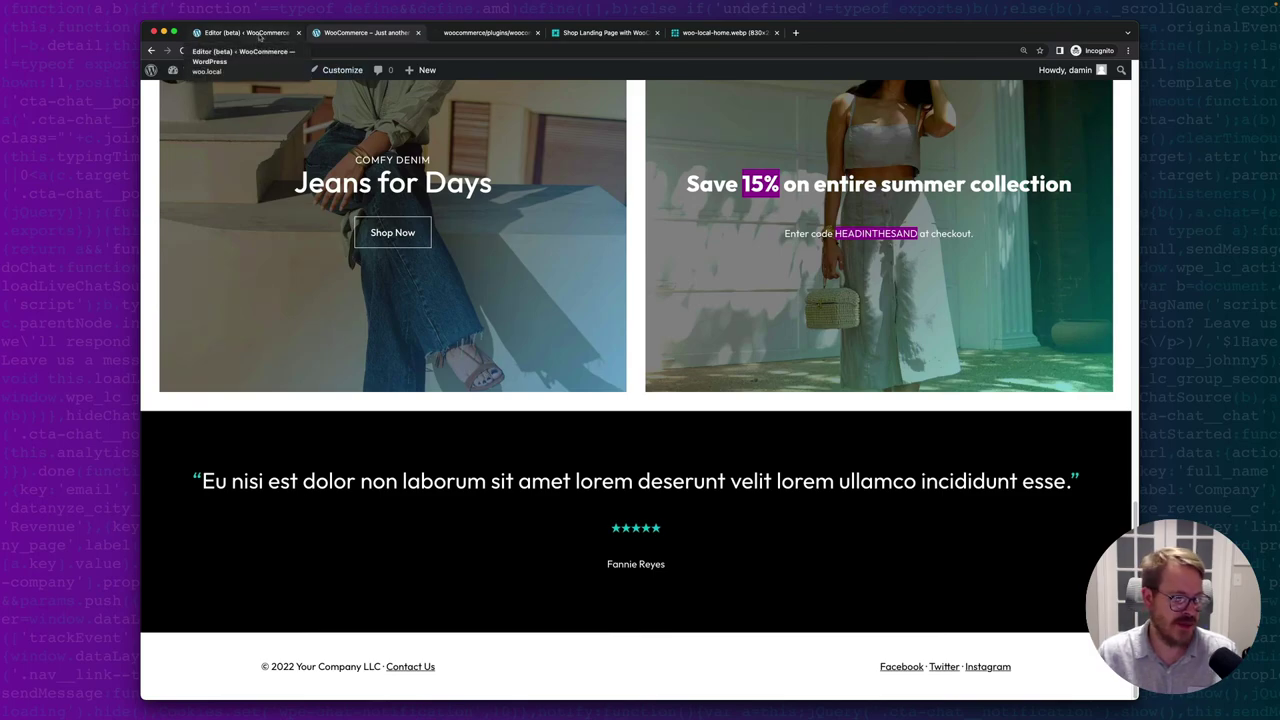
{"action": "left_click", "coordinate": [258, 36]}
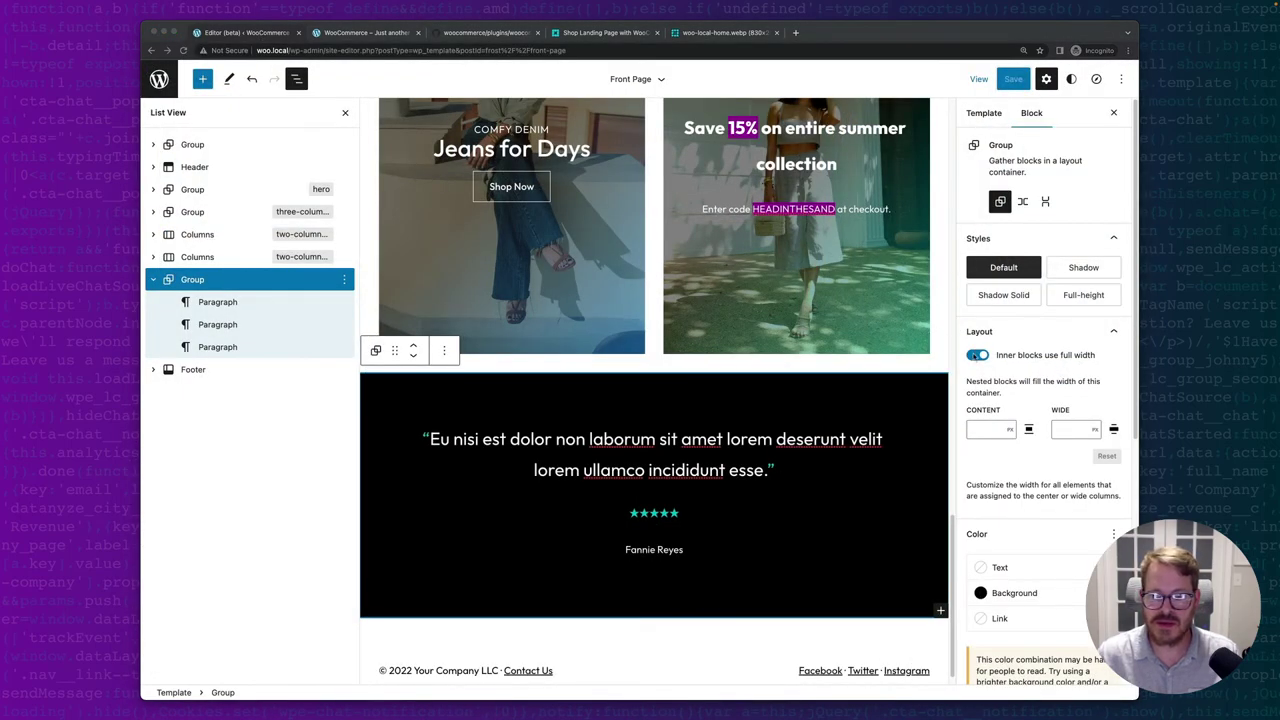
Turn off 'Inner blocks use full width' for the testimonial group, save, and recheck the live page.
{"action": "left_click", "coordinate": [975, 356]}
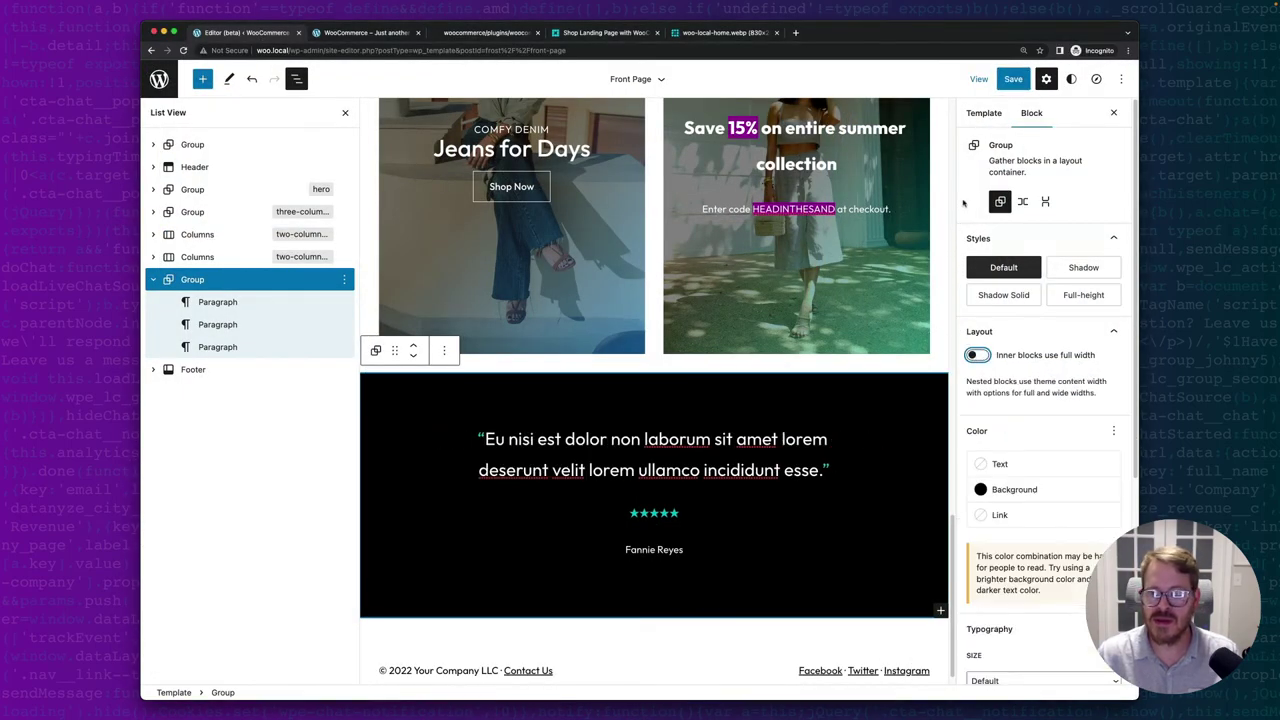
{"action": "left_click", "coordinate": [1013, 79]}
{"action": "left_click", "coordinate": [1012, 79]}
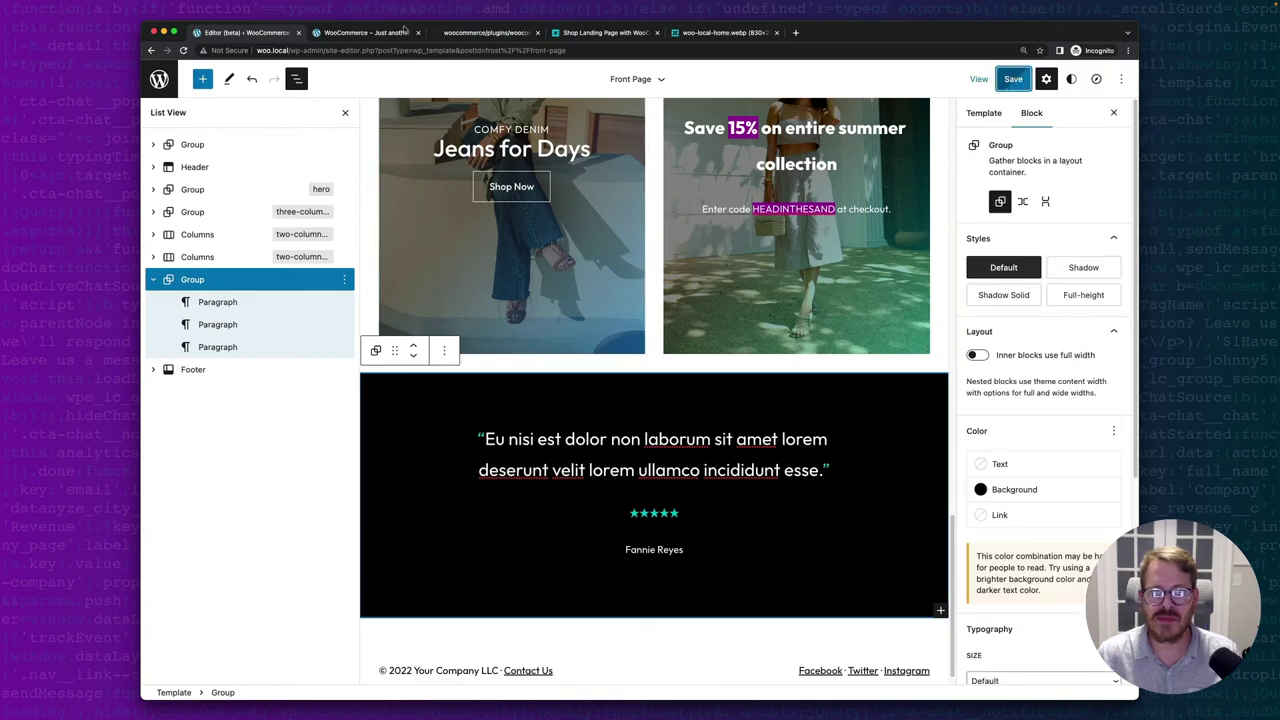
{"action": "left_click", "coordinate": [344, 33]}
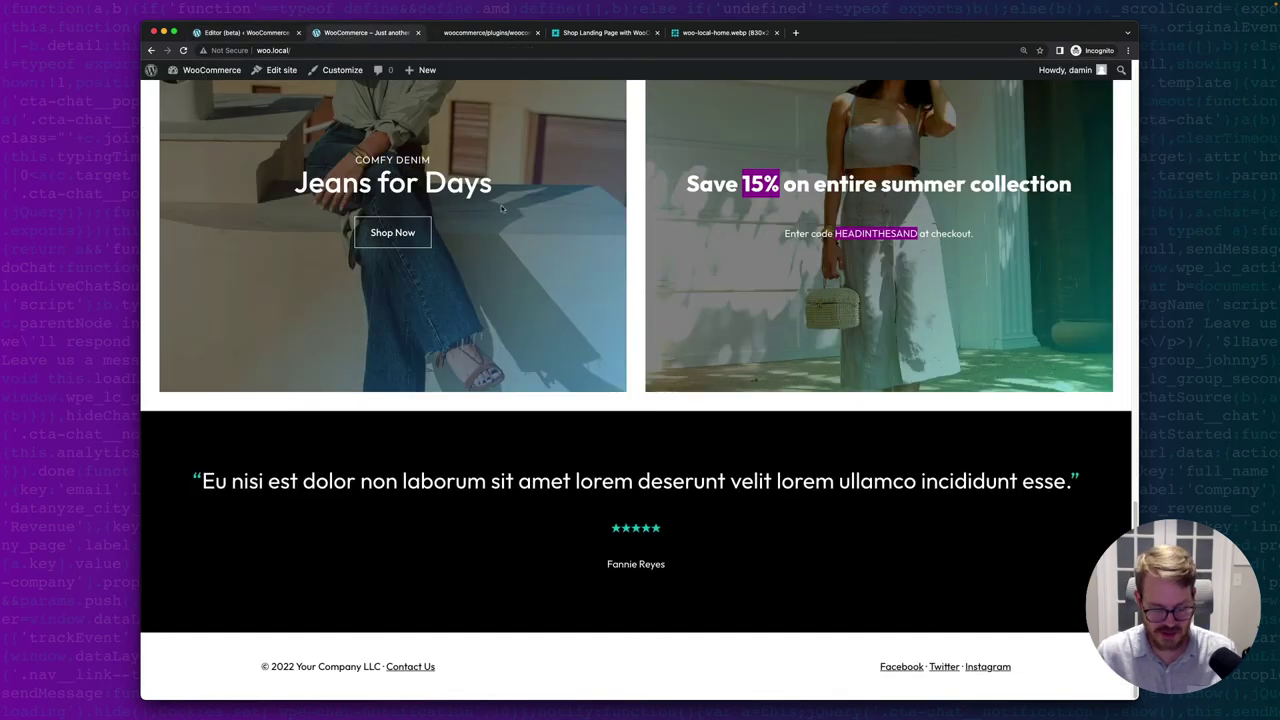
{"action": "key", "text": "super+r"}
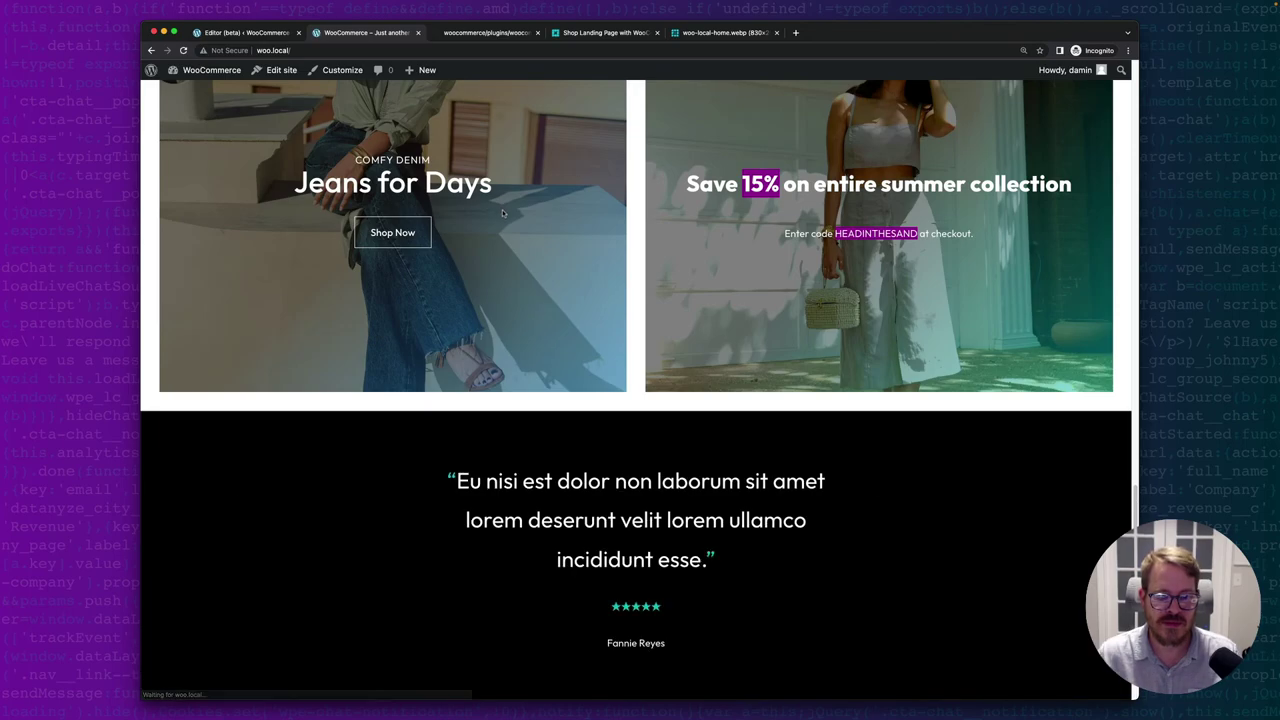
{"action": "scroll", "coordinate": [574, 430], "scroll_direction": "down", "scroll_amount": 2}
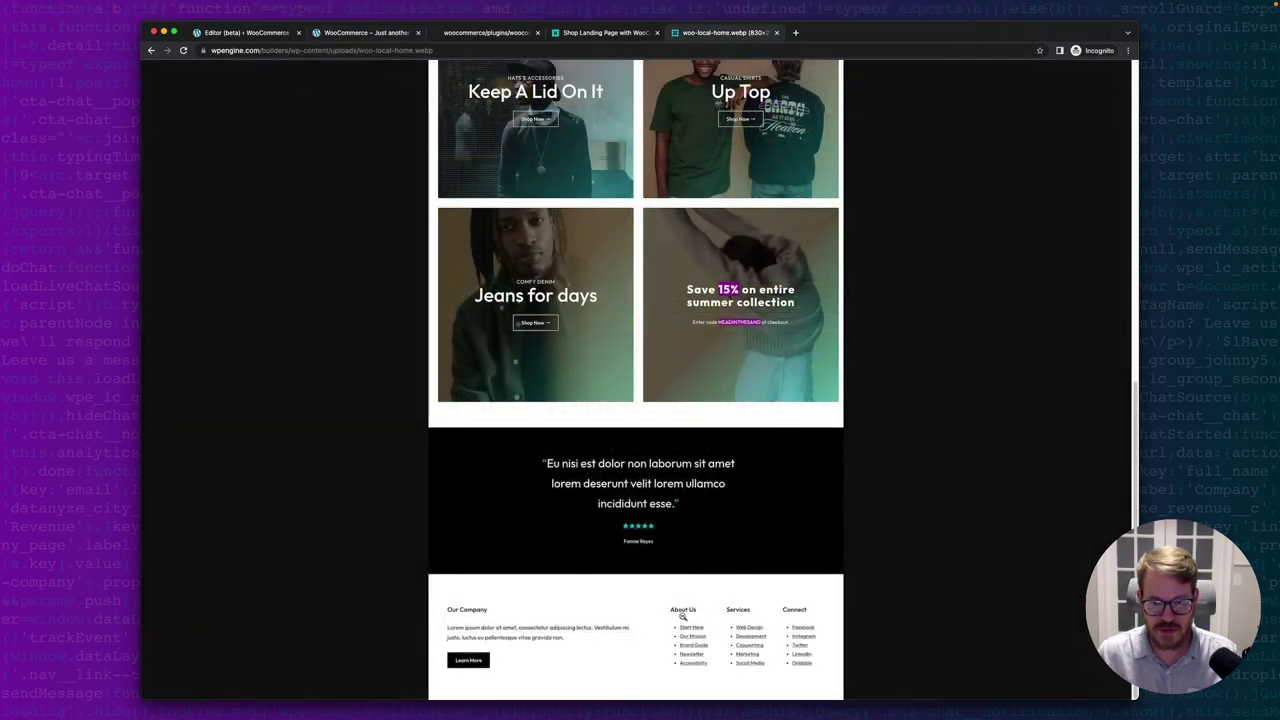
{"action": "left_click", "coordinate": [232, 36]}
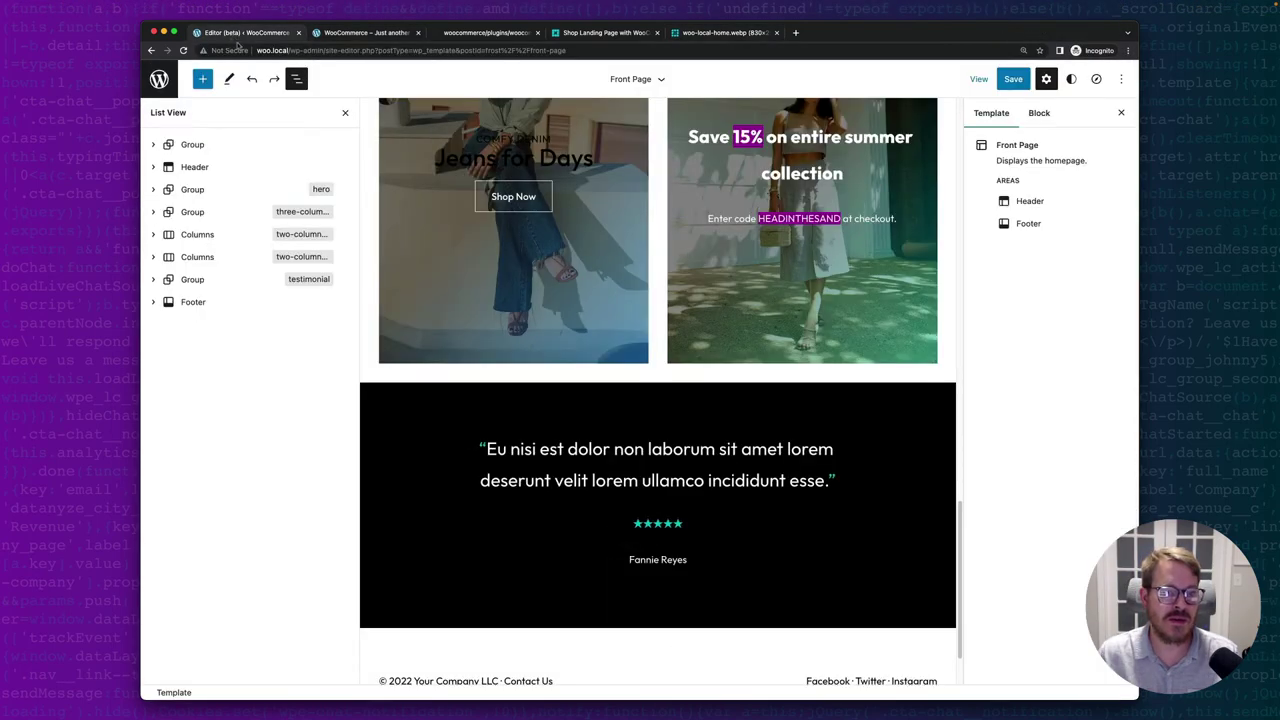
Remove the old copyright footer from the template in List View.
{"action": "left_click", "coordinate": [221, 302]}
{"action": "left_click", "coordinate": [344, 302]}
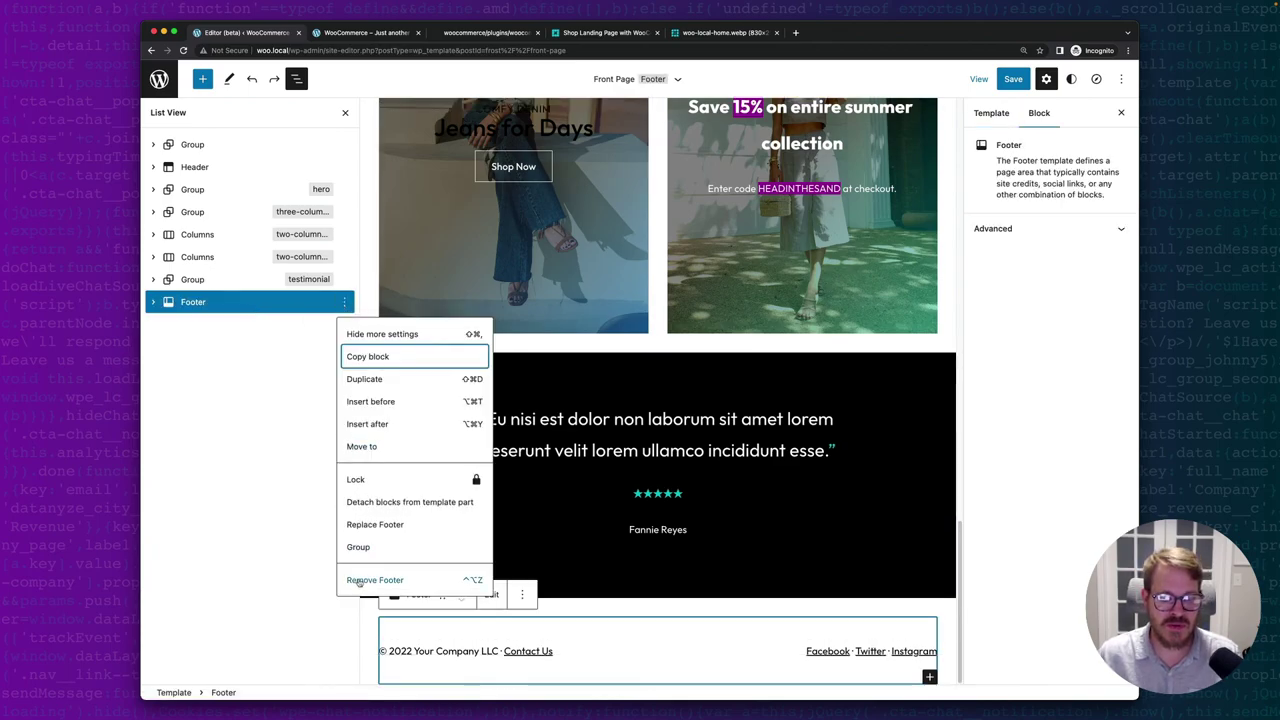
{"action": "left_click", "coordinate": [358, 582]}
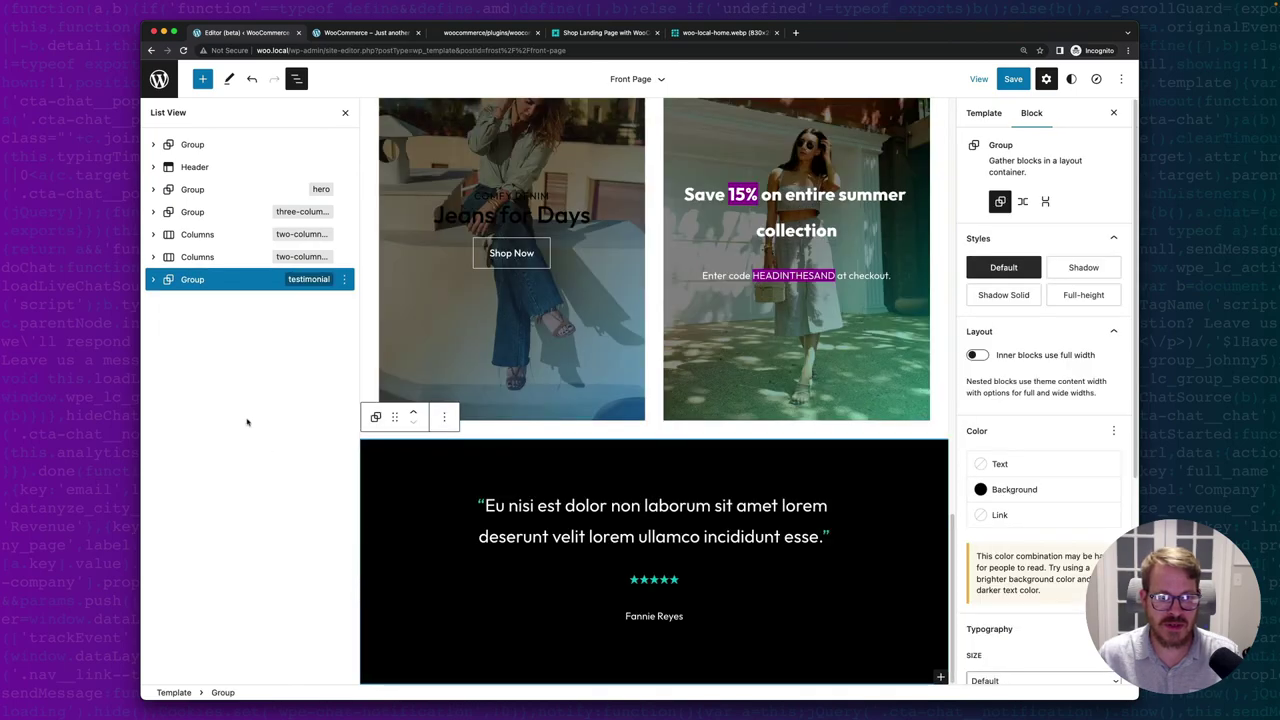
Insert the 'Footer with text, button, links' pattern after the testimonial group.
{"action": "left_click", "coordinate": [343, 280]}
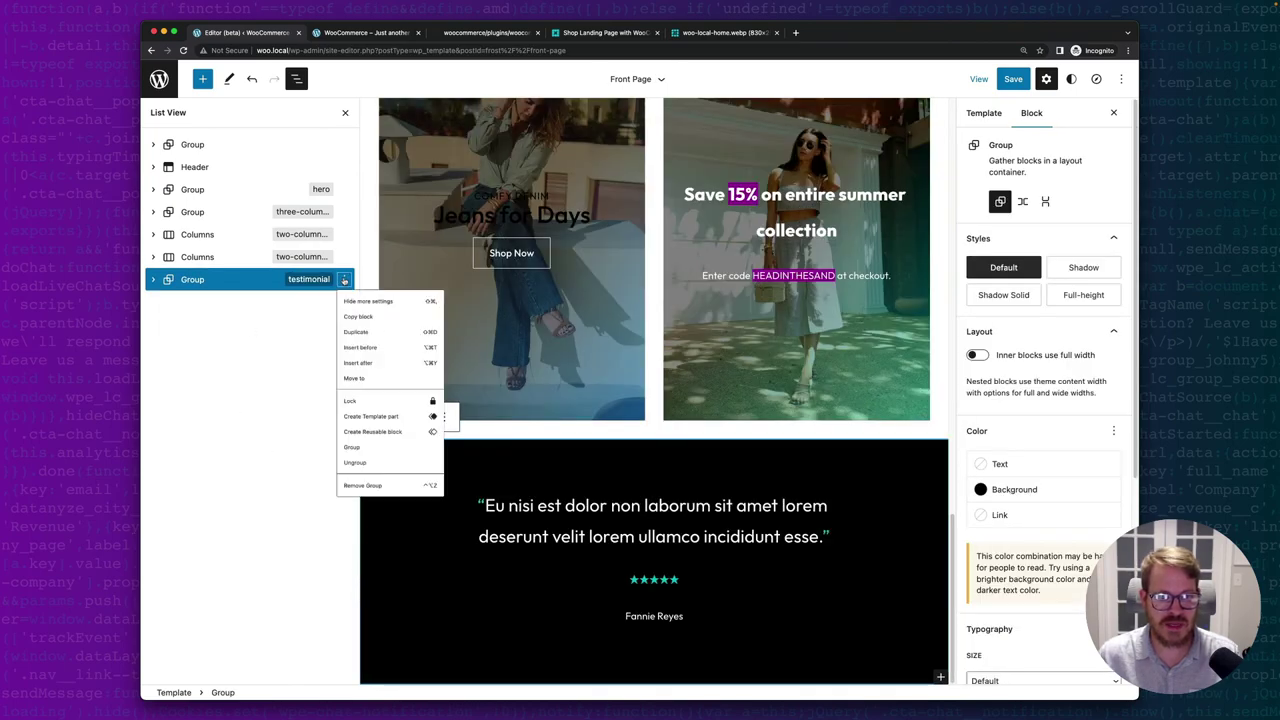
{"action": "left_click", "coordinate": [371, 403]}
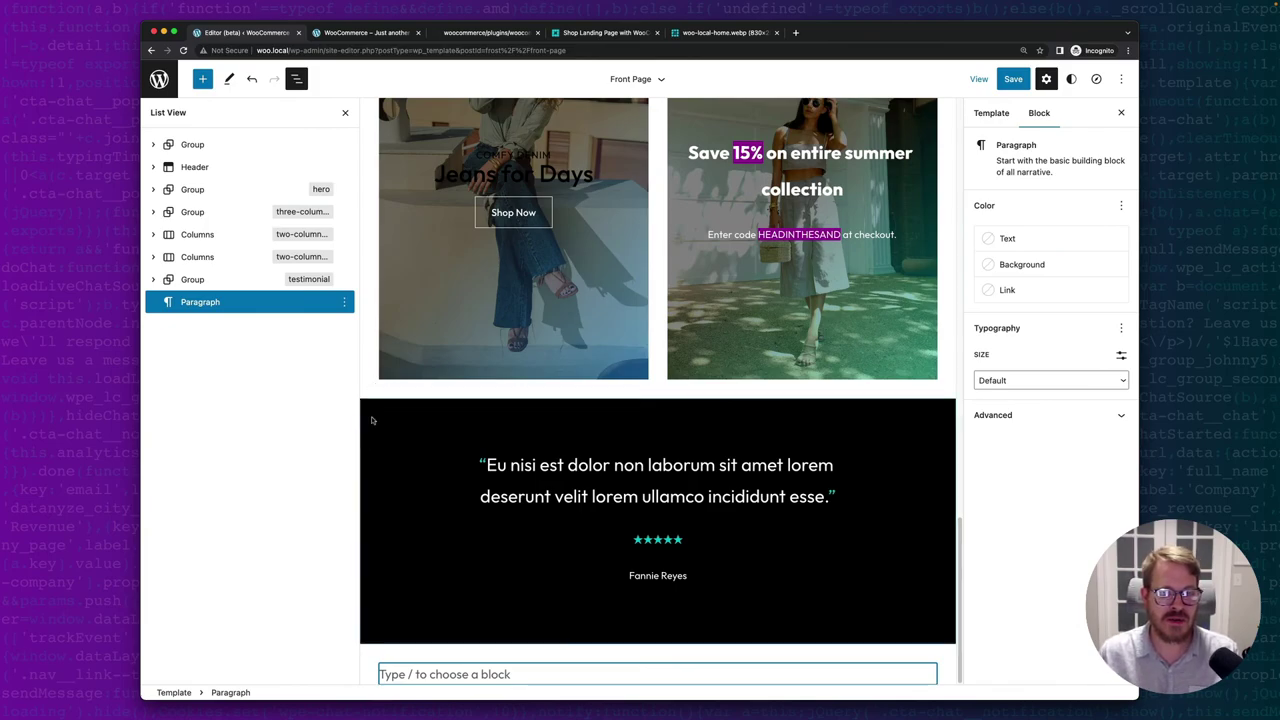
{"action": "type", "text": "/foo"}
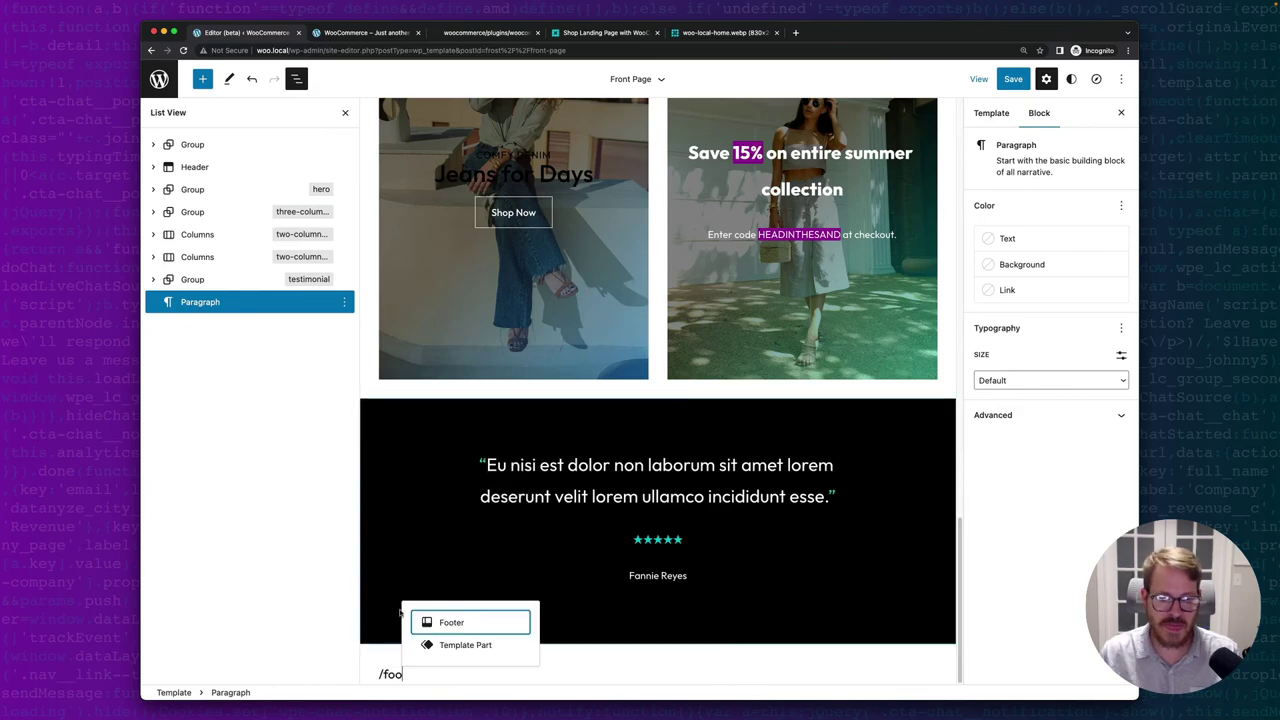
{"action": "left_click", "coordinate": [449, 623]}
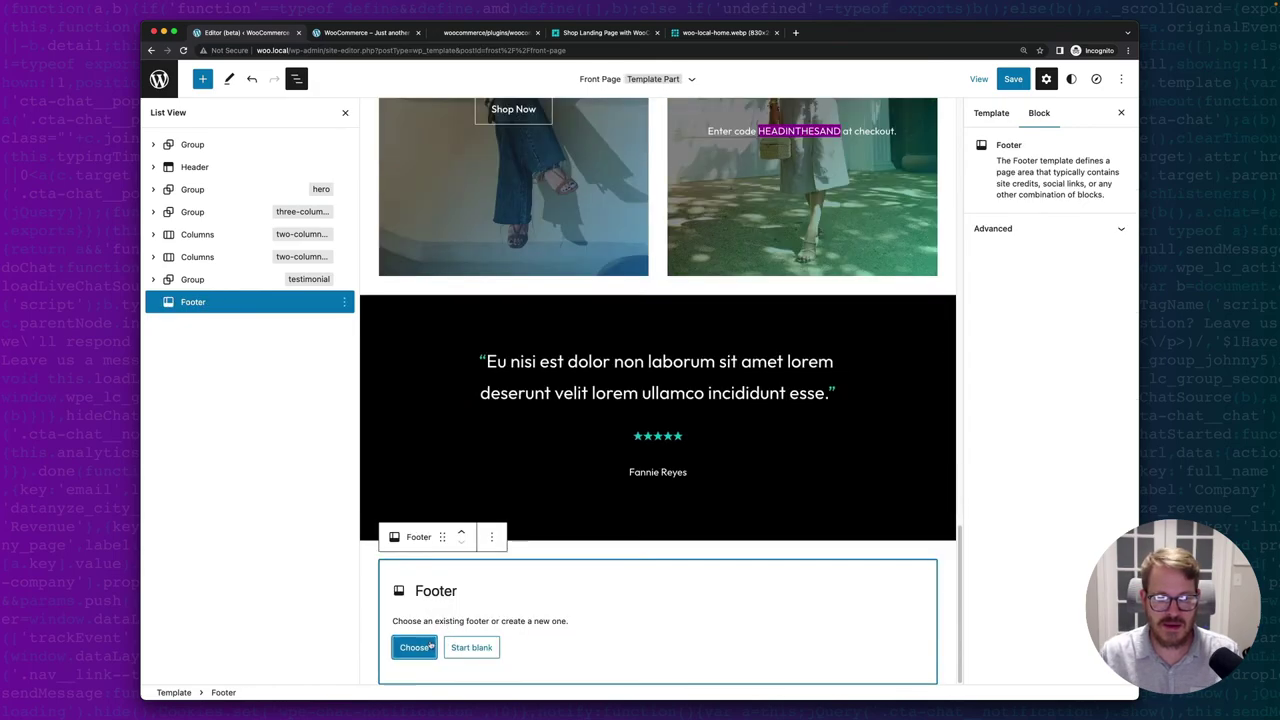
{"action": "left_click", "coordinate": [411, 648]}
{"action": "scroll", "coordinate": [540, 343], "scroll_direction": "down", "scroll_amount": 5}
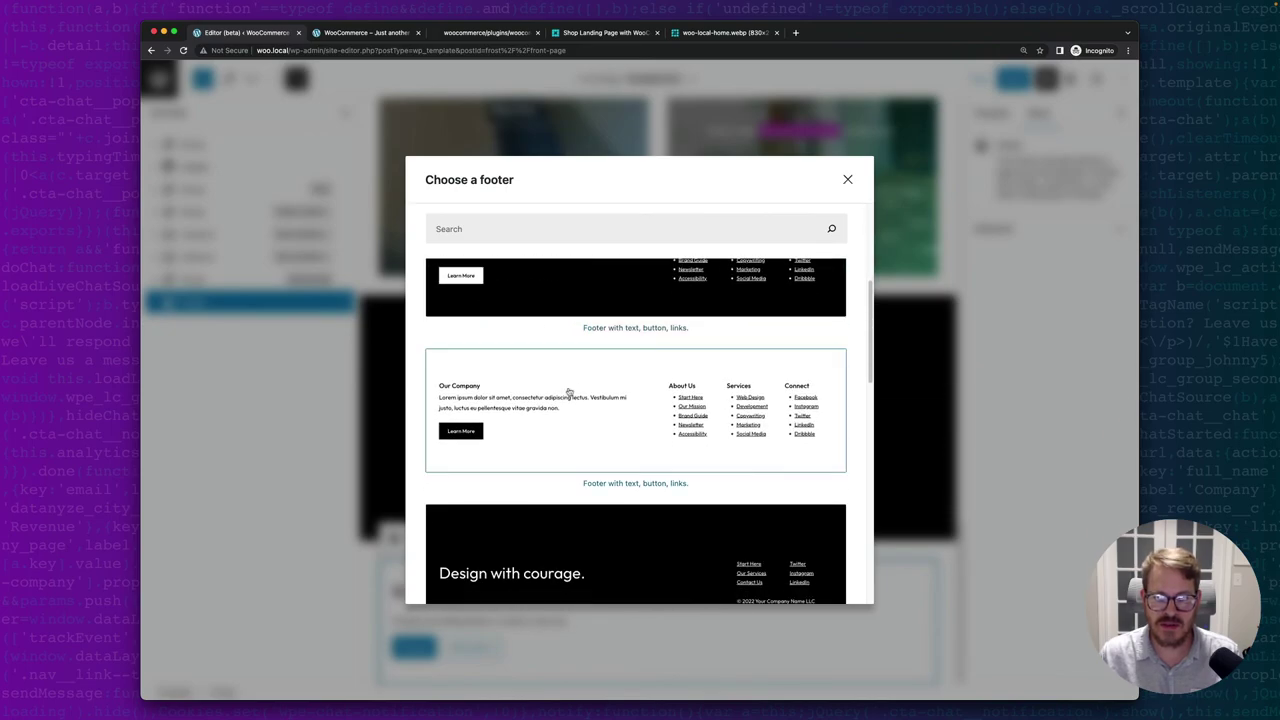
{"action": "left_click", "coordinate": [631, 387]}
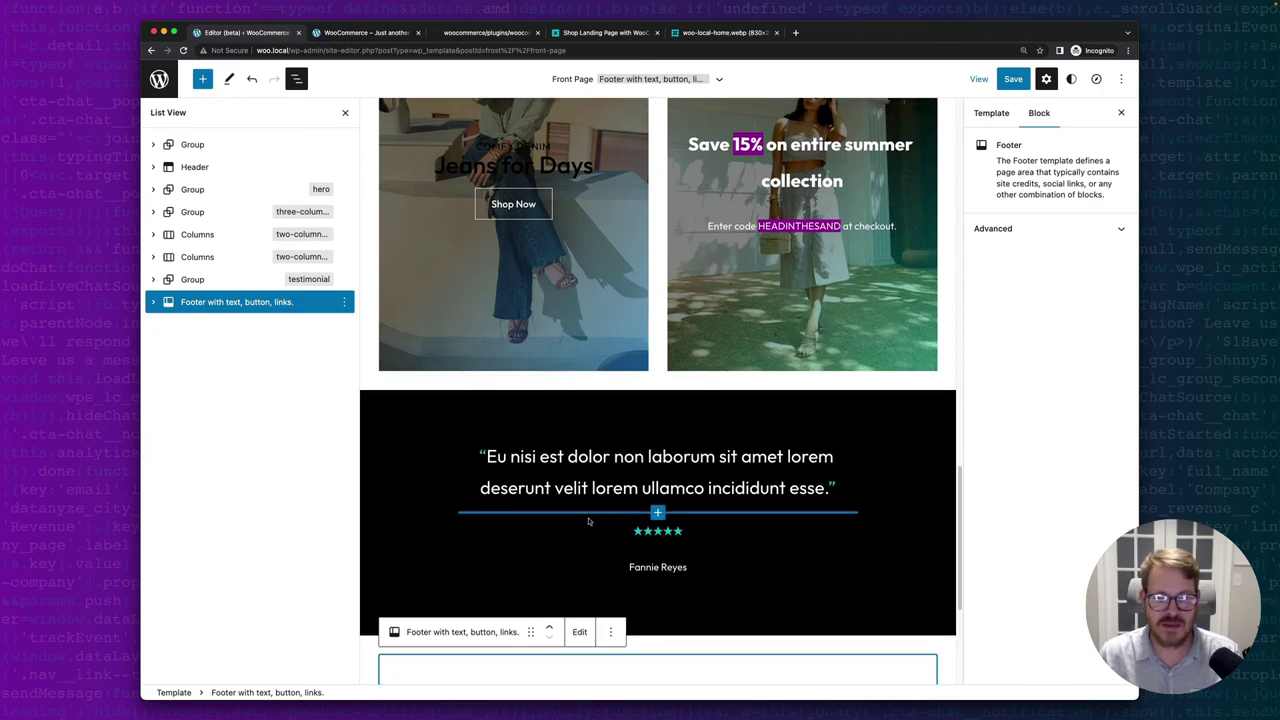
Save the template and view the new footer on the reloaded live front page.
{"action": "scroll", "coordinate": [632, 598], "scroll_direction": "down", "scroll_amount": 3}
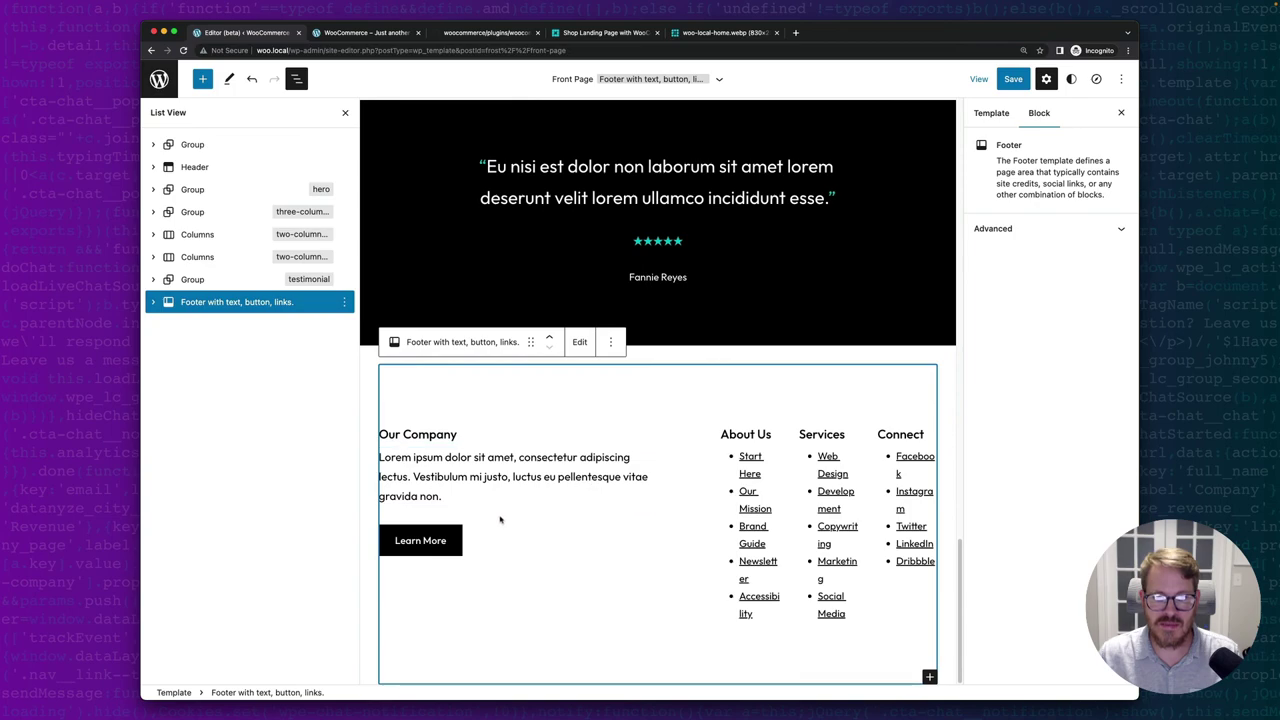
{"action": "left_click", "coordinate": [1012, 79]}
{"action": "left_click", "coordinate": [1000, 78]}
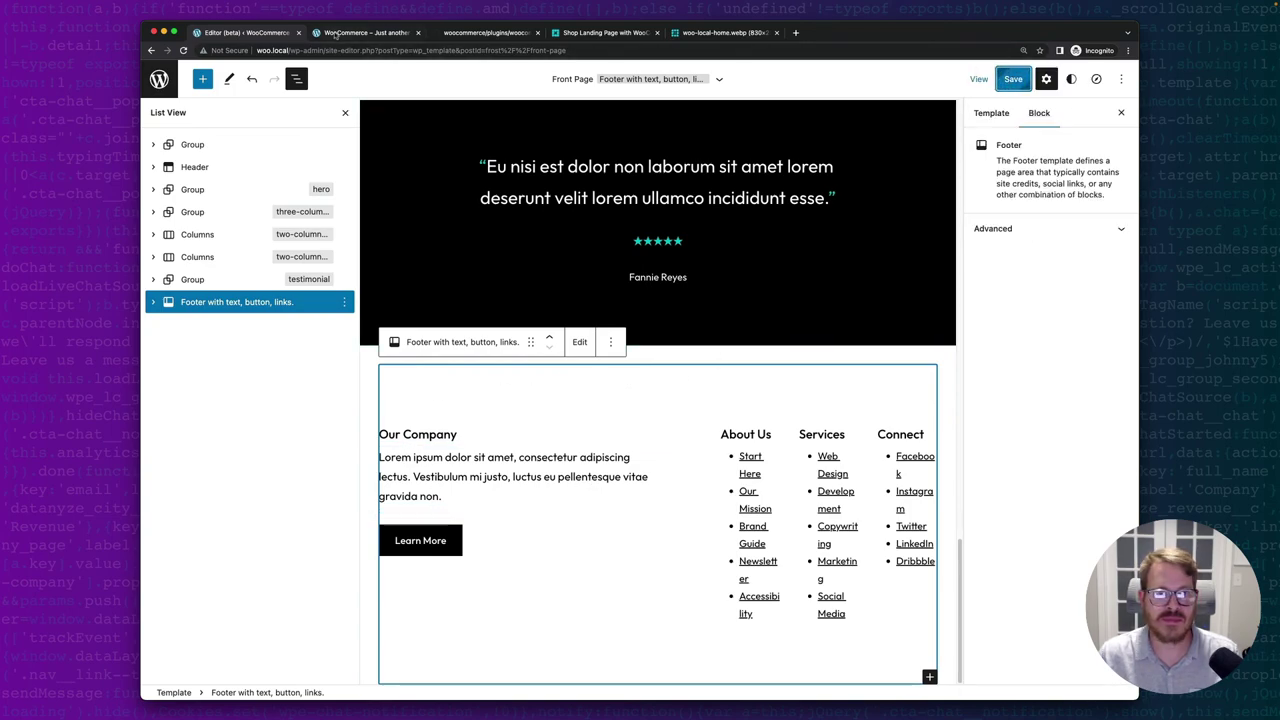
{"action": "left_click", "coordinate": [336, 34]}
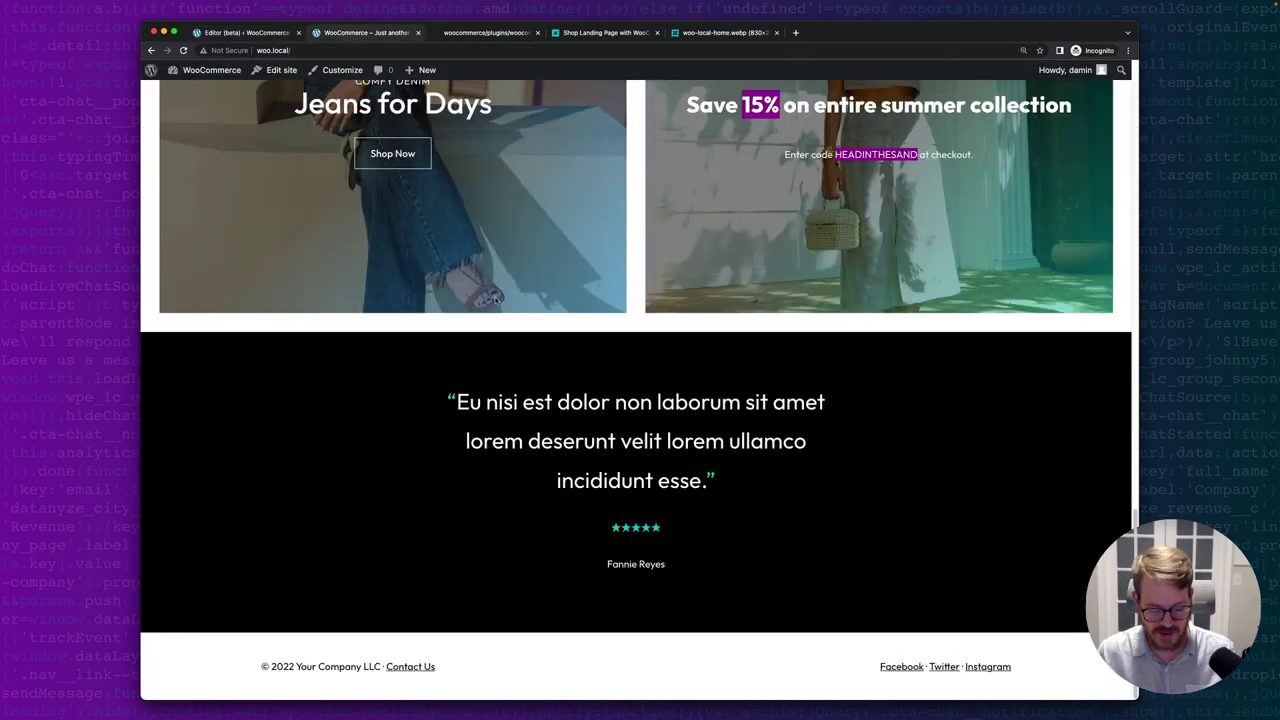
{"action": "key", "text": "super+r"}
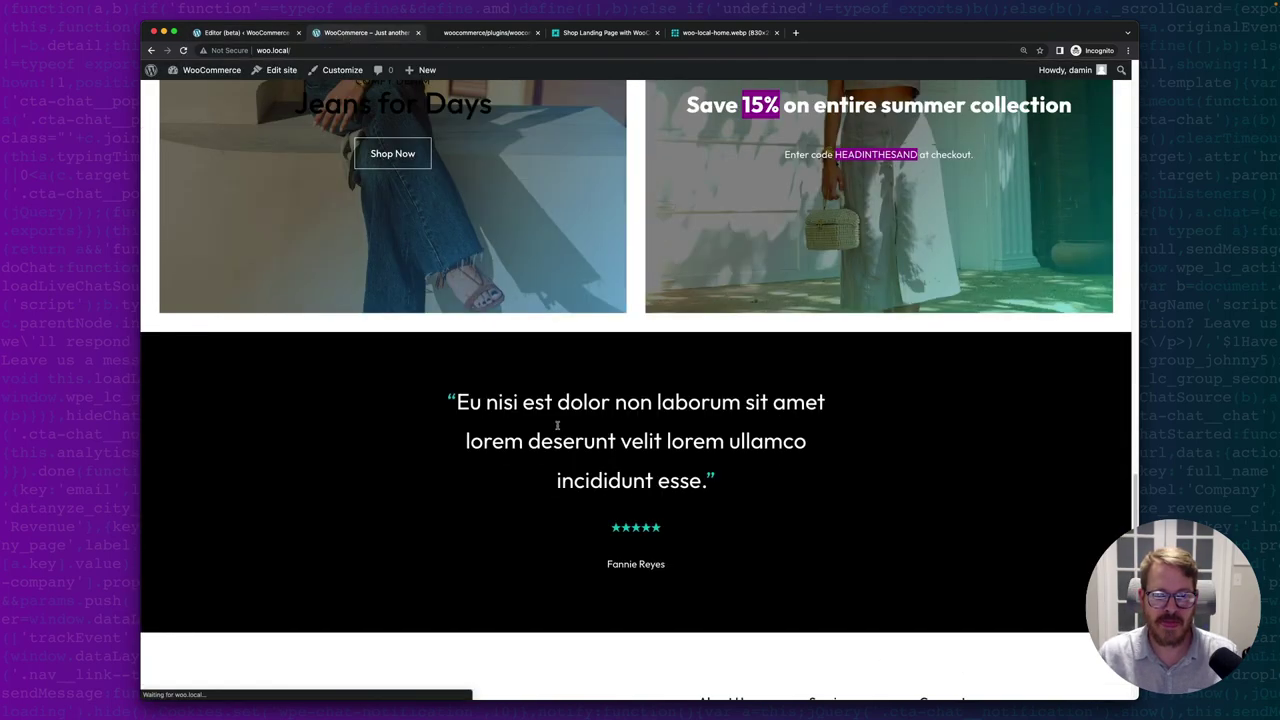
{"action": "scroll", "coordinate": [550, 430], "scroll_direction": "down", "scroll_amount": 4}
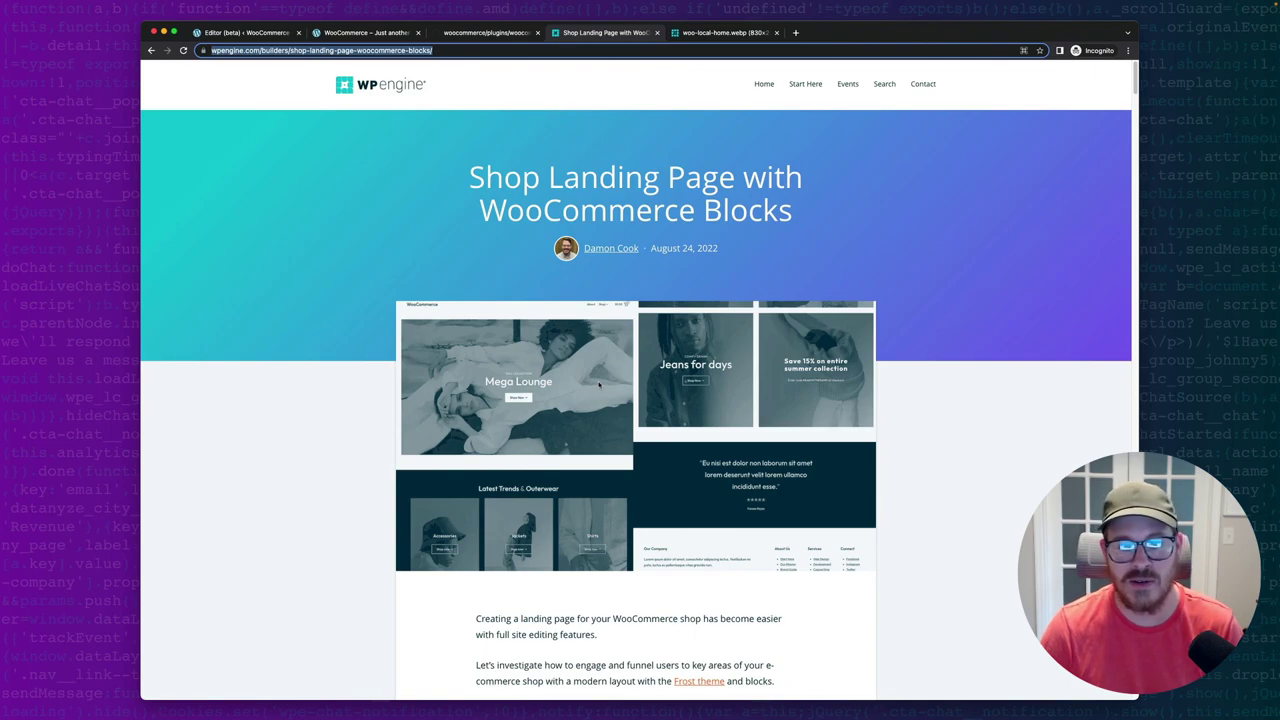
{"action": "scroll", "coordinate": [599, 385], "scroll_direction": "down", "scroll_amount": 1}
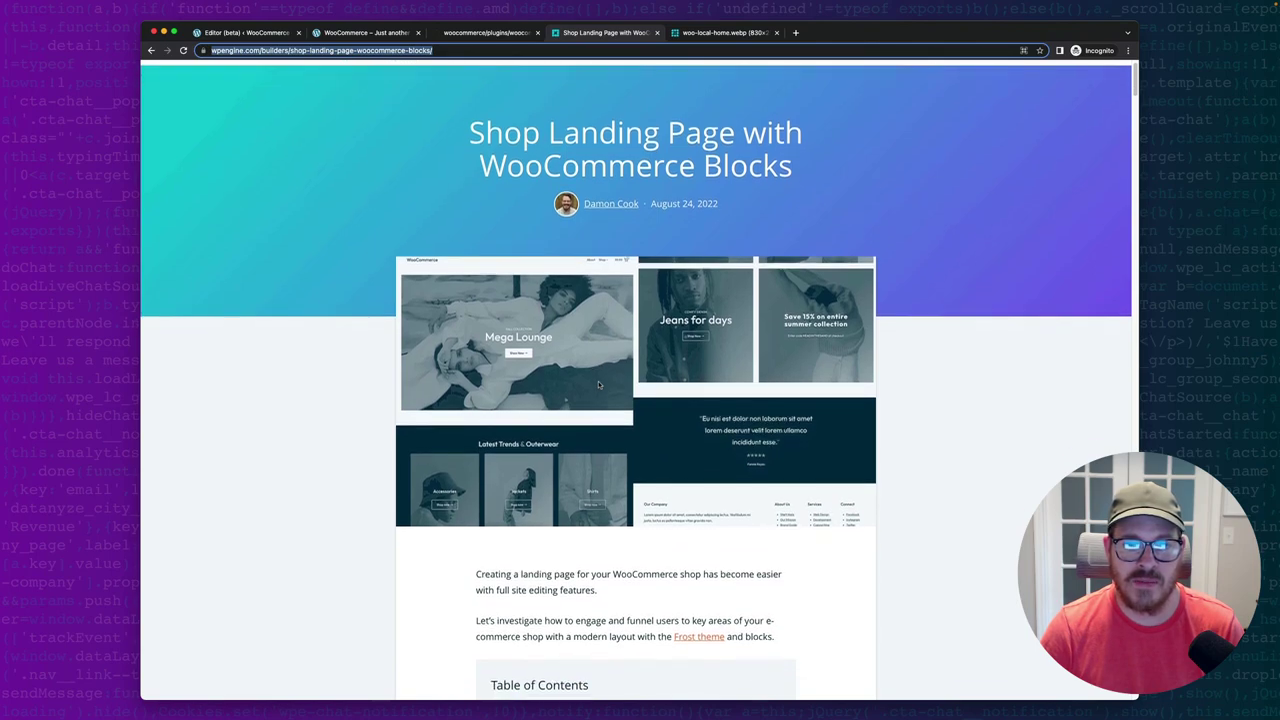
{"action": "scroll", "coordinate": [598, 384], "scroll_direction": "down", "scroll_amount": 3}
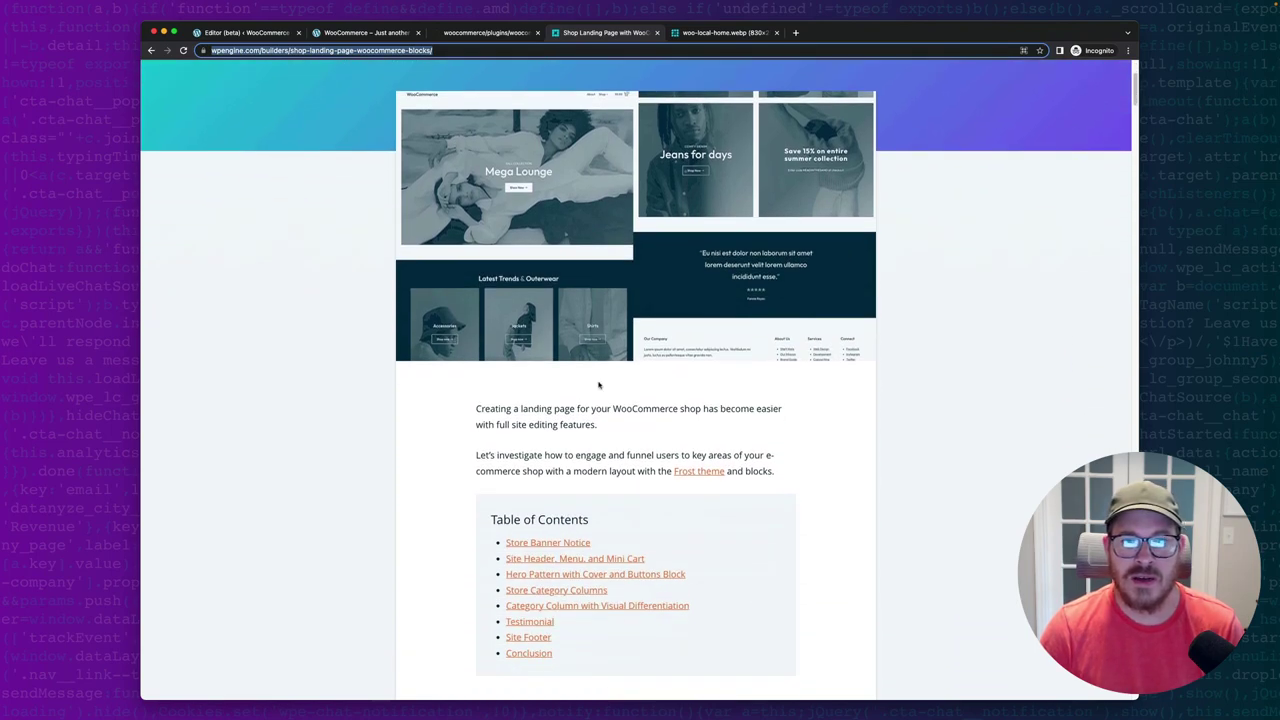